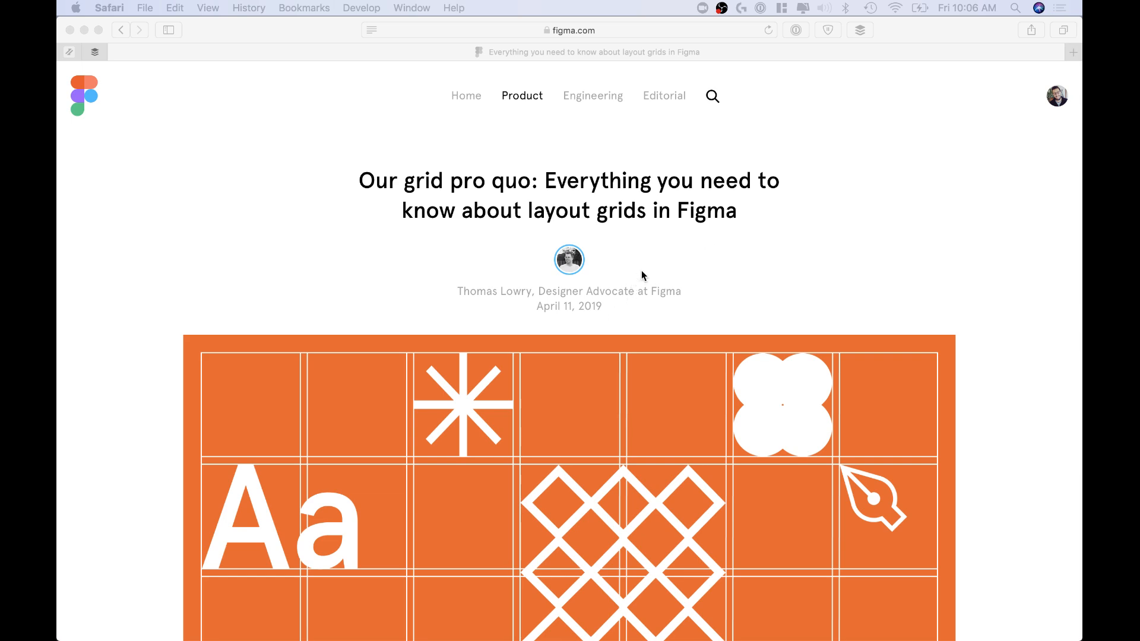
Step: Read through the blog article on layout grids, down past the baseline grid settings
{"action": "scroll", "coordinate": [632, 323], "scroll_direction": "down", "scroll_amount": 15}
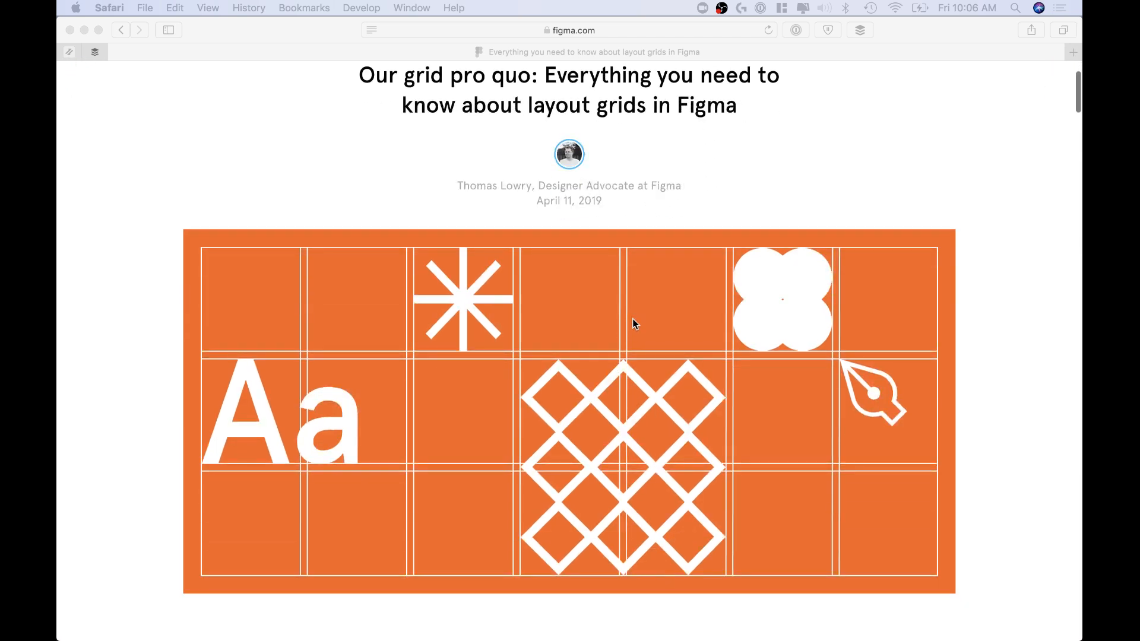
{"action": "scroll", "coordinate": [634, 323], "scroll_direction": "down", "scroll_amount": 12}
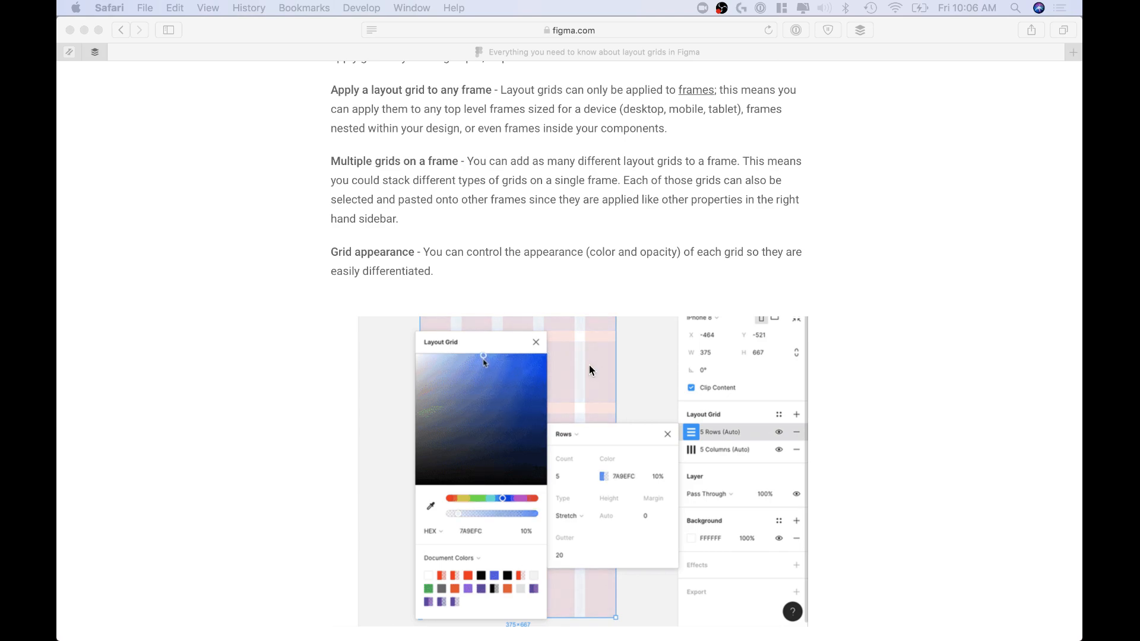
{"action": "scroll", "coordinate": [616, 416], "scroll_direction": "down", "scroll_amount": 4}
{"action": "scroll", "coordinate": [616, 415], "scroll_direction": "down", "scroll_amount": 15}
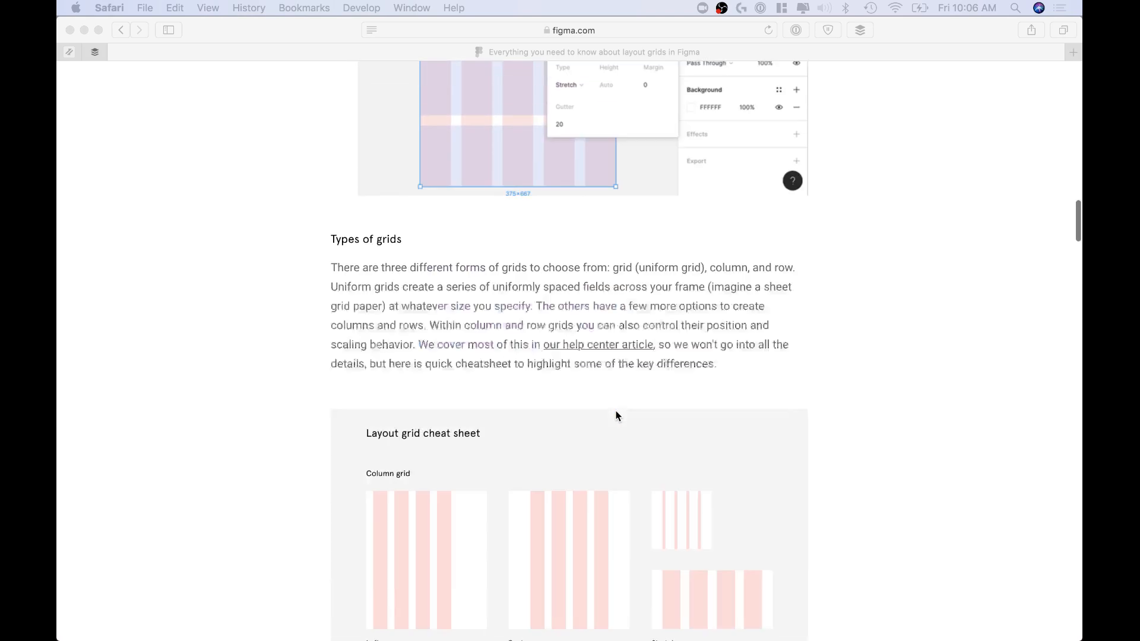
{"action": "scroll", "coordinate": [616, 416], "scroll_direction": "down", "scroll_amount": 4}
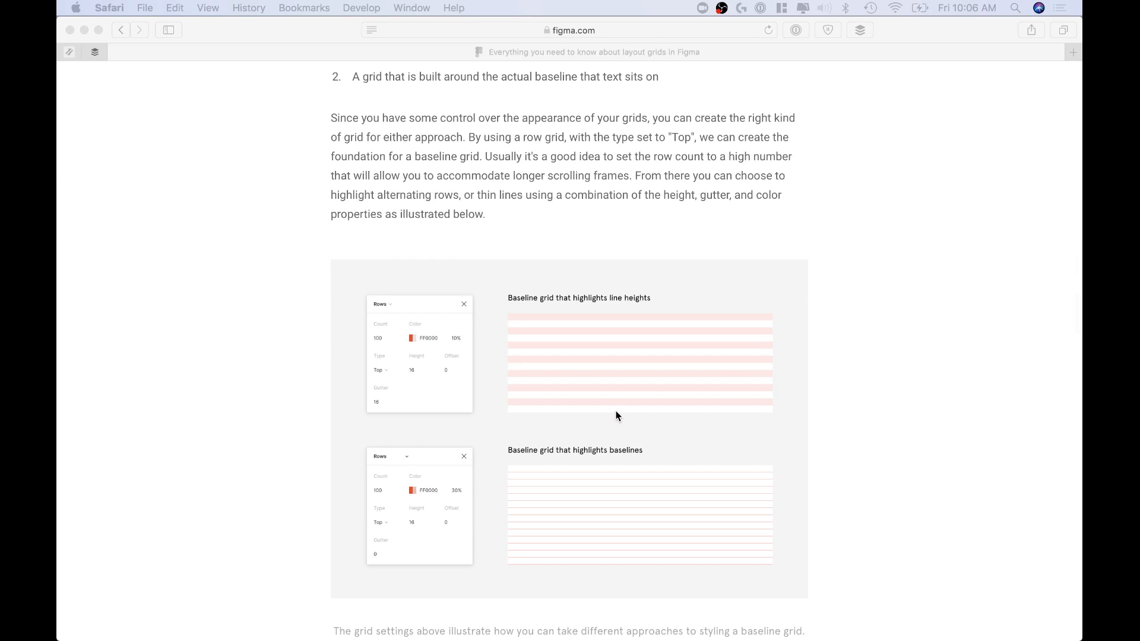
{"action": "scroll", "coordinate": [616, 415], "scroll_direction": "down", "scroll_amount": 2}
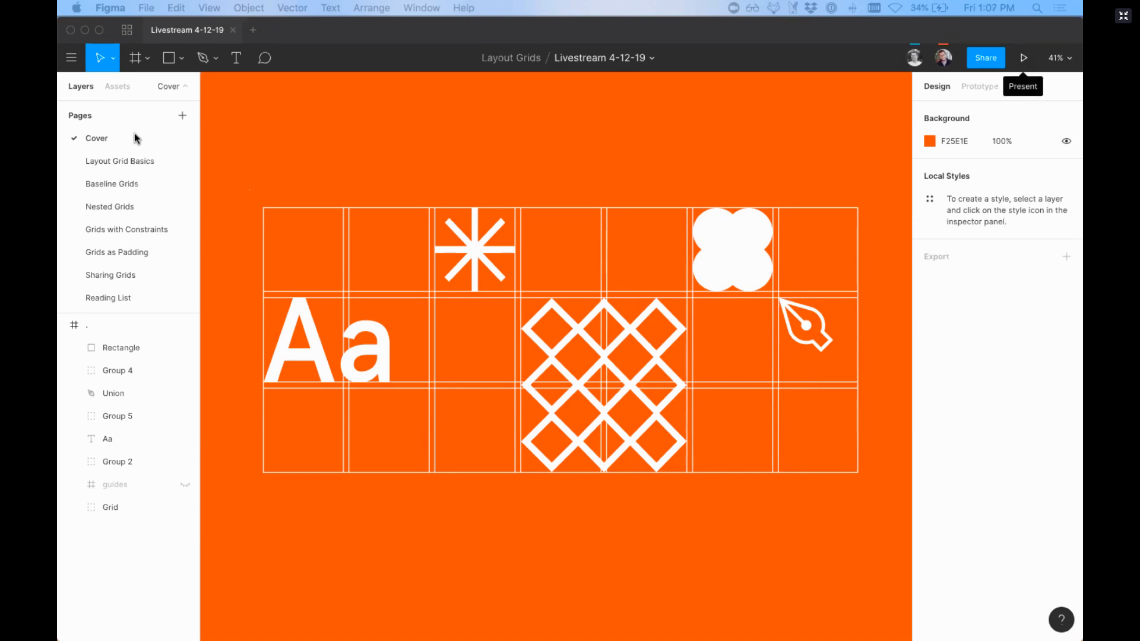
Step: Switch to the Livestream 4-12-19 file in Figma, open the Layout Grid Basics page and select the empty frame below types-of-grds
{"action": "left_click", "coordinate": [107, 158]}
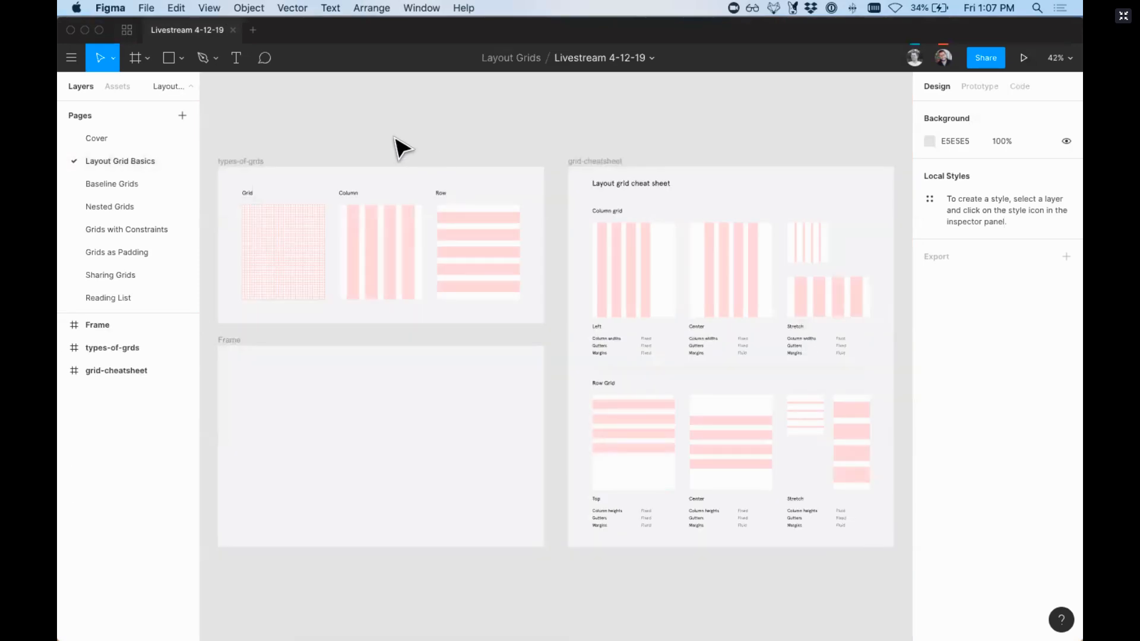
{"action": "scroll", "coordinate": [402, 149], "scroll_direction": "left", "scroll_amount": 2}
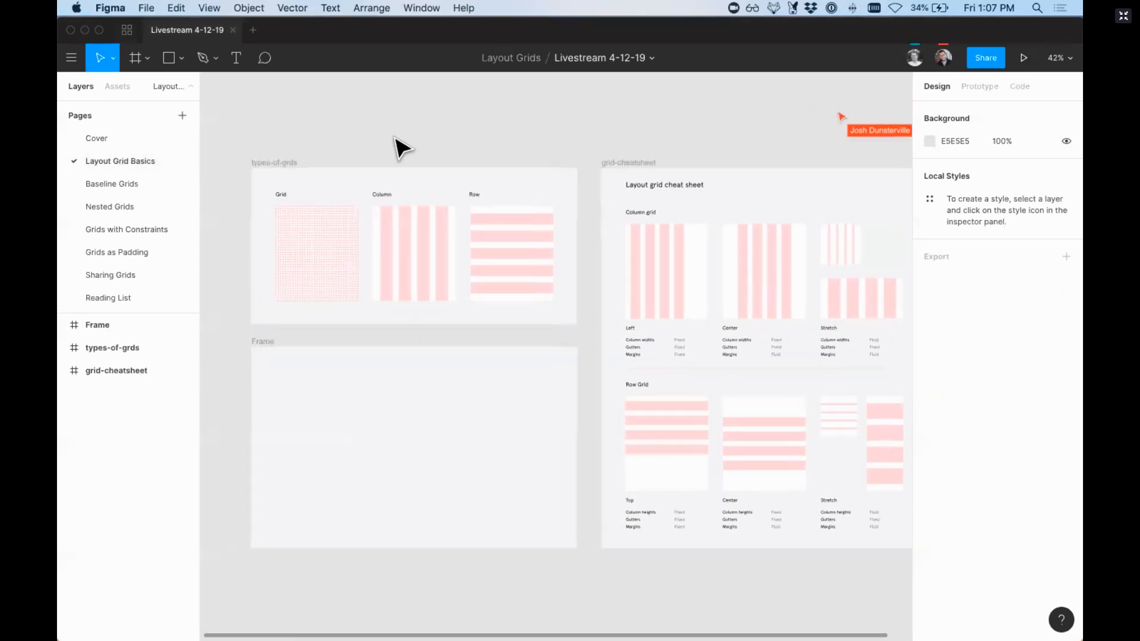
{"action": "scroll", "coordinate": [402, 148], "scroll_direction": "left", "scroll_amount": 3}
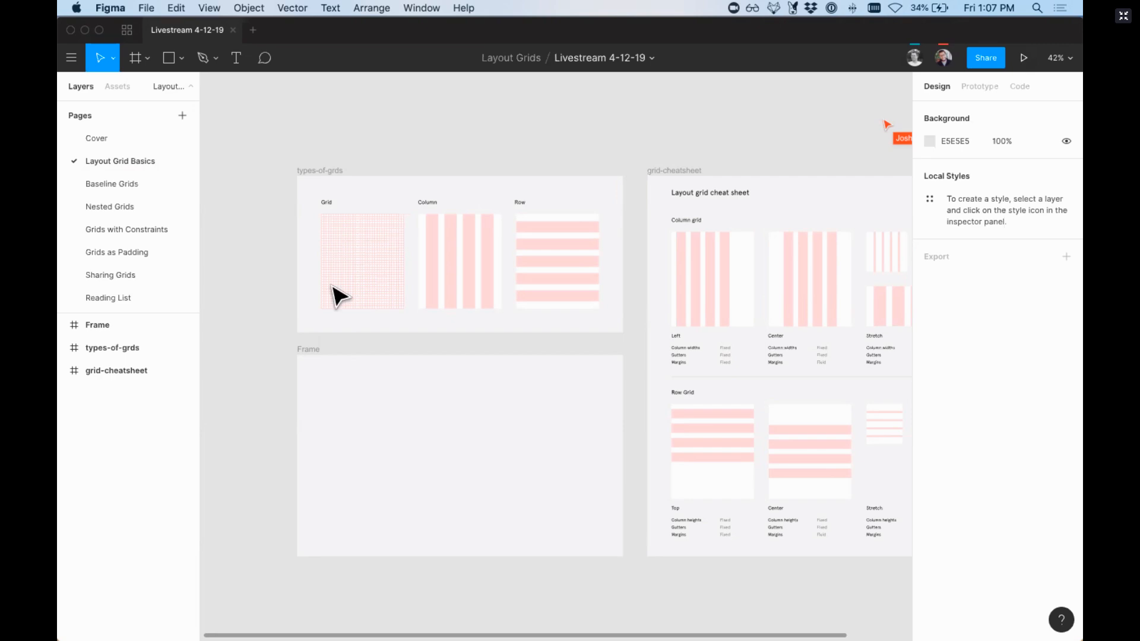
{"action": "left_click", "coordinate": [301, 350]}
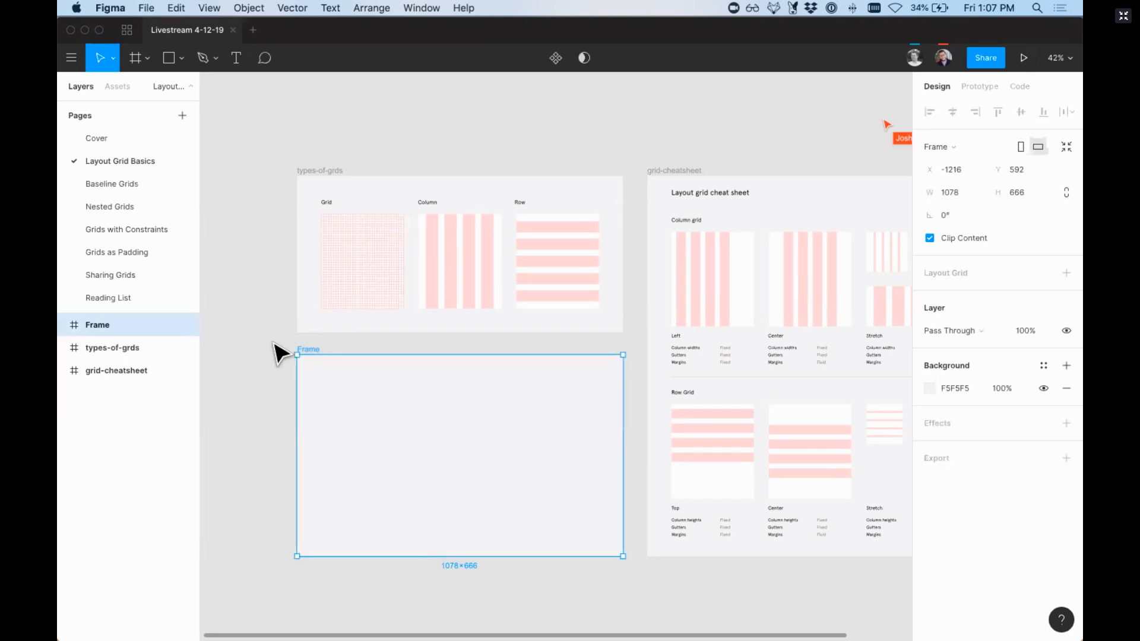
{"action": "scroll", "coordinate": [275, 351], "scroll_direction": "right", "scroll_amount": 3}
{"action": "scroll", "coordinate": [291, 303], "scroll_direction": "left", "scroll_amount": 1}
{"action": "scroll", "coordinate": [291, 303], "scroll_direction": "up", "scroll_amount": 1}
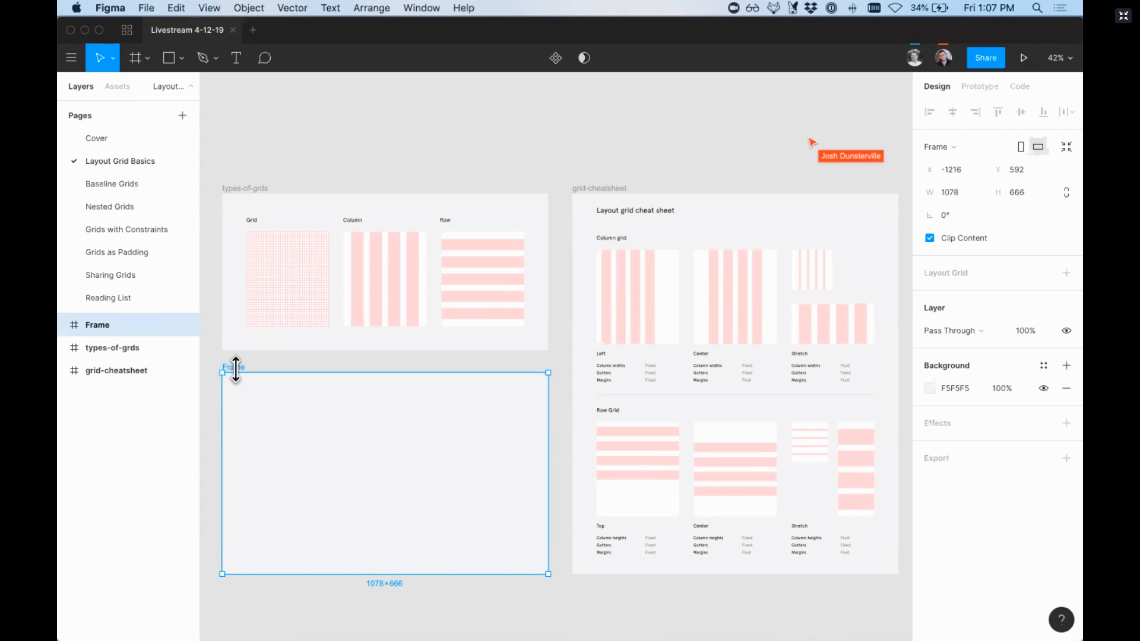
{"action": "scroll", "coordinate": [338, 440], "scroll_direction": "down", "scroll_amount": 2}
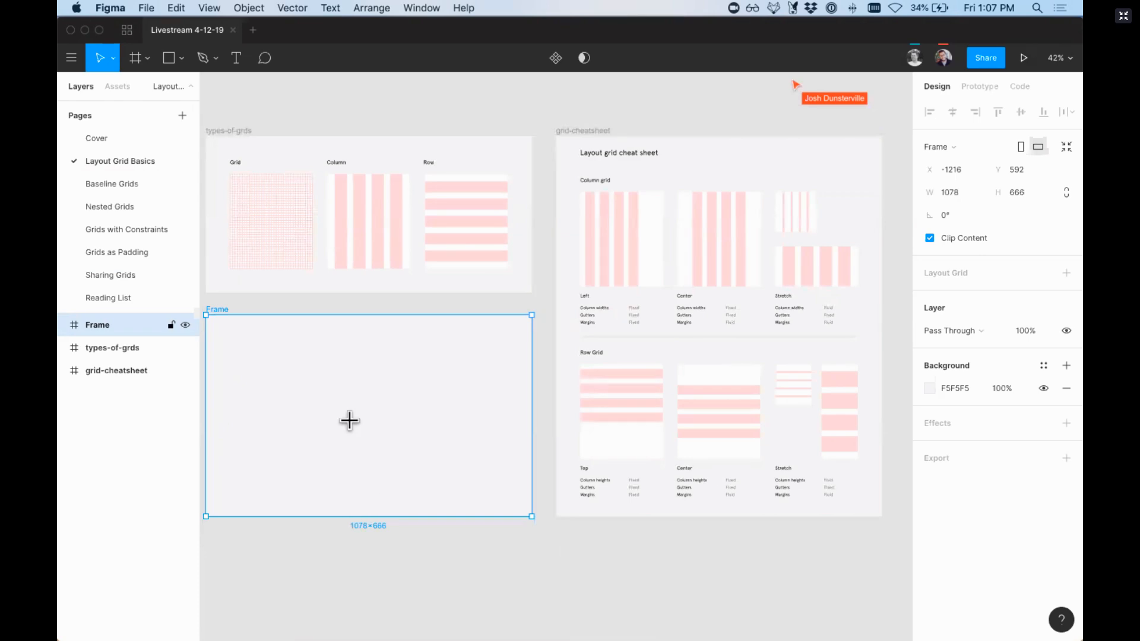
Step: Try the iPhone 8 preset on a nested frame drawn about 377 × 309 in the empty frame, and delete it
{"action": "left_click_drag", "start_coordinate": [314, 370], "coordinate": [429, 463]}
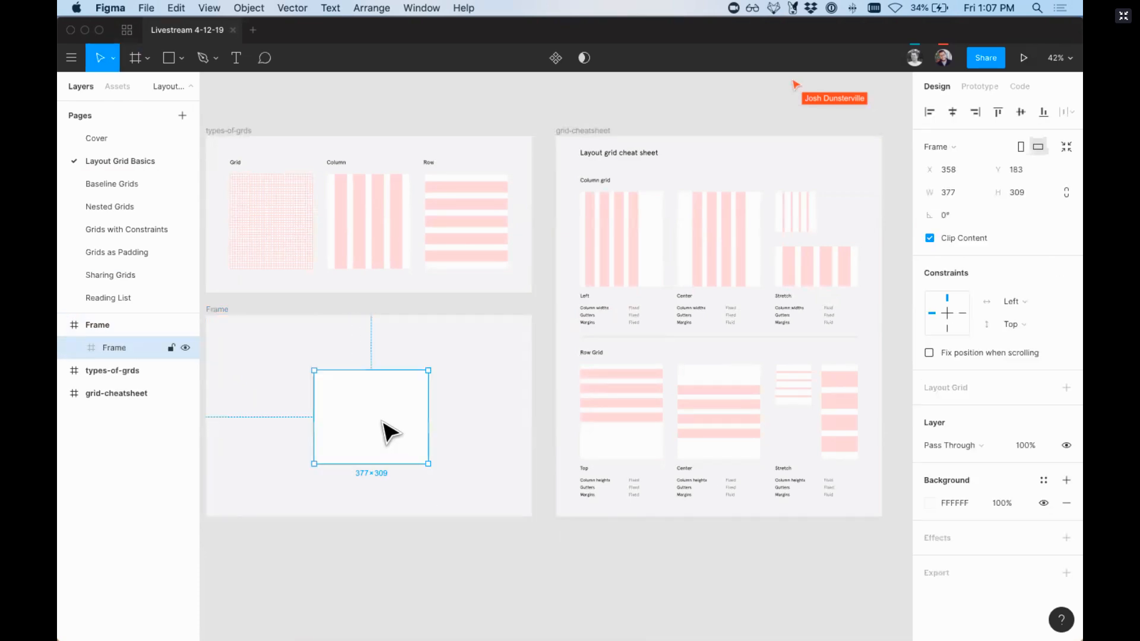
{"action": "left_click", "coordinate": [952, 153]}
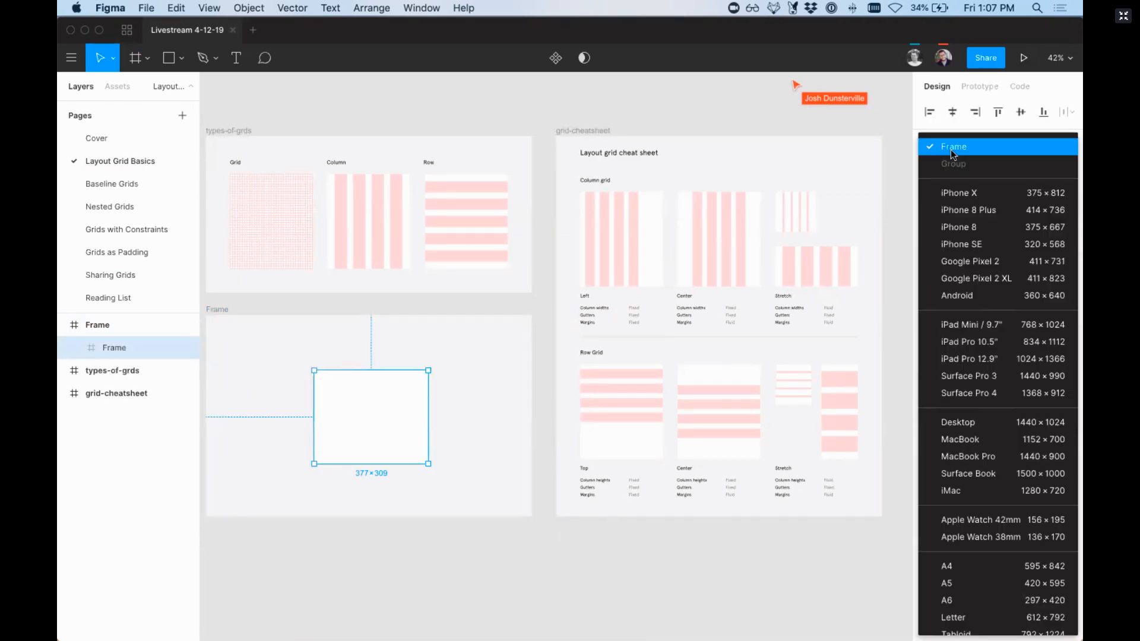
{"action": "left_click", "coordinate": [959, 227]}
{"action": "left_click_drag", "start_coordinate": [374, 453], "coordinate": [395, 415]}
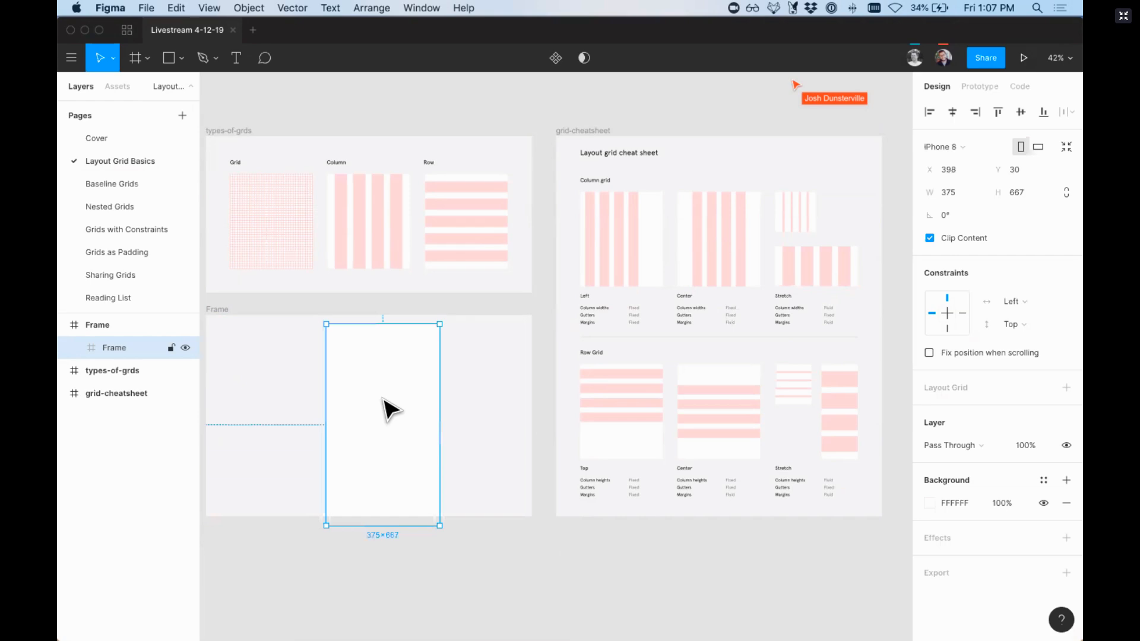
{"action": "key", "text": "Delete"}
Step: Add a default layout grid to the empty frame below types-of-grds
{"action": "scroll", "coordinate": [386, 407], "scroll_direction": "left", "scroll_amount": 3}
{"action": "scroll", "coordinate": [387, 407], "scroll_direction": "up", "scroll_amount": 1}
{"action": "left_click", "coordinate": [315, 362]}
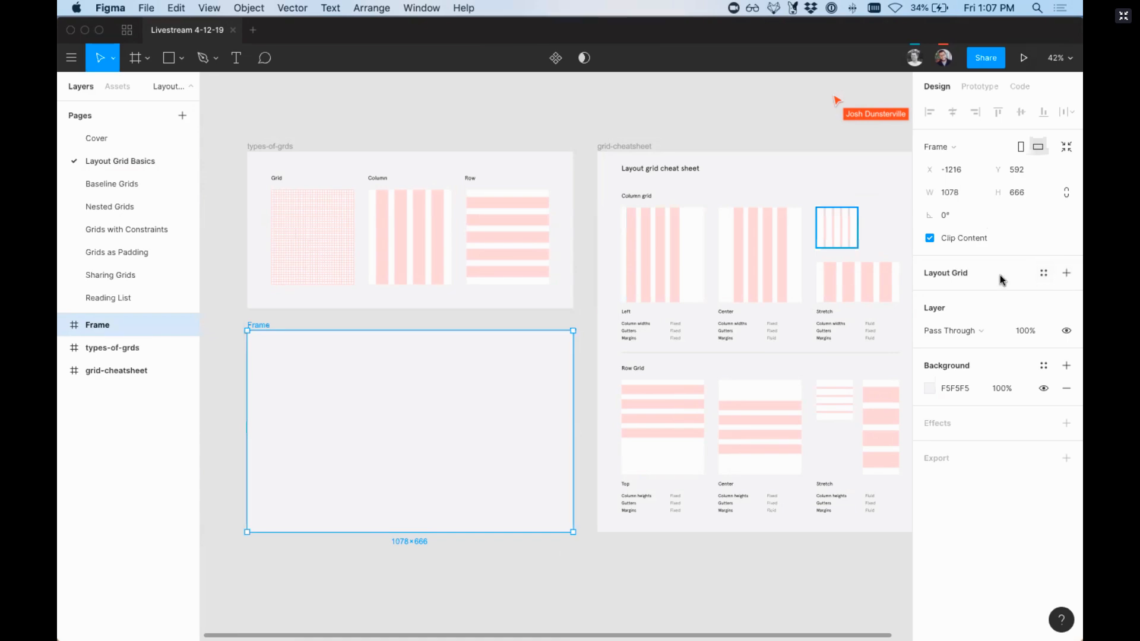
{"action": "left_click", "coordinate": [1067, 275]}
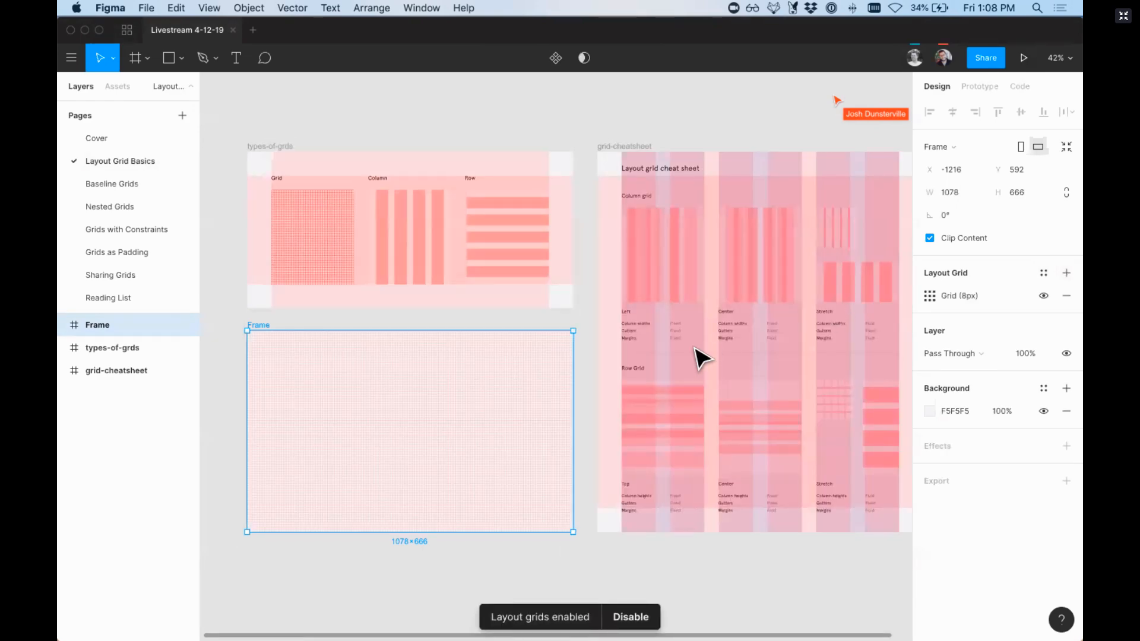
Step: Try sizes of 5 and 24 for the frame's uniform layout grid, viewed at 100%
{"action": "scroll", "coordinate": [606, 280], "scroll_direction": "right", "scroll_amount": 10}
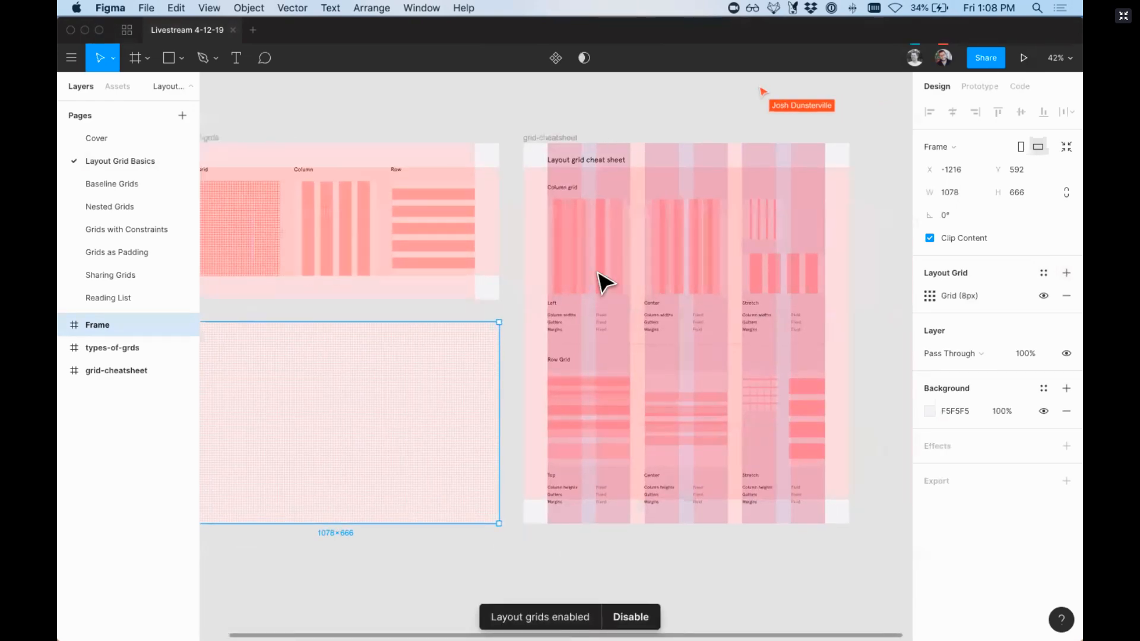
{"action": "scroll", "coordinate": [606, 280], "scroll_direction": "left", "scroll_amount": 13}
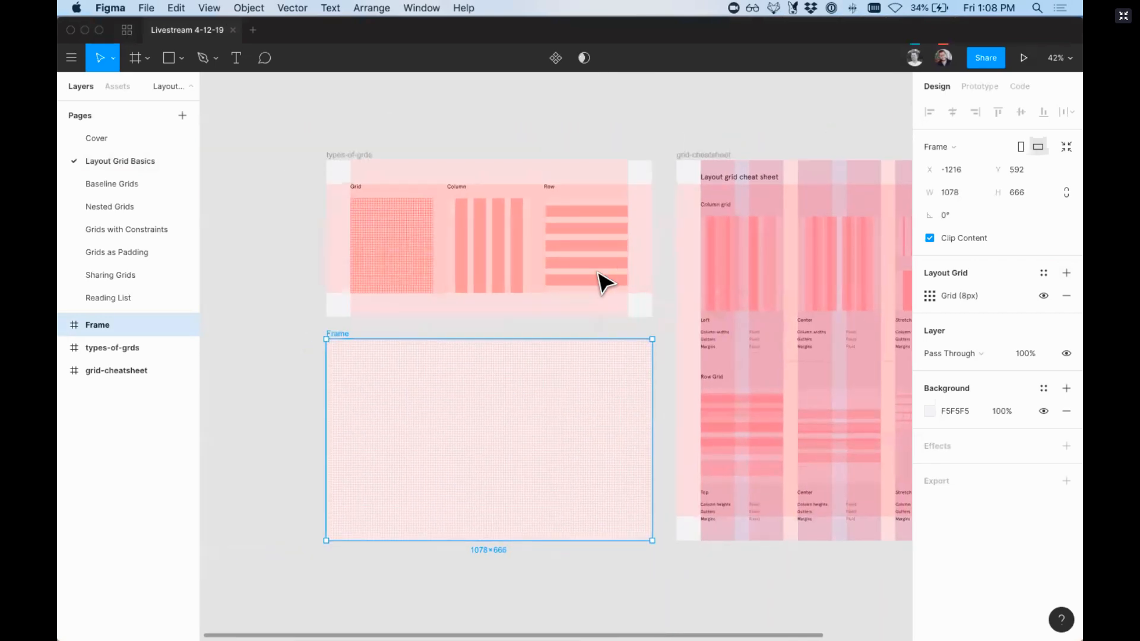
{"action": "key", "text": "super+0"}
{"action": "scroll", "coordinate": [597, 271], "scroll_direction": "left", "scroll_amount": 13}
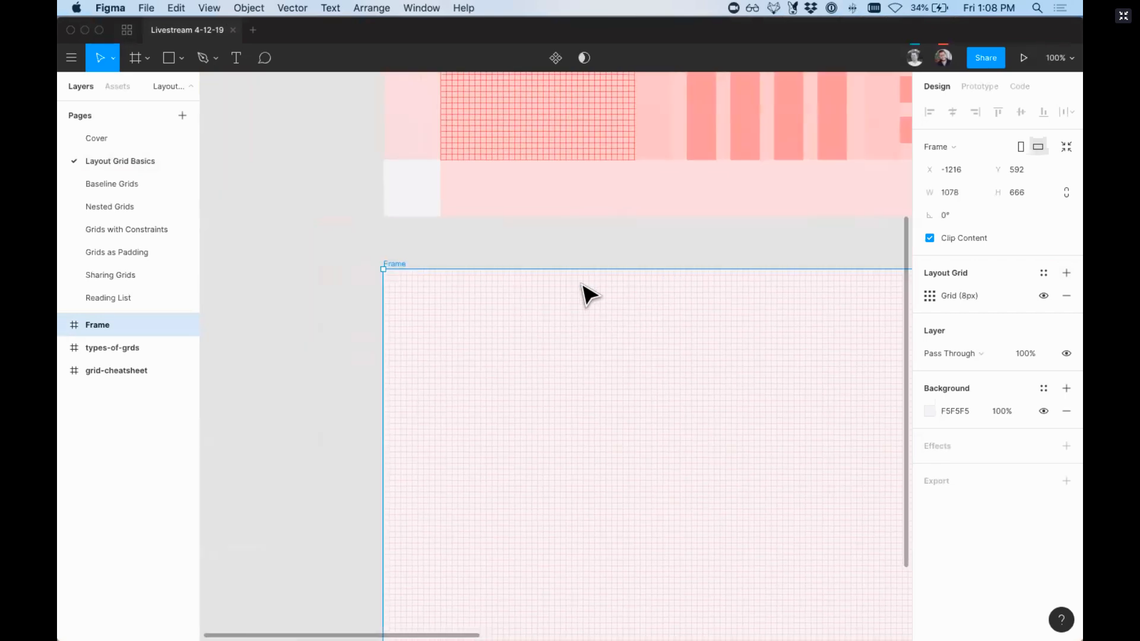
{"action": "scroll", "coordinate": [584, 285], "scroll_direction": "down", "scroll_amount": 2}
{"action": "scroll", "coordinate": [663, 327], "scroll_direction": "right", "scroll_amount": 3}
{"action": "scroll", "coordinate": [663, 327], "scroll_direction": "down", "scroll_amount": 2}
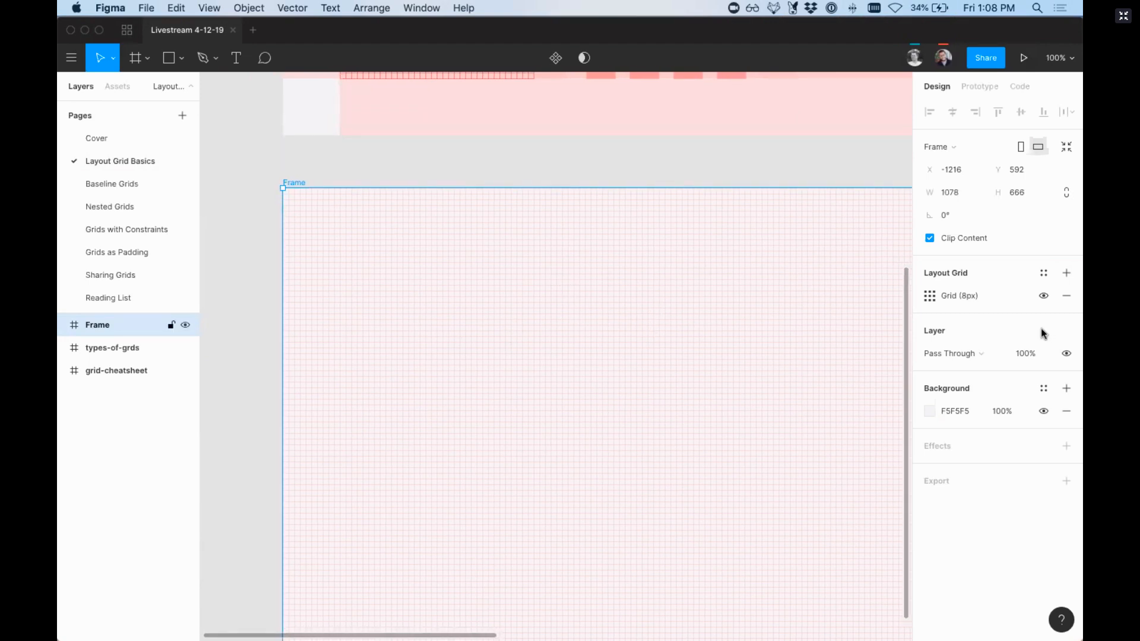
{"action": "left_click", "coordinate": [931, 297]}
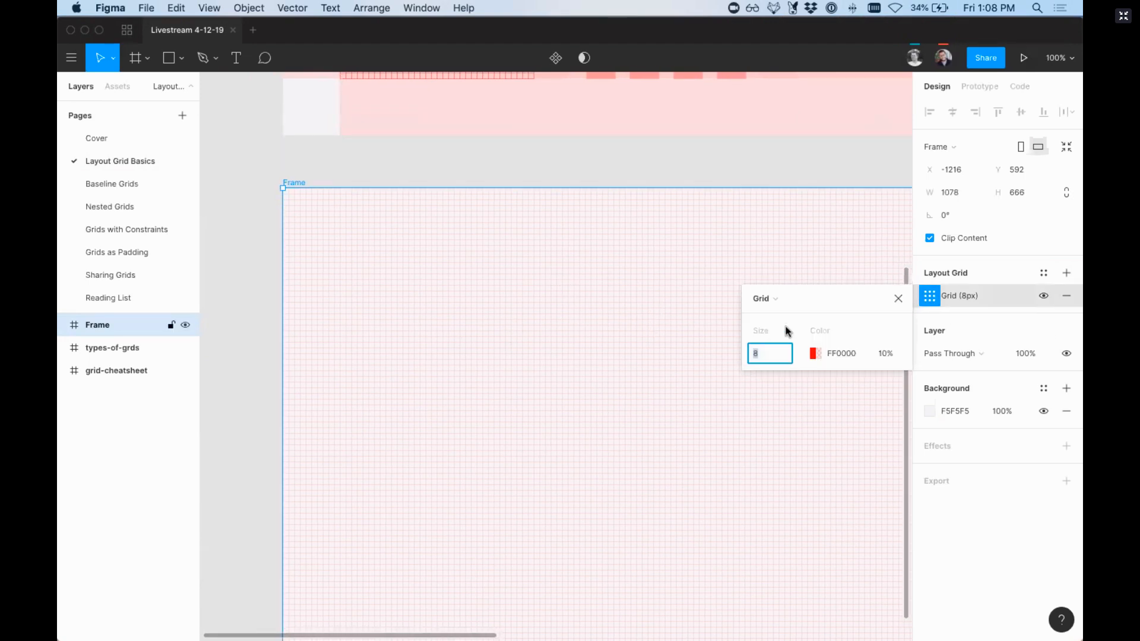
{"action": "type", "text": "5"}
{"action": "key", "text": "Return"}
{"action": "left_click", "coordinate": [766, 356]}
{"action": "type", "text": "24"}
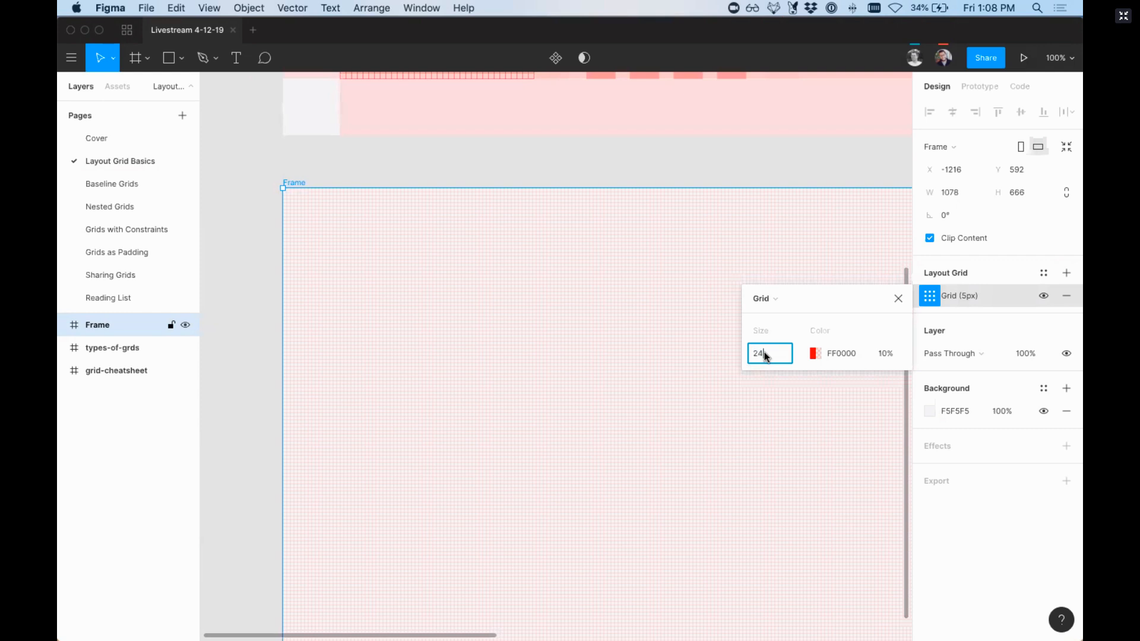
{"action": "key", "text": "Return"}
Step: Replace the frame's layout grid with a new default 8 px uniform grid, keeping the layer opacity at 100%
{"action": "key", "text": "BackSpace"}
{"action": "key", "text": "8"}
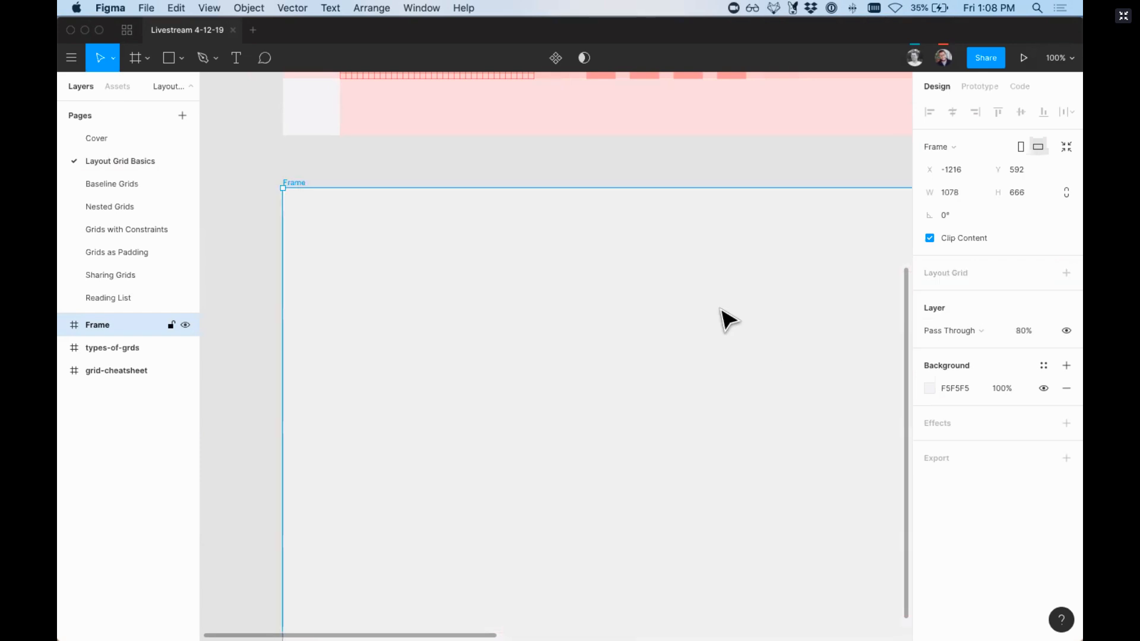
{"action": "key", "text": "super+z"}
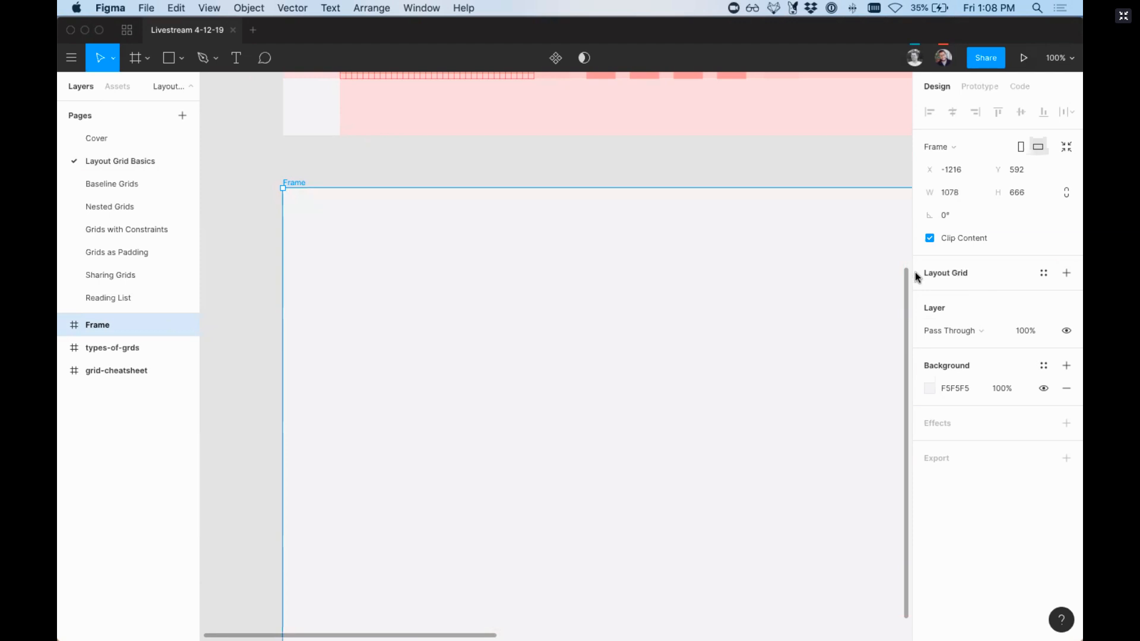
{"action": "left_click", "coordinate": [1066, 275]}
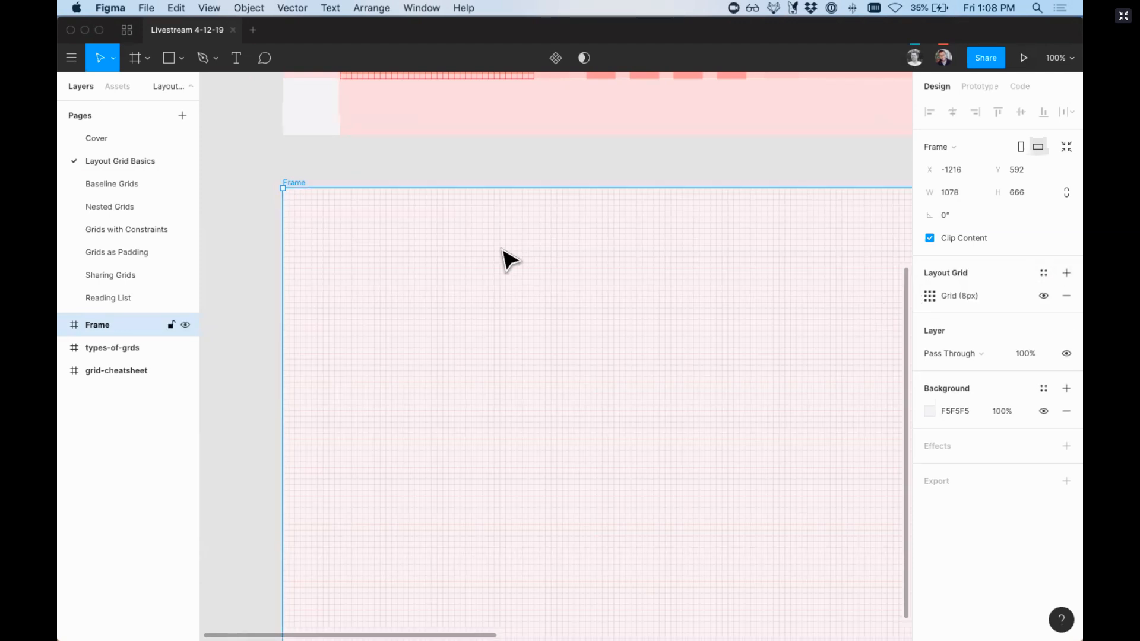
Step: Try out grid snapping with a rectangle about 184 × 96 drawn and moved inside the frame, and delete it
{"action": "key", "text": "r"}
{"action": "mouse_move", "coordinate": [445, 277]}
{"action": "left_mouse_down"}
{"action": "mouse_move", "coordinate": [525, 341]}
{"action": "mouse_move", "coordinate": [574, 339]}
{"action": "left_mouse_up"}
{"action": "mouse_move", "coordinate": [474, 295]}
{"action": "left_mouse_down"}
{"action": "mouse_move", "coordinate": [418, 295]}
{"action": "mouse_move", "coordinate": [479, 296]}
{"action": "mouse_move", "coordinate": [456, 272]}
{"action": "mouse_move", "coordinate": [461, 295]}
{"action": "left_mouse_up"}
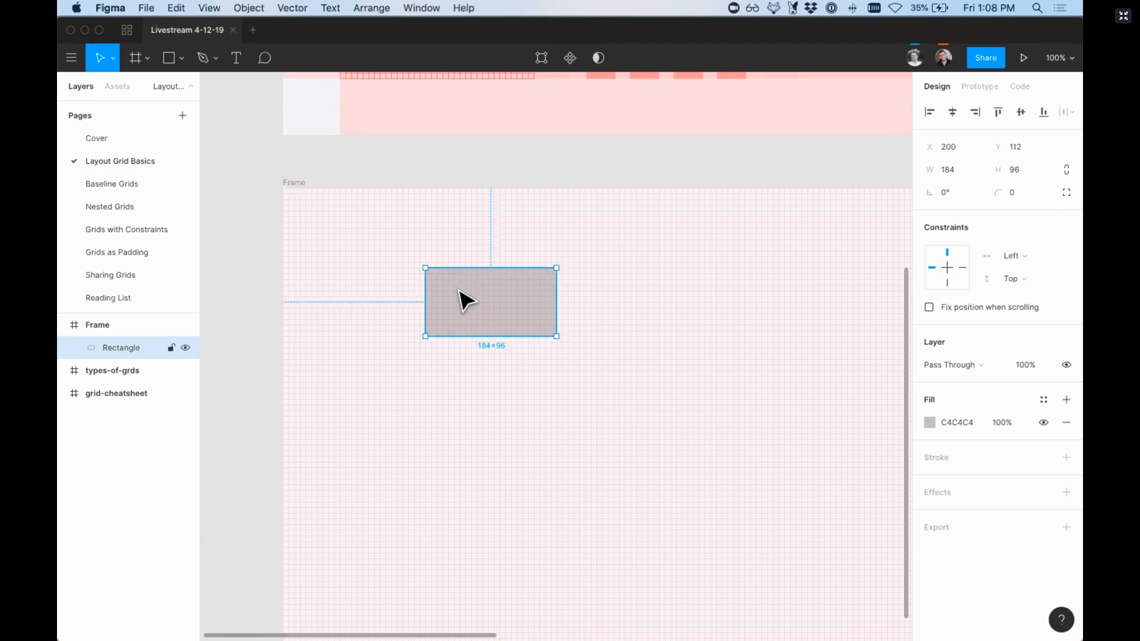
{"action": "key", "text": "Delete"}
Step: Reselect the gridded frame and open the settings of its layout grid at 100% view
{"action": "key", "text": "minus"}
{"action": "scroll", "coordinate": [460, 298], "scroll_direction": "right", "scroll_amount": 2}
{"action": "scroll", "coordinate": [445, 293], "scroll_direction": "down", "scroll_amount": 1}
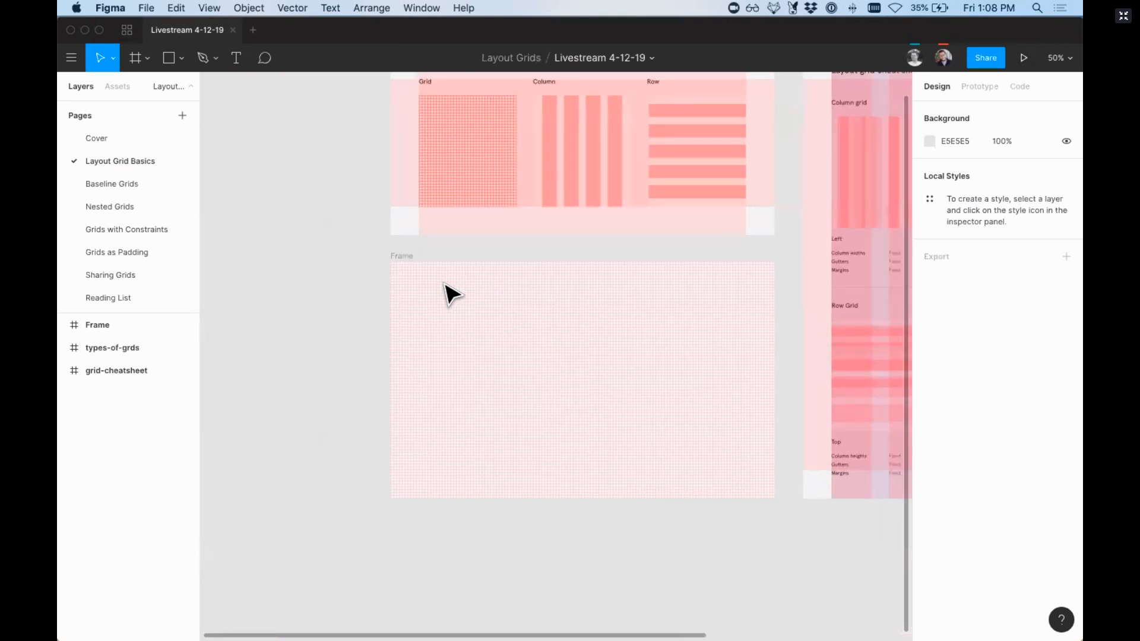
{"action": "left_click", "coordinate": [405, 268]}
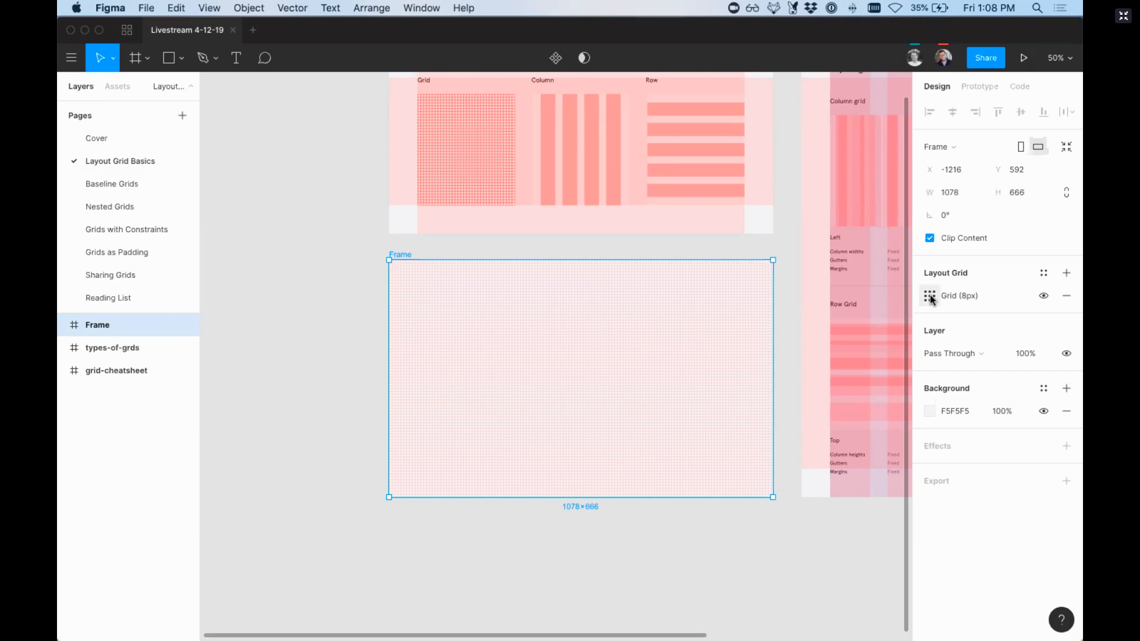
{"action": "key", "text": "shift+0"}
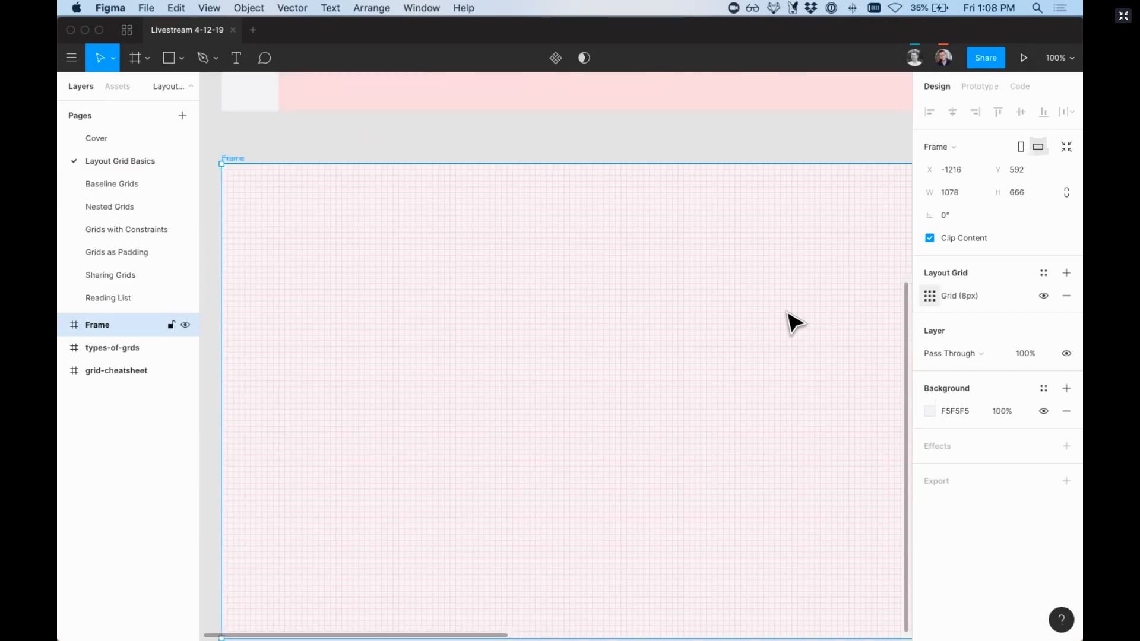
{"action": "scroll", "coordinate": [789, 313], "scroll_direction": "left", "scroll_amount": 3}
{"action": "scroll", "coordinate": [789, 313], "scroll_direction": "up", "scroll_amount": 2}
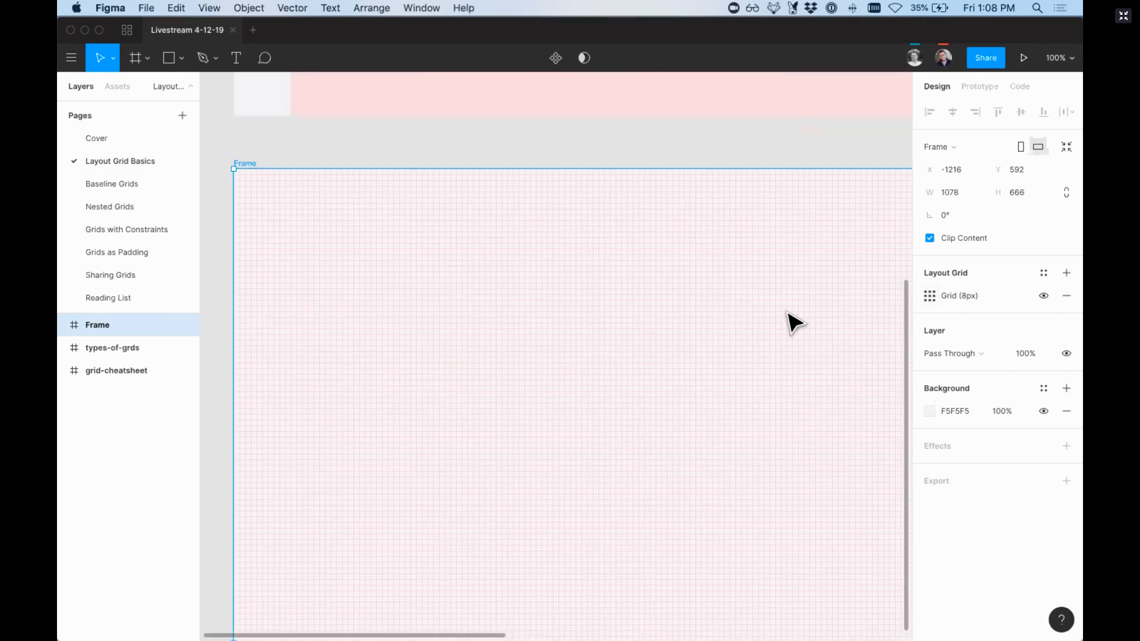
{"action": "left_click", "coordinate": [930, 296]}
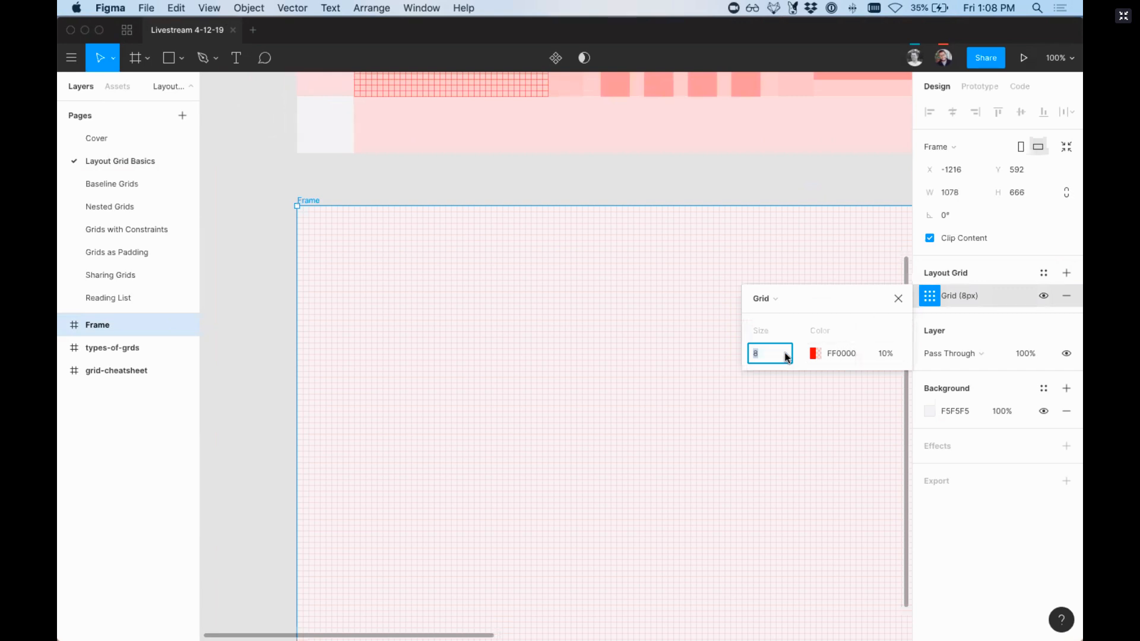
Step: Turn off Snap to Pixel Grid and draw a rectangle about 170 × 104 inside the gridded frame
{"action": "left_click", "coordinate": [1076, 59]}
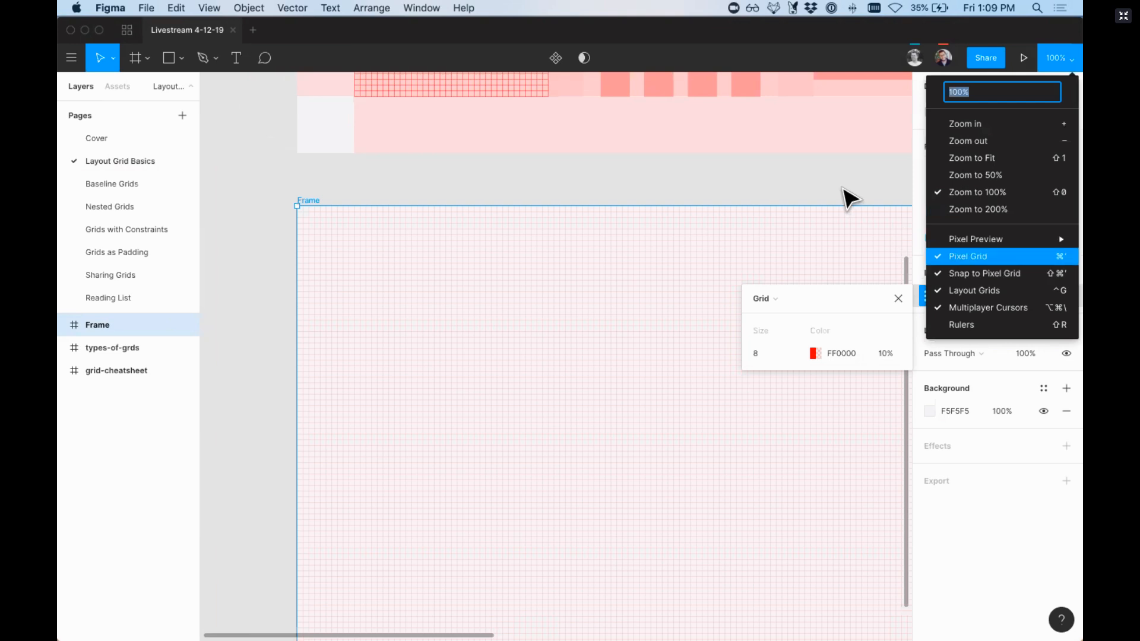
{"action": "key", "text": "Down"}
{"action": "key", "text": "Return"}
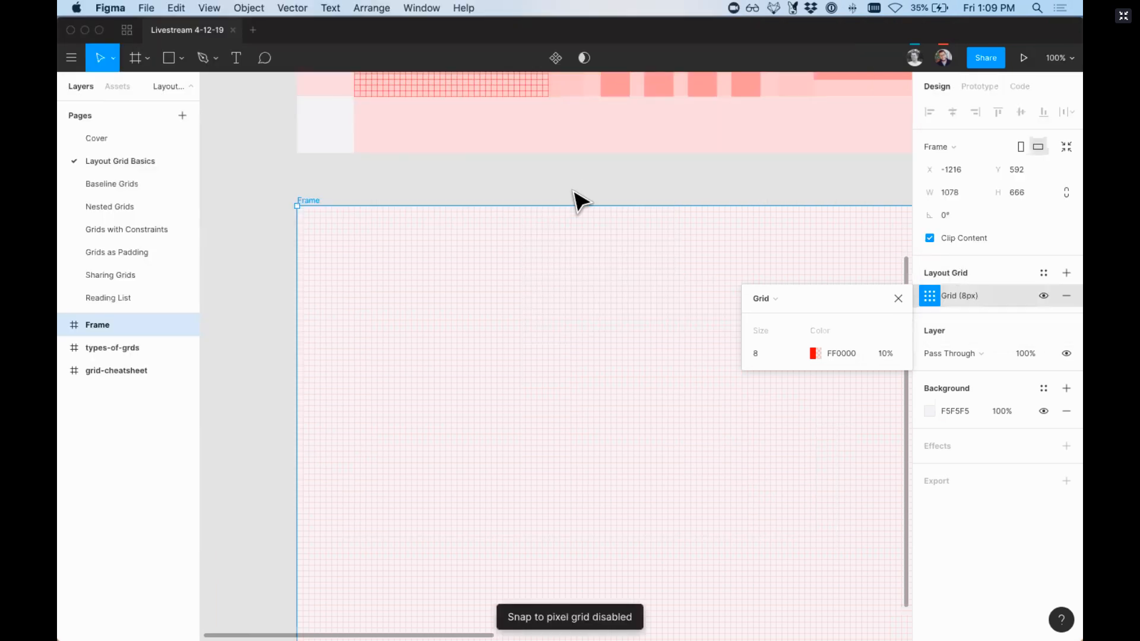
{"action": "key", "text": "r"}
{"action": "mouse_move", "coordinate": [499, 264]}
{"action": "left_mouse_down"}
{"action": "mouse_move", "coordinate": [615, 335]}
{"action": "mouse_move", "coordinate": [522, 362]}
{"action": "mouse_move", "coordinate": [552, 332]}
{"action": "mouse_move", "coordinate": [605, 328]}
{"action": "mouse_move", "coordinate": [588, 326]}
{"action": "left_mouse_up"}
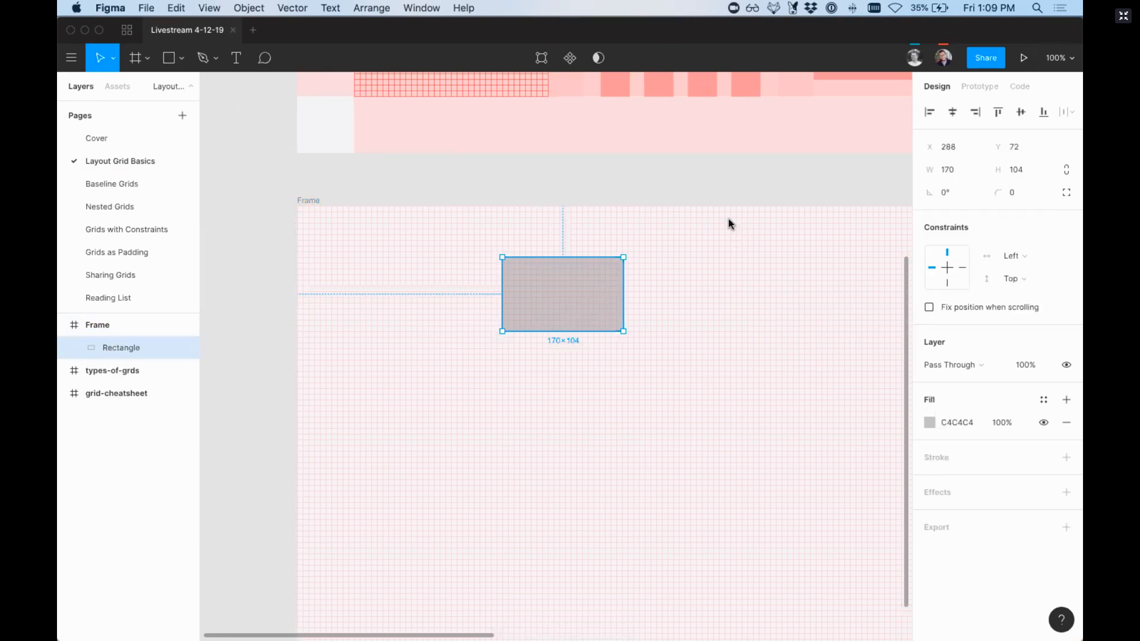
Step: Turn Snap to Pixel Grid back on and delete the test rectangle, leaving the parent frame selected
{"action": "left_click", "coordinate": [1060, 58]}
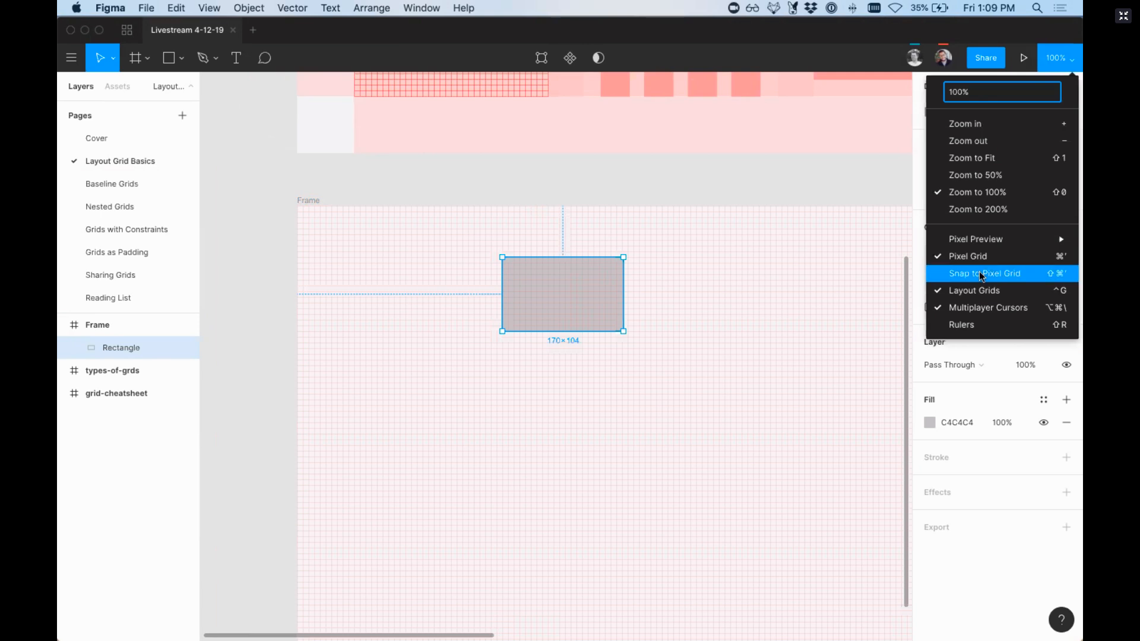
{"action": "left_click", "coordinate": [981, 274]}
{"action": "key", "text": "Delete"}
{"action": "left_click", "coordinate": [306, 202]}
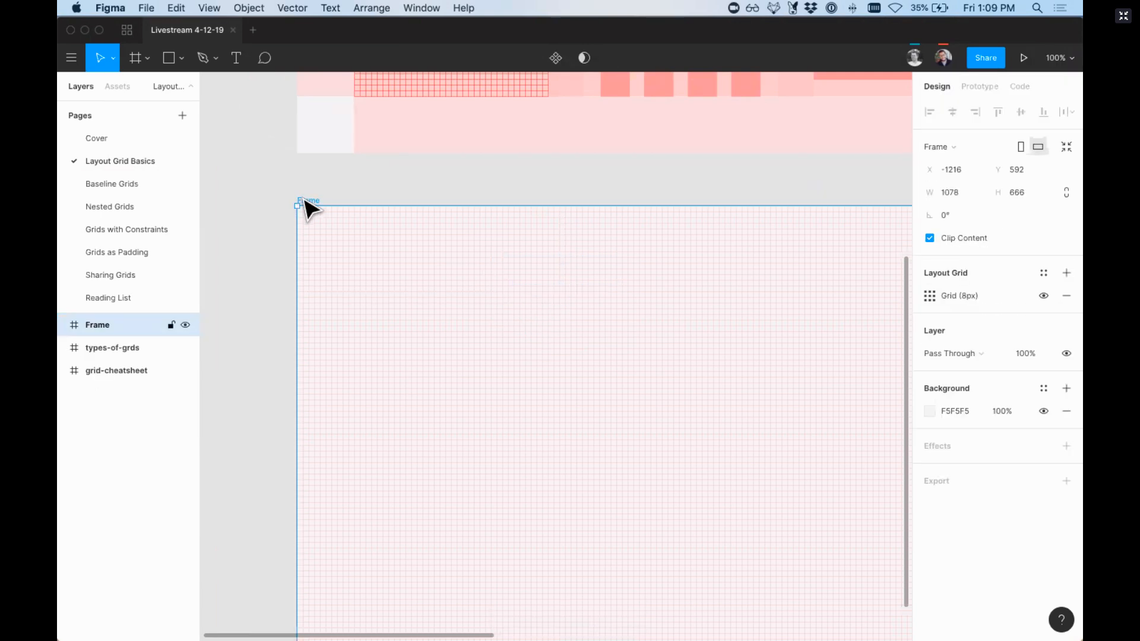
Step: Change the selected frame's 8 px layout grid to the Columns type
{"action": "left_click", "coordinate": [927, 297]}
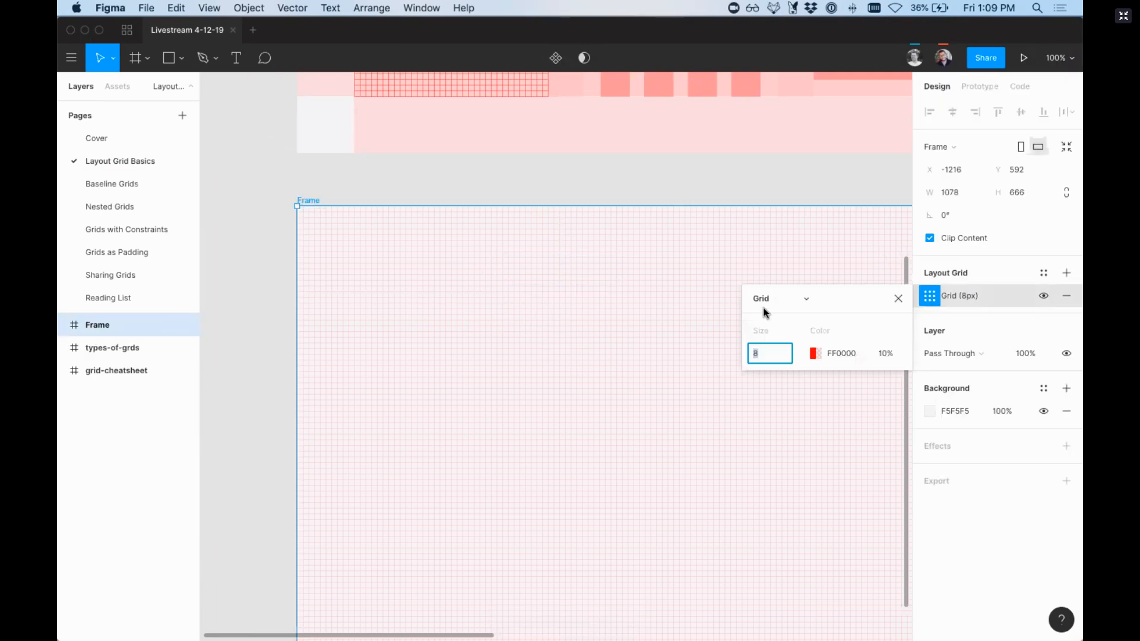
{"action": "left_click", "coordinate": [798, 301]}
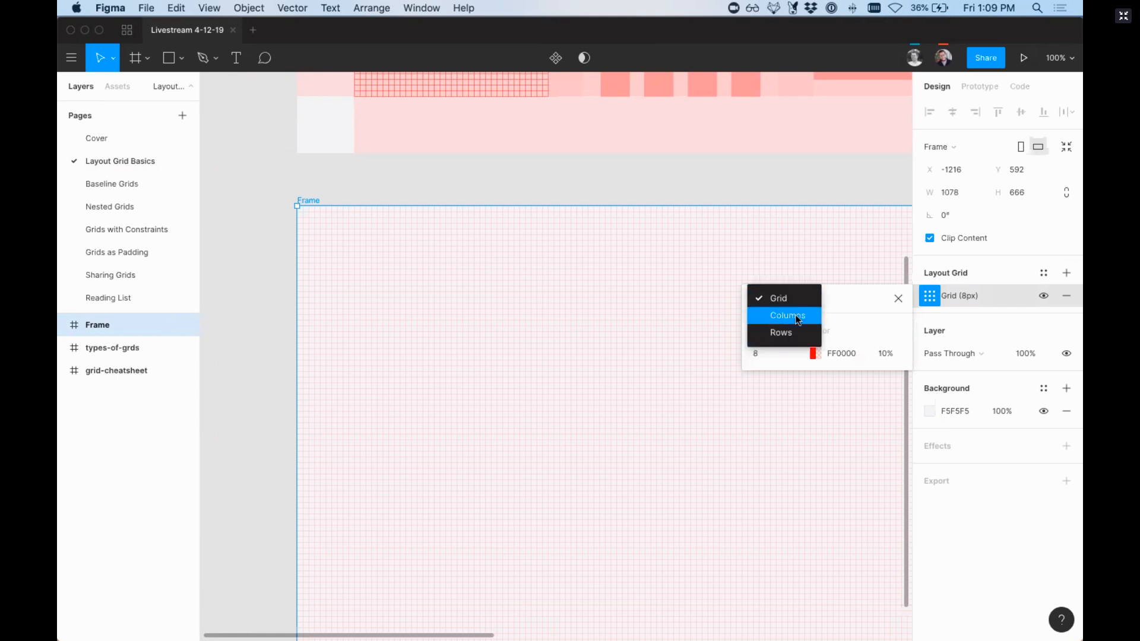
{"action": "left_click", "coordinate": [793, 316]}
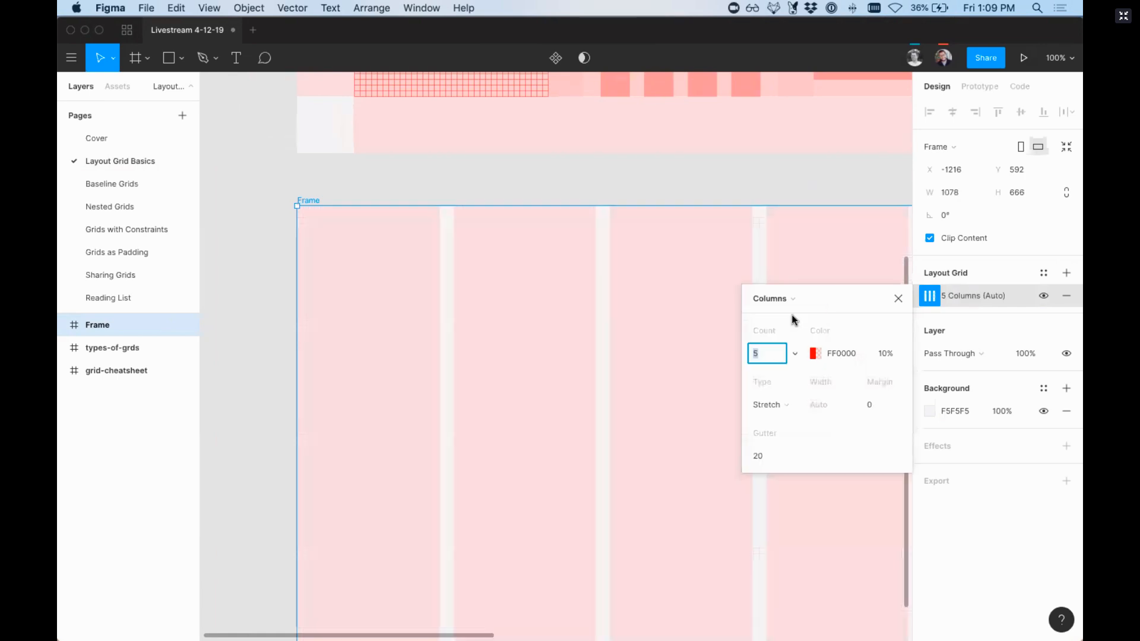
Step: Try the Rows type for the frame's layout grid and switch it back to Columns
{"action": "left_click", "coordinate": [779, 298]}
{"action": "left_click", "coordinate": [780, 315]}
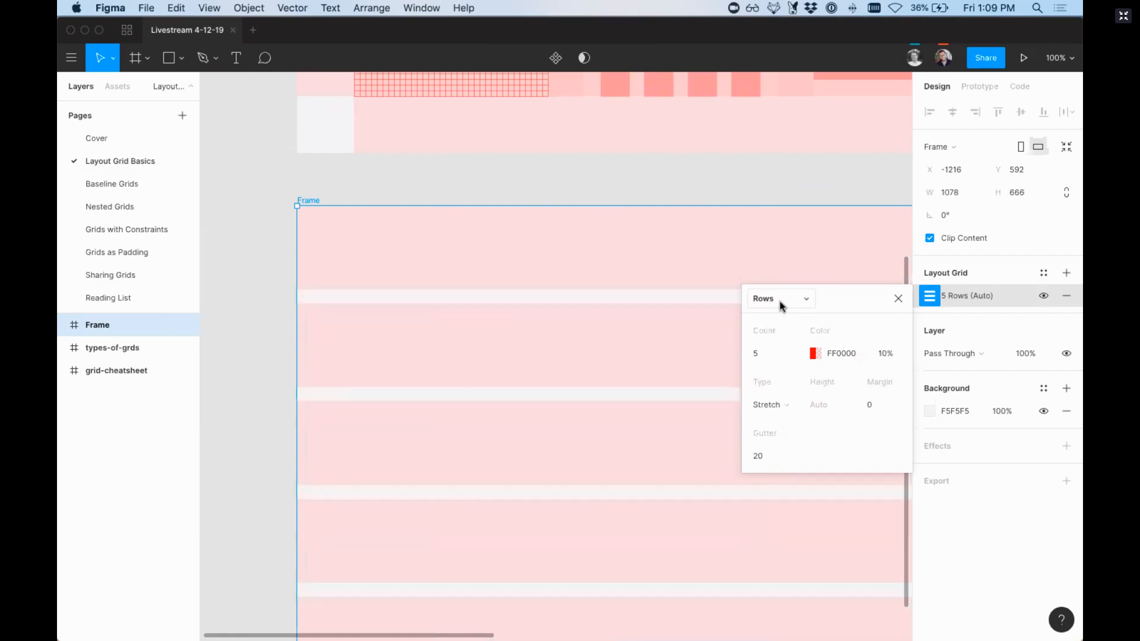
{"action": "left_click", "coordinate": [779, 301]}
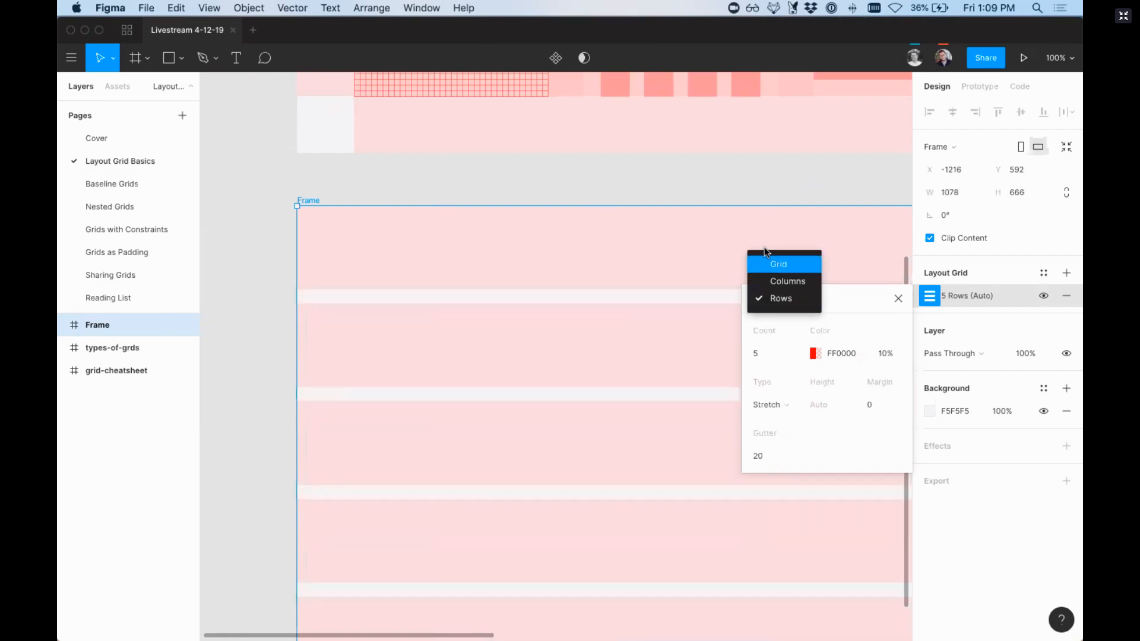
{"action": "left_click", "coordinate": [783, 281]}
{"action": "scroll", "coordinate": [619, 262], "scroll_direction": "down", "scroll_amount": 5}
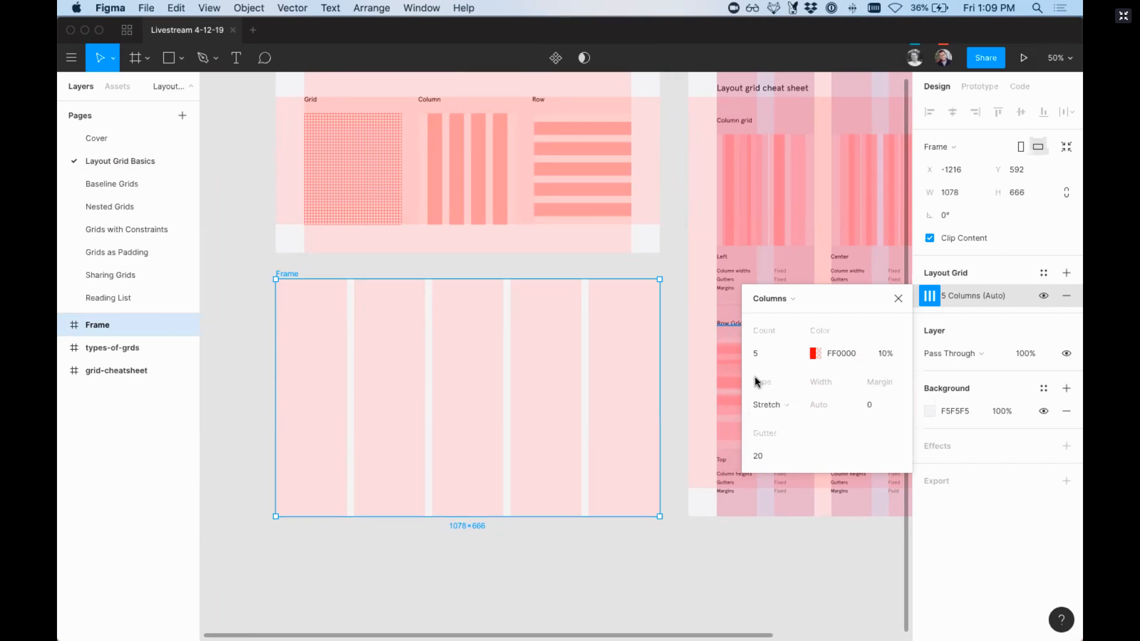
Step: Reselect the frame and test how its stretched columns respond to changing the frame's width
{"action": "left_click", "coordinate": [783, 407]}
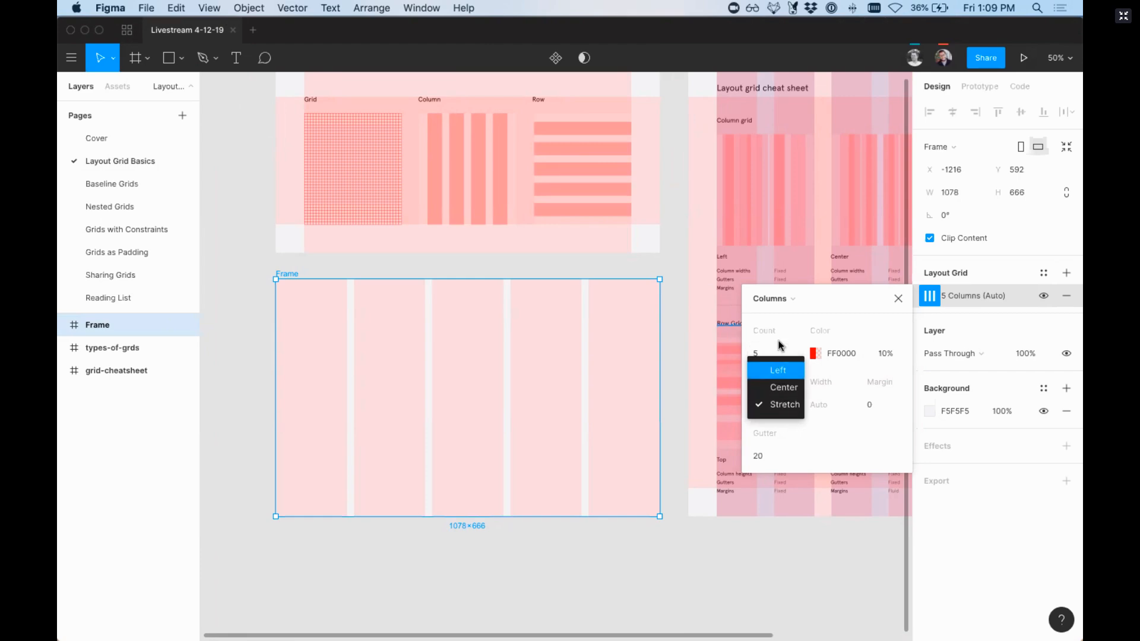
{"action": "left_click", "coordinate": [677, 341]}
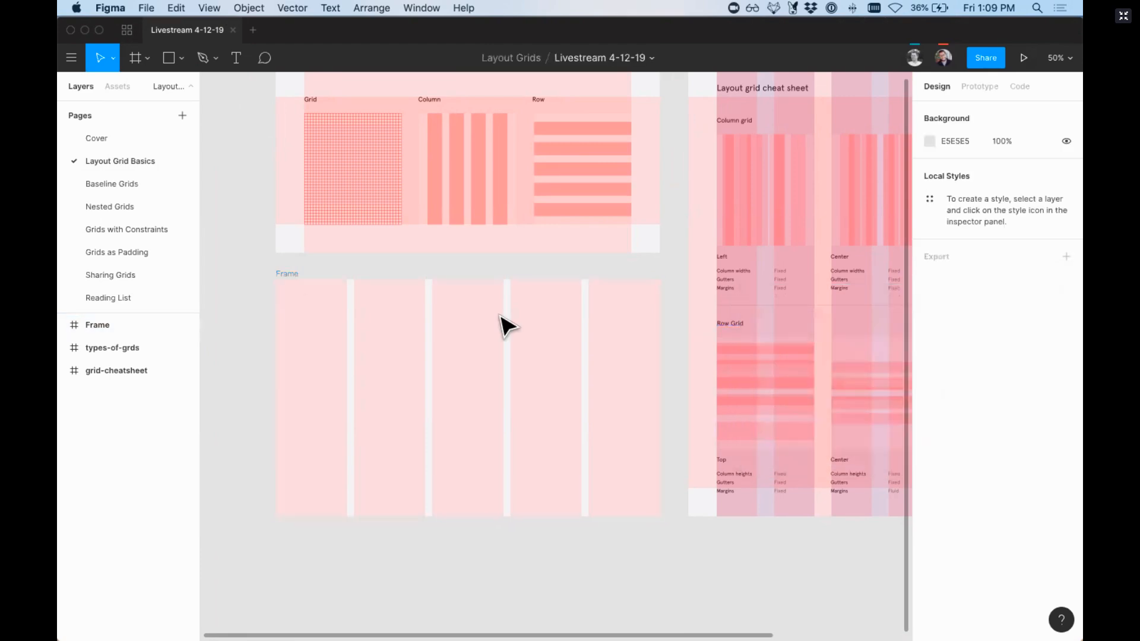
{"action": "left_click", "coordinate": [291, 290]}
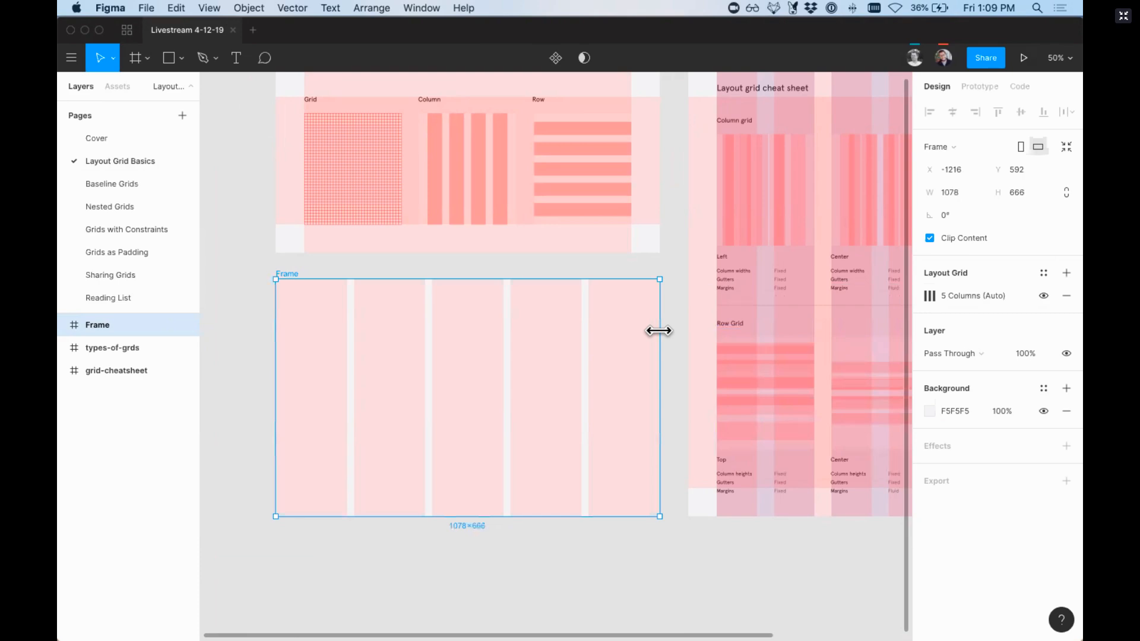
{"action": "left_click_drag", "start_coordinate": [659, 330], "coordinate": [659, 356]}
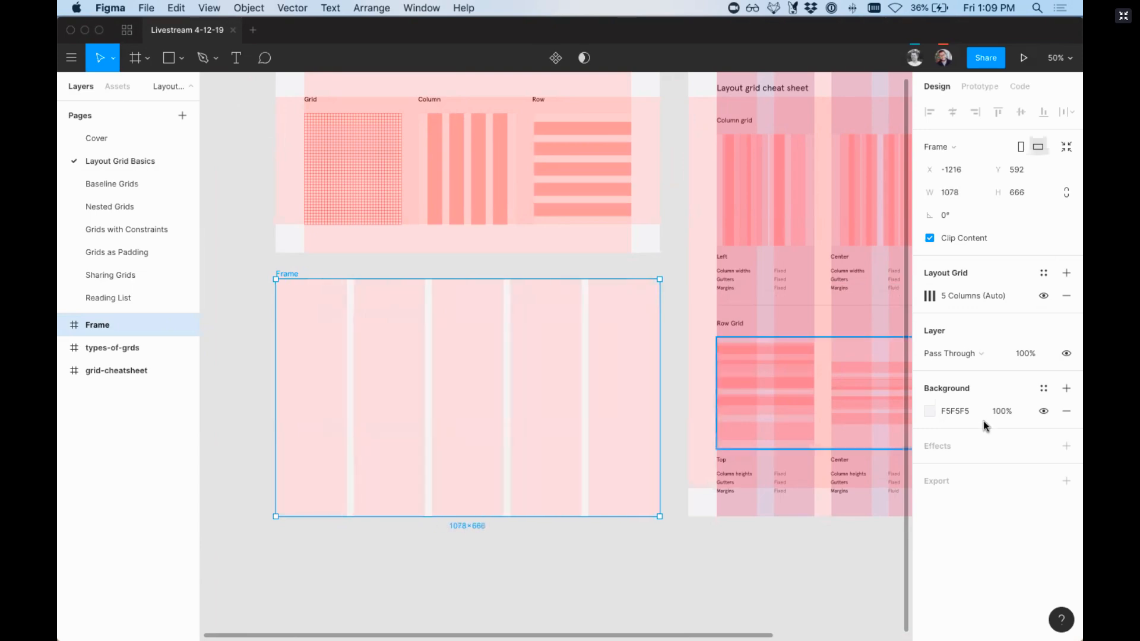
Step: Reopen the column grid's settings and set its alignment type to Center
{"action": "left_click", "coordinate": [930, 296]}
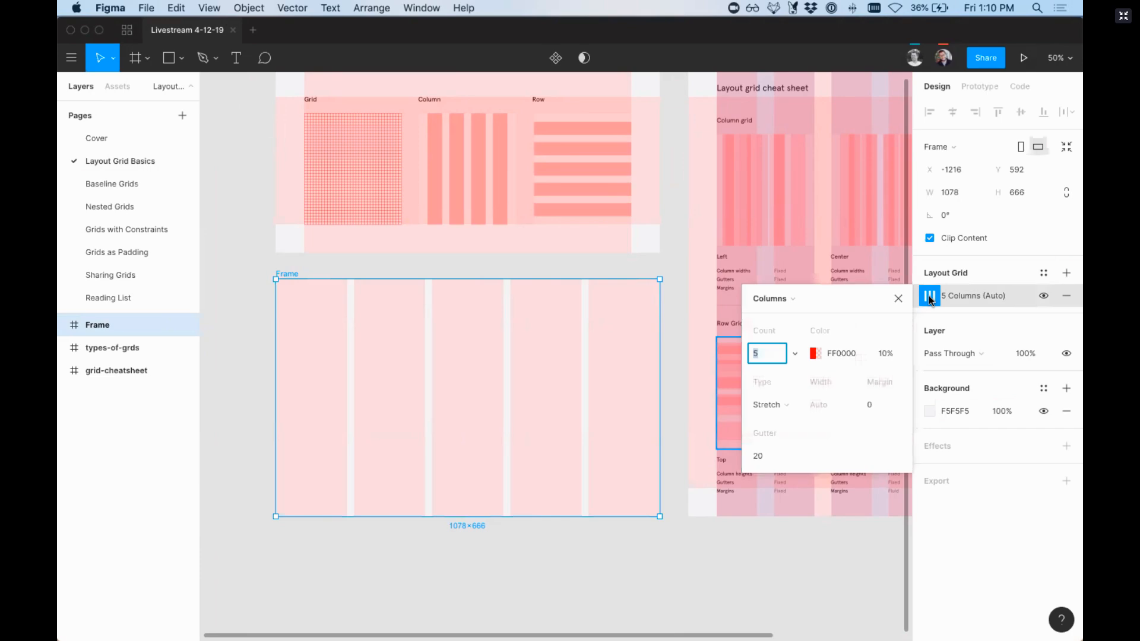
{"action": "left_click", "coordinate": [768, 355]}
{"action": "left_click", "coordinate": [793, 406]}
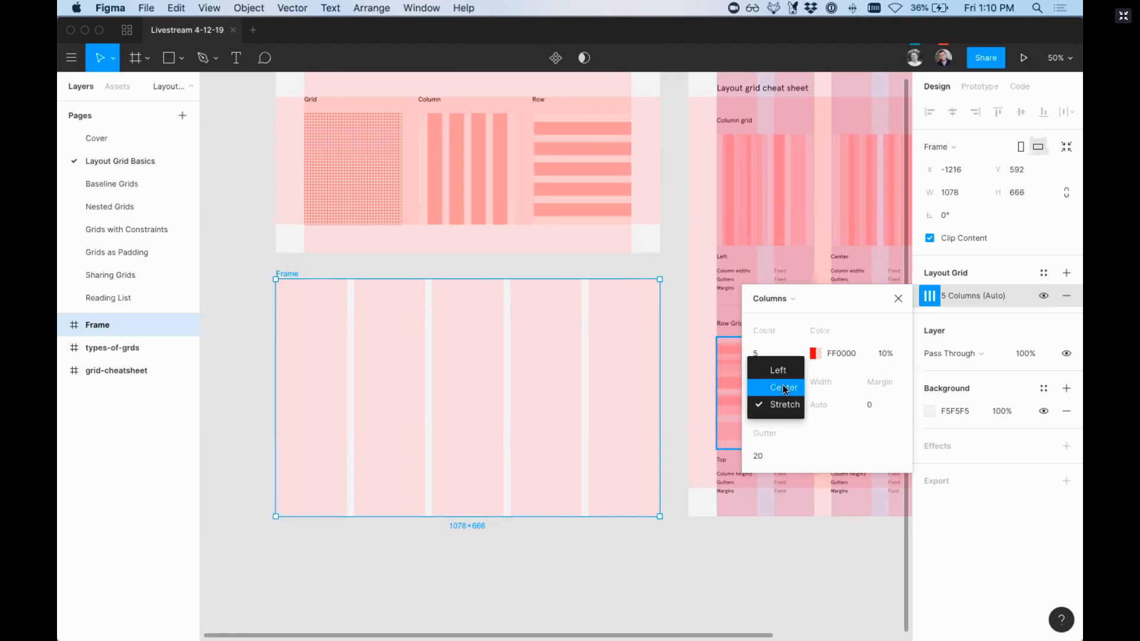
{"action": "left_click", "coordinate": [784, 388]}
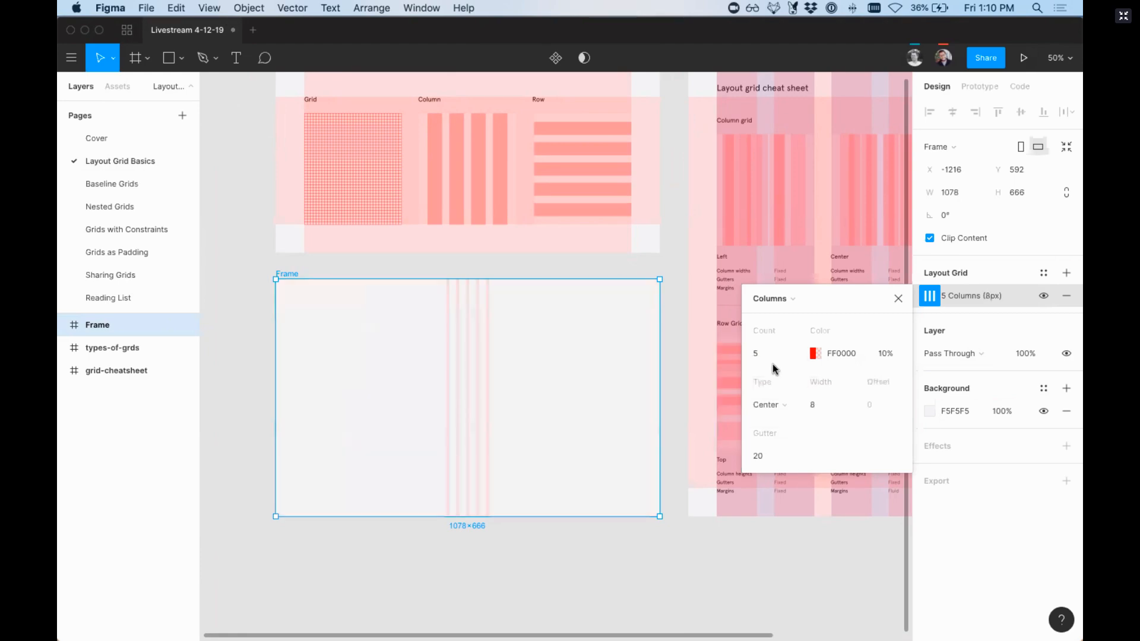
Step: Set the centered grid to 12 columns with a width of 56 and test it against resizing the frame's width
{"action": "left_click", "coordinate": [765, 355]}
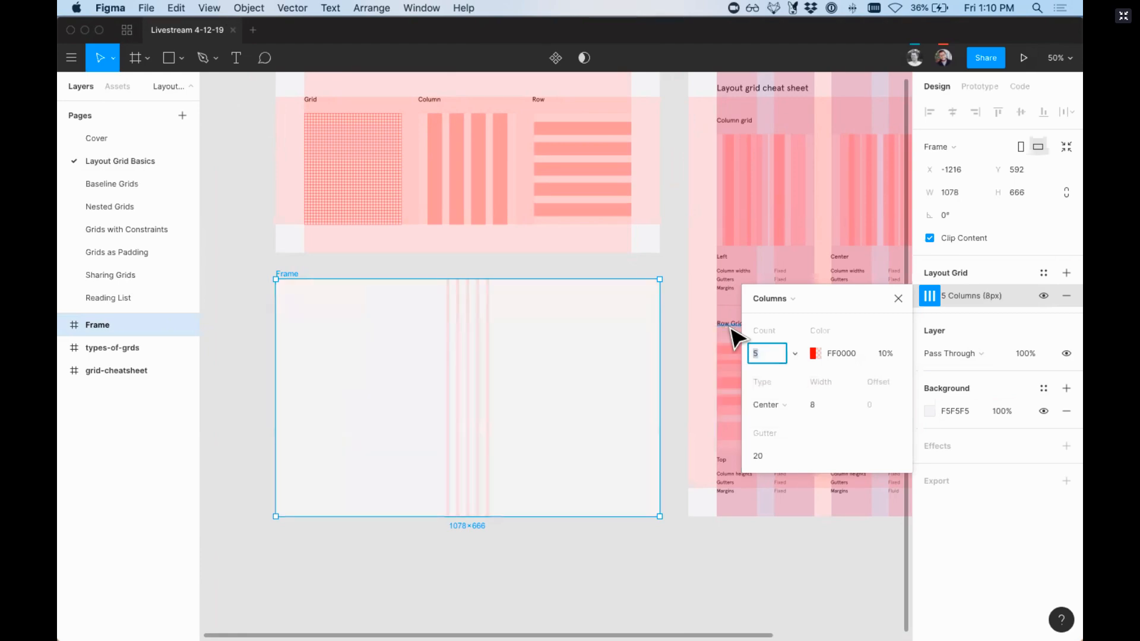
{"action": "key", "text": "Return"}
{"action": "left_click", "coordinate": [818, 405]}
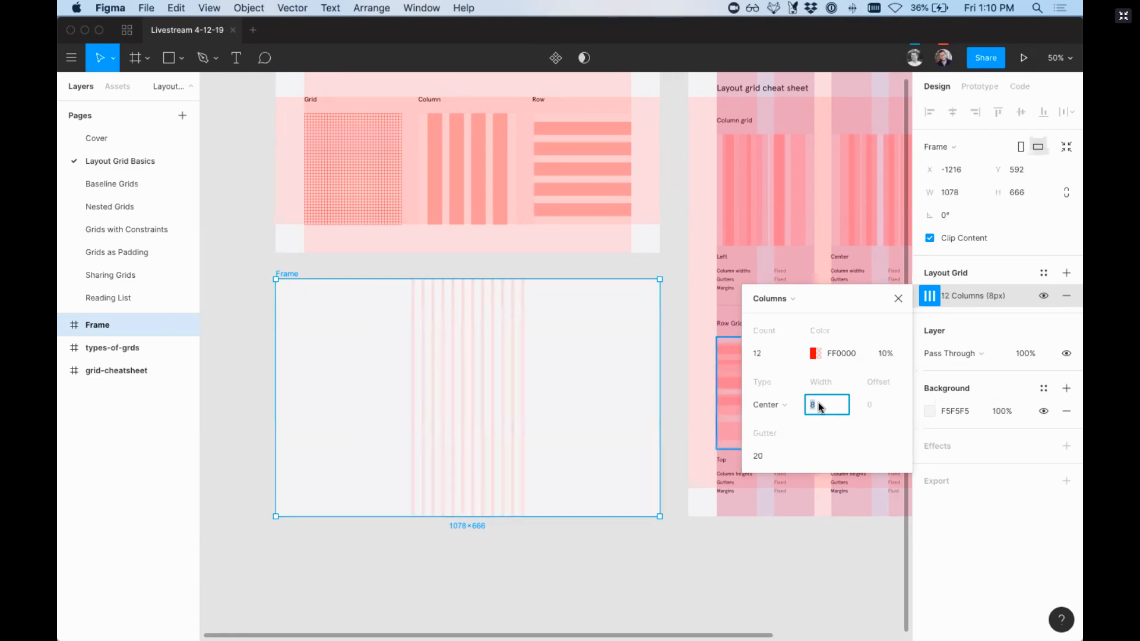
{"action": "type", "text": "56"}
{"action": "key", "text": "Return"}
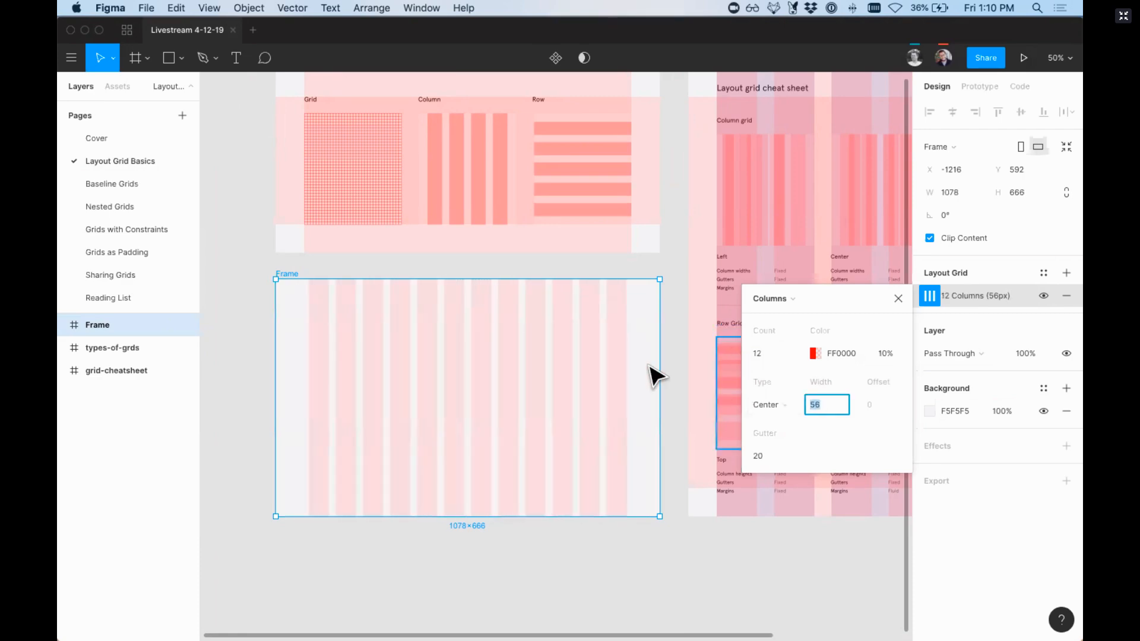
{"action": "mouse_move", "coordinate": [659, 385]}
{"action": "left_mouse_down"}
{"action": "mouse_move", "coordinate": [600, 382]}
{"action": "mouse_move", "coordinate": [712, 382]}
{"action": "mouse_move", "coordinate": [618, 372]}
{"action": "mouse_move", "coordinate": [660, 376]}
{"action": "left_mouse_up"}
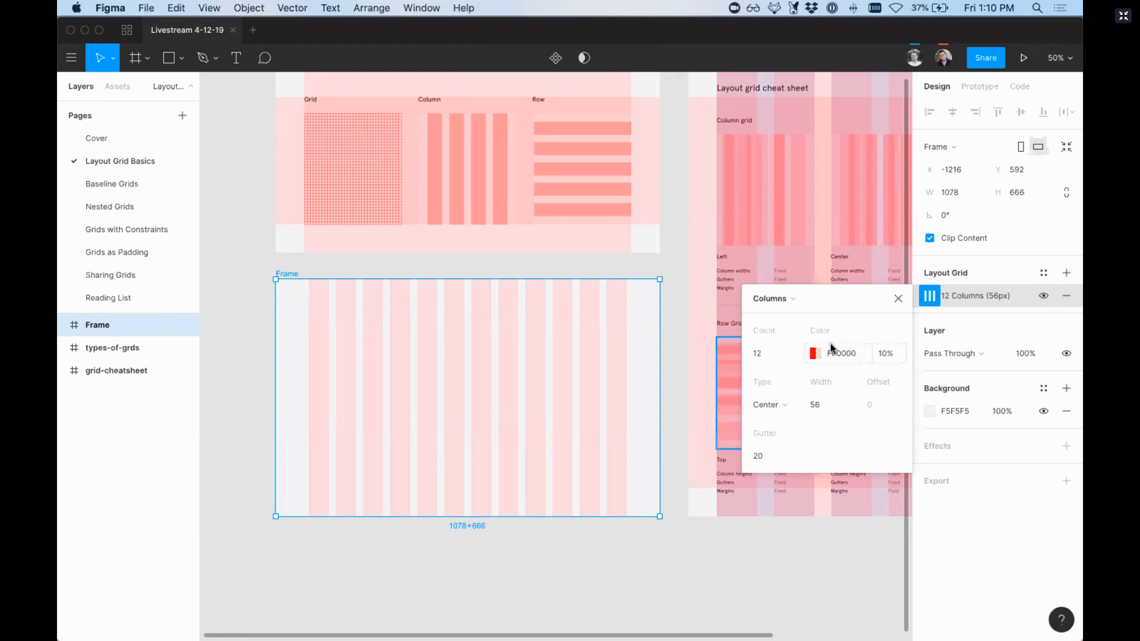
Step: Recolor the column grid to blue 0047FF, try lighter and stronger opacities, and set it to 13%
{"action": "left_click", "coordinate": [813, 354]}
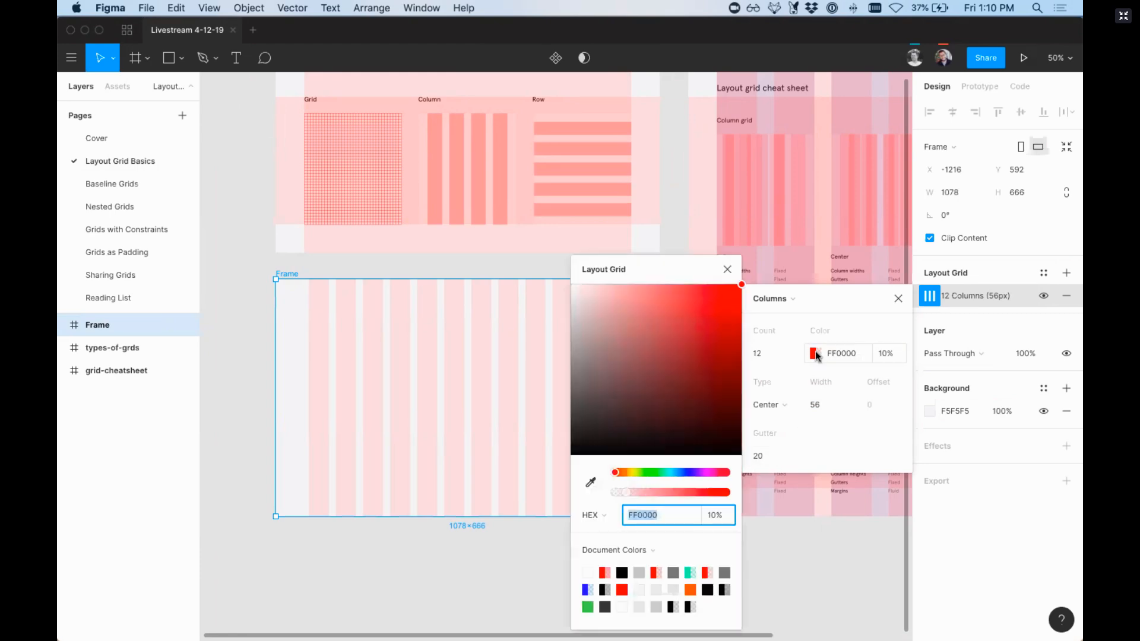
{"action": "left_click", "coordinate": [683, 472]}
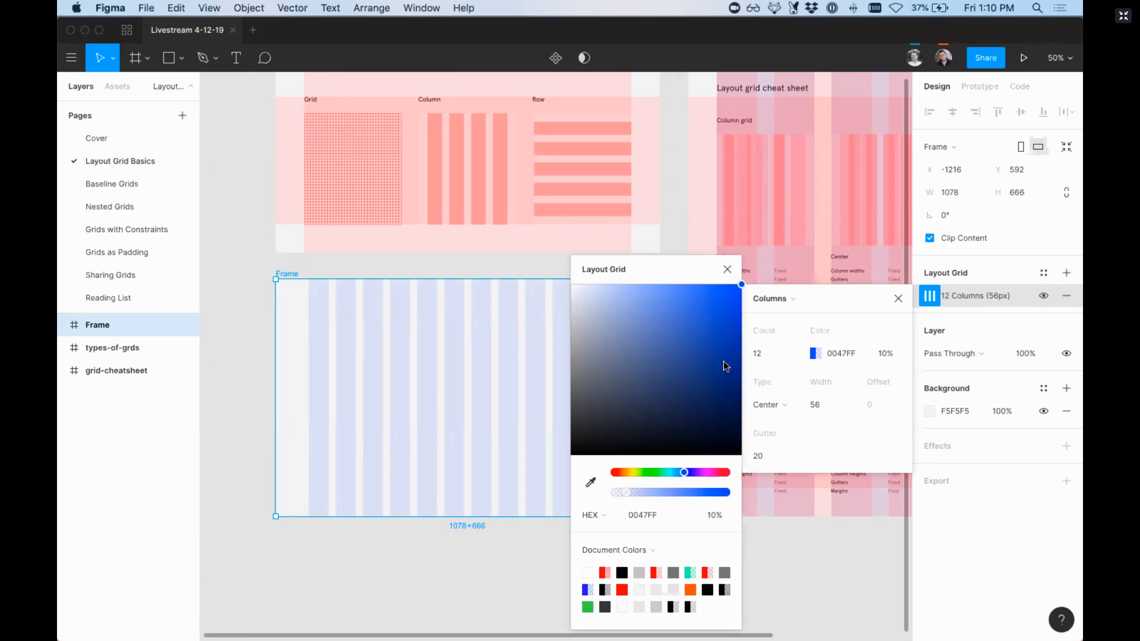
{"action": "left_click", "coordinate": [885, 356]}
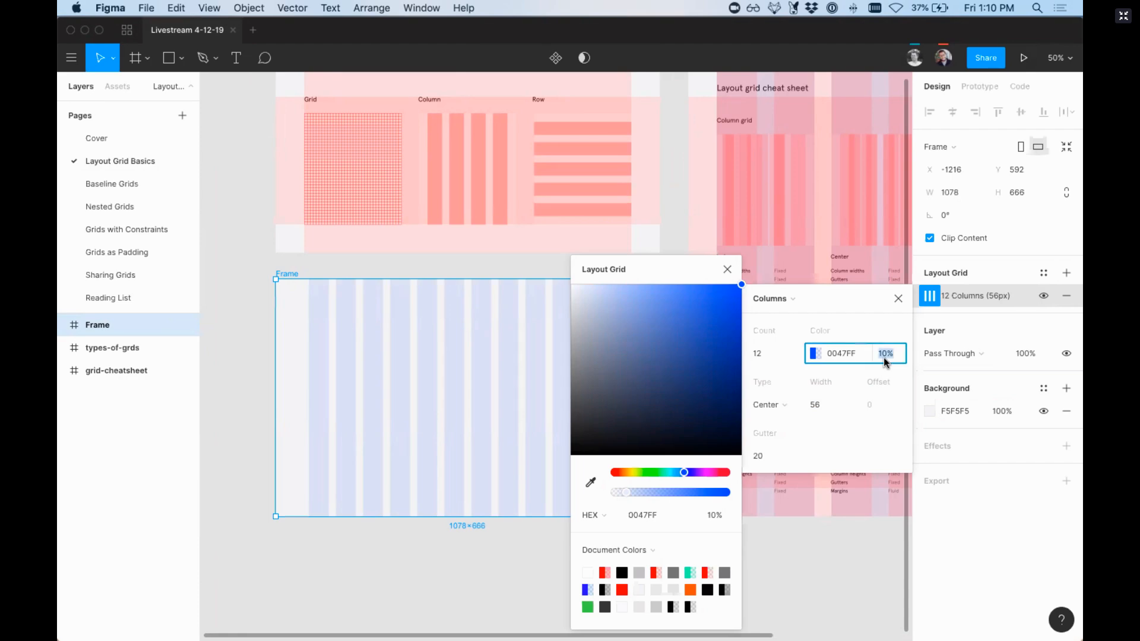
{"action": "key", "text": "Down"}
{"action": "key", "text": "Down"}
{"action": "key", "text": "Down"}
{"action": "key", "text": "Down"}
{"action": "key", "text": "Down"}
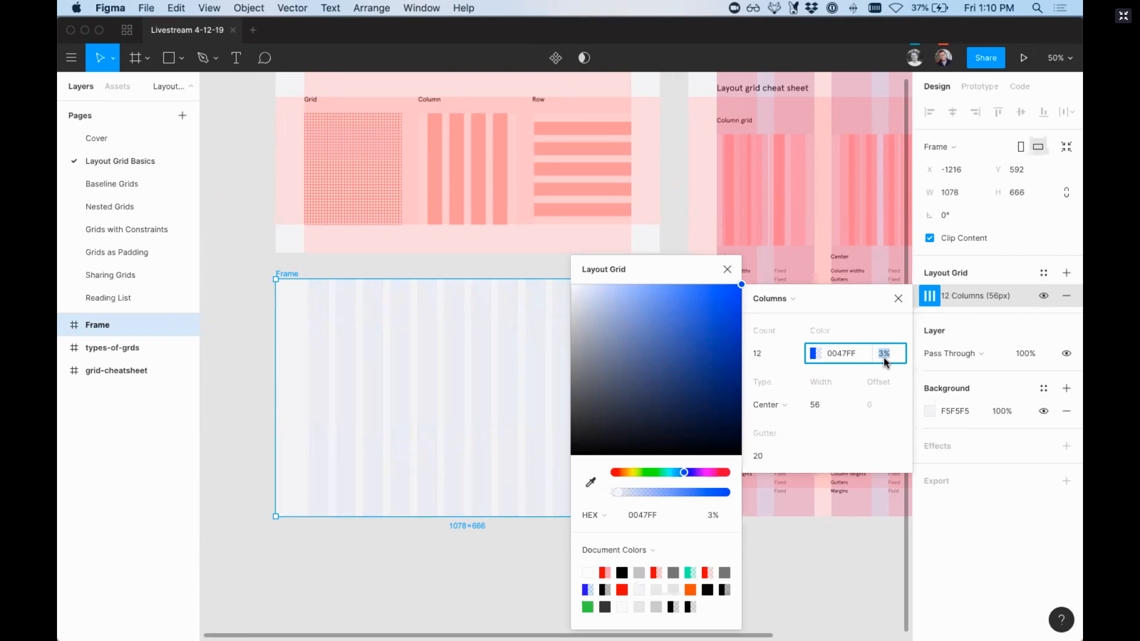
{"action": "key", "text": "shift+Up"}
{"action": "key", "text": "shift+Up"}
{"action": "key", "text": "shift+Up"}
{"action": "key", "text": "shift+Up"}
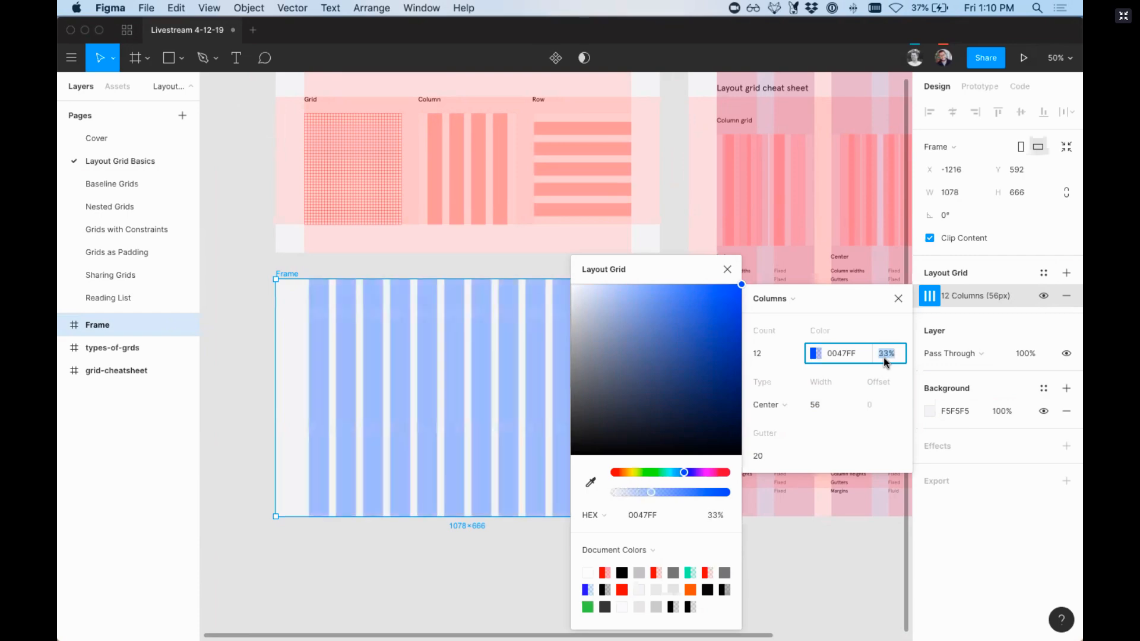
{"action": "key", "text": "shift+Down"}
{"action": "key", "text": "shift+Down"}
{"action": "key", "text": "shift+Down"}
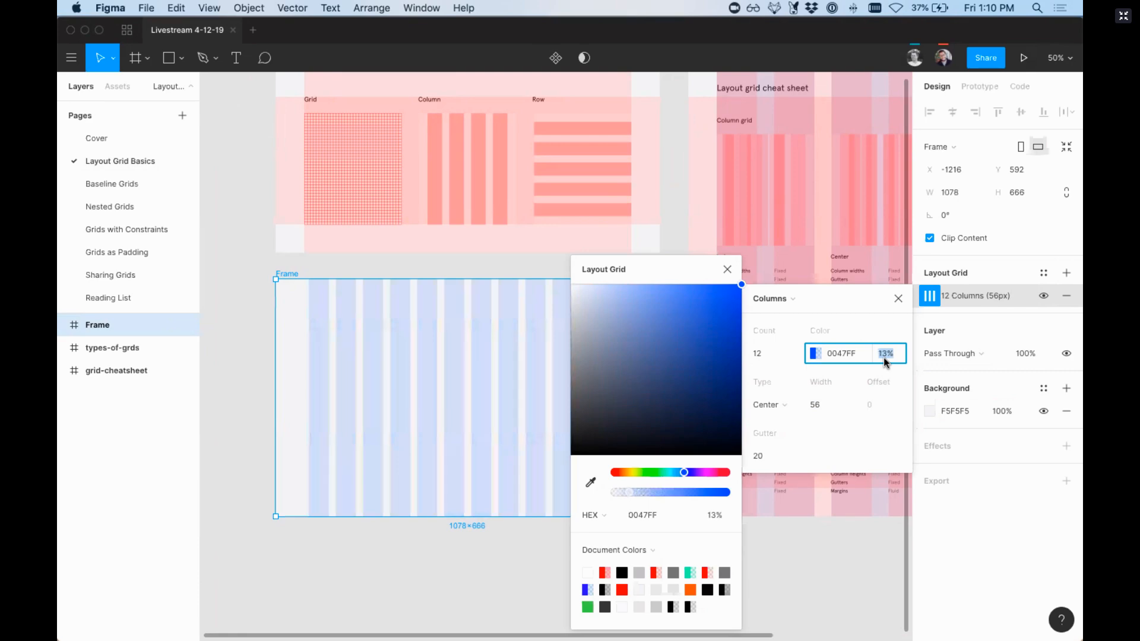
{"action": "left_click", "coordinate": [728, 272]}
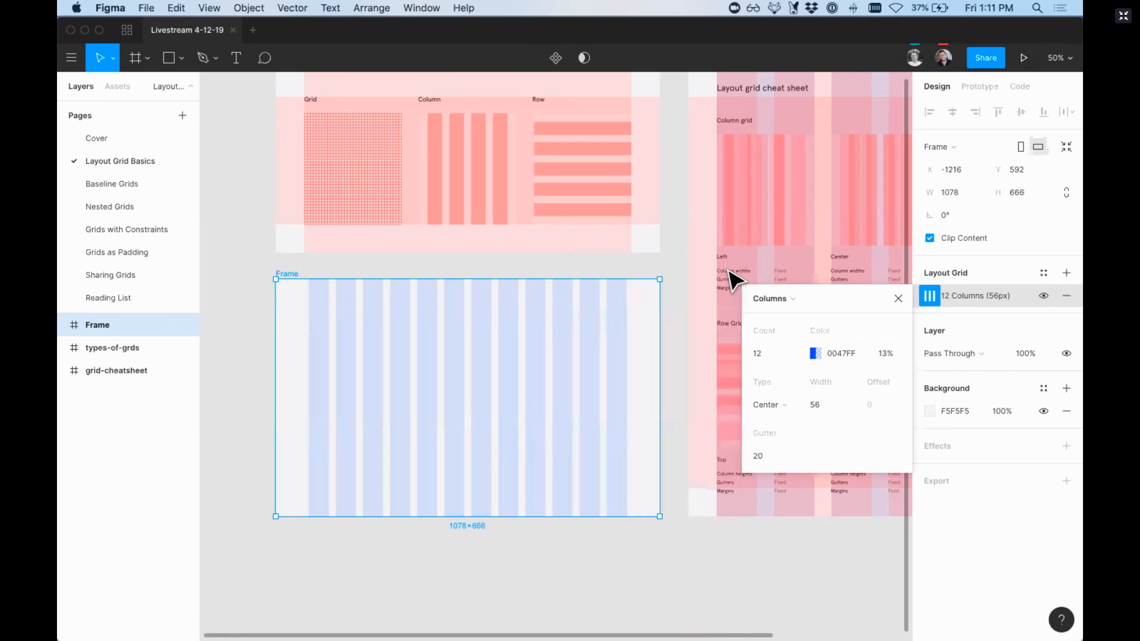
{"action": "left_click", "coordinate": [917, 282]}
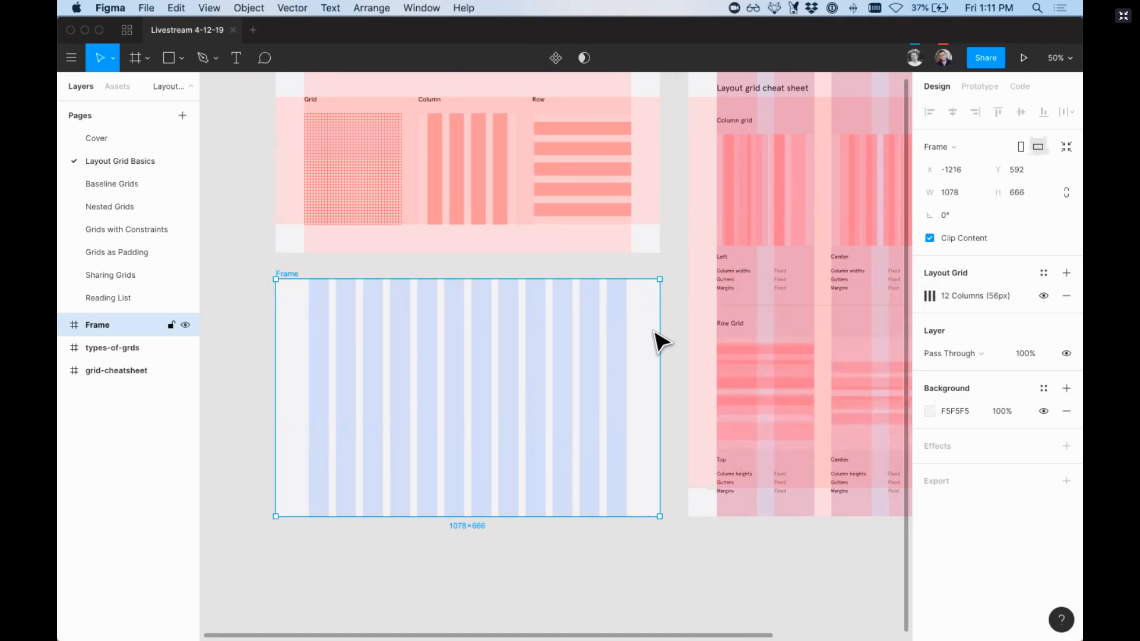
Step: Add two more layout grids to the frame and change the one directly above the columns to Rows
{"action": "left_click", "coordinate": [1067, 274]}
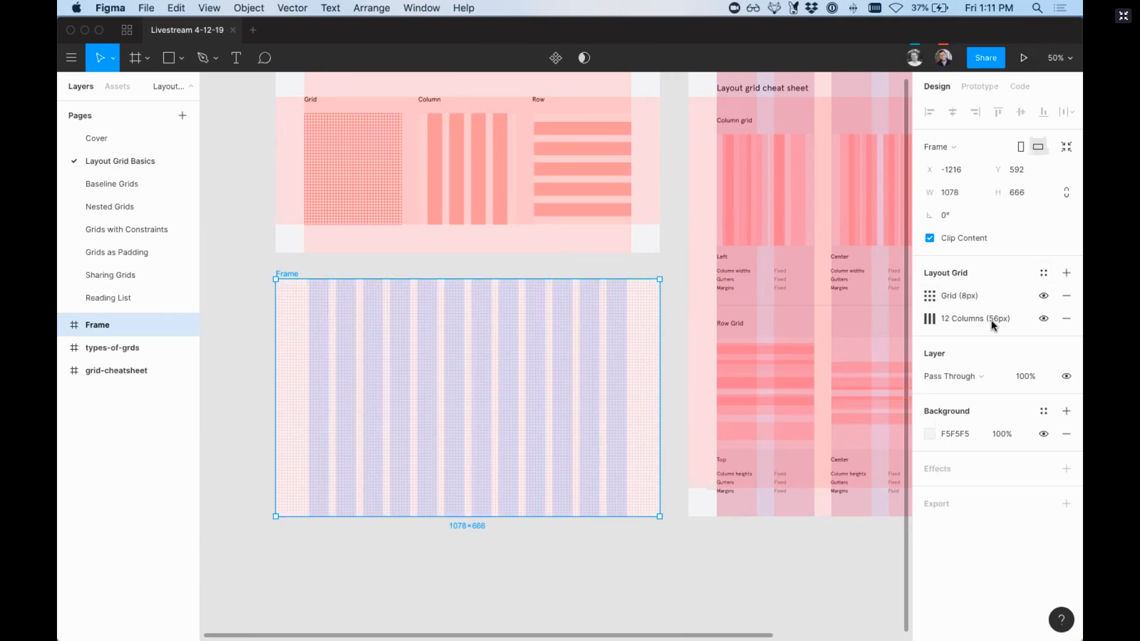
{"action": "left_click", "coordinate": [1067, 275]}
{"action": "left_click", "coordinate": [930, 319]}
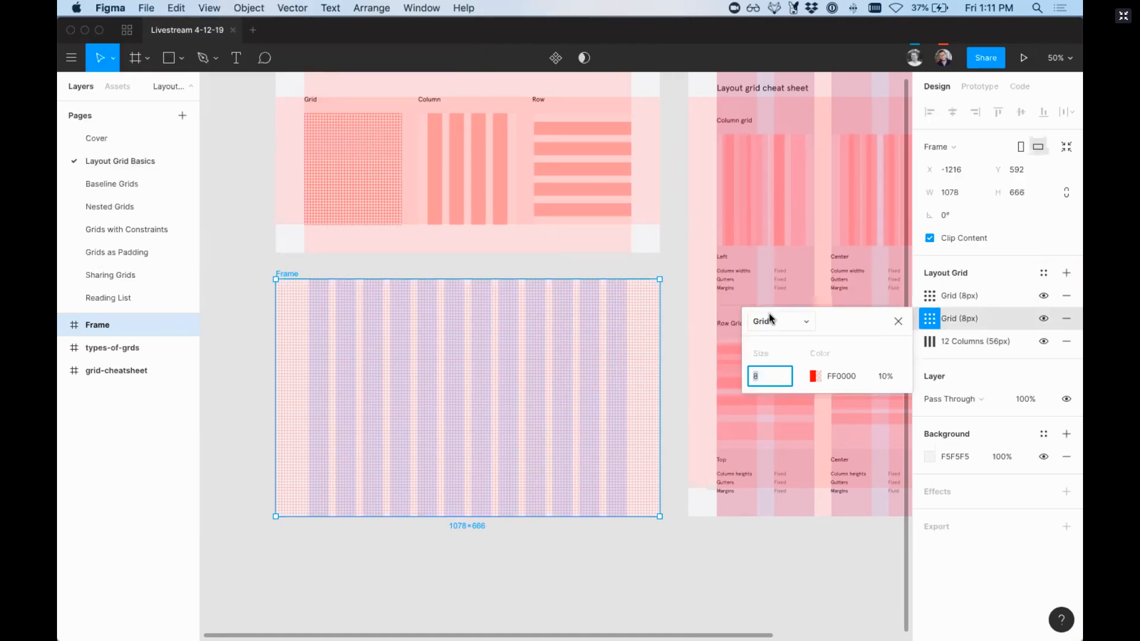
{"action": "left_click", "coordinate": [763, 321]}
{"action": "left_click", "coordinate": [781, 355]}
Step: Recolor the rows grid to green 05FF00 and close its settings
{"action": "left_click", "coordinate": [813, 376]}
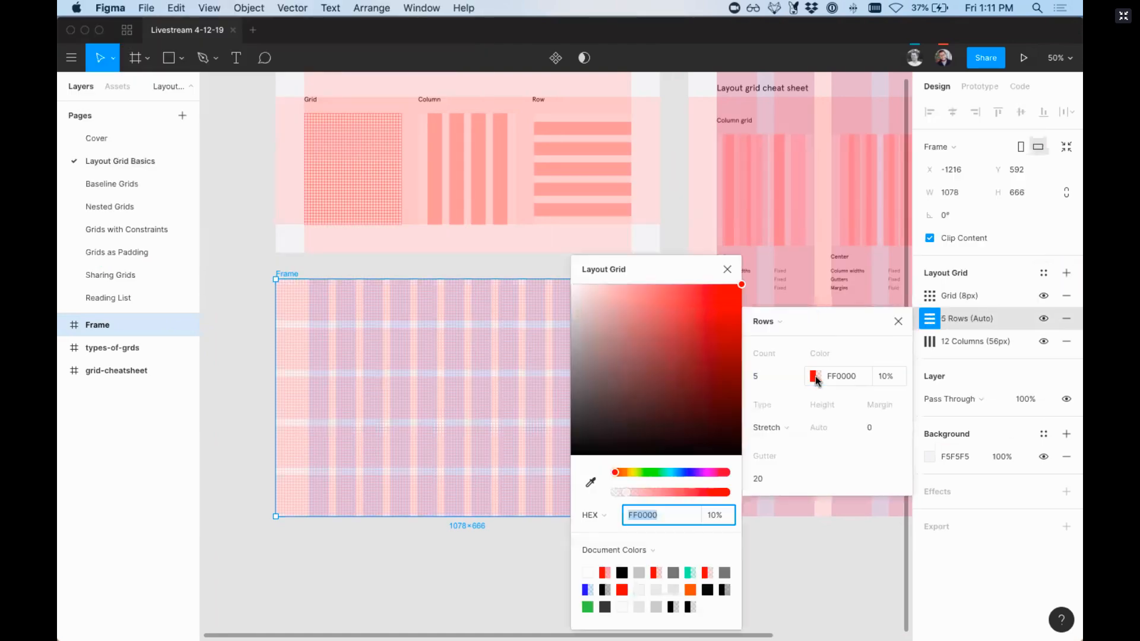
{"action": "left_click", "coordinate": [653, 475]}
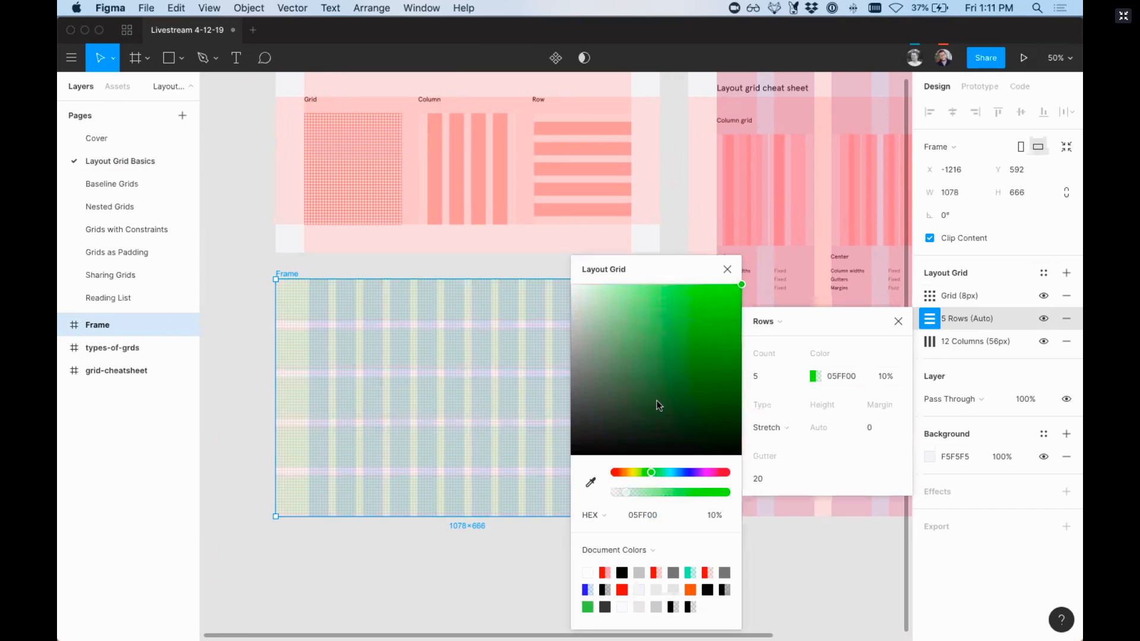
{"action": "left_click", "coordinate": [727, 269]}
{"action": "left_click", "coordinate": [899, 321]}
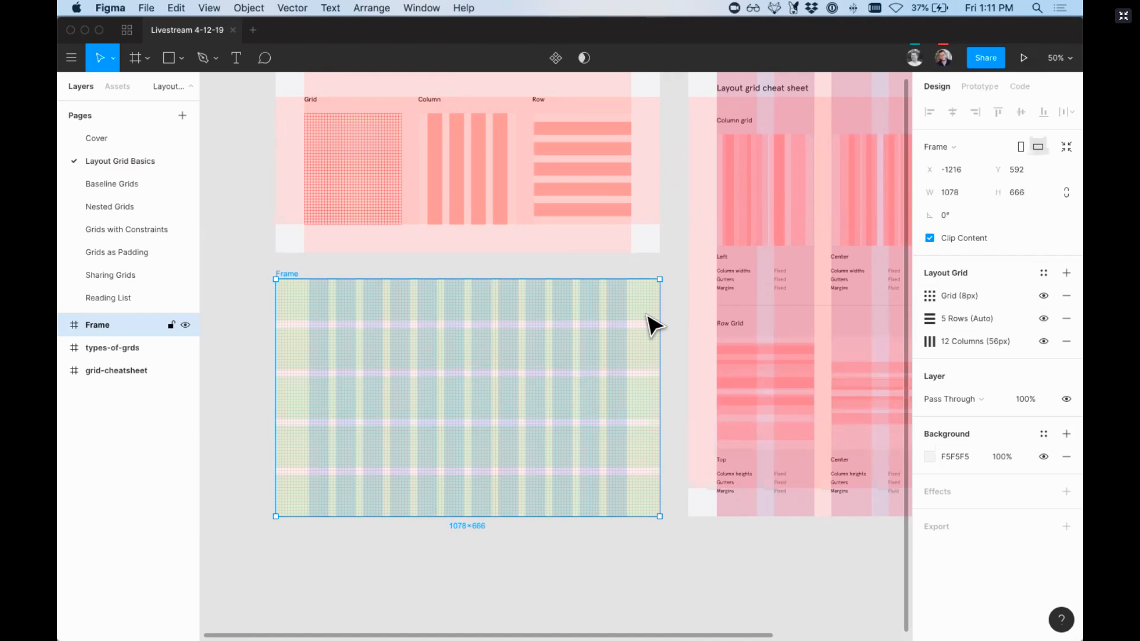
Step: Hide the frame's rows grid and 8 px uniform grid, leaving the 12-column grid on
{"action": "scroll", "coordinate": [653, 323], "scroll_direction": "down", "scroll_amount": 2}
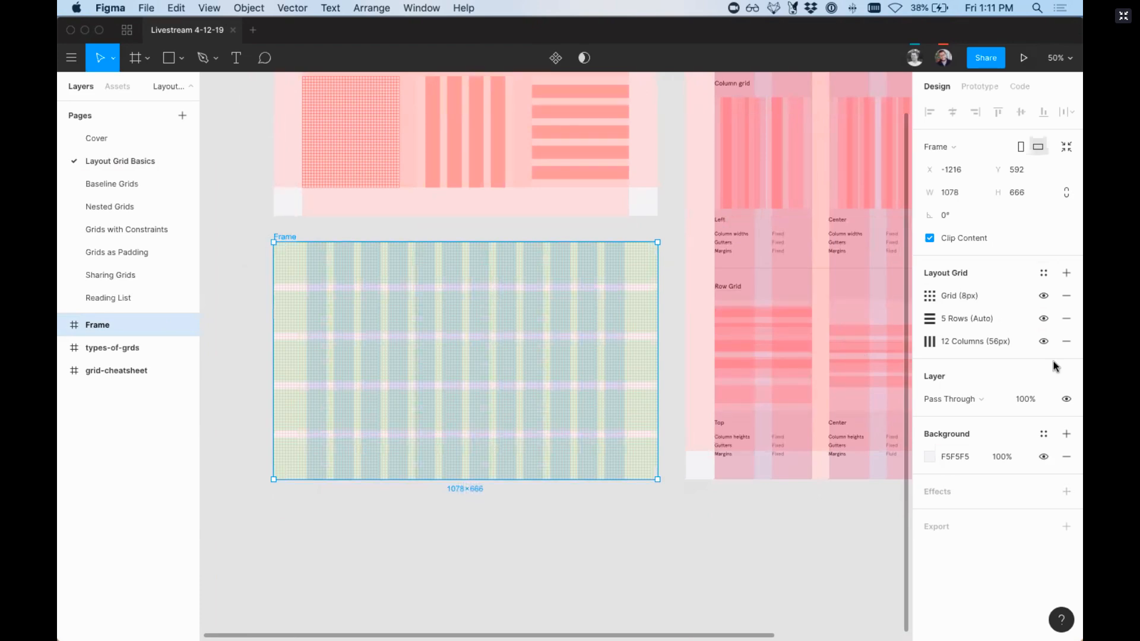
{"action": "left_click", "coordinate": [1044, 318]}
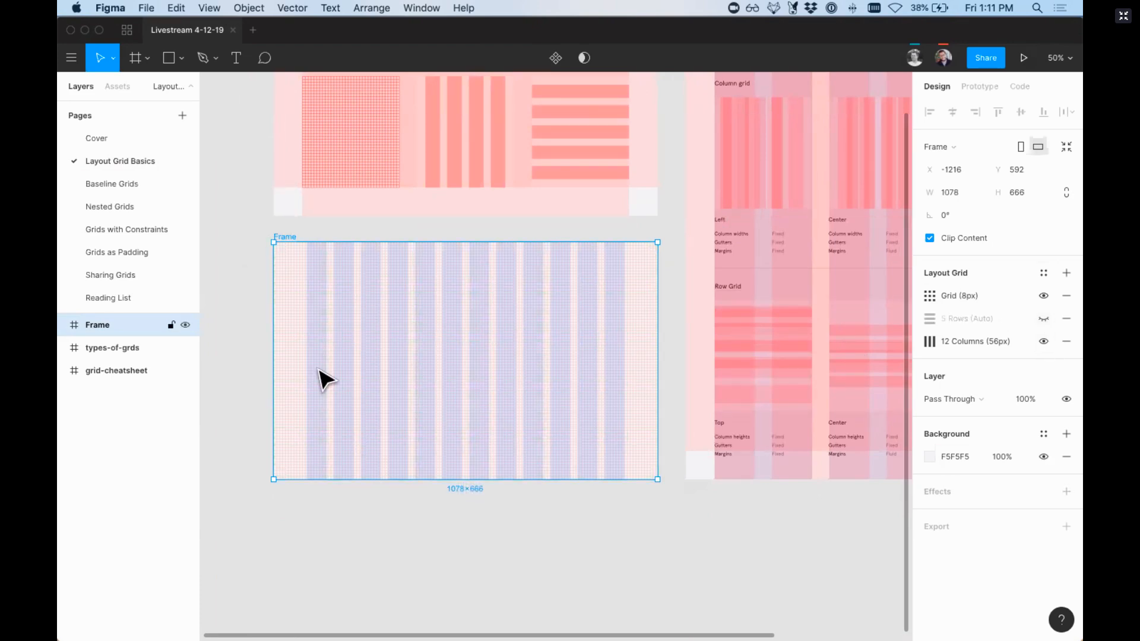
{"action": "left_click", "coordinate": [1043, 296]}
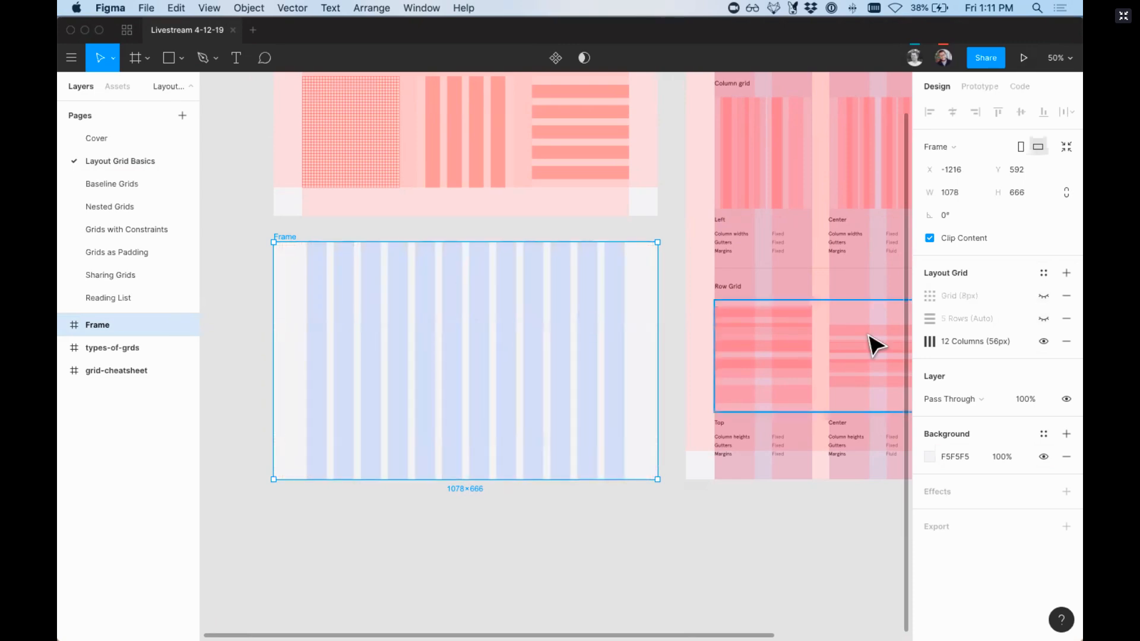
Step: Add another uniform 8 px layout grid to the frame, and review its type options and the 12-column grid's settings
{"action": "left_click", "coordinate": [1066, 275]}
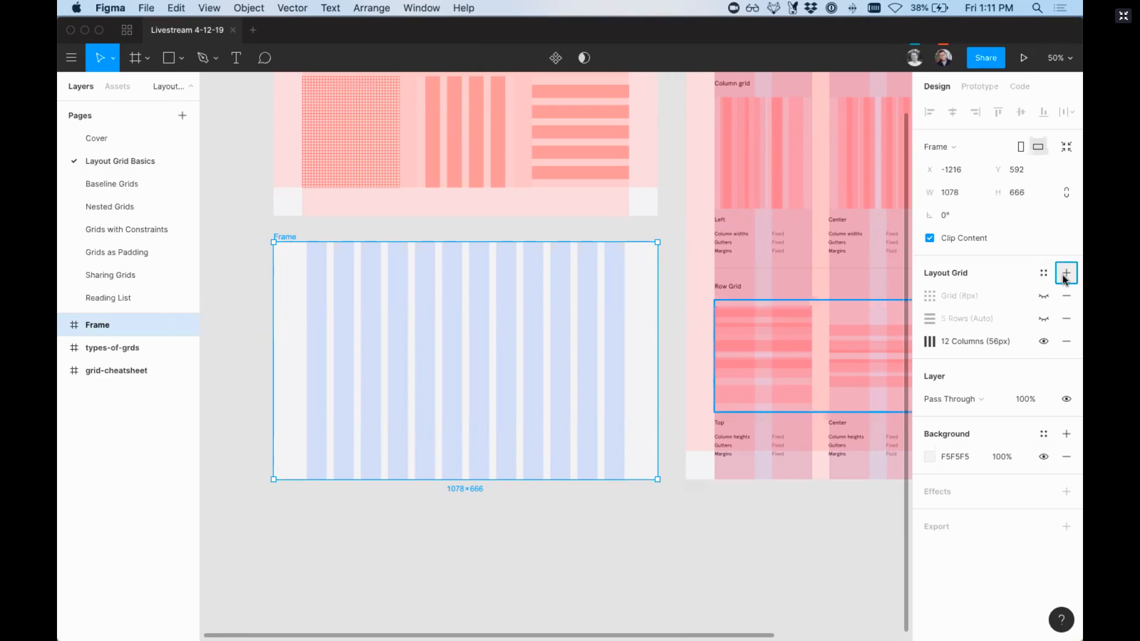
{"action": "left_click", "coordinate": [930, 296]}
{"action": "left_click", "coordinate": [771, 300]}
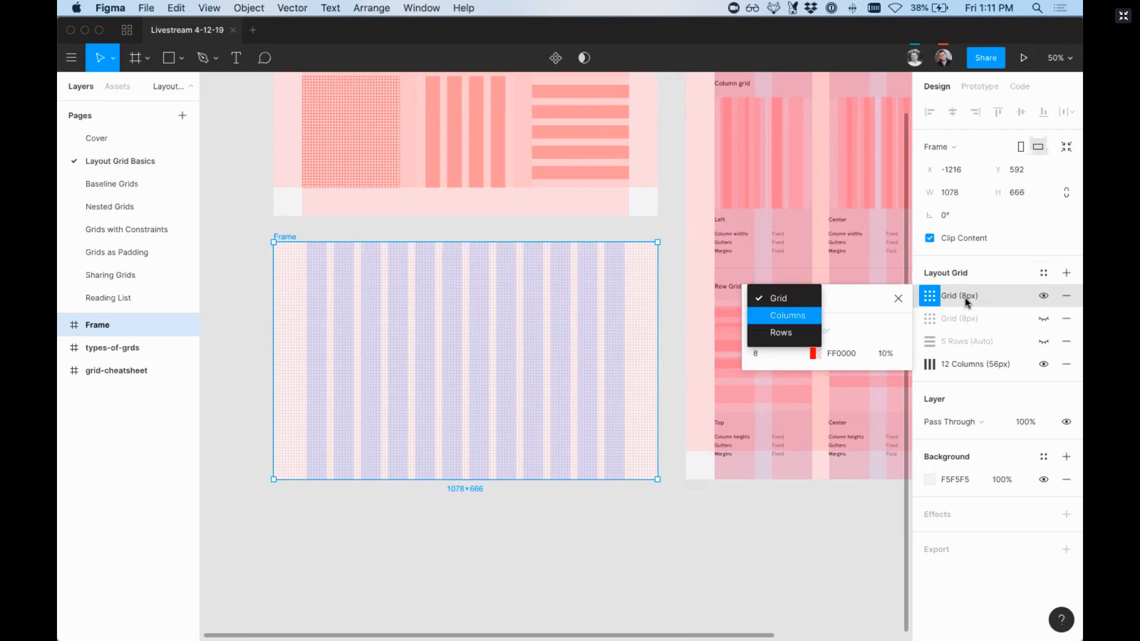
{"action": "left_click", "coordinate": [950, 280]}
{"action": "left_click", "coordinate": [921, 368]}
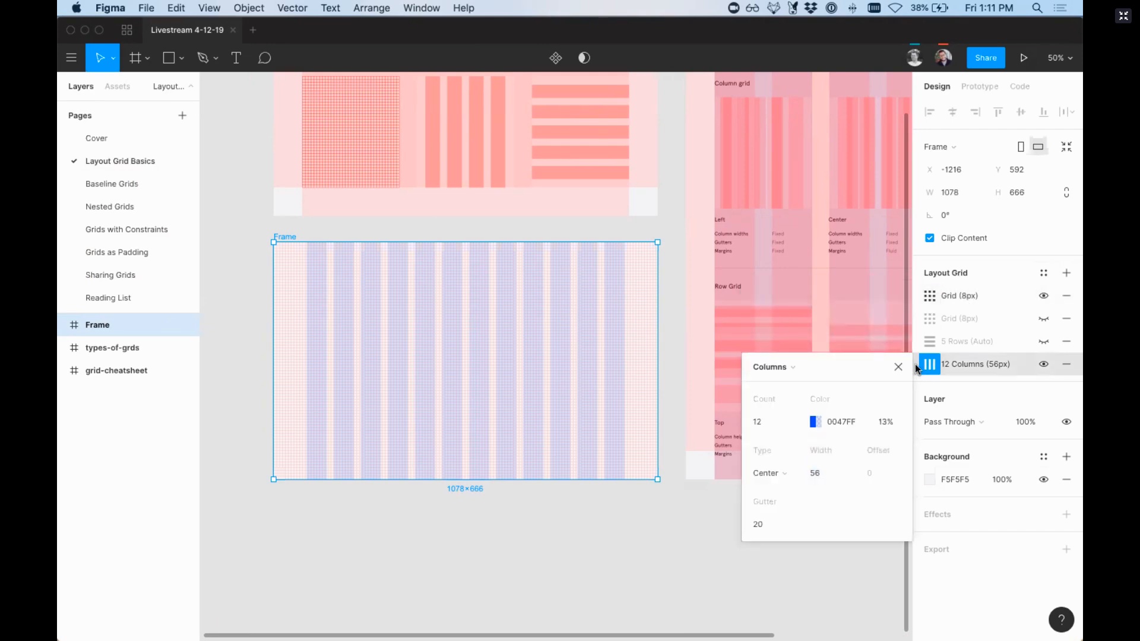
Step: Duplicate the frame's 12-column layout grid and set the copy's column count to 3
{"action": "left_click", "coordinate": [908, 373]}
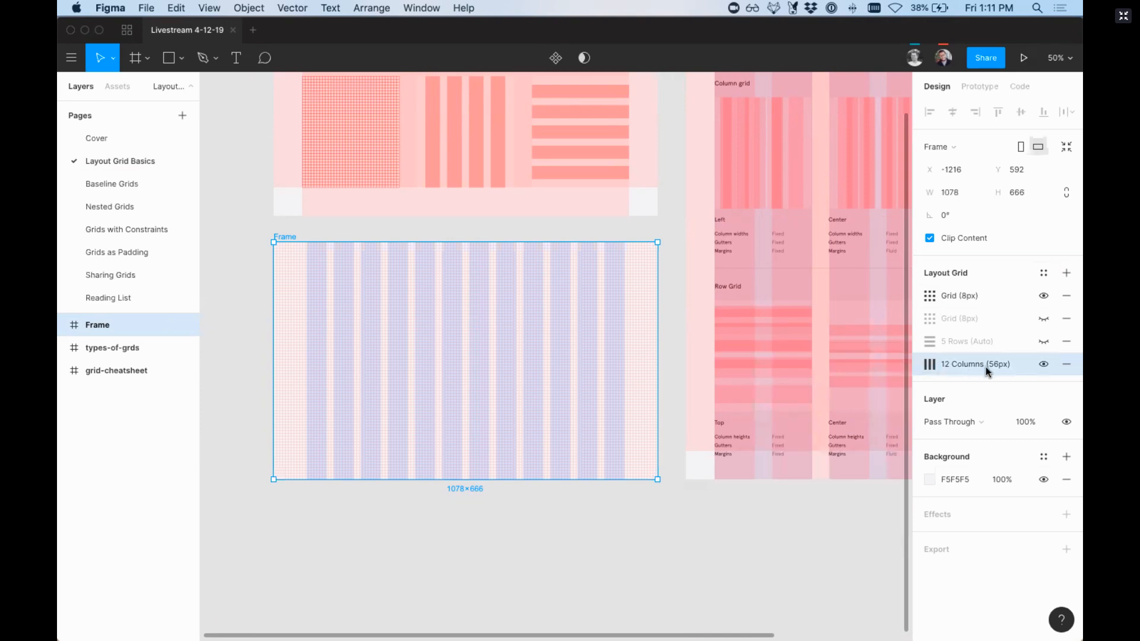
{"action": "key", "text": "super+d"}
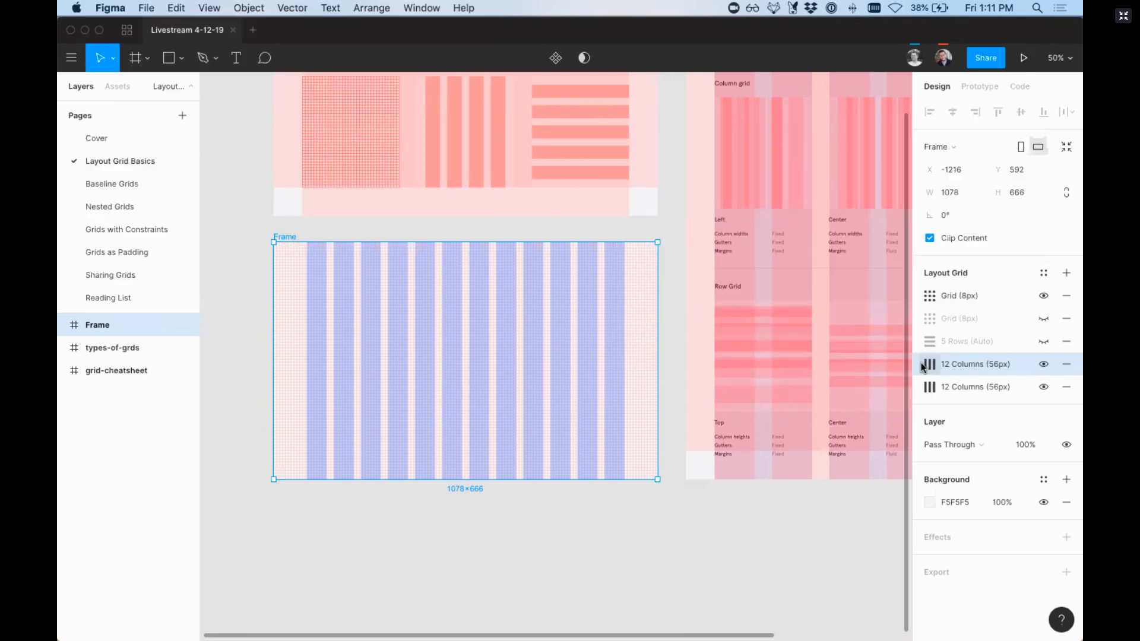
{"action": "left_click", "coordinate": [924, 365]}
{"action": "left_click", "coordinate": [774, 423]}
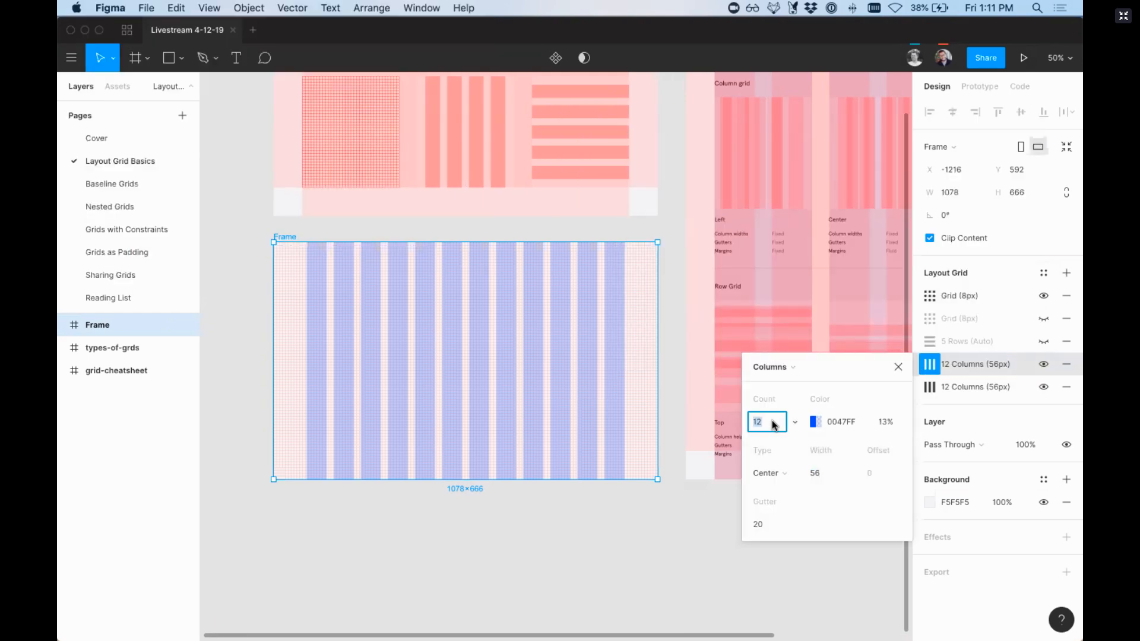
{"action": "type", "text": "3"}
{"action": "key", "text": "Return"}
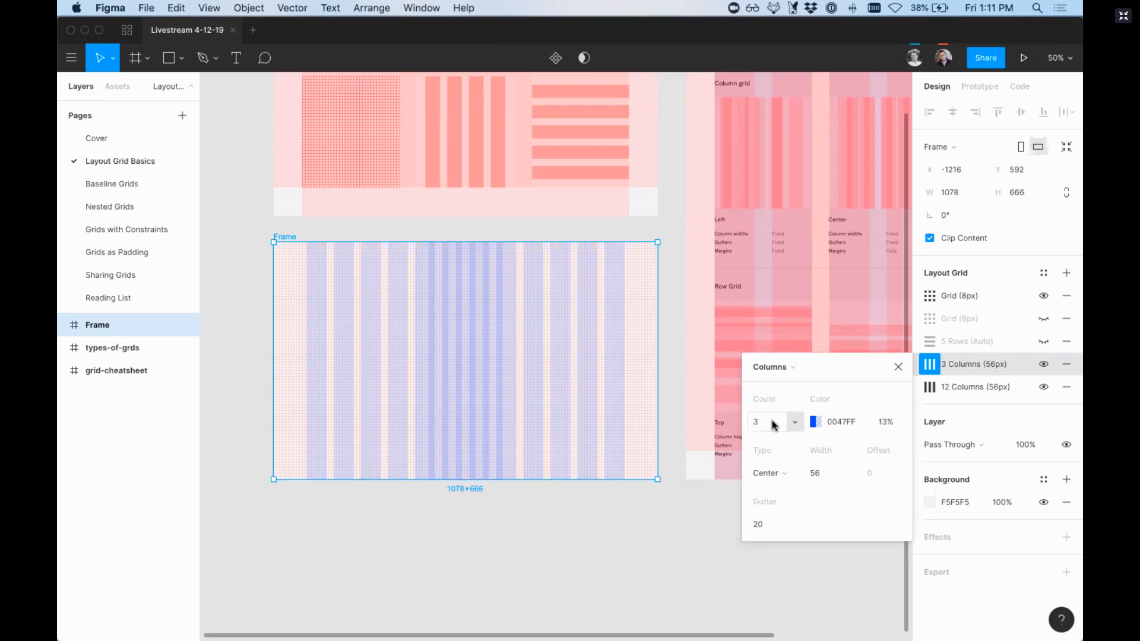
Step: Widen the three-column grid's columns to 284 px so they line up with the 12-column grid's outer edges
{"action": "left_click", "coordinate": [818, 472]}
{"action": "key", "text": "shift+Up"}
{"action": "key", "text": "shift+Up"}
{"action": "key", "text": "shift+Up"}
{"action": "key", "text": "shift+Up"}
{"action": "key", "text": "shift+Up"}
{"action": "key", "text": "shift+Up"}
{"action": "key", "text": "shift+Up"}
{"action": "key", "text": "shift+Up"}
{"action": "key", "text": "shift+Up"}
{"action": "key", "text": "shift+Up"}
{"action": "key", "text": "shift+Up"}
{"action": "key", "text": "shift+Up"}
{"action": "key", "text": "shift+Up"}
{"action": "key", "text": "shift+Up"}
{"action": "key", "text": "shift+Up"}
{"action": "key", "text": "shift+Up"}
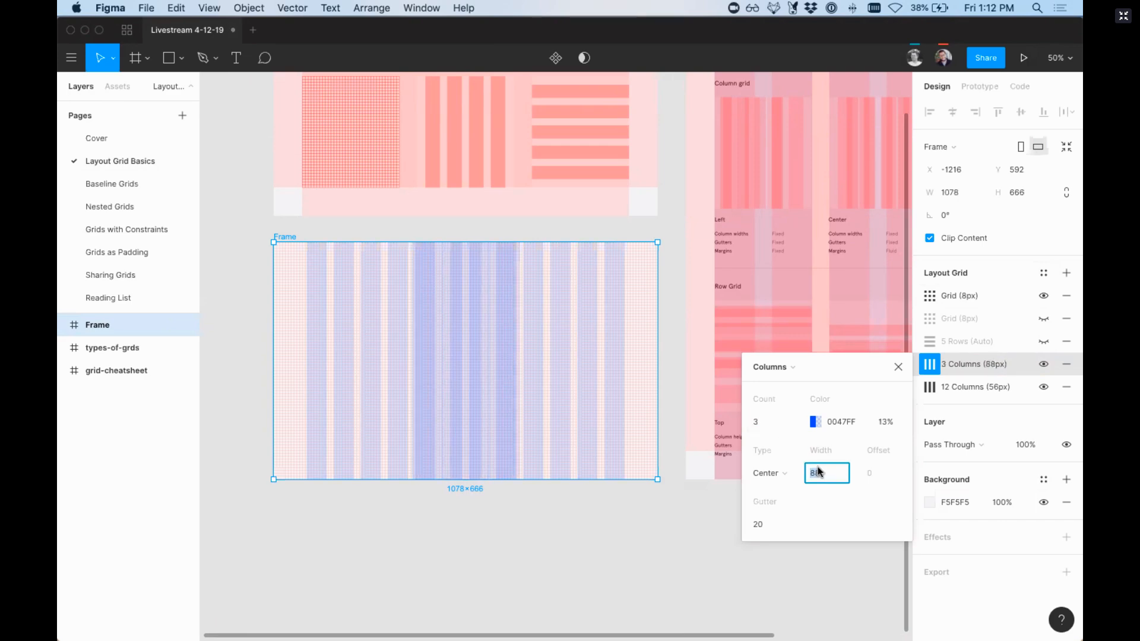
{"action": "key", "text": "shift+Up"}
{"action": "key", "text": "shift+Up"}
{"action": "key", "text": "shift+Up"}
{"action": "key", "text": "shift+Up"}
{"action": "key", "text": "shift+Up"}
{"action": "key", "text": "shift+Up"}
{"action": "key", "text": "shift+Up"}
{"action": "key", "text": "shift+Up"}
{"action": "key", "text": "shift+Up"}
{"action": "key", "text": "shift+Up"}
{"action": "key", "text": "shift+Up"}
{"action": "key", "text": "shift+Up"}
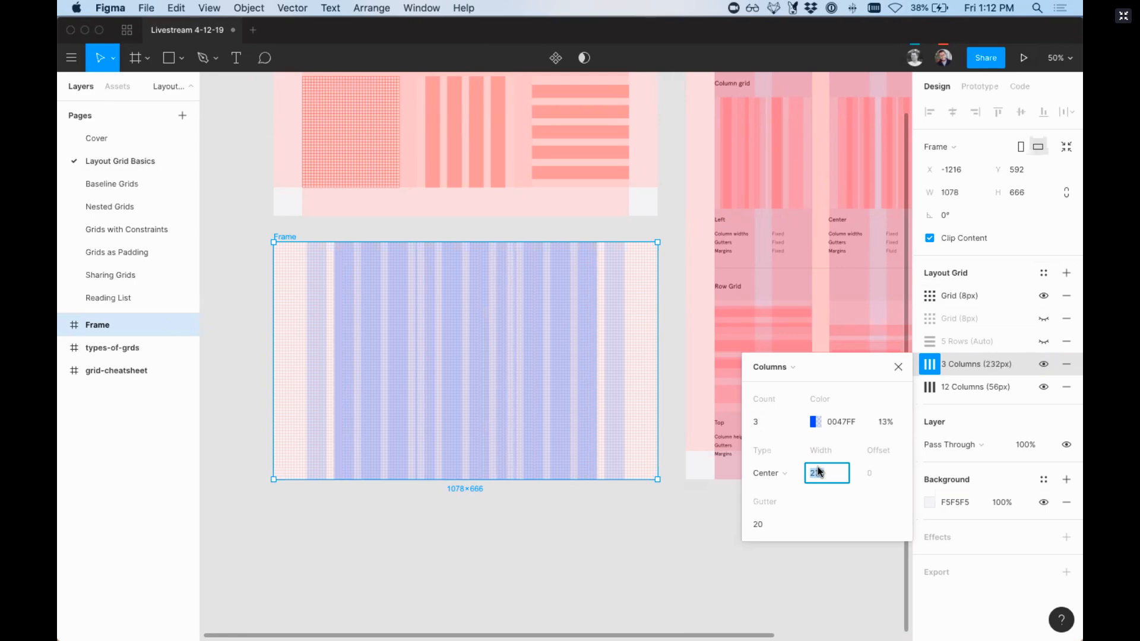
{"action": "key", "text": "Up"}
{"action": "key", "text": "Up"}
{"action": "key", "text": "Up"}
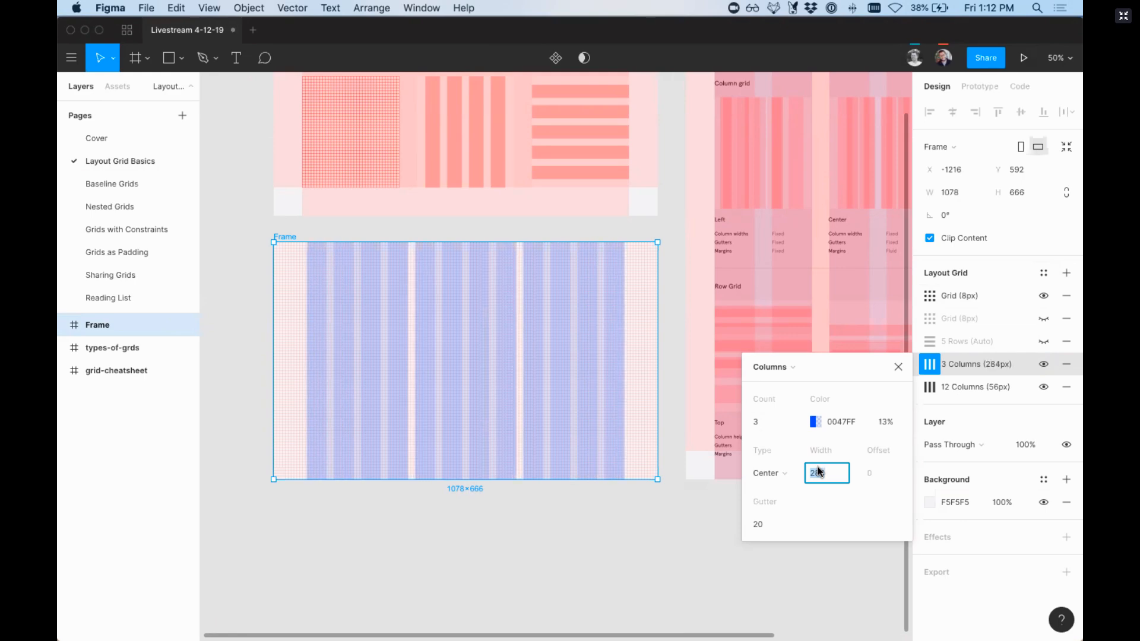
Step: Recolor the three-column grid to green 00FF57 and close its settings
{"action": "left_click", "coordinate": [815, 423]}
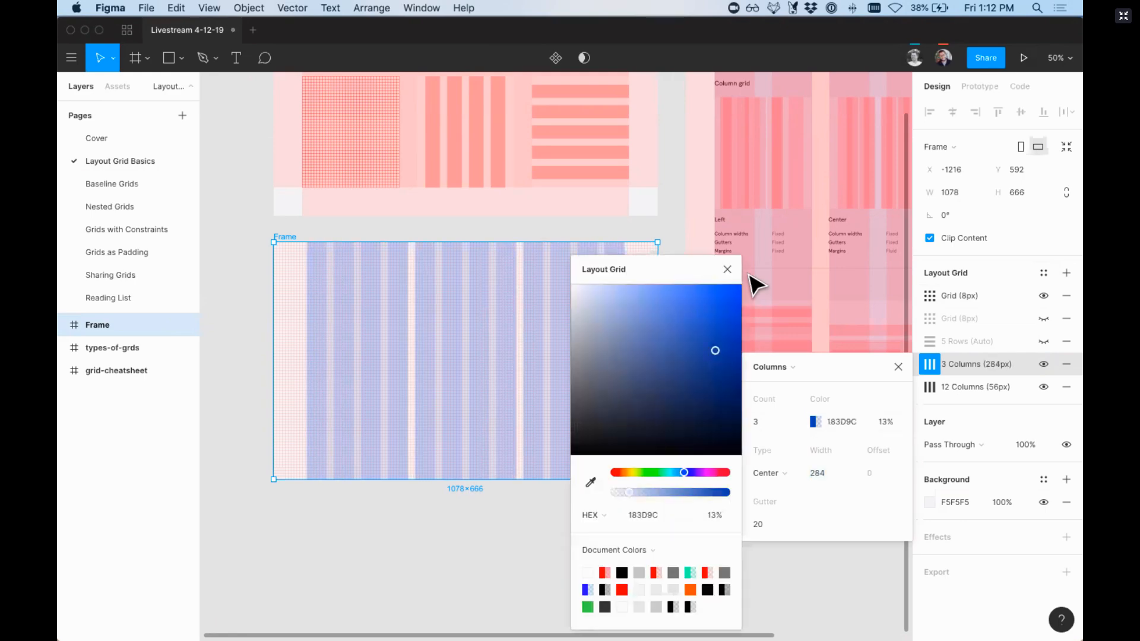
{"action": "left_click", "coordinate": [658, 473]}
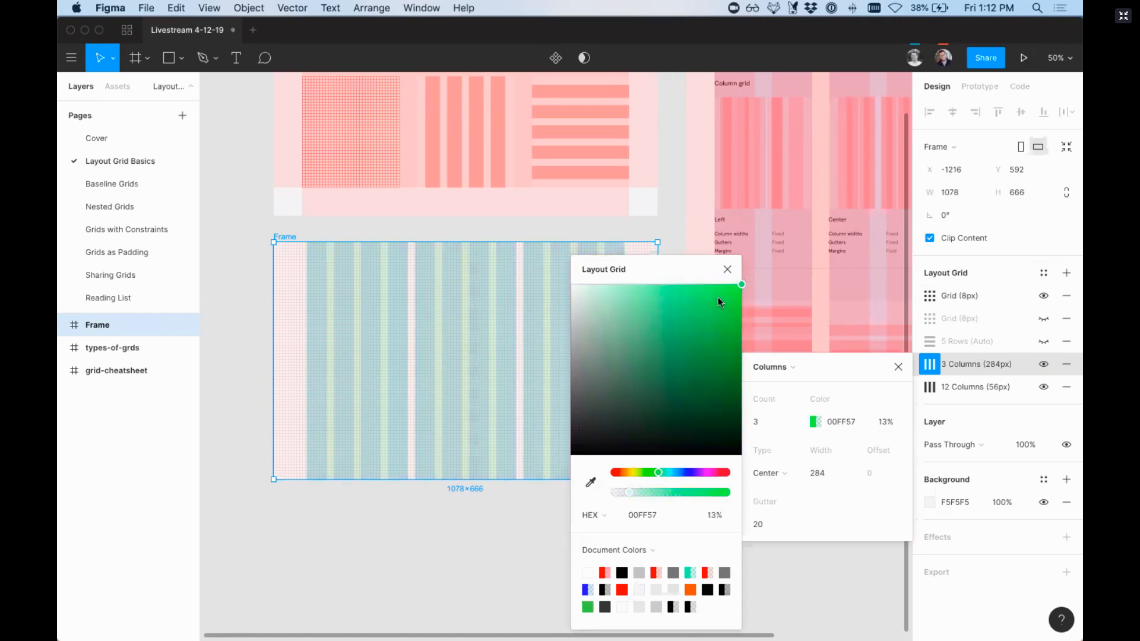
{"action": "left_click", "coordinate": [727, 270]}
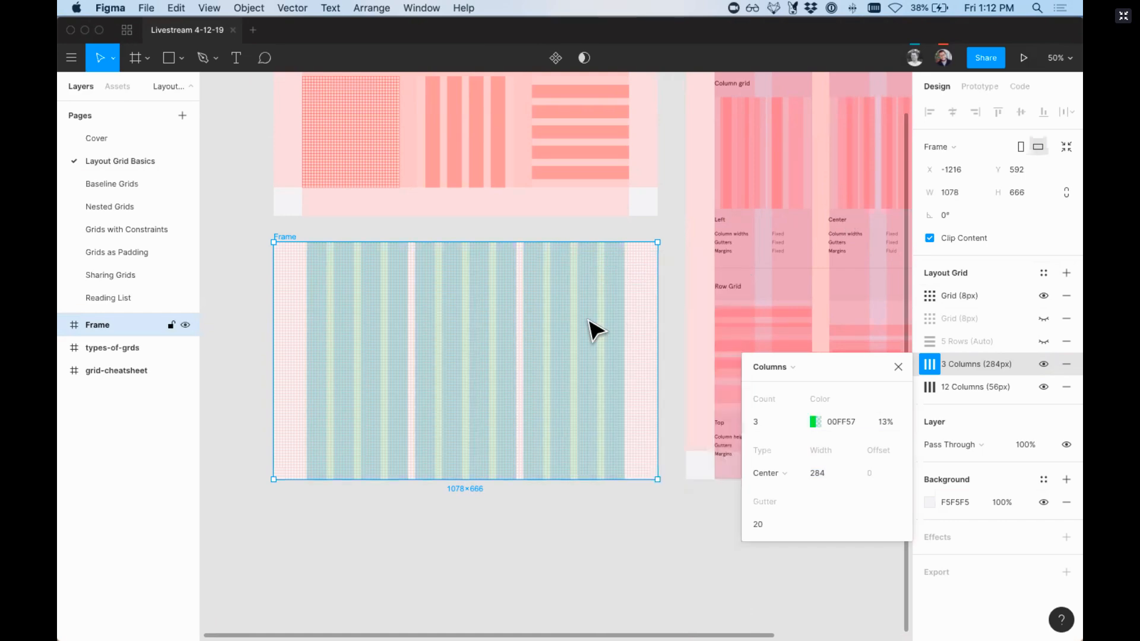
{"action": "left_click", "coordinate": [899, 368]}
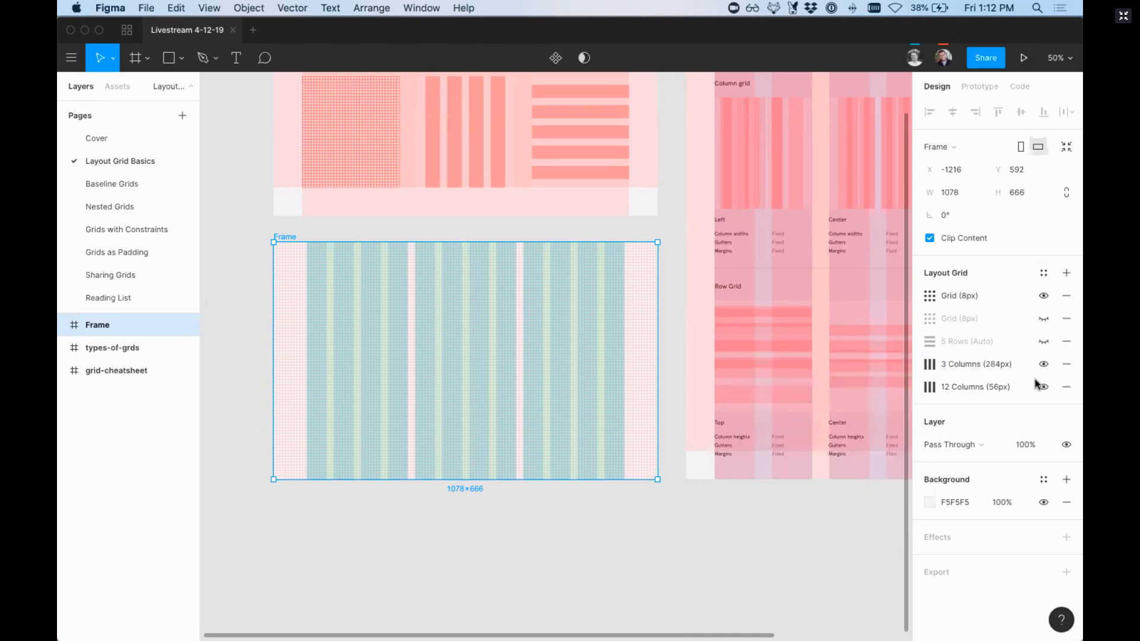
Step: Hide the frame's 12-column, three-column and remaining uniform 8 px grids so that none of its grids are shown
{"action": "left_click", "coordinate": [1043, 387]}
{"action": "left_click", "coordinate": [1043, 364]}
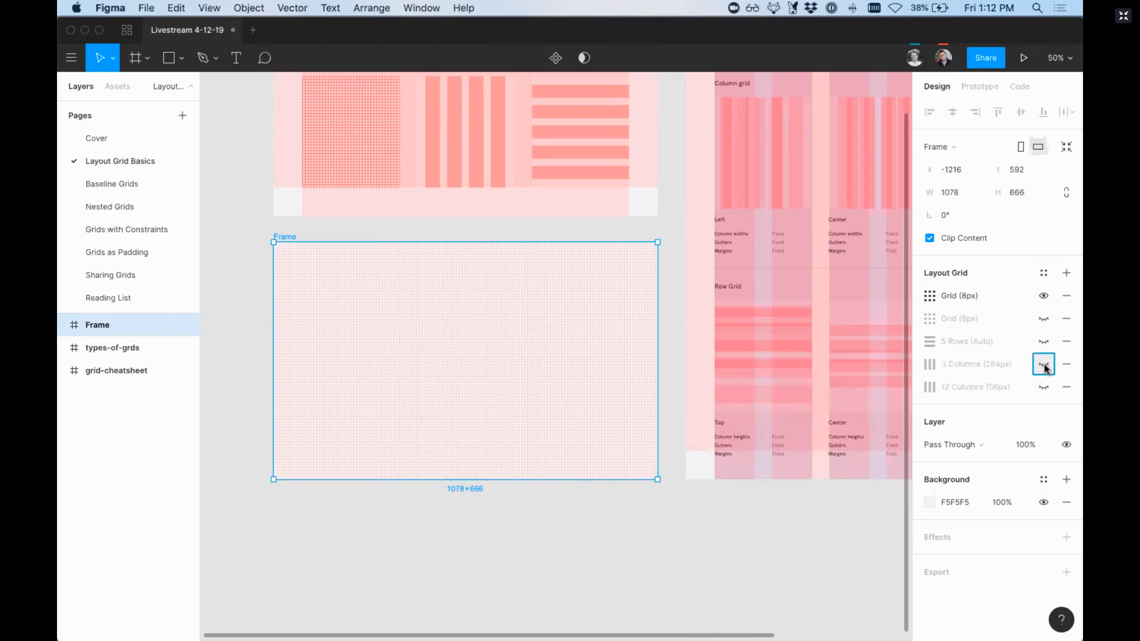
{"action": "left_click", "coordinate": [1043, 341]}
{"action": "left_click", "coordinate": [1043, 342]}
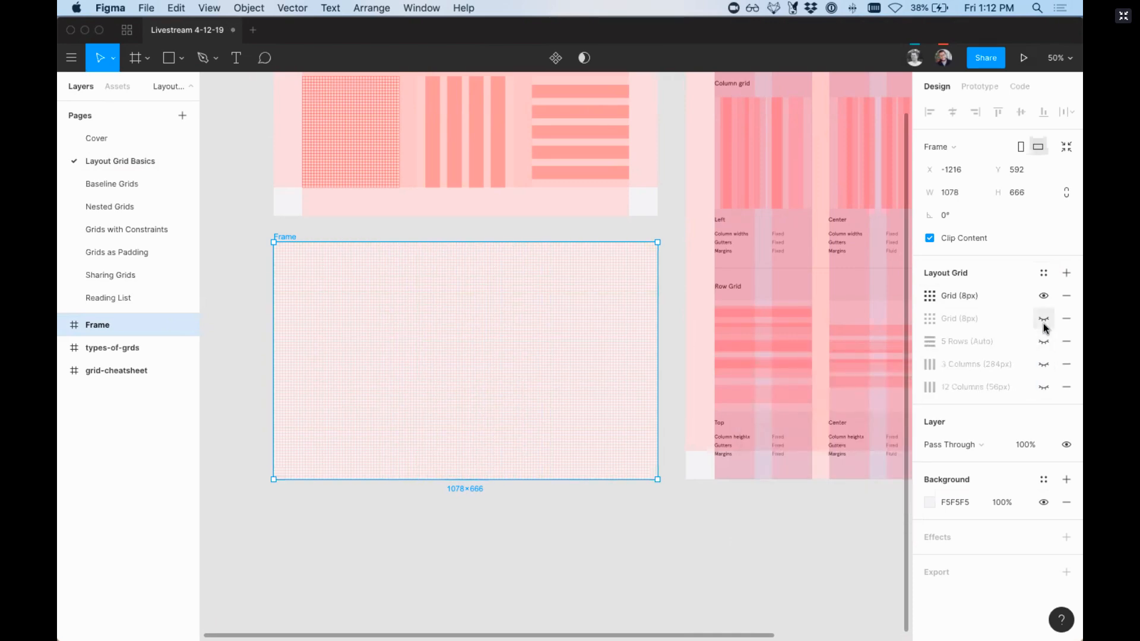
{"action": "left_click", "coordinate": [1043, 318]}
{"action": "left_click", "coordinate": [1044, 295]}
{"action": "left_click", "coordinate": [1043, 318]}
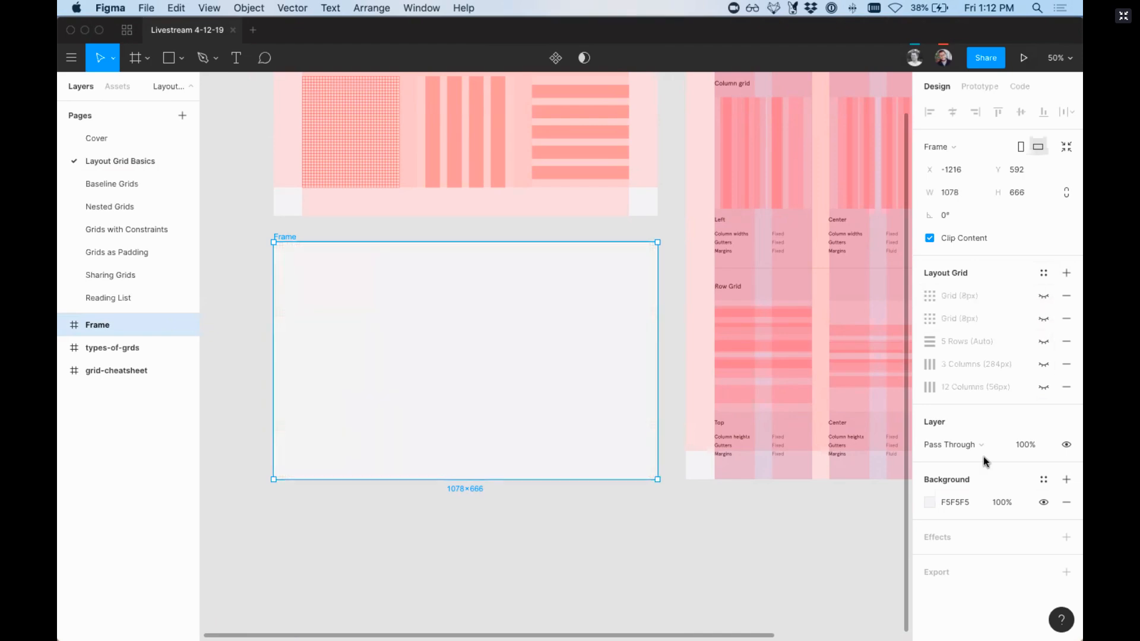
Step: Deselect the frame and turn off the display of all layout grids on the canvas
{"action": "left_click", "coordinate": [715, 529]}
{"action": "scroll", "coordinate": [715, 529], "scroll_direction": "right", "scroll_amount": 5}
{"action": "scroll", "coordinate": [715, 529], "scroll_direction": "right", "scroll_amount": 5}
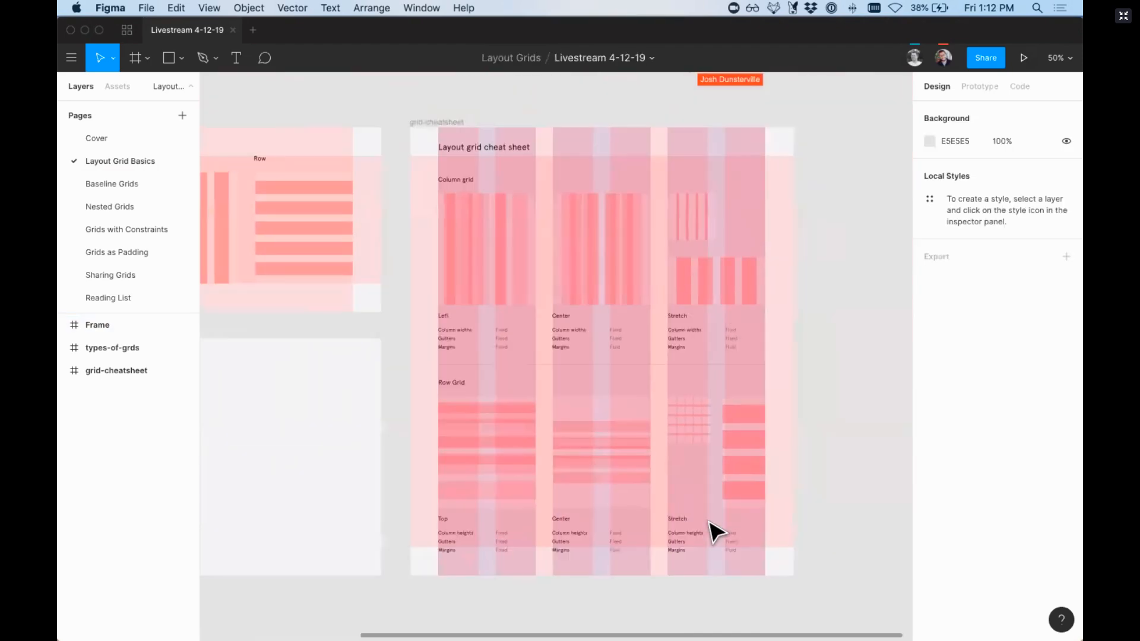
{"action": "key", "text": "ctrl+g"}
Step: Examine the layout grid cheat sheet up close, comparing column widths or heights, gutters and margins for each column and row grid type
{"action": "scroll", "coordinate": [650, 349], "scroll_direction": "down", "scroll_amount": 1}
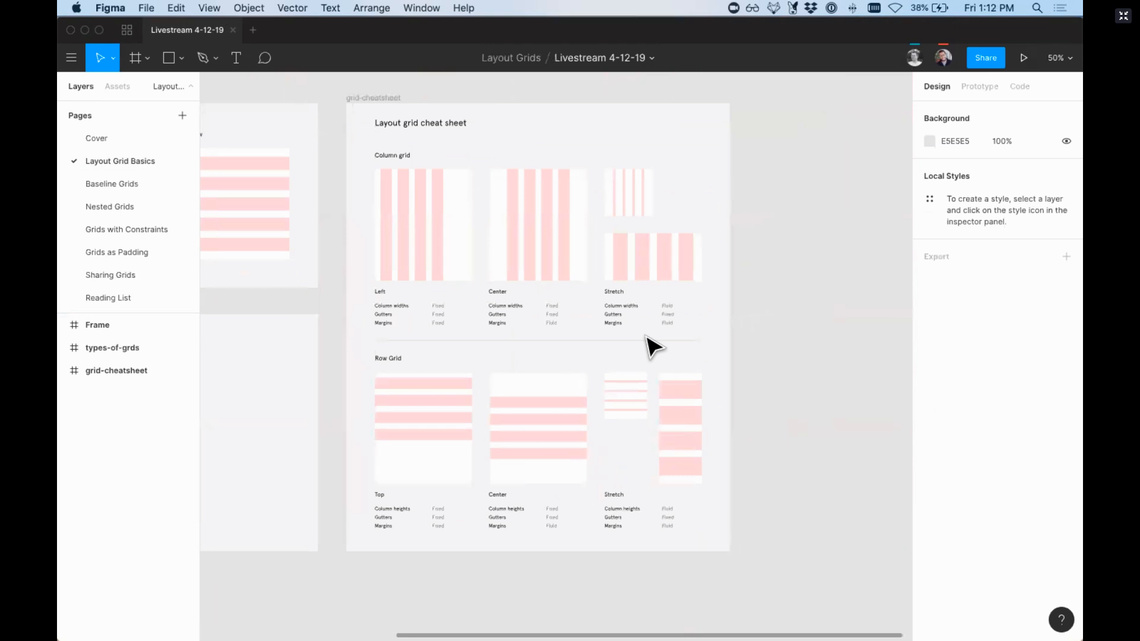
{"action": "scroll", "coordinate": [650, 347], "scroll_direction": "left", "scroll_amount": 3}
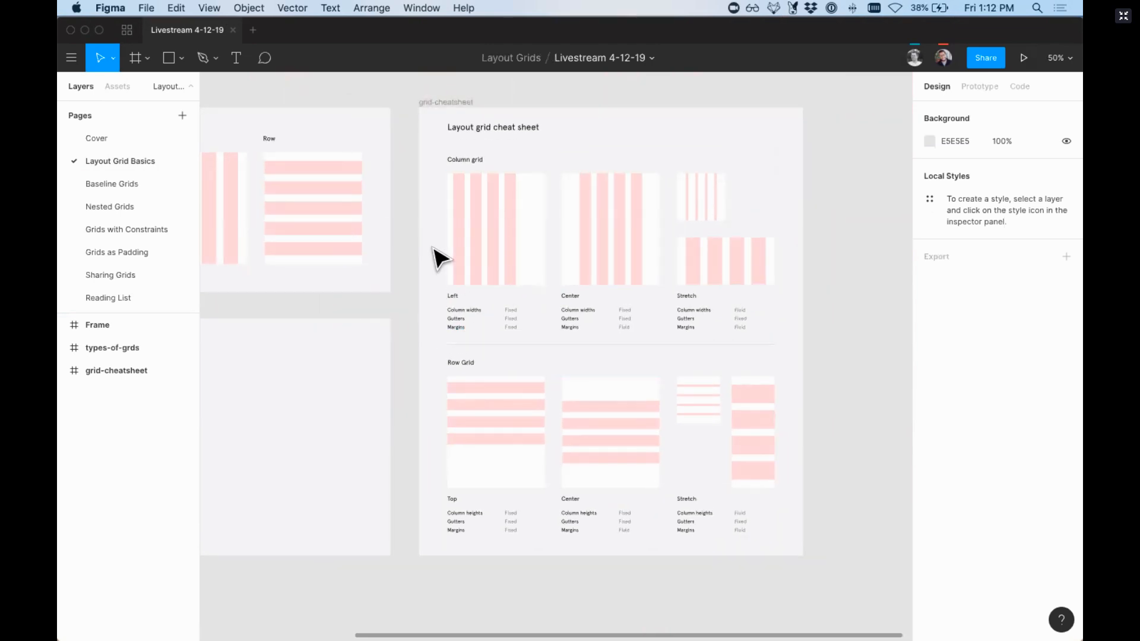
{"action": "key", "text": "z"}
{"action": "left_click_drag", "start_coordinate": [416, 229], "coordinate": [850, 565]}
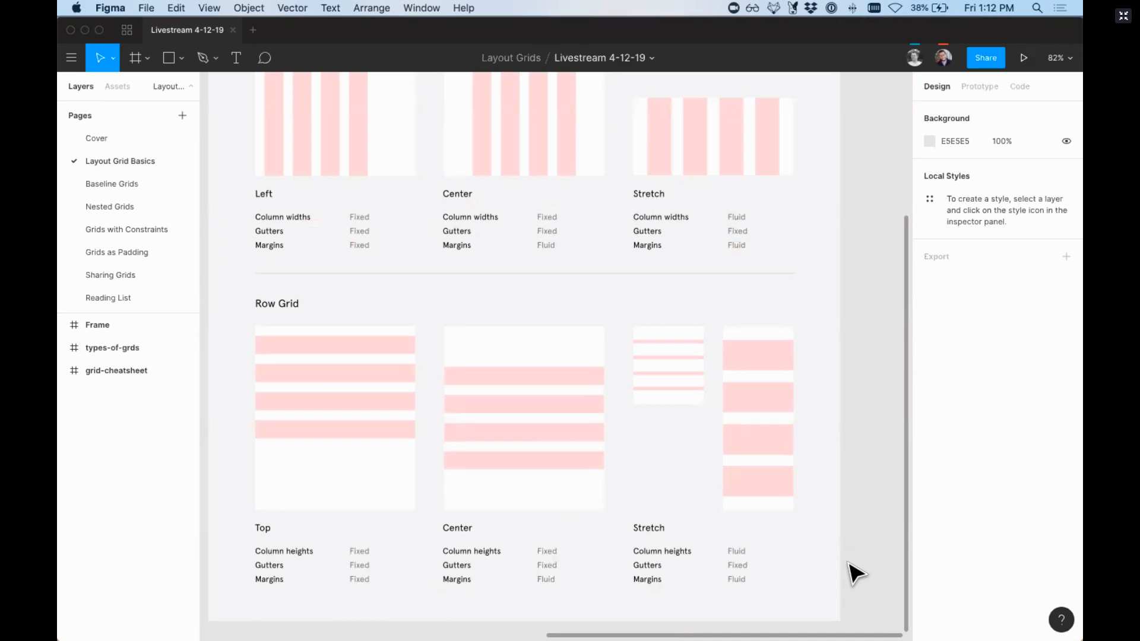
{"action": "scroll", "coordinate": [856, 573], "scroll_direction": "up", "scroll_amount": 3}
{"action": "scroll", "coordinate": [856, 573], "scroll_direction": "left", "scroll_amount": 2}
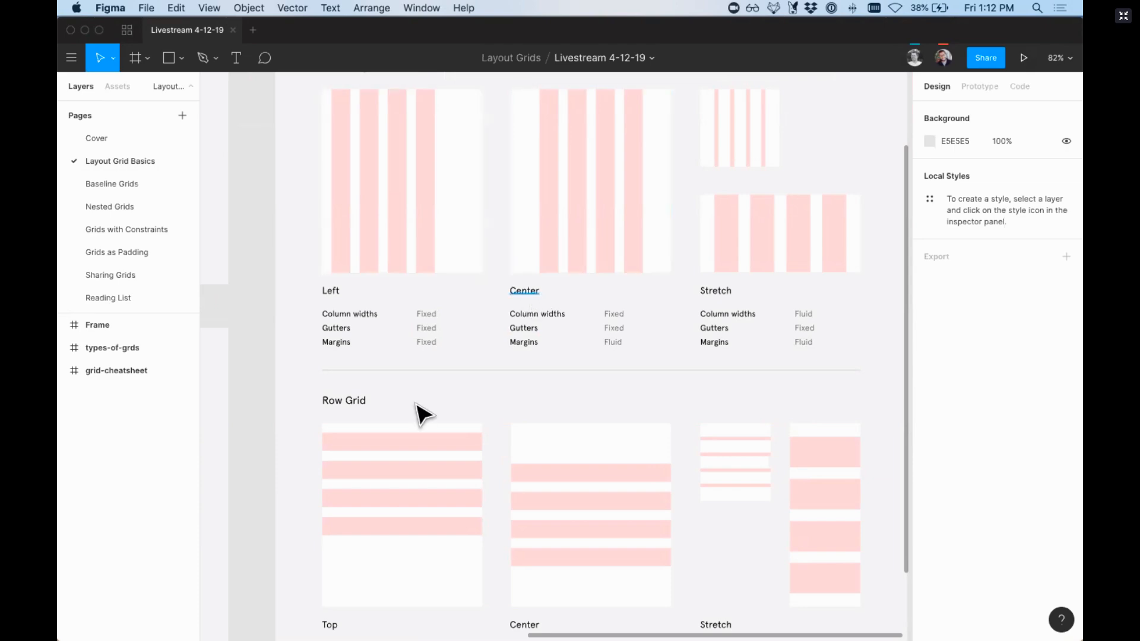
{"action": "scroll", "coordinate": [410, 424], "scroll_direction": "down", "scroll_amount": 2}
{"action": "scroll", "coordinate": [475, 309], "scroll_direction": "up", "scroll_amount": 3}
{"action": "scroll", "coordinate": [475, 309], "scroll_direction": "right", "scroll_amount": 1}
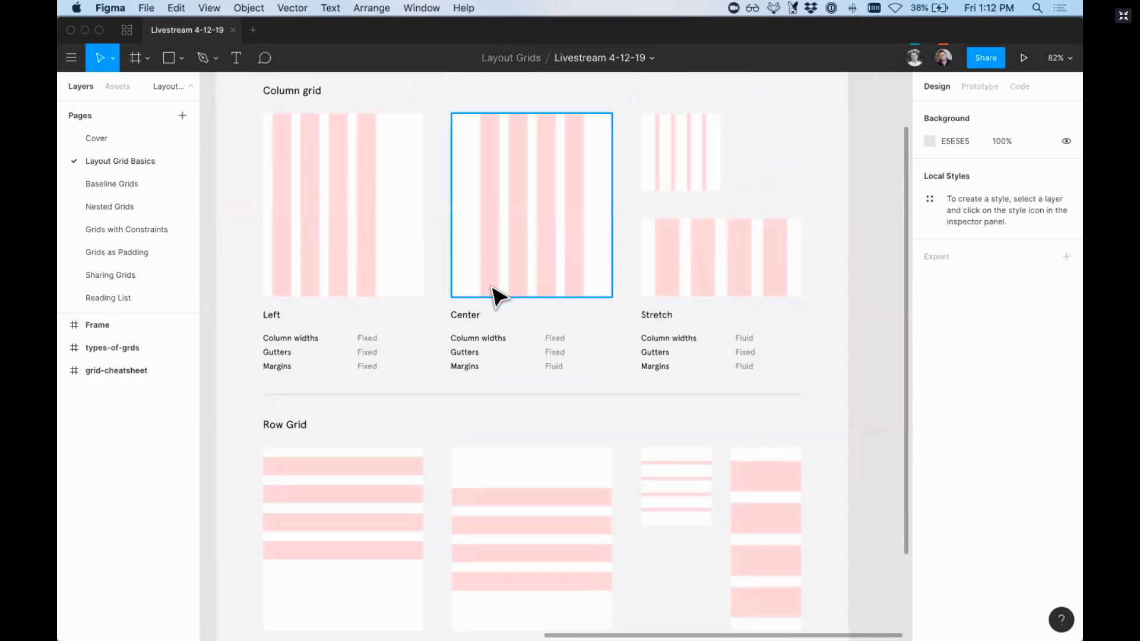
{"action": "scroll", "coordinate": [522, 265], "scroll_direction": "down", "scroll_amount": 2}
{"action": "scroll", "coordinate": [522, 264], "scroll_direction": "left", "scroll_amount": 1}
{"action": "scroll", "coordinate": [523, 267], "scroll_direction": "up", "scroll_amount": 1}
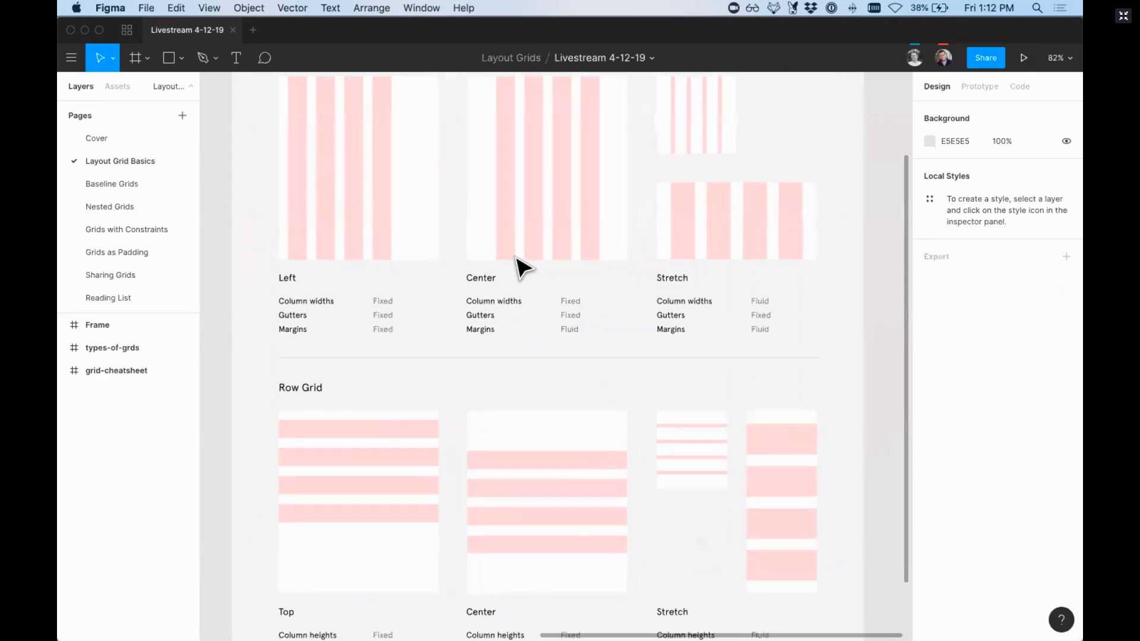
{"action": "scroll", "coordinate": [522, 267], "scroll_direction": "up", "scroll_amount": 1}
{"action": "scroll", "coordinate": [522, 268], "scroll_direction": "left", "scroll_amount": 1}
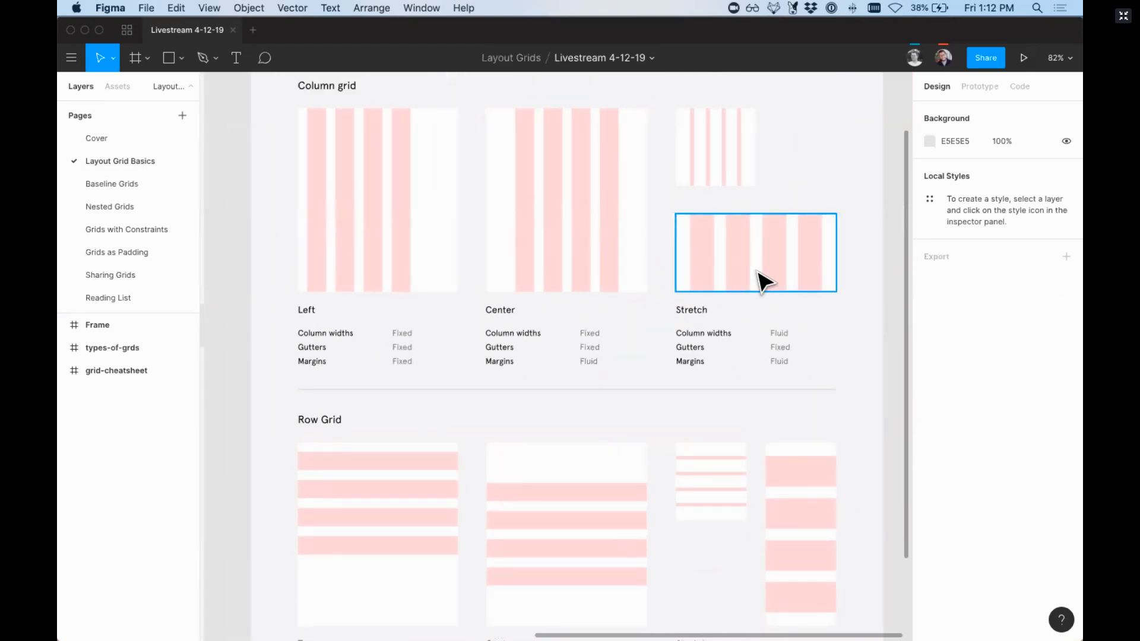
{"action": "scroll", "coordinate": [745, 272], "scroll_direction": "up", "scroll_amount": 1}
{"action": "scroll", "coordinate": [745, 272], "scroll_direction": "right", "scroll_amount": 1}
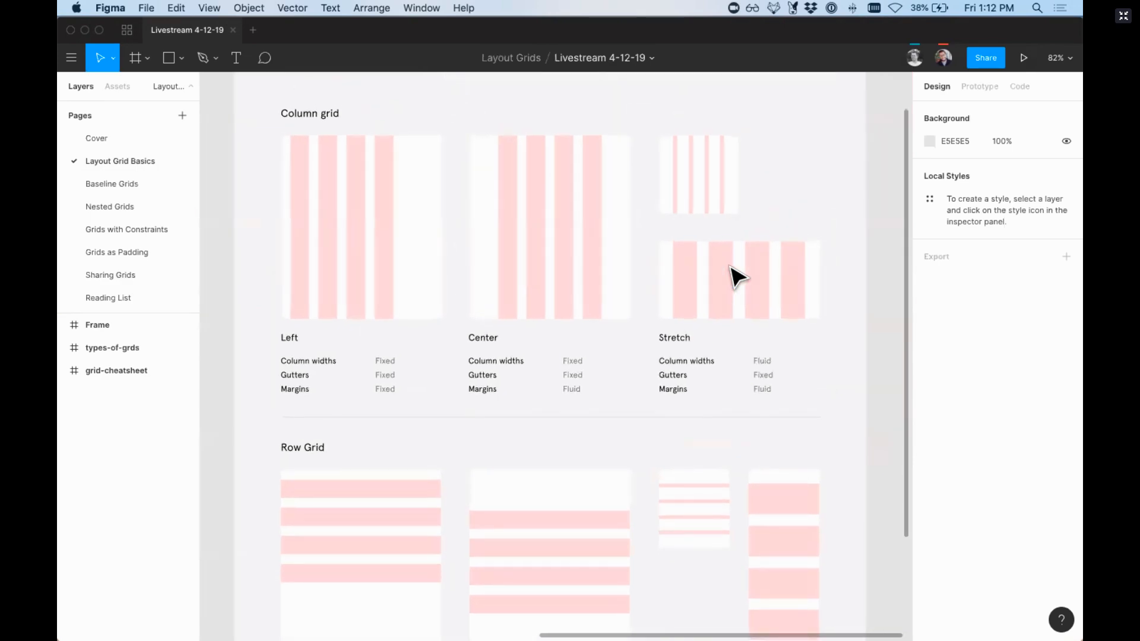
{"action": "scroll", "coordinate": [736, 276], "scroll_direction": "down", "scroll_amount": 1}
{"action": "scroll", "coordinate": [737, 276], "scroll_direction": "right", "scroll_amount": 1}
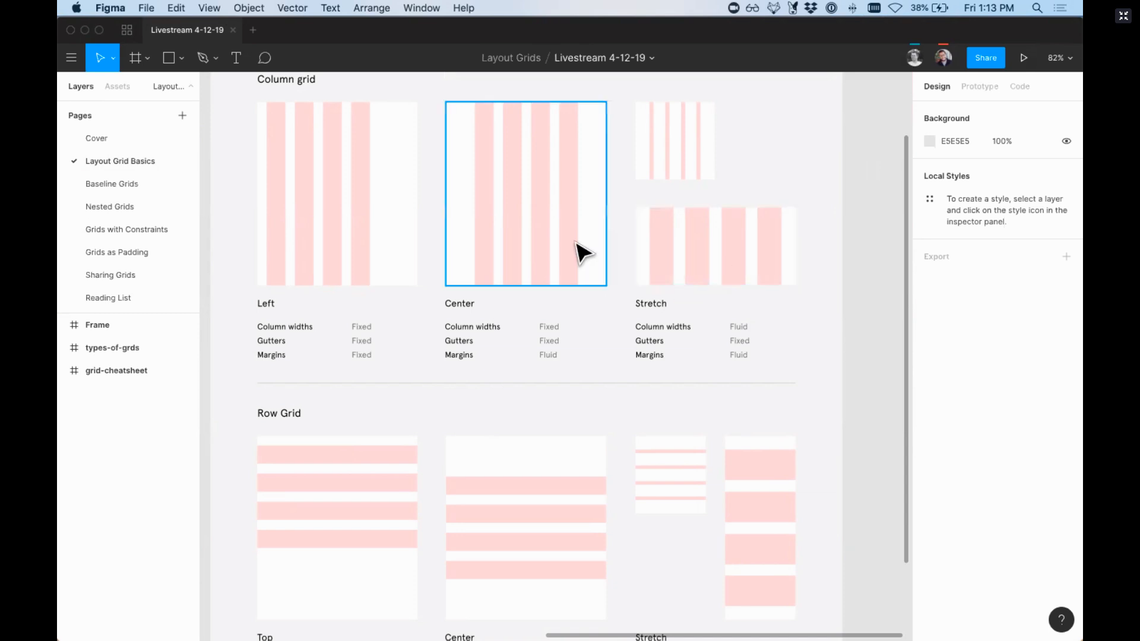
{"action": "scroll", "coordinate": [582, 253], "scroll_direction": "up", "scroll_amount": 4}
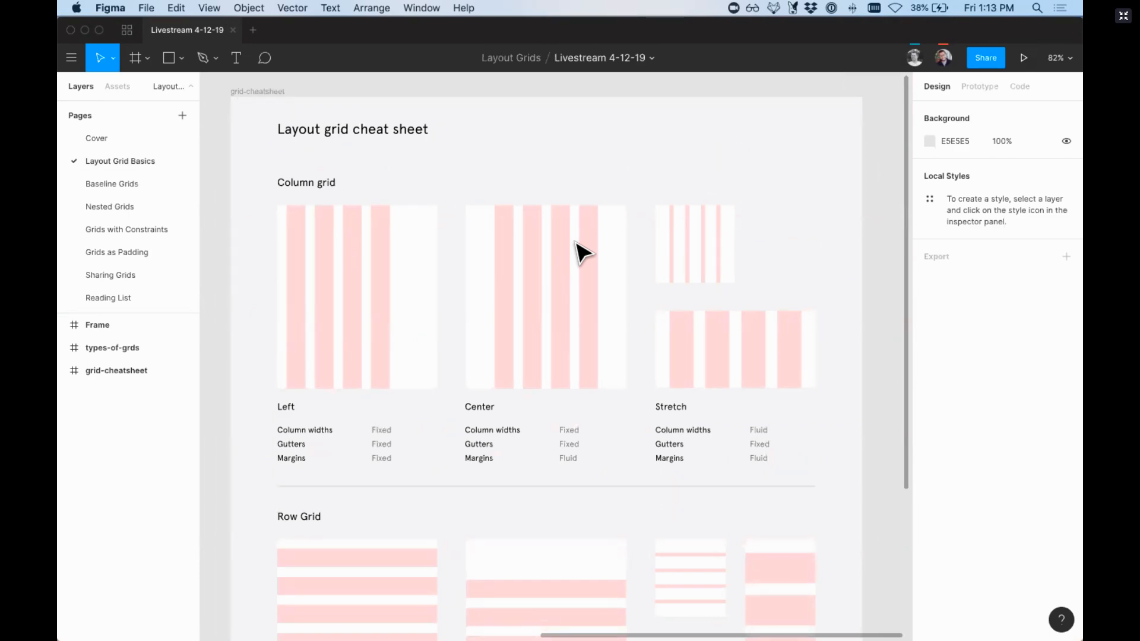
{"action": "scroll", "coordinate": [575, 241], "scroll_direction": "left", "scroll_amount": 3}
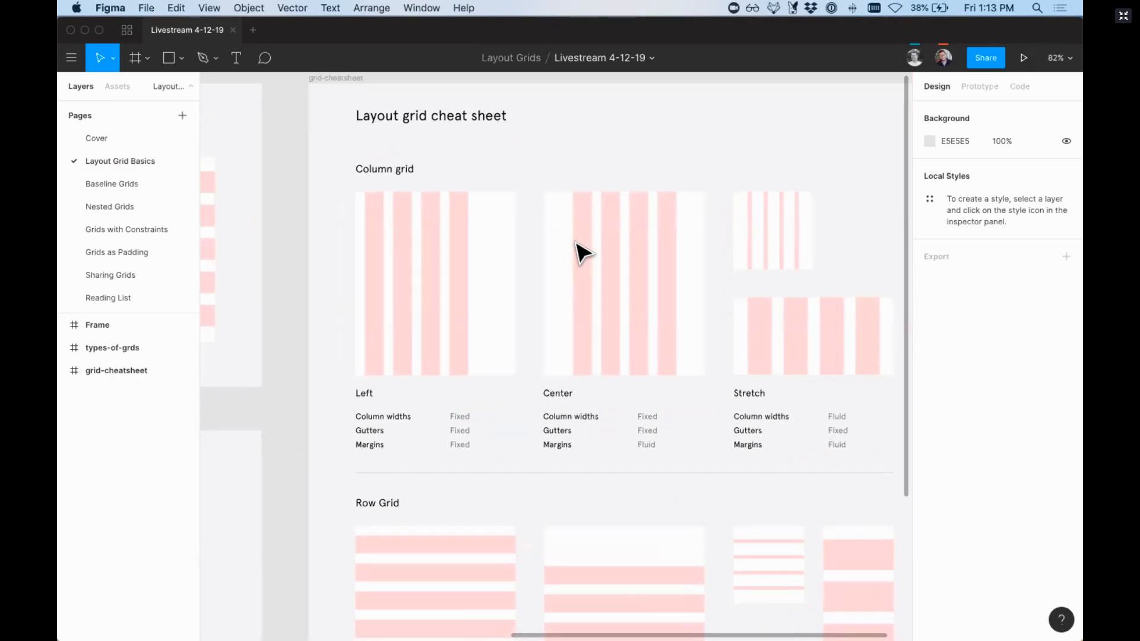
{"action": "scroll", "coordinate": [584, 253], "scroll_direction": "down", "scroll_amount": 5}
{"action": "scroll", "coordinate": [584, 254], "scroll_direction": "left", "scroll_amount": 3}
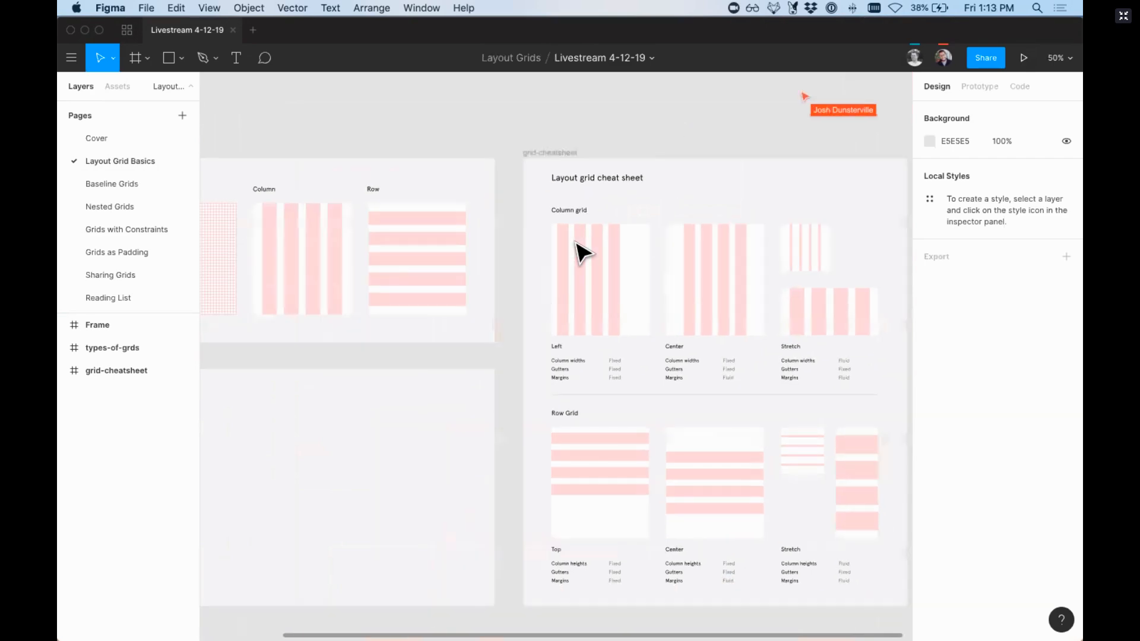
Step: Toggle the display of all layout grids on and off several times, ending with them off
{"action": "key", "text": "ctrl+g"}
{"action": "key", "text": "ctrl+g"}
{"action": "key", "text": "ctrl+g"}
{"action": "key", "text": "ctrl+g"}
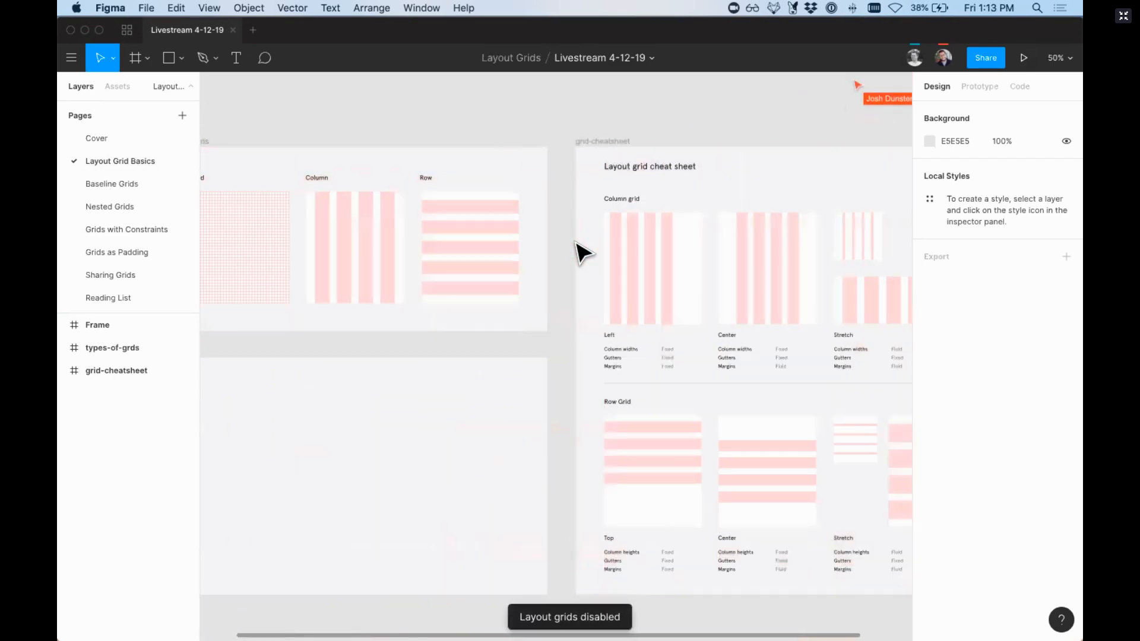
{"action": "key", "text": "ctrl+g"}
{"action": "key", "text": "ctrl+g"}
{"action": "key", "text": "ctrl+g"}
{"action": "key", "text": "ctrl+g"}
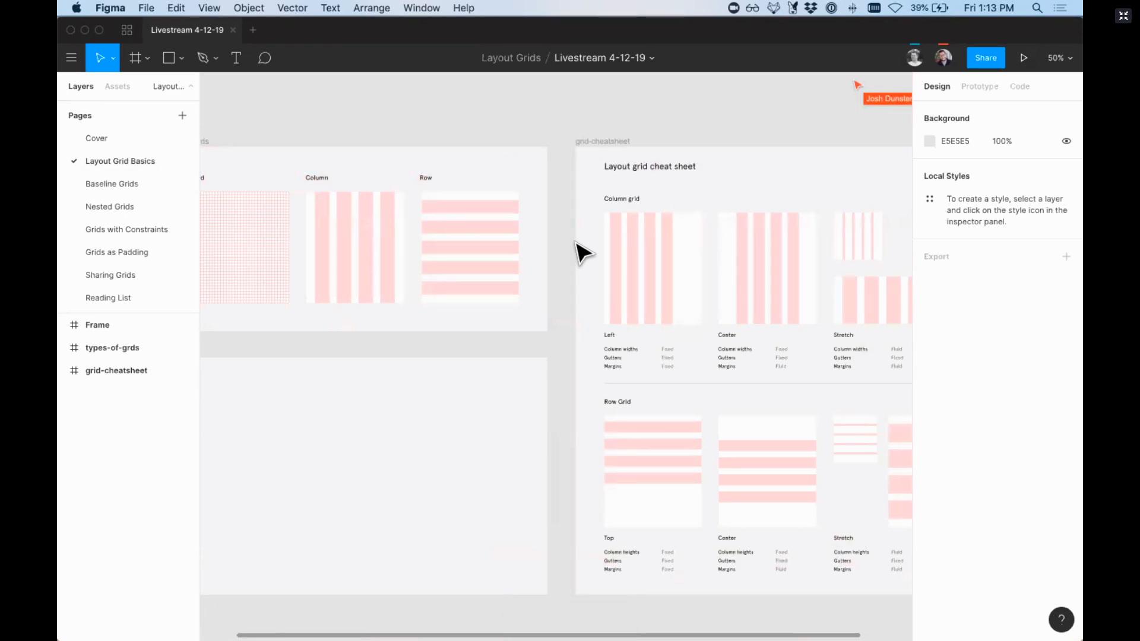
Step: Inspect individual column bars of the Center column grid example on the layout grid cheat sheet by selecting them one after another
{"action": "key", "text": "minus"}
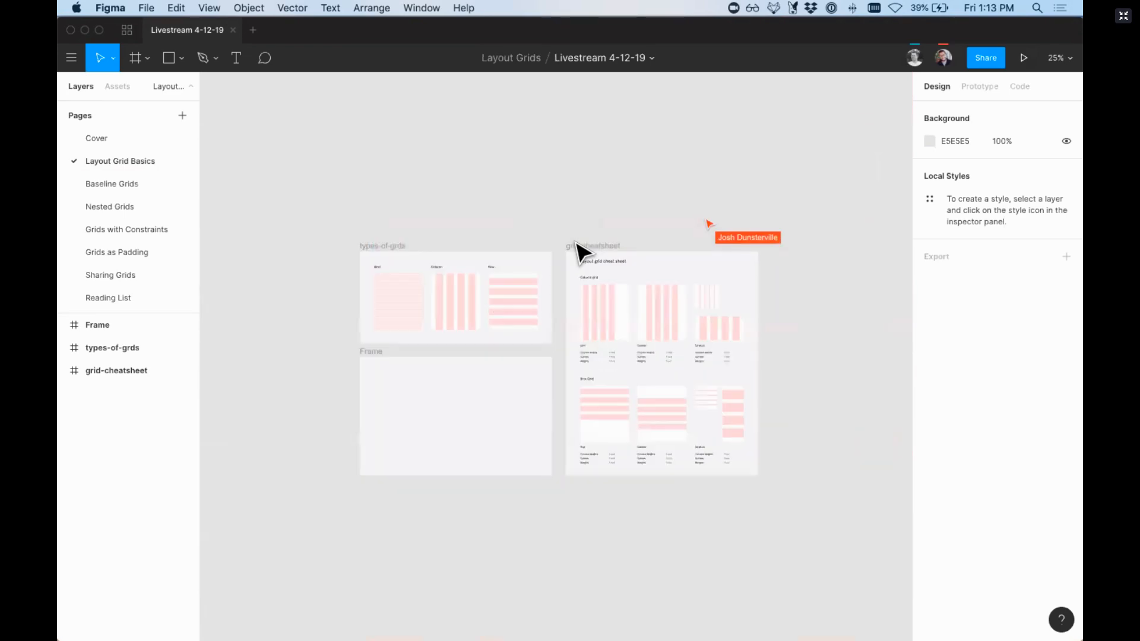
{"action": "key", "text": "plus"}
{"action": "scroll", "coordinate": [580, 252], "scroll_direction": "down", "scroll_amount": 1}
{"action": "scroll", "coordinate": [580, 253], "scroll_direction": "right", "scroll_amount": 1}
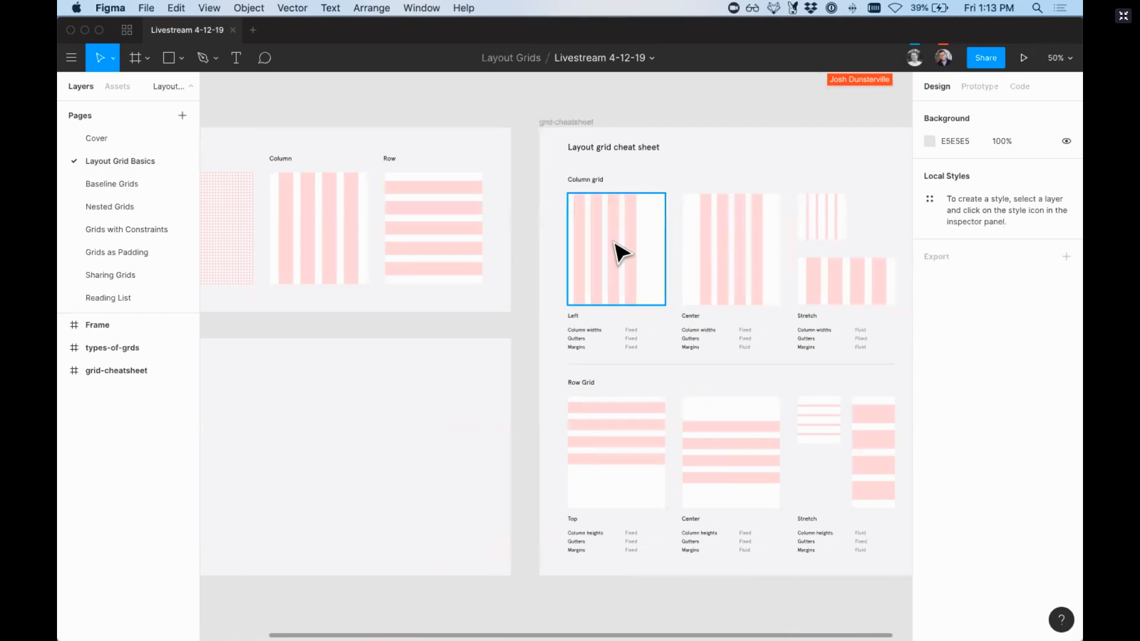
{"action": "left_click", "coordinate": [707, 256], "text": "super"}
{"action": "left_click", "coordinate": [723, 258]}
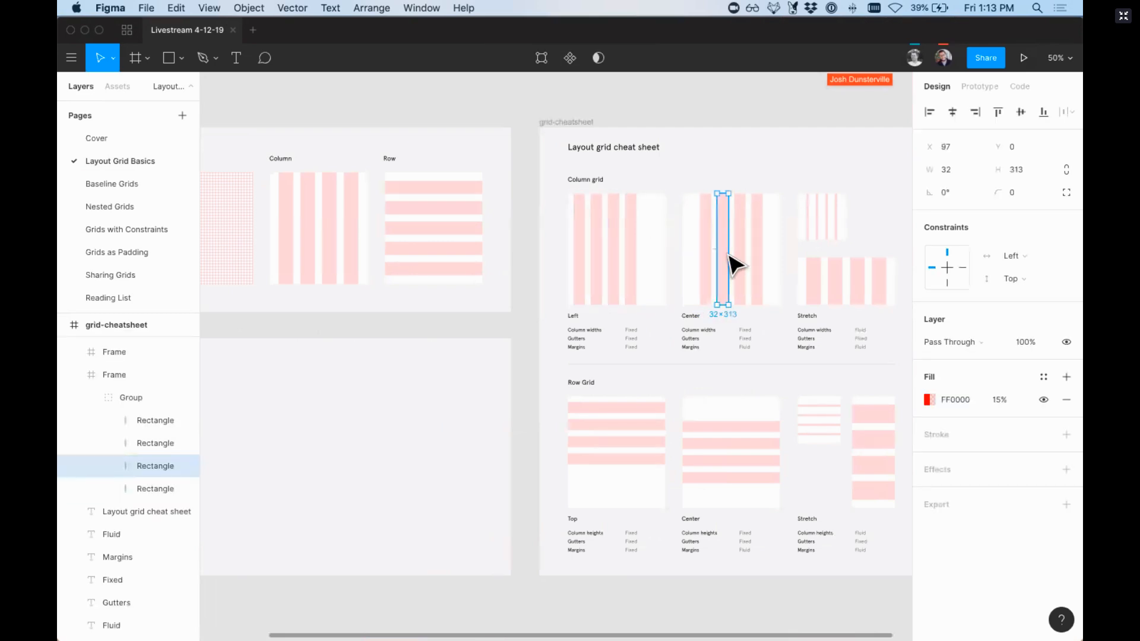
{"action": "left_click", "coordinate": [740, 259]}
{"action": "left_click", "coordinate": [756, 258]}
{"action": "scroll", "coordinate": [759, 262], "scroll_direction": "right", "scroll_amount": 3}
{"action": "scroll", "coordinate": [758, 262], "scroll_direction": "down", "scroll_amount": 2}
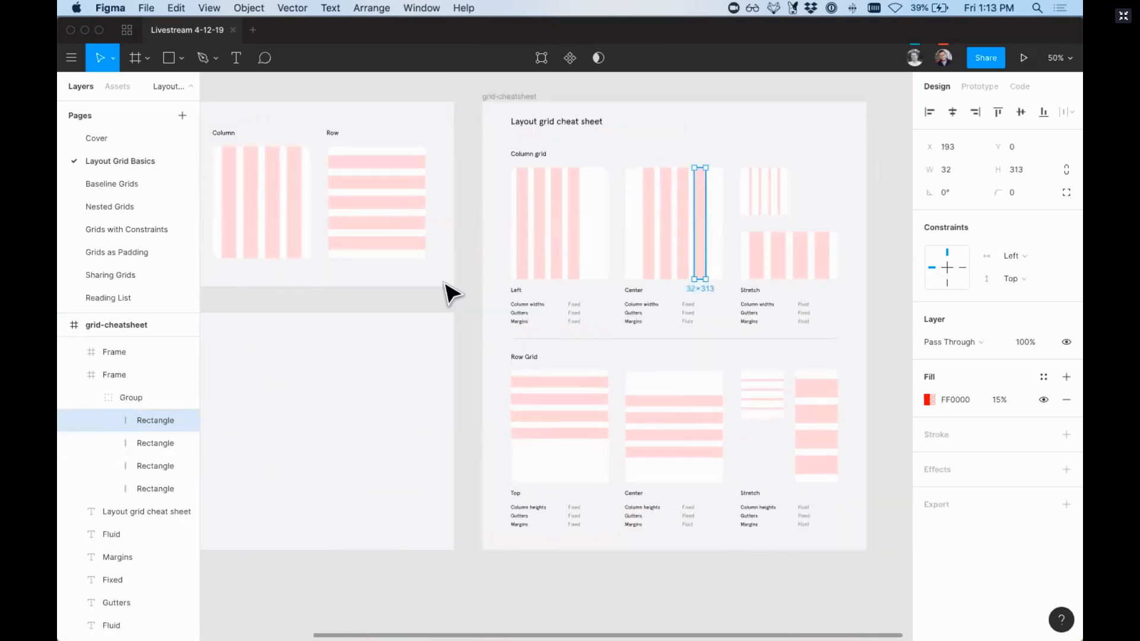
Step: Draw an 840 × 812 frame on the empty canvas below the examples and give it a uniform 8 px layout grid
{"action": "scroll", "coordinate": [450, 293], "scroll_direction": "left", "scroll_amount": 5}
{"action": "scroll", "coordinate": [450, 293], "scroll_direction": "down", "scroll_amount": 2}
{"action": "scroll", "coordinate": [446, 293], "scroll_direction": "down", "scroll_amount": 10}
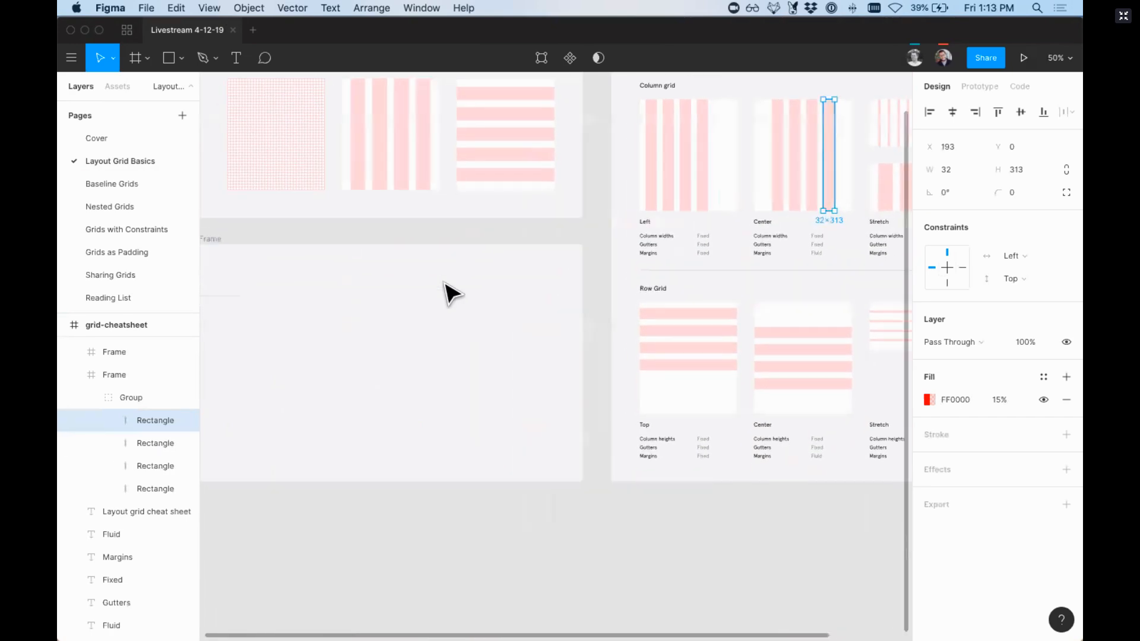
{"action": "key", "text": "f"}
{"action": "left_click_drag", "start_coordinate": [415, 227], "coordinate": [715, 516]}
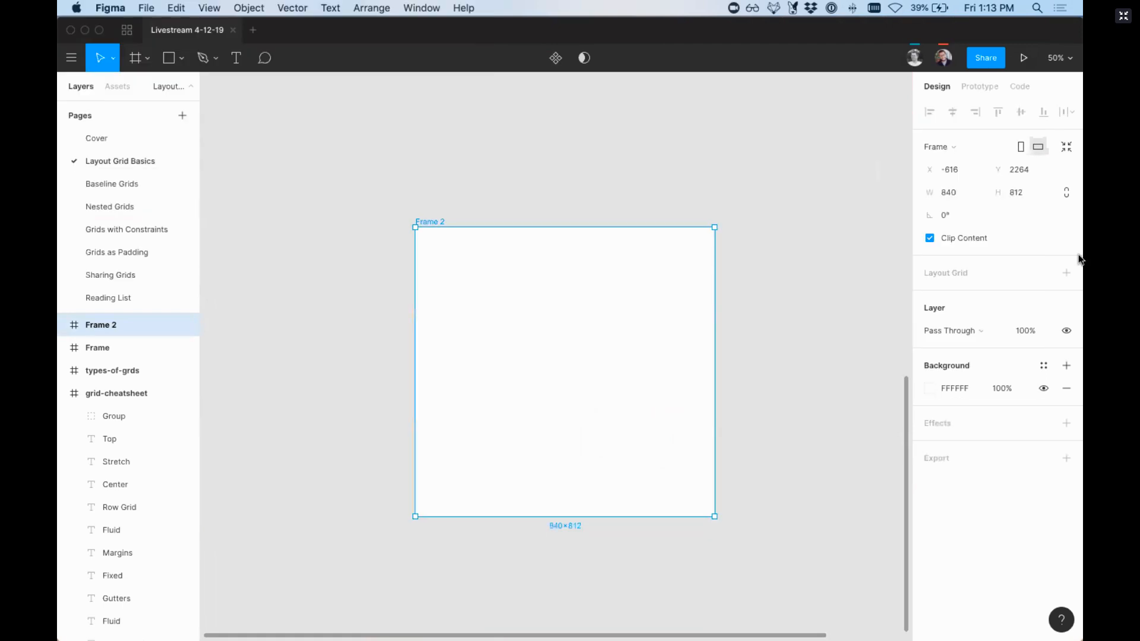
{"action": "left_click", "coordinate": [1066, 272]}
Step: Switch the display of layout grids on and off repeatedly, ending with it off, and locate the Layout Grids setting among the view options
{"action": "key", "text": "ctrl+g"}
{"action": "key", "text": "ctrl+g"}
{"action": "key", "text": "ctrl+g"}
{"action": "key", "text": "ctrl+g"}
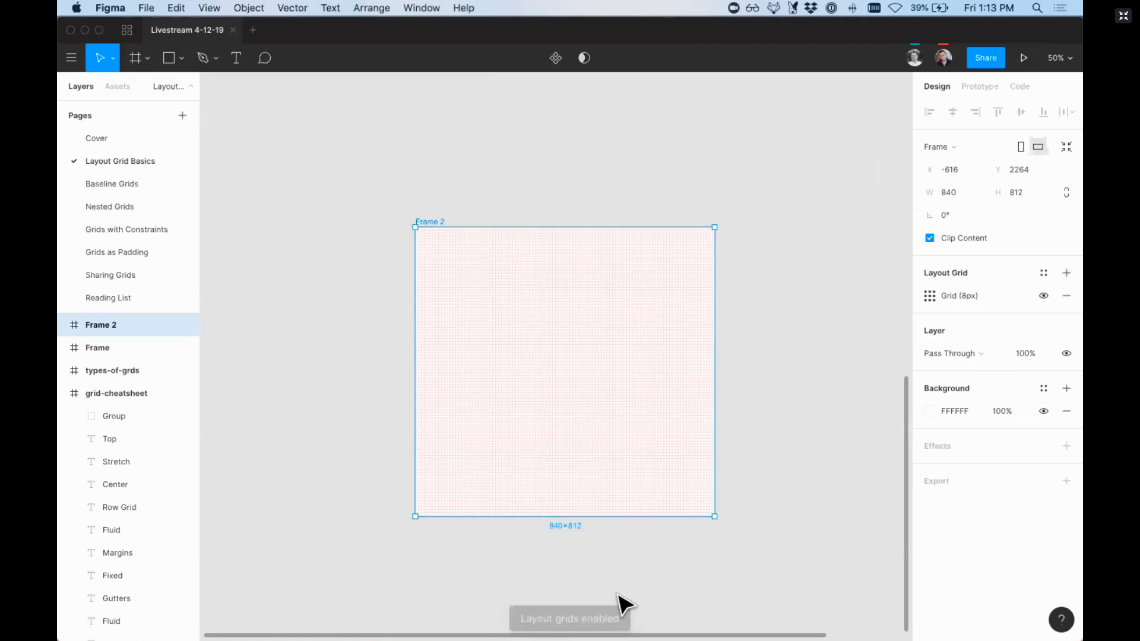
{"action": "key", "text": "ctrl+g"}
{"action": "key", "text": "ctrl+g"}
{"action": "key", "text": "ctrl+g"}
{"action": "key", "text": "ctrl+g"}
{"action": "key", "text": "ctrl+g"}
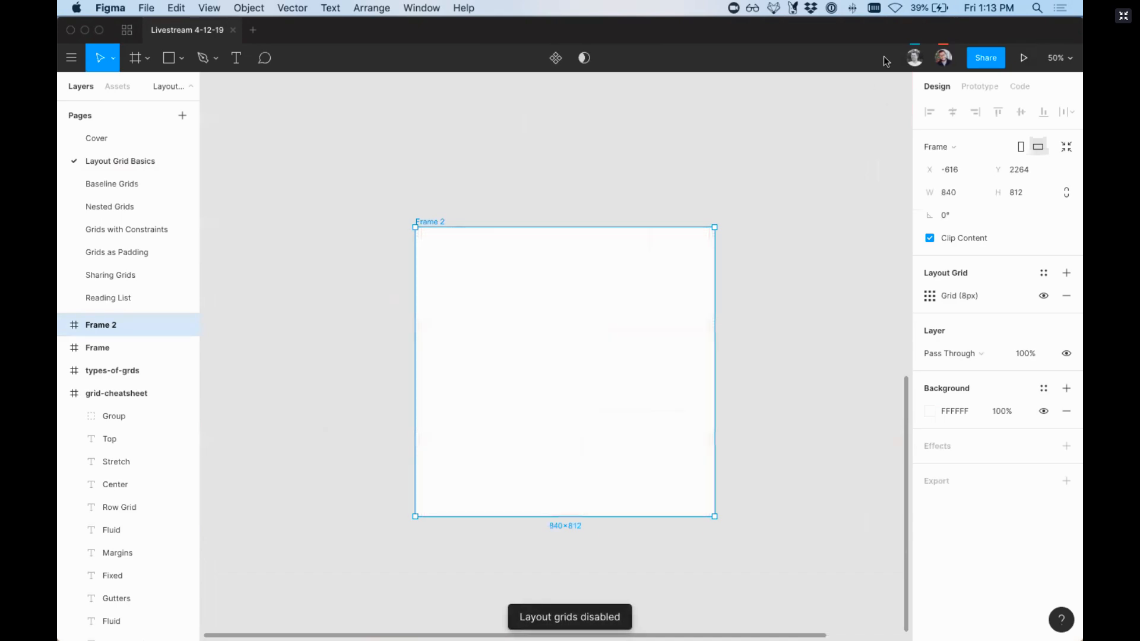
{"action": "left_click", "coordinate": [1057, 59]}
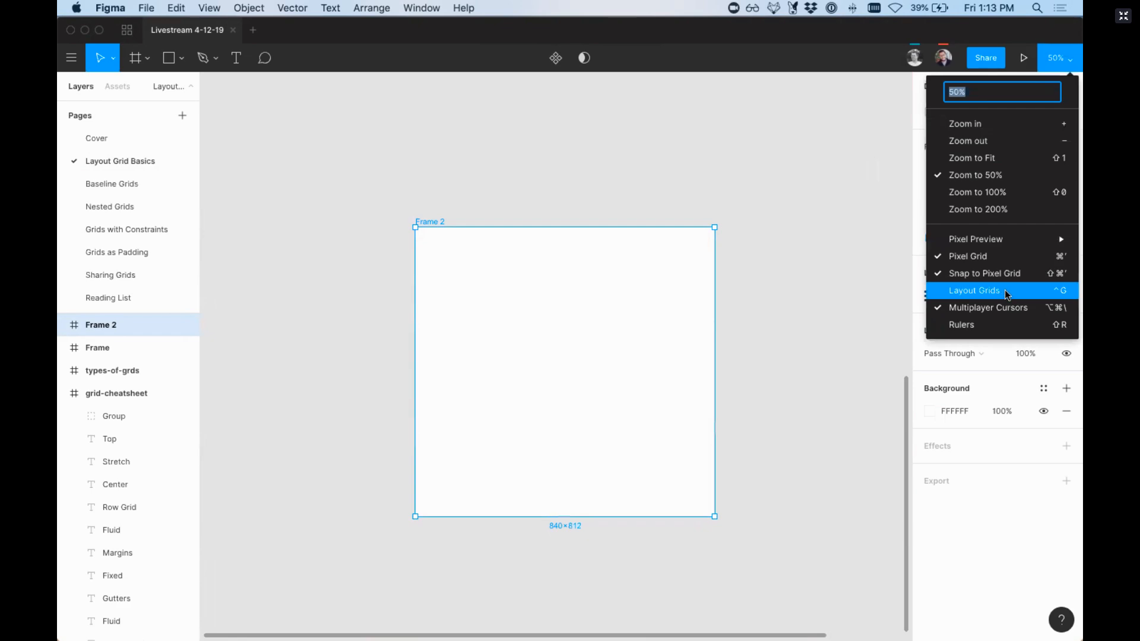
{"action": "left_click", "coordinate": [837, 300]}
Step: Delete the new test frame from the empty canvas below the examples
{"action": "key", "text": "minus"}
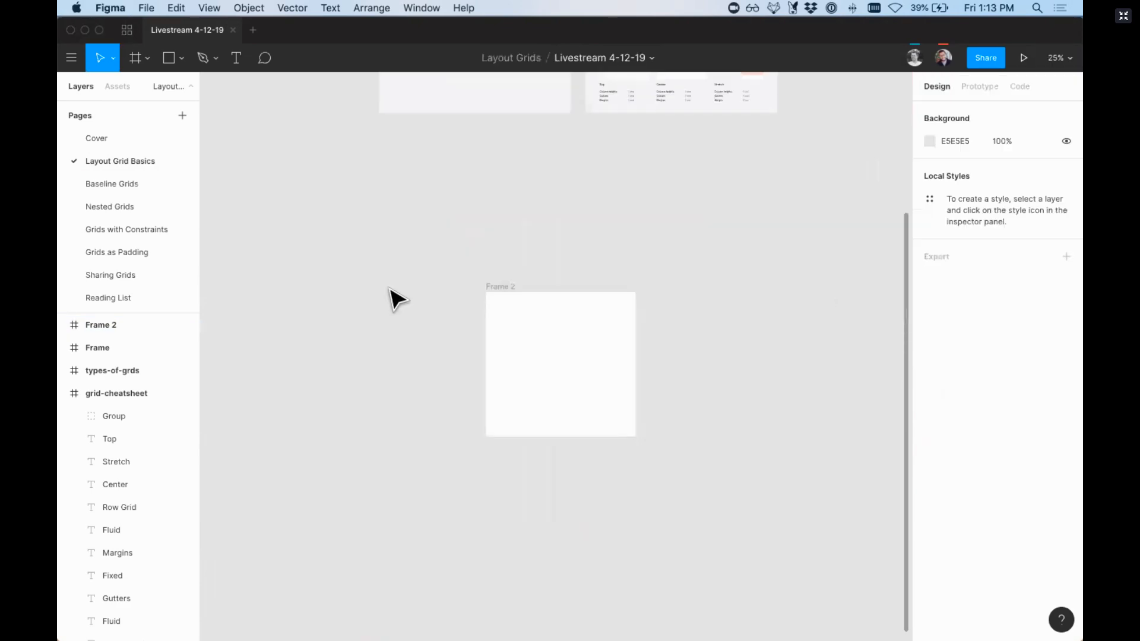
{"action": "left_click", "coordinate": [509, 291]}
{"action": "key", "text": "Delete"}
{"action": "scroll", "coordinate": [516, 299], "scroll_direction": "up", "scroll_amount": 5}
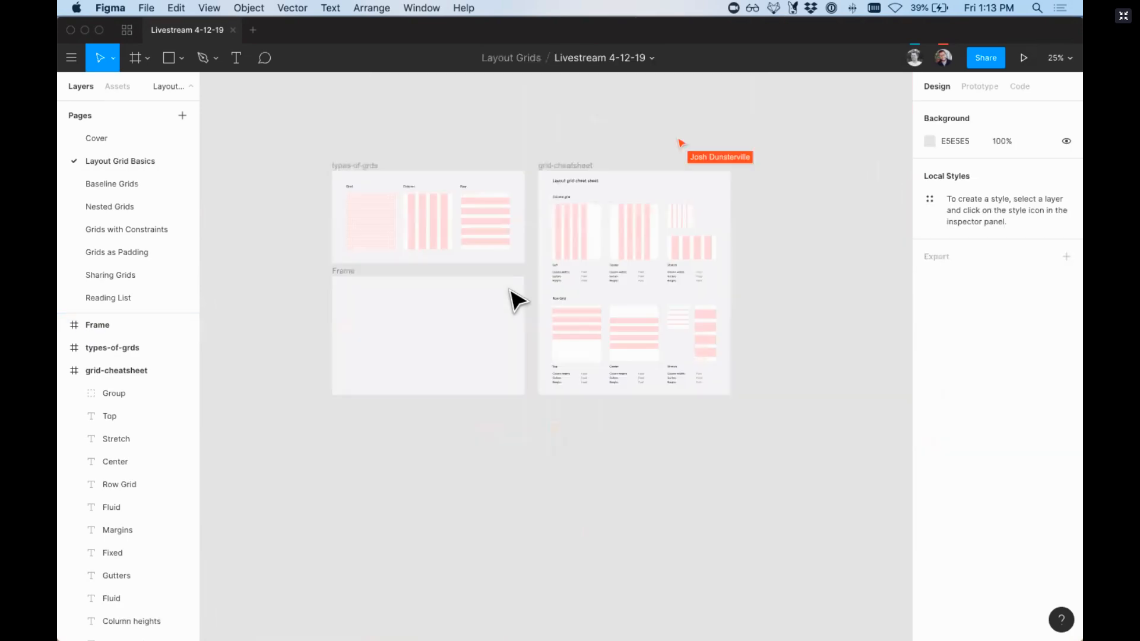
{"action": "scroll", "coordinate": [516, 299], "scroll_direction": "up", "scroll_amount": 3}
{"action": "key", "text": "z"}
{"action": "left_click_drag", "start_coordinate": [321, 219], "coordinate": [772, 501]}
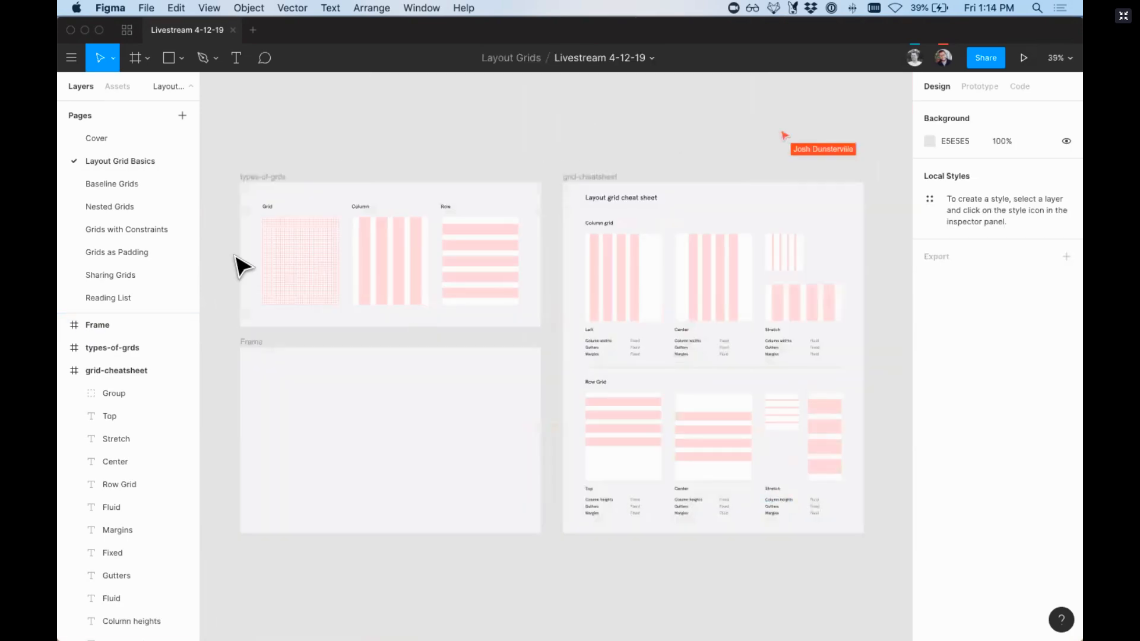
Step: Open the Baseline Grids page and view its examples of grids that highlight line heights and baselines
{"action": "left_click", "coordinate": [134, 183]}
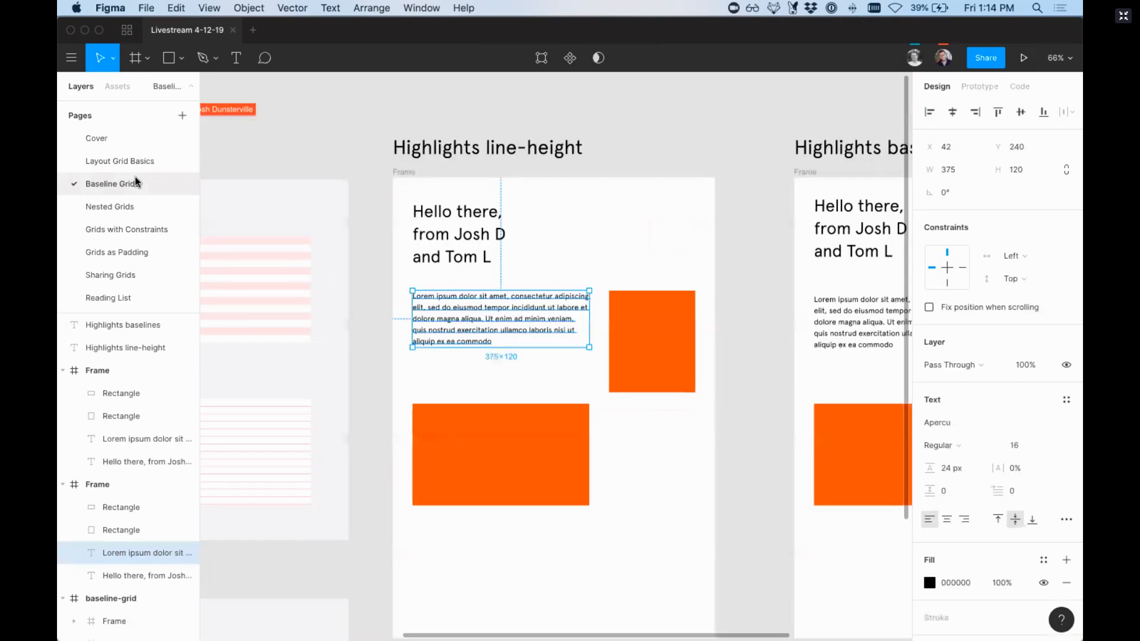
{"action": "scroll", "coordinate": [350, 218], "scroll_direction": "left", "scroll_amount": 5}
{"action": "scroll", "coordinate": [355, 220], "scroll_direction": "left", "scroll_amount": 8}
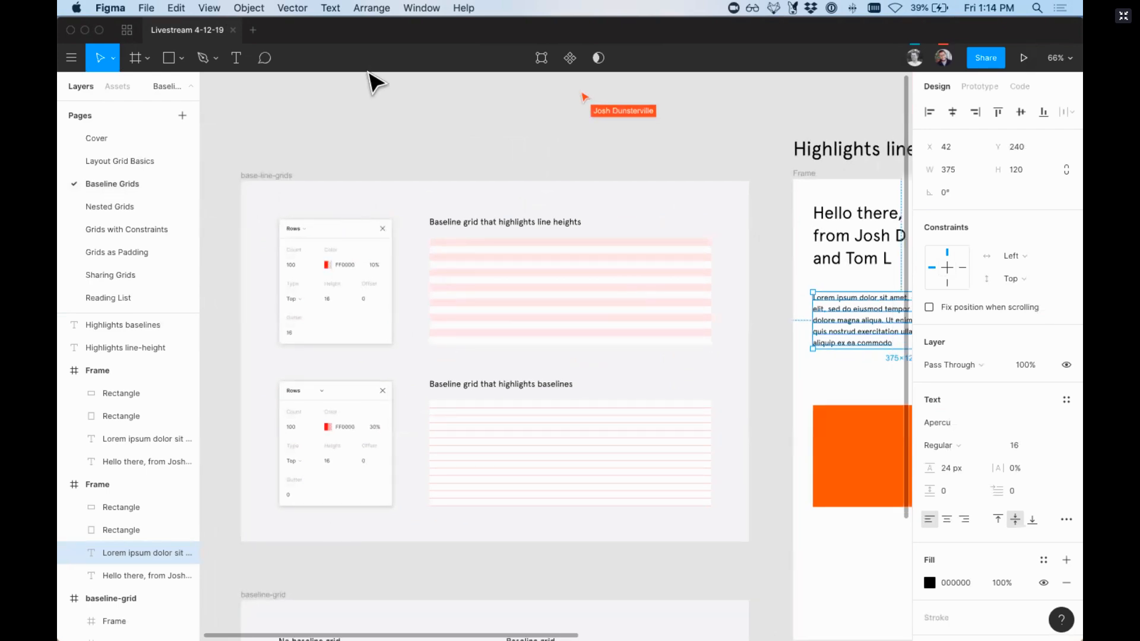
{"action": "scroll", "coordinate": [370, 82], "scroll_direction": "right", "scroll_amount": 2}
{"action": "scroll", "coordinate": [370, 81], "scroll_direction": "down", "scroll_amount": 2}
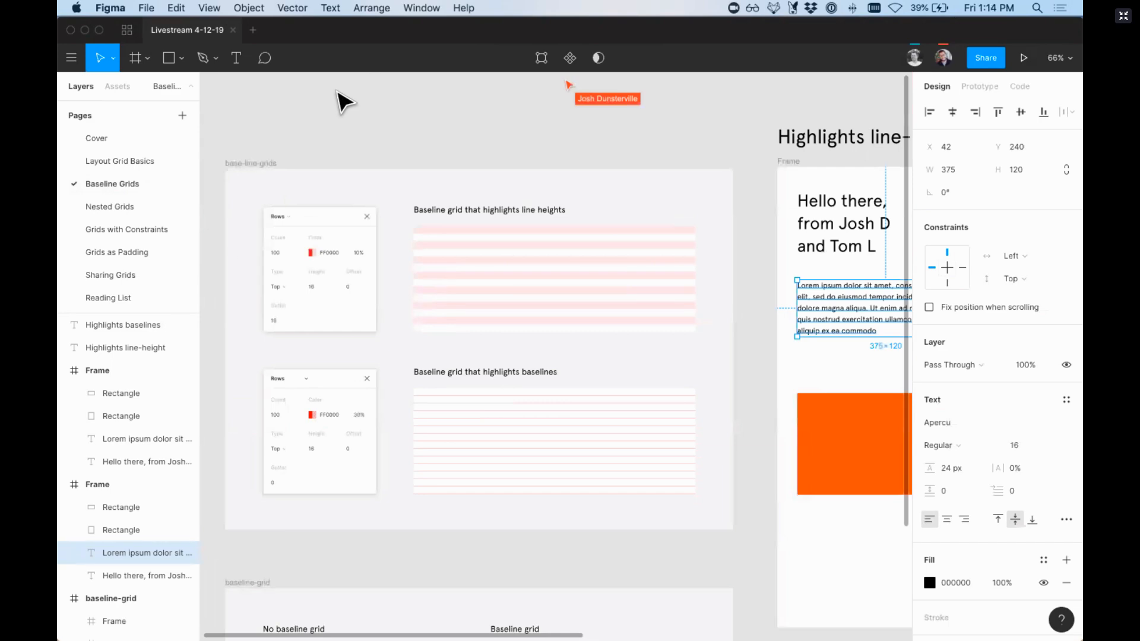
Step: Look at the Reading List page and return to the Baseline Grids page
{"action": "left_click", "coordinate": [123, 298]}
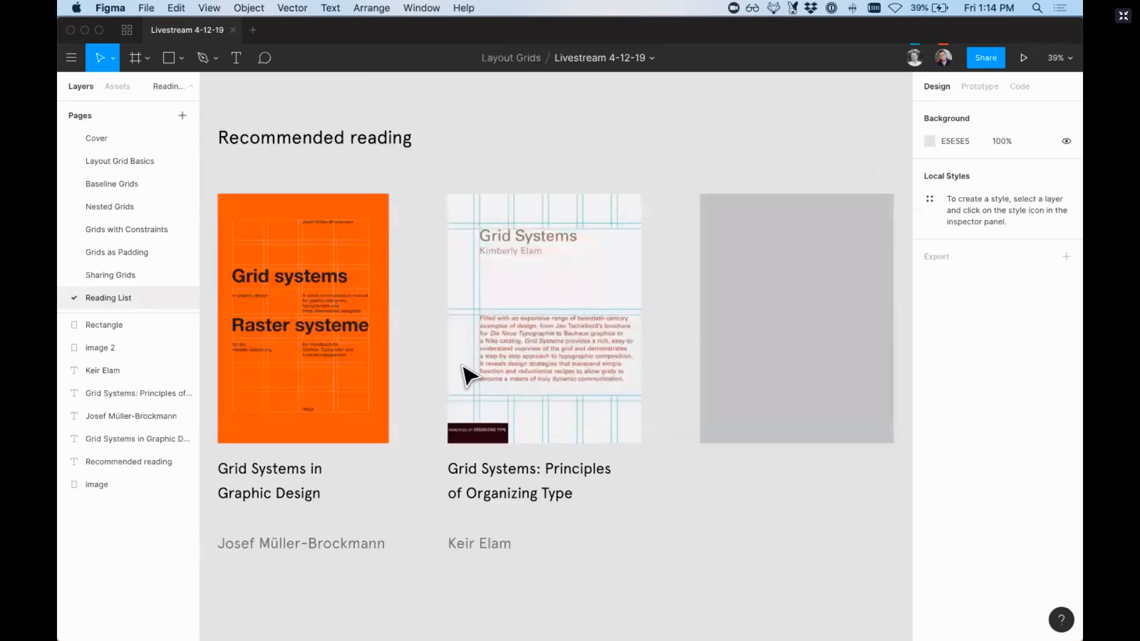
{"action": "left_click", "coordinate": [118, 161]}
{"action": "left_click", "coordinate": [121, 184]}
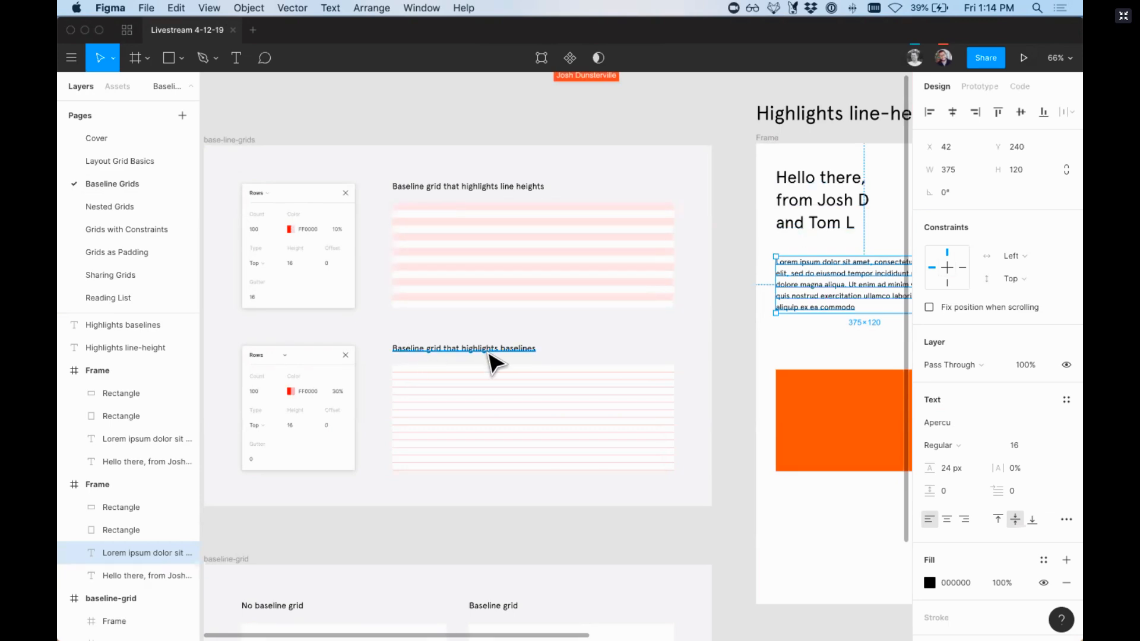
Step: Examine up close how the two text columns line up in the No baseline grid example
{"action": "scroll", "coordinate": [416, 360], "scroll_direction": "down", "scroll_amount": 5}
{"action": "key", "text": "z"}
{"action": "left_click_drag", "start_coordinate": [281, 301], "coordinate": [742, 439]}
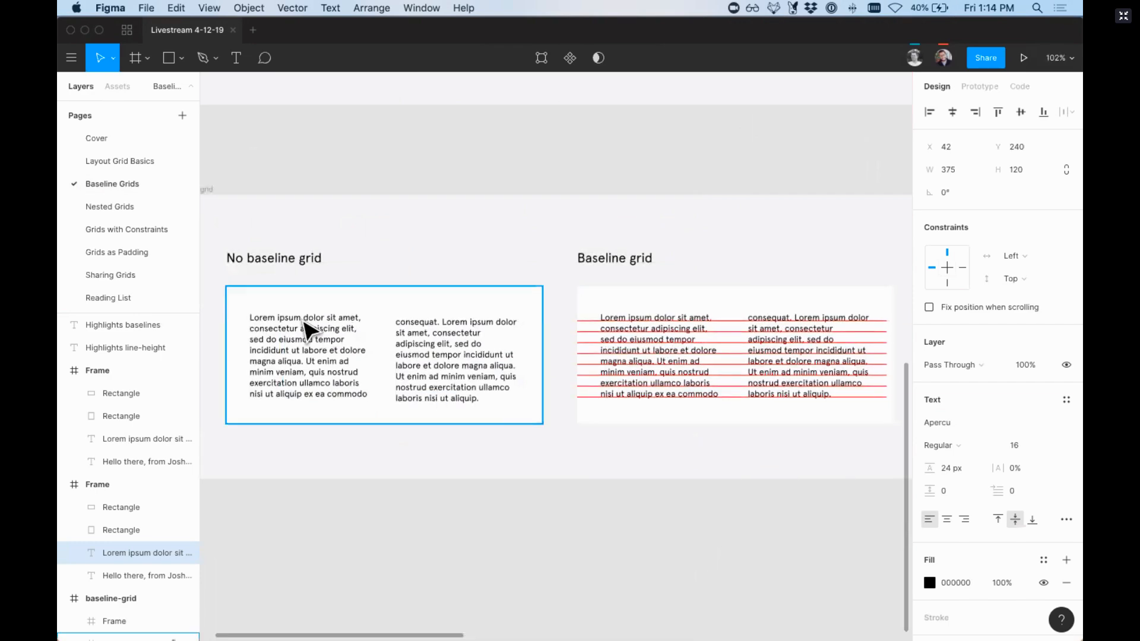
{"action": "scroll", "coordinate": [256, 261], "scroll_direction": "left", "scroll_amount": 3}
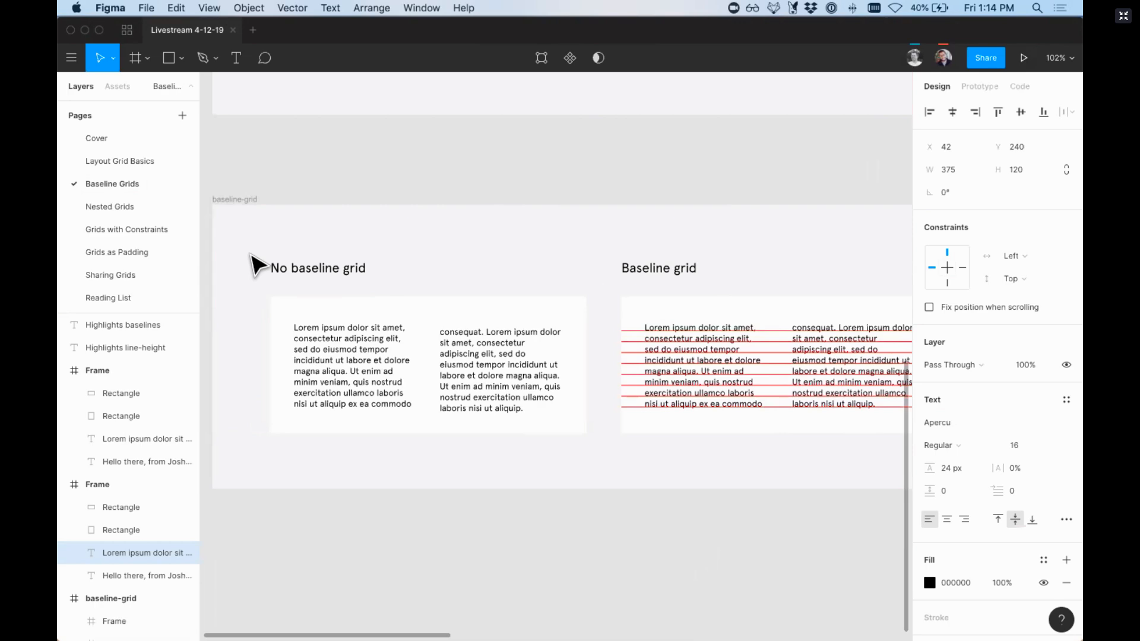
{"action": "key", "text": "super+equal"}
{"action": "scroll", "coordinate": [534, 214], "scroll_direction": "left", "scroll_amount": 5}
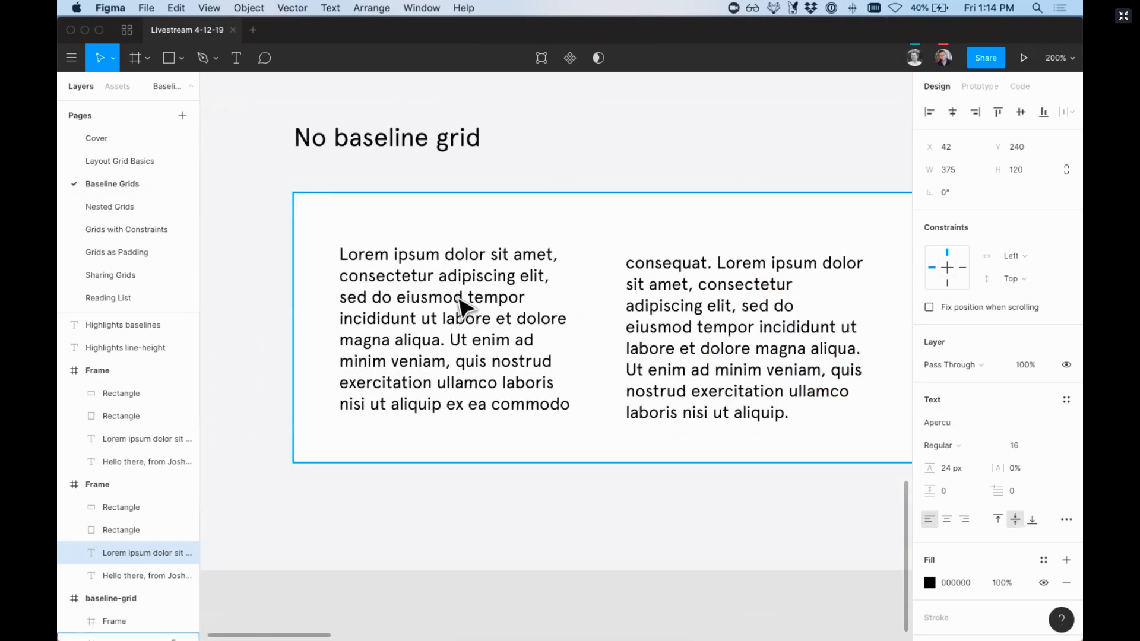
Step: Try moving the second text column of the No baseline grid example over the first column, and undo the move
{"action": "left_click_drag", "start_coordinate": [599, 233], "coordinate": [519, 252]}
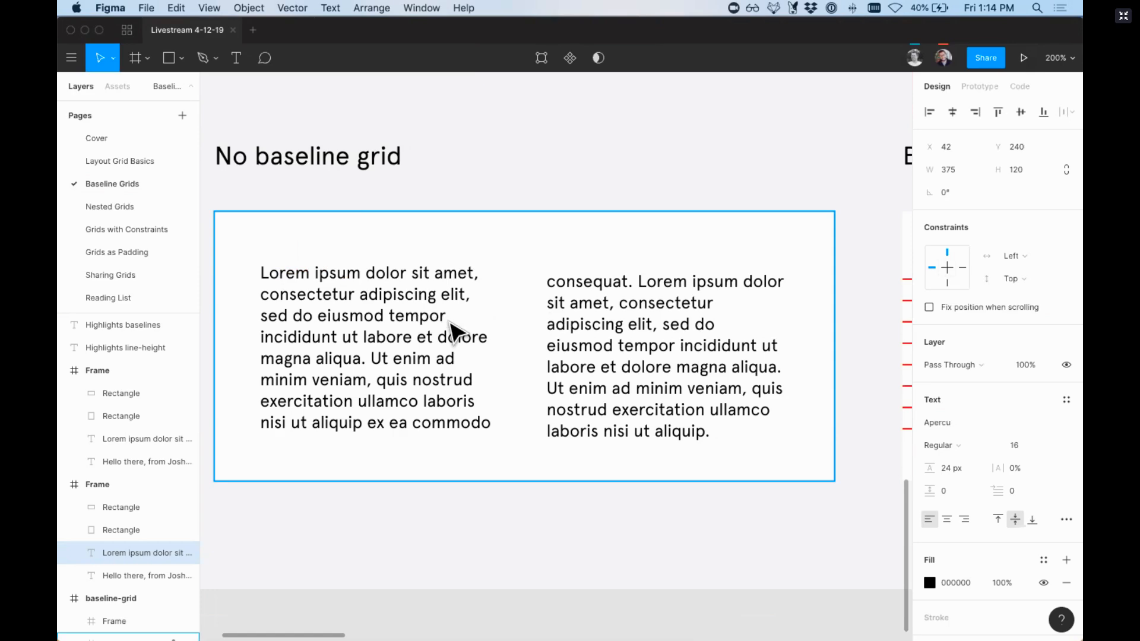
{"action": "left_click_drag", "start_coordinate": [597, 359], "coordinate": [469, 355]}
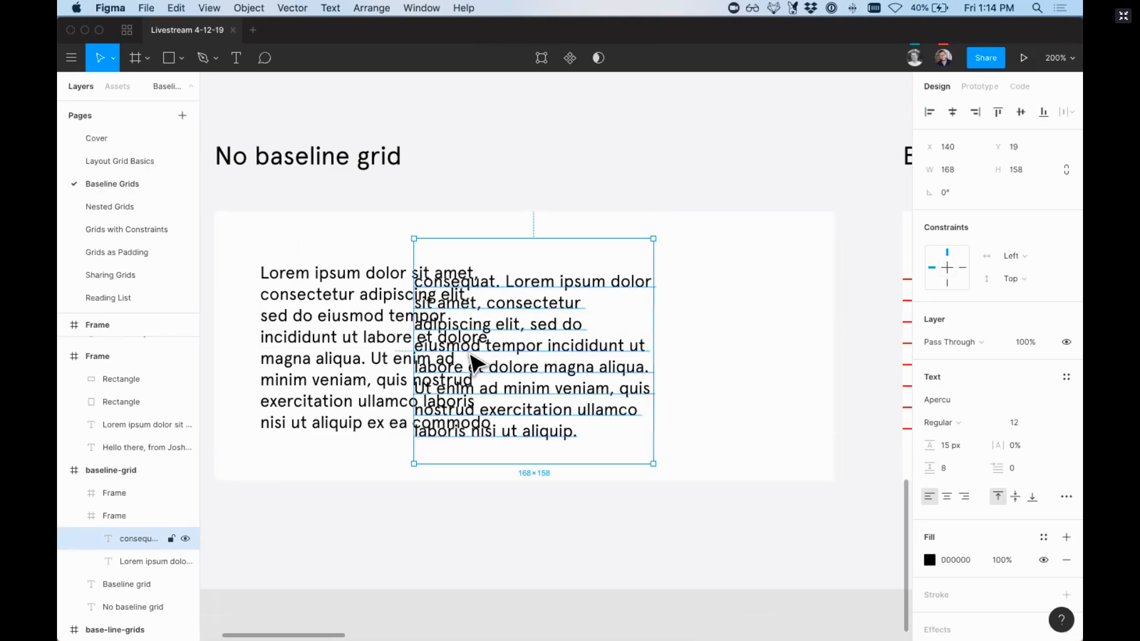
{"action": "key", "text": "super+z"}
Step: Examine the text alignment in the Baseline grid example and compare it with the line-height and baseline highlighting grid samples
{"action": "scroll", "coordinate": [473, 361], "scroll_direction": "right", "scroll_amount": 10}
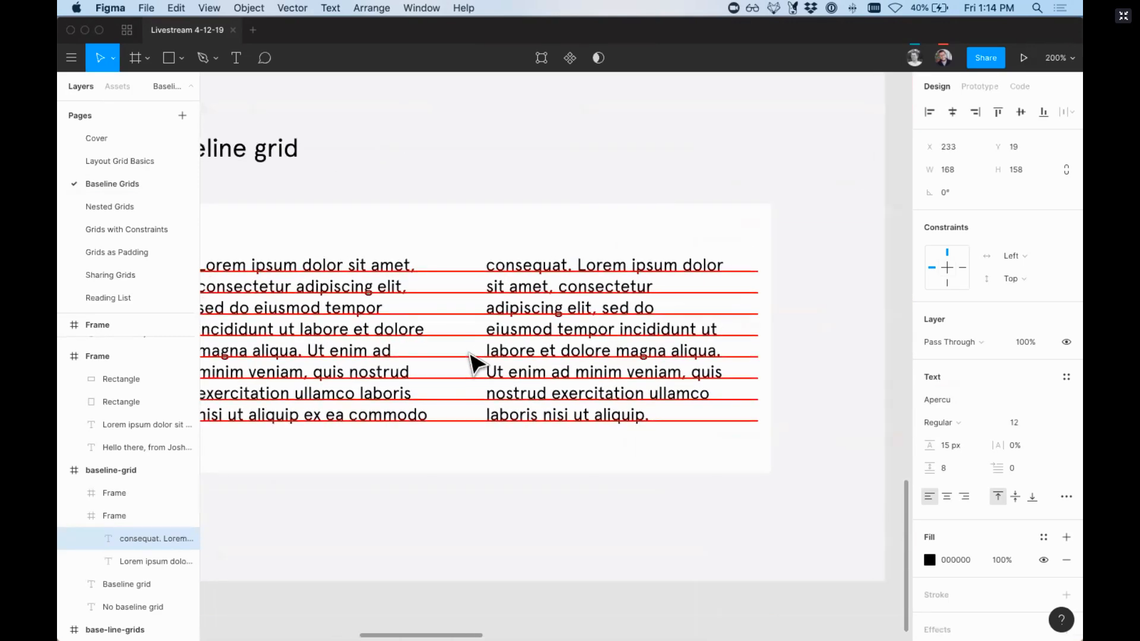
{"action": "scroll", "coordinate": [382, 287], "scroll_direction": "left", "scroll_amount": 2}
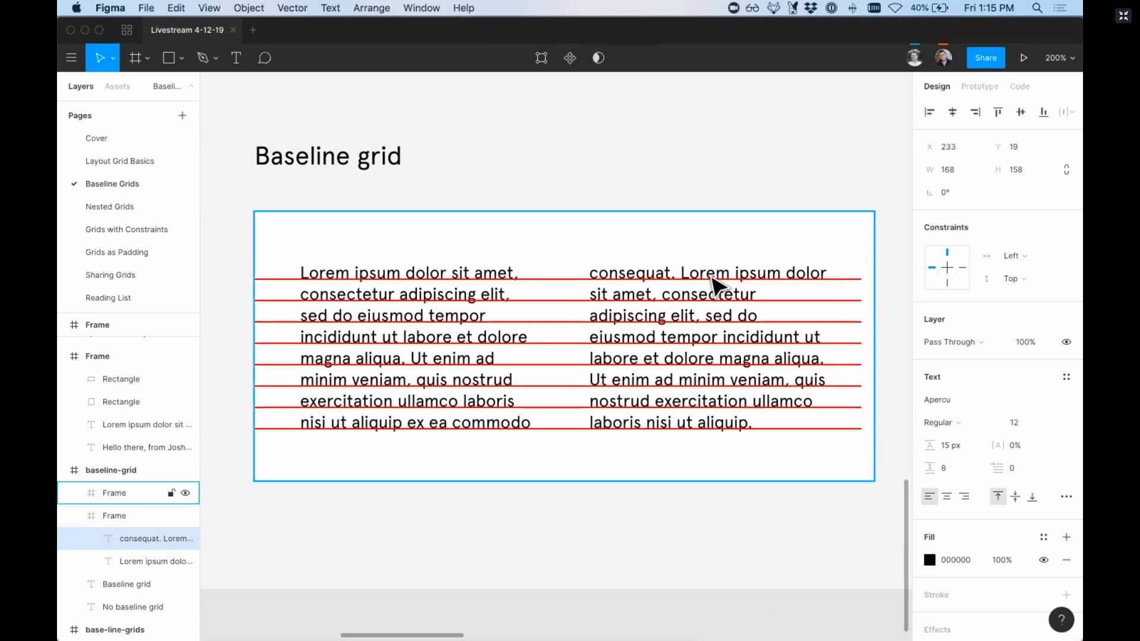
{"action": "key", "text": "shift+0"}
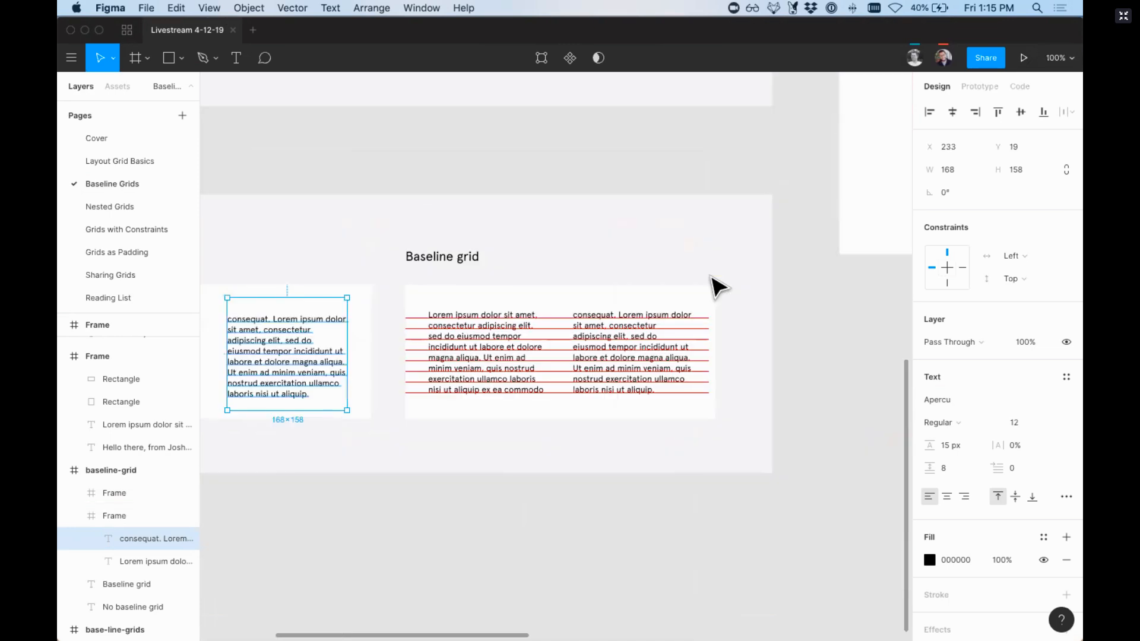
{"action": "scroll", "coordinate": [716, 286], "scroll_direction": "right", "scroll_amount": 2}
{"action": "scroll", "coordinate": [719, 287], "scroll_direction": "up", "scroll_amount": 5}
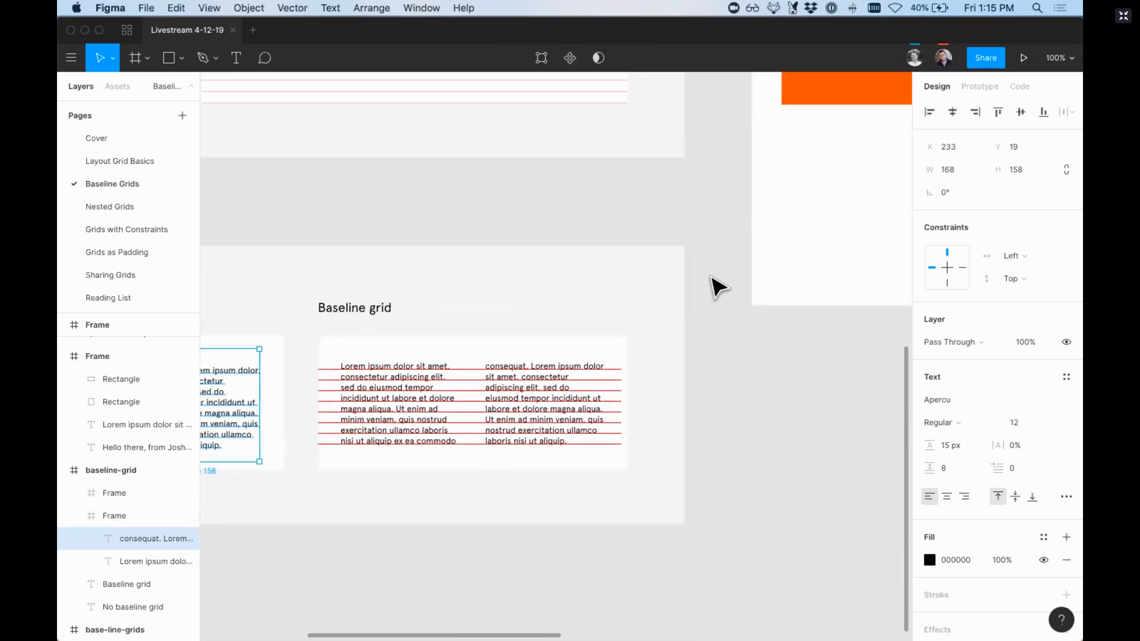
{"action": "scroll", "coordinate": [719, 287], "scroll_direction": "right", "scroll_amount": 2}
{"action": "scroll", "coordinate": [718, 288], "scroll_direction": "up", "scroll_amount": 5}
{"action": "scroll", "coordinate": [718, 287], "scroll_direction": "right", "scroll_amount": 3}
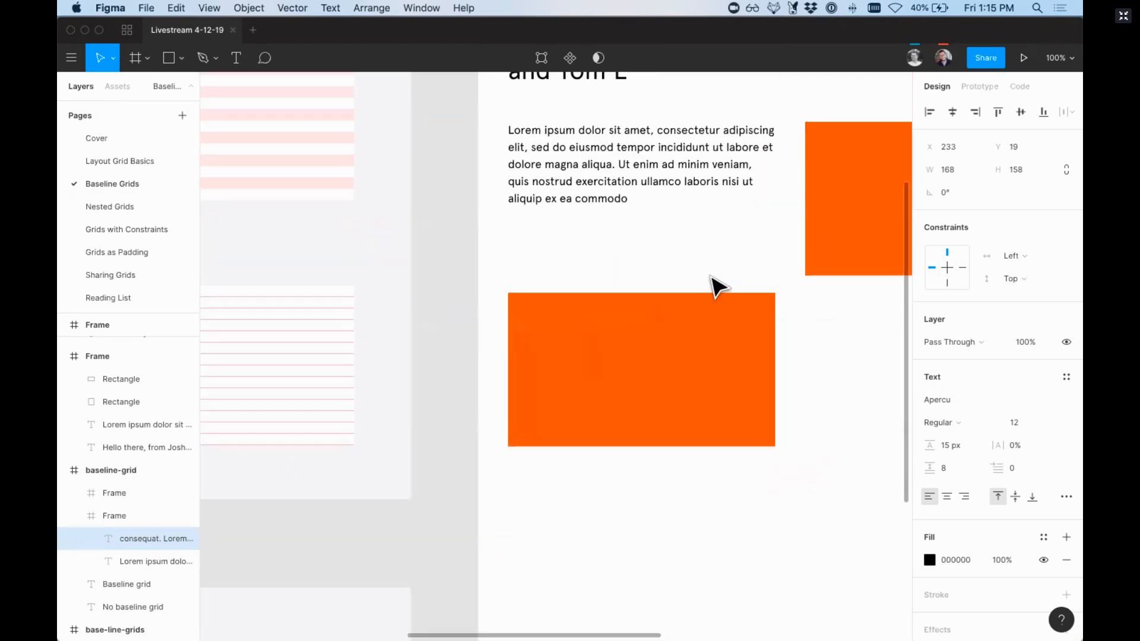
{"action": "scroll", "coordinate": [718, 287], "scroll_direction": "left", "scroll_amount": 4}
{"action": "scroll", "coordinate": [715, 286], "scroll_direction": "left", "scroll_amount": 3}
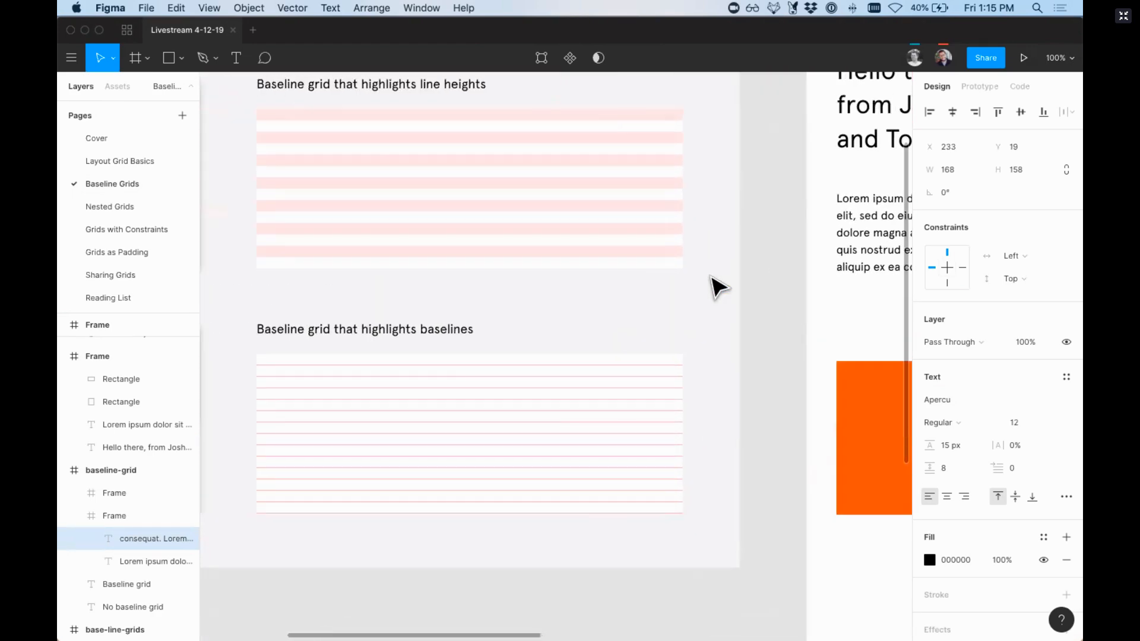
{"action": "scroll", "coordinate": [505, 318], "scroll_direction": "down", "scroll_amount": 5}
{"action": "scroll", "coordinate": [500, 307], "scroll_direction": "down", "scroll_amount": 2}
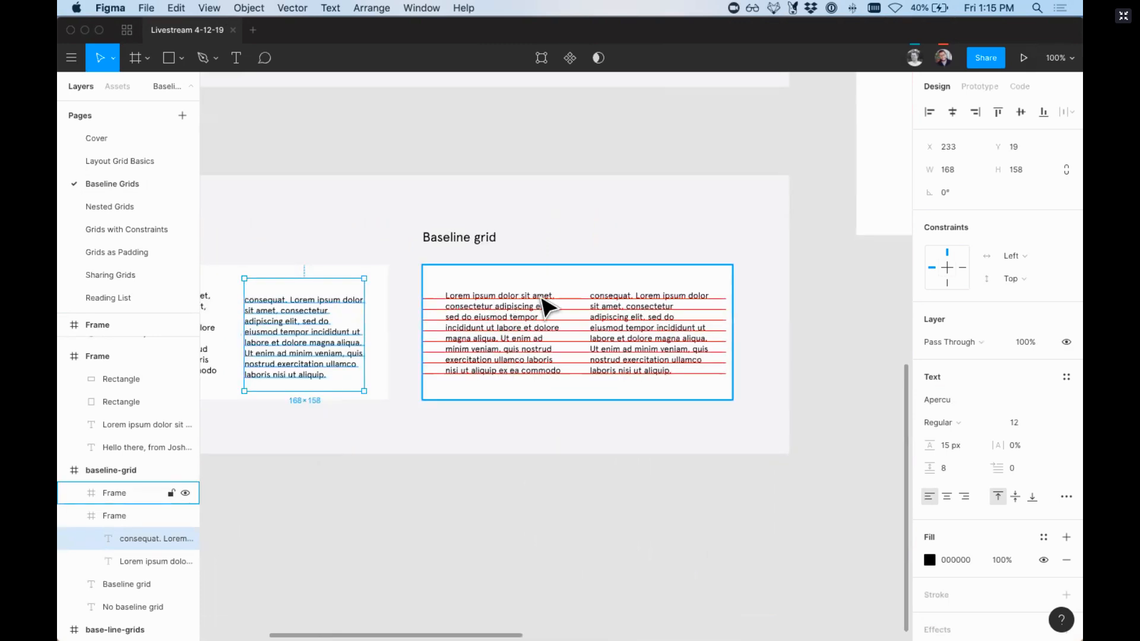
Step: Select the frame under the Highlights baselines heading and turn on the display of layout grids
{"action": "scroll", "coordinate": [549, 319], "scroll_direction": "up", "scroll_amount": 2}
{"action": "scroll", "coordinate": [549, 318], "scroll_direction": "right", "scroll_amount": 1}
{"action": "scroll", "coordinate": [549, 319], "scroll_direction": "right", "scroll_amount": 3}
{"action": "scroll", "coordinate": [549, 318], "scroll_direction": "up", "scroll_amount": 1}
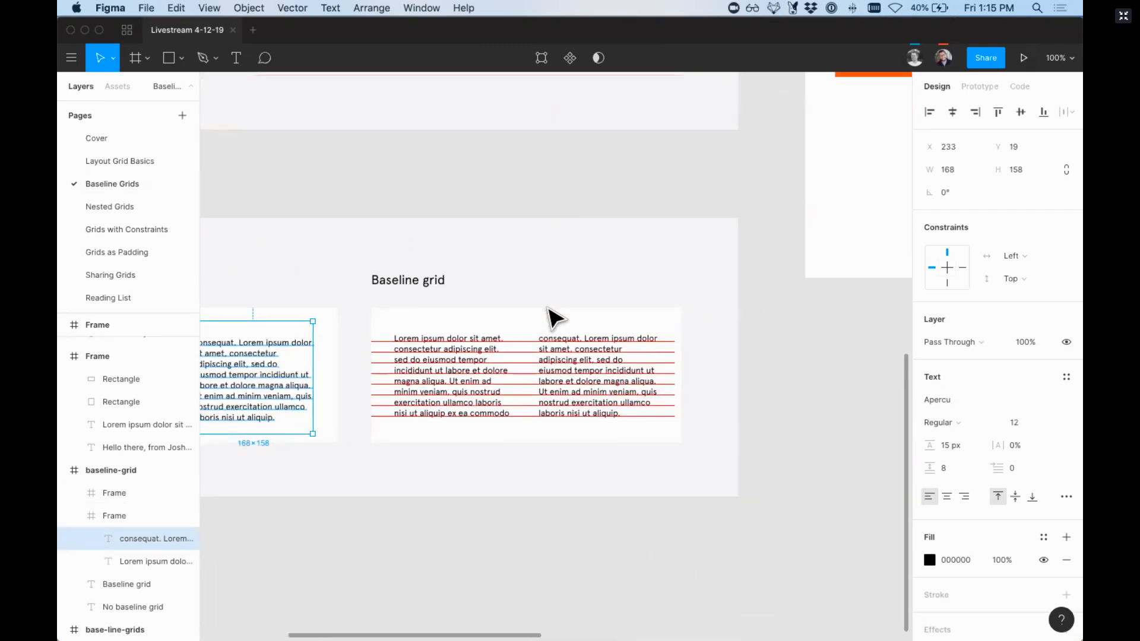
{"action": "scroll", "coordinate": [548, 347], "scroll_direction": "up", "scroll_amount": 3}
{"action": "scroll", "coordinate": [547, 348], "scroll_direction": "right", "scroll_amount": 3}
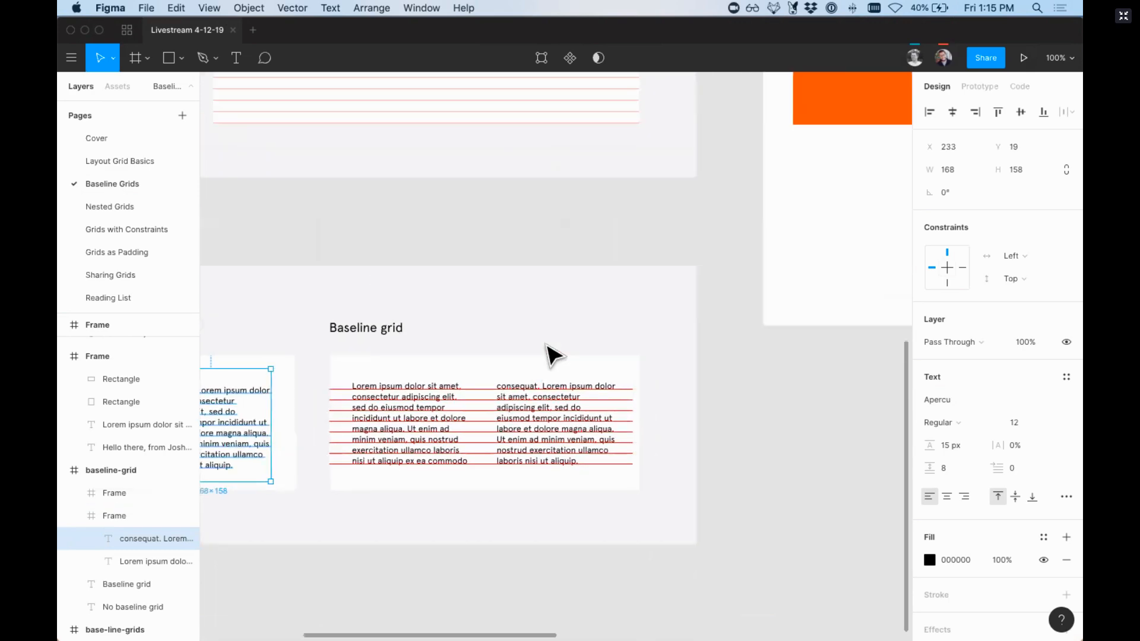
{"action": "scroll", "coordinate": [545, 344], "scroll_direction": "right", "scroll_amount": 15}
{"action": "scroll", "coordinate": [545, 344], "scroll_direction": "up", "scroll_amount": 9}
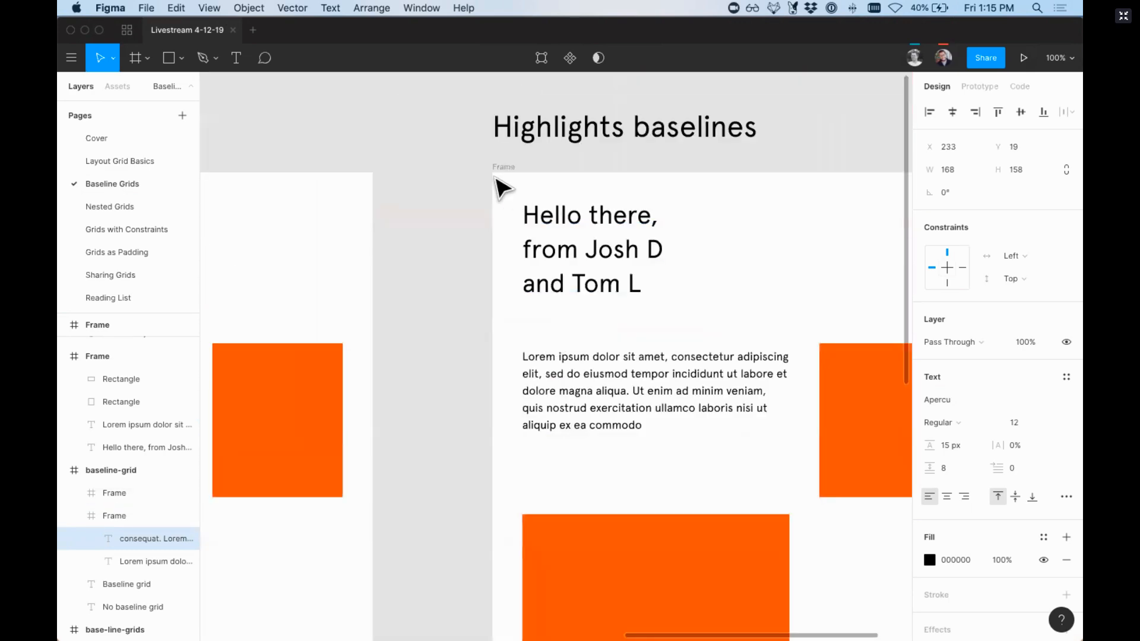
{"action": "left_click", "coordinate": [501, 170]}
{"action": "key", "text": "ctrl+g"}
{"action": "key", "text": "z"}
{"action": "left_click_drag", "start_coordinate": [472, 151], "coordinate": [605, 280]}
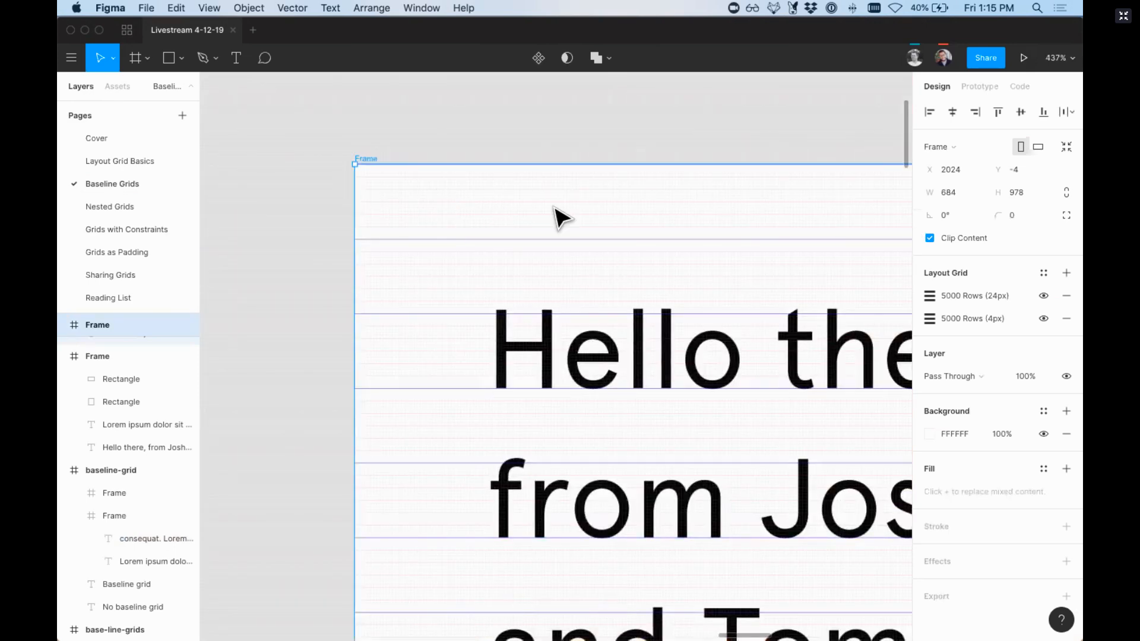
Step: Turn off the Pixel Grid display so that only the frame's row grids overlay the heading text
{"action": "left_click", "coordinate": [1053, 59]}
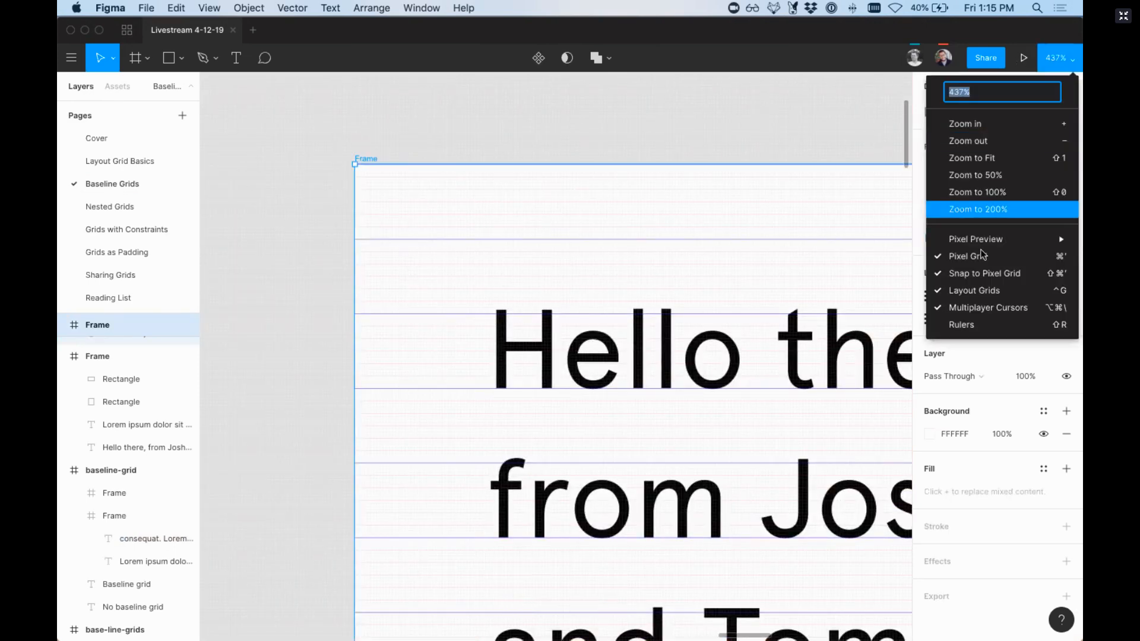
{"action": "left_click", "coordinate": [965, 255]}
{"action": "key", "text": "super+plus"}
{"action": "scroll", "coordinate": [532, 166], "scroll_direction": "left", "scroll_amount": 4}
{"action": "scroll", "coordinate": [532, 167], "scroll_direction": "up", "scroll_amount": 2}
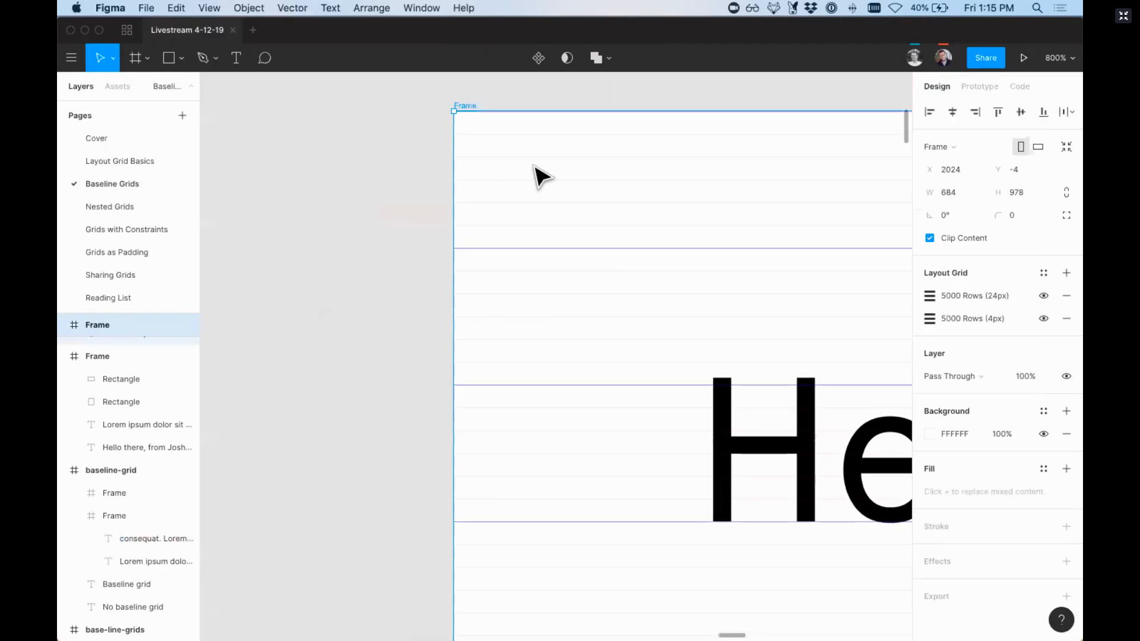
Step: Examine how the heading and paragraph in the Highlights baselines frame sit on the 24 px and 4 px row grids
{"action": "scroll", "coordinate": [529, 166], "scroll_direction": "right", "scroll_amount": 1}
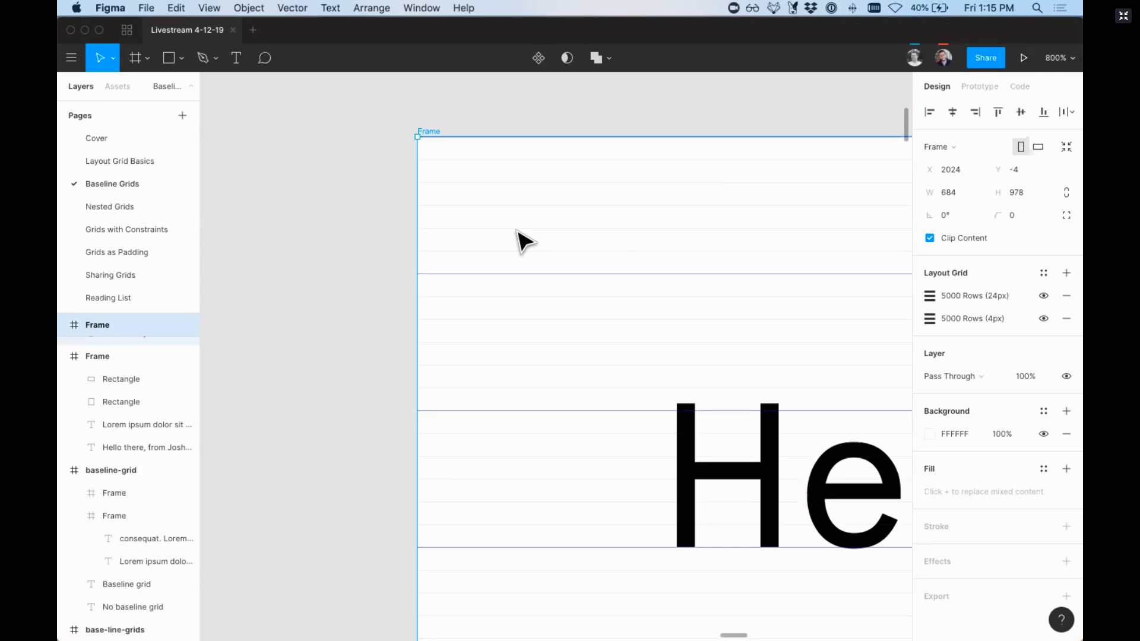
{"action": "key", "text": "super+minus"}
{"action": "key", "text": "super+minus"}
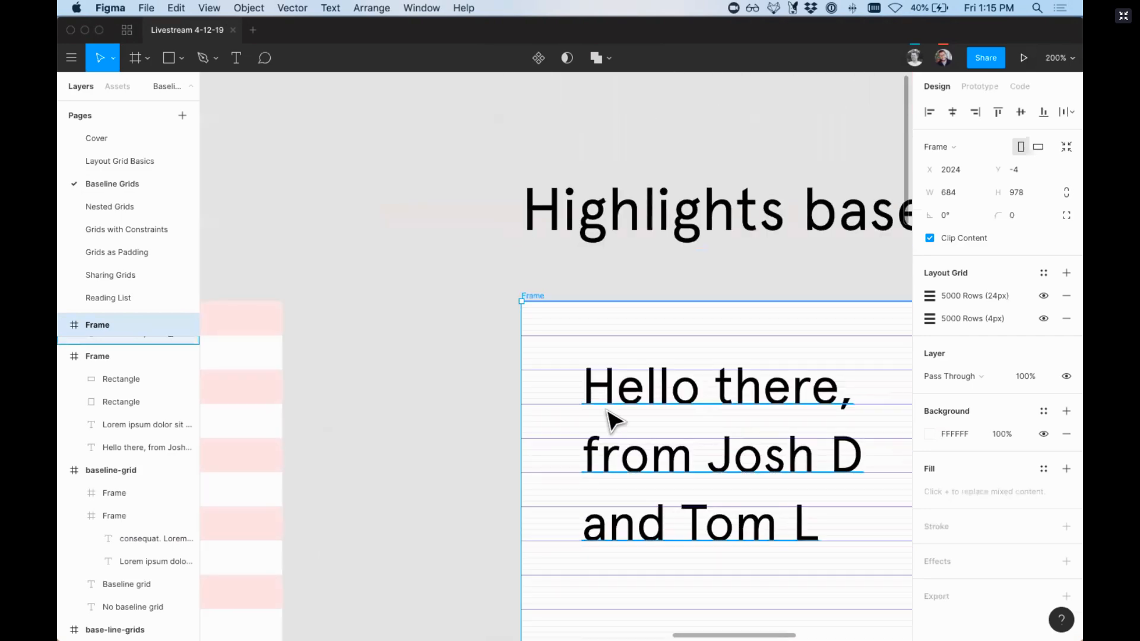
{"action": "scroll", "coordinate": [608, 416], "scroll_direction": "down", "scroll_amount": 5}
{"action": "scroll", "coordinate": [600, 431], "scroll_direction": "right", "scroll_amount": 3}
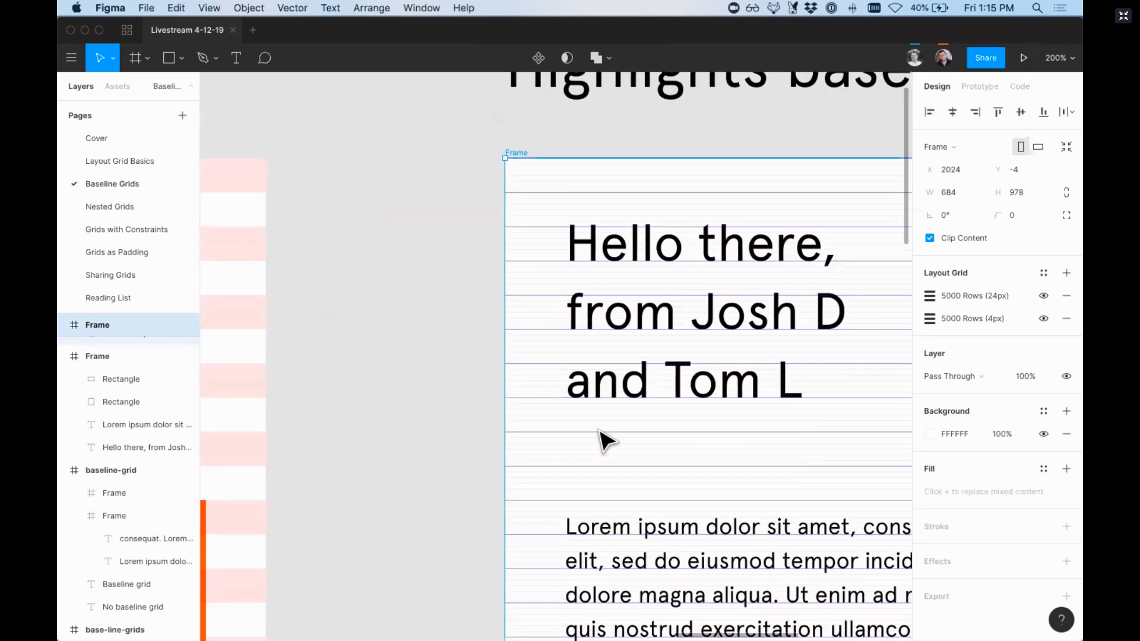
{"action": "key", "text": "super+minus"}
{"action": "scroll", "coordinate": [601, 434], "scroll_direction": "down", "scroll_amount": 3}
{"action": "scroll", "coordinate": [601, 435], "scroll_direction": "right", "scroll_amount": 3}
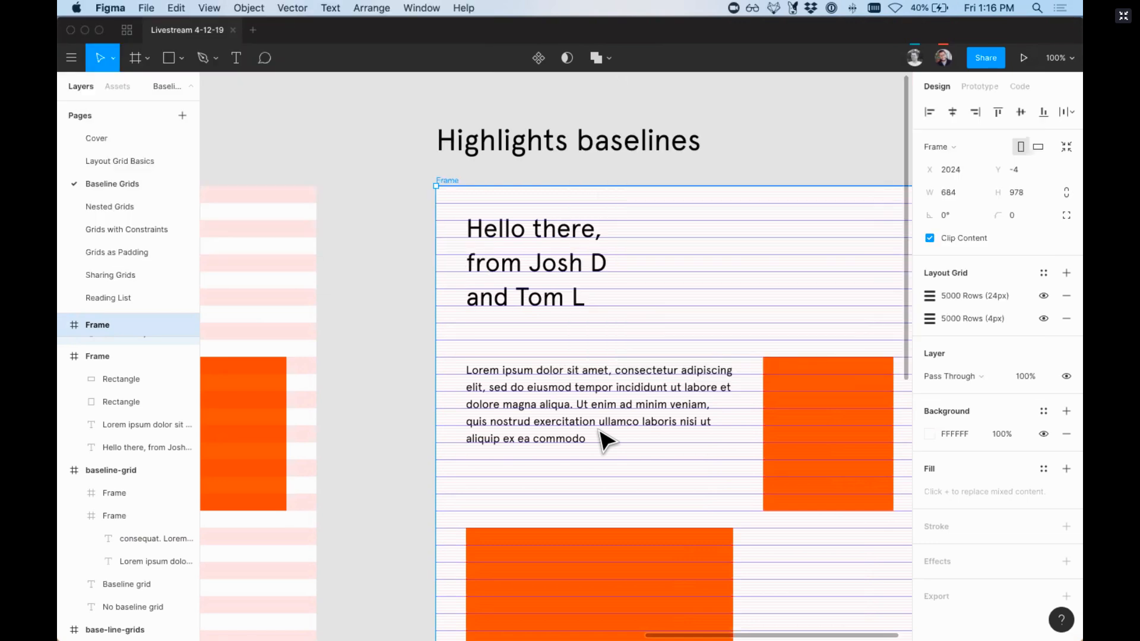
Step: Draw a 48 px high rectangle in the empty area beside the heading, along the row grid lines, and widen it to 162 px
{"action": "key", "text": "z"}
{"action": "left_click_drag", "start_coordinate": [711, 239], "coordinate": [837, 322]}
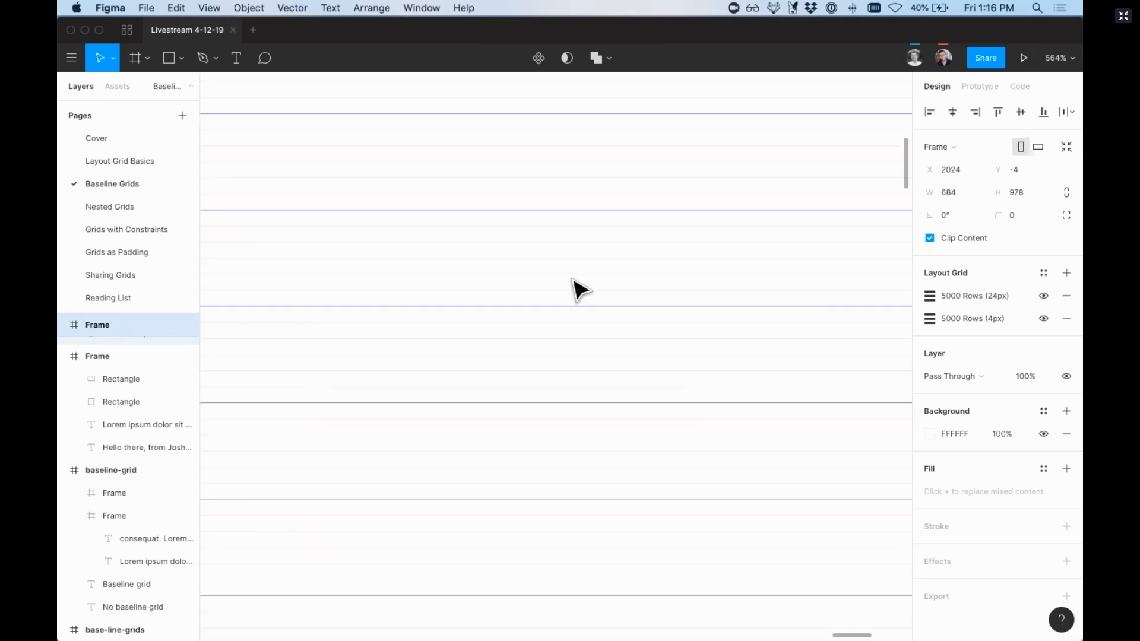
{"action": "key", "text": "r"}
{"action": "left_click_drag", "start_coordinate": [525, 209], "coordinate": [784, 400]}
{"action": "key", "text": "shift+0"}
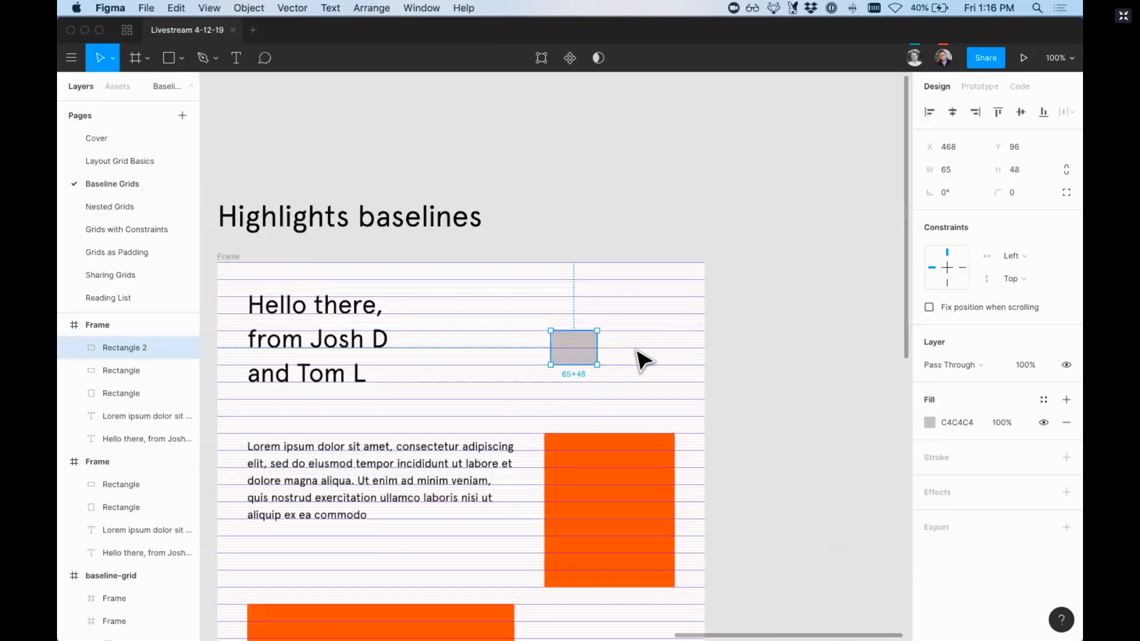
{"action": "left_click_drag", "start_coordinate": [601, 349], "coordinate": [666, 349]}
{"action": "key", "text": "super+equal"}
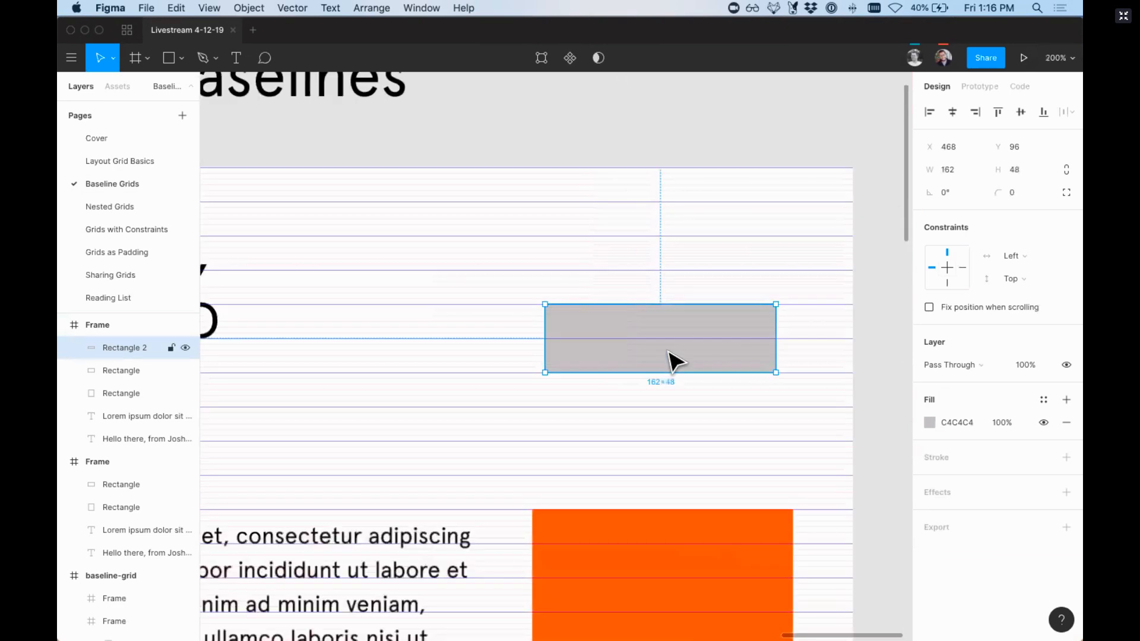
Step: Add a text layer reading "Type" on the grey rectangle
{"action": "key", "text": "t"}
{"action": "left_click", "coordinate": [615, 352]}
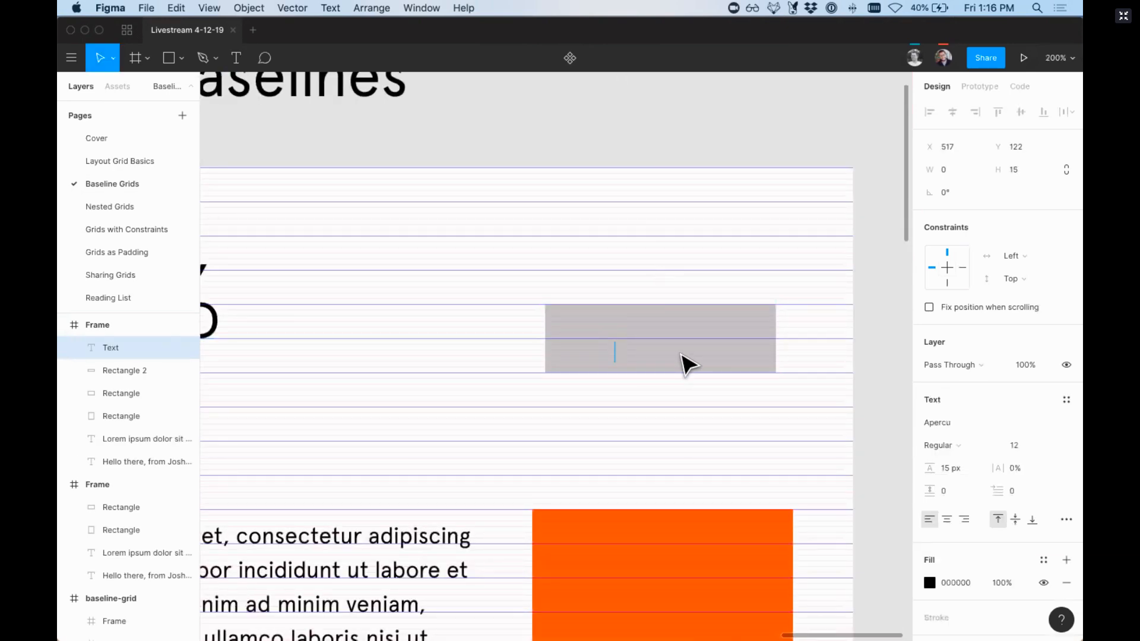
{"action": "type", "text": "ype"}
{"action": "key", "text": "Escape"}
Step: Set the Type text's font size to 16 and its line height to 24 px
{"action": "left_click", "coordinate": [1019, 446]}
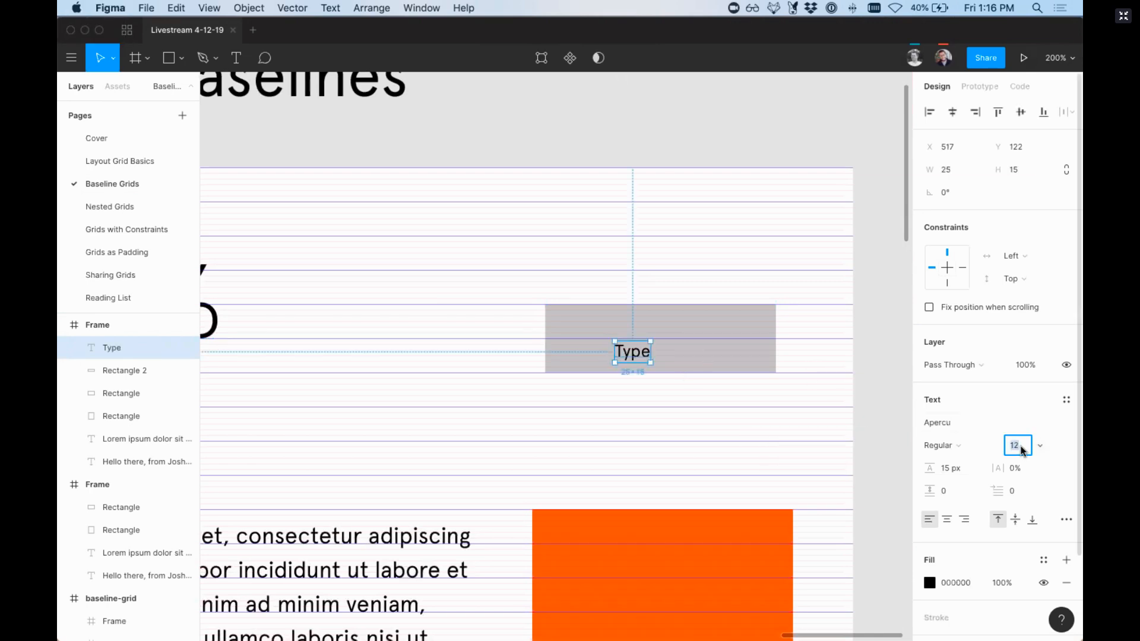
{"action": "type", "text": "16"}
{"action": "key", "text": "Return"}
{"action": "left_click", "coordinate": [957, 469]}
{"action": "type", "text": "24"}
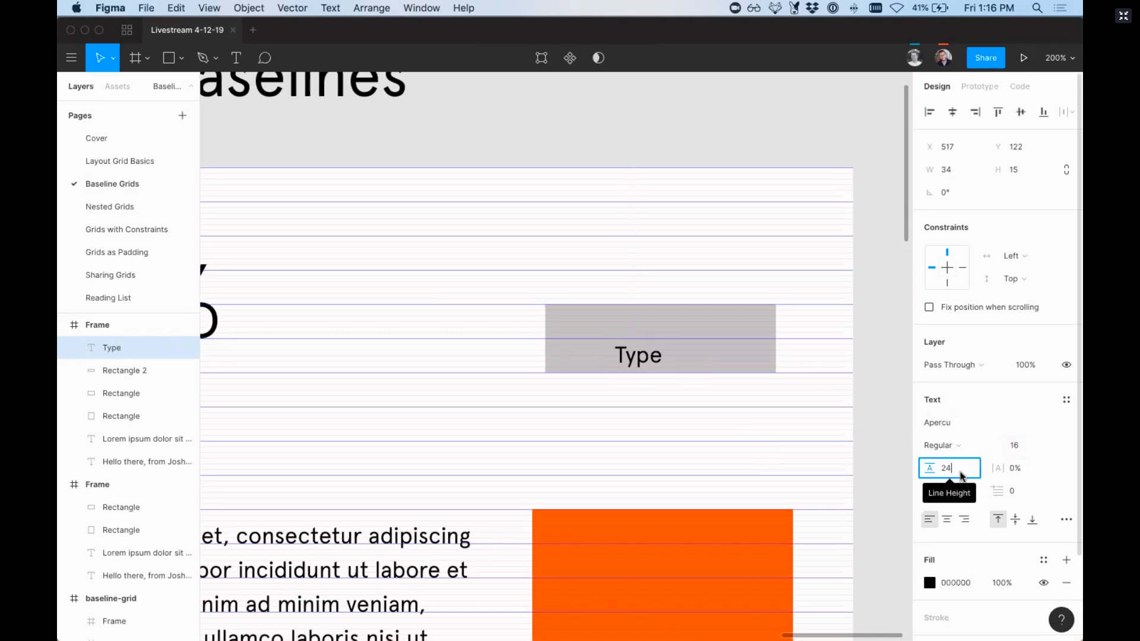
{"action": "key", "text": "Return"}
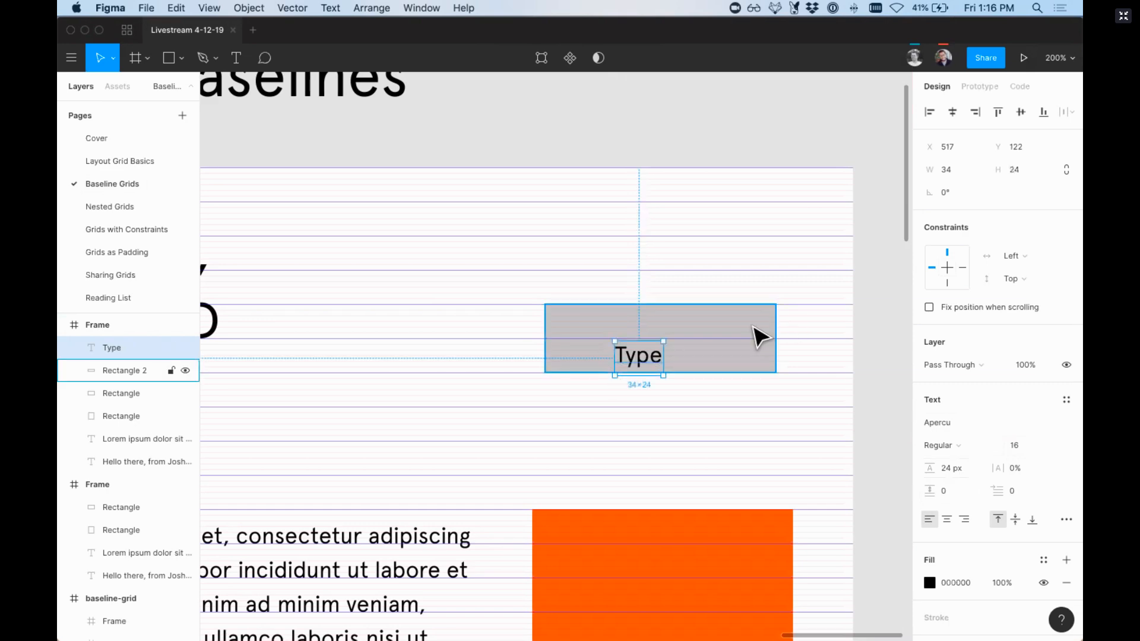
Step: Align the Type text and the grey rectangle on their vertical centres
{"action": "left_click", "coordinate": [758, 333], "text": "shift"}
{"action": "left_click", "coordinate": [1021, 113]}
{"action": "left_click", "coordinate": [570, 282]}
Step: Nudge the grey rectangle and its text up 1 px together onto the grid line, and check the text's spacing inside the rectangle
{"action": "key", "text": "z"}
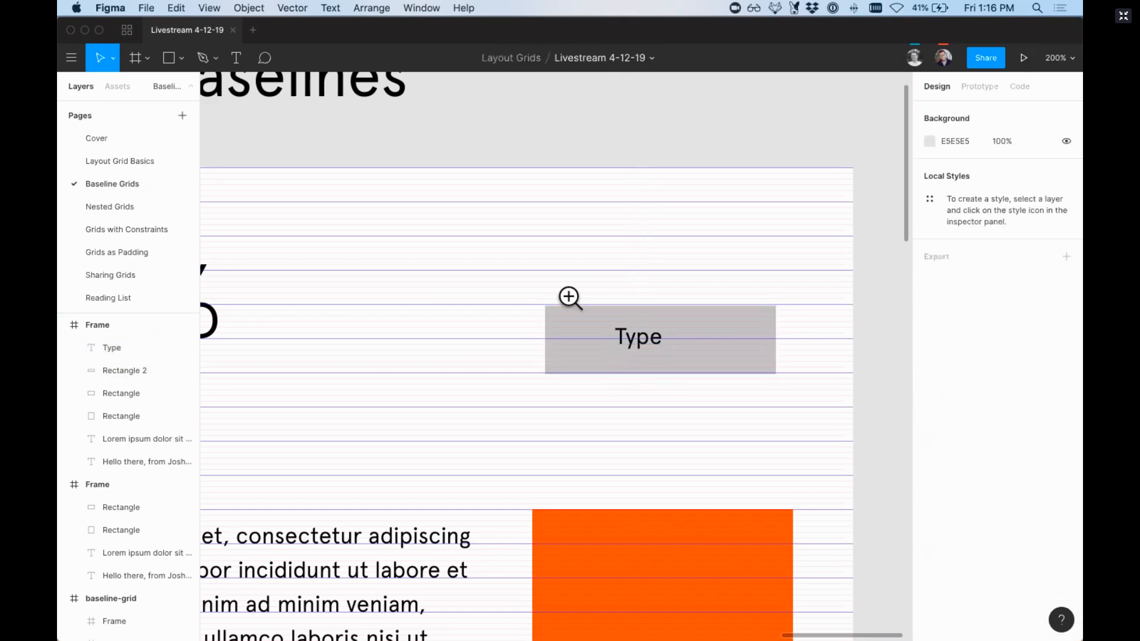
{"action": "left_click_drag", "start_coordinate": [568, 298], "coordinate": [698, 392]}
{"action": "left_click", "coordinate": [606, 324]}
{"action": "left_click", "coordinate": [595, 237], "text": "shift"}
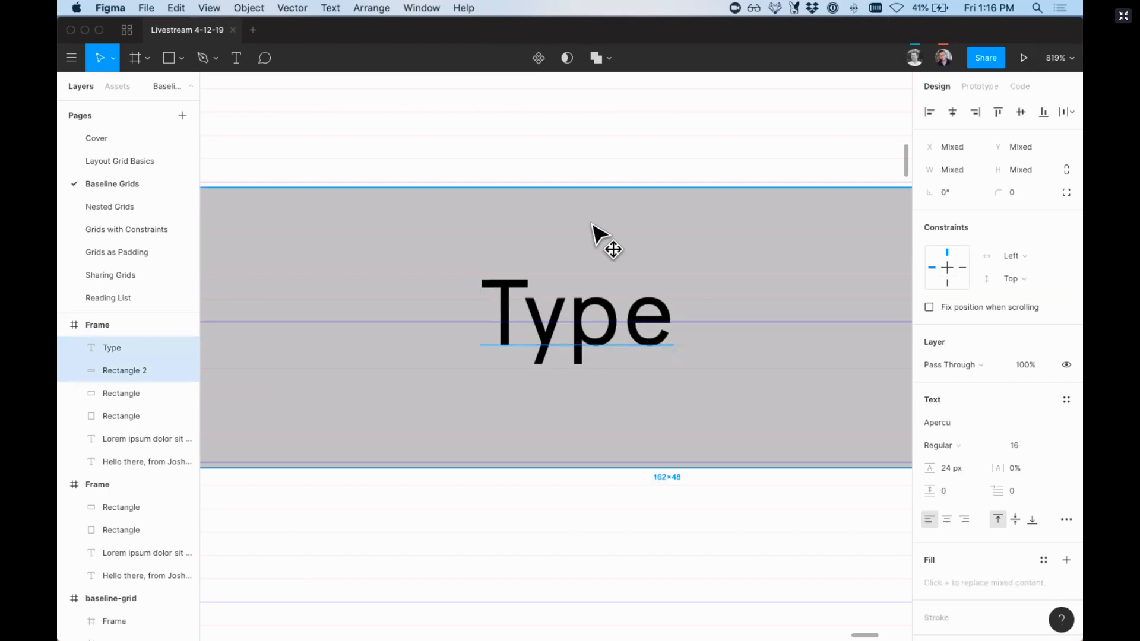
{"action": "key", "text": "Up"}
{"action": "left_click", "coordinate": [562, 325]}
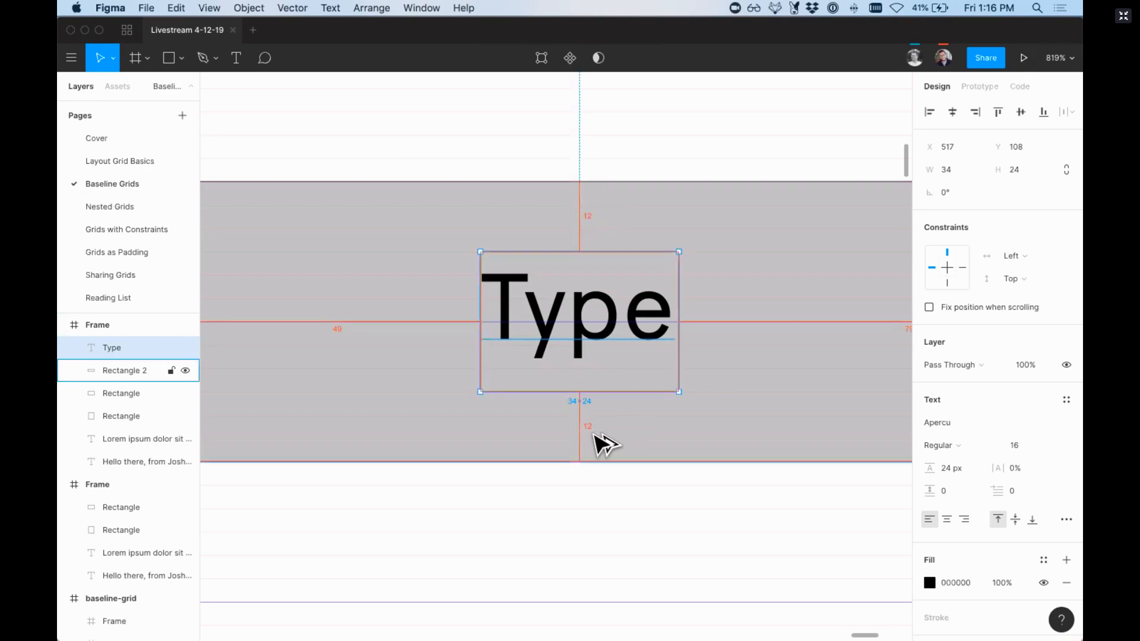
Step: Duplicate the grey rectangle with its Type text into the space between the heading and the original
{"action": "key", "text": "minus"}
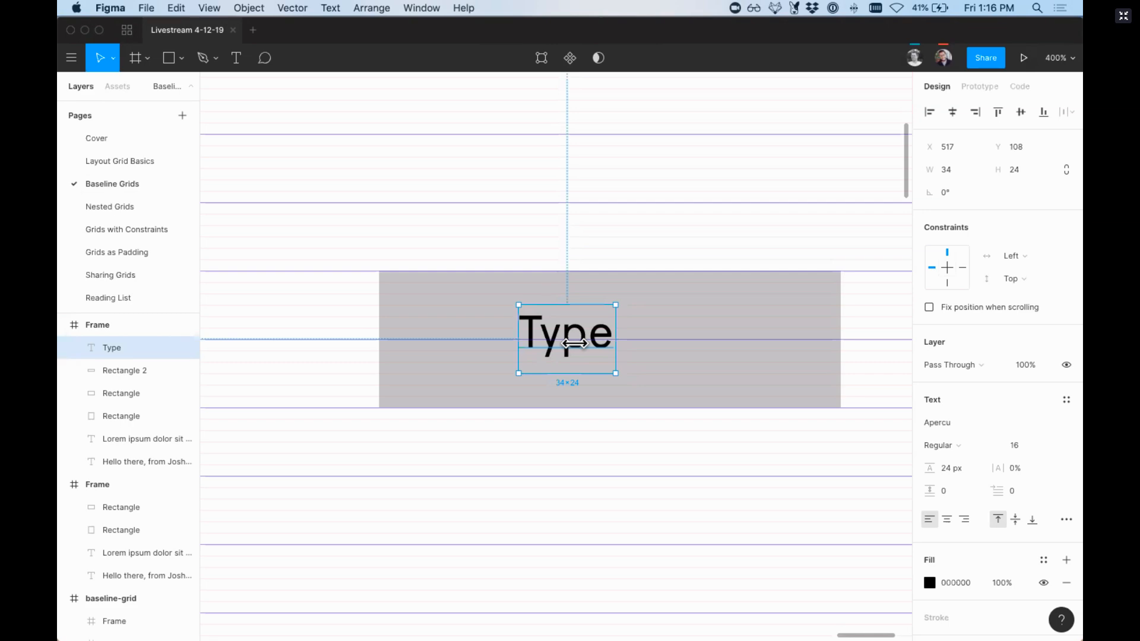
{"action": "key", "text": "minus"}
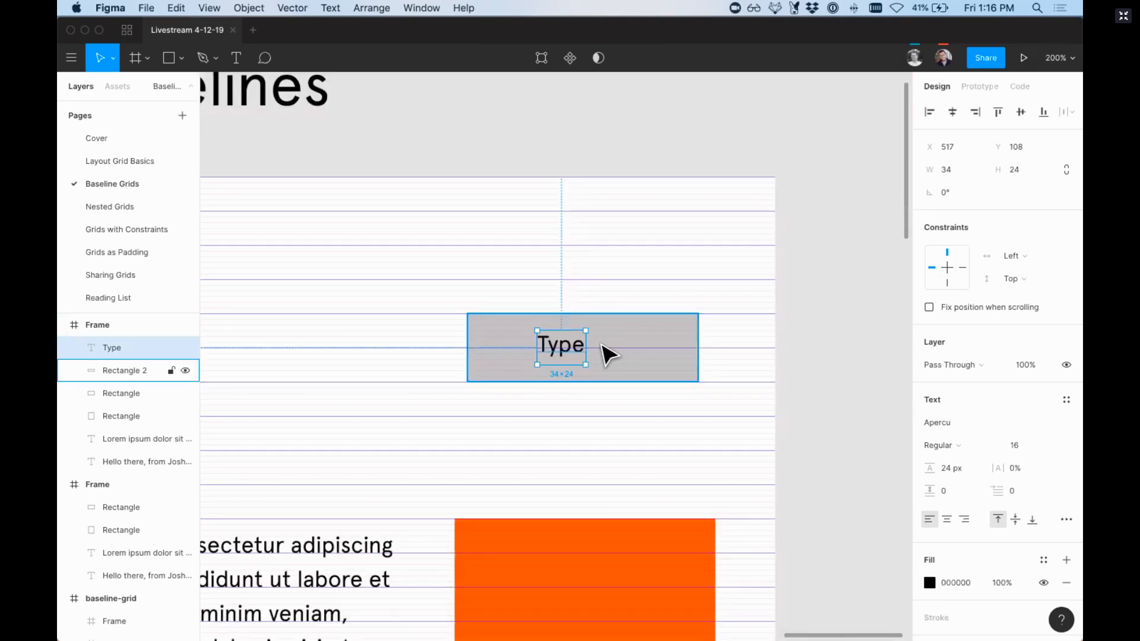
{"action": "left_click", "coordinate": [629, 350], "text": "shift"}
{"action": "left_click_drag", "start_coordinate": [690, 347], "coordinate": [466, 349], "text": "alt"}
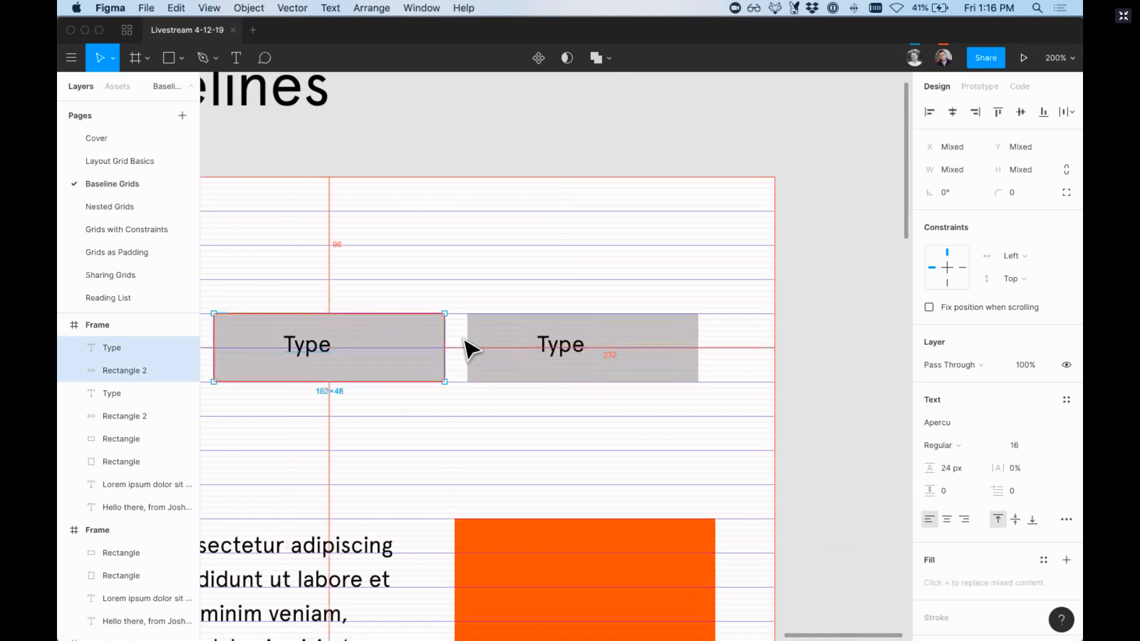
Step: Open the Nudge Amount preferences, look at the small and big nudge values, and close the dialog
{"action": "scroll", "coordinate": [482, 347], "scroll_direction": "left", "scroll_amount": 3}
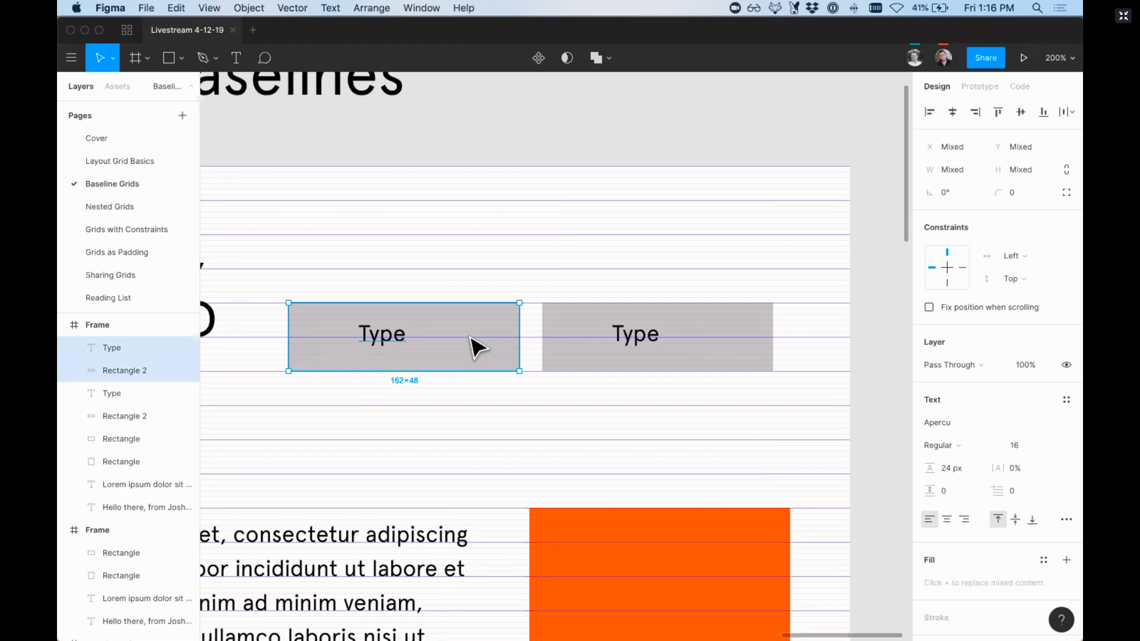
{"action": "key", "text": "shift+0"}
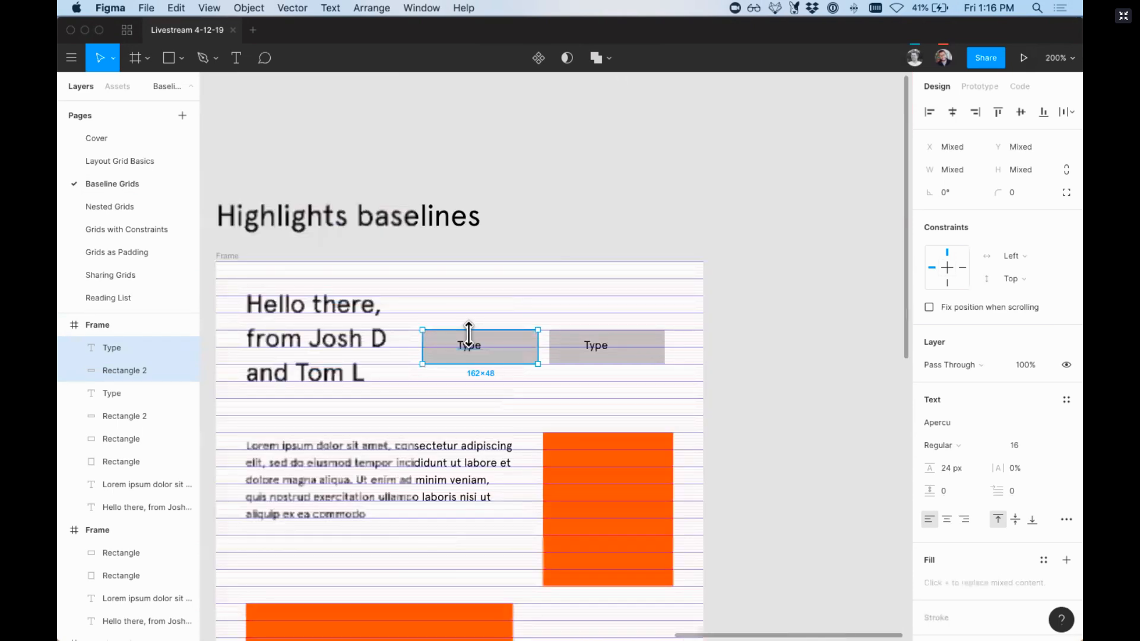
{"action": "scroll", "coordinate": [478, 347], "scroll_direction": "left", "scroll_amount": 3}
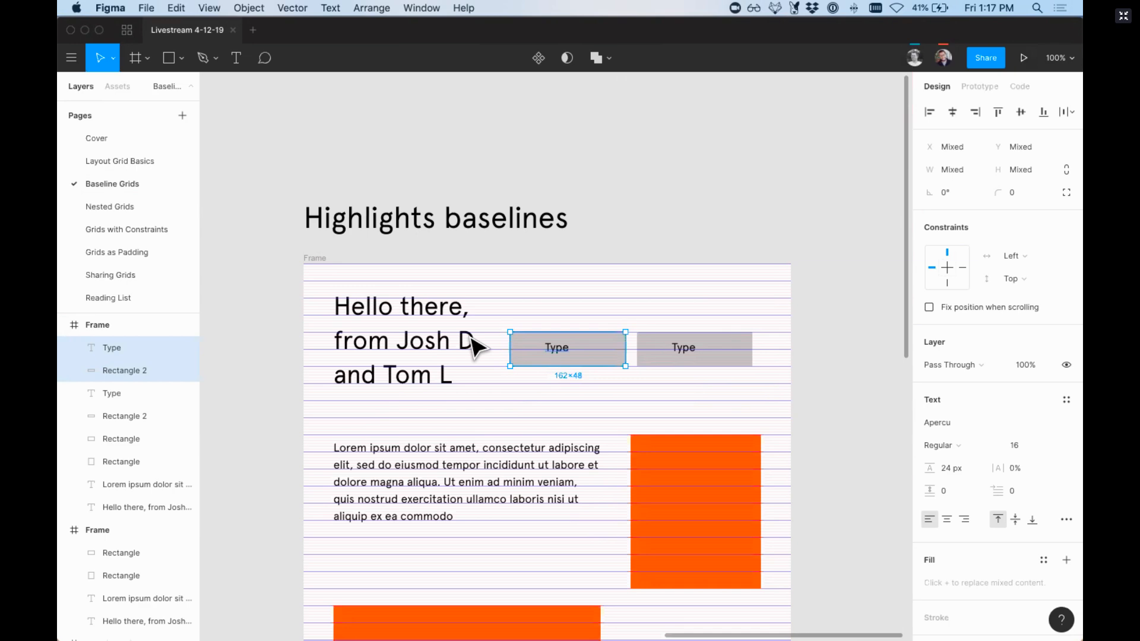
{"action": "left_click", "coordinate": [76, 62]}
{"action": "mouse_move", "coordinate": [123, 264]}
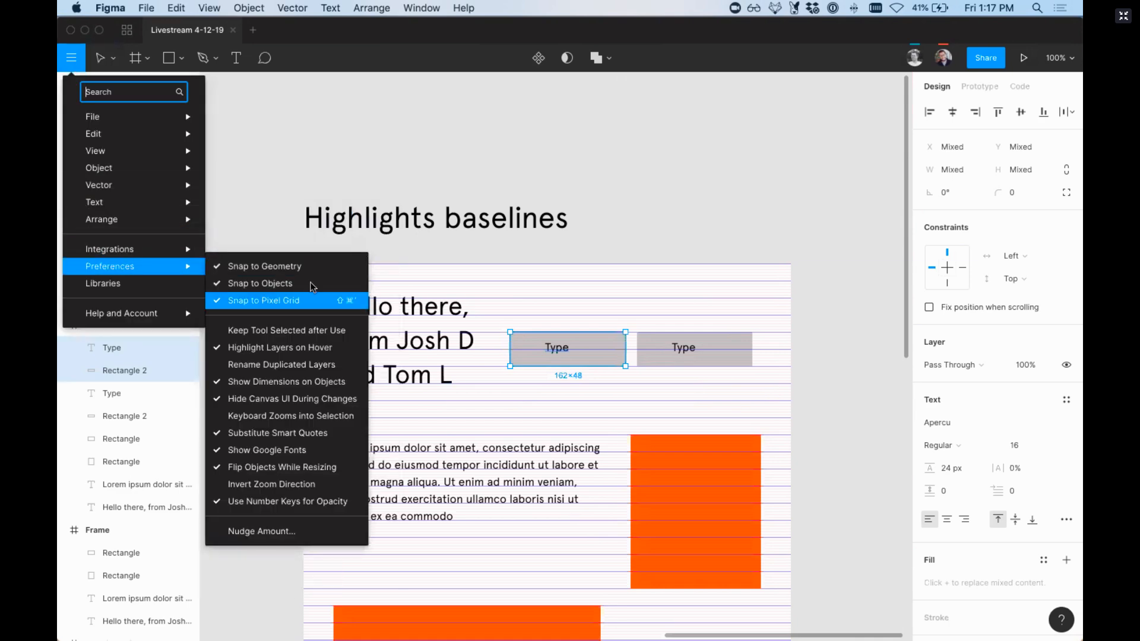
{"action": "left_click", "coordinate": [270, 530]}
{"action": "left_click", "coordinate": [635, 317]}
{"action": "left_click", "coordinate": [534, 312]}
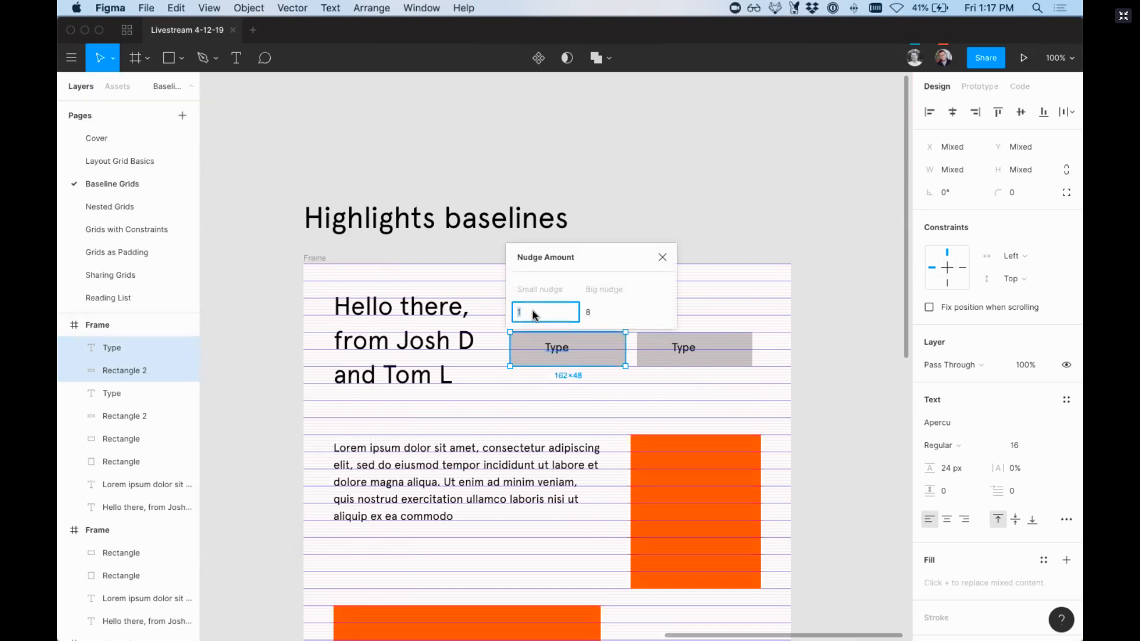
{"action": "left_click", "coordinate": [591, 316]}
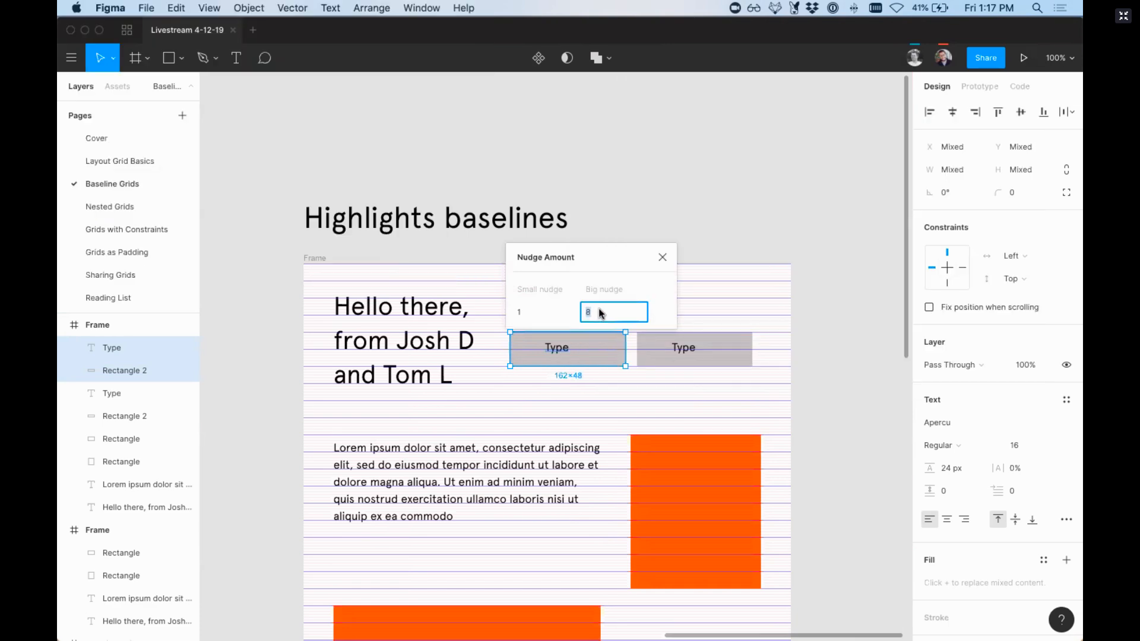
{"action": "left_click", "coordinate": [663, 259]}
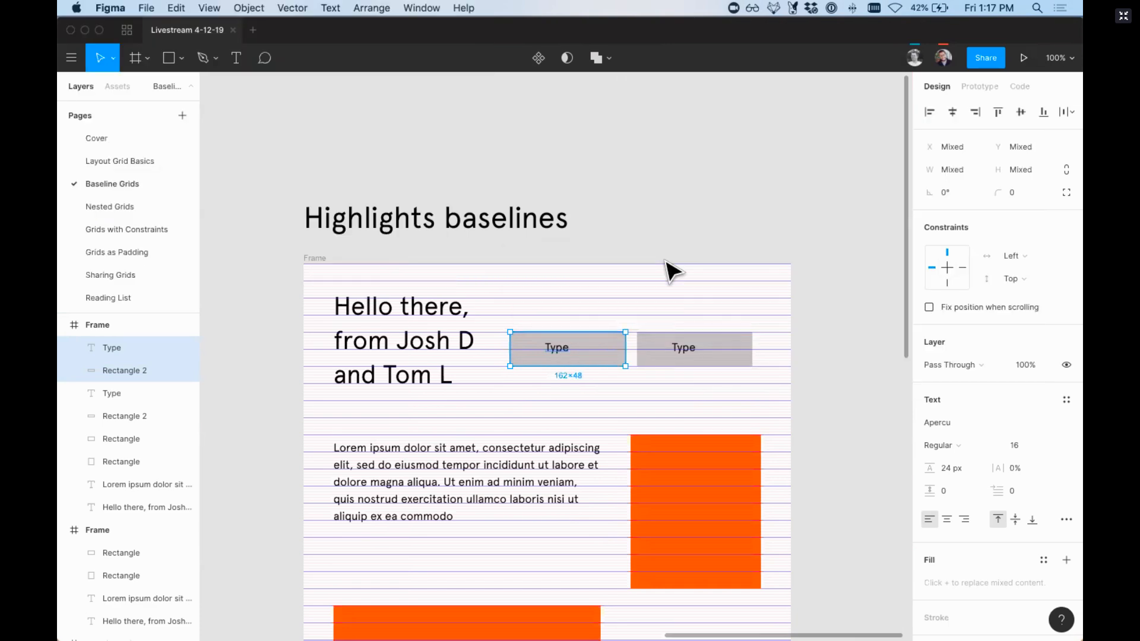
Step: Duplicate the original grey rectangle directly below itself and shift the copy down by one big nudge of 8 px
{"action": "scroll", "coordinate": [665, 260], "scroll_direction": "right", "scroll_amount": 1}
{"action": "key", "text": "super+plus"}
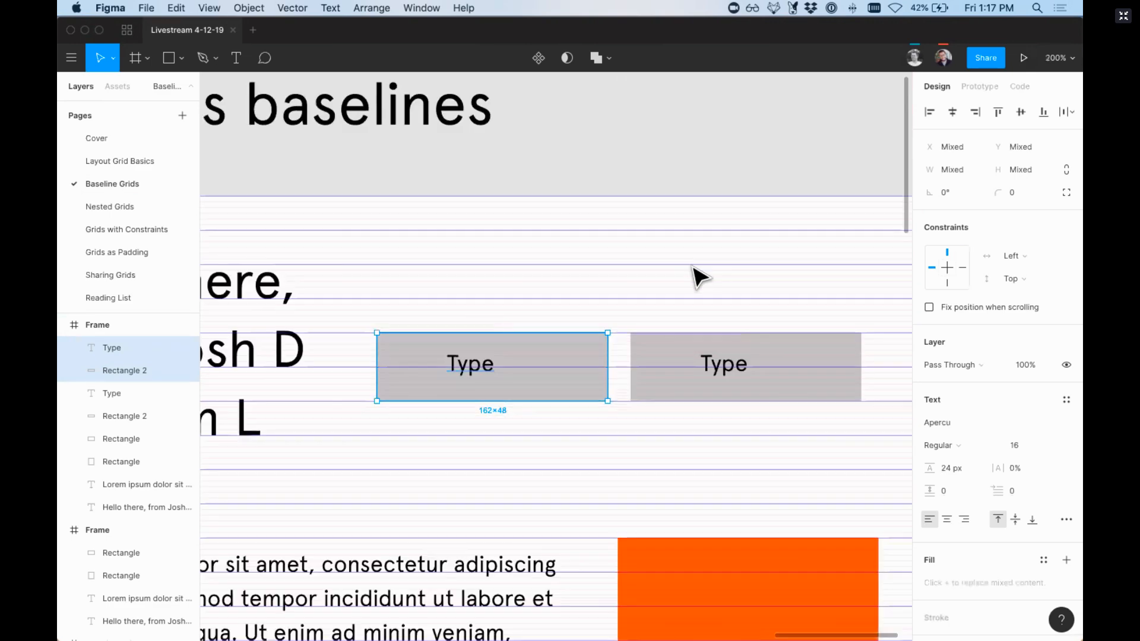
{"action": "scroll", "coordinate": [772, 283], "scroll_direction": "right", "scroll_amount": 2}
{"action": "left_click", "coordinate": [540, 391]}
{"action": "left_click_drag", "start_coordinate": [542, 399], "coordinate": [545, 469]}
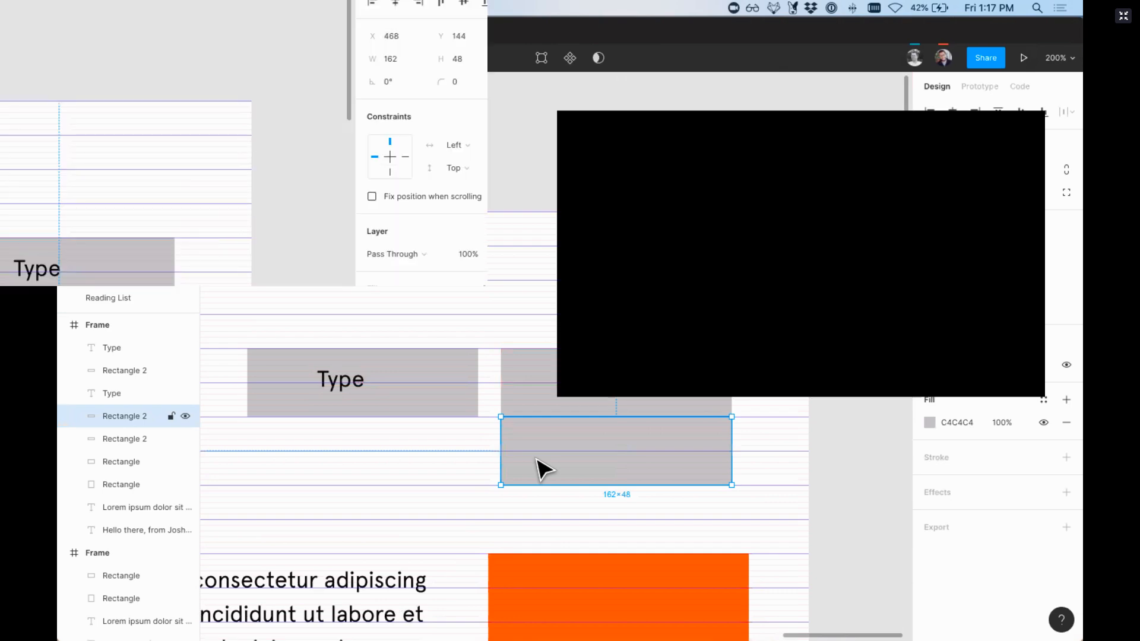
{"action": "key", "text": "shift+Down"}
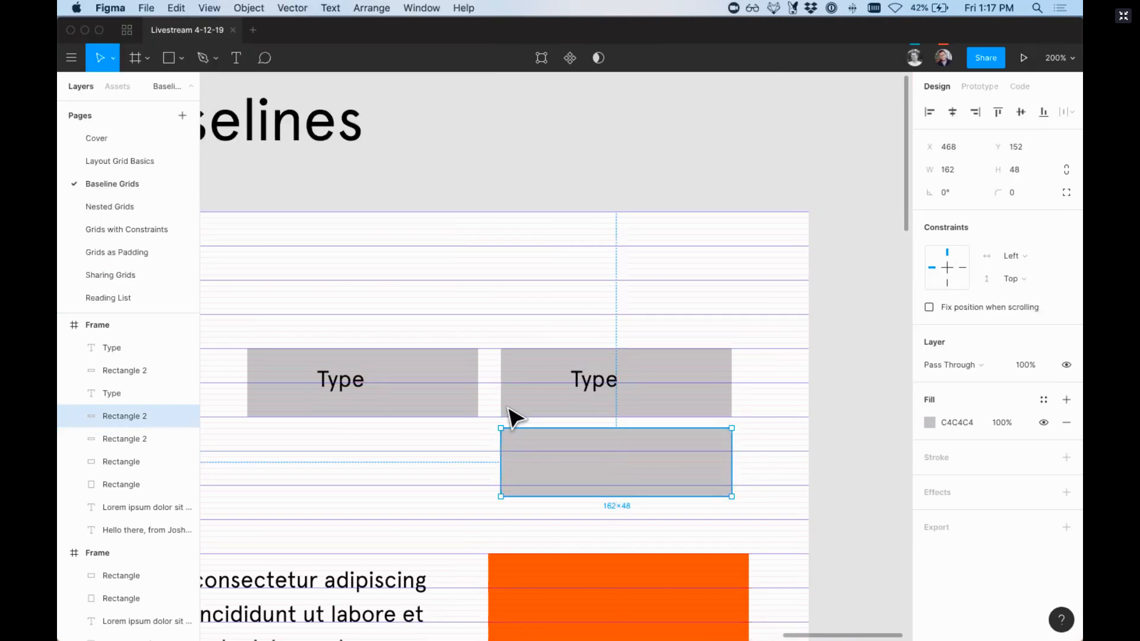
Step: Inspect the gap between the stacked rectangles up close, and remove the lower duplicate
{"action": "left_click_drag", "start_coordinate": [485, 404], "coordinate": [524, 451]}
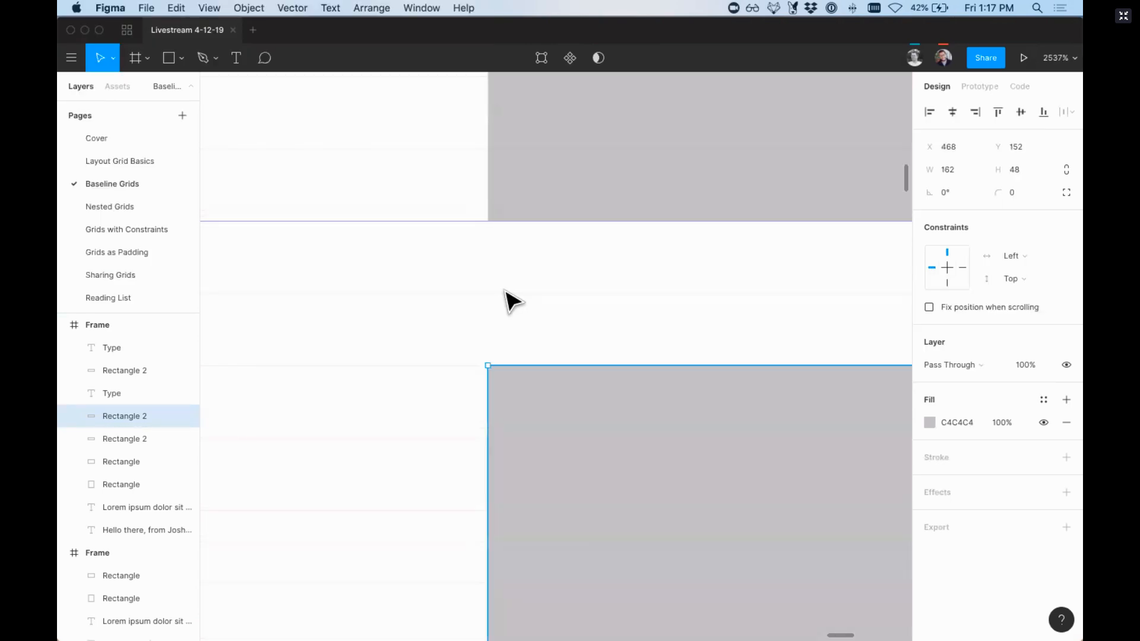
{"action": "key", "text": "super+minus"}
{"action": "key", "text": "super+minus"}
{"action": "key", "text": "super+minus"}
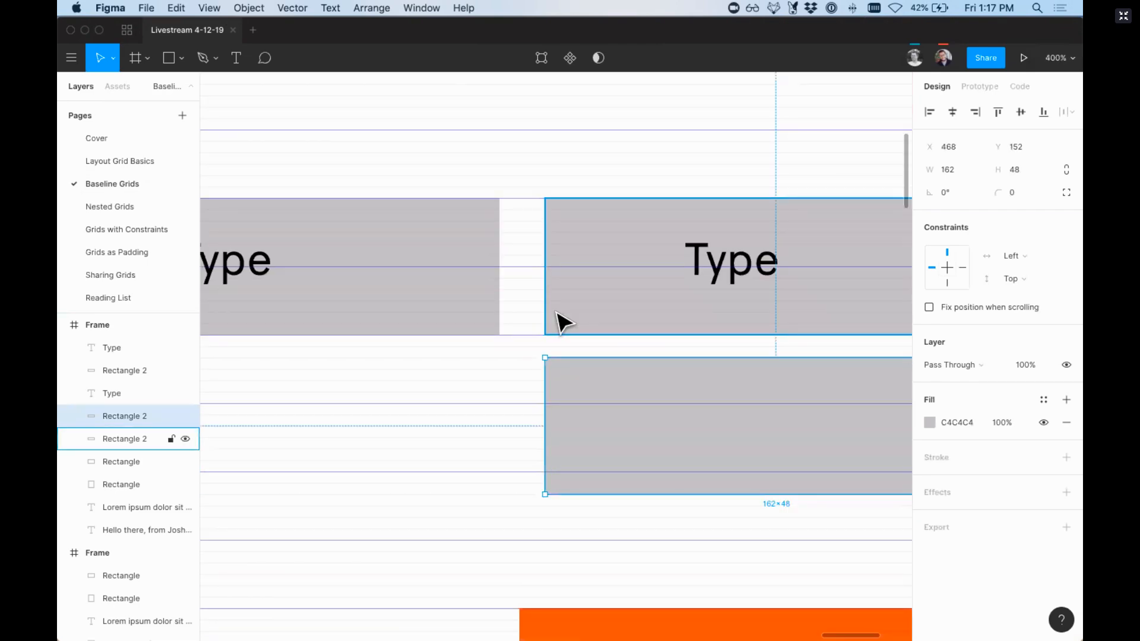
{"action": "key", "text": "super+minus"}
{"action": "key", "text": "Escape"}
{"action": "key", "text": "super+minus"}
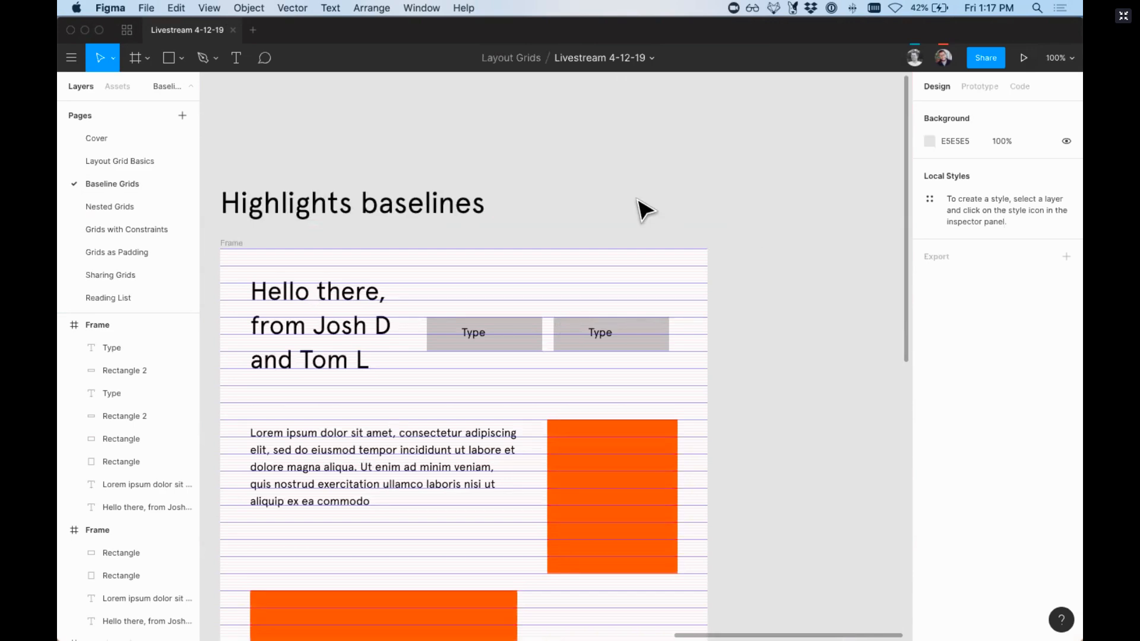
Step: Place a copy of the Type text on the empty canvas beside the Highlights baselines frame
{"action": "key", "text": "t"}
{"action": "key", "text": "v"}
{"action": "left_click", "coordinate": [602, 337]}
{"action": "left_click_drag", "start_coordinate": [602, 337], "coordinate": [798, 270]}
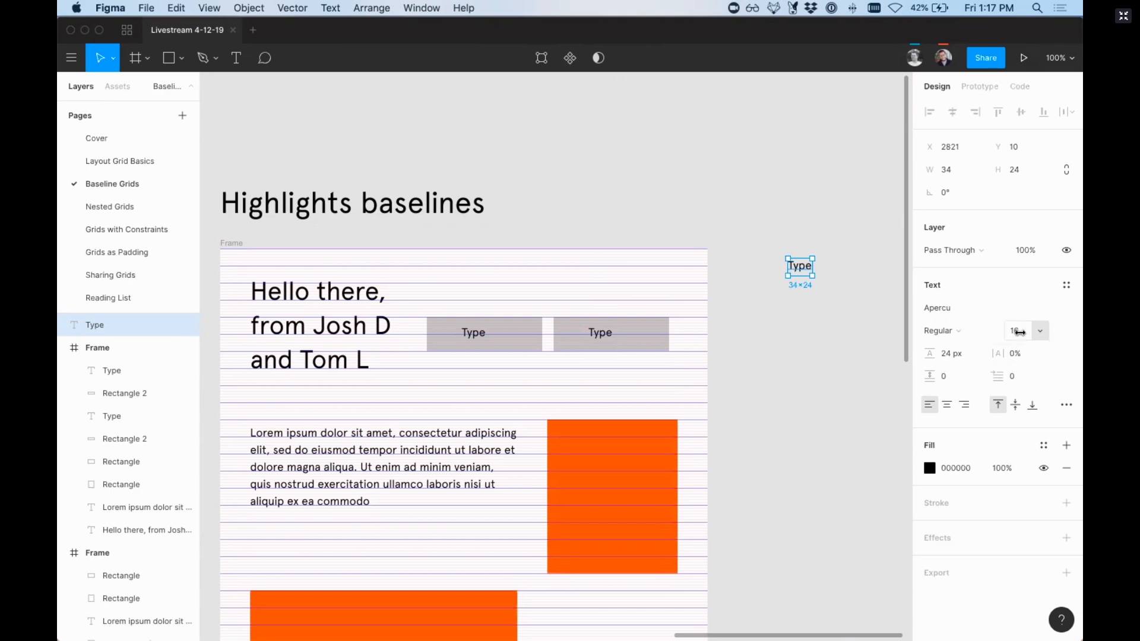
Step: Scrub the copied Type text's font size up to 100, and set it back to 16
{"action": "left_click_drag", "start_coordinate": [1019, 333], "coordinate": [1020, 333]}
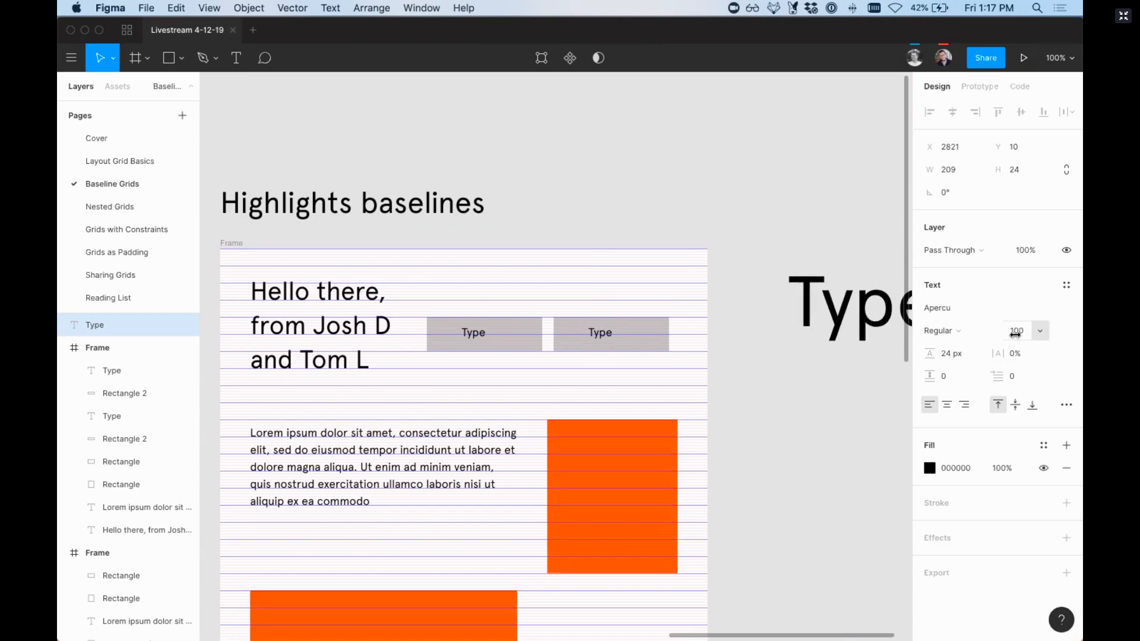
{"action": "left_click", "coordinate": [1016, 333]}
{"action": "type", "text": "16"}
{"action": "key", "text": "Return"}
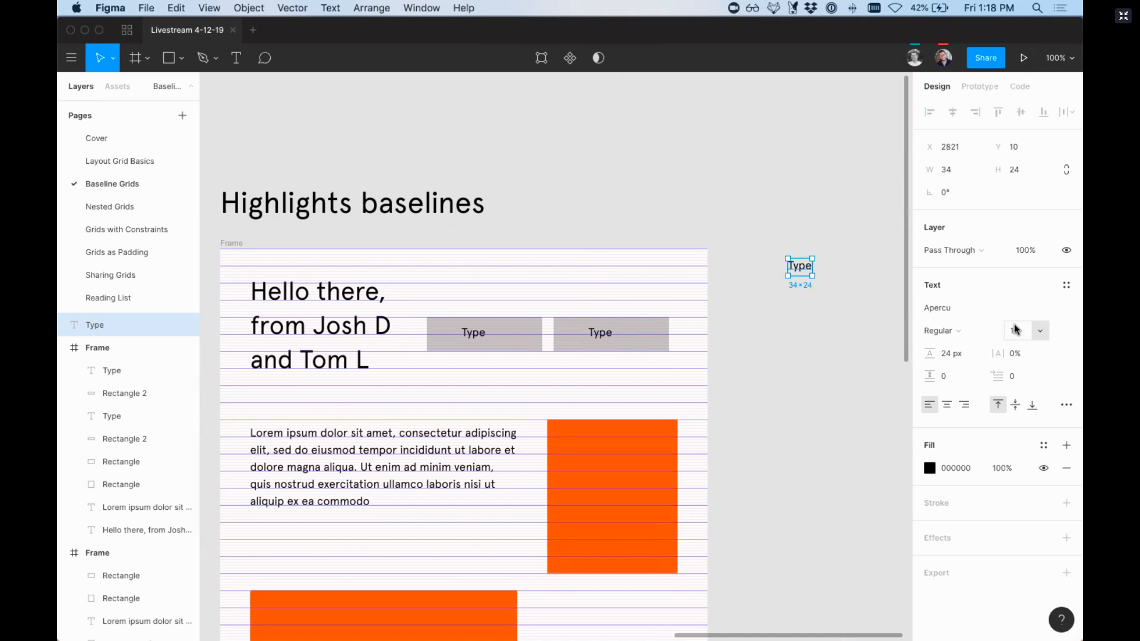
Step: Scrub the copied Type text's font size to 90, and delete the copy from the canvas
{"action": "left_click_drag", "start_coordinate": [1016, 327], "coordinate": [1017, 337]}
{"action": "left_click", "coordinate": [845, 308]}
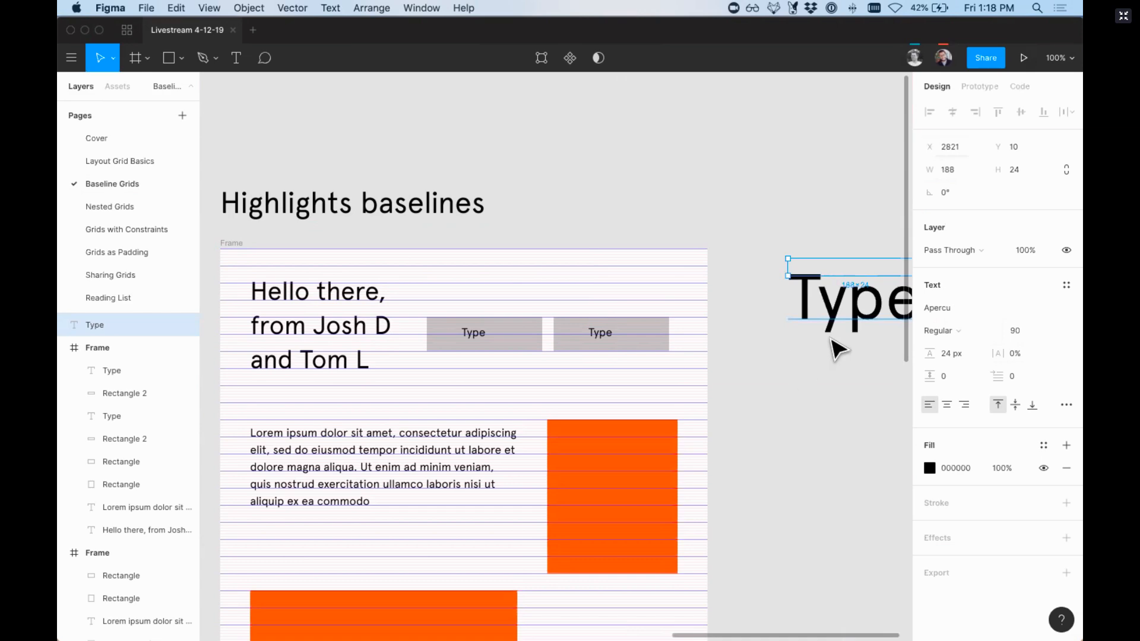
{"action": "key", "text": "BackSpace"}
{"action": "scroll", "coordinate": [666, 372], "scroll_direction": "down", "scroll_amount": 5}
{"action": "scroll", "coordinate": [667, 371], "scroll_direction": "left", "scroll_amount": 5}
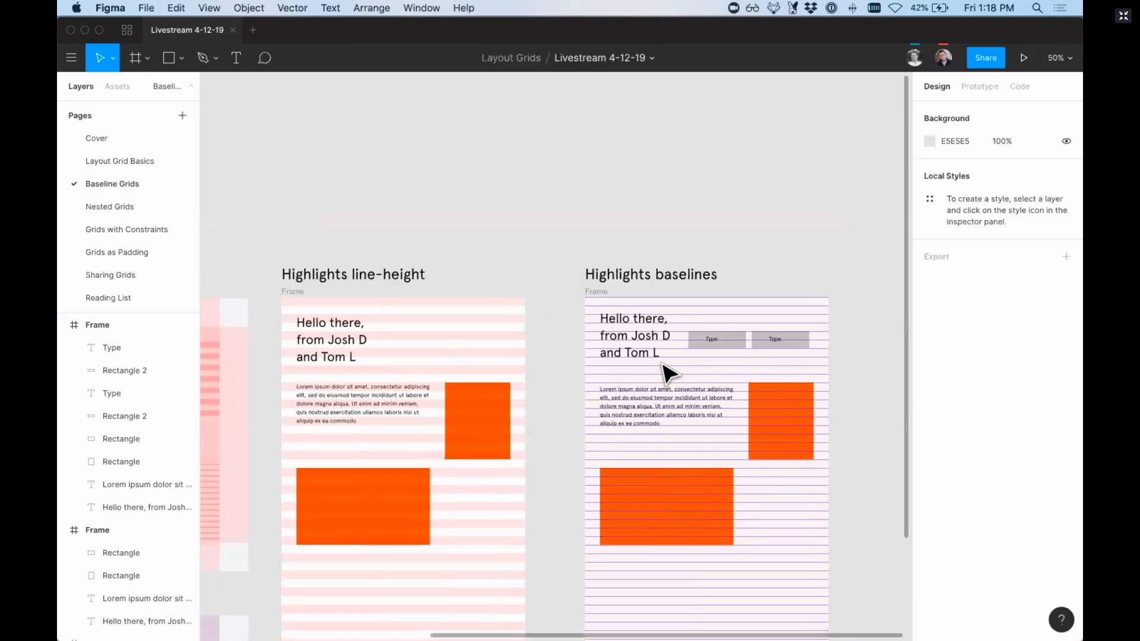
Step: Set the row count of the Highlights line-height frame's layout grid to 1000
{"action": "scroll", "coordinate": [668, 373], "scroll_direction": "left", "scroll_amount": 2}
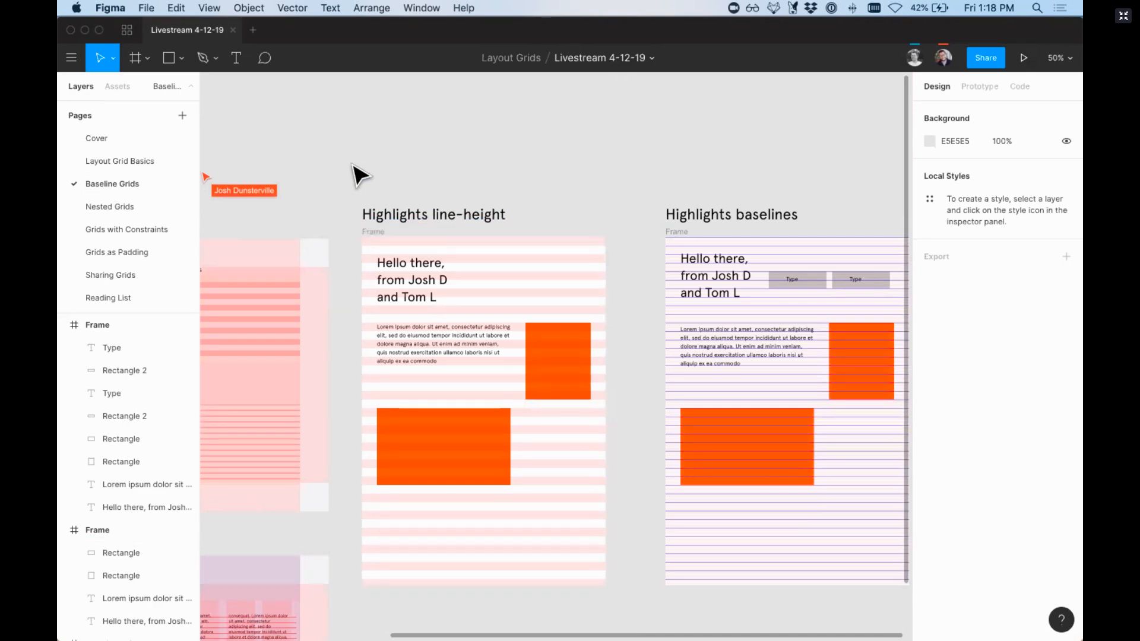
{"action": "key", "text": "super+plus"}
{"action": "scroll", "coordinate": [354, 166], "scroll_direction": "left", "scroll_amount": 3}
{"action": "scroll", "coordinate": [353, 166], "scroll_direction": "up", "scroll_amount": 2}
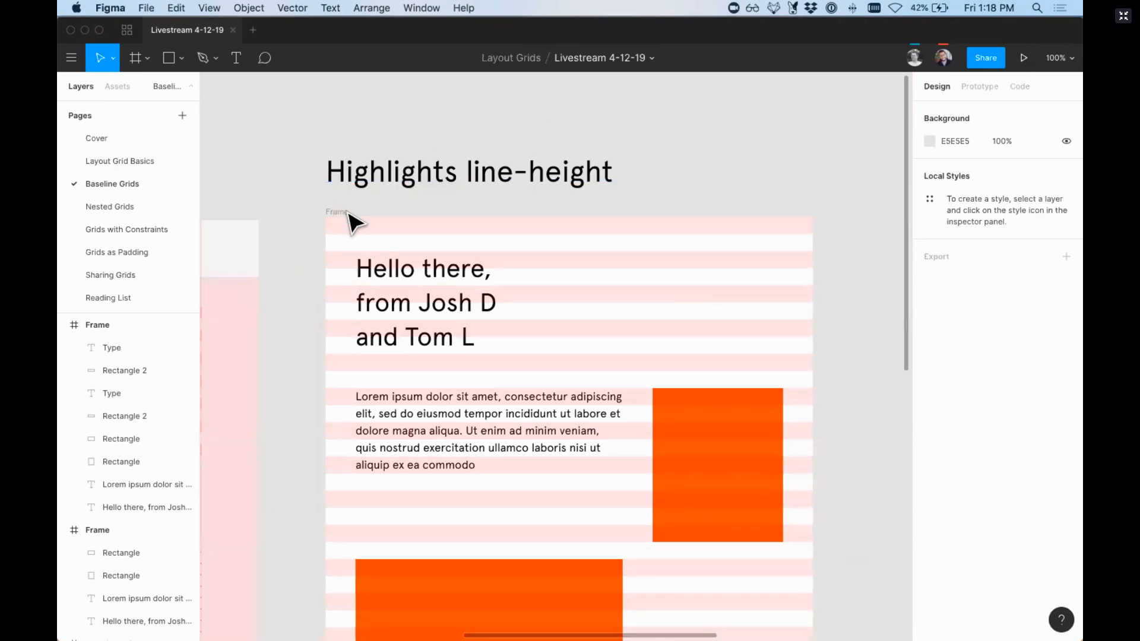
{"action": "left_click", "coordinate": [344, 212]}
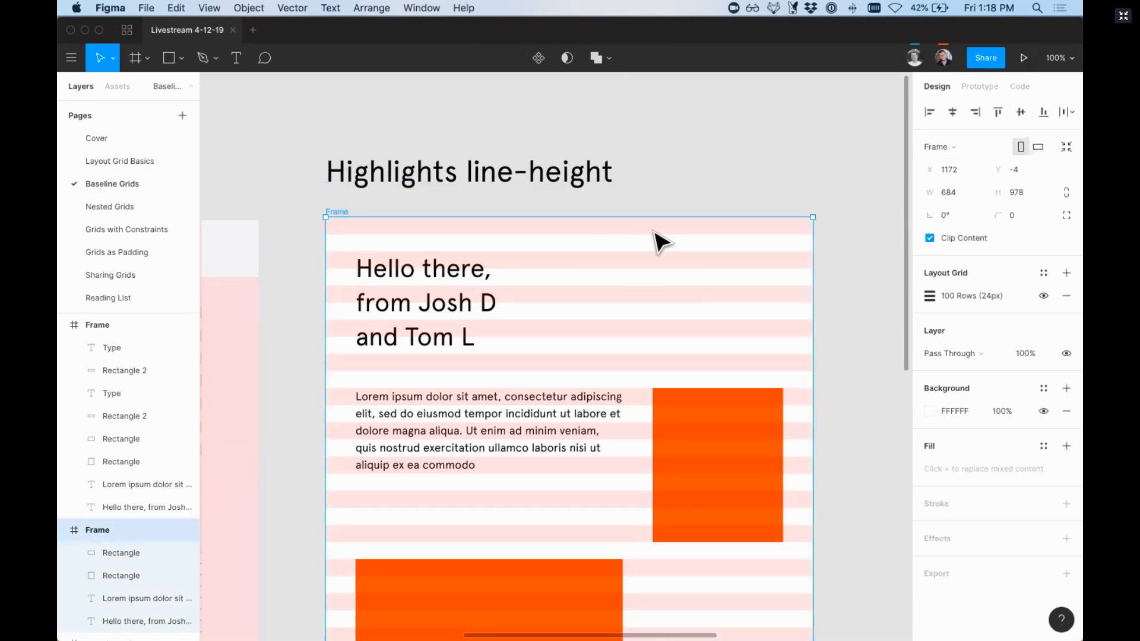
{"action": "scroll", "coordinate": [657, 242], "scroll_direction": "right", "scroll_amount": 3}
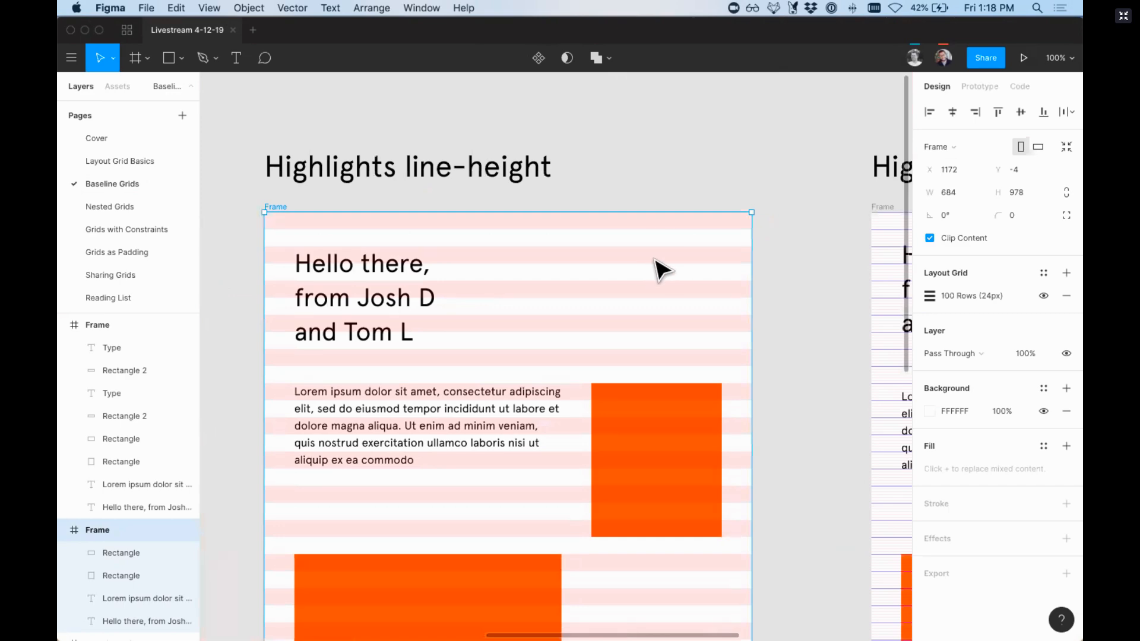
{"action": "left_click", "coordinate": [928, 296]}
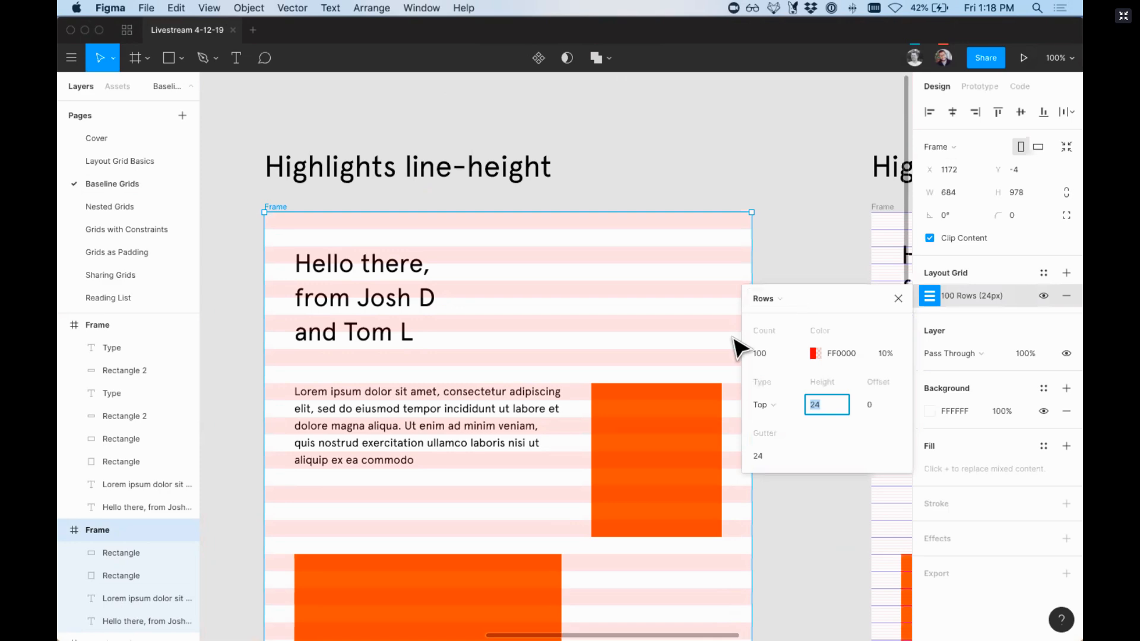
{"action": "left_click", "coordinate": [770, 355]}
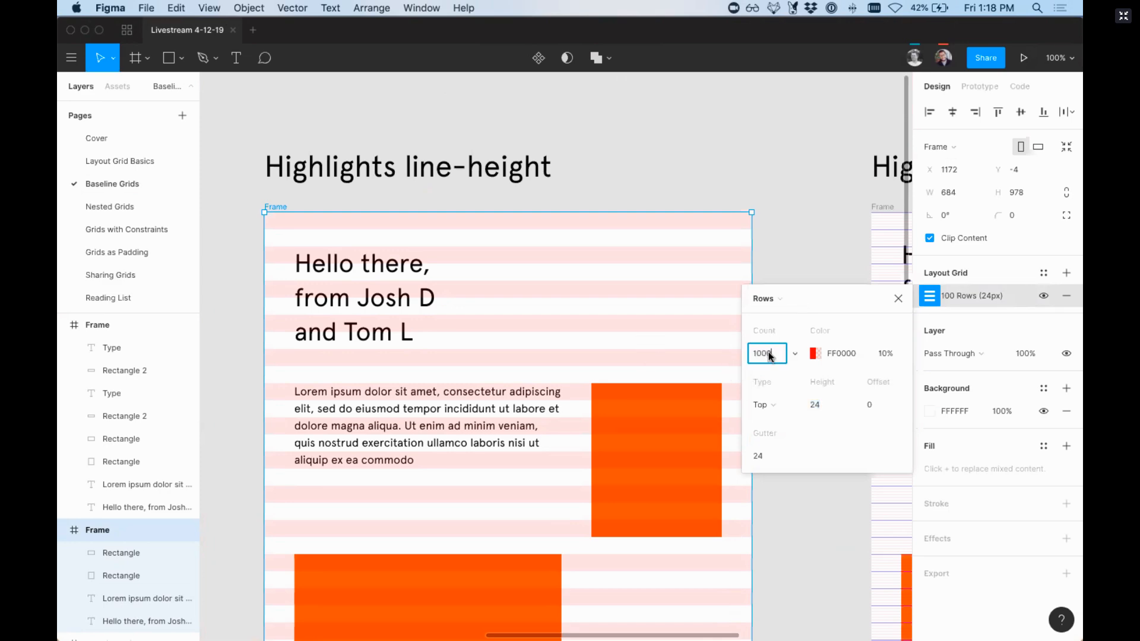
{"action": "type", "text": "1000"}
{"action": "key", "text": "Return"}
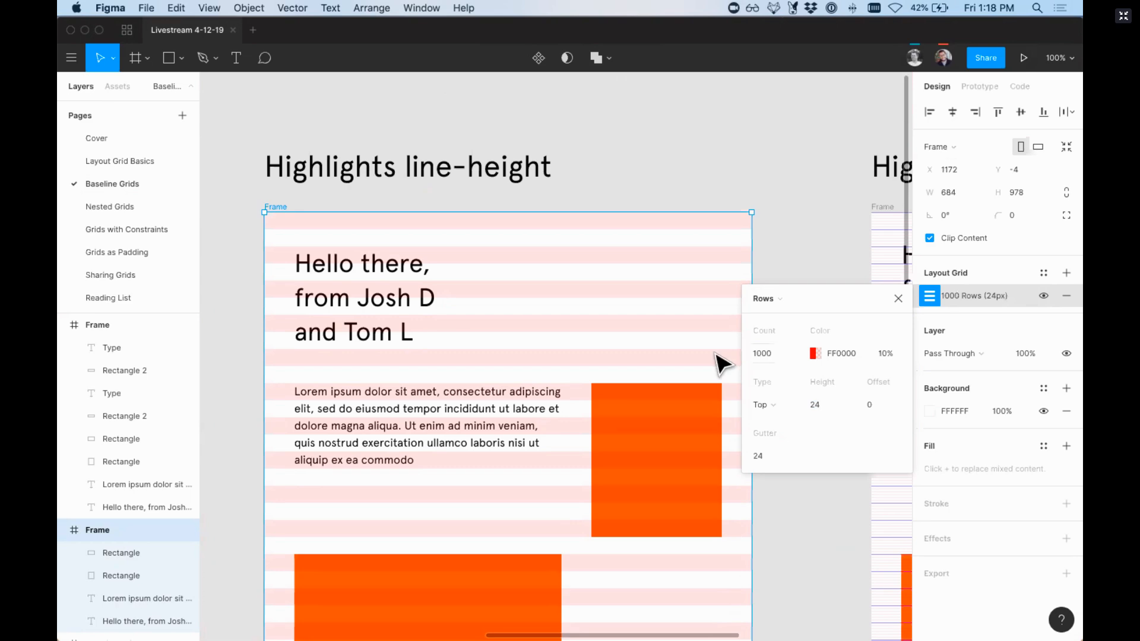
Step: Stretch the Highlights line-height frame downward to about 2324 px tall, and undo the resize
{"action": "scroll", "coordinate": [715, 332], "scroll_direction": "down", "scroll_amount": 10}
{"action": "scroll", "coordinate": [695, 338], "scroll_direction": "down", "scroll_amount": 5}
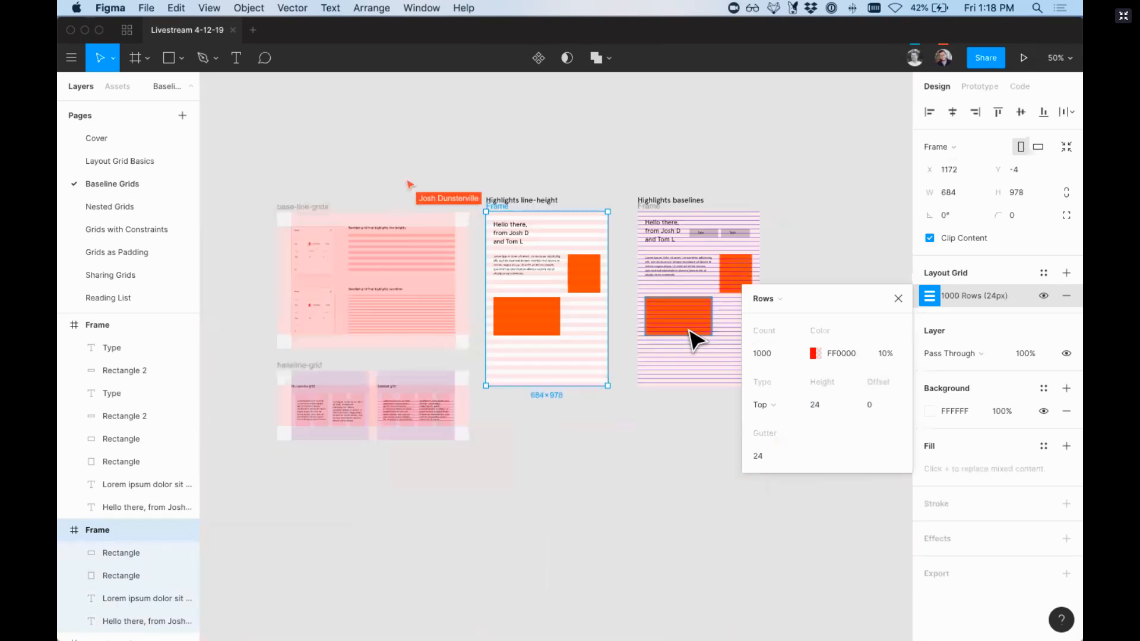
{"action": "left_click_drag", "start_coordinate": [570, 387], "coordinate": [582, 624]}
{"action": "scroll", "coordinate": [576, 487], "scroll_direction": "down", "scroll_amount": 2}
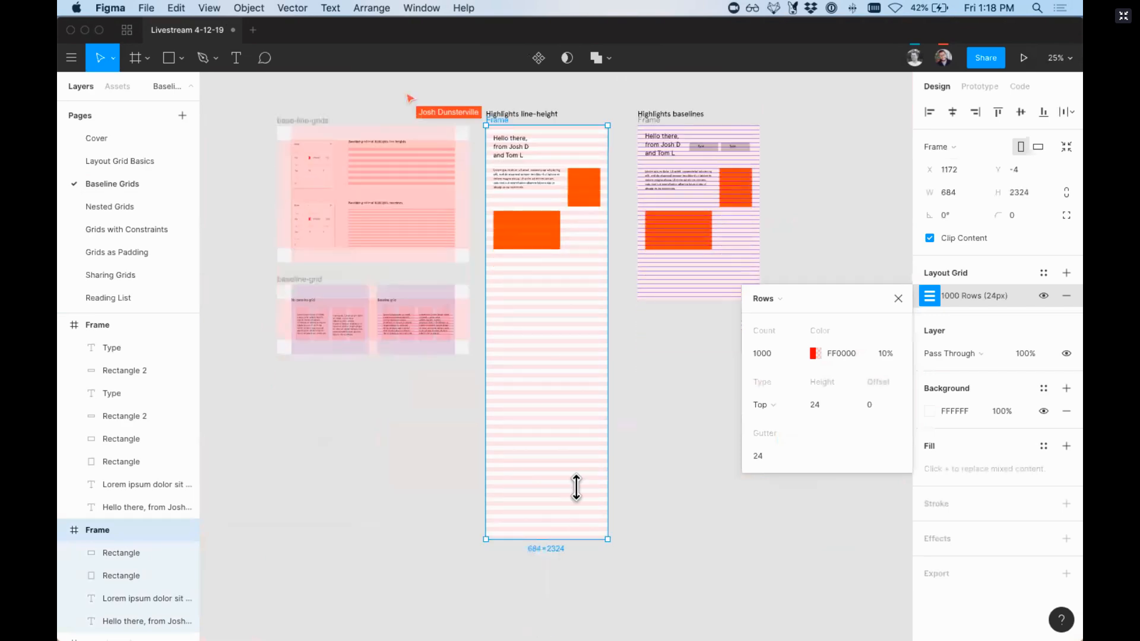
{"action": "key", "text": "ctrl+z"}
Step: Try a row height of 16 and a gutter of 16 in the Highlights line-height frame's grid
{"action": "left_click_drag", "start_coordinate": [479, 101], "coordinate": [654, 309]}
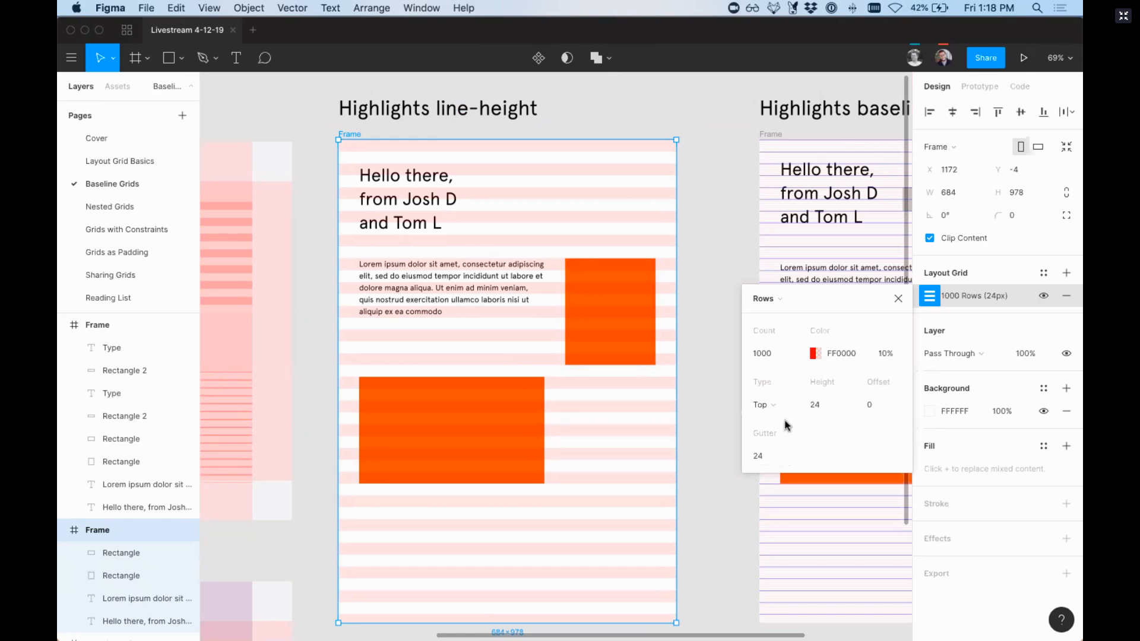
{"action": "type", "text": "16"}
{"action": "key", "text": "Return"}
{"action": "type", "text": "16"}
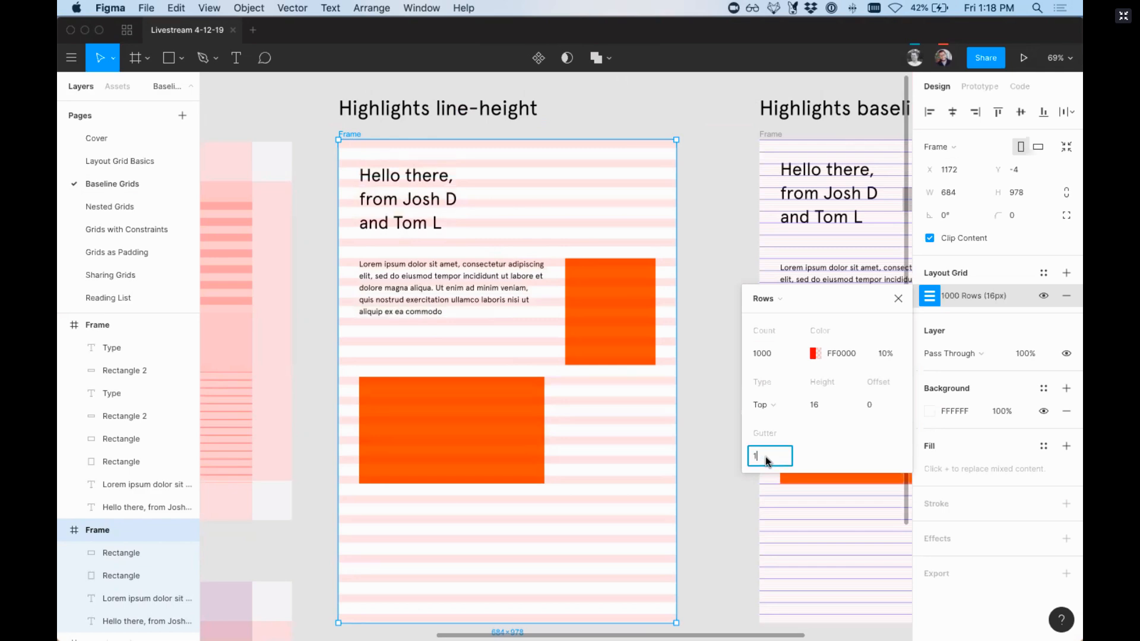
{"action": "key", "text": "Return"}
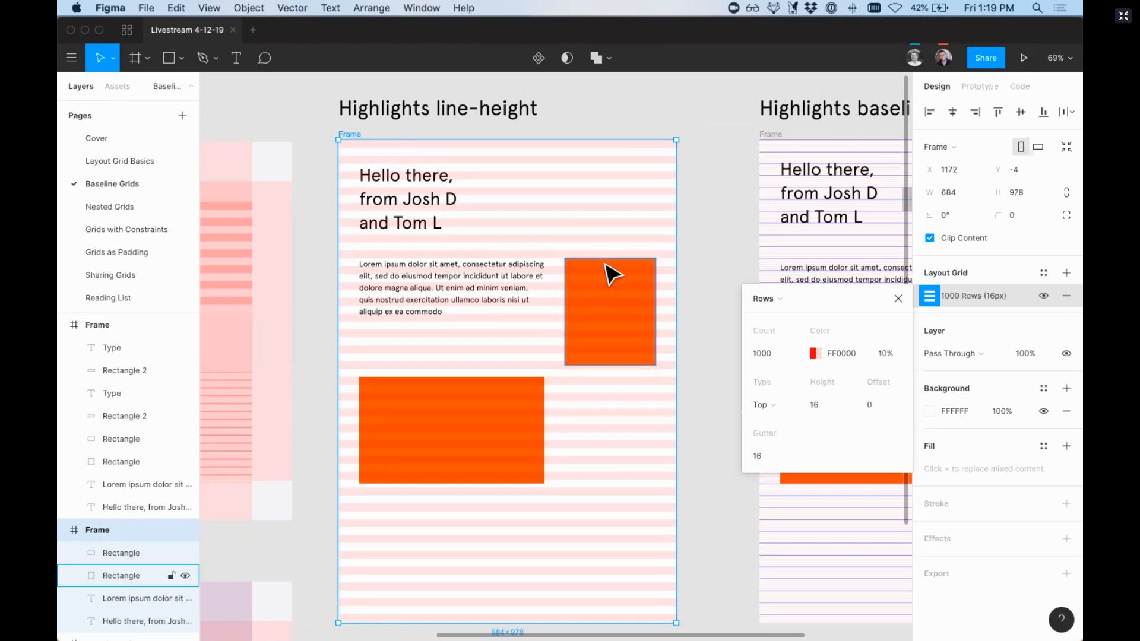
Step: Undo the gutter and row height changes on the Highlights line-height frame's grid
{"action": "key", "text": "ctrl+z"}
{"action": "scroll", "coordinate": [705, 254], "scroll_direction": "right", "scroll_amount": 6}
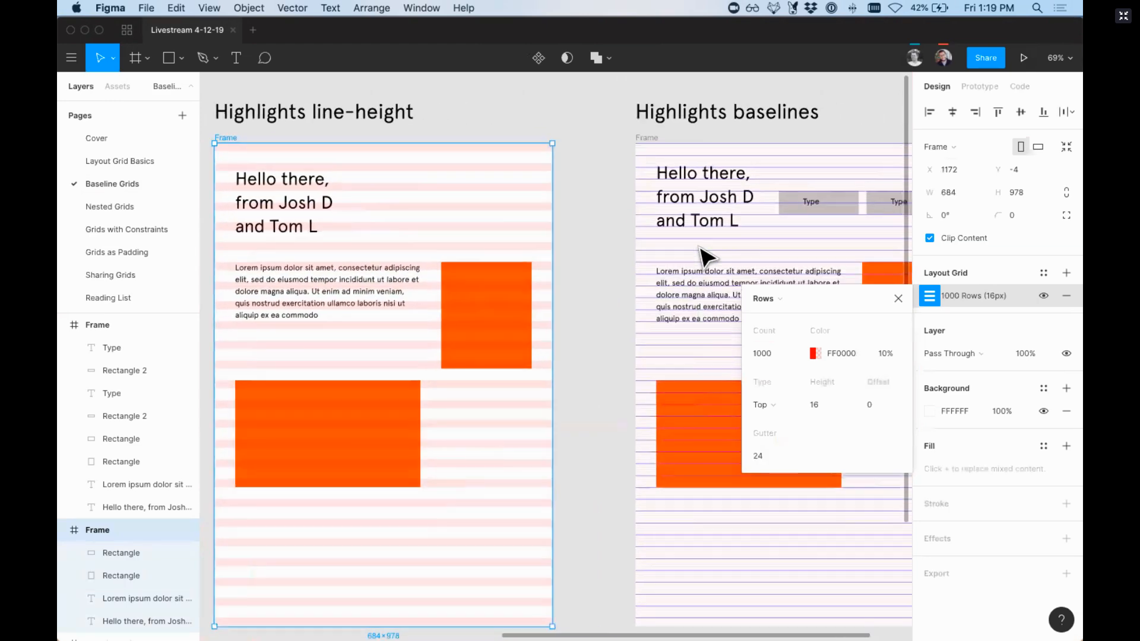
{"action": "scroll", "coordinate": [505, 172], "scroll_direction": "left", "scroll_amount": 5}
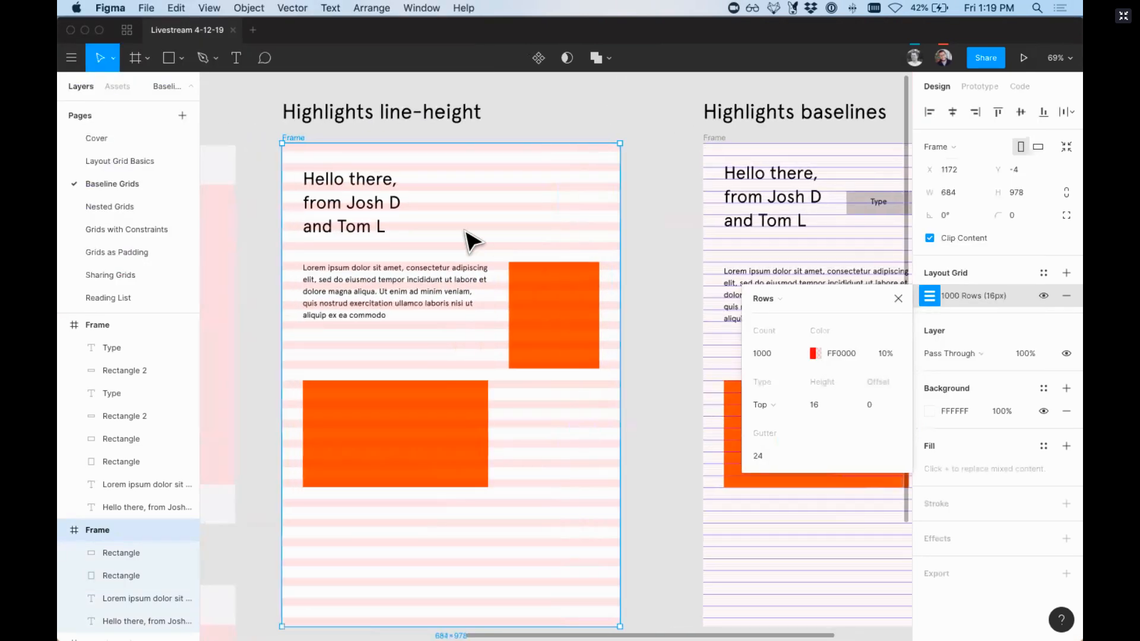
{"action": "scroll", "coordinate": [456, 239], "scroll_direction": "left", "scroll_amount": 2}
{"action": "scroll", "coordinate": [456, 239], "scroll_direction": "up", "scroll_amount": 2}
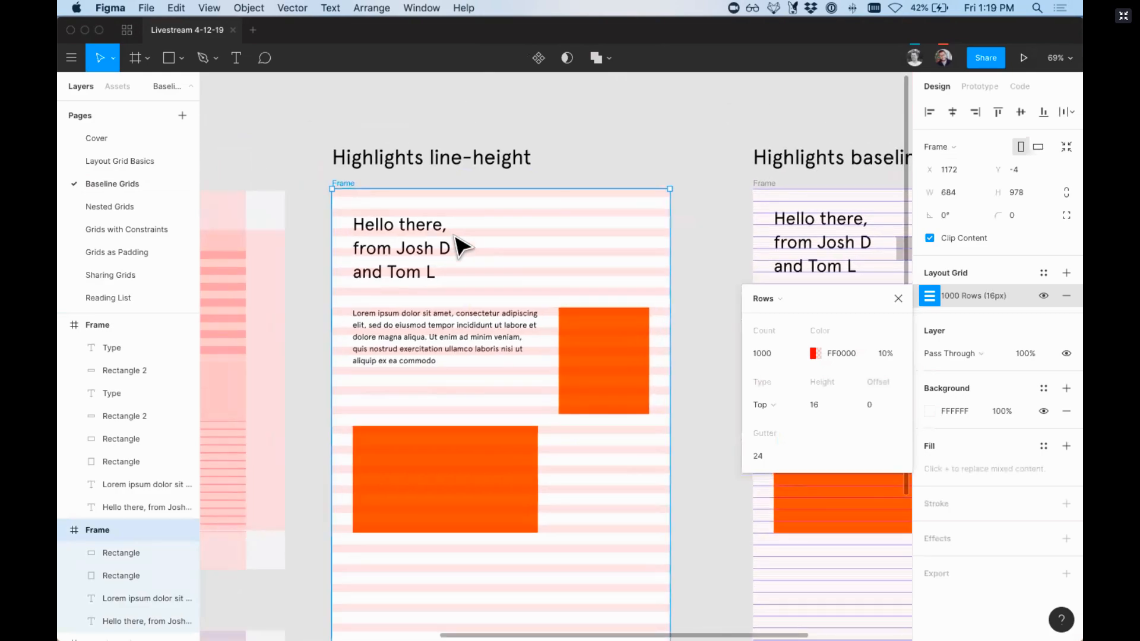
{"action": "left_click", "coordinate": [393, 132]}
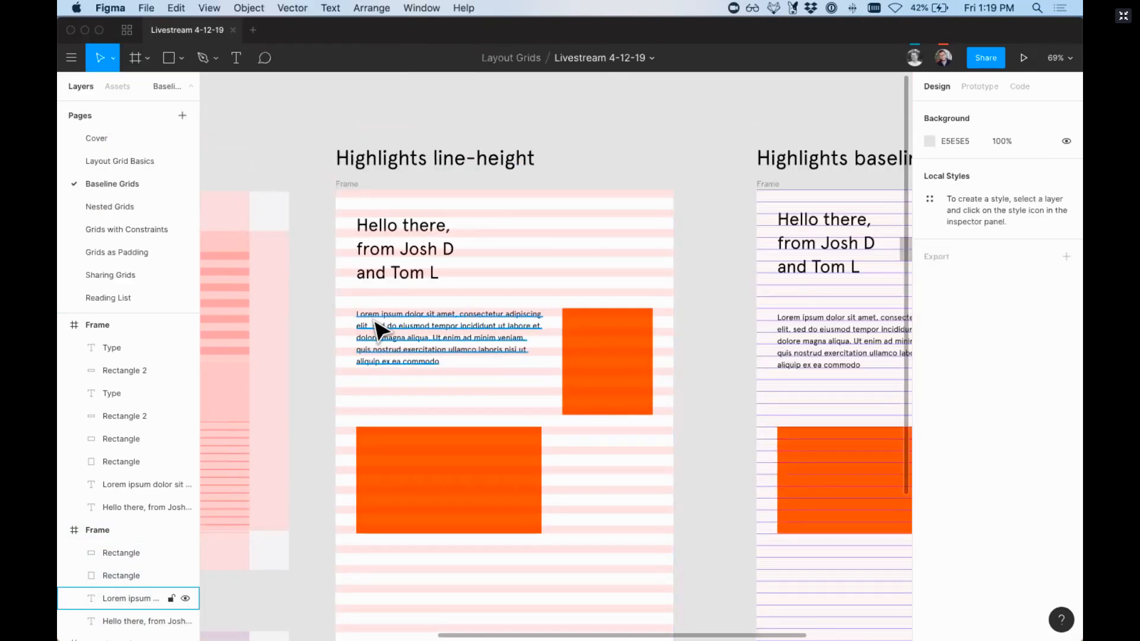
{"action": "left_click", "coordinate": [375, 326]}
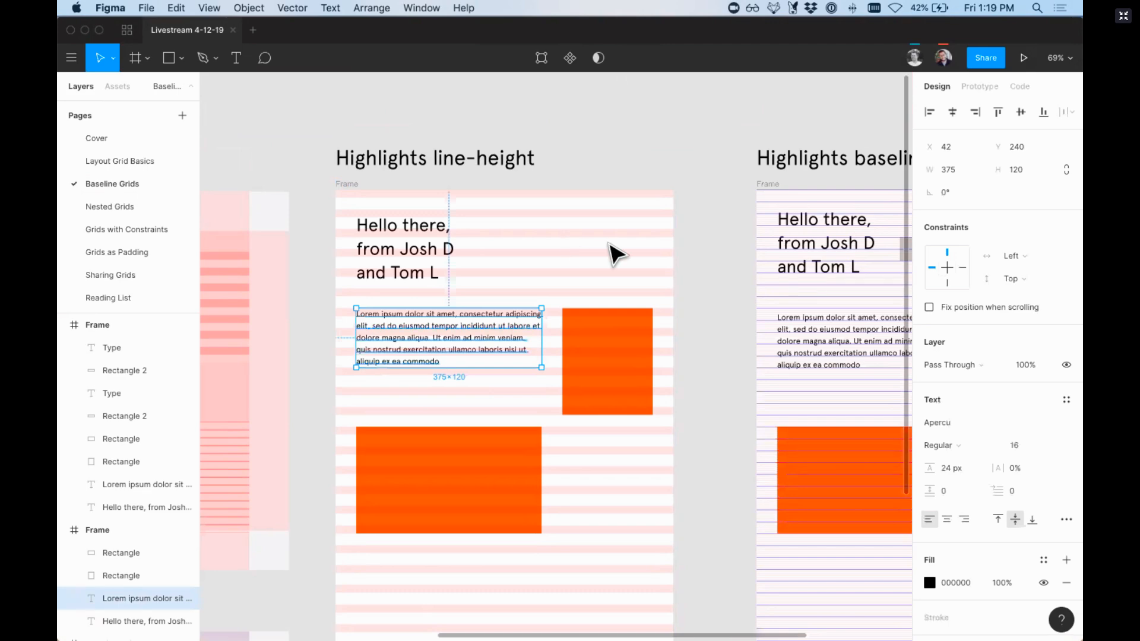
{"action": "key", "text": "Escape"}
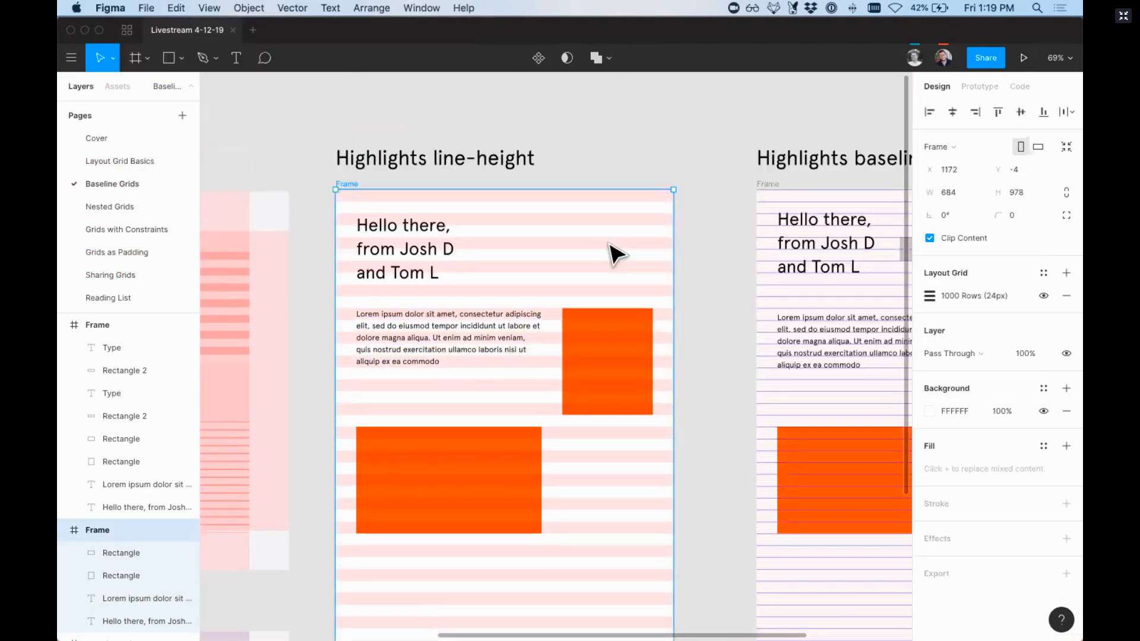
Step: Select the Lorem ipsum paragraph in the Highlights line-height frame and examine up close how its lines sit within the rows
{"action": "scroll", "coordinate": [615, 252], "scroll_direction": "down", "scroll_amount": 2}
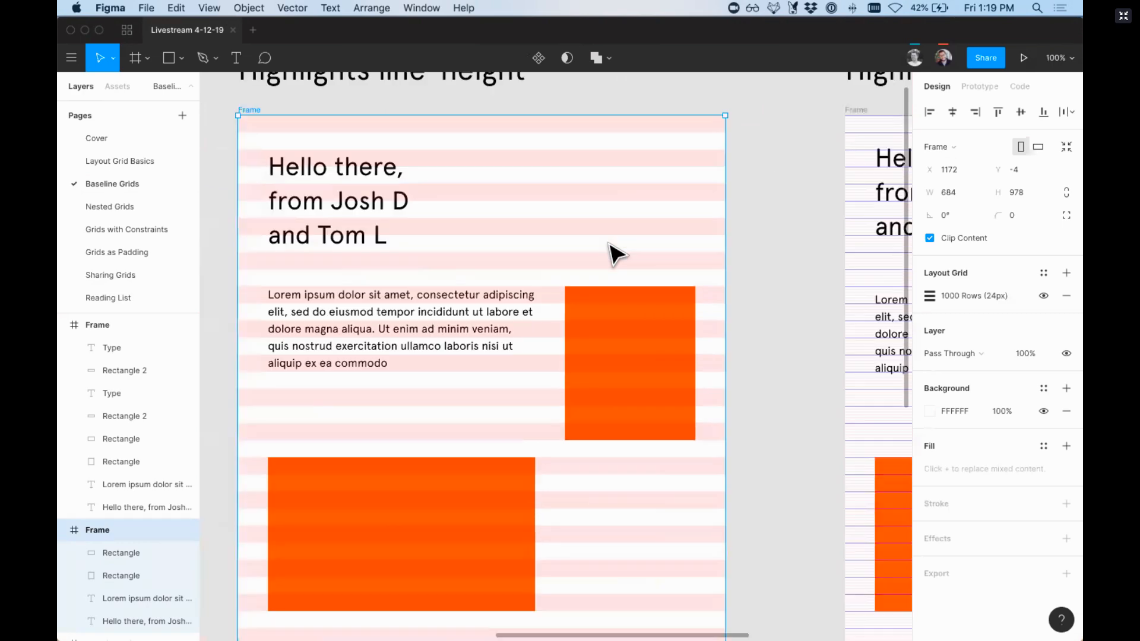
{"action": "scroll", "coordinate": [611, 249], "scroll_direction": "up", "scroll_amount": 5}
{"action": "scroll", "coordinate": [737, 333], "scroll_direction": "right", "scroll_amount": 2}
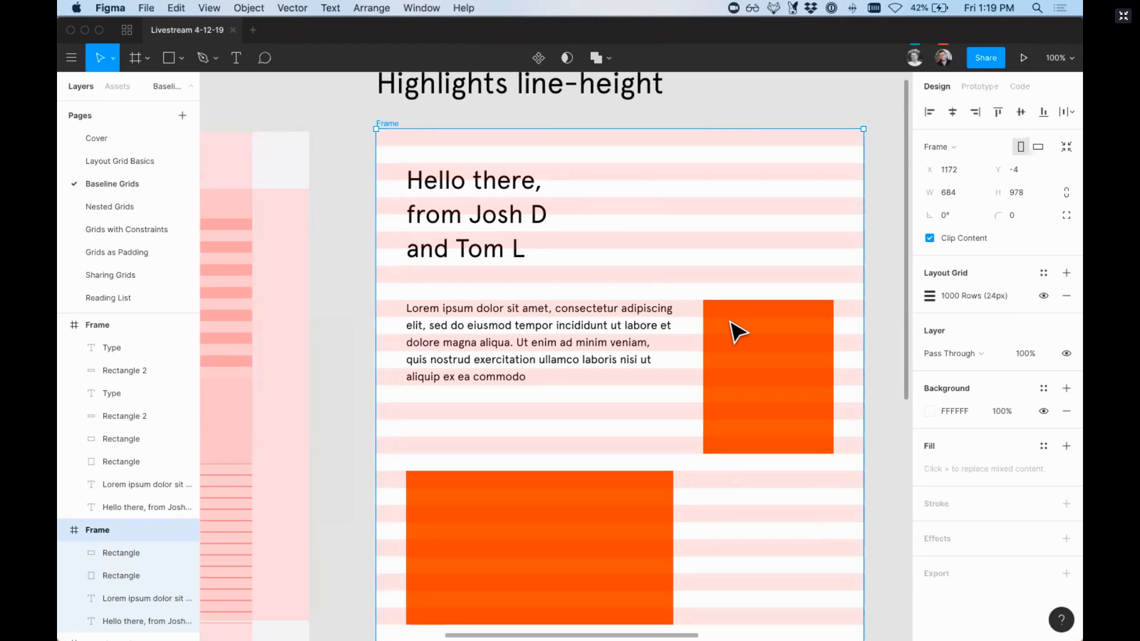
{"action": "scroll", "coordinate": [736, 333], "scroll_direction": "up", "scroll_amount": 5}
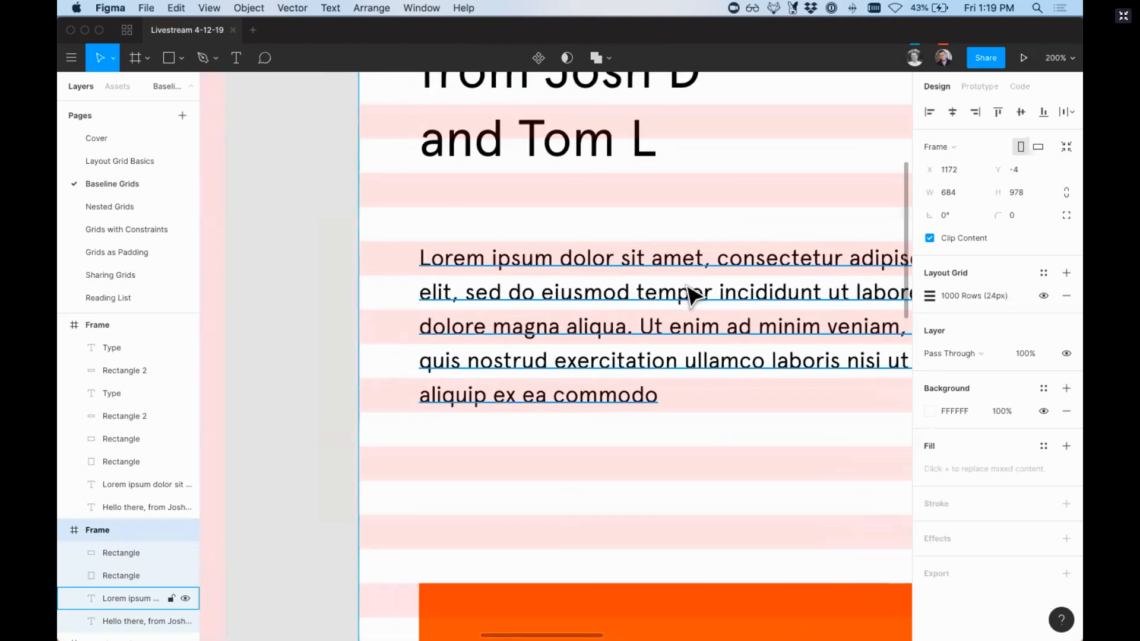
{"action": "left_click", "coordinate": [692, 295]}
{"action": "scroll", "coordinate": [689, 297], "scroll_direction": "right", "scroll_amount": 5}
{"action": "scroll", "coordinate": [693, 293], "scroll_direction": "left", "scroll_amount": 2}
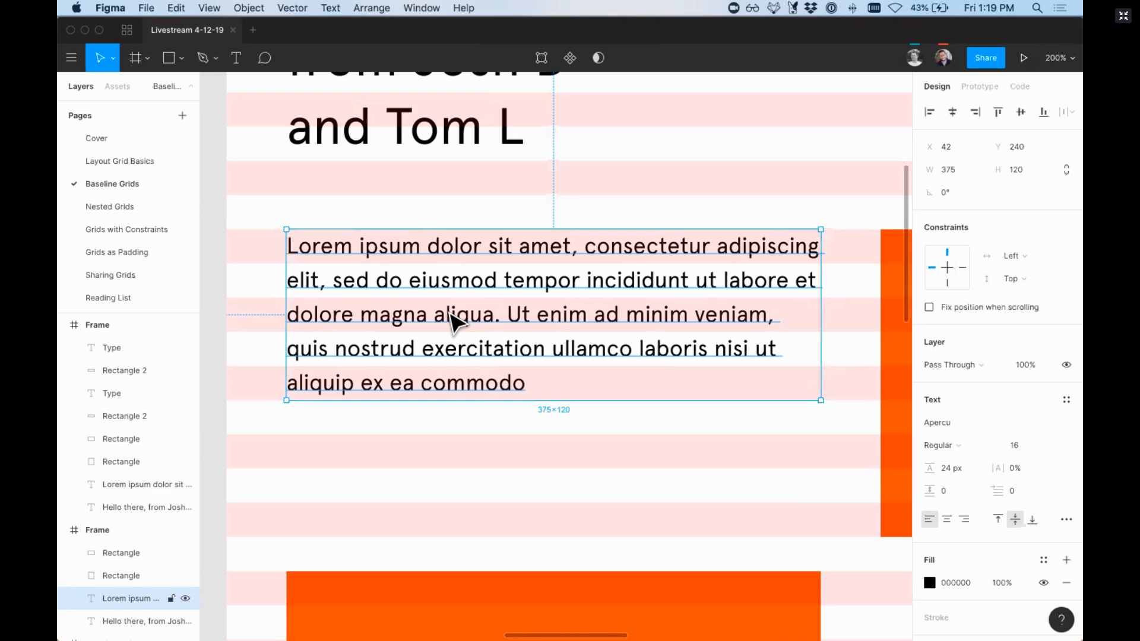
{"action": "key", "text": "minus"}
{"action": "key", "text": "minus"}
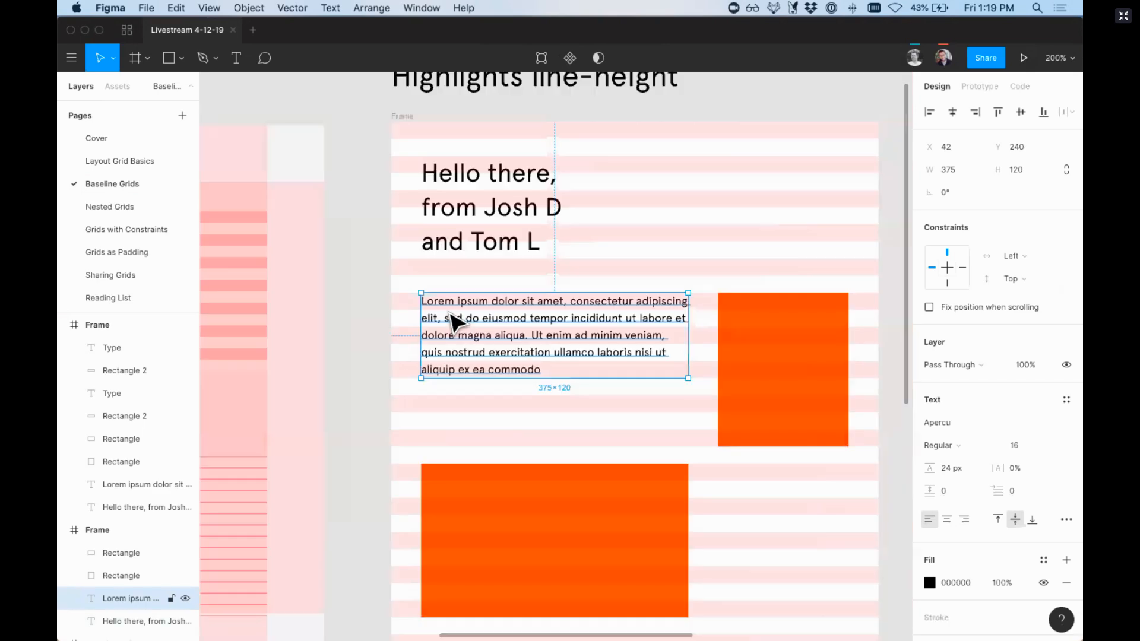
Step: Examine up close how the heading and paragraph text sit on the grid lines in the Highlights baselines frame
{"action": "scroll", "coordinate": [455, 323], "scroll_direction": "right", "scroll_amount": 5}
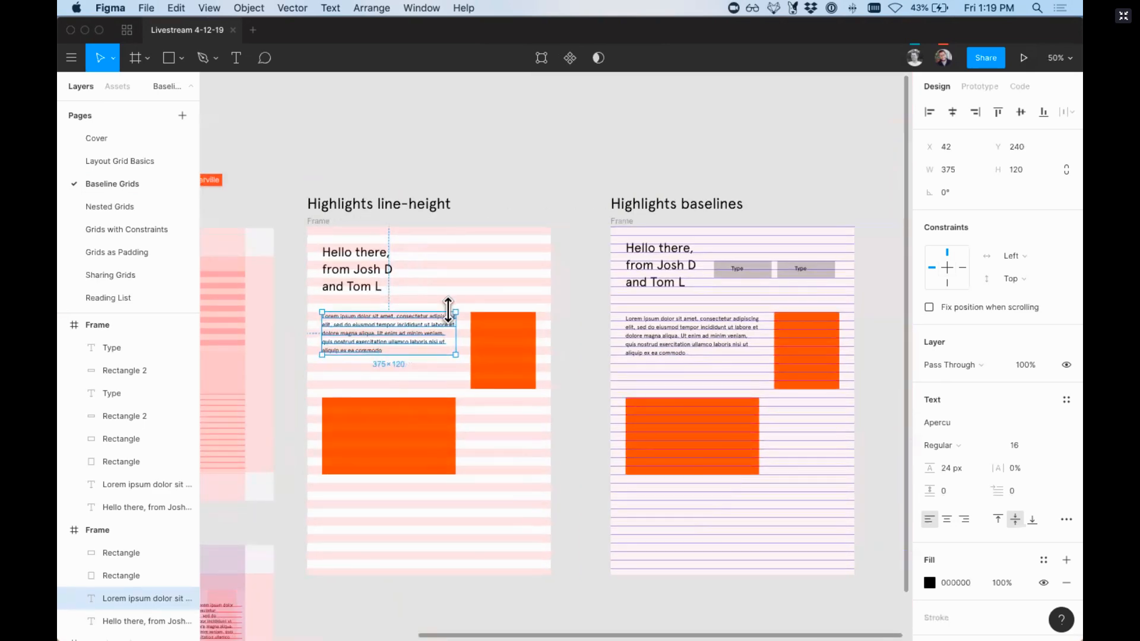
{"action": "key", "text": "plus"}
{"action": "scroll", "coordinate": [455, 324], "scroll_direction": "right", "scroll_amount": 8}
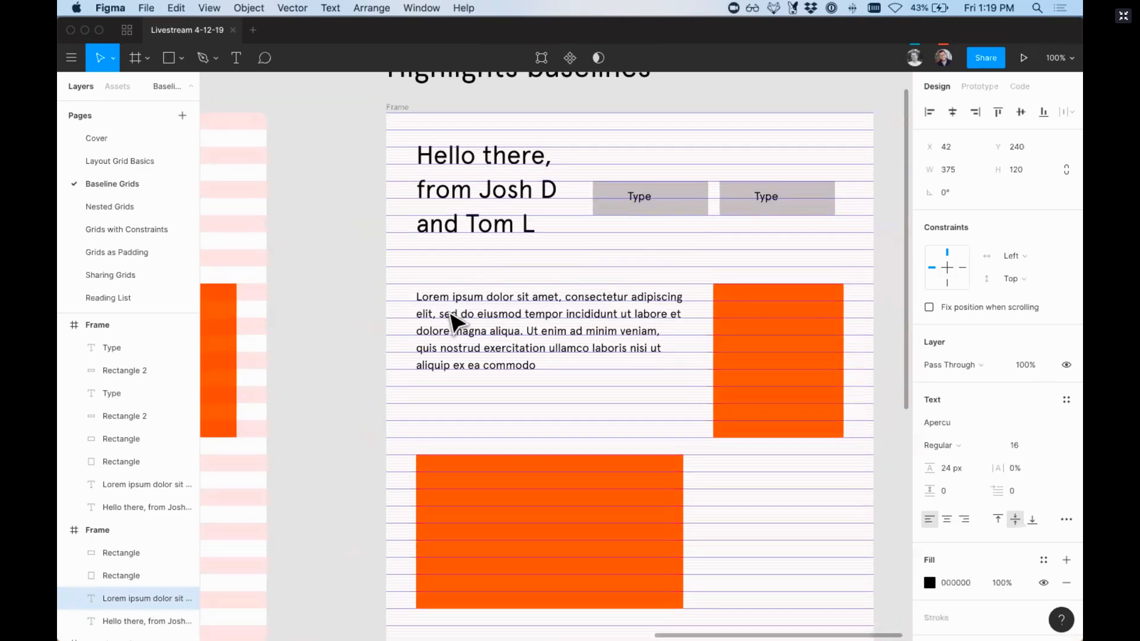
{"action": "key", "text": "plus"}
{"action": "scroll", "coordinate": [453, 321], "scroll_direction": "up", "scroll_amount": 5}
{"action": "scroll", "coordinate": [453, 321], "scroll_direction": "left", "scroll_amount": 5}
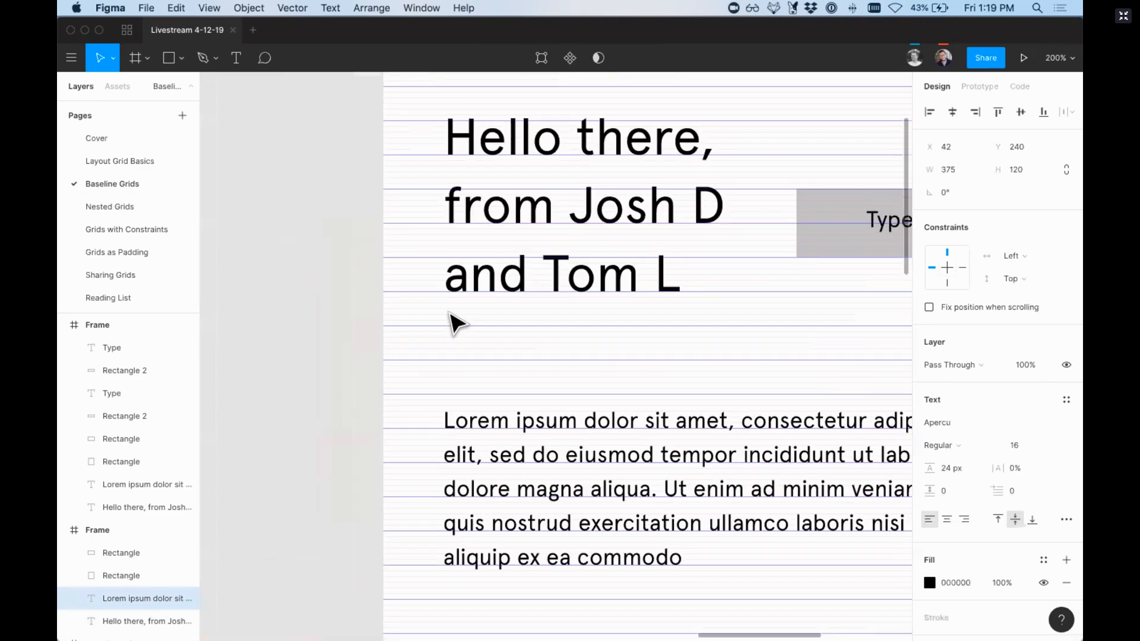
{"action": "left_click", "coordinate": [459, 403]}
{"action": "left_click", "coordinate": [395, 394]}
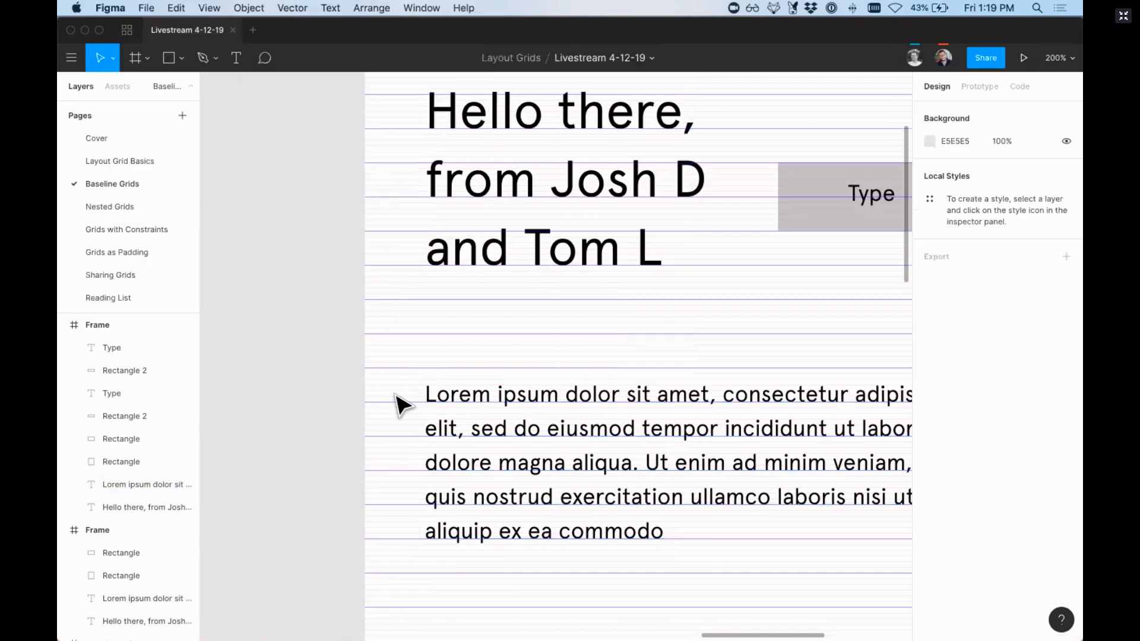
{"action": "key", "text": "z"}
{"action": "left_click_drag", "start_coordinate": [365, 367], "coordinate": [510, 579]}
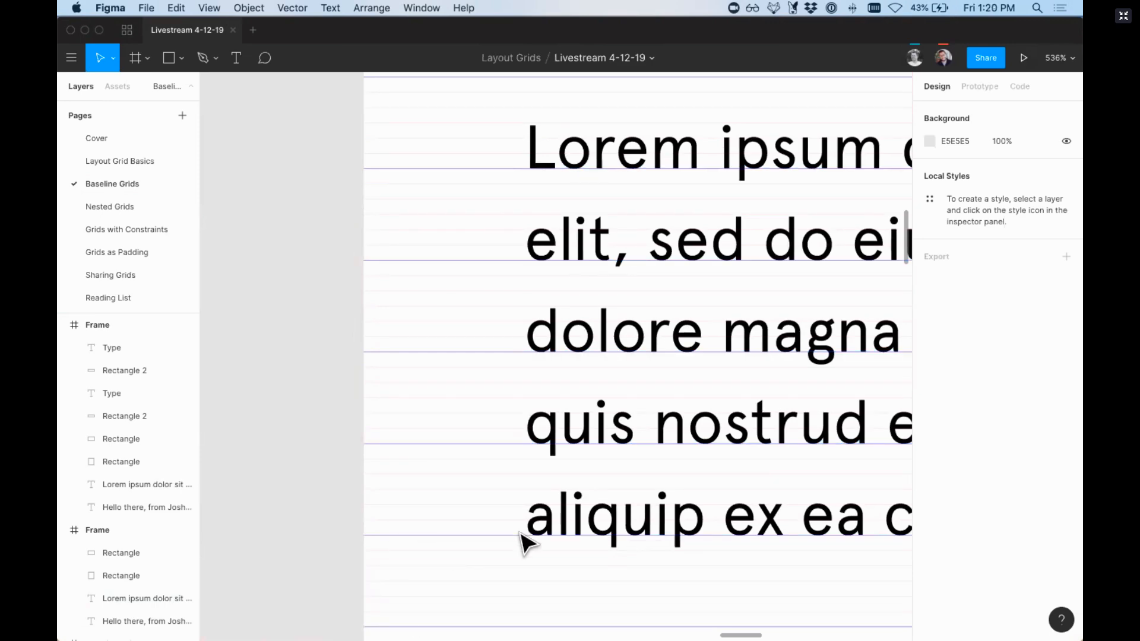
{"action": "key", "text": "shift+0"}
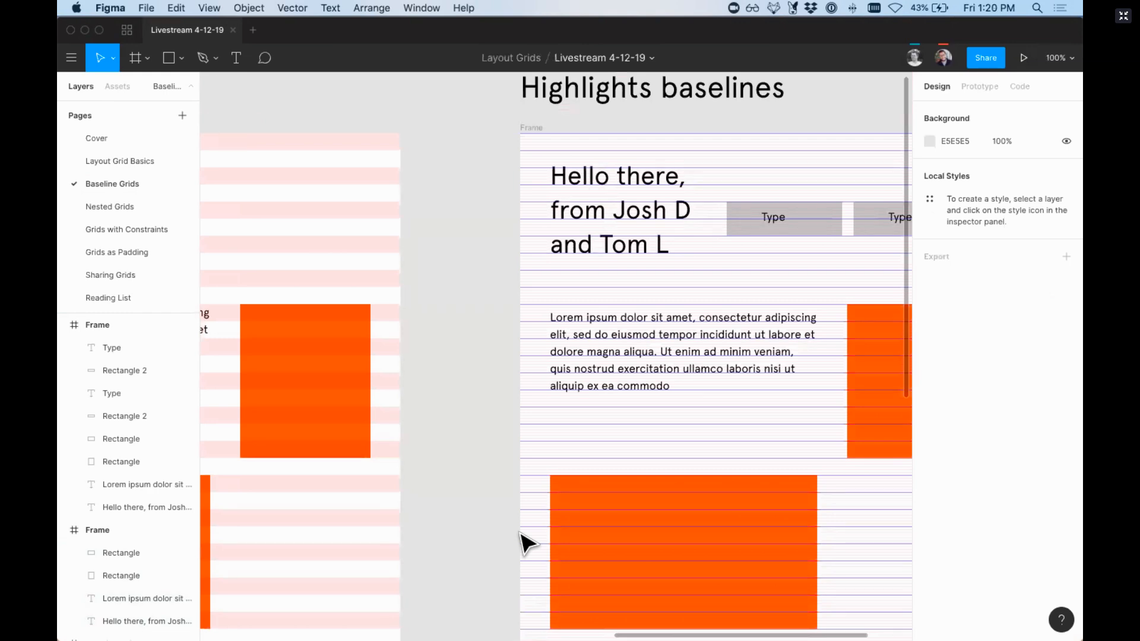
Step: Hide the 24 px rows grid on the Highlights baselines frame and open the settings of its 4 px rows grid
{"action": "scroll", "coordinate": [527, 543], "scroll_direction": "right", "scroll_amount": 5}
{"action": "left_click", "coordinate": [331, 165]}
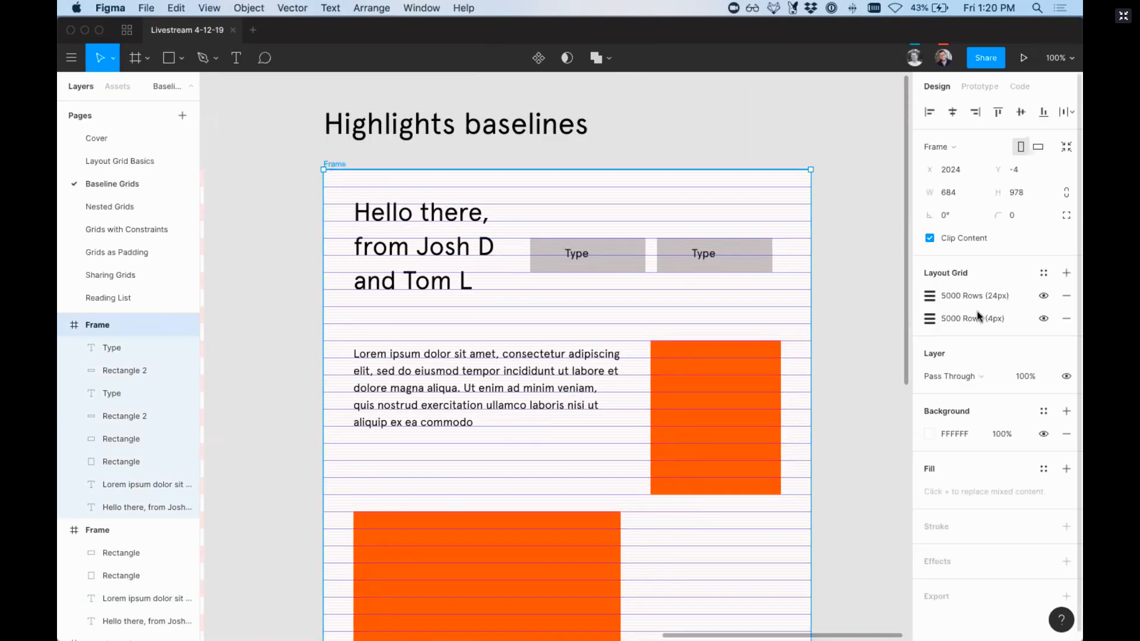
{"action": "left_click", "coordinate": [1043, 296]}
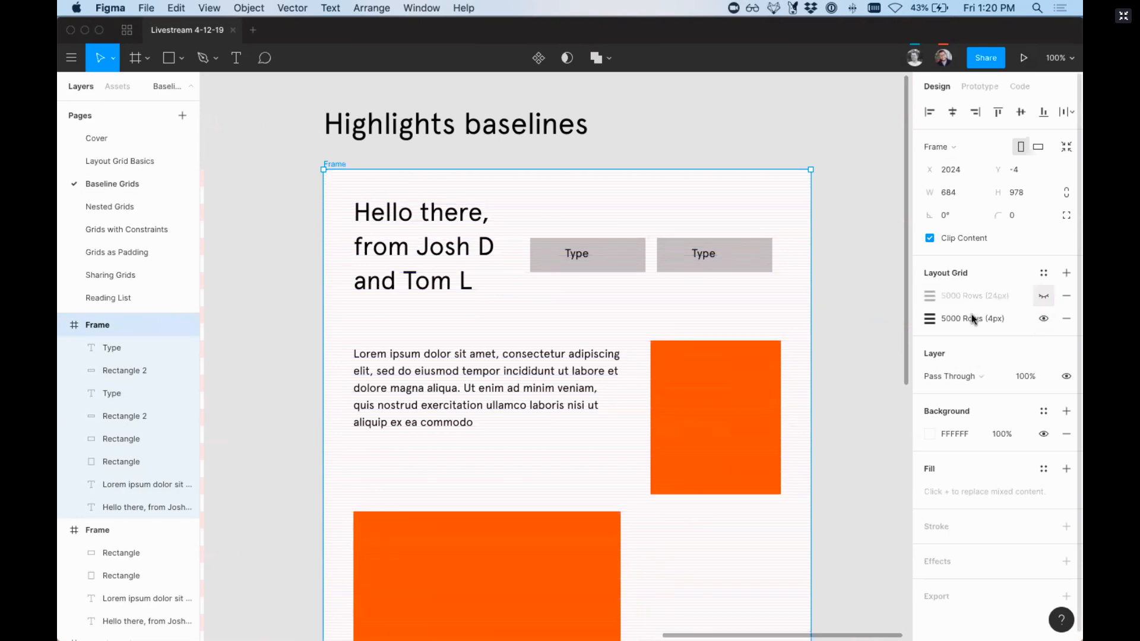
{"action": "left_click", "coordinate": [929, 321]}
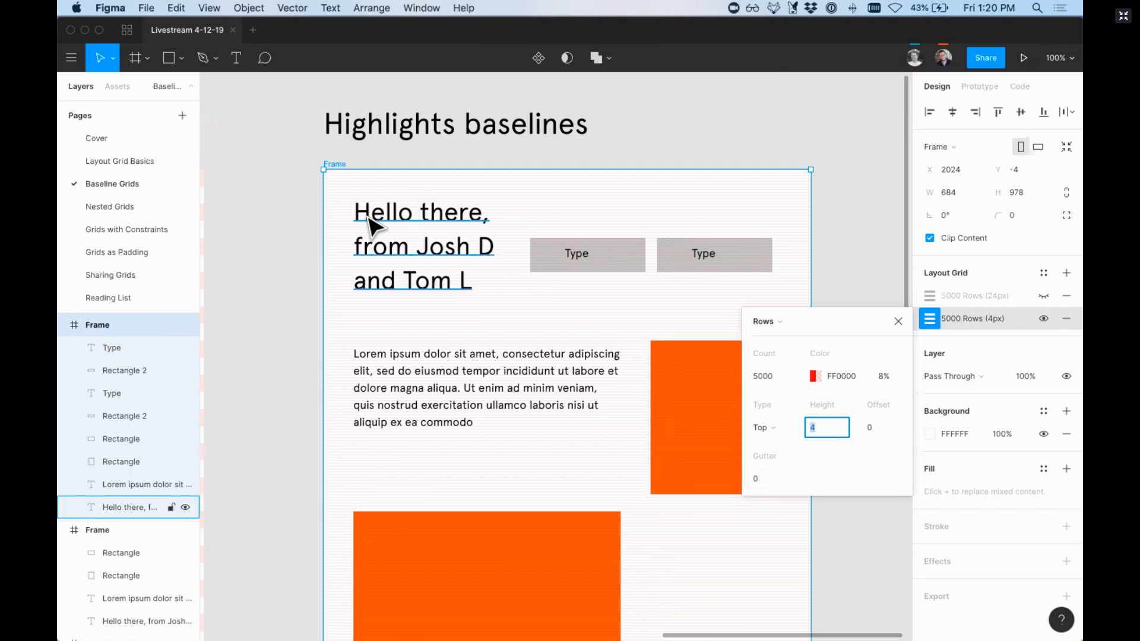
Step: Examine the 4 px rows up close behind the Highlights baselines frame's text, and close the grid's settings
{"action": "key", "text": "super+plus"}
{"action": "key", "text": "super+plus"}
{"action": "key", "text": "super+plus"}
{"action": "key", "text": "super+plus"}
{"action": "key", "text": "super+minus"}
{"action": "key", "text": "super+minus"}
{"action": "key", "text": "super+minus"}
{"action": "key", "text": "super+minus"}
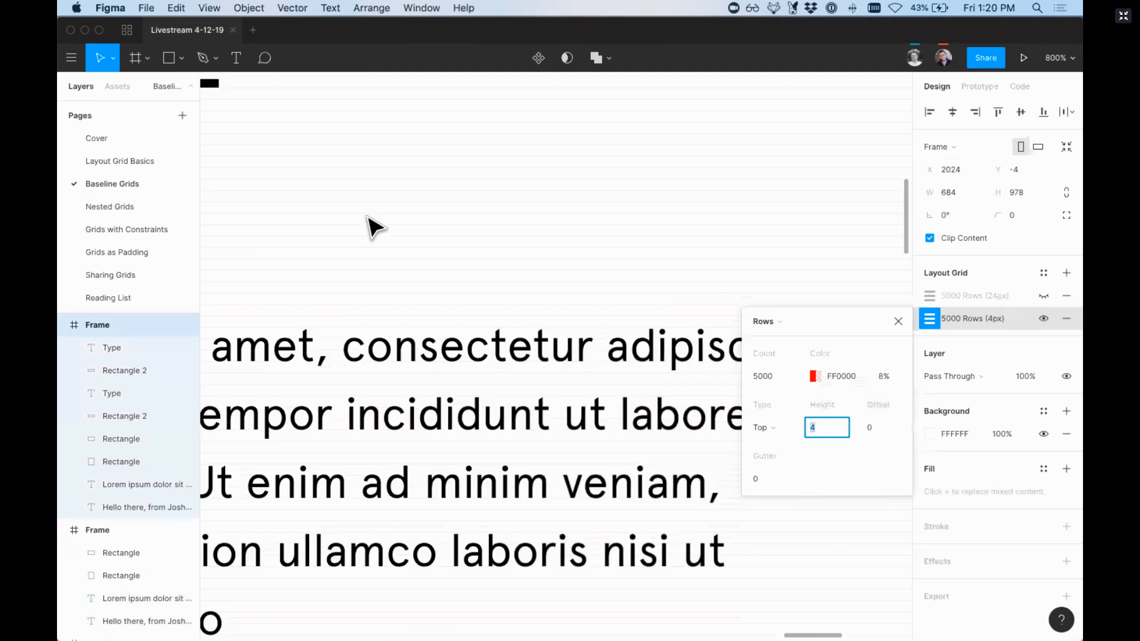
{"action": "scroll", "coordinate": [369, 225], "scroll_direction": "up", "scroll_amount": 3}
{"action": "scroll", "coordinate": [368, 226], "scroll_direction": "left", "scroll_amount": 3}
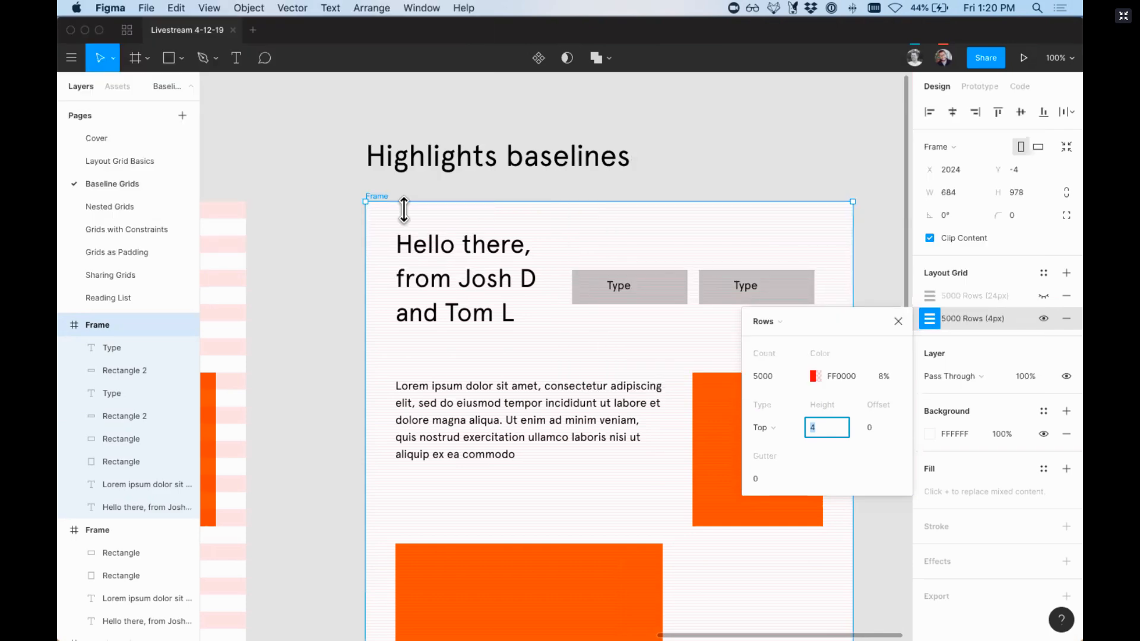
{"action": "left_click", "coordinate": [939, 296]}
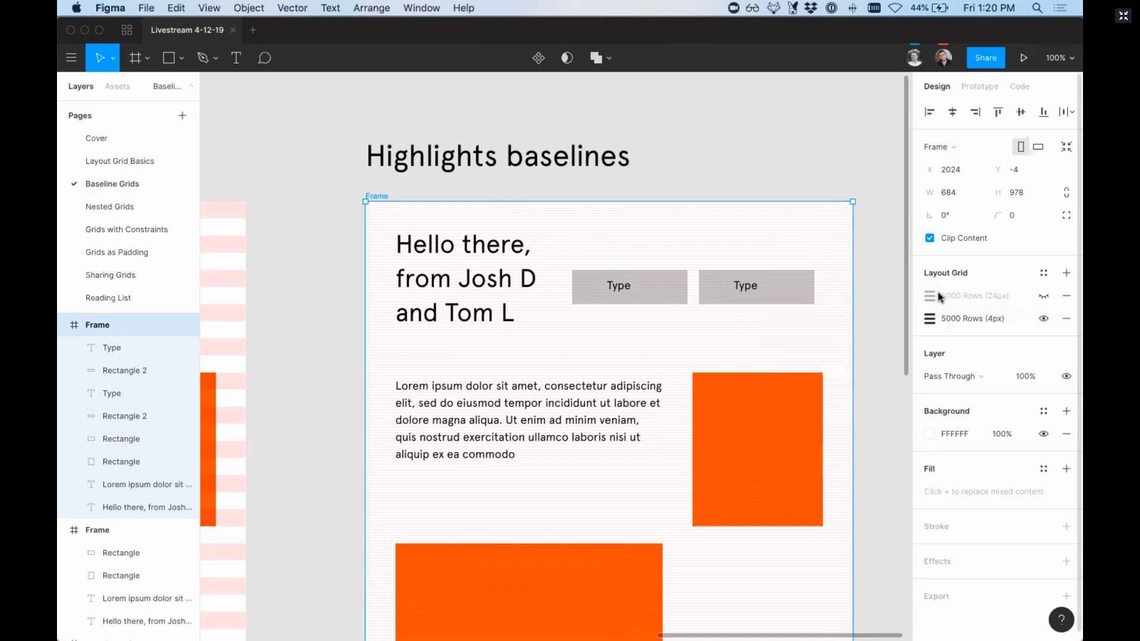
Step: Show the 24 px rows grid on the Highlights baselines frame again and examine how the heading sits on both row grids
{"action": "left_click", "coordinate": [1044, 296]}
{"action": "key", "text": "z"}
{"action": "left_click_drag", "start_coordinate": [361, 190], "coordinate": [503, 304]}
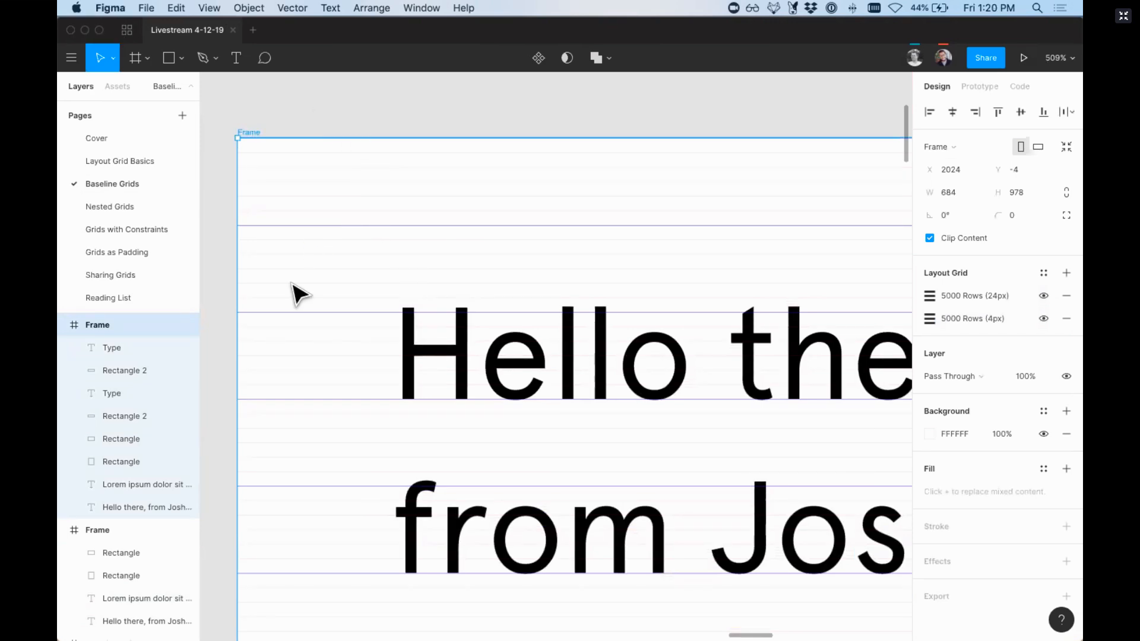
{"action": "key", "text": "shift+0"}
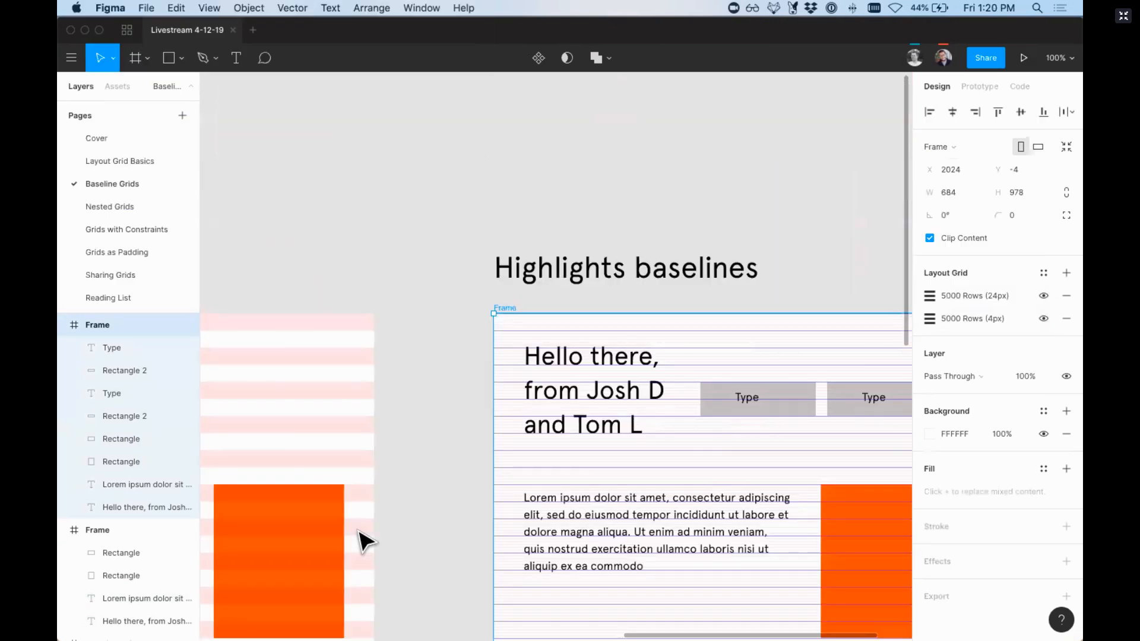
{"action": "scroll", "coordinate": [359, 531], "scroll_direction": "right", "scroll_amount": 2}
{"action": "scroll", "coordinate": [373, 513], "scroll_direction": "left", "scroll_amount": 1}
{"action": "key", "text": "super+minus"}
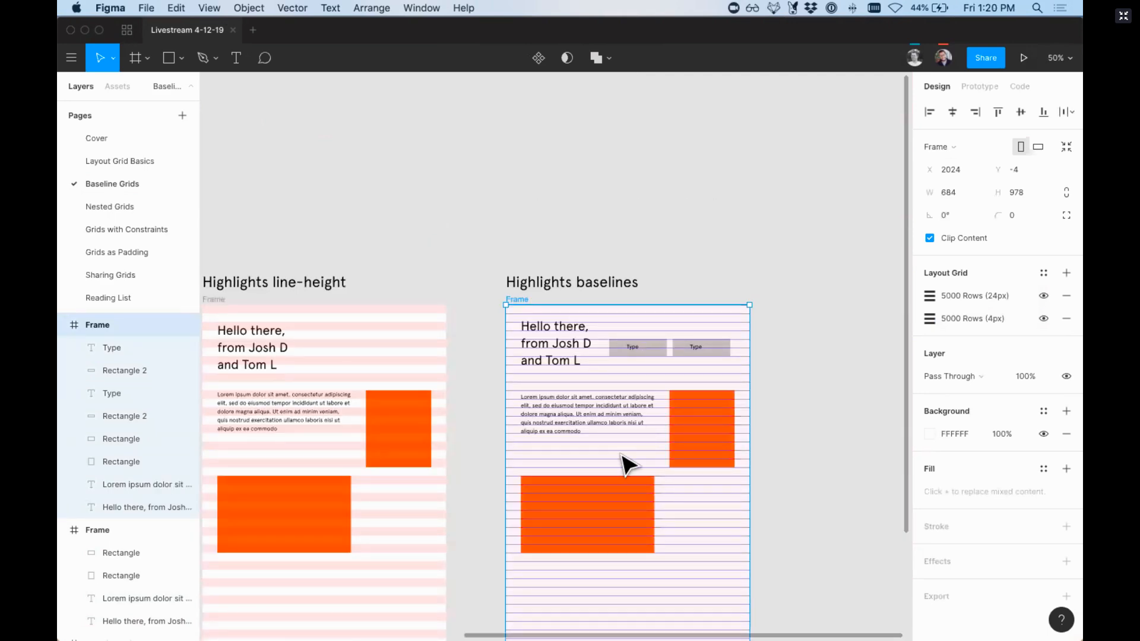
Step: Turn off the layout grid display and open the Nested Grids page
{"action": "key", "text": "ctrl+g"}
{"action": "scroll", "coordinate": [627, 465], "scroll_direction": "left", "scroll_amount": 10}
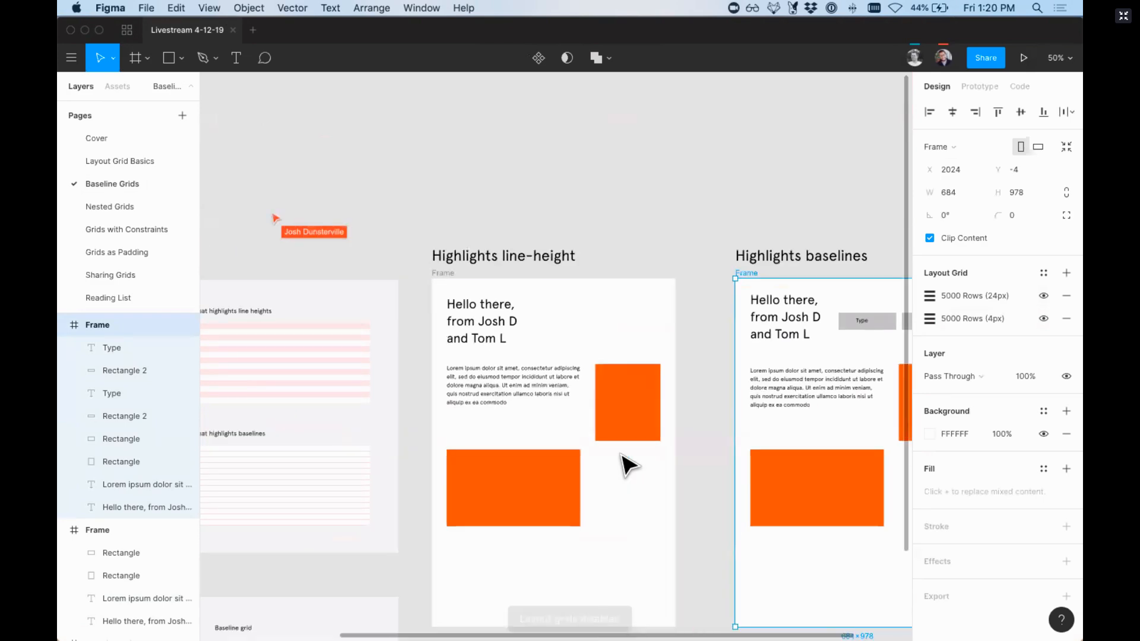
{"action": "scroll", "coordinate": [623, 464], "scroll_direction": "left", "scroll_amount": 3}
{"action": "scroll", "coordinate": [623, 465], "scroll_direction": "down", "scroll_amount": 5}
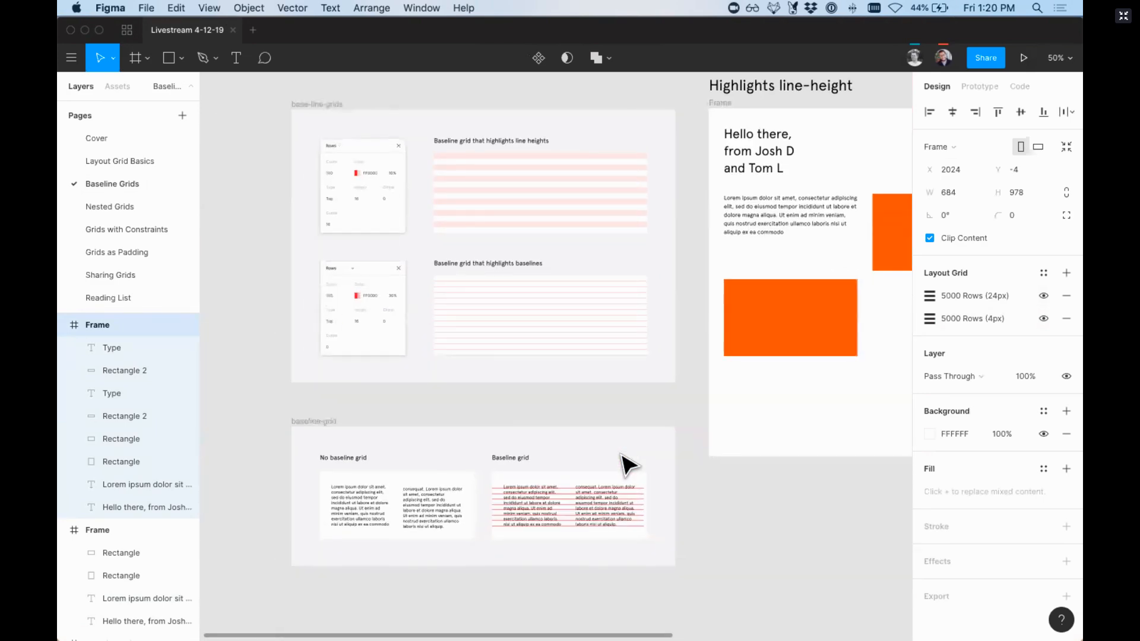
{"action": "left_click", "coordinate": [124, 211]}
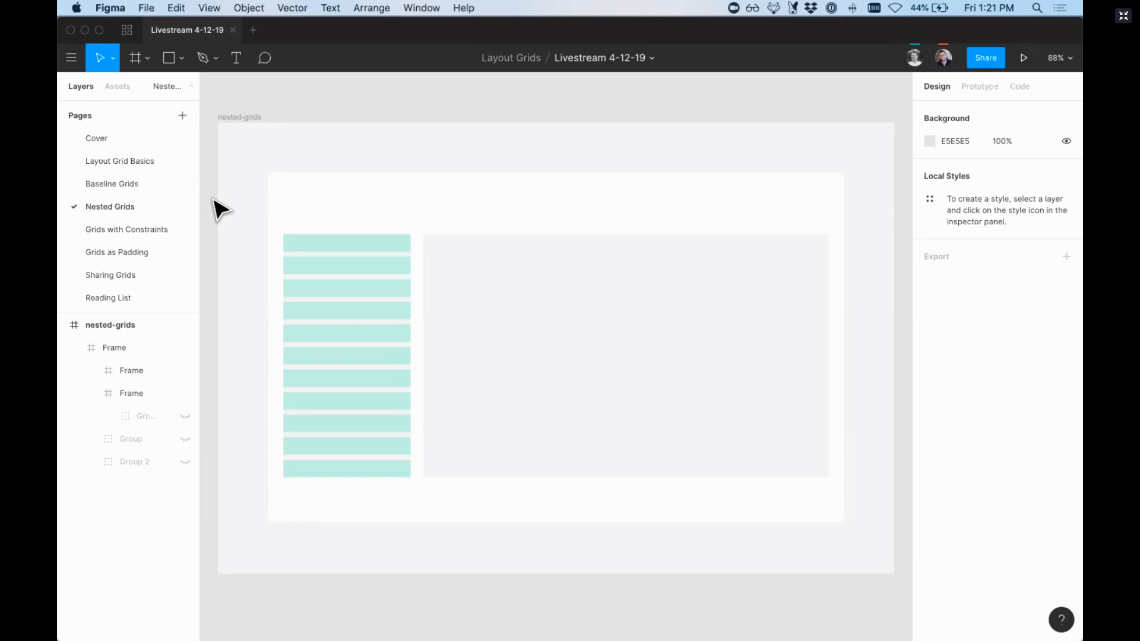
Step: Draw a new frame about 536 × 479 in the empty canvas beside the nested-grids frame
{"action": "scroll", "coordinate": [213, 200], "scroll_direction": "right", "scroll_amount": 10}
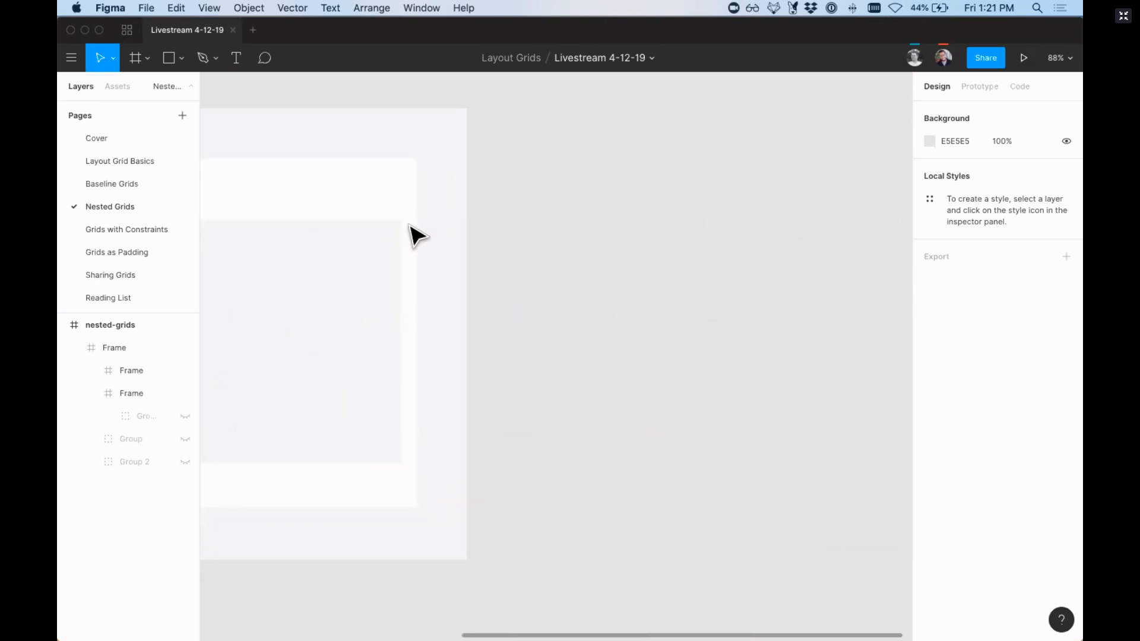
{"action": "key", "text": "f"}
{"action": "left_click_drag", "start_coordinate": [525, 178], "coordinate": [861, 479]}
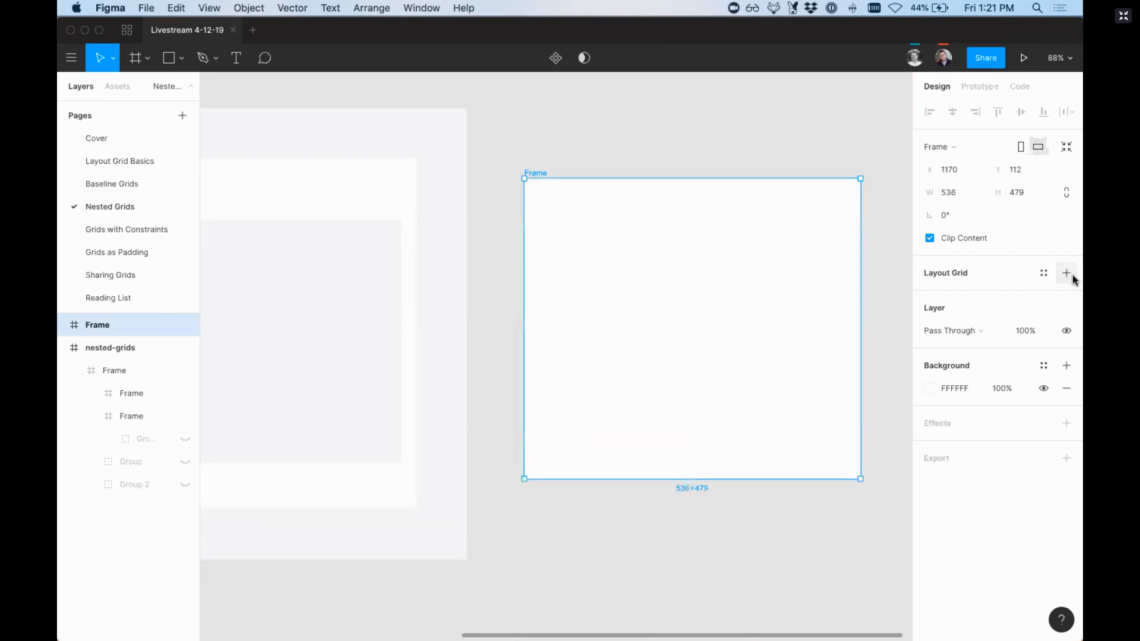
Step: Add a layout grid to the new frame and change its type to Columns
{"action": "left_click", "coordinate": [1067, 272]}
{"action": "left_click", "coordinate": [930, 296]}
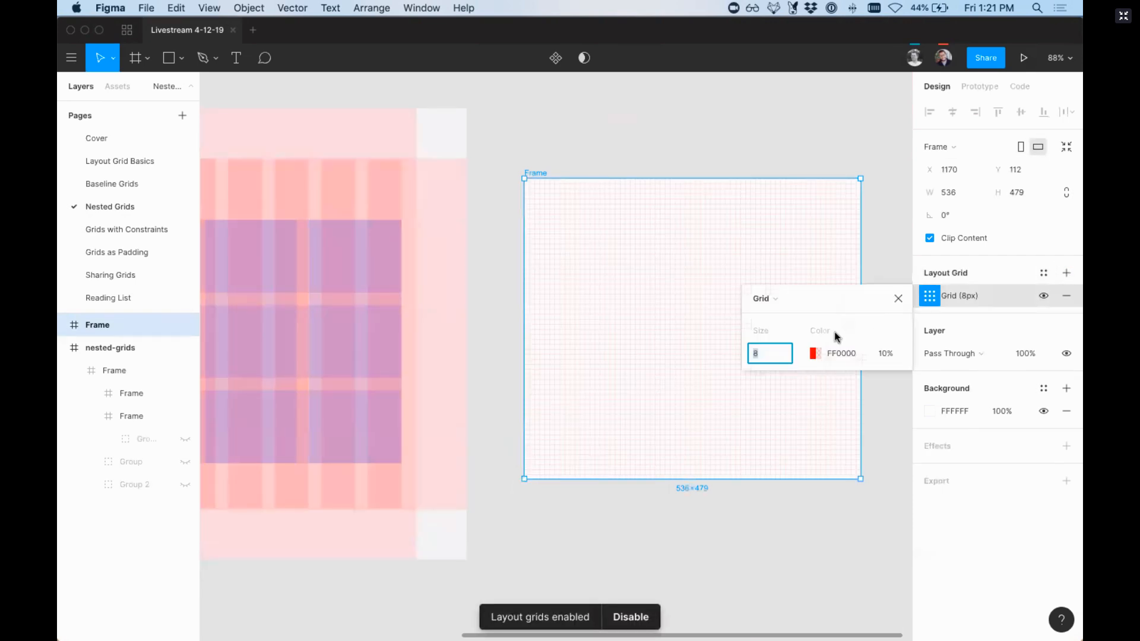
{"action": "left_click", "coordinate": [766, 298]}
{"action": "left_click", "coordinate": [775, 313]}
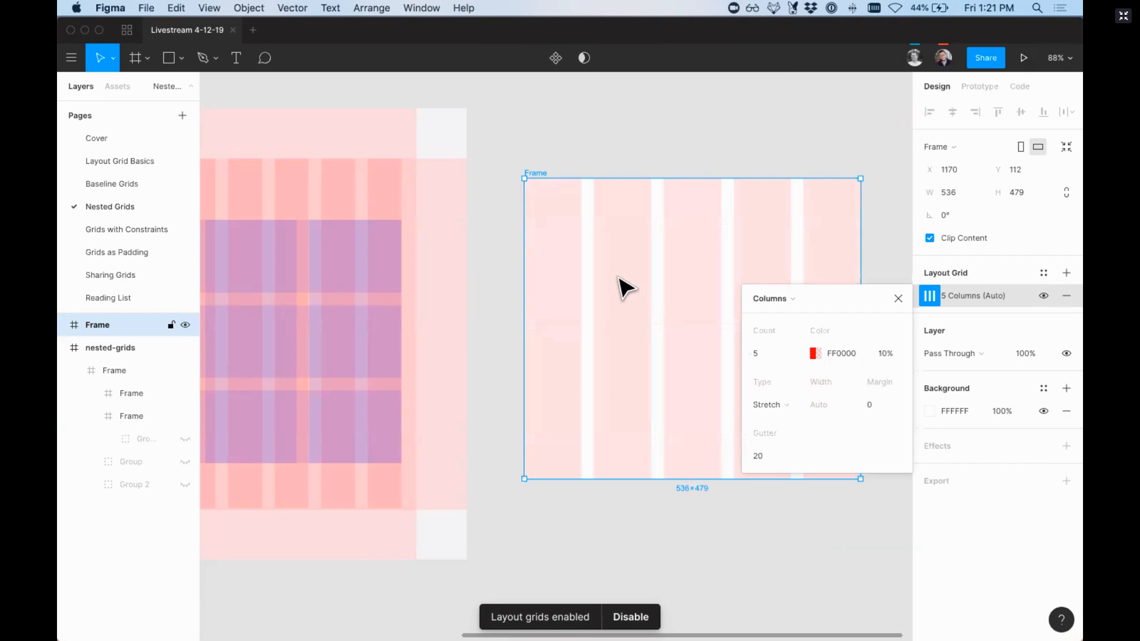
Step: Draw a frame inside the new frame and extend it to the second column's edge, making it about 314 × 176
{"action": "key", "text": "f"}
{"action": "left_click_drag", "start_coordinate": [602, 258], "coordinate": [791, 368]}
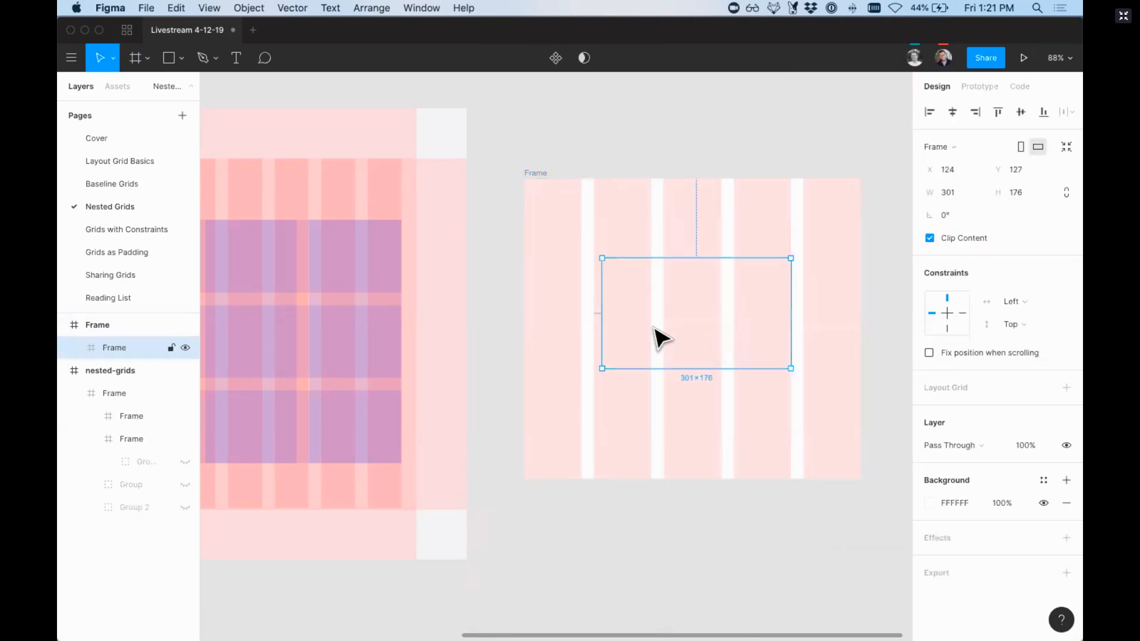
{"action": "left_click_drag", "start_coordinate": [602, 321], "coordinate": [591, 320]}
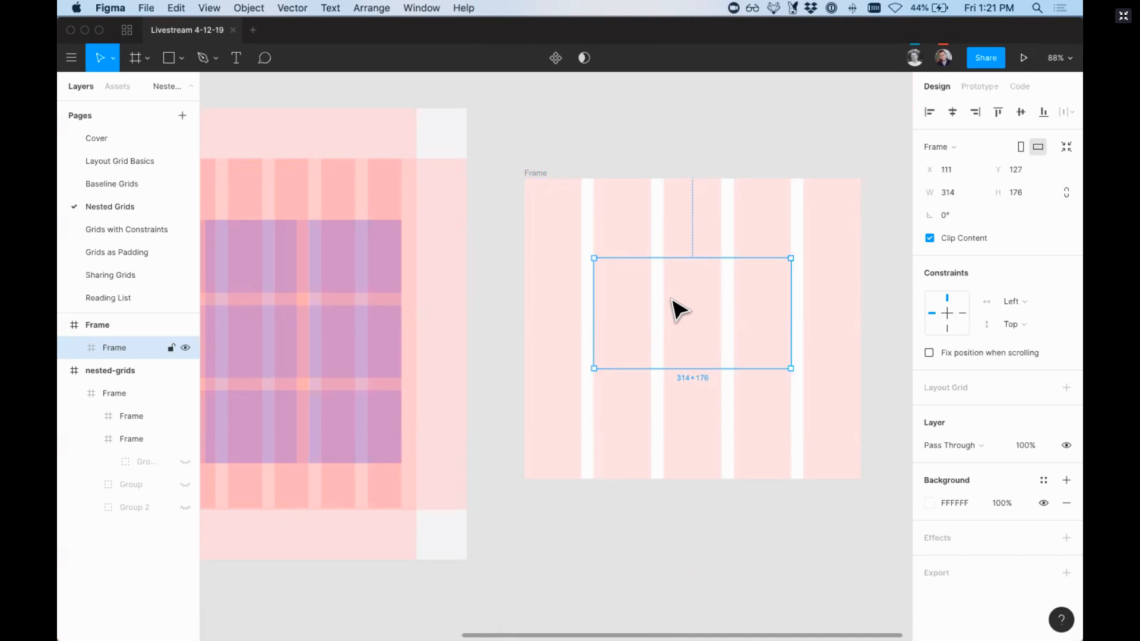
Step: Add a Rows layout grid to the inner frame and set its color to blue, 0500FF
{"action": "left_click", "coordinate": [1066, 387]}
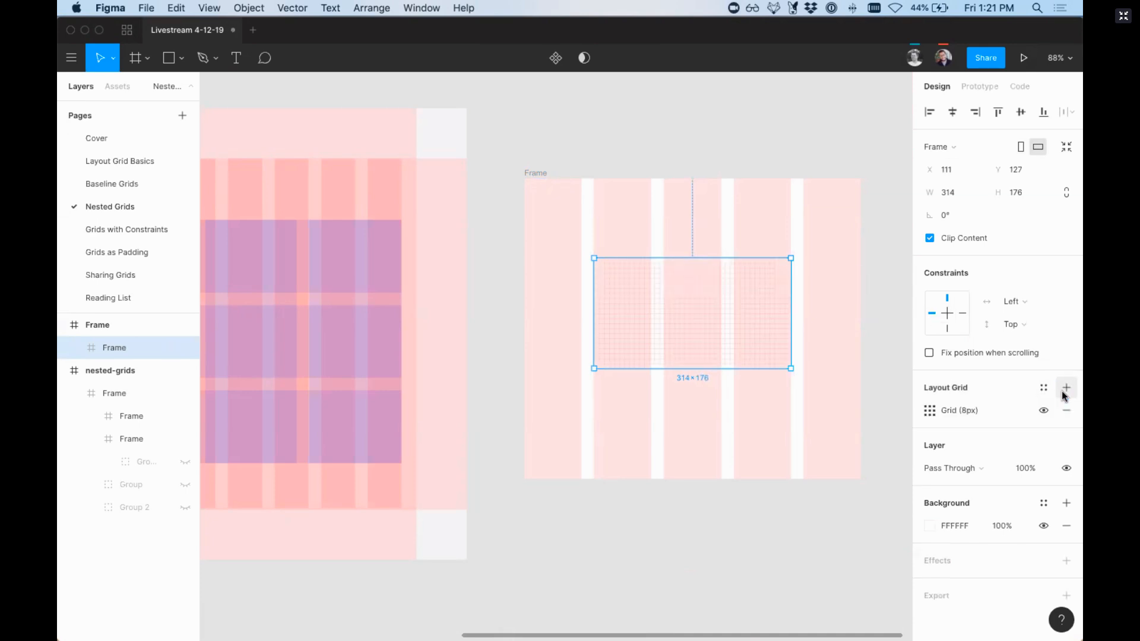
{"action": "left_click", "coordinate": [930, 410]}
{"action": "left_click", "coordinate": [772, 413]}
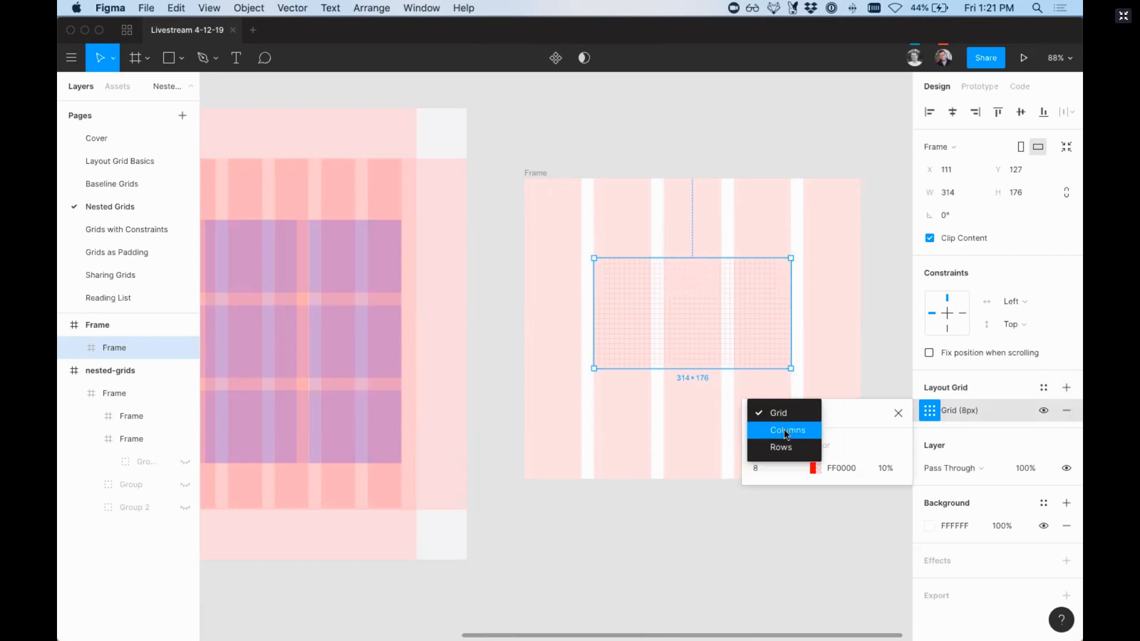
{"action": "left_click", "coordinate": [785, 447]}
{"action": "left_click", "coordinate": [815, 481]}
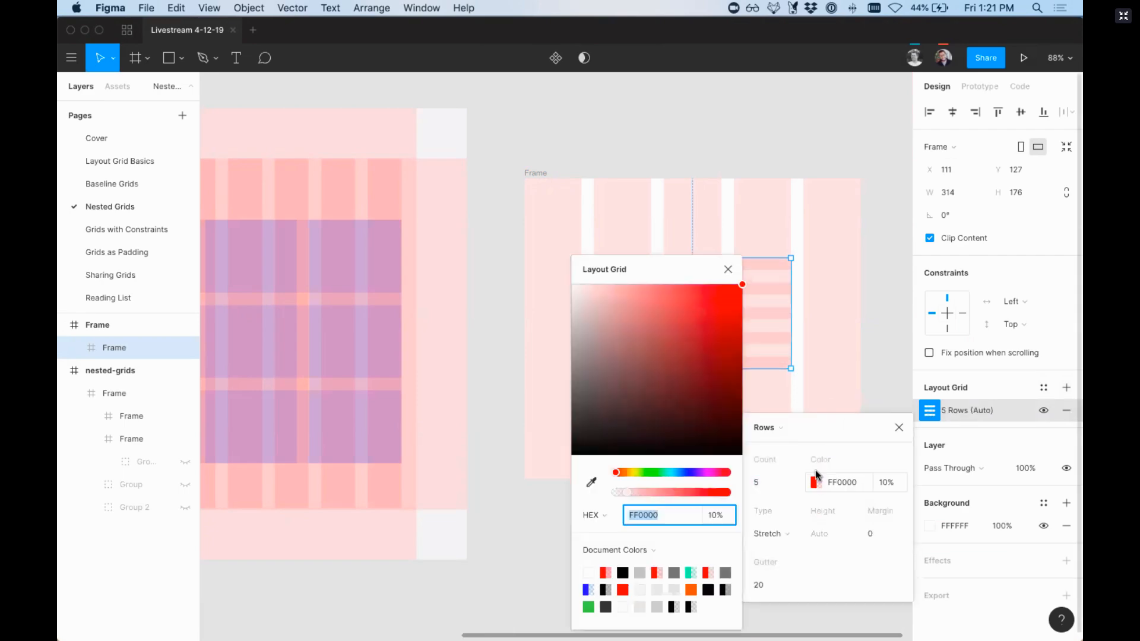
{"action": "left_click", "coordinate": [698, 473]}
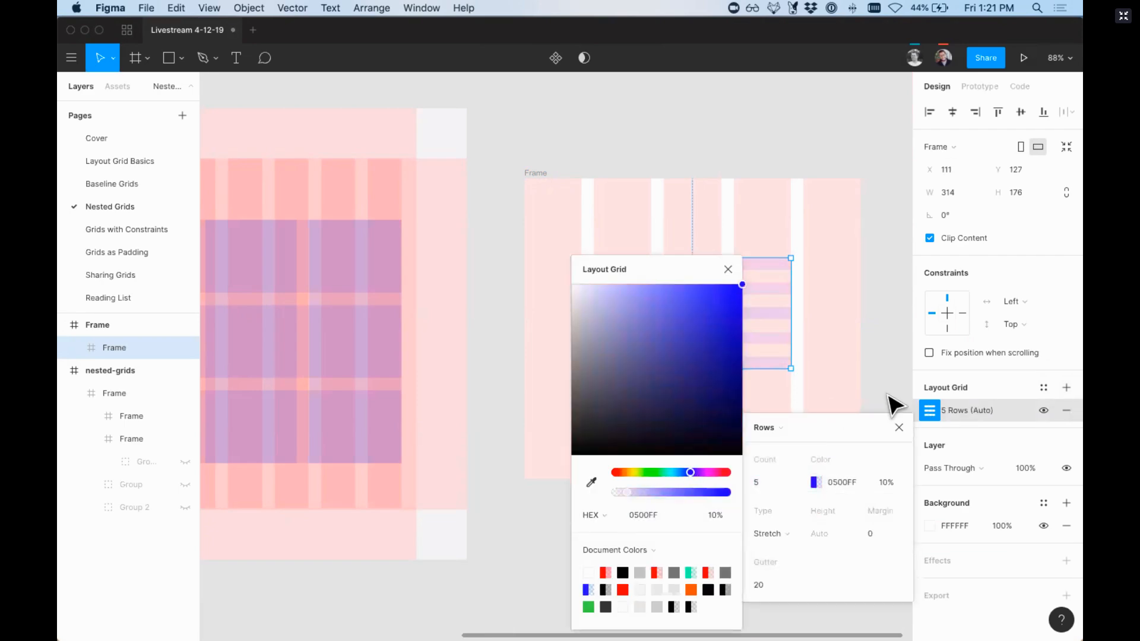
{"action": "left_click", "coordinate": [899, 428]}
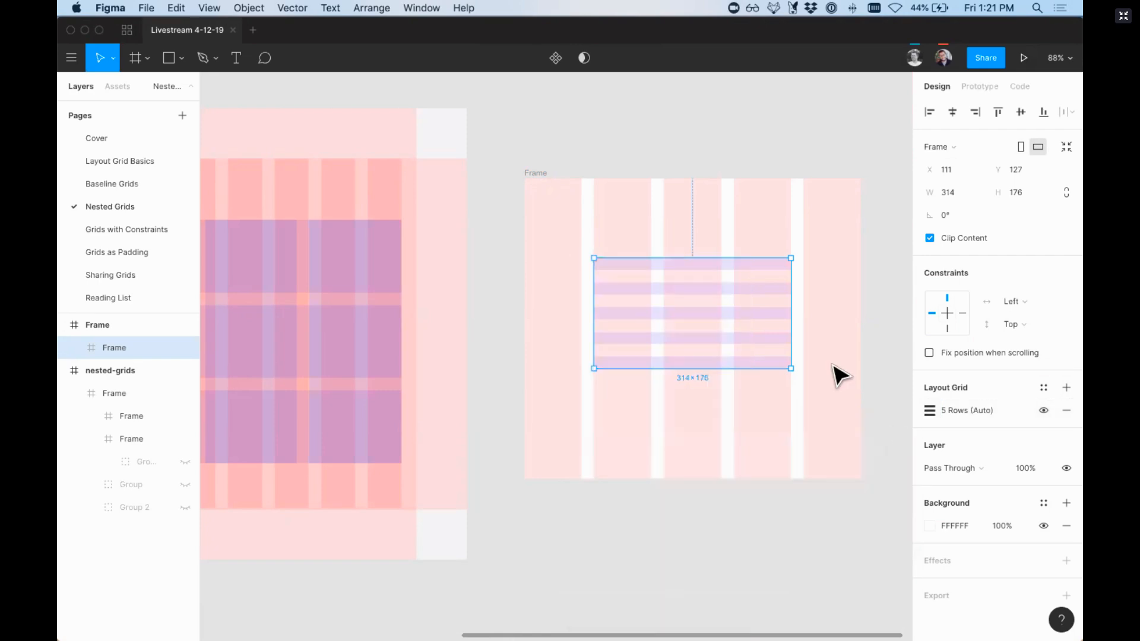
Step: Examine the outer frame's column grid and the inner frame's row grid, comparing them with the nested-grids example
{"action": "left_click", "coordinate": [539, 179]}
{"action": "scroll", "coordinate": [555, 255], "scroll_direction": "left", "scroll_amount": 5}
{"action": "scroll", "coordinate": [555, 255], "scroll_direction": "up", "scroll_amount": 3}
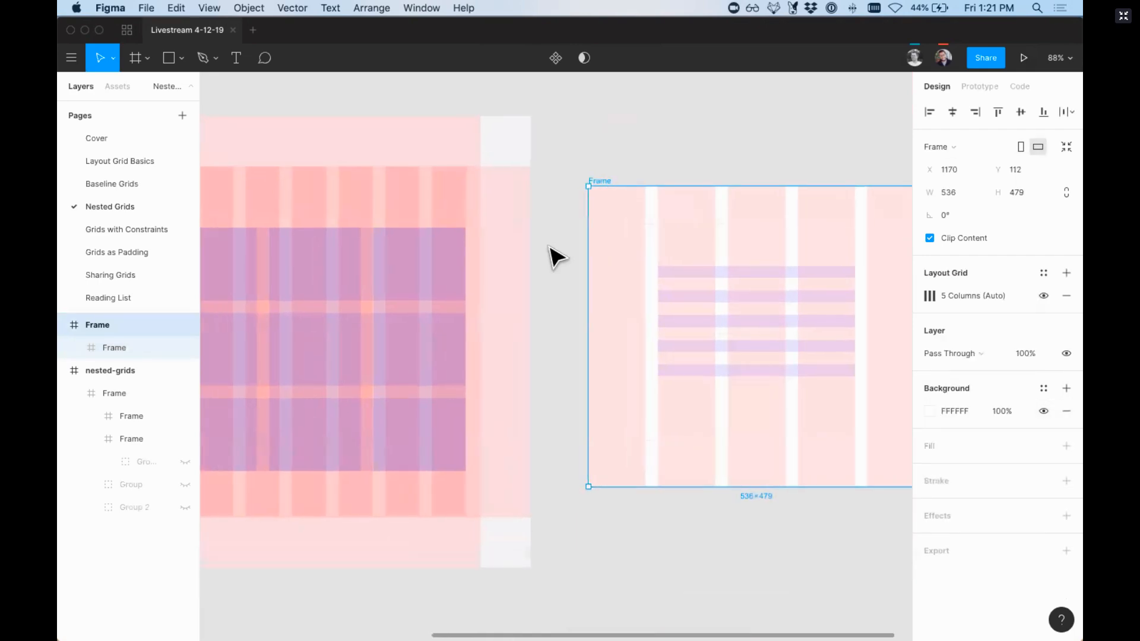
{"action": "scroll", "coordinate": [549, 246], "scroll_direction": "right", "scroll_amount": 1}
{"action": "scroll", "coordinate": [549, 246], "scroll_direction": "down", "scroll_amount": 1}
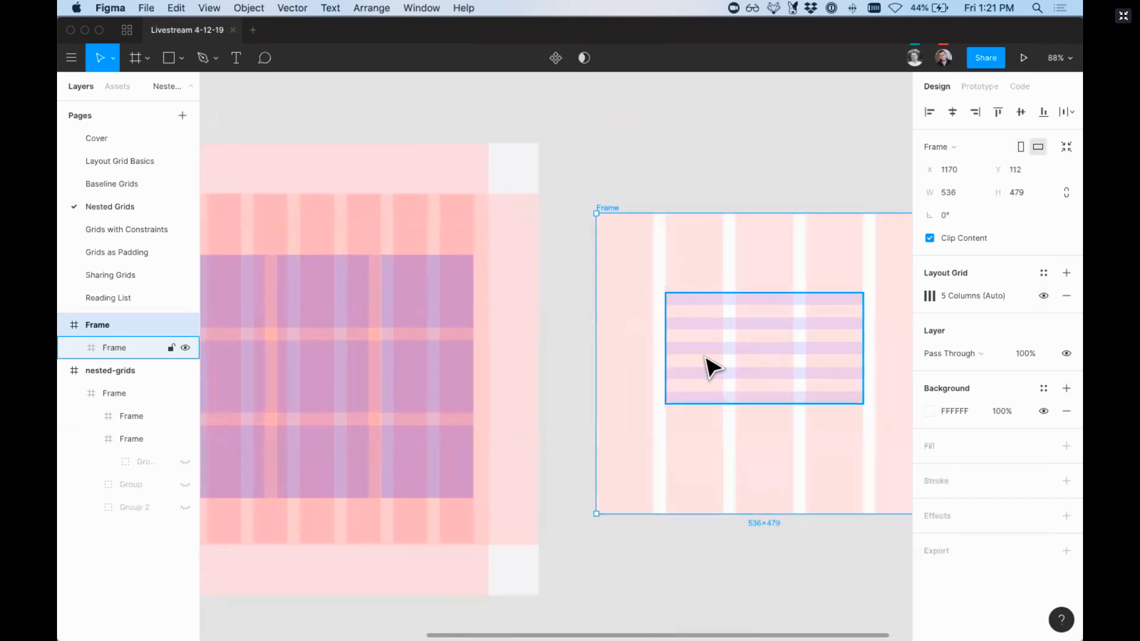
{"action": "left_click", "coordinate": [713, 368]}
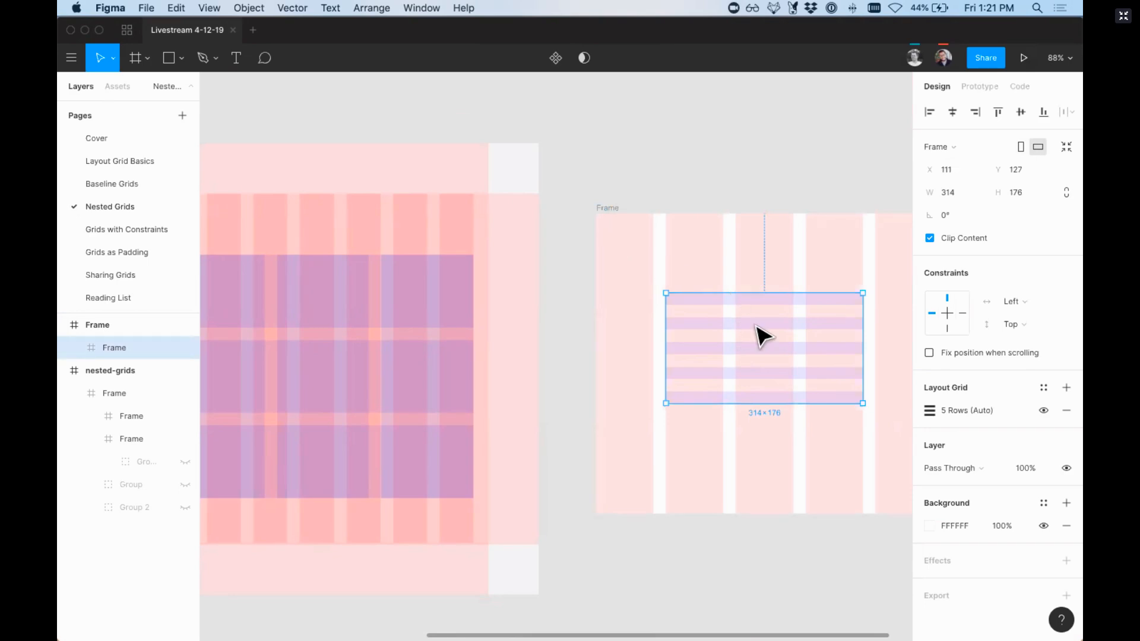
{"action": "scroll", "coordinate": [728, 320], "scroll_direction": "left", "scroll_amount": 10}
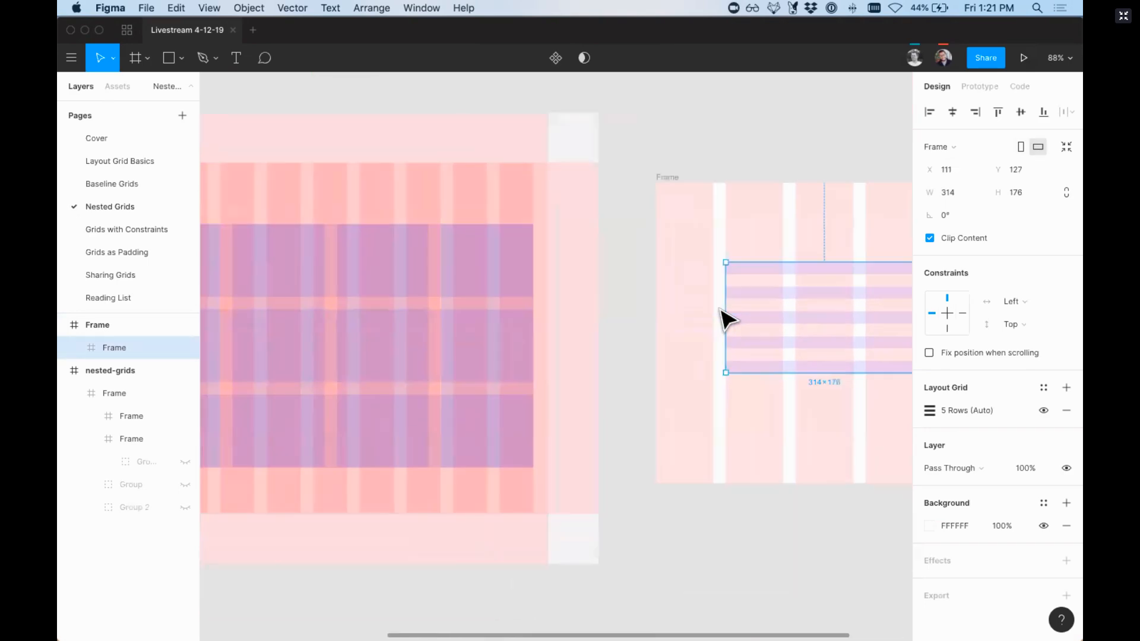
{"action": "scroll", "coordinate": [728, 321], "scroll_direction": "down", "scroll_amount": 5}
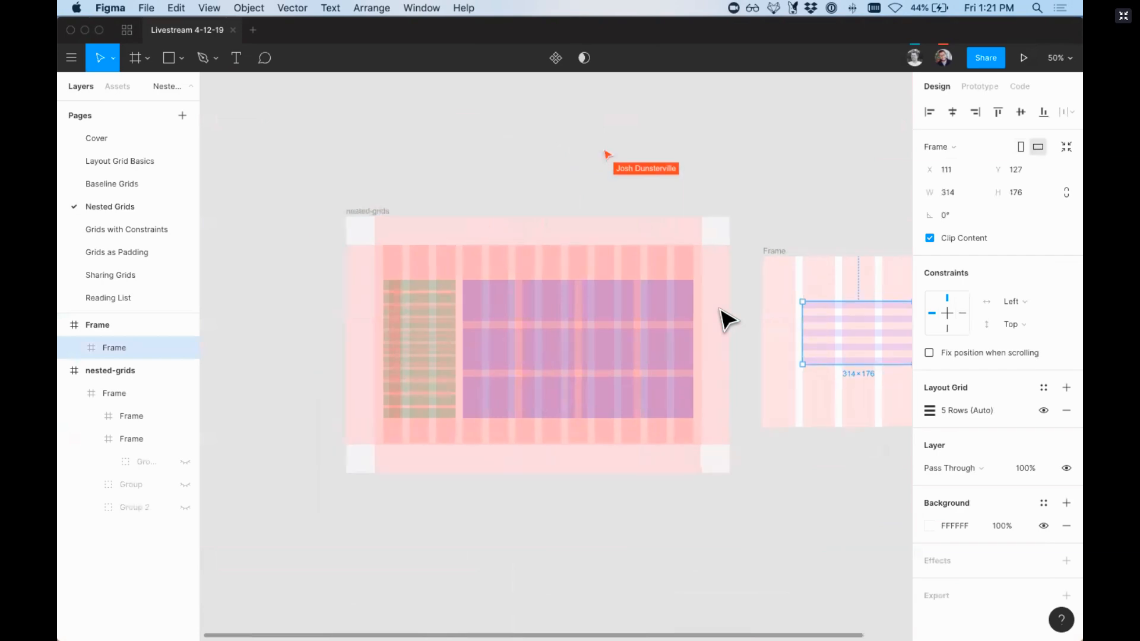
Step: Turn off the layout grid display and inspect the container frame and the wide gray frame inside nested-grids
{"action": "key", "text": "ctrl+g"}
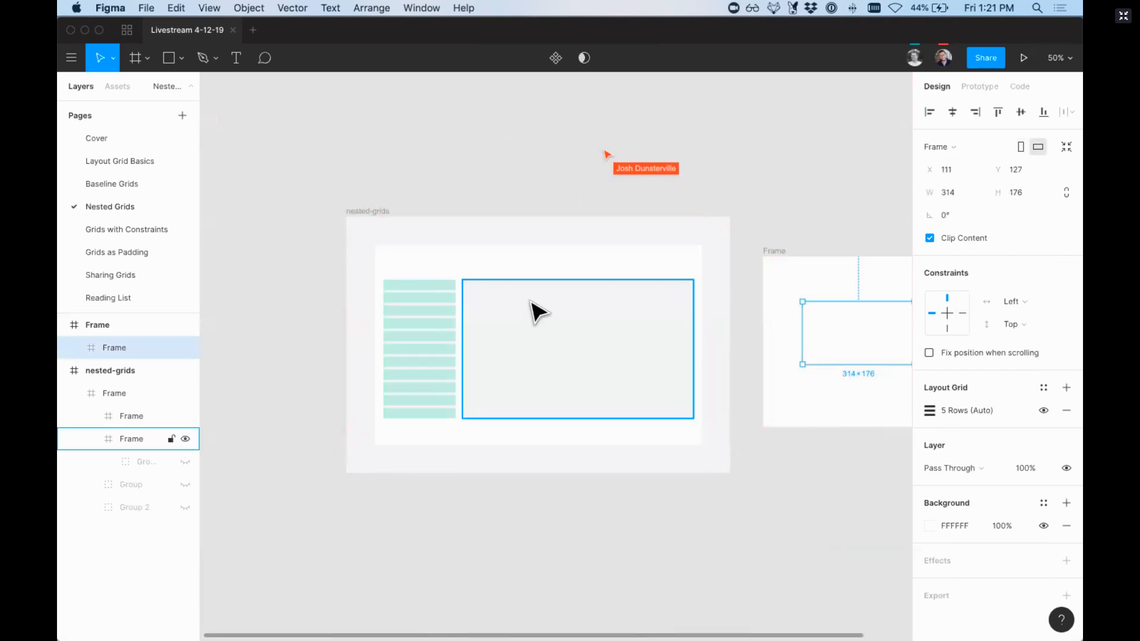
{"action": "left_click", "coordinate": [479, 272]}
{"action": "key", "text": "shift+0"}
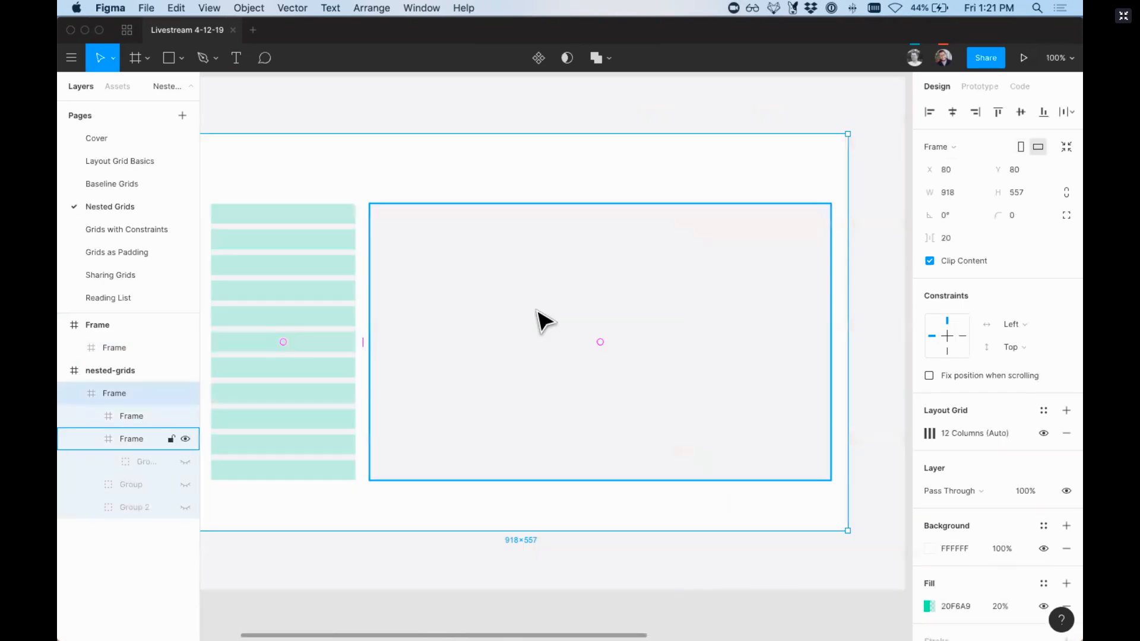
{"action": "left_click", "coordinate": [315, 264]}
{"action": "left_click", "coordinate": [453, 293]}
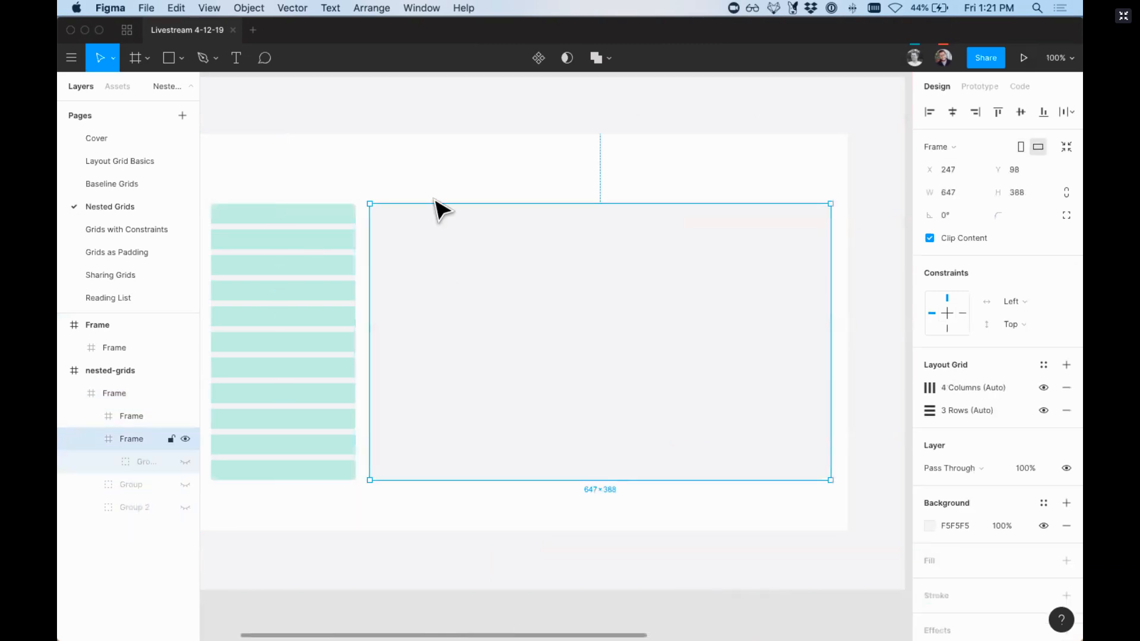
{"action": "scroll", "coordinate": [335, 313], "scroll_direction": "left", "scroll_amount": 4}
Step: Delete all the green bars from the narrow frame inside nested-grids and turn the layout grid display back on
{"action": "left_click", "coordinate": [399, 478], "text": "super"}
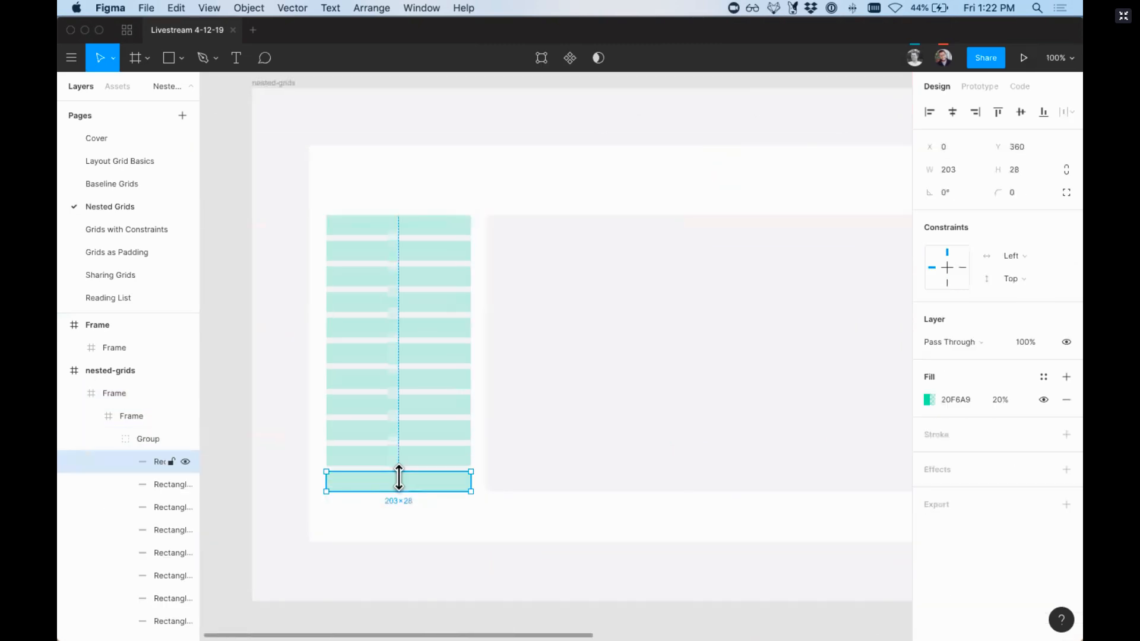
{"action": "left_click", "coordinate": [393, 458], "text": "shift+super"}
{"action": "left_click", "coordinate": [384, 433], "text": "shift+super"}
{"action": "left_click", "coordinate": [374, 405], "text": "shift+super"}
{"action": "left_click", "coordinate": [365, 378], "text": "shift+super"}
{"action": "left_click", "coordinate": [366, 353], "text": "shift+super"}
{"action": "left_click", "coordinate": [367, 327], "text": "shift+super"}
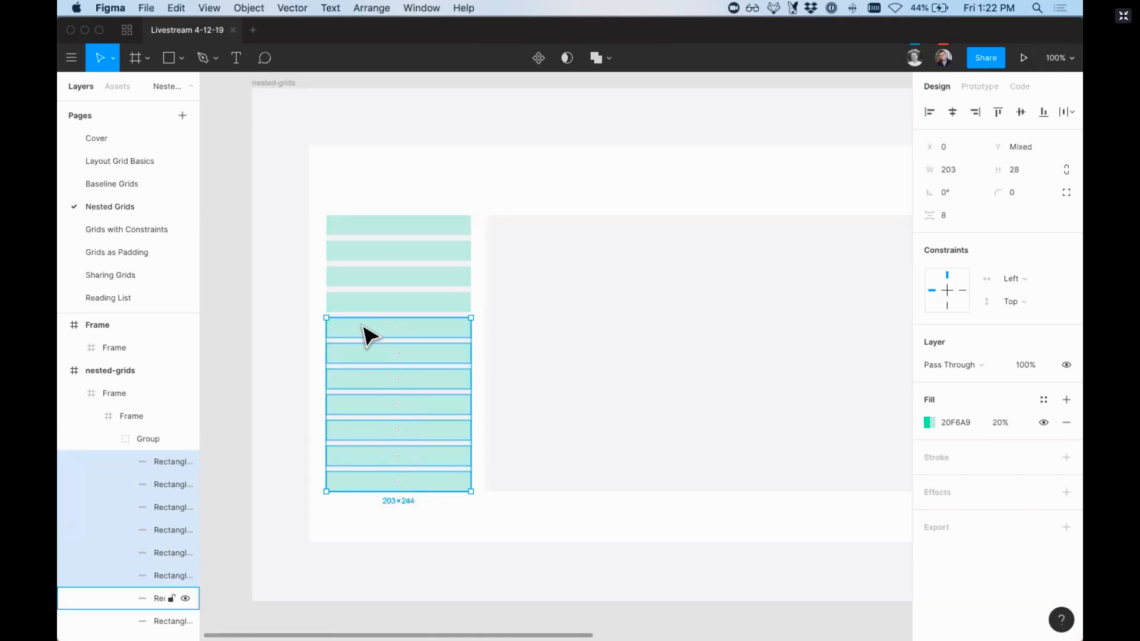
{"action": "left_click", "coordinate": [369, 303], "text": "shift+super"}
{"action": "left_click", "coordinate": [361, 277], "text": "shift+super"}
{"action": "left_click", "coordinate": [358, 249], "text": "shift+super"}
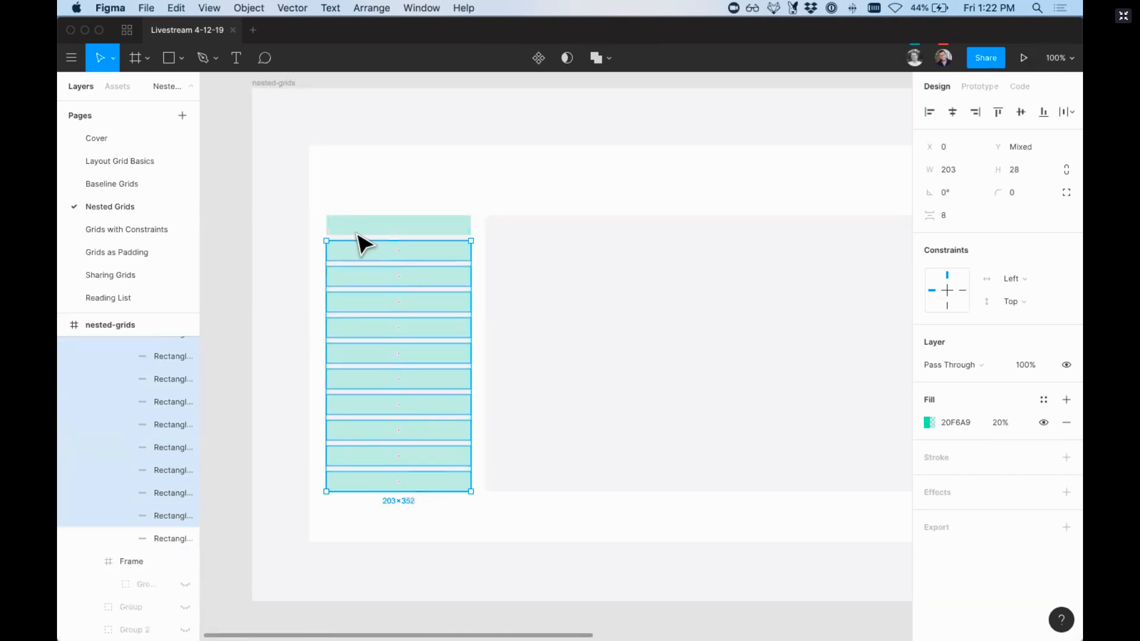
{"action": "left_click", "coordinate": [356, 233], "text": "shift+super"}
{"action": "key", "text": "Delete"}
{"action": "key", "text": "ctrl+g"}
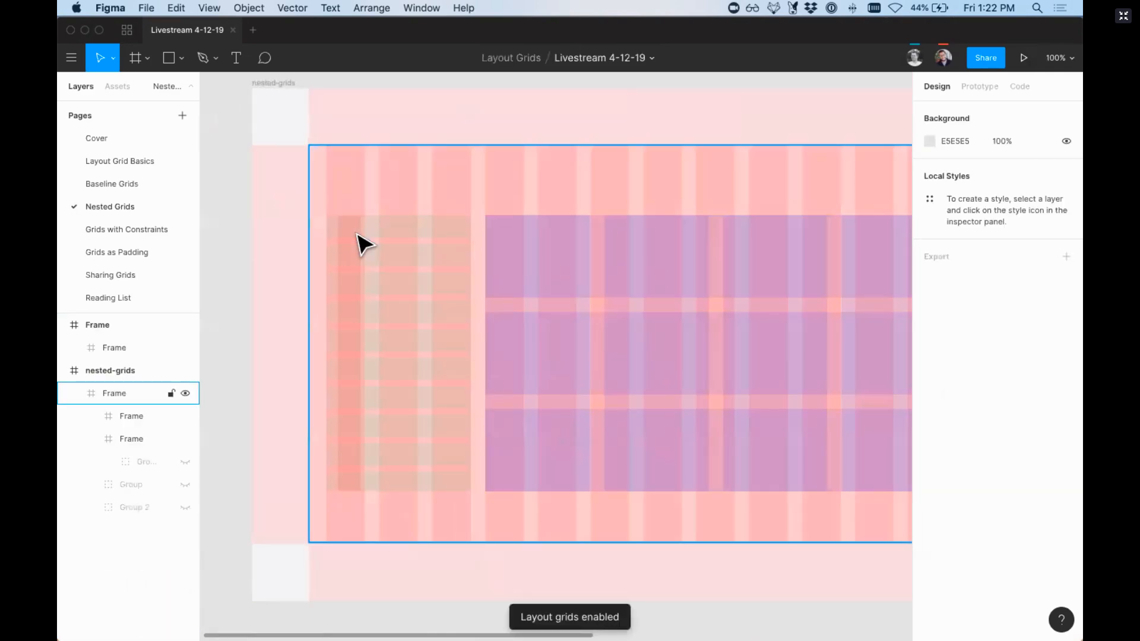
Step: Inspect the layout grids assigned to the narrow frame, the wide frame and their parent frame in nested-grids
{"action": "left_click", "coordinate": [401, 238]}
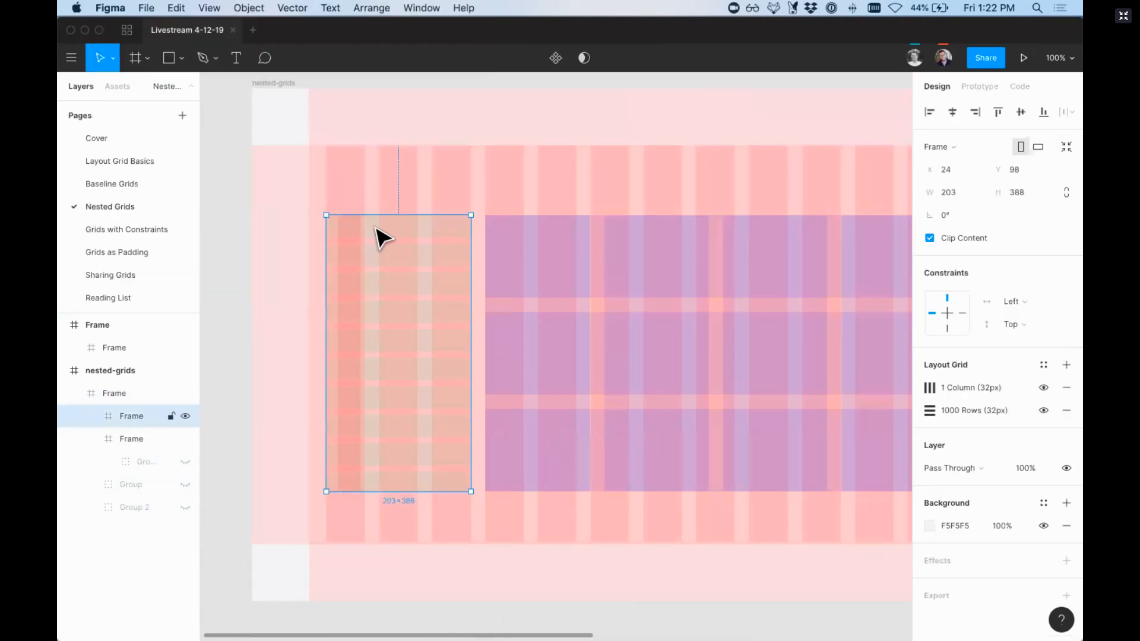
{"action": "left_click", "coordinate": [594, 292]}
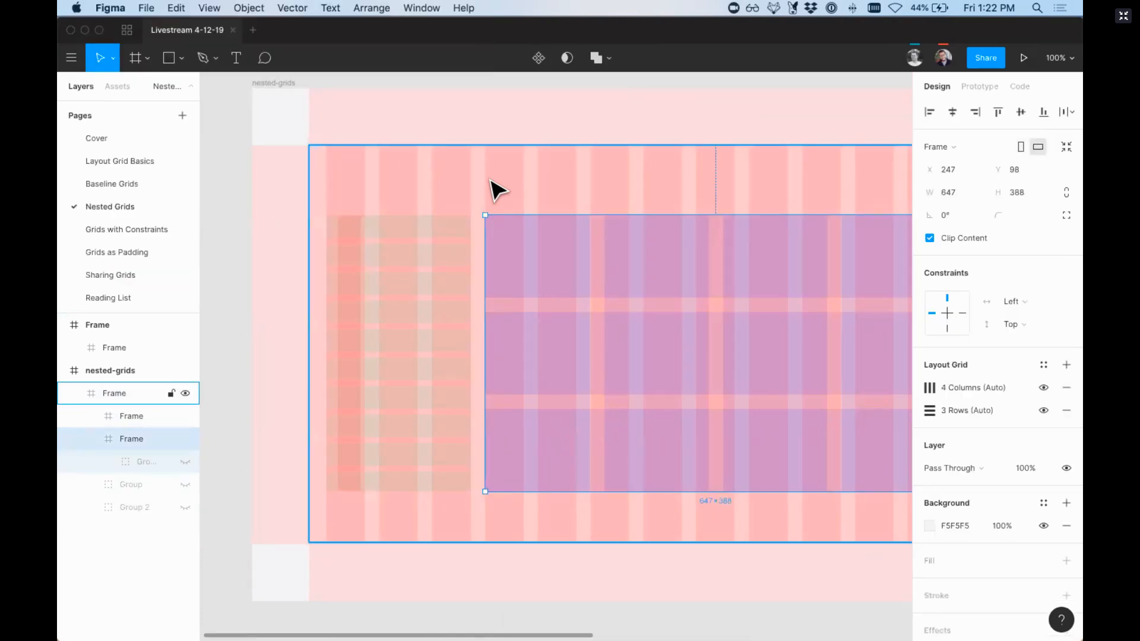
{"action": "left_click", "coordinate": [499, 189]}
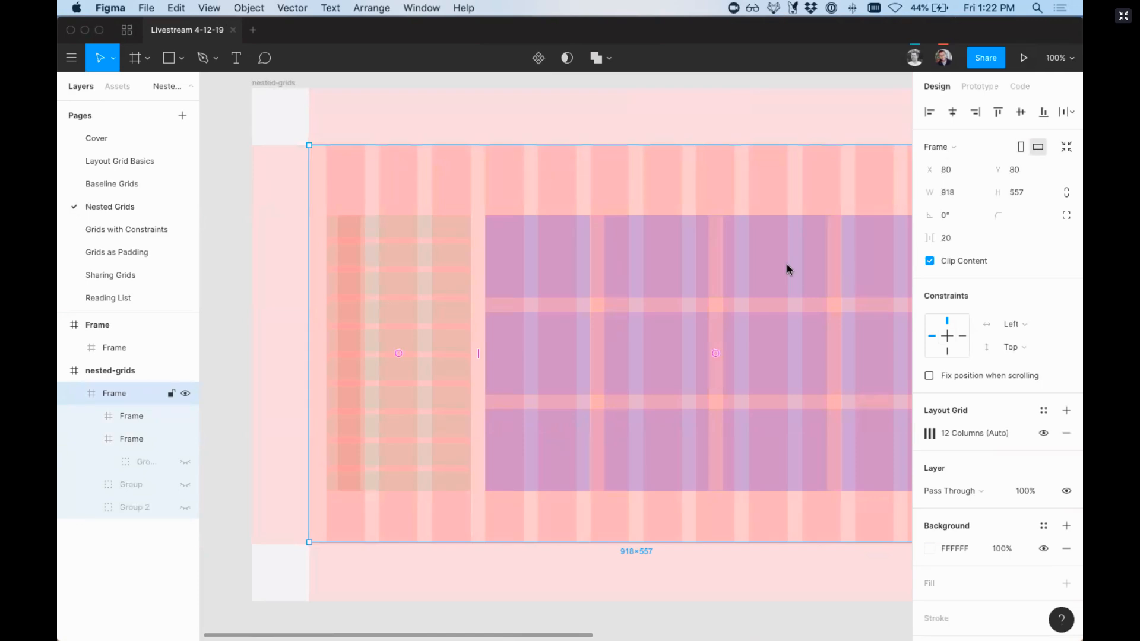
{"action": "left_click", "coordinate": [595, 297]}
{"action": "left_click", "coordinate": [464, 304], "text": "shift"}
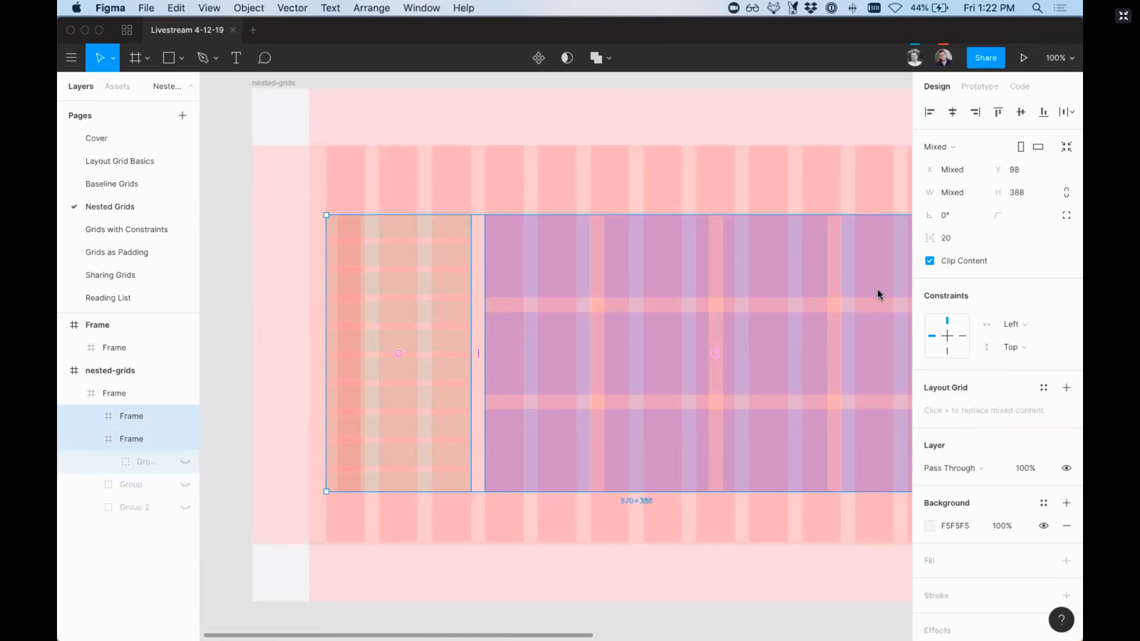
Step: Hide the 4 Columns and 3 Rows grids of the wide frame inside nested-grids
{"action": "left_click", "coordinate": [903, 293]}
{"action": "left_click", "coordinate": [1044, 388]}
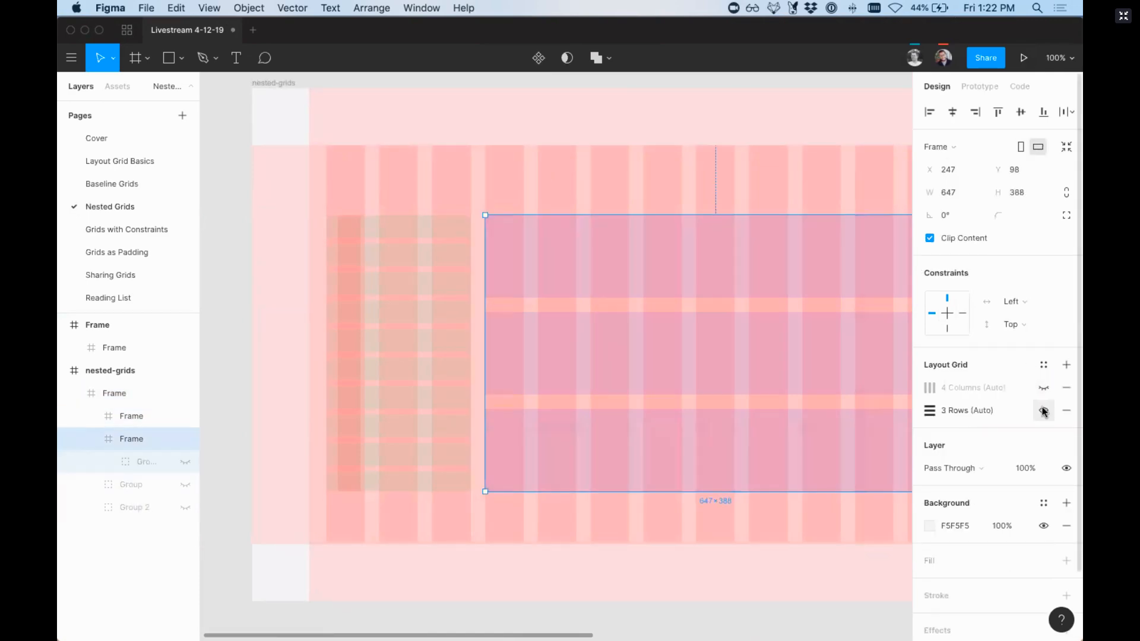
{"action": "left_click", "coordinate": [1044, 410]}
Step: Hide the 1 Column and 1000 Rows grids of the narrow frame inside nested-grids
{"action": "left_click", "coordinate": [394, 338]}
{"action": "left_click", "coordinate": [1043, 411]}
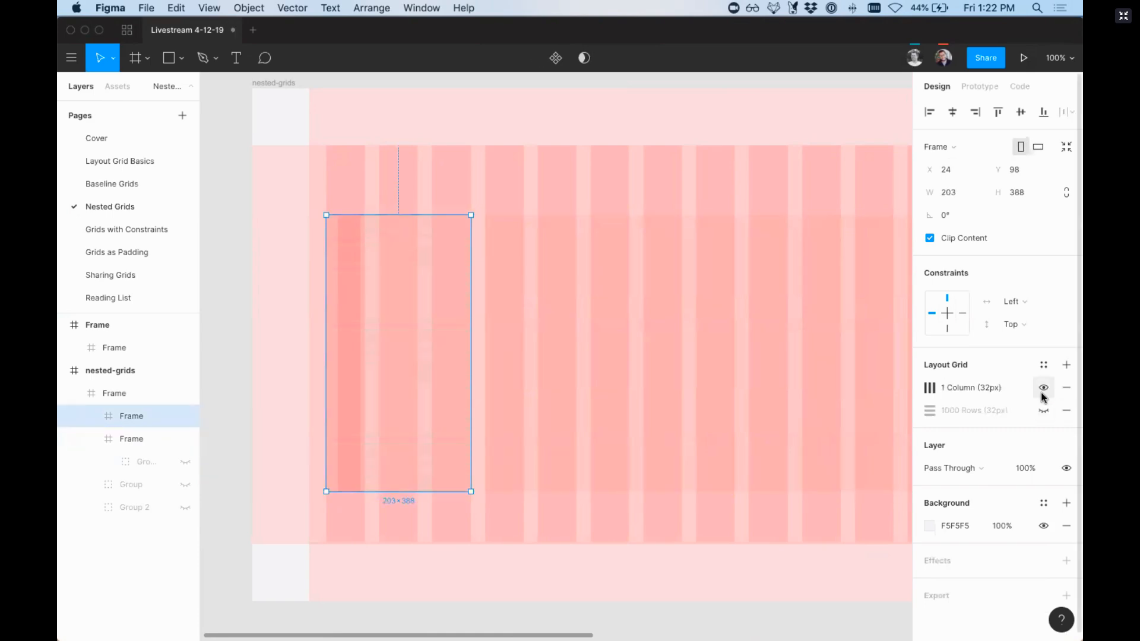
{"action": "left_click", "coordinate": [1044, 388]}
{"action": "scroll", "coordinate": [512, 285], "scroll_direction": "right", "scroll_amount": 4}
{"action": "scroll", "coordinate": [398, 227], "scroll_direction": "left", "scroll_amount": 3}
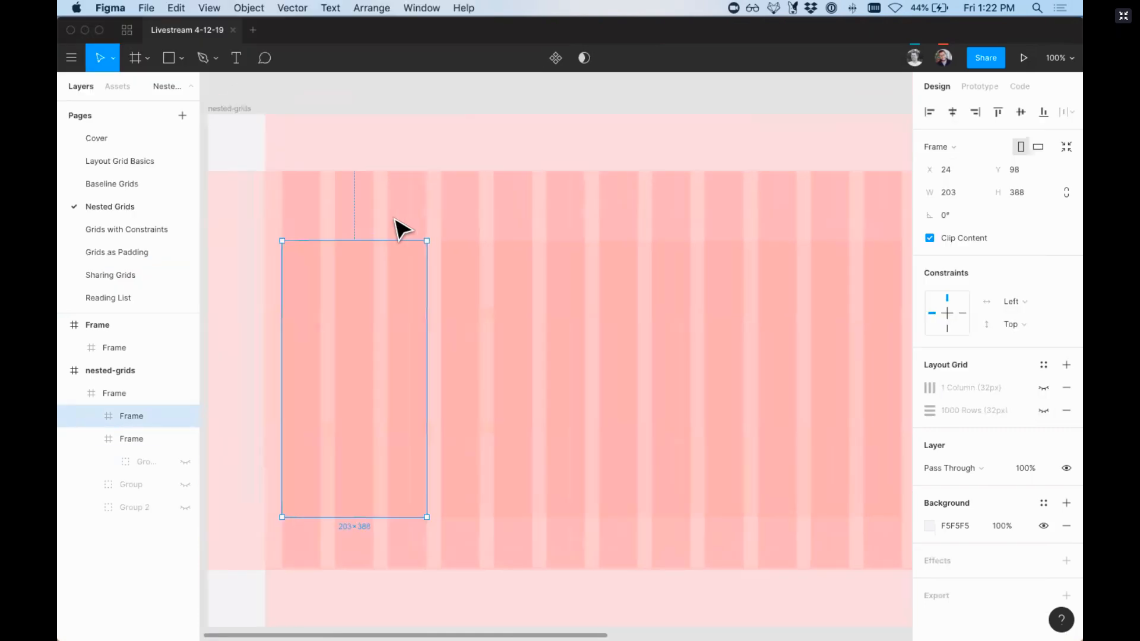
{"action": "scroll", "coordinate": [669, 217], "scroll_direction": "right", "scroll_amount": 1}
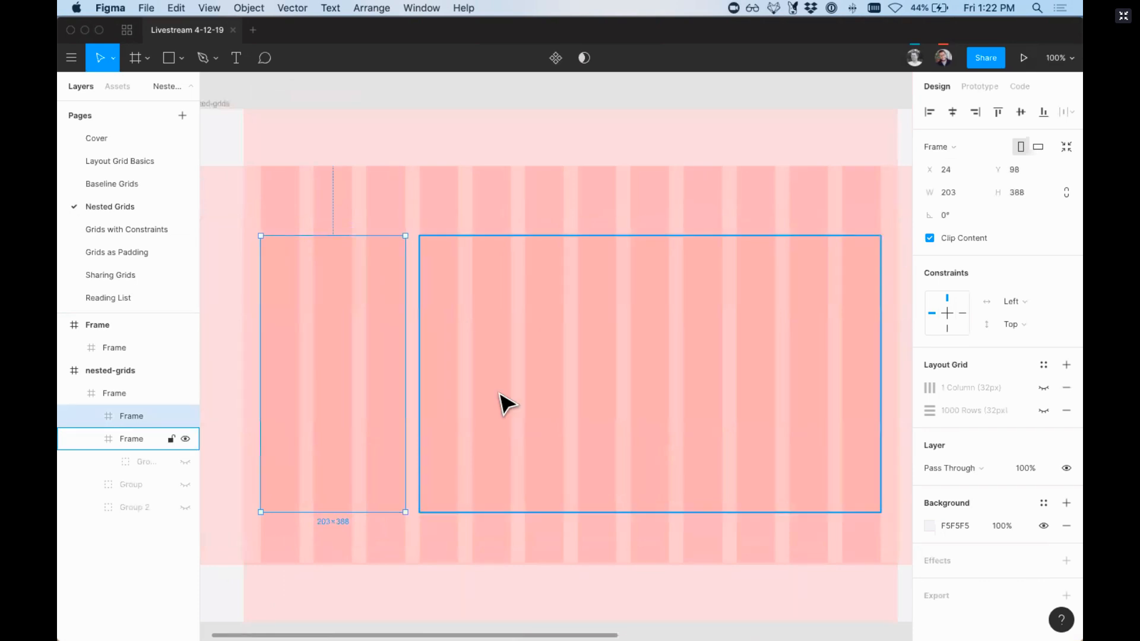
Step: Show the narrow frame's 1 Column and 1000 Rows grids and the wide frame's 4 Columns and 3 Rows grids again
{"action": "left_click", "coordinate": [1043, 387]}
{"action": "left_click", "coordinate": [1043, 411]}
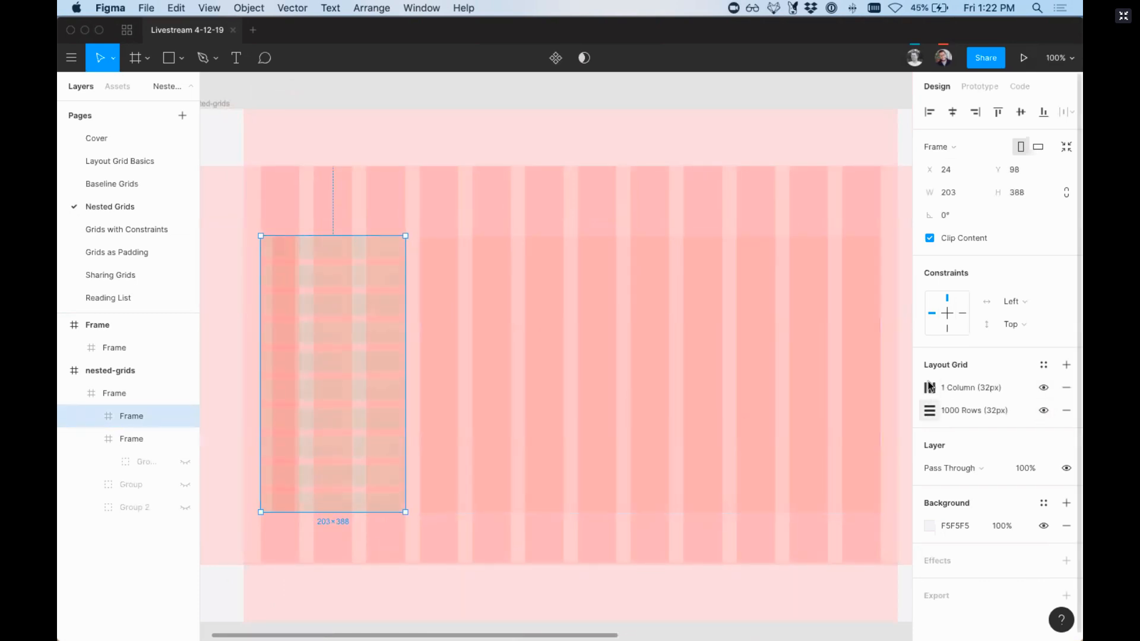
{"action": "left_click", "coordinate": [580, 318]}
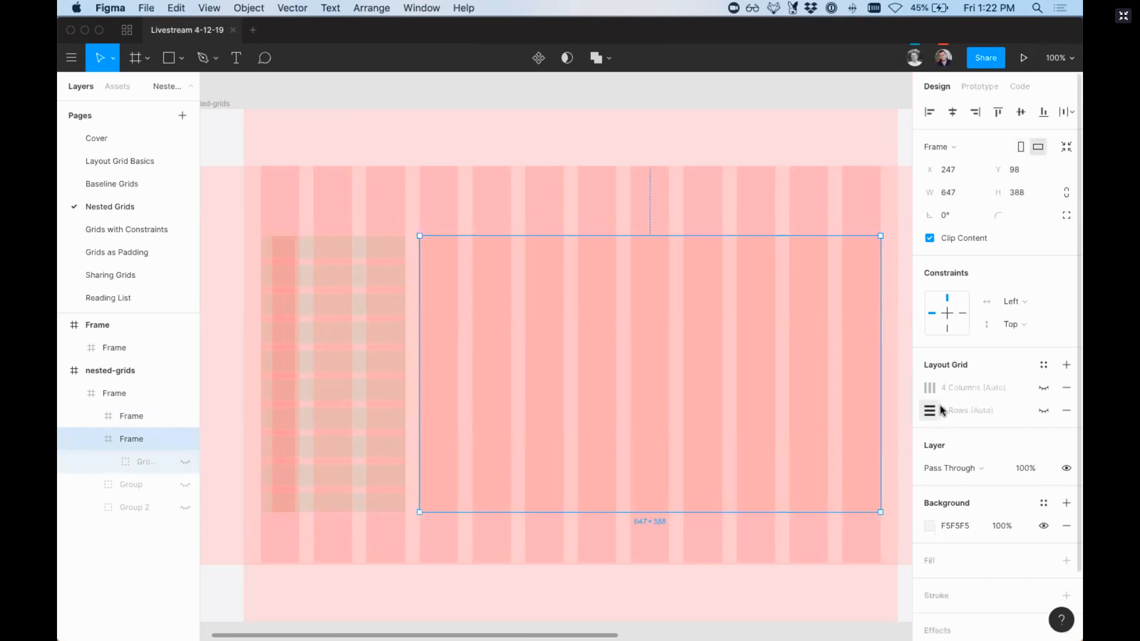
{"action": "left_click", "coordinate": [1044, 410]}
{"action": "left_click", "coordinate": [1043, 387]}
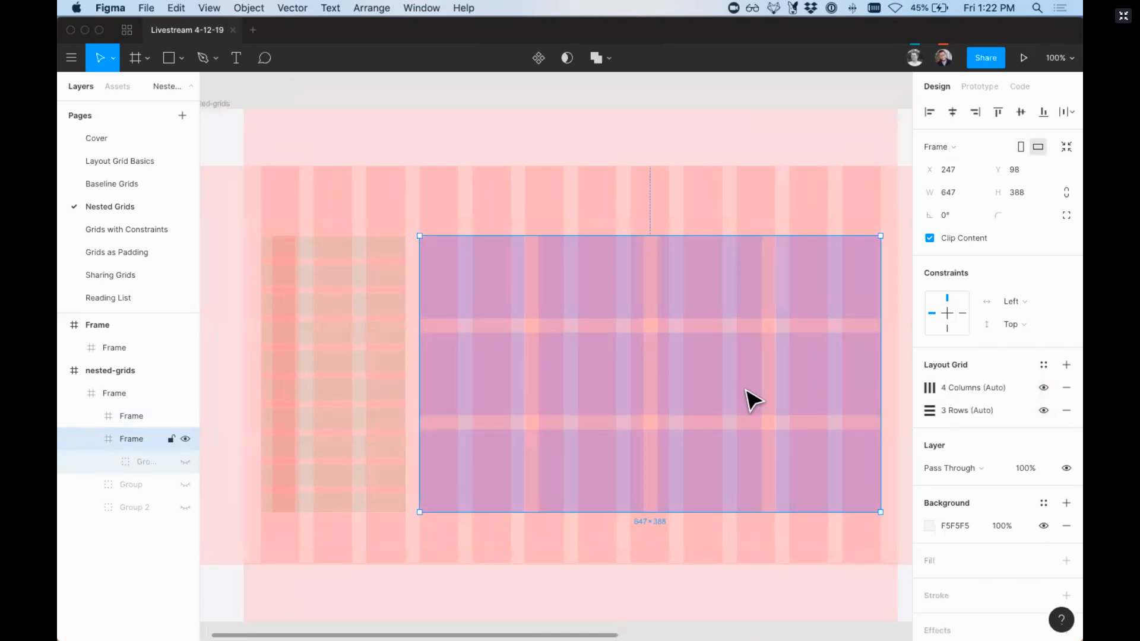
Step: Inspect the combined nested grids at 50% zoom and the layout grids assigned to the outer nested-grids frame
{"action": "key", "text": "minus"}
{"action": "scroll", "coordinate": [624, 501], "scroll_direction": "right", "scroll_amount": 5}
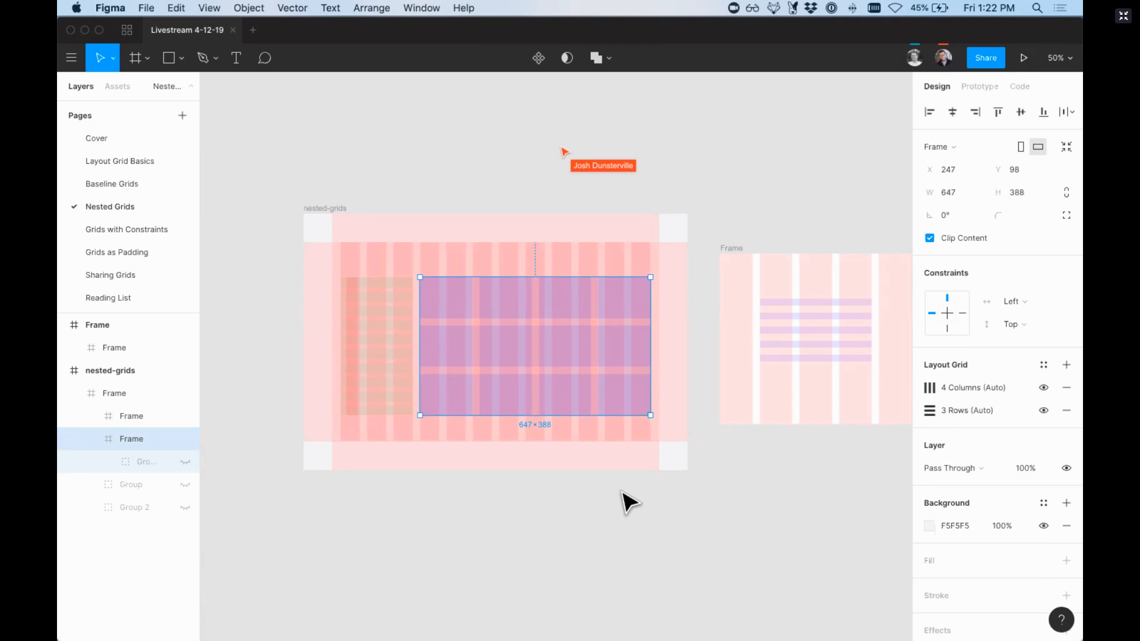
{"action": "left_click", "coordinate": [348, 219]}
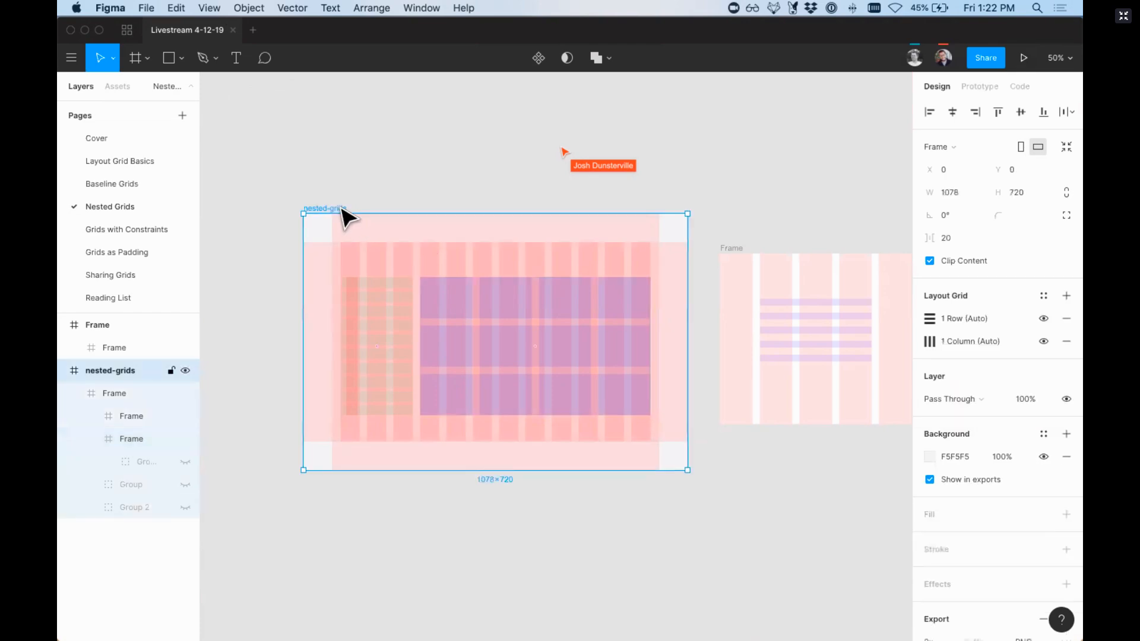
Step: Open the Grids with Constraints page and turn off the layout grid display
{"action": "left_click", "coordinate": [130, 230]}
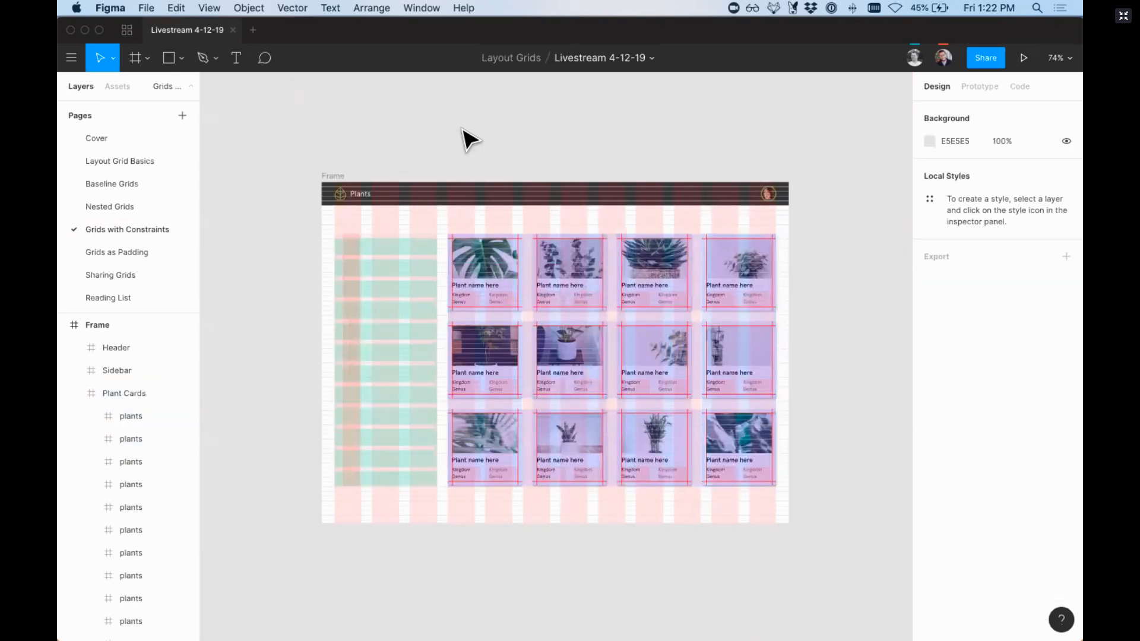
{"action": "key", "text": "ctrl+g"}
Step: Resize the Plants page frame about its centre to about 1060 × 631 to test how its contents respond
{"action": "left_click", "coordinate": [341, 177]}
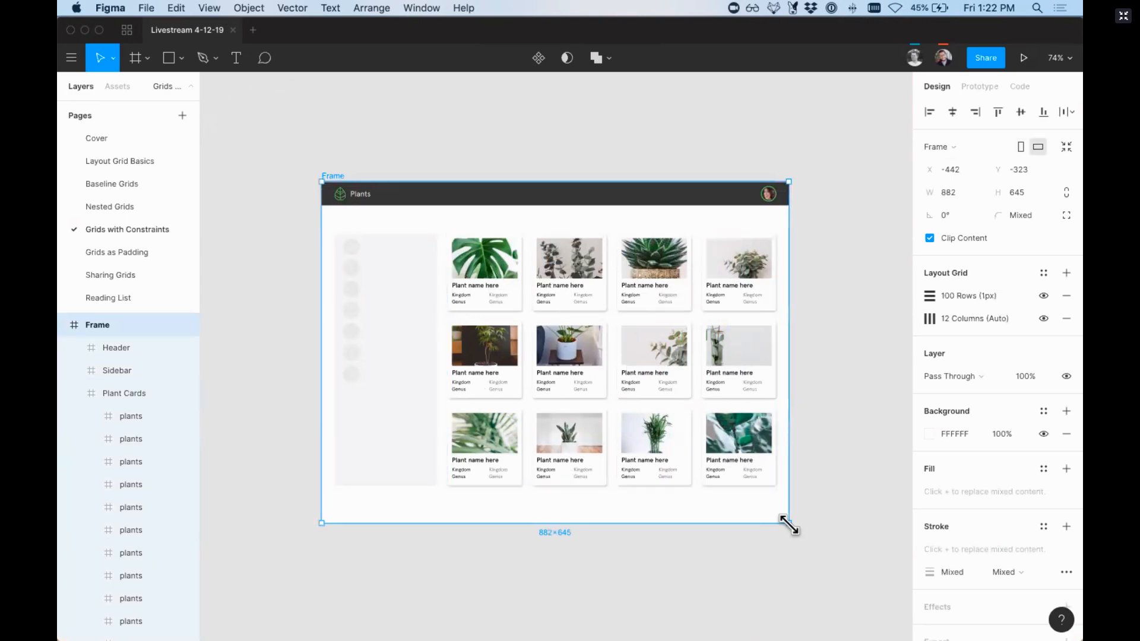
{"action": "left_click_drag", "start_coordinate": [790, 524], "coordinate": [816, 521]}
{"action": "left_click_drag", "start_coordinate": [800, 528], "coordinate": [836, 520]}
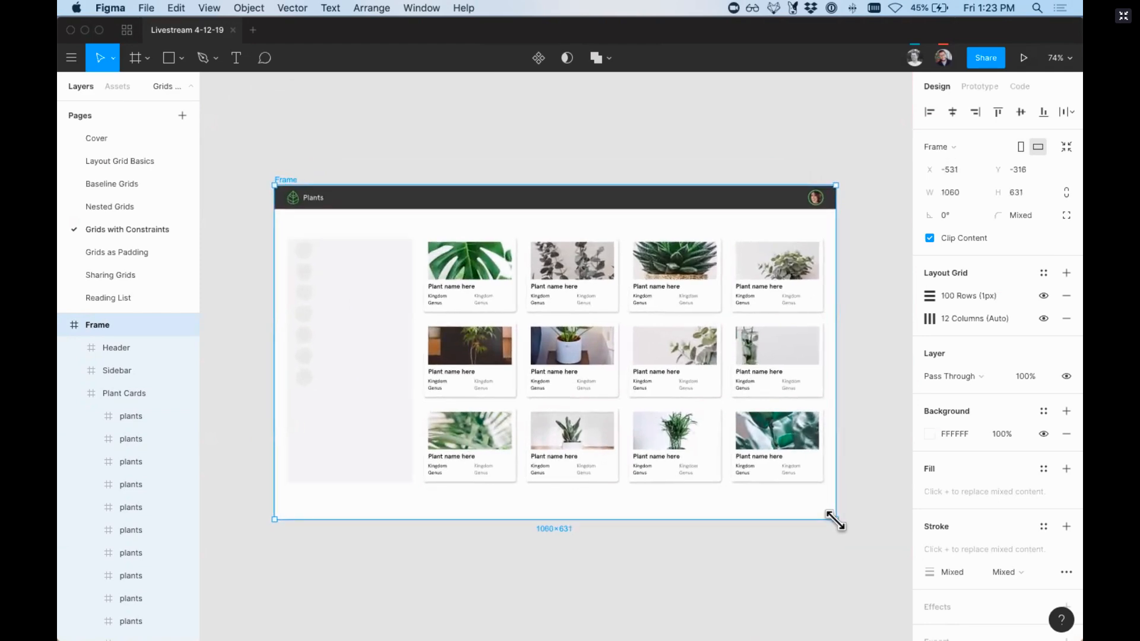
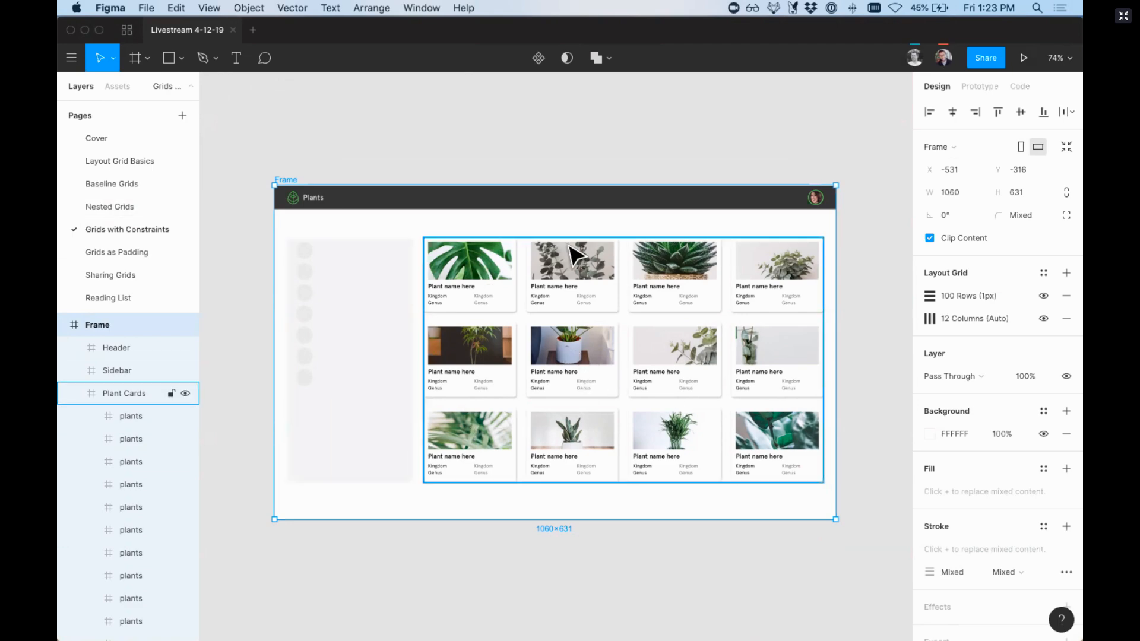
Step: On the Nested Grids page, show the layout grids and draw a 147 × 116 rectangle filling the wide frame's first grid cell
{"action": "left_click", "coordinate": [117, 208]}
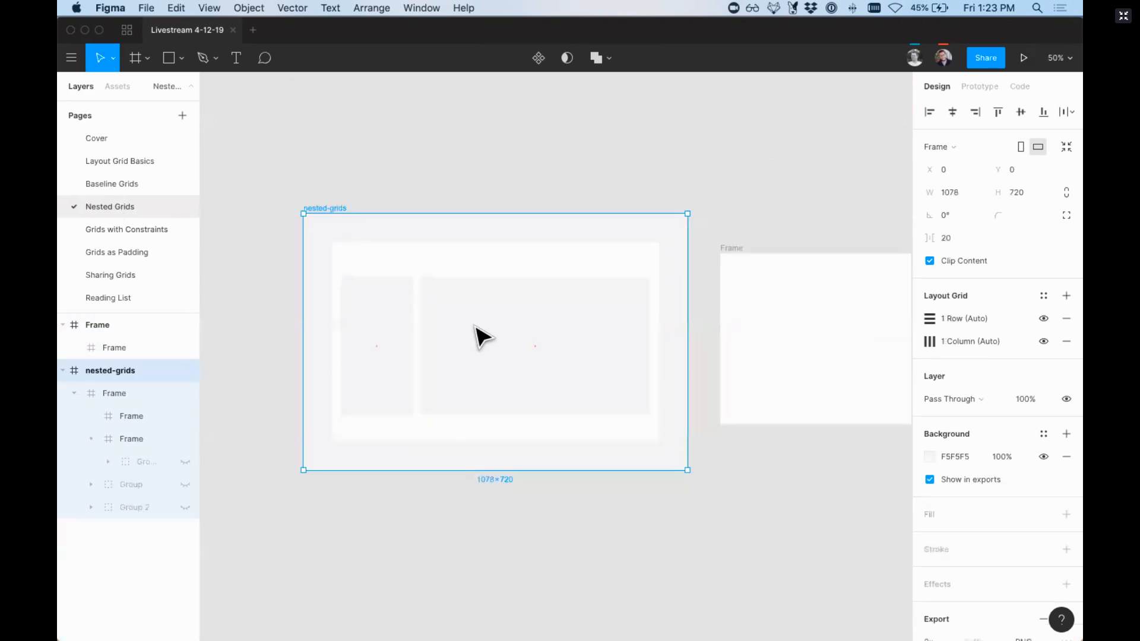
{"action": "key", "text": "z"}
{"action": "mouse_move", "coordinate": [357, 186]}
{"action": "left_mouse_down"}
{"action": "mouse_move", "coordinate": [614, 453]}
{"action": "mouse_move", "coordinate": [715, 504]}
{"action": "left_mouse_up"}
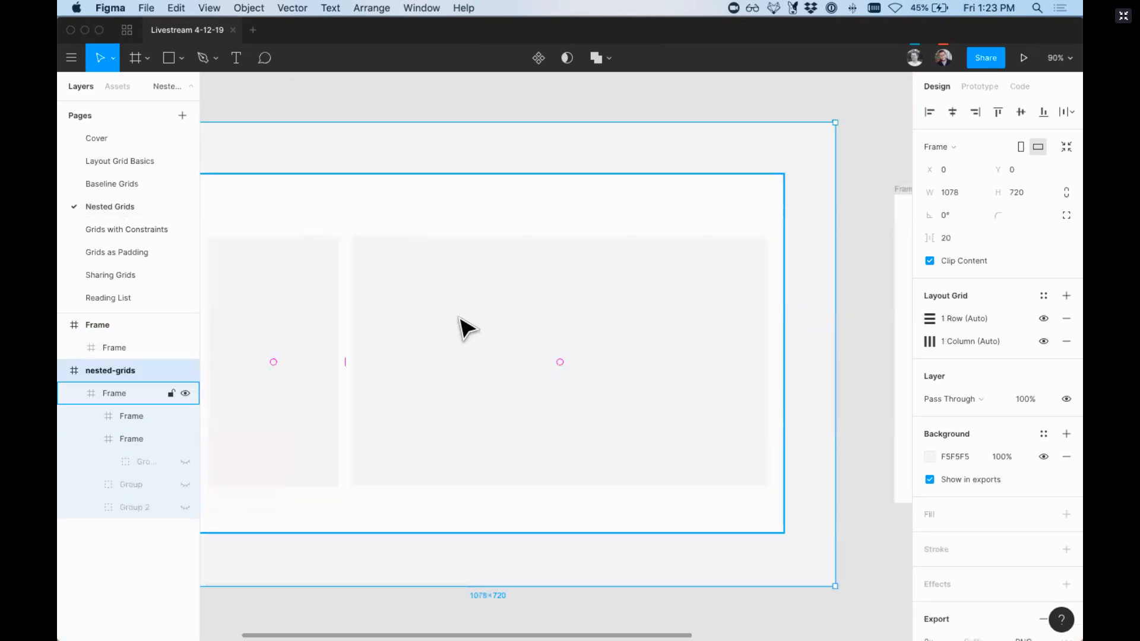
{"action": "key", "text": "ctrl+g"}
{"action": "key", "text": "r"}
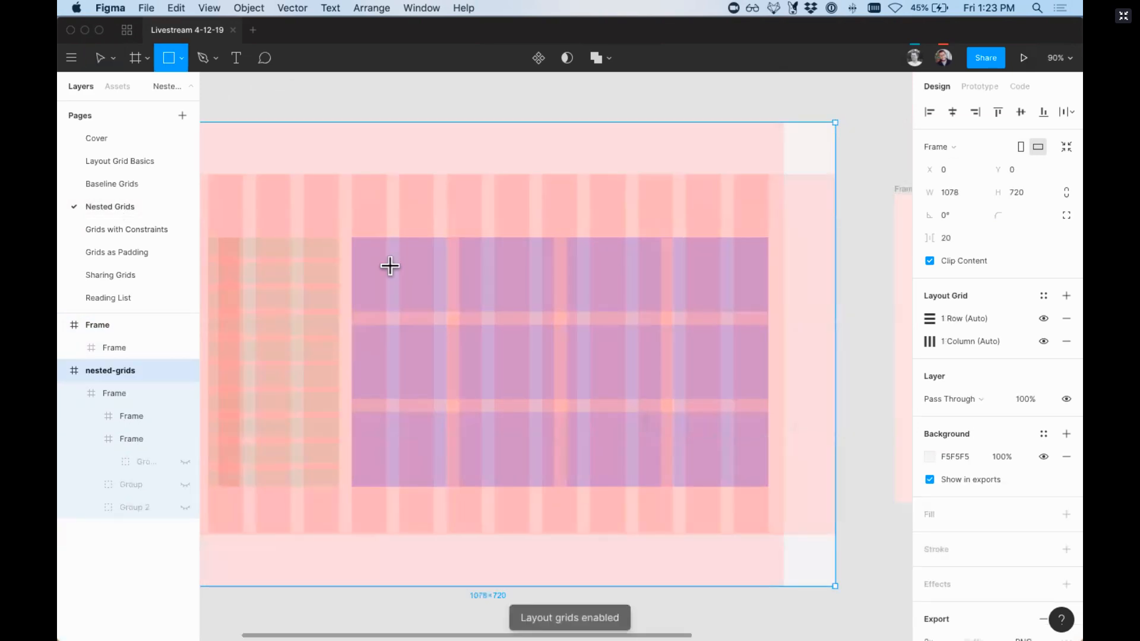
{"action": "left_click_drag", "start_coordinate": [366, 251], "coordinate": [446, 314]}
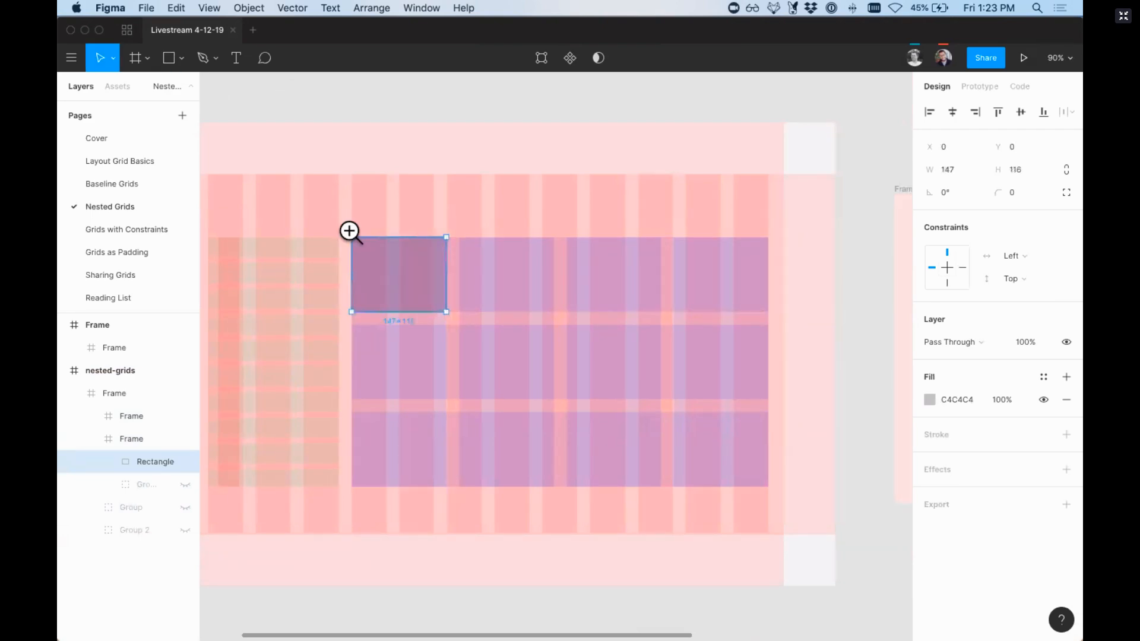
Step: Turn off the layout grid display and convert the rectangle into a component
{"action": "left_click_drag", "start_coordinate": [320, 204], "coordinate": [499, 357]}
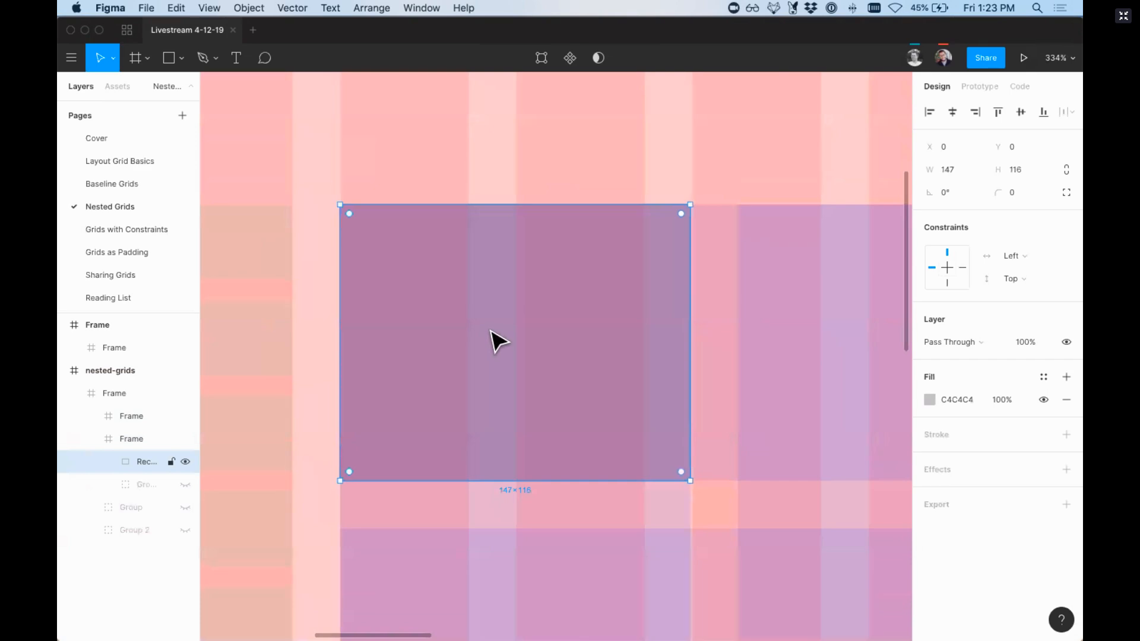
{"action": "key", "text": "ctrl+g"}
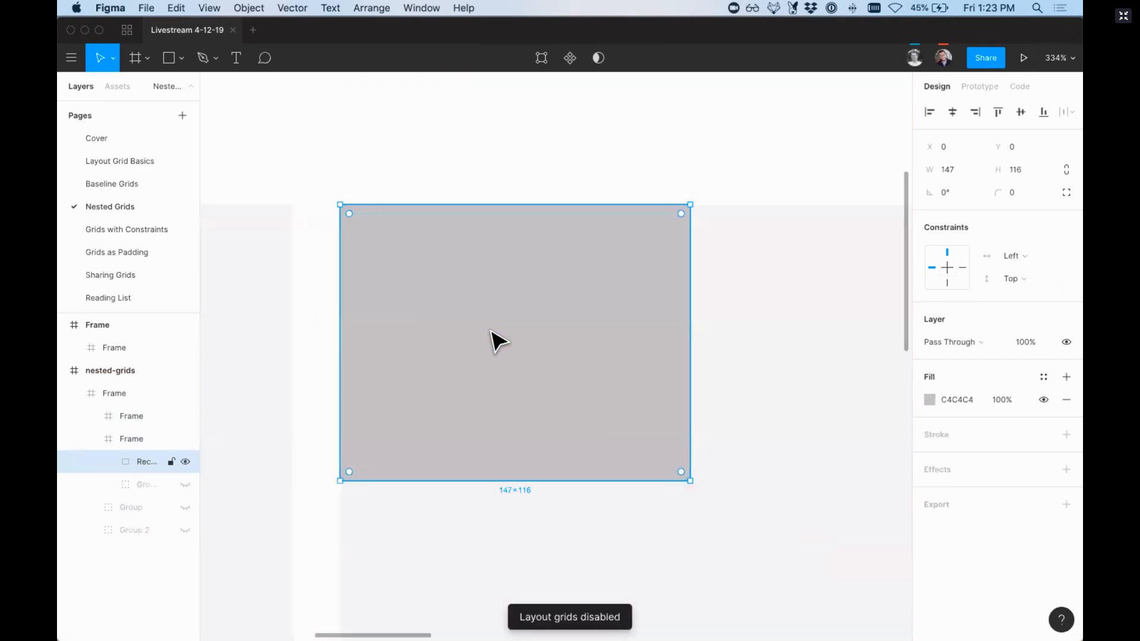
{"action": "left_click", "coordinate": [569, 60]}
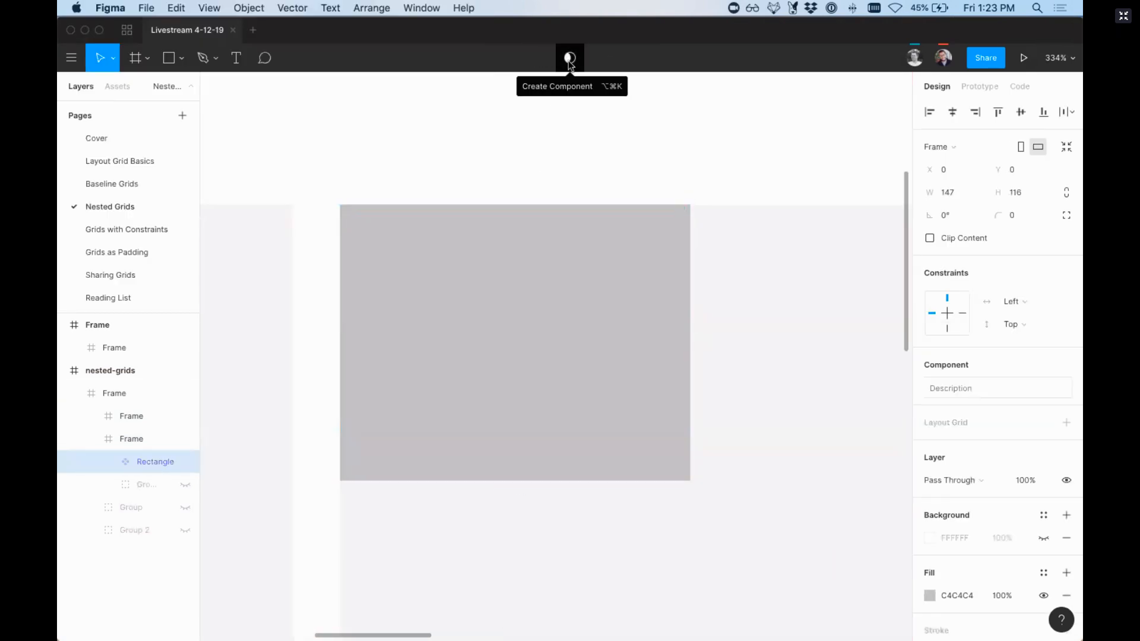
Step: Place the master component above the nested-grids frame, show the layout grids, and snap an instance into the wide frame's first cell
{"action": "scroll", "coordinate": [519, 376], "scroll_direction": "down", "scroll_amount": 10}
{"action": "mouse_move", "coordinate": [542, 366]}
{"action": "left_mouse_down"}
{"action": "mouse_move", "coordinate": [547, 217]}
{"action": "mouse_move", "coordinate": [550, 366]}
{"action": "left_mouse_up"}
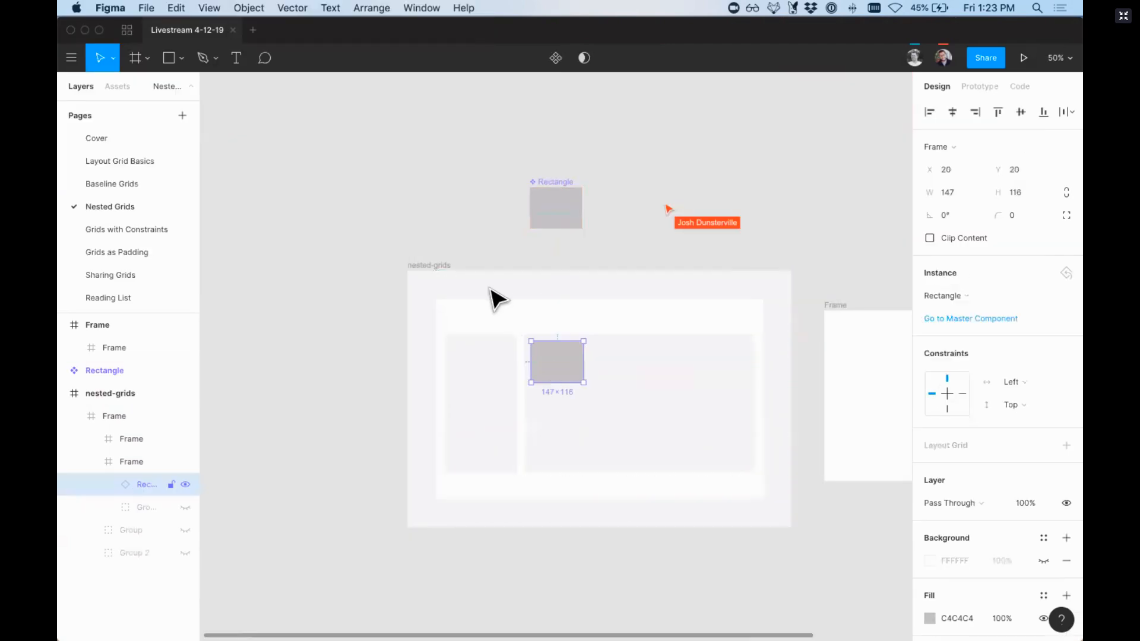
{"action": "key", "text": "z"}
{"action": "left_click_drag", "start_coordinate": [496, 267], "coordinate": [611, 407]}
{"action": "key", "text": "ctrl+g"}
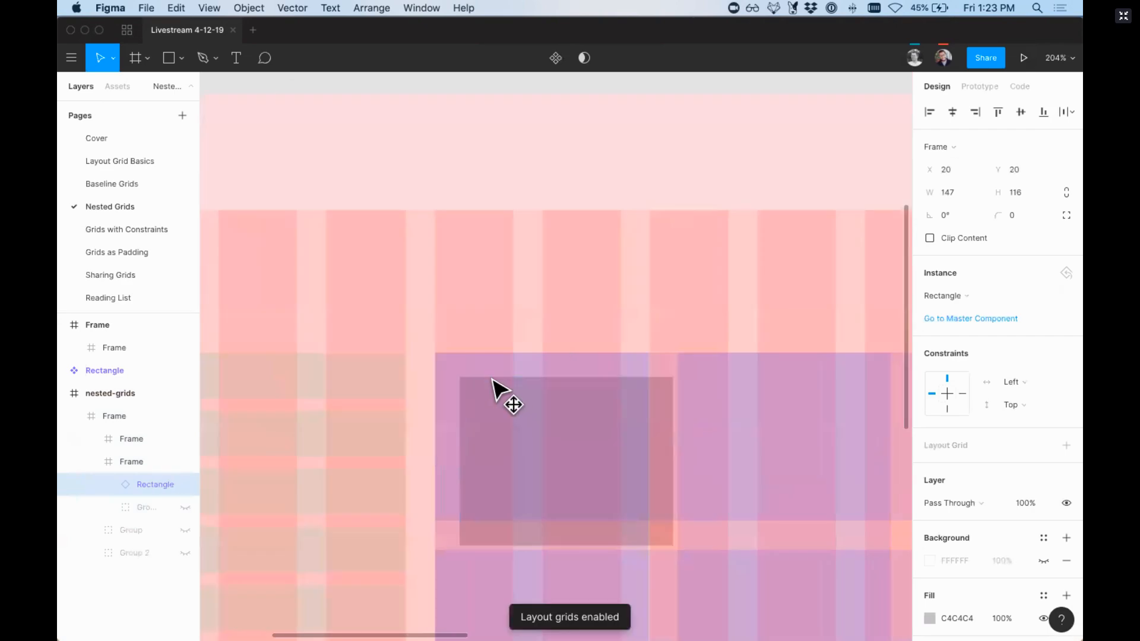
{"action": "left_click_drag", "start_coordinate": [509, 399], "coordinate": [489, 382]}
Step: Duplicate the instance into the next grid column and repeat the duplication to fill all four columns of the first row
{"action": "key", "text": "shift+0"}
{"action": "key", "text": "z"}
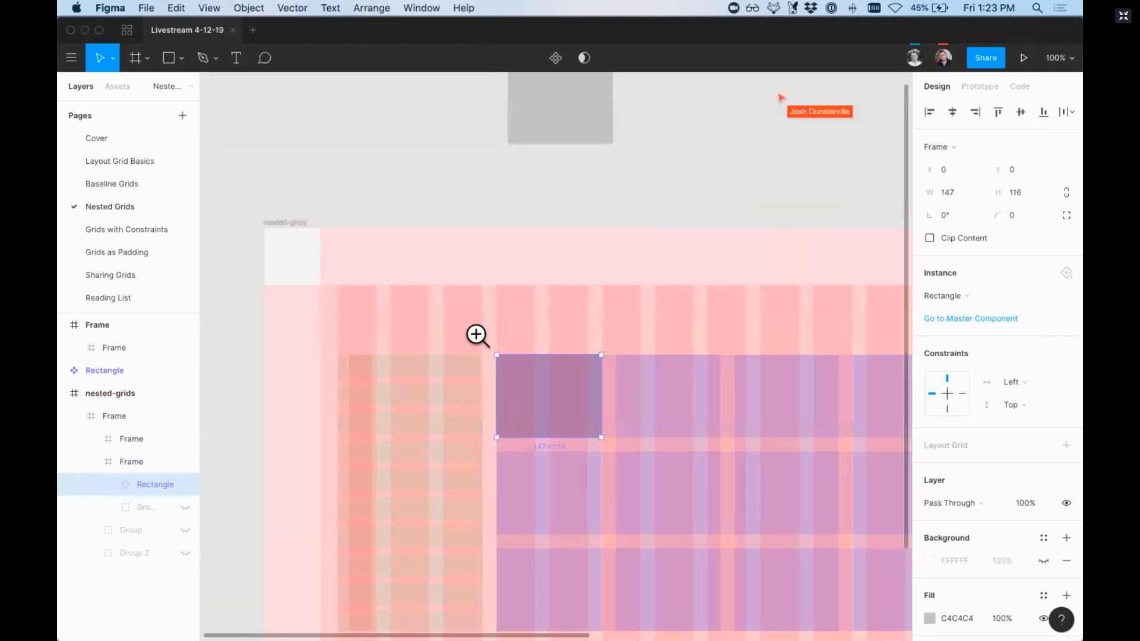
{"action": "left_click_drag", "start_coordinate": [458, 310], "coordinate": [701, 535]}
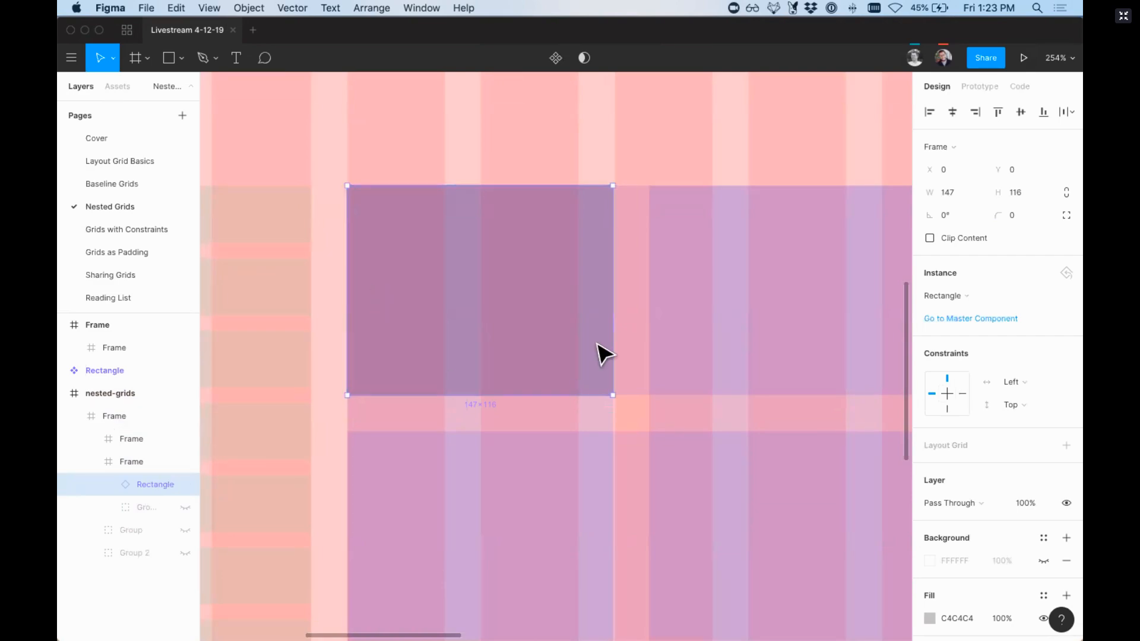
{"action": "left_click_drag", "start_coordinate": [603, 335], "coordinate": [614, 336]}
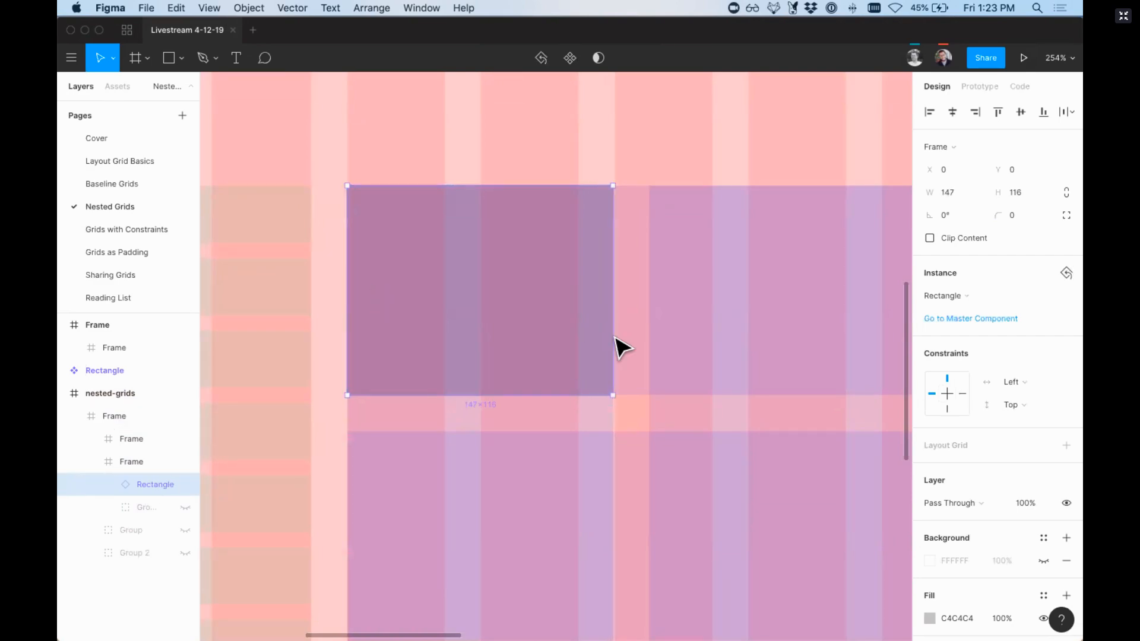
{"action": "key", "text": "shift+0"}
{"action": "left_click_drag", "start_coordinate": [537, 336], "coordinate": [653, 341]}
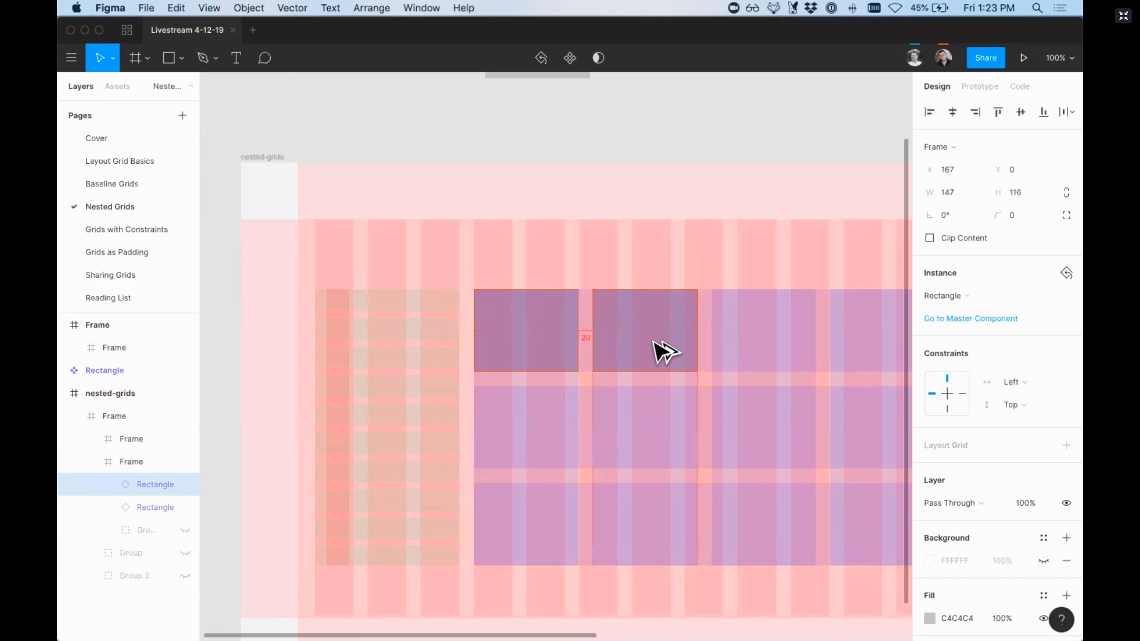
{"action": "scroll", "coordinate": [662, 351], "scroll_direction": "right", "scroll_amount": 5}
{"action": "key", "text": "super+d"}
{"action": "key", "text": "super+d"}
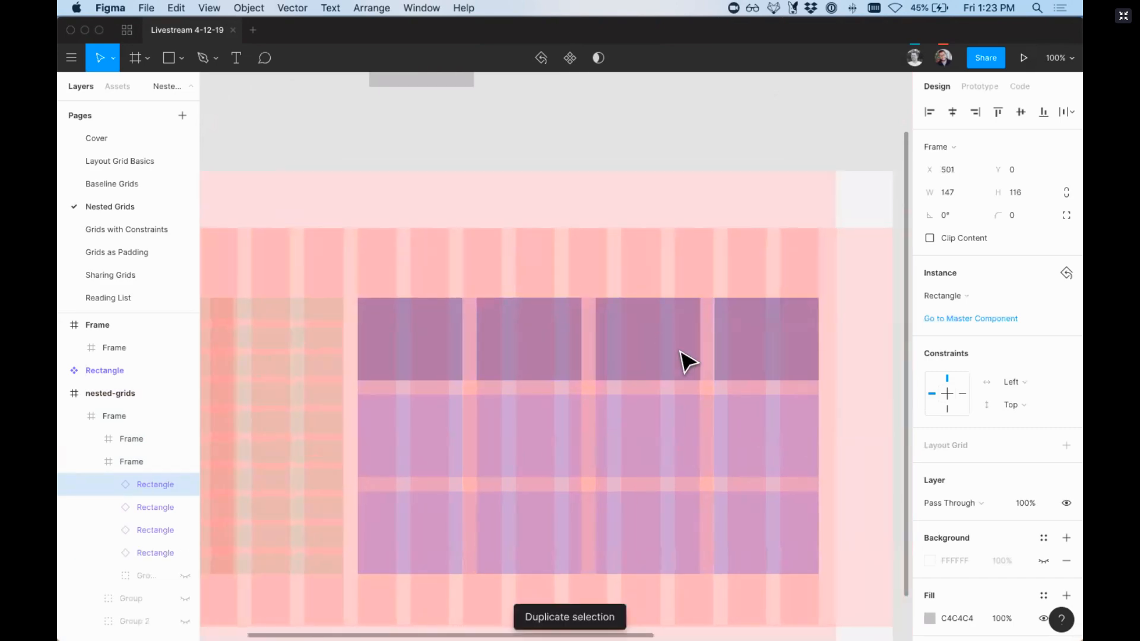
Step: Align the fourth instance more closely with the edges of the last grid column
{"action": "scroll", "coordinate": [766, 339], "scroll_direction": "up", "scroll_amount": 5}
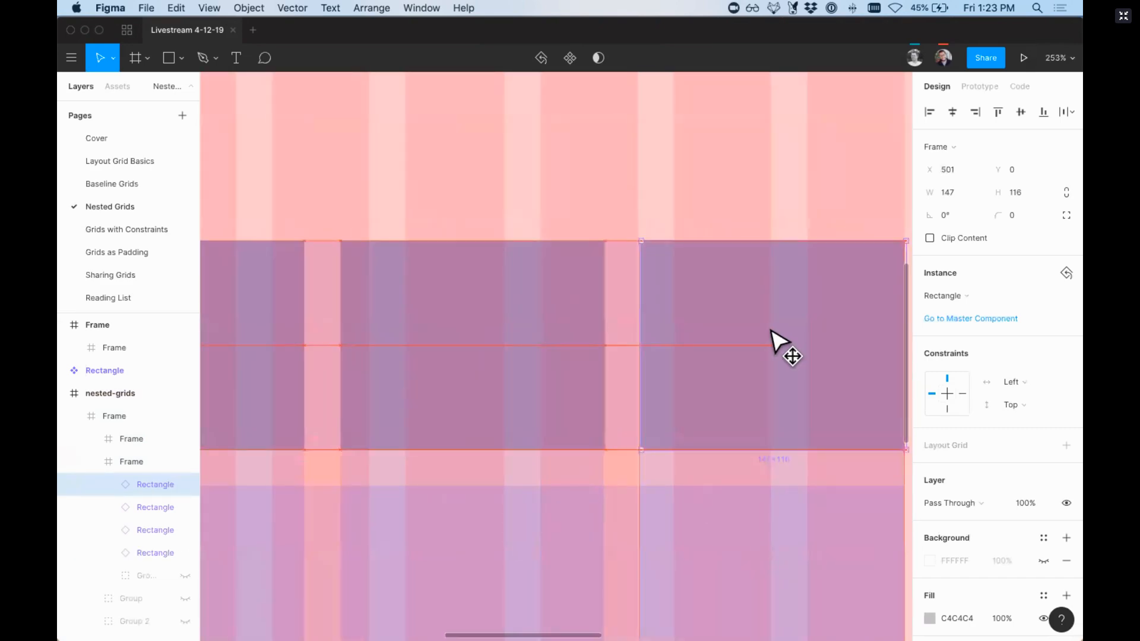
{"action": "left_click_drag", "start_coordinate": [698, 419], "coordinate": [692, 419]}
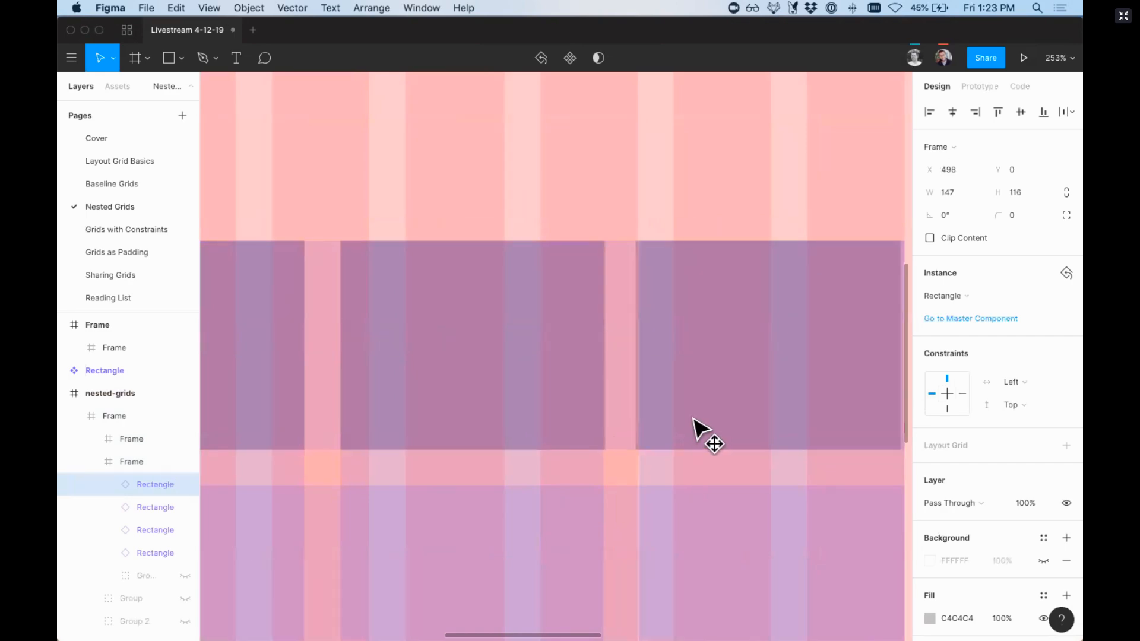
{"action": "key", "text": "shift+0"}
Step: Select all four instances of the first row and duplicate them into the second and third grid rows
{"action": "left_click", "coordinate": [527, 387], "text": "shift"}
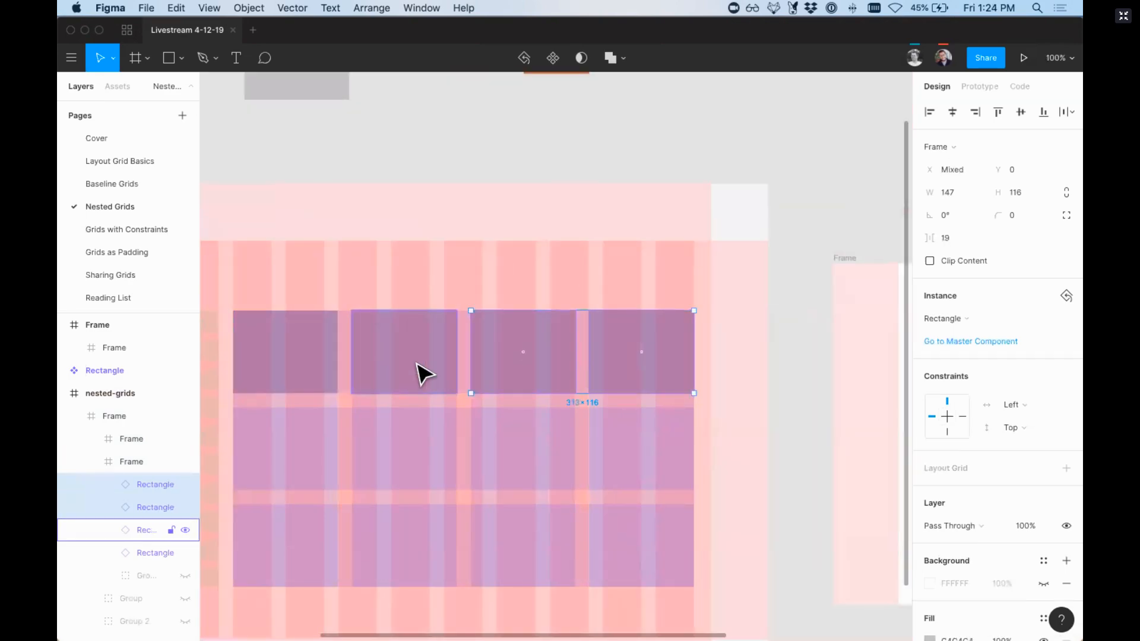
{"action": "left_click", "coordinate": [417, 364], "text": "shift"}
{"action": "left_click", "coordinate": [289, 362], "text": "shift"}
{"action": "left_click_drag", "start_coordinate": [415, 333], "coordinate": [420, 519]}
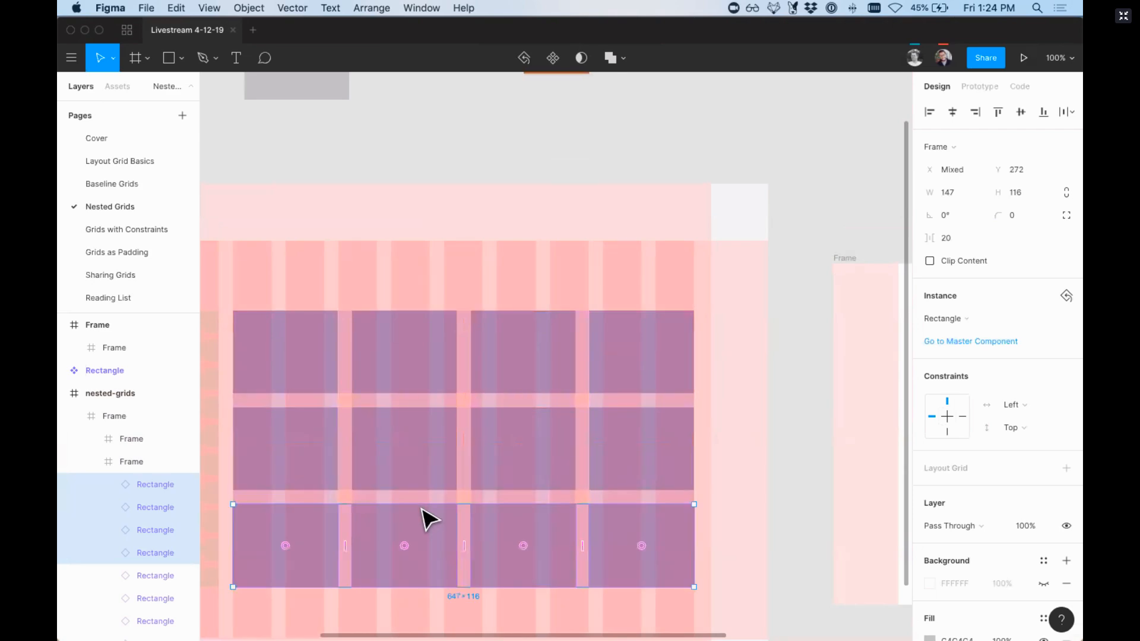
Step: Hide the 12 Columns grid on the inner frame, compare the remaining grids with the rectangles, and turn off the layout grid display
{"action": "scroll", "coordinate": [326, 196], "scroll_direction": "left", "scroll_amount": 3}
{"action": "scroll", "coordinate": [327, 196], "scroll_direction": "down", "scroll_amount": 2}
{"action": "left_click", "coordinate": [321, 188]}
{"action": "key", "text": "minus"}
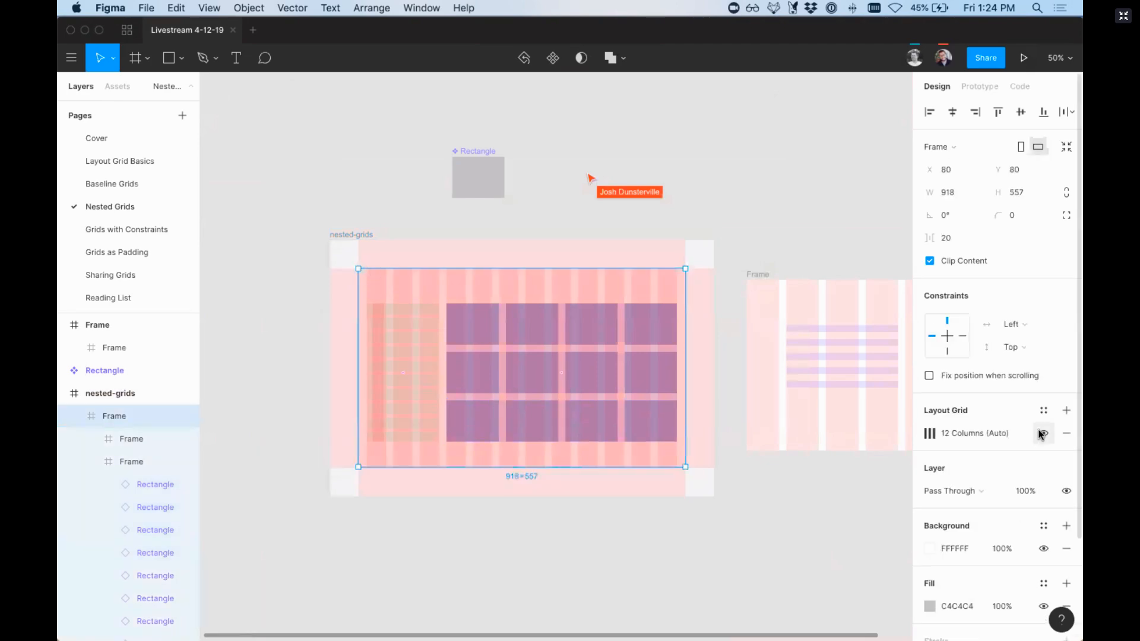
{"action": "left_click", "coordinate": [1041, 434]}
{"action": "key", "text": "z"}
{"action": "left_click_drag", "start_coordinate": [734, 537], "coordinate": [295, 192]}
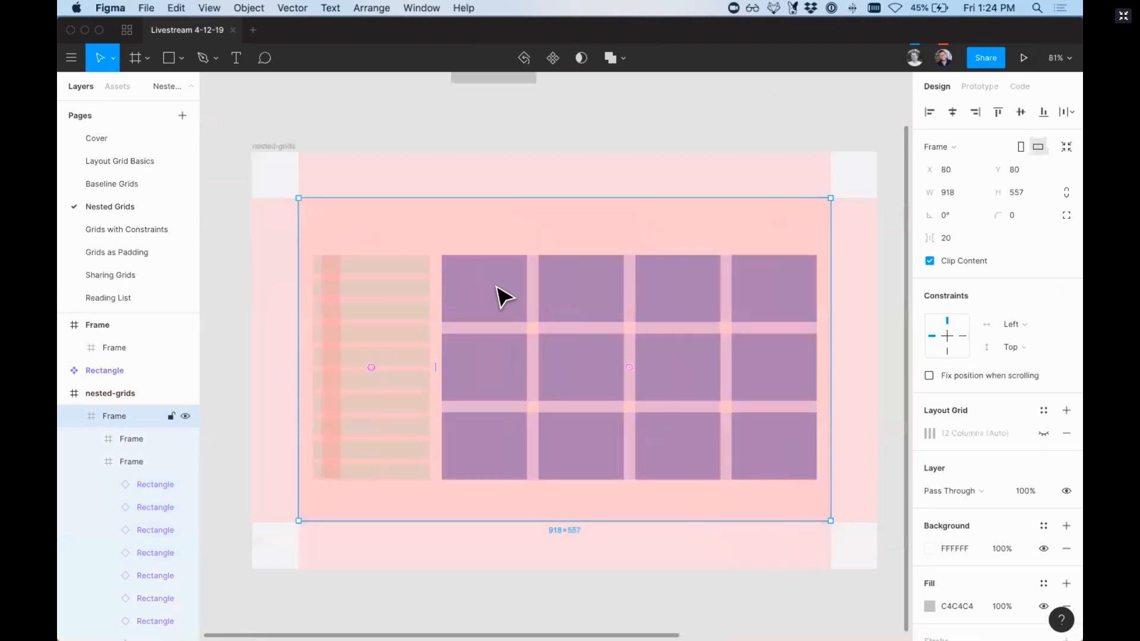
{"action": "key", "text": "ctrl+g"}
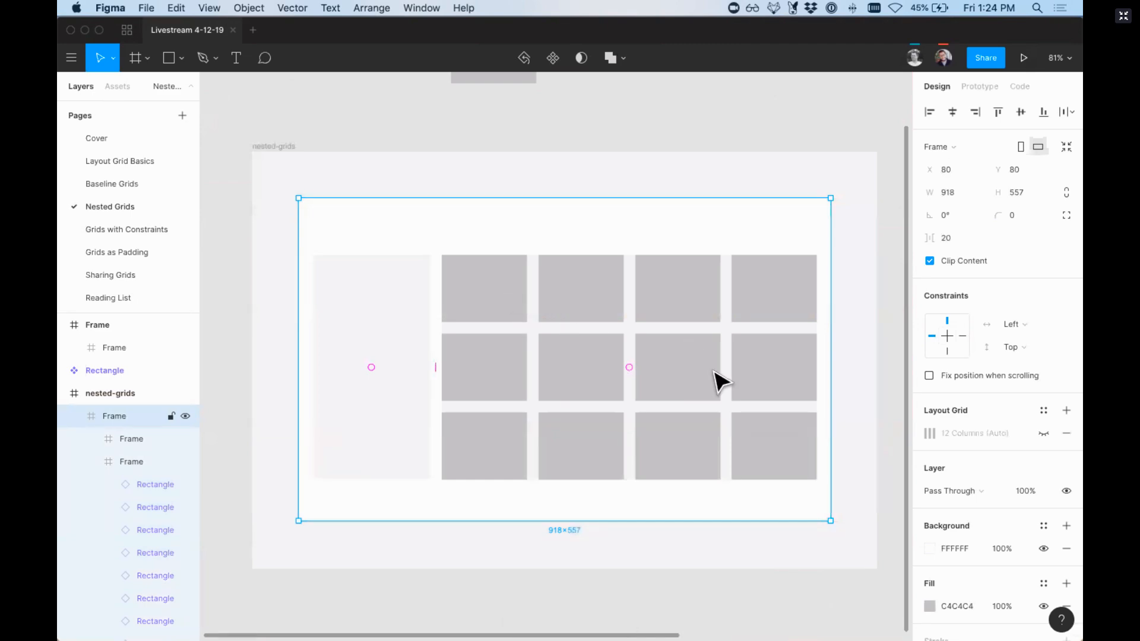
Step: Resize the frame holding the rectangles to 639 × 388 and place a copy of it below the nested-grids frame
{"action": "left_click", "coordinate": [695, 380]}
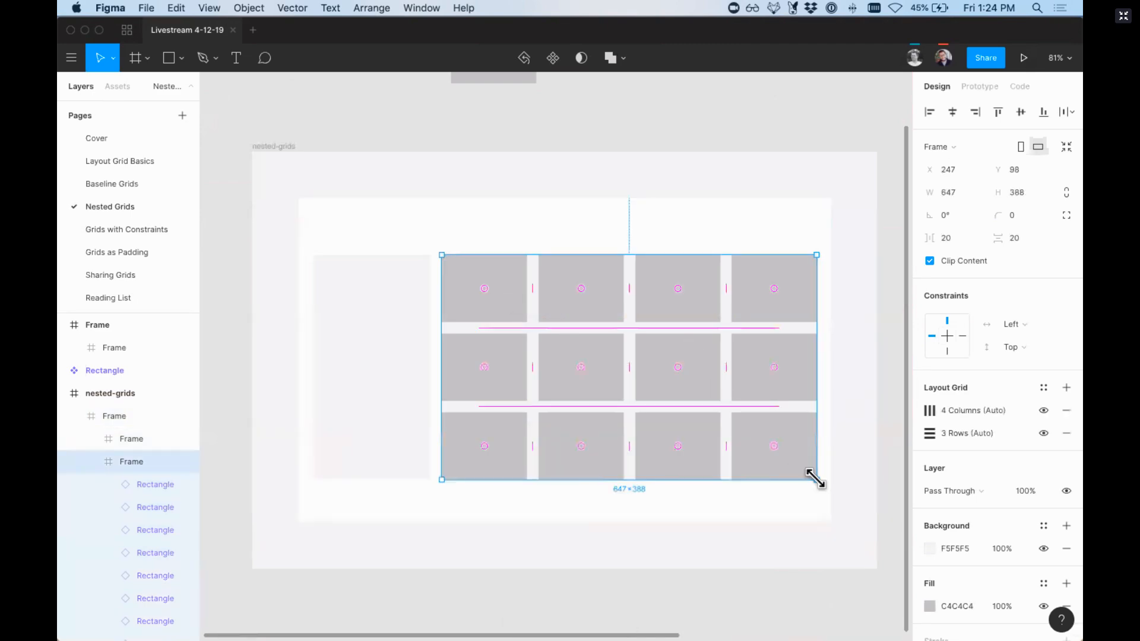
{"action": "mouse_move", "coordinate": [815, 478]}
{"action": "left_mouse_down"}
{"action": "mouse_move", "coordinate": [861, 515]}
{"action": "mouse_move", "coordinate": [829, 478]}
{"action": "mouse_move", "coordinate": [860, 516]}
{"action": "mouse_move", "coordinate": [766, 477]}
{"action": "mouse_move", "coordinate": [861, 524]}
{"action": "mouse_move", "coordinate": [835, 491]}
{"action": "mouse_move", "coordinate": [797, 473]}
{"action": "mouse_move", "coordinate": [866, 509]}
{"action": "mouse_move", "coordinate": [812, 480]}
{"action": "left_mouse_up"}
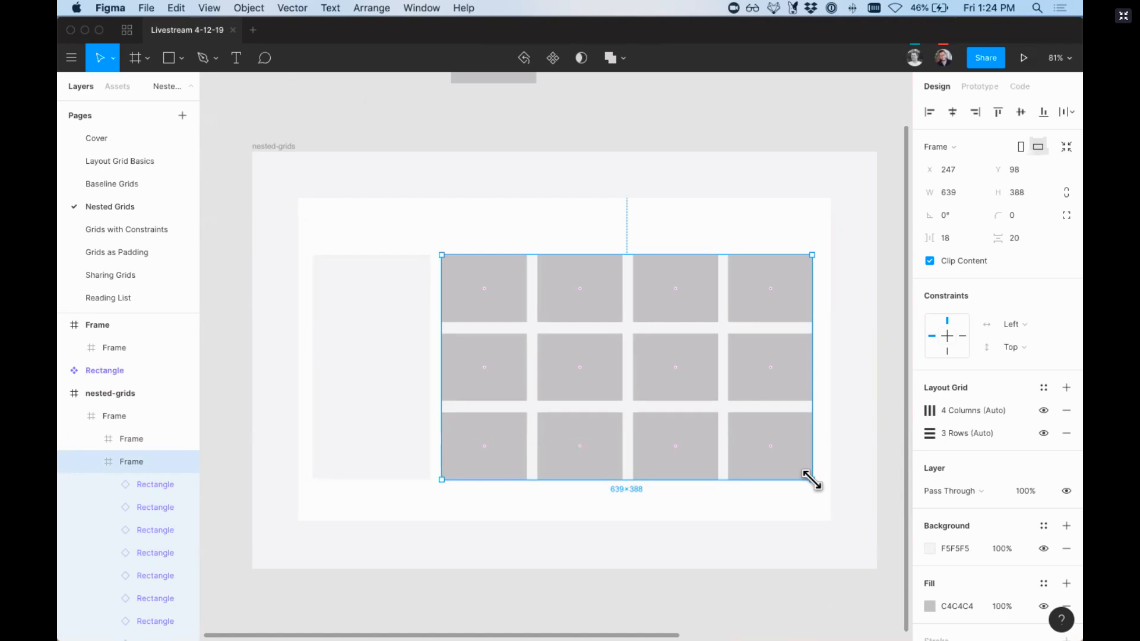
{"action": "scroll", "coordinate": [816, 484], "scroll_direction": "down", "scroll_amount": 6}
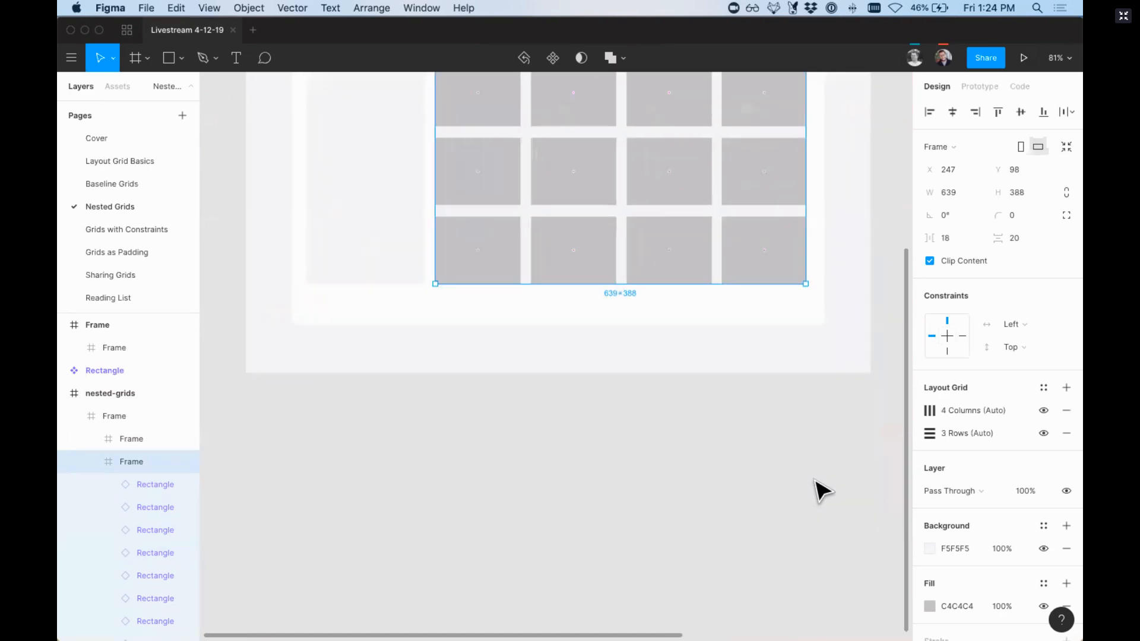
{"action": "scroll", "coordinate": [807, 473], "scroll_direction": "up", "scroll_amount": 1}
{"action": "left_click_drag", "start_coordinate": [599, 307], "coordinate": [635, 616]}
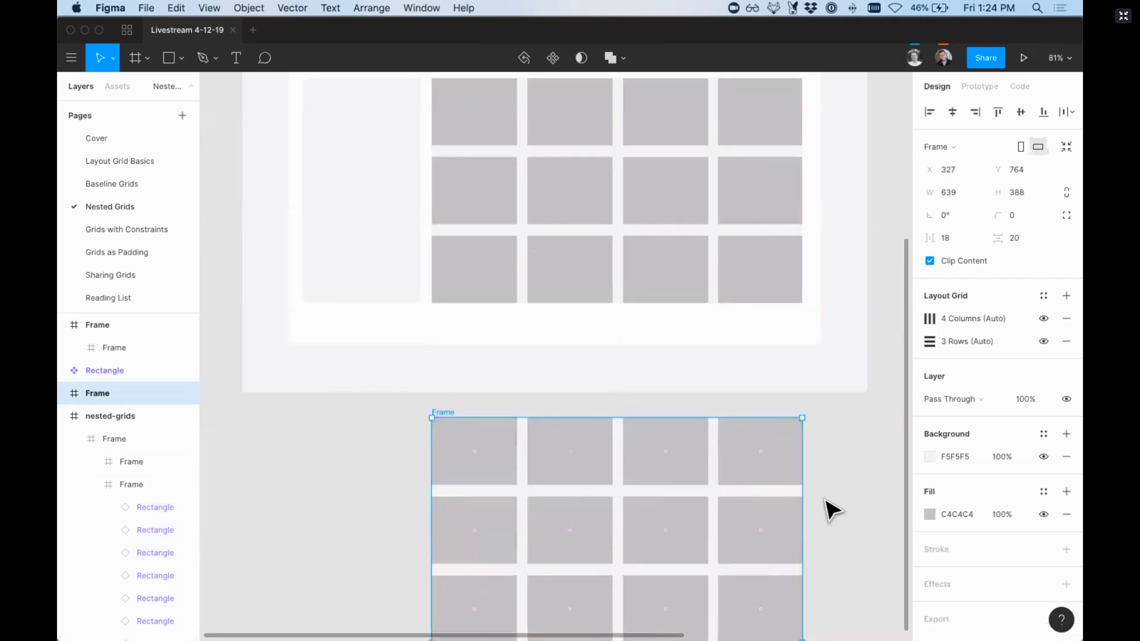
Step: Show the layout grids, remove the 4 Columns and 3 Rows grids from the copied frame, and resize it to 688 × 423
{"action": "scroll", "coordinate": [837, 493], "scroll_direction": "down", "scroll_amount": 3}
{"action": "left_click", "coordinate": [1069, 318]}
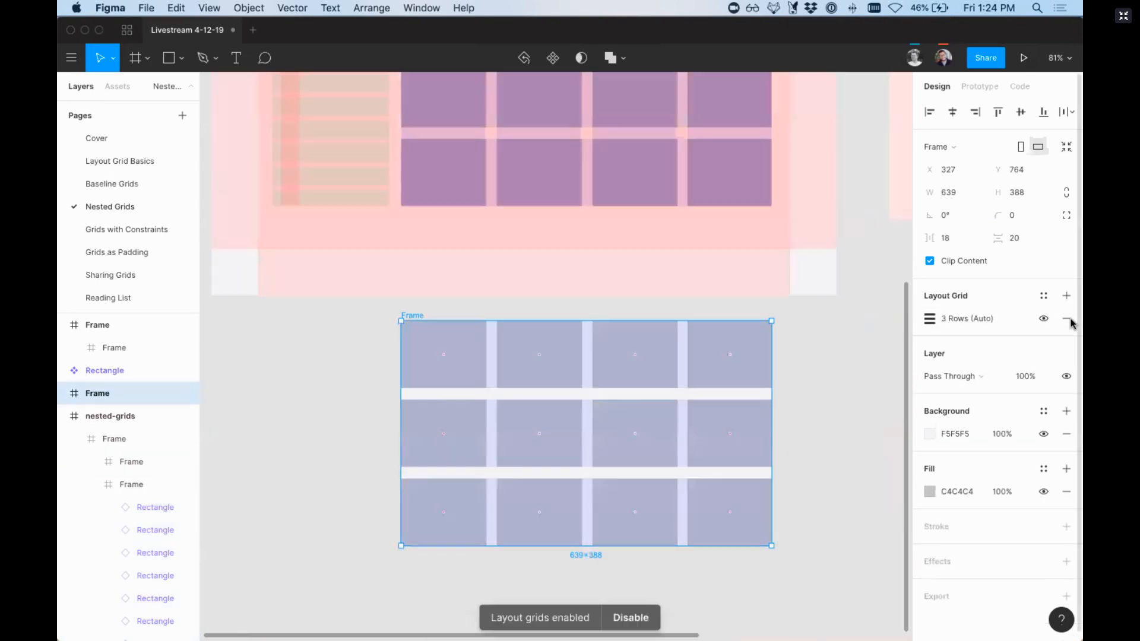
{"action": "left_click", "coordinate": [1067, 319]}
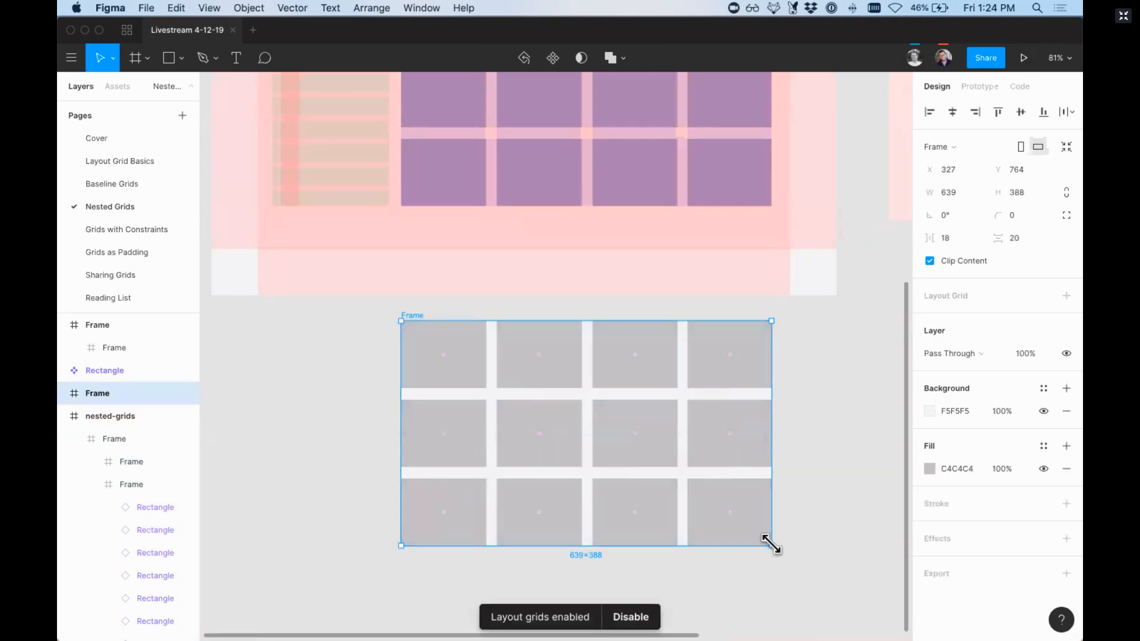
{"action": "left_click_drag", "start_coordinate": [772, 545], "coordinate": [799, 568]}
{"action": "scroll", "coordinate": [804, 579], "scroll_direction": "up", "scroll_amount": 5}
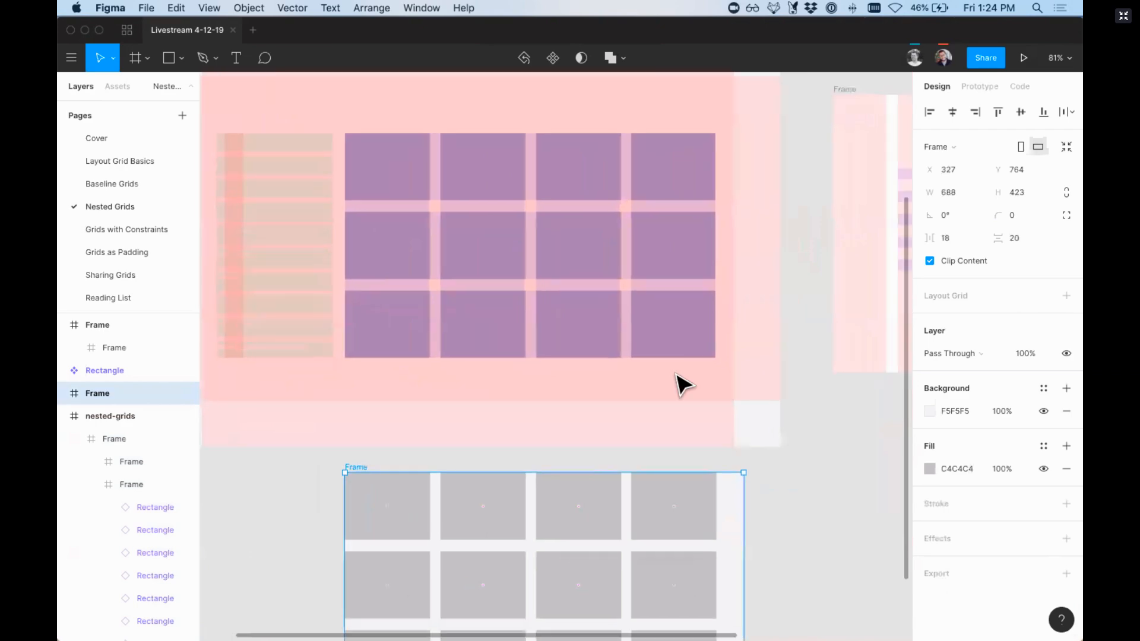
Step: Set the original rectangles frame's constraints to Left & Right horizontally and Top & Bottom vertically
{"action": "left_click", "coordinate": [673, 357]}
{"action": "scroll", "coordinate": [664, 334], "scroll_direction": "left", "scroll_amount": 4}
{"action": "scroll", "coordinate": [664, 334], "scroll_direction": "up", "scroll_amount": 1}
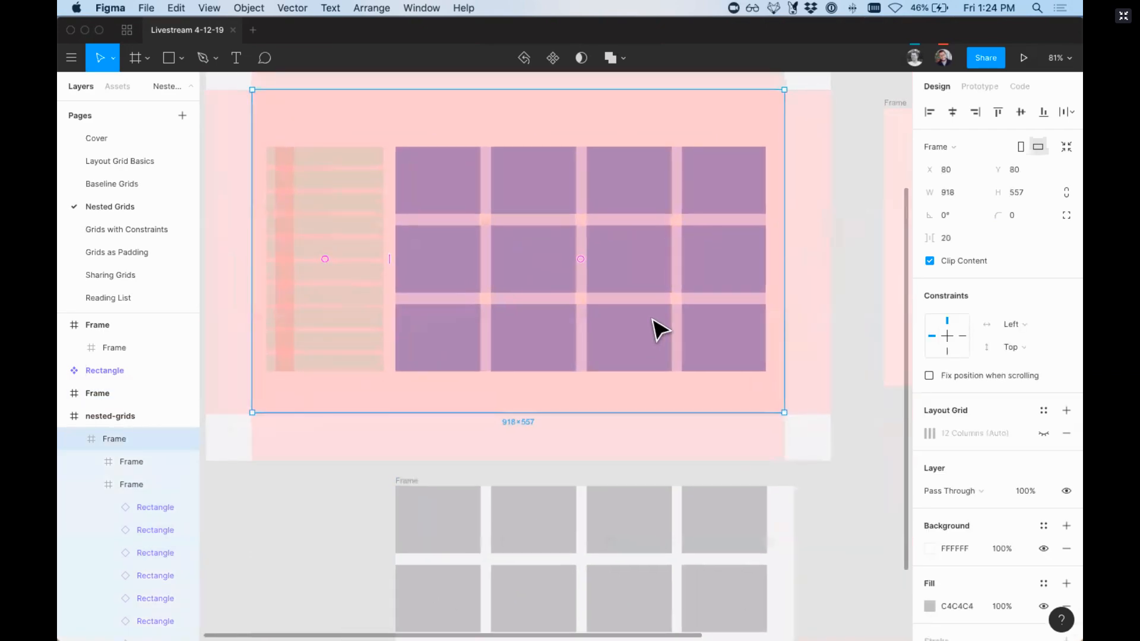
{"action": "scroll", "coordinate": [572, 224], "scroll_direction": "up", "scroll_amount": 3}
{"action": "scroll", "coordinate": [571, 224], "scroll_direction": "left", "scroll_amount": 2}
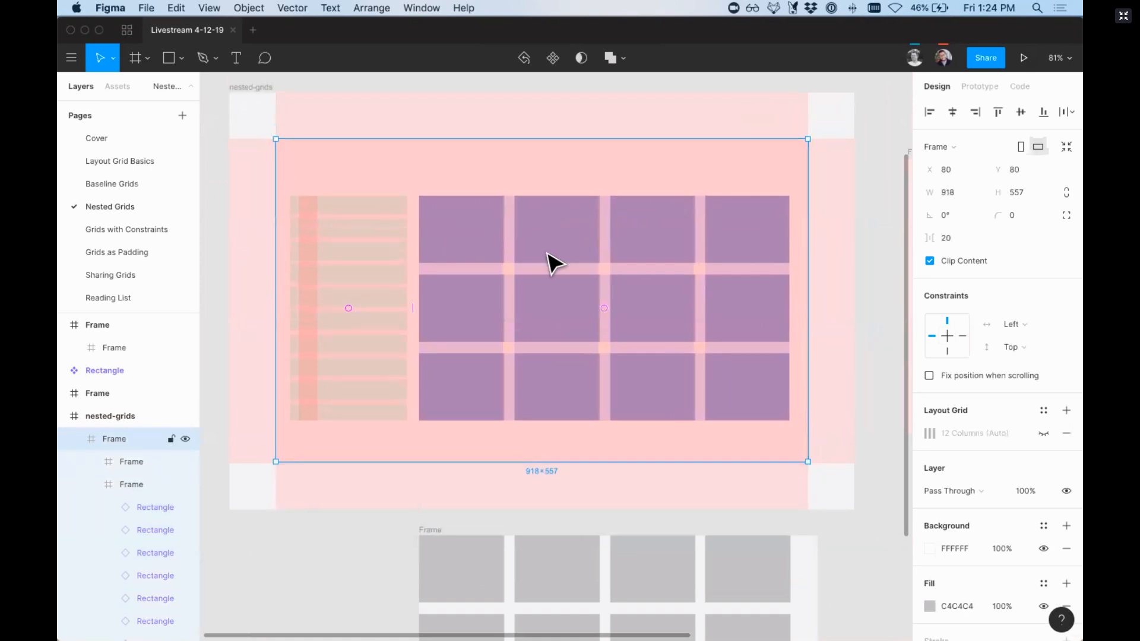
{"action": "scroll", "coordinate": [547, 253], "scroll_direction": "down", "scroll_amount": 4}
{"action": "left_click", "coordinate": [473, 178]}
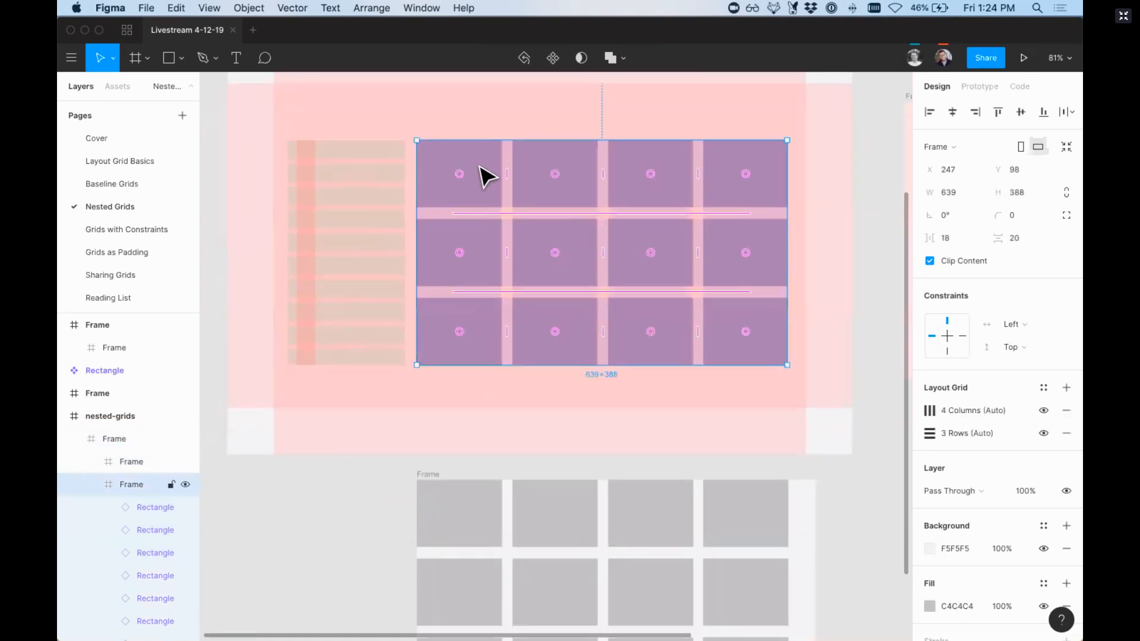
{"action": "left_click", "coordinate": [1016, 324]}
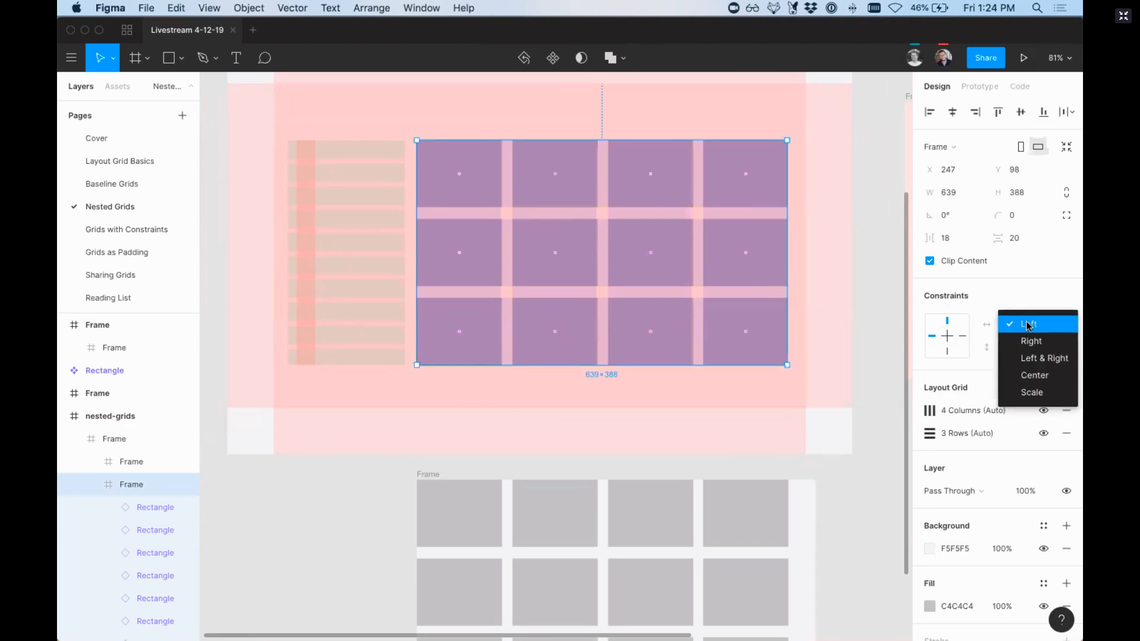
{"action": "left_click", "coordinate": [1044, 359]}
{"action": "left_click", "coordinate": [1023, 349]}
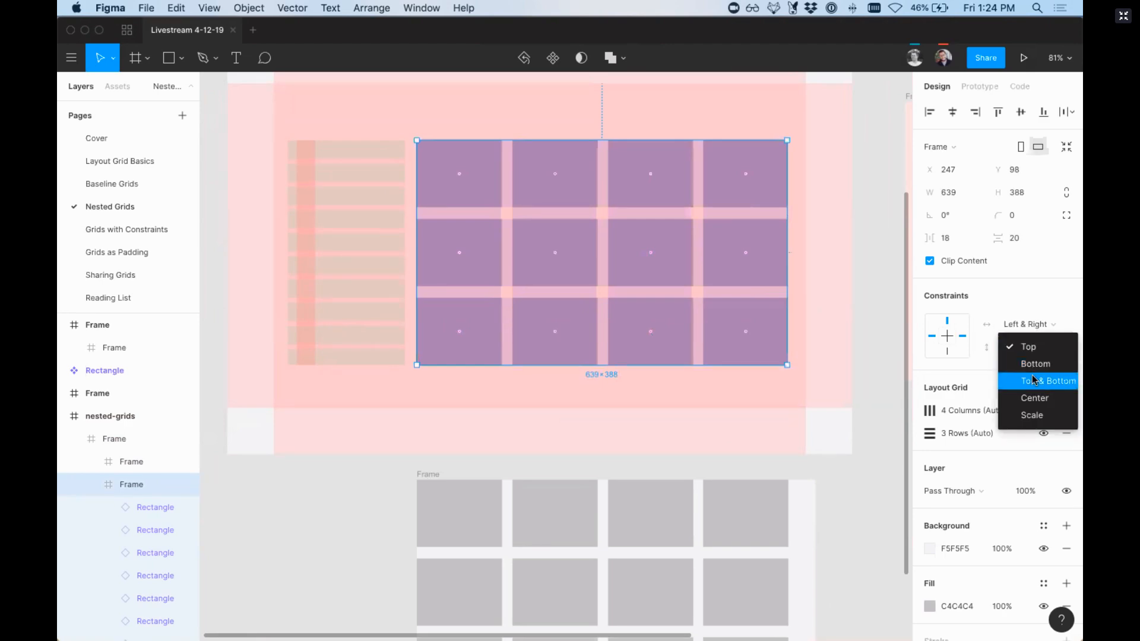
{"action": "left_click", "coordinate": [1047, 381]}
Step: Try resizing the rectangles frame from its lower-right corner to test how its contents respond
{"action": "left_click", "coordinate": [778, 369]}
{"action": "left_click", "coordinate": [782, 364]}
{"action": "mouse_move", "coordinate": [784, 365]}
{"action": "left_mouse_down"}
{"action": "mouse_move", "coordinate": [792, 387]}
{"action": "mouse_move", "coordinate": [774, 356]}
{"action": "mouse_move", "coordinate": [790, 338]}
{"action": "mouse_move", "coordinate": [743, 383]}
{"action": "mouse_move", "coordinate": [781, 382]}
{"action": "mouse_move", "coordinate": [787, 366]}
{"action": "left_mouse_up"}
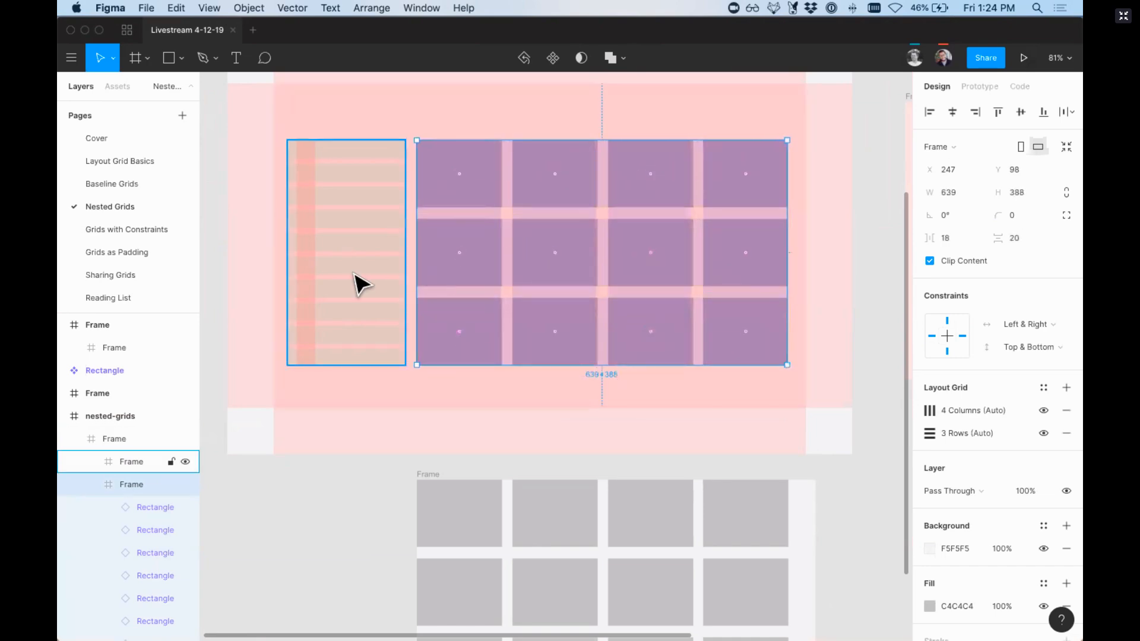
Step: Open the Grids with Constraints page and resize the Plants page frame about its centre to 1108 × 759
{"action": "left_click", "coordinate": [125, 231]}
{"action": "left_click_drag", "start_coordinate": [836, 522], "coordinate": [848, 552]}
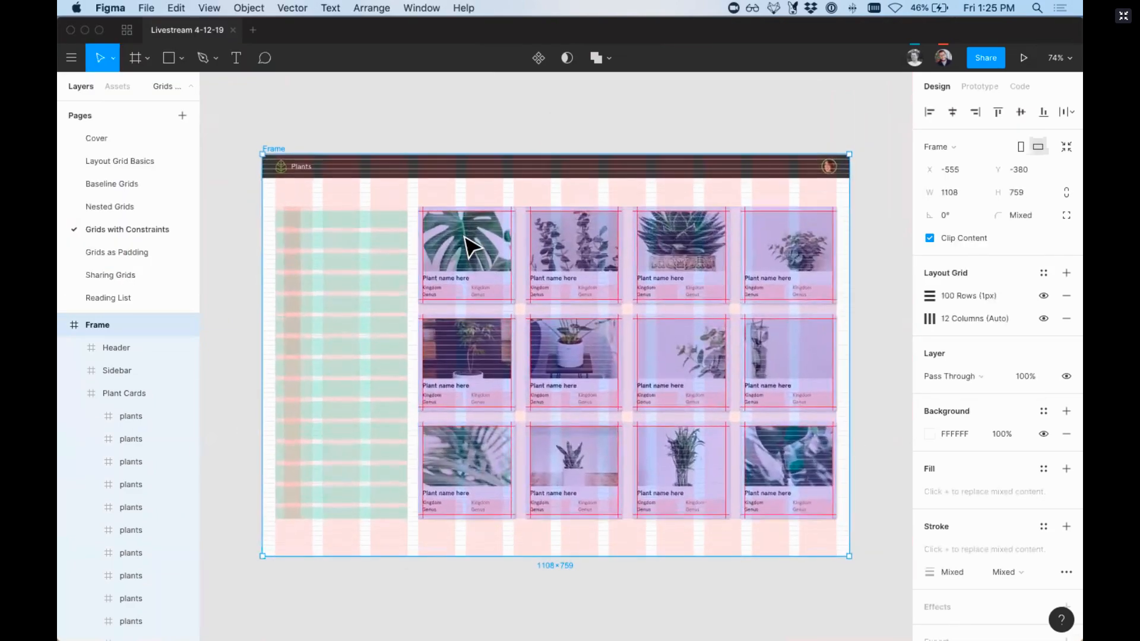
Step: Open the Nested Grids page and delete the standalone frame with the column grid beside the nested example
{"action": "scroll", "coordinate": [422, 196], "scroll_direction": "up", "scroll_amount": 5}
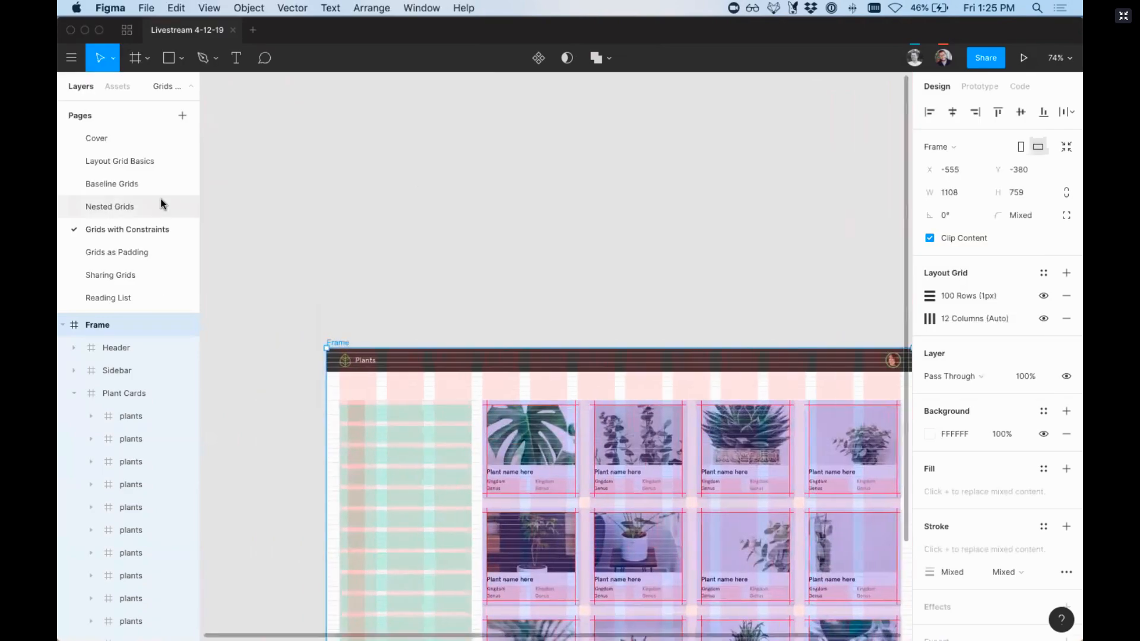
{"action": "left_click", "coordinate": [160, 205]}
{"action": "scroll", "coordinate": [434, 256], "scroll_direction": "right", "scroll_amount": 6}
{"action": "scroll", "coordinate": [427, 243], "scroll_direction": "right", "scroll_amount": 2}
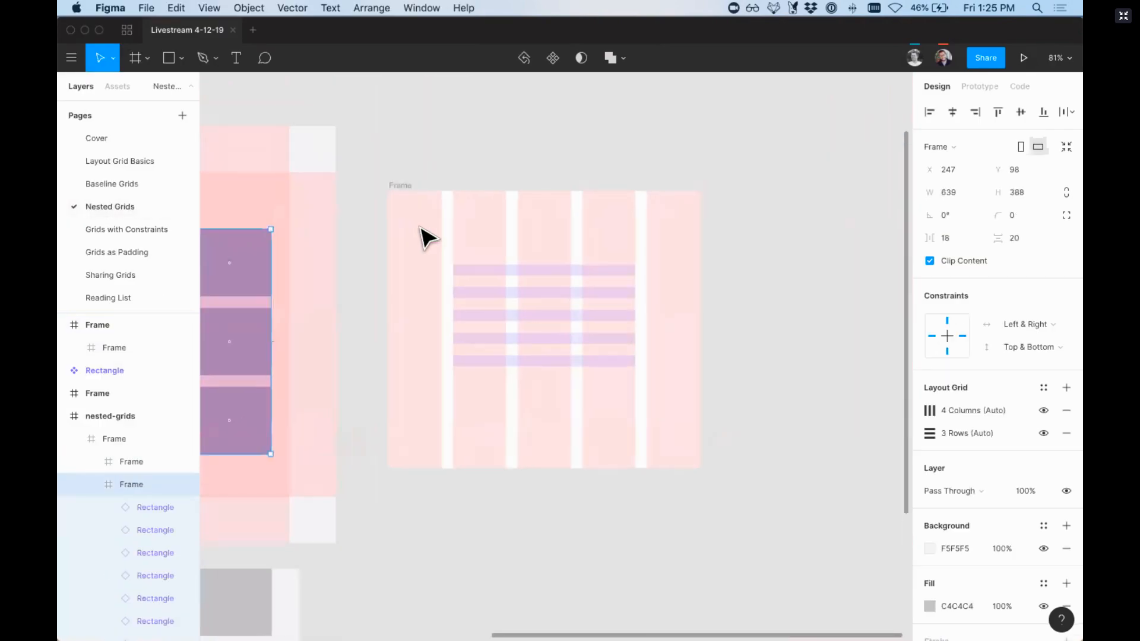
{"action": "left_click", "coordinate": [407, 193]}
{"action": "key", "text": "Delete"}
Step: Add an iPhone 8 frame and draw a full-width 375 × 70 frame inside it along its lower edge
{"action": "key", "text": "f"}
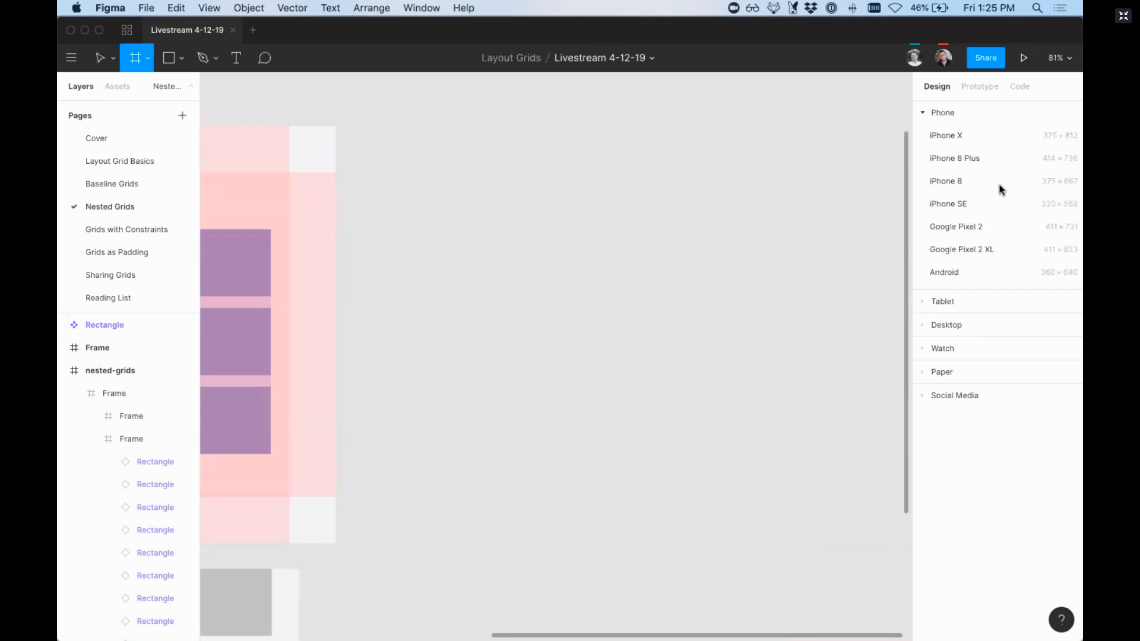
{"action": "left_click", "coordinate": [955, 182]}
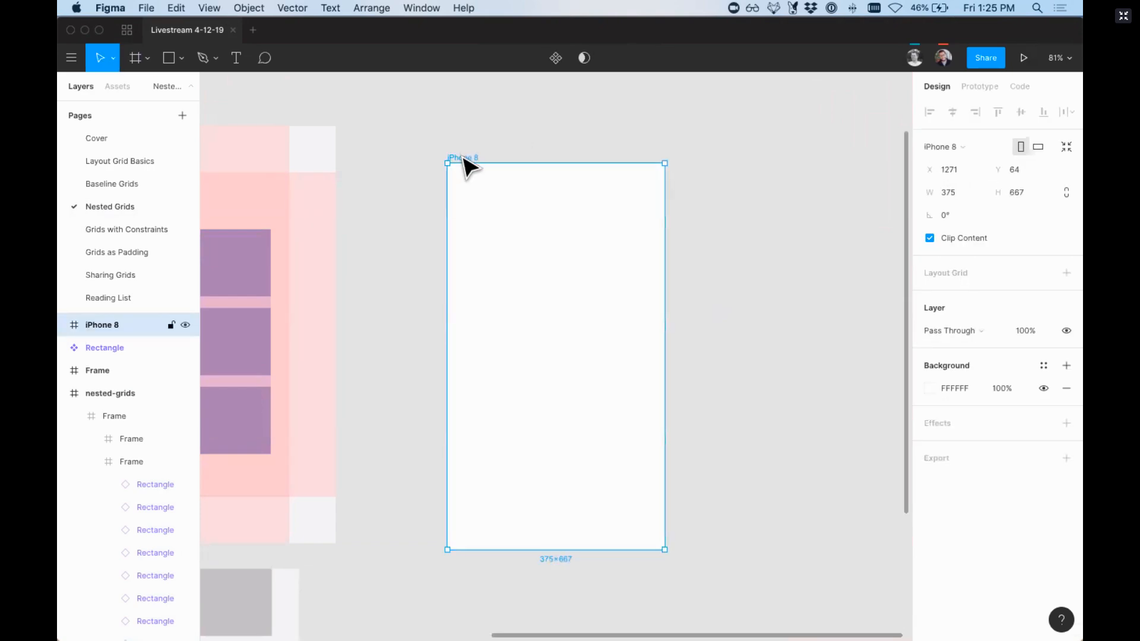
{"action": "key", "text": "f"}
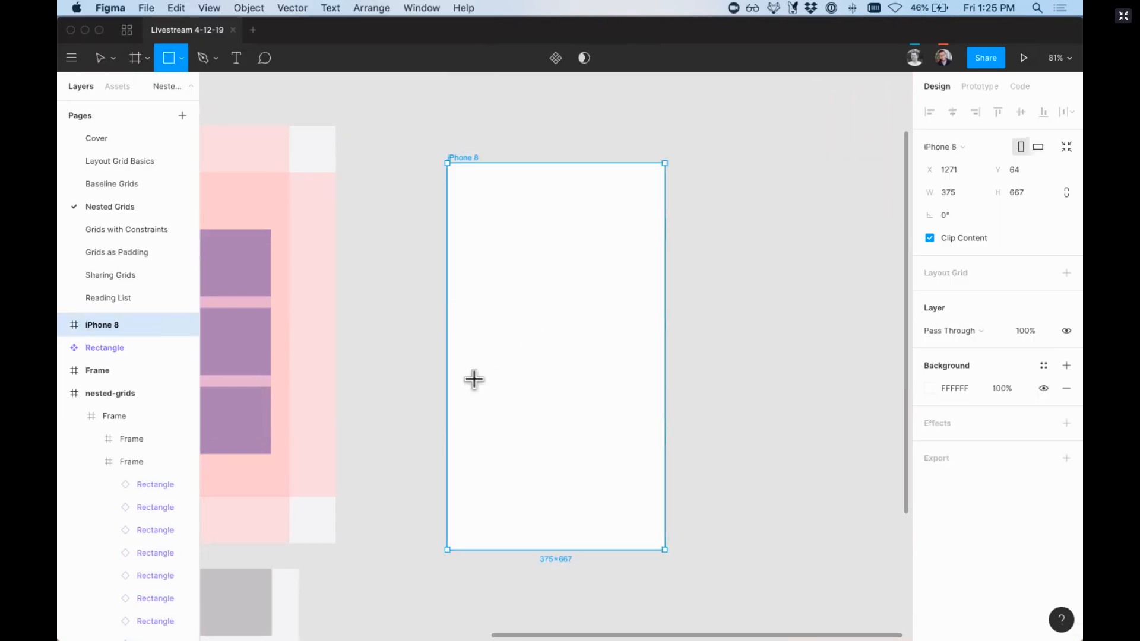
{"action": "left_click_drag", "start_coordinate": [461, 381], "coordinate": [516, 404]}
{"action": "left_click_drag", "start_coordinate": [601, 428], "coordinate": [665, 424]}
{"action": "left_click_drag", "start_coordinate": [458, 403], "coordinate": [505, 529]}
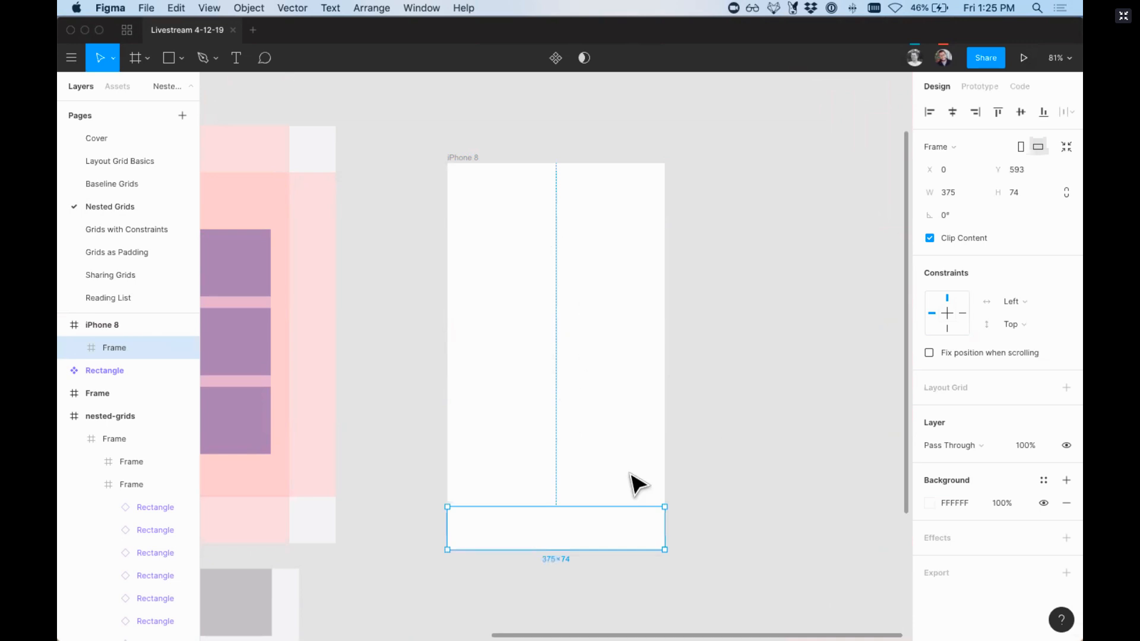
{"action": "left_click_drag", "start_coordinate": [621, 503], "coordinate": [621, 509]}
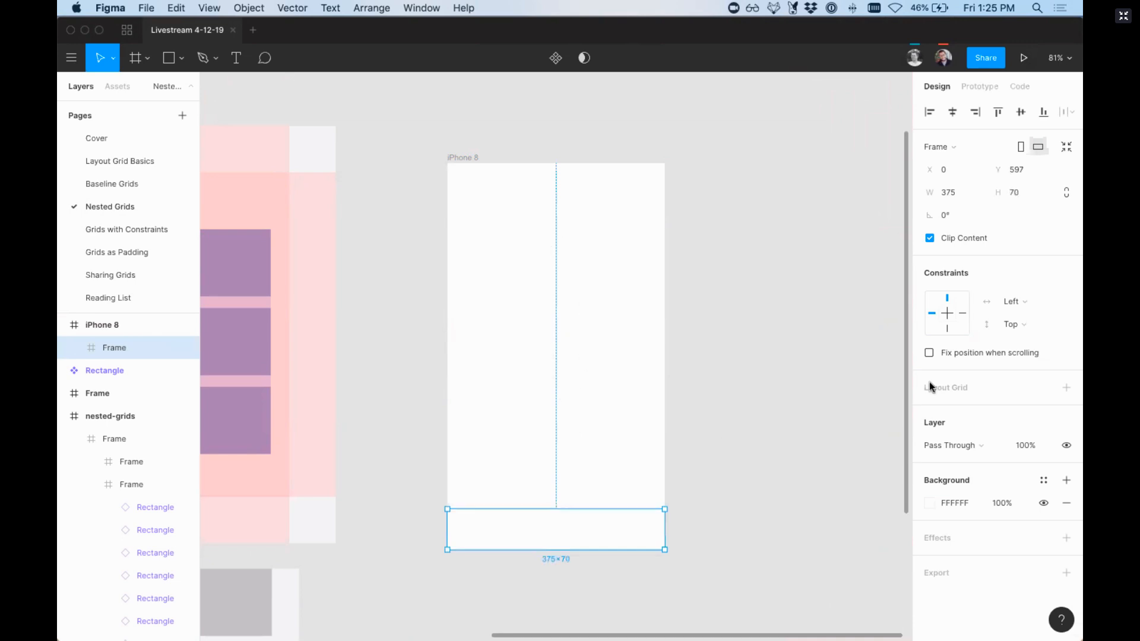
Step: Set the background of the phone's lower bar frame to near-black 030303
{"action": "left_click", "coordinate": [930, 502]}
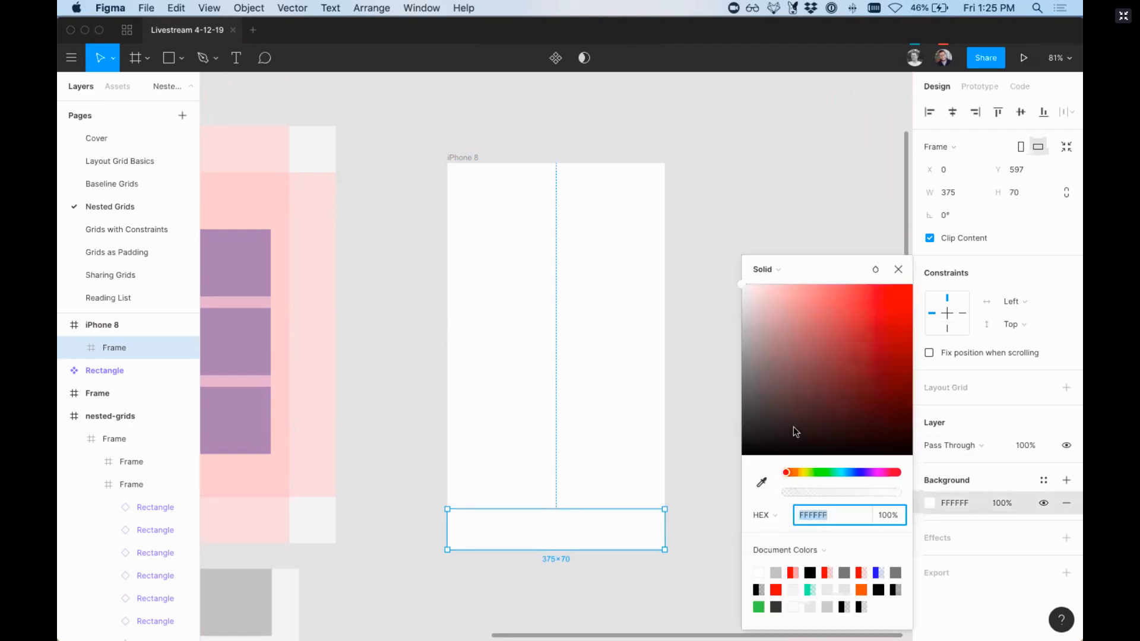
{"action": "left_click_drag", "start_coordinate": [793, 427], "coordinate": [698, 459]}
{"action": "left_click", "coordinate": [677, 463]}
Step: Add a layout grid to the black bar and set it to 3 stretched columns
{"action": "scroll", "coordinate": [677, 463], "scroll_direction": "down", "scroll_amount": 3}
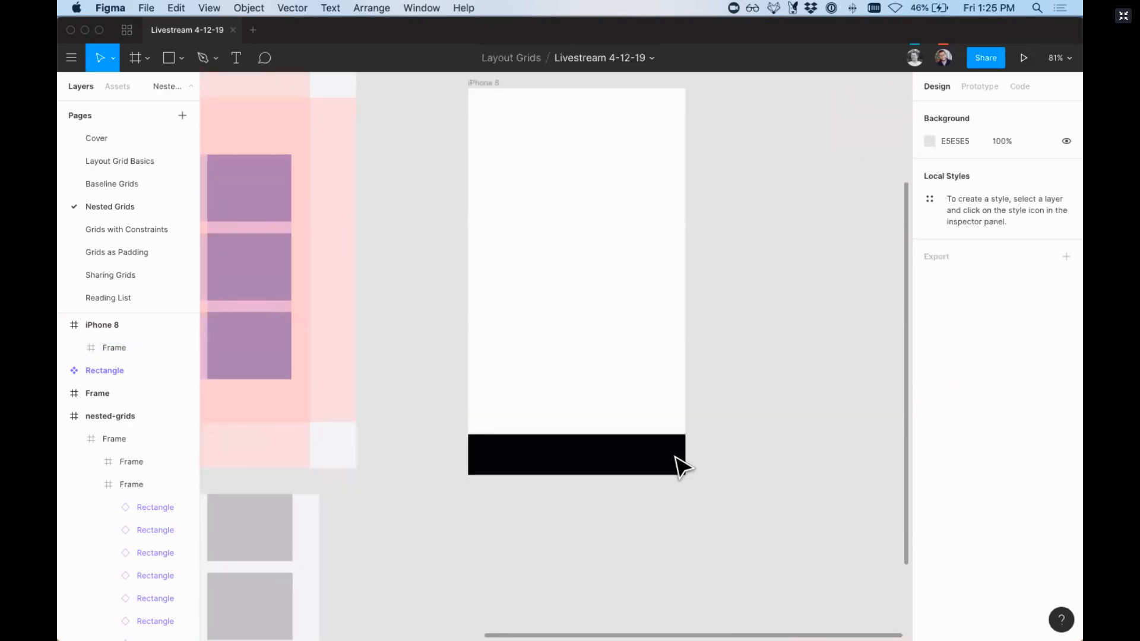
{"action": "key", "text": "super+equal"}
{"action": "key", "text": "super+equal"}
{"action": "left_click", "coordinate": [611, 574]}
{"action": "scroll", "coordinate": [611, 573], "scroll_direction": "down", "scroll_amount": 4}
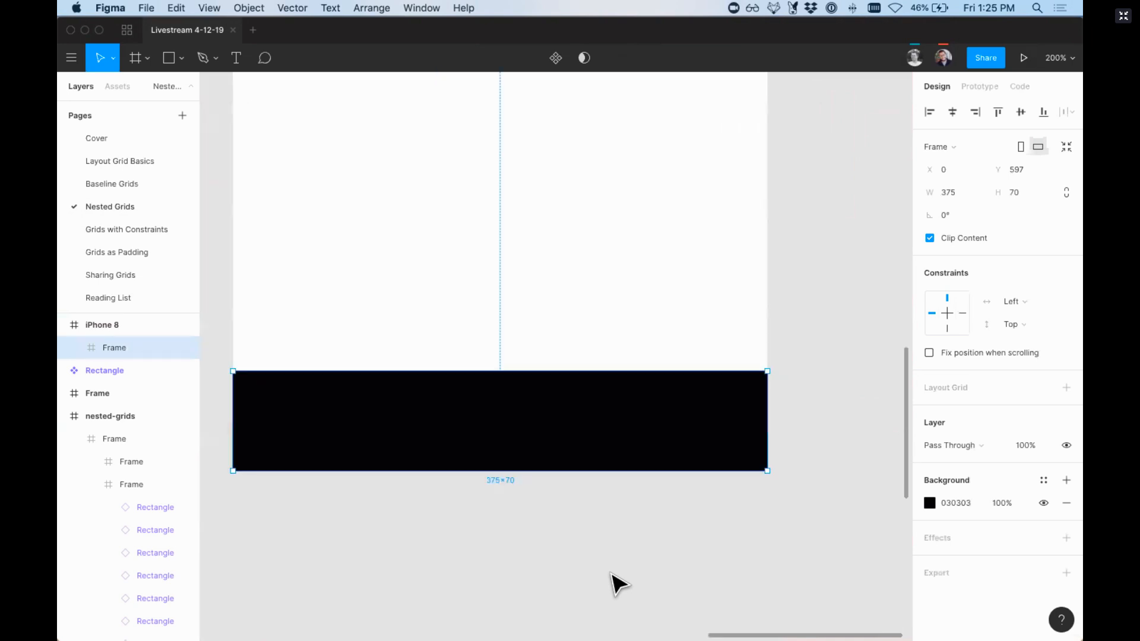
{"action": "left_click", "coordinate": [1064, 390]}
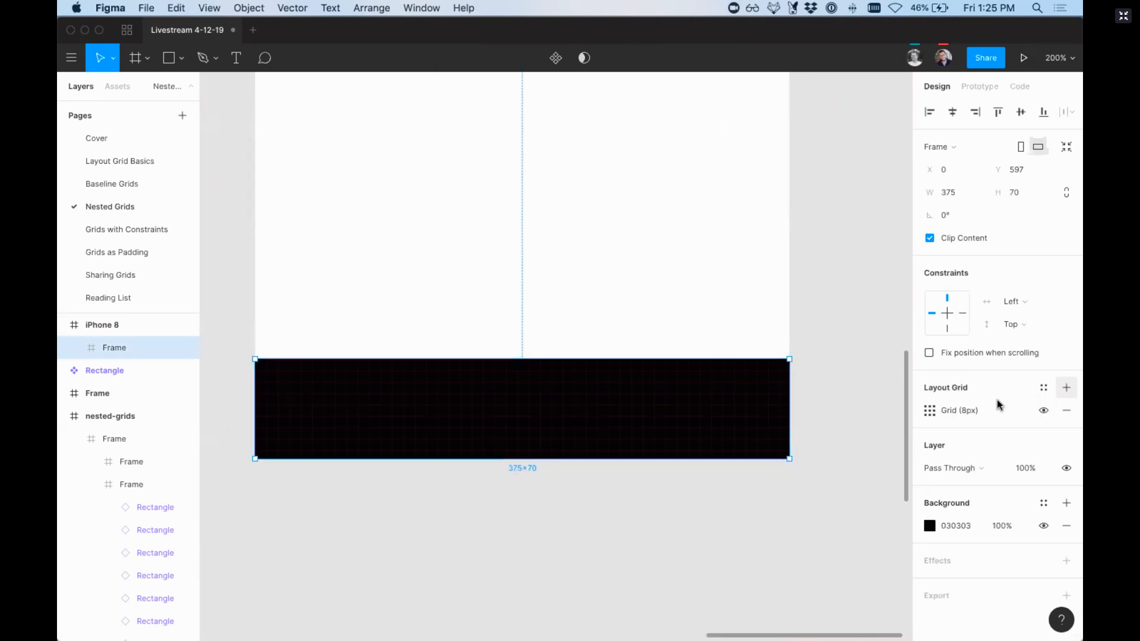
{"action": "left_click", "coordinate": [930, 411]}
{"action": "left_click", "coordinate": [771, 418]}
{"action": "left_click", "coordinate": [778, 431]}
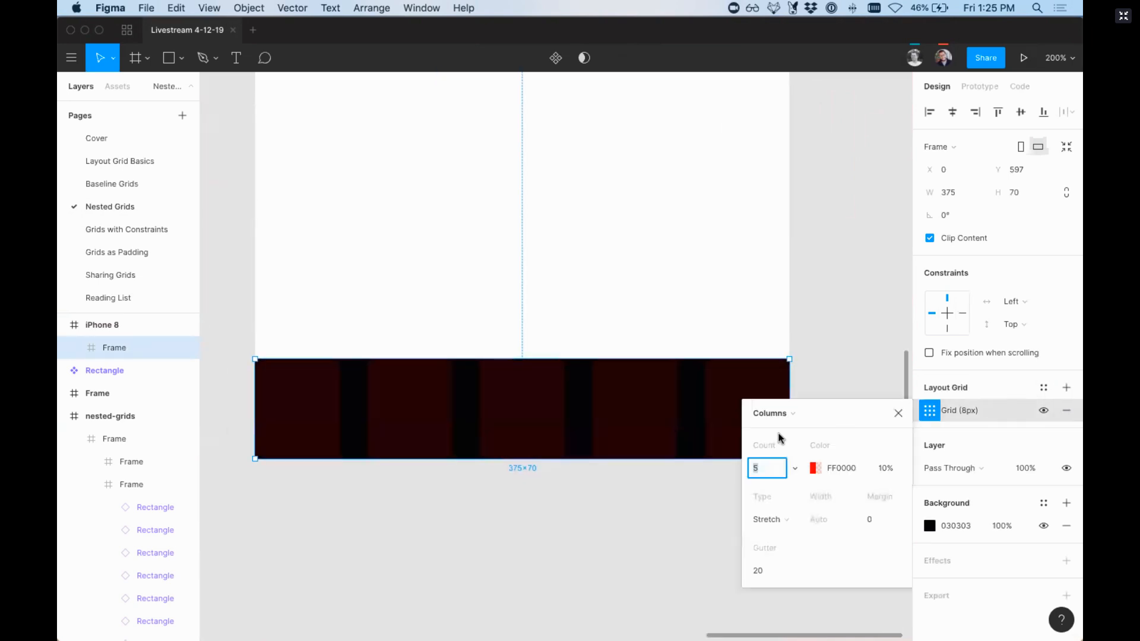
{"action": "left_click", "coordinate": [779, 420]}
{"action": "left_click", "coordinate": [772, 465]}
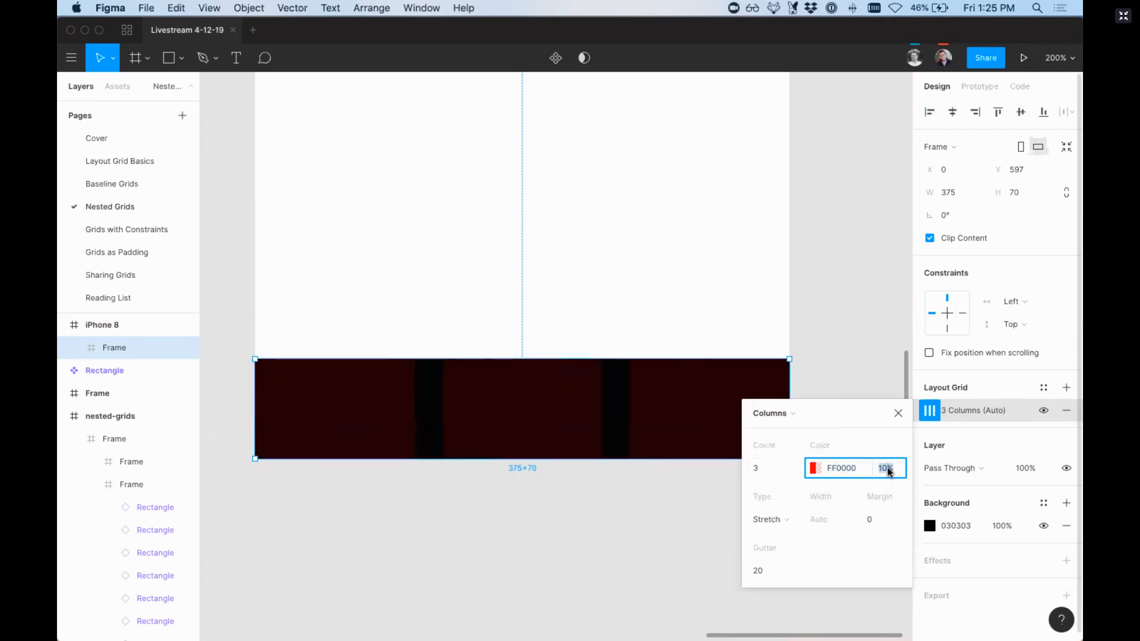
Step: Set the bar's column grid colour to green 70FF00 at 50% opacity
{"action": "type", "text": "50"}
{"action": "key", "text": "Return"}
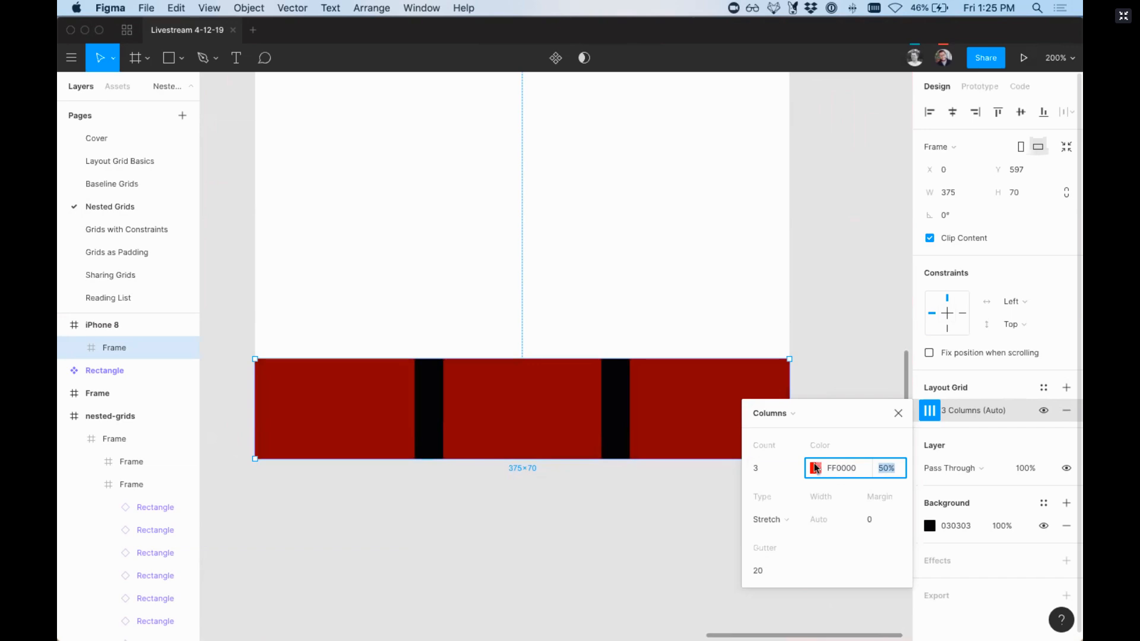
{"action": "left_click", "coordinate": [816, 468]}
{"action": "left_click", "coordinate": [644, 473]}
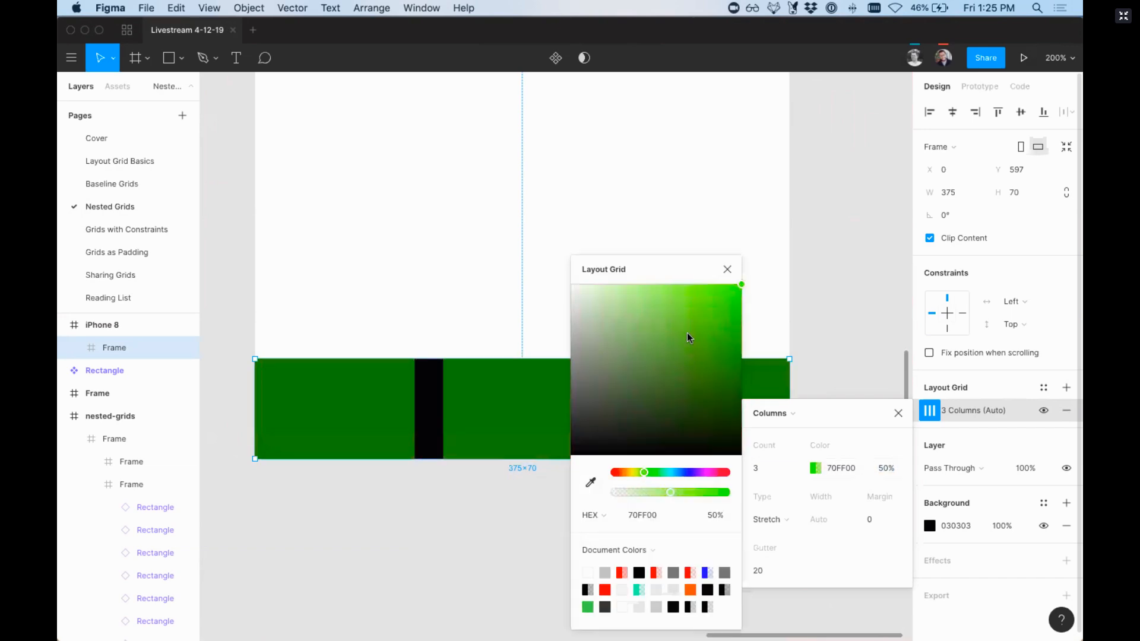
{"action": "left_click", "coordinate": [727, 269]}
{"action": "left_click", "coordinate": [898, 414]}
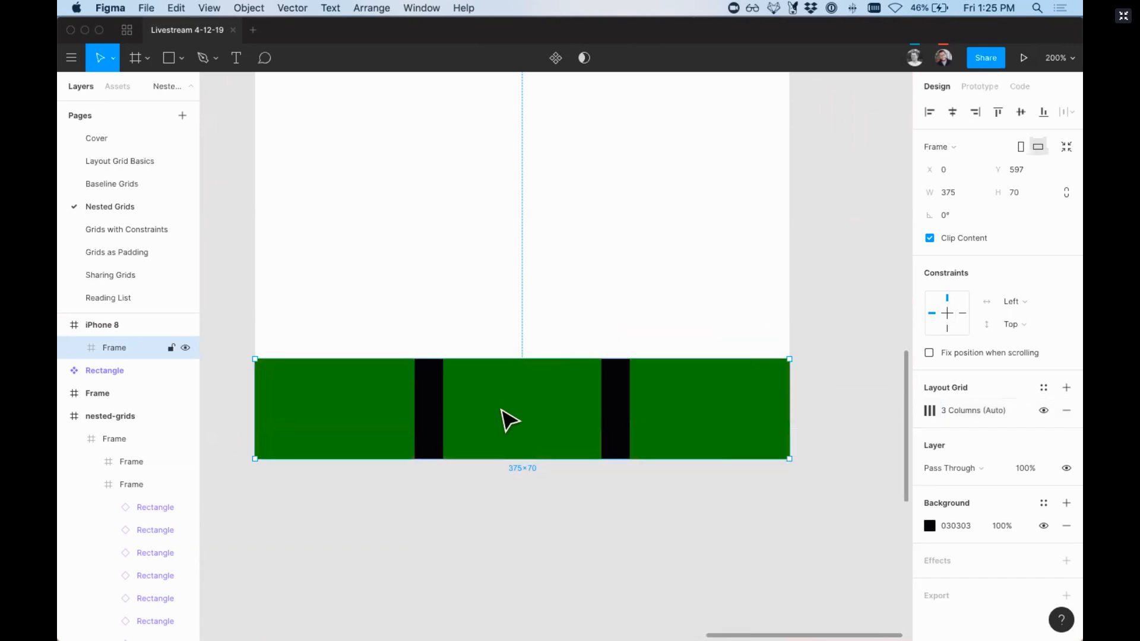
Step: Draw a 27 × 27 circle centred in the bar's first column and duplicate it into the other two columns
{"action": "key", "text": "o"}
{"action": "mouse_move", "coordinate": [336, 387]}
{"action": "left_mouse_down"}
{"action": "mouse_move", "coordinate": [373, 424]}
{"action": "mouse_move", "coordinate": [341, 411]}
{"action": "left_mouse_up"}
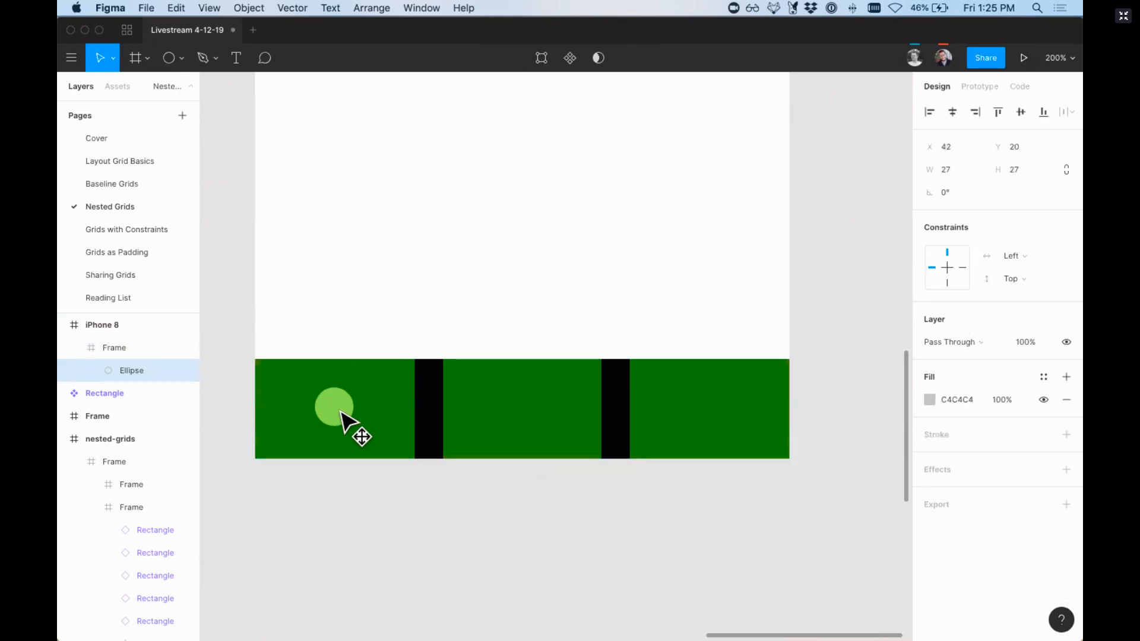
{"action": "left_click_drag", "start_coordinate": [509, 407], "coordinate": [707, 408]}
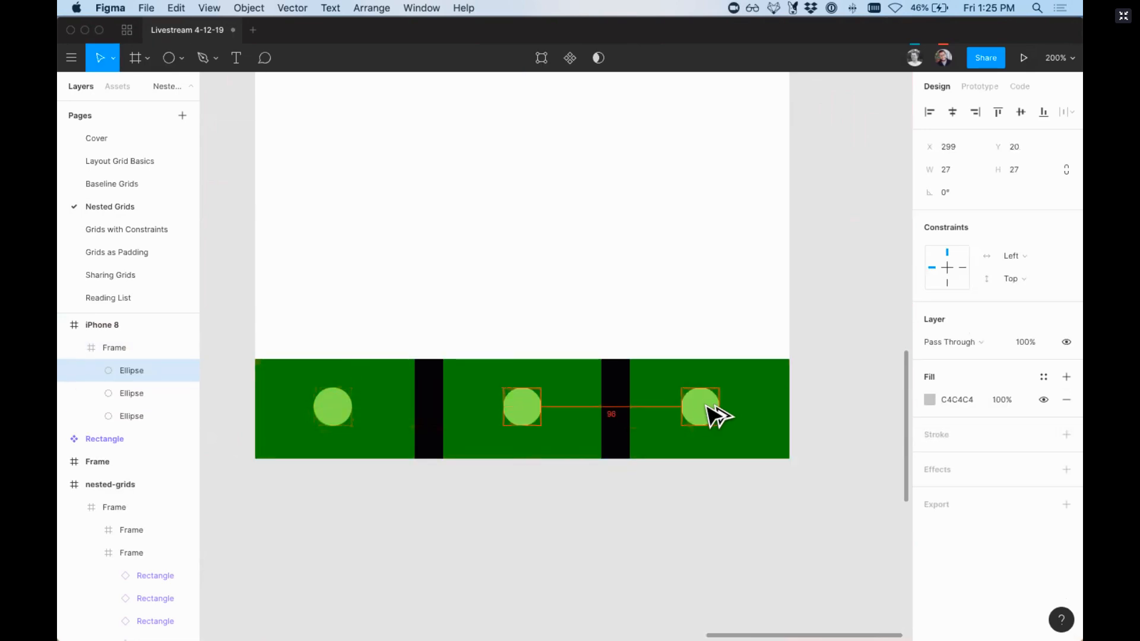
Step: Set the constraints of all three circles to Center both horizontally and vertically
{"action": "left_click", "coordinate": [527, 414], "text": "shift"}
{"action": "left_click", "coordinate": [337, 415], "text": "shift"}
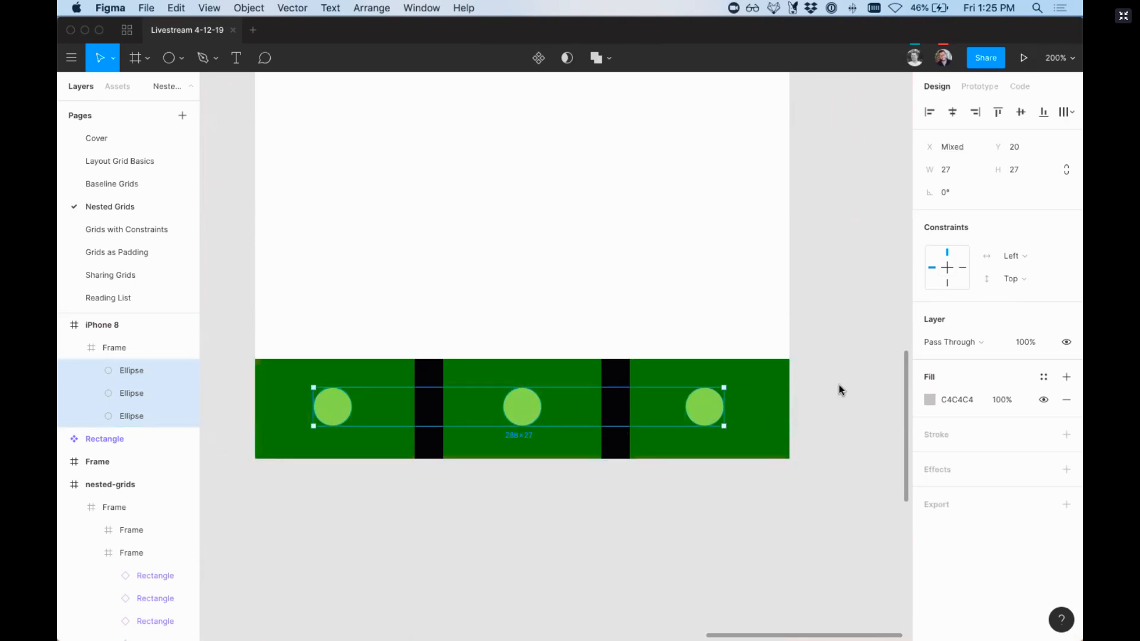
{"action": "left_click", "coordinate": [1026, 256]}
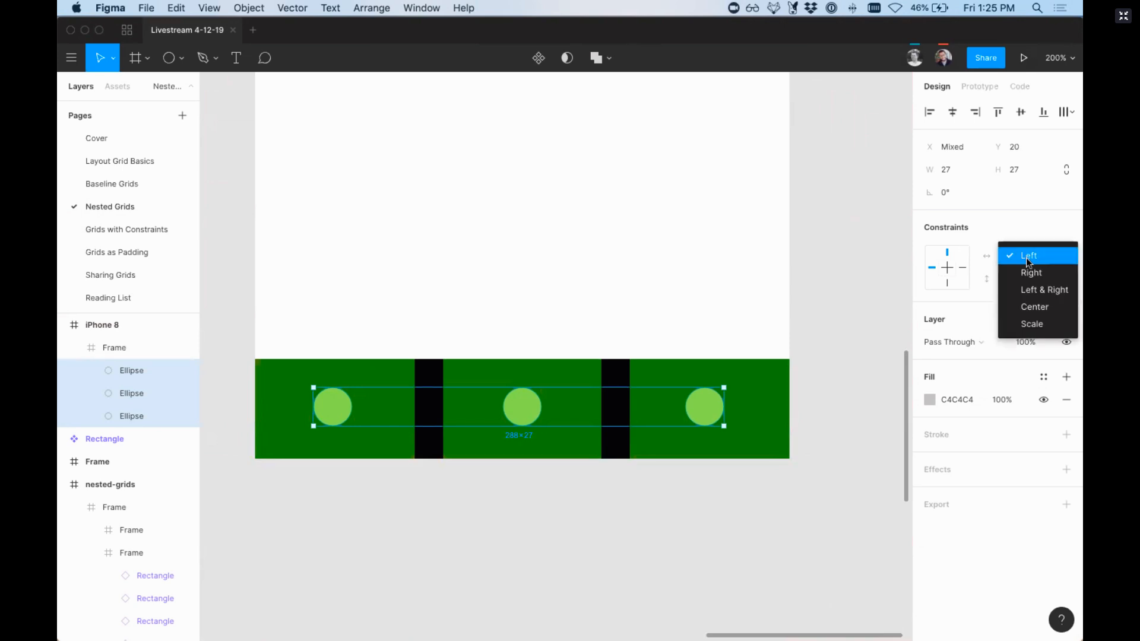
{"action": "left_click", "coordinate": [1035, 308]}
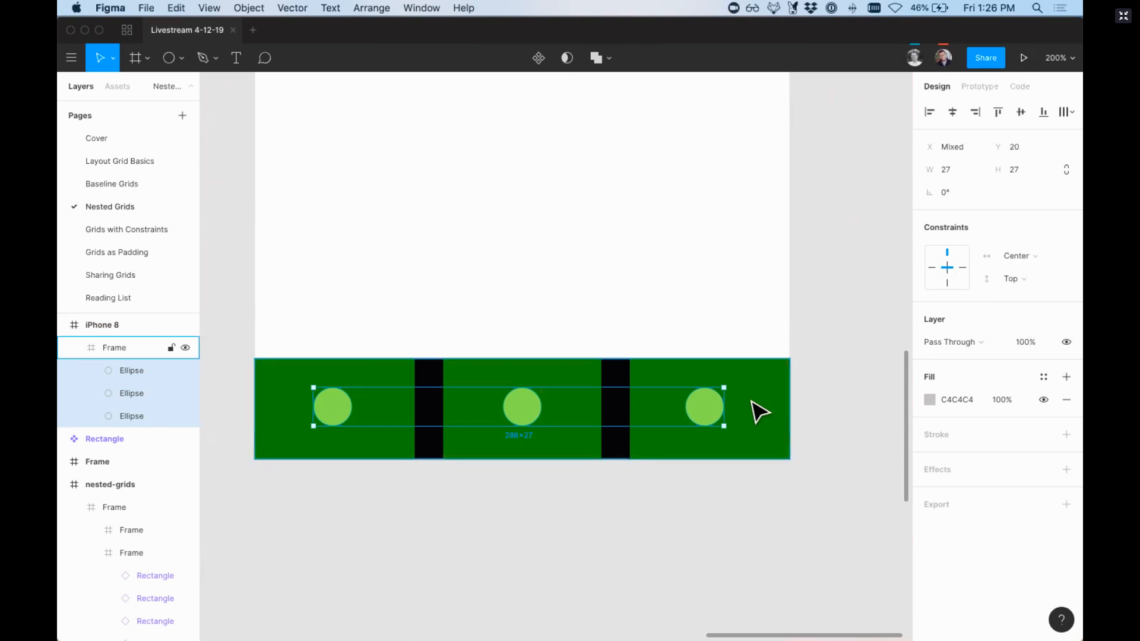
{"action": "left_click", "coordinate": [1021, 283]}
{"action": "left_click", "coordinate": [1025, 329]}
{"action": "left_click", "coordinate": [806, 522]}
Step: Set the bar frame's constraints to Left & Right horizontally and Bottom vertically
{"action": "key", "text": "minus"}
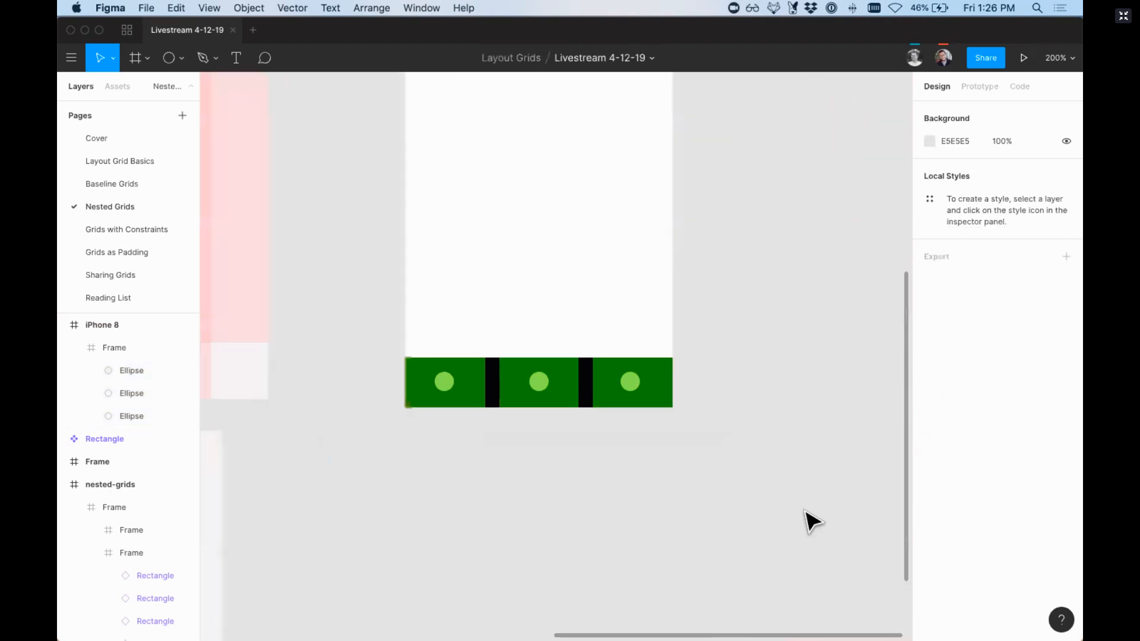
{"action": "left_click", "coordinate": [666, 395]}
{"action": "scroll", "coordinate": [641, 442], "scroll_direction": "up", "scroll_amount": 5}
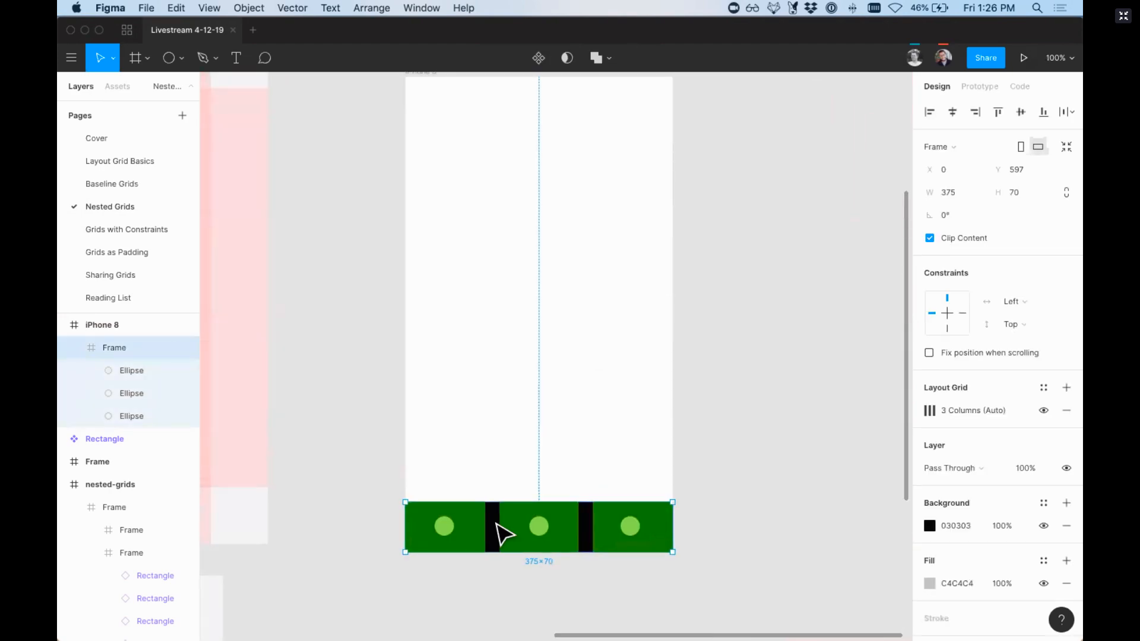
{"action": "scroll", "coordinate": [653, 285], "scroll_direction": "up", "scroll_amount": 4}
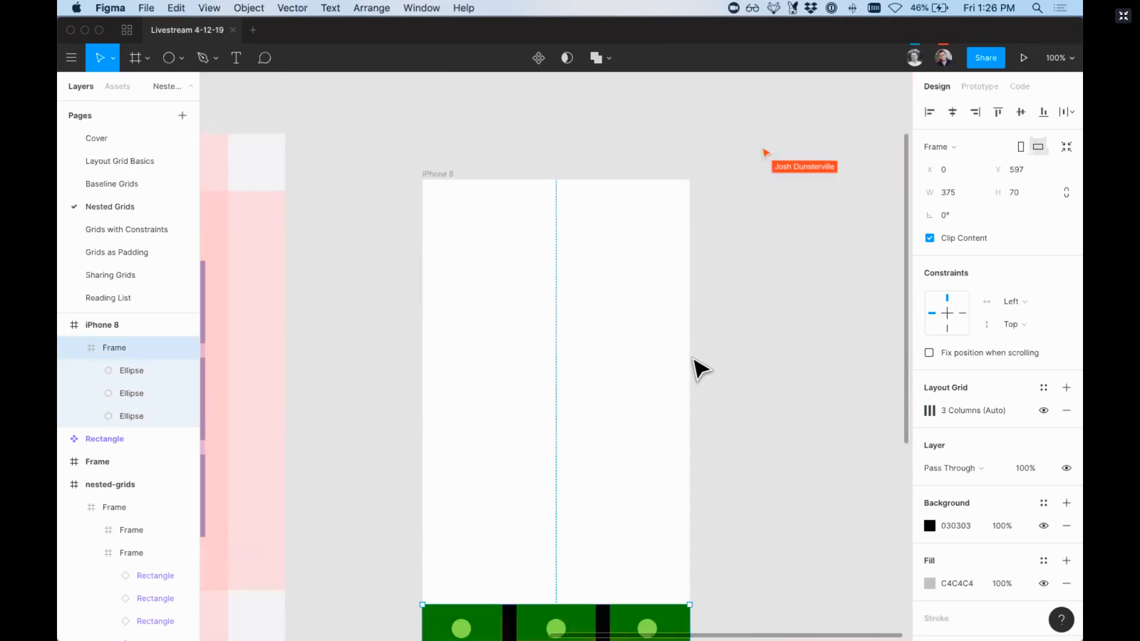
{"action": "scroll", "coordinate": [698, 371], "scroll_direction": "down", "scroll_amount": 4}
{"action": "left_click", "coordinate": [1016, 302]}
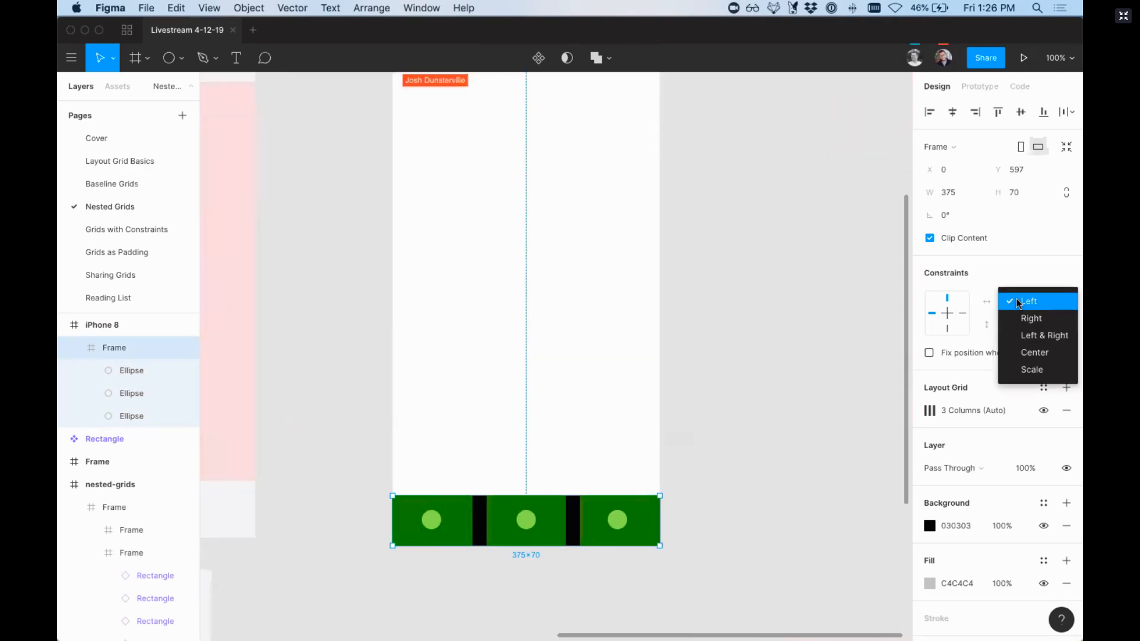
{"action": "left_click", "coordinate": [1036, 335]}
{"action": "left_click", "coordinate": [1016, 324]}
{"action": "left_click", "coordinate": [1030, 342]}
{"action": "left_click", "coordinate": [864, 414]}
Step: Resize the iPhone 8 frame to 409 × 644 to test how the bar and its circles respond
{"action": "key", "text": "super+minus"}
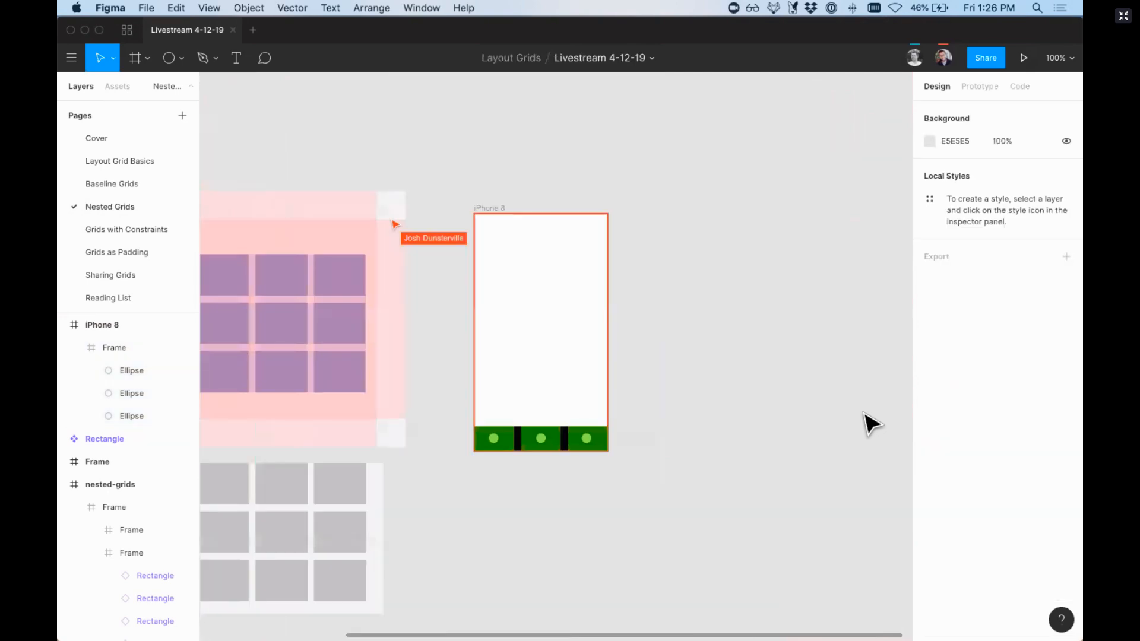
{"action": "left_click", "coordinate": [484, 208]}
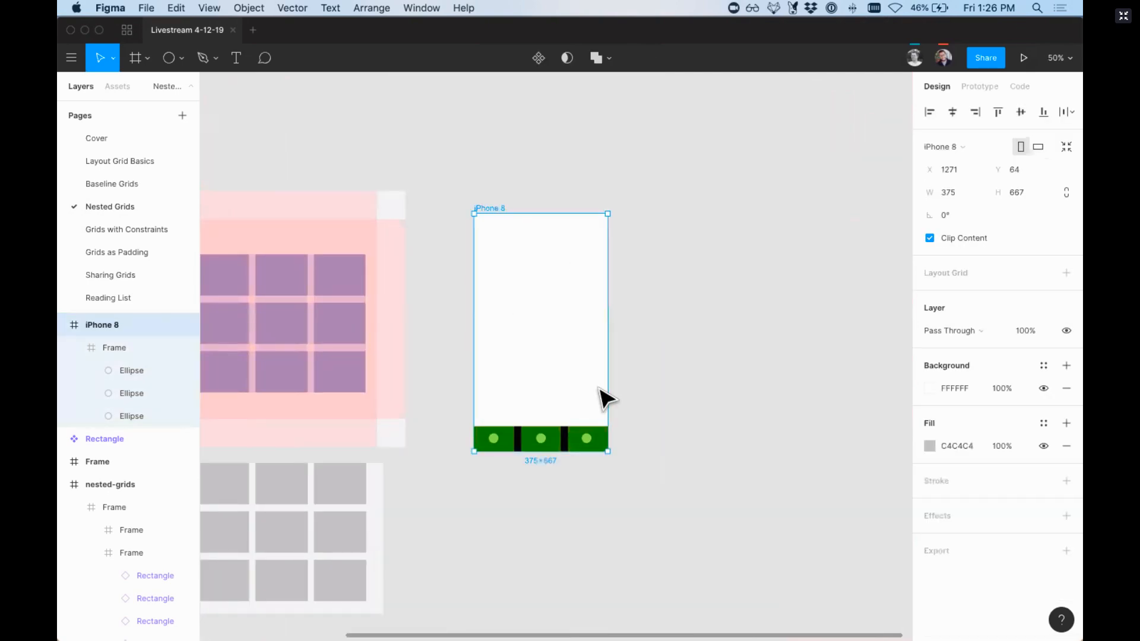
{"action": "mouse_move", "coordinate": [605, 363]}
{"action": "left_mouse_down"}
{"action": "mouse_move", "coordinate": [709, 349]}
{"action": "mouse_move", "coordinate": [733, 330]}
{"action": "mouse_move", "coordinate": [565, 357]}
{"action": "mouse_move", "coordinate": [774, 354]}
{"action": "mouse_move", "coordinate": [588, 351]}
{"action": "mouse_move", "coordinate": [675, 354]}
{"action": "mouse_move", "coordinate": [605, 380]}
{"action": "left_mouse_up"}
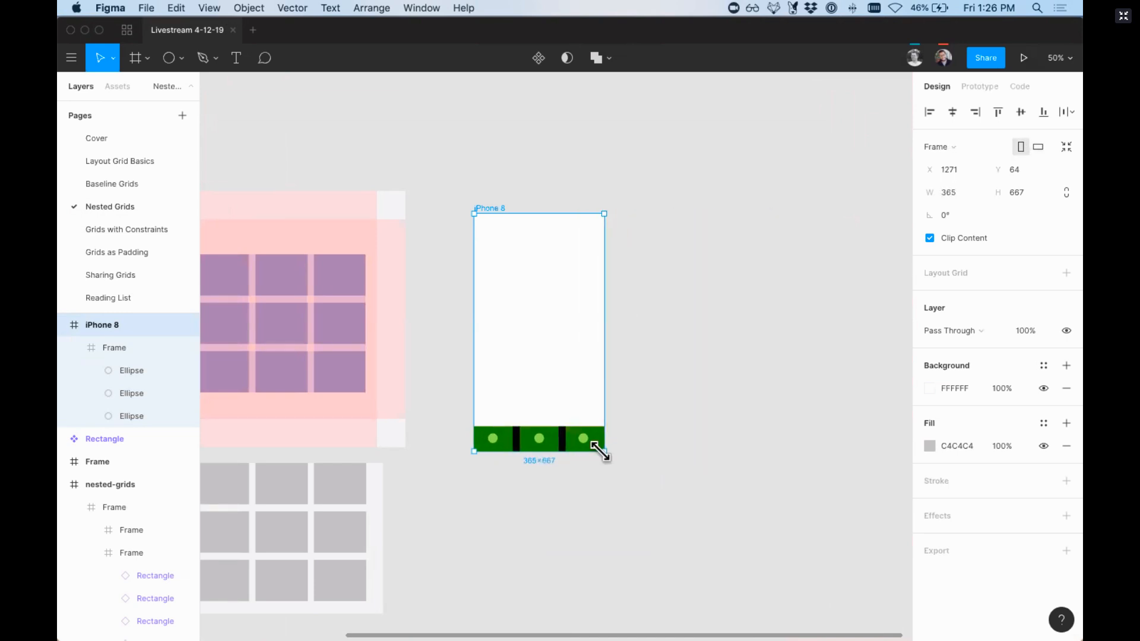
{"action": "mouse_move", "coordinate": [601, 452]}
{"action": "left_mouse_down"}
{"action": "mouse_move", "coordinate": [622, 472]}
{"action": "mouse_move", "coordinate": [619, 445]}
{"action": "left_mouse_up"}
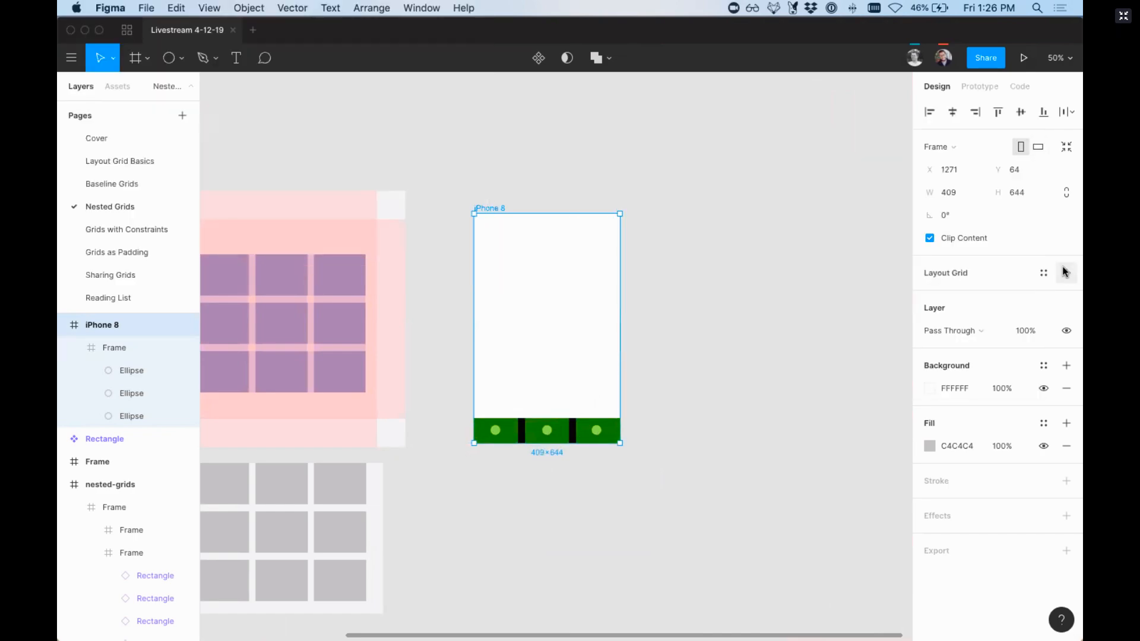
Step: Add a layout grid of 2 stretched columns with a margin of 24 to the iPhone 8 frame
{"action": "left_click", "coordinate": [1061, 274]}
{"action": "left_click", "coordinate": [930, 296]}
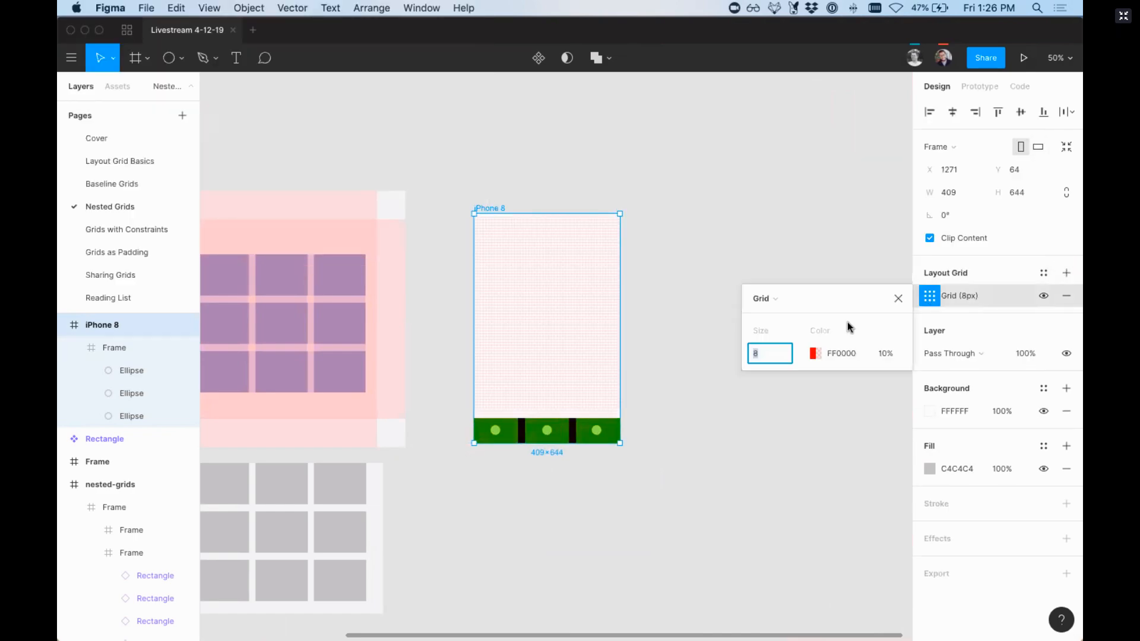
{"action": "left_click", "coordinate": [776, 300]}
{"action": "left_click", "coordinate": [775, 315]}
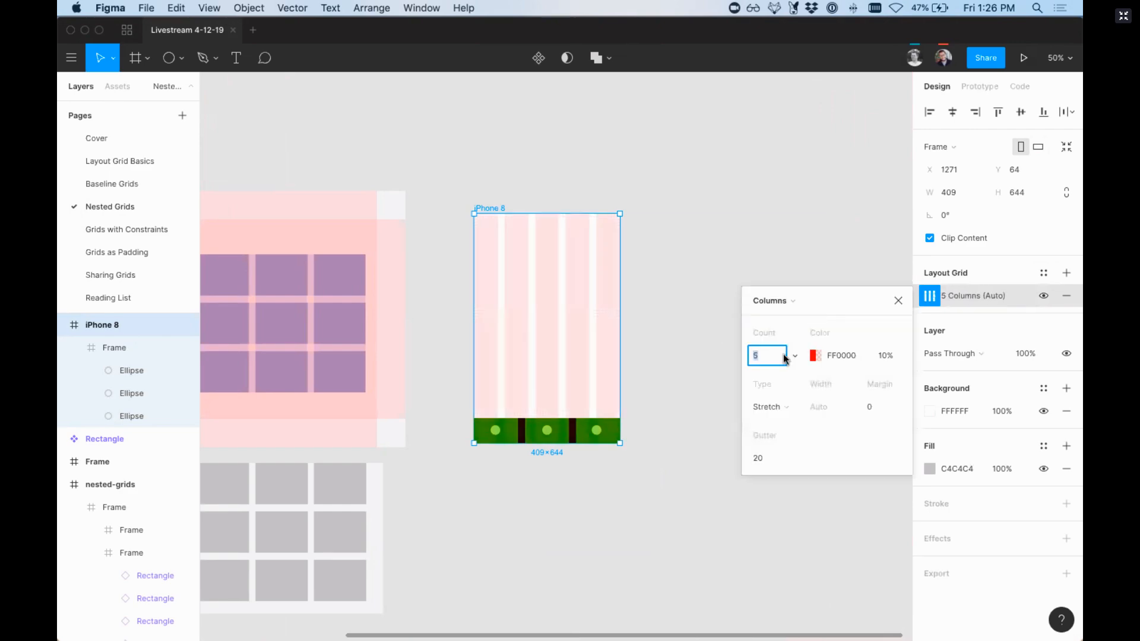
{"action": "key", "text": "Return"}
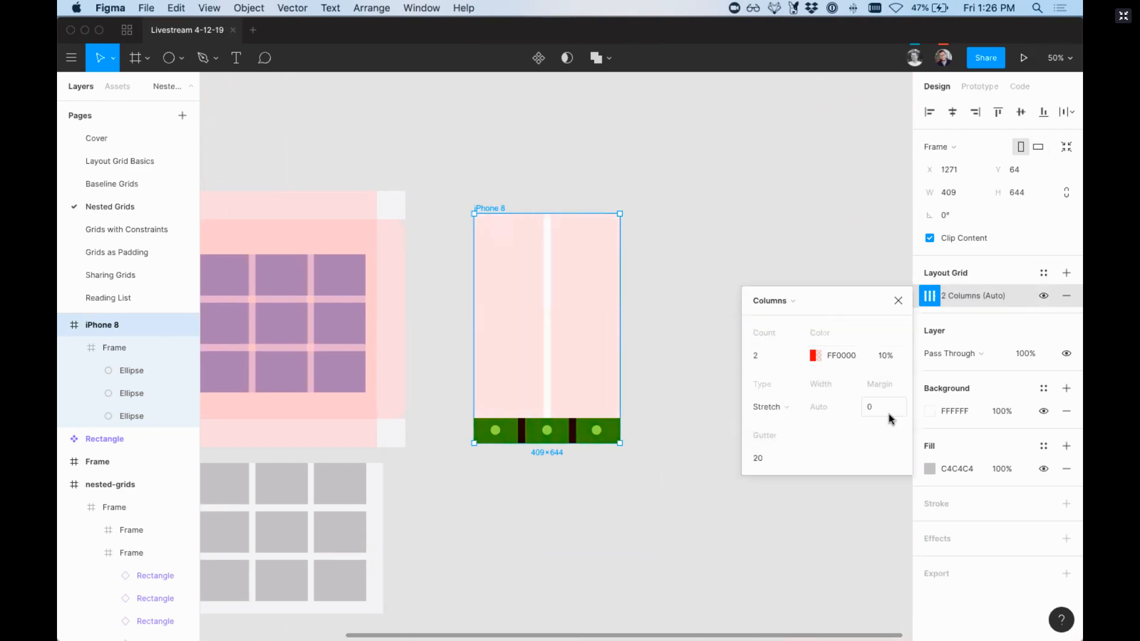
{"action": "left_click", "coordinate": [871, 402]}
{"action": "type", "text": "24"}
{"action": "key", "text": "Return"}
Step: Draw three 76 px high rectangles on the phone grid: one in the first column, one spanning both, one in the second
{"action": "key", "text": "z"}
{"action": "left_click_drag", "start_coordinate": [664, 491], "coordinate": [437, 157]}
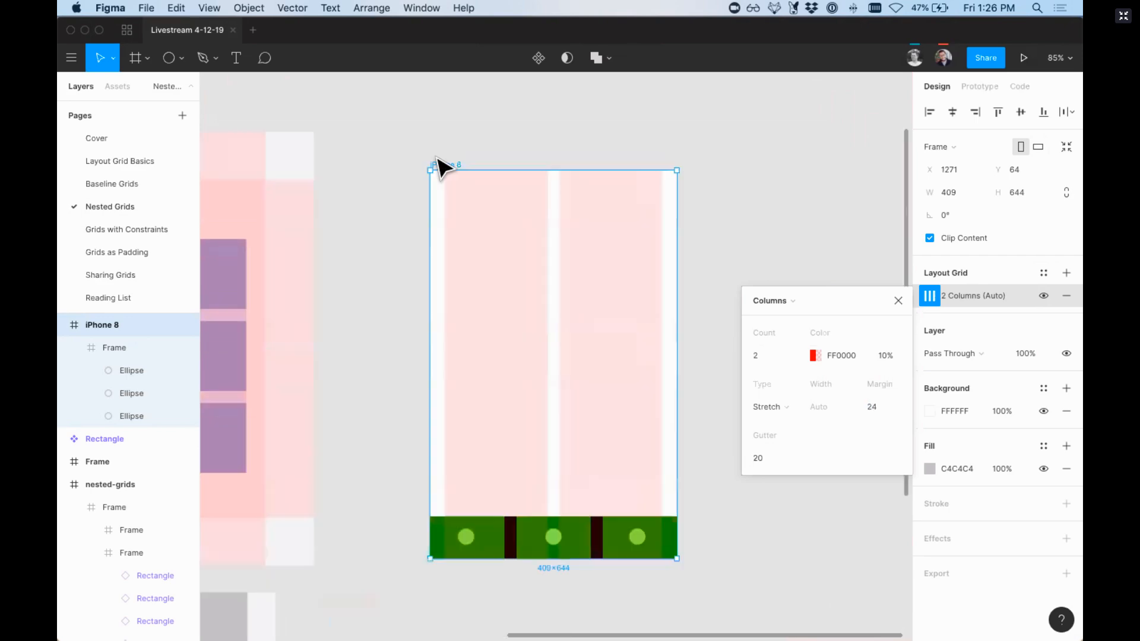
{"action": "key", "text": "r"}
{"action": "mouse_move", "coordinate": [474, 221]}
{"action": "left_mouse_down"}
{"action": "mouse_move", "coordinate": [537, 264]}
{"action": "mouse_move", "coordinate": [484, 249]}
{"action": "mouse_move", "coordinate": [552, 229]}
{"action": "left_mouse_up"}
{"action": "left_click_drag", "start_coordinate": [528, 231], "coordinate": [634, 389]}
Step: Set the horizontal constraint of all three phone rectangles to Left & Right
{"action": "left_click", "coordinate": [618, 315], "text": "shift"}
{"action": "left_click", "coordinate": [515, 247], "text": "shift"}
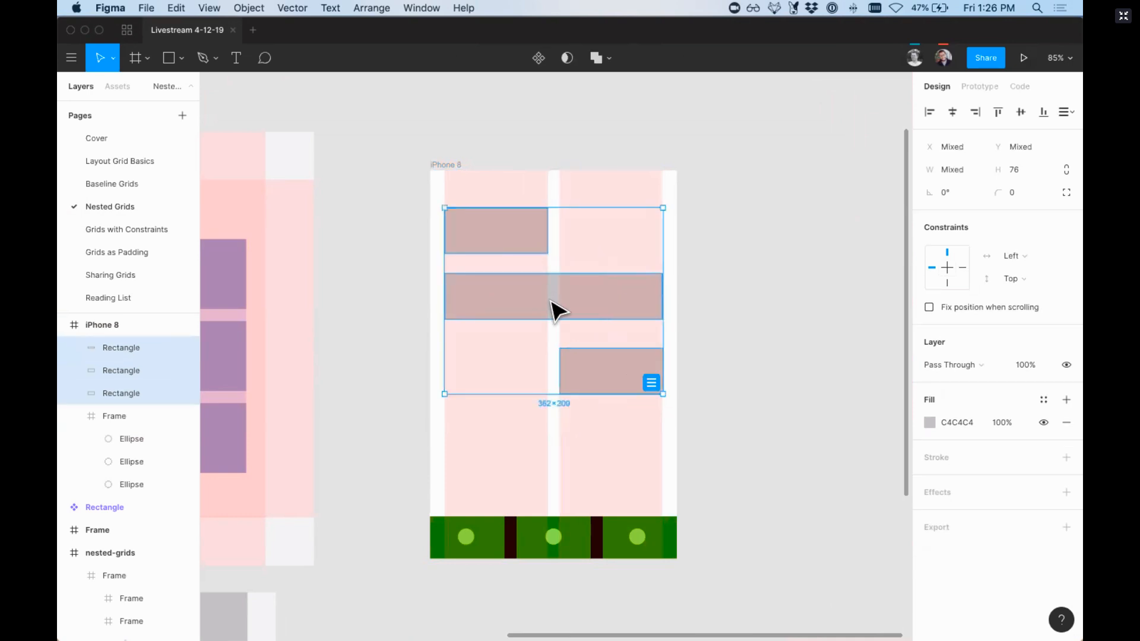
{"action": "left_click", "coordinate": [1008, 264]}
{"action": "left_click", "coordinate": [1025, 287]}
{"action": "left_click", "coordinate": [714, 283]}
{"action": "key", "text": "minus"}
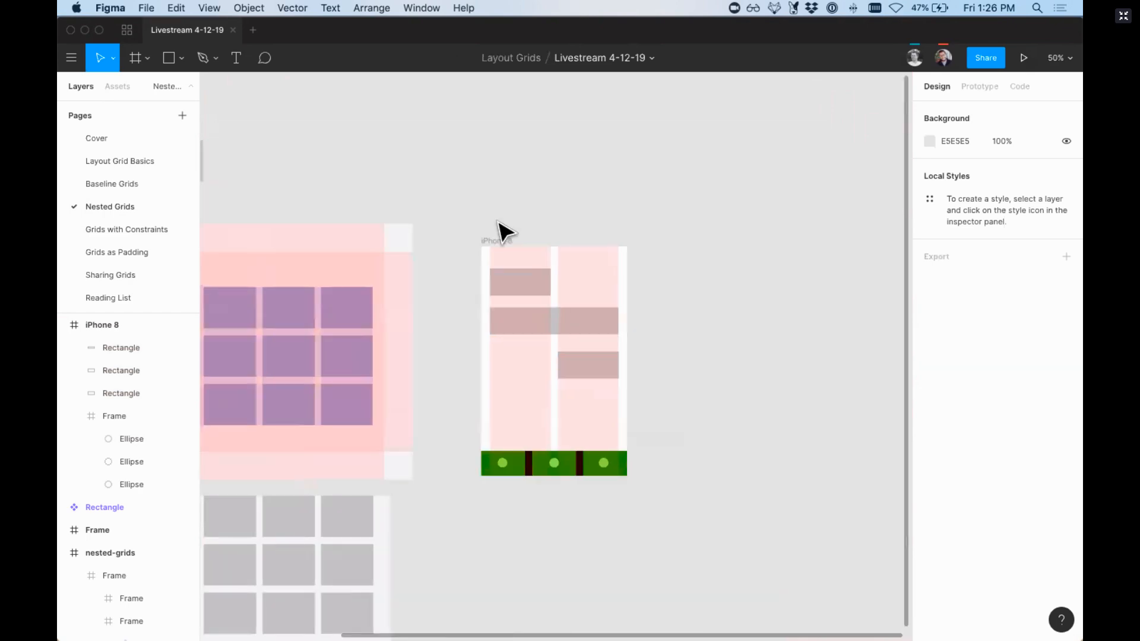
Step: Resize the iPhone 8 frame to 435 × 608 to test how the phone rectangles stretch with the grid columns
{"action": "left_click", "coordinate": [495, 241]}
{"action": "left_click_drag", "start_coordinate": [628, 476], "coordinate": [800, 549]}
{"action": "left_click_drag", "start_coordinate": [725, 531], "coordinate": [636, 463]}
Step: Duplicate the second-column rectangle into the first column of the same row on the phone grid
{"action": "left_click_drag", "start_coordinate": [526, 326], "coordinate": [617, 429]}
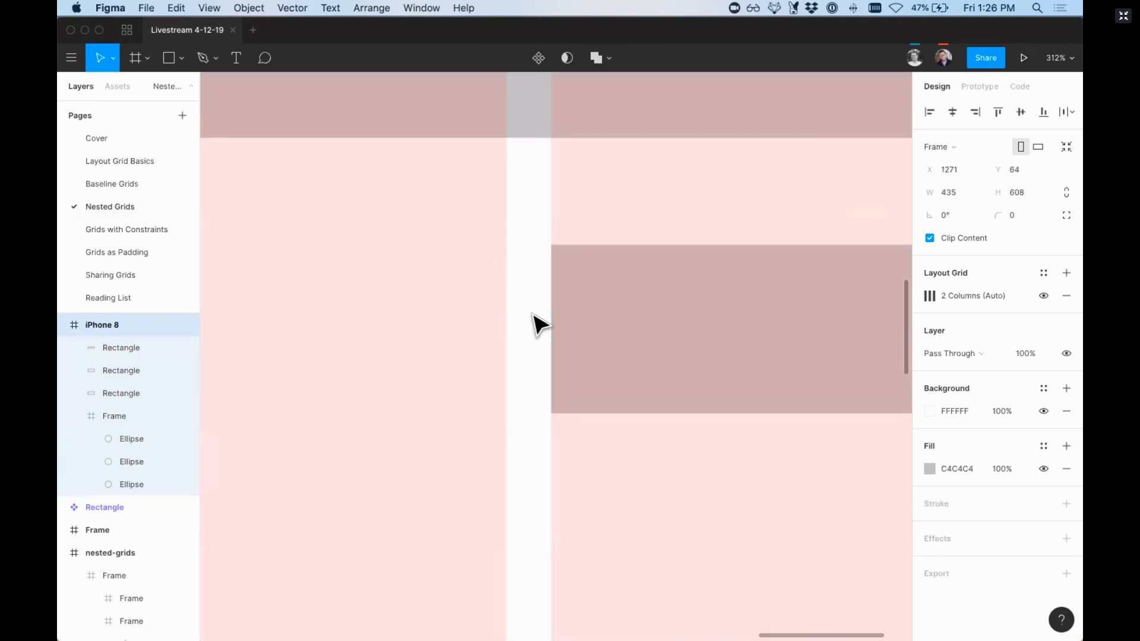
{"action": "key", "text": "shift+0"}
{"action": "left_click_drag", "start_coordinate": [580, 337], "coordinate": [472, 347]}
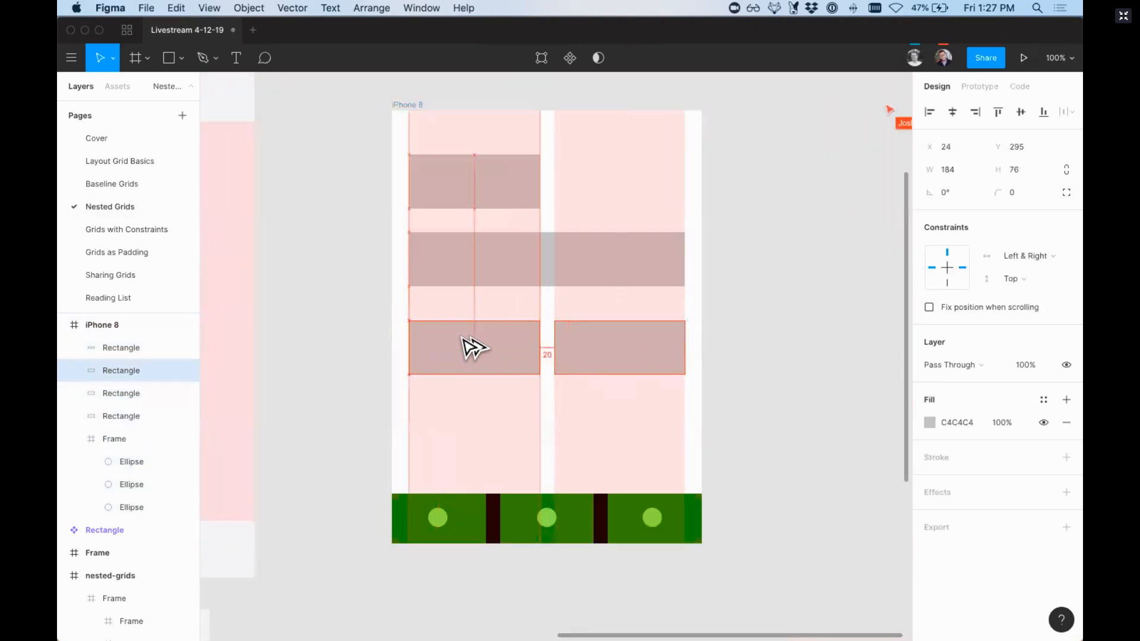
Step: Resize the iPhone 8 frame to 435 × 618 to test the row with two side-by-side rectangles
{"action": "left_click", "coordinate": [407, 105]}
{"action": "key", "text": "minus"}
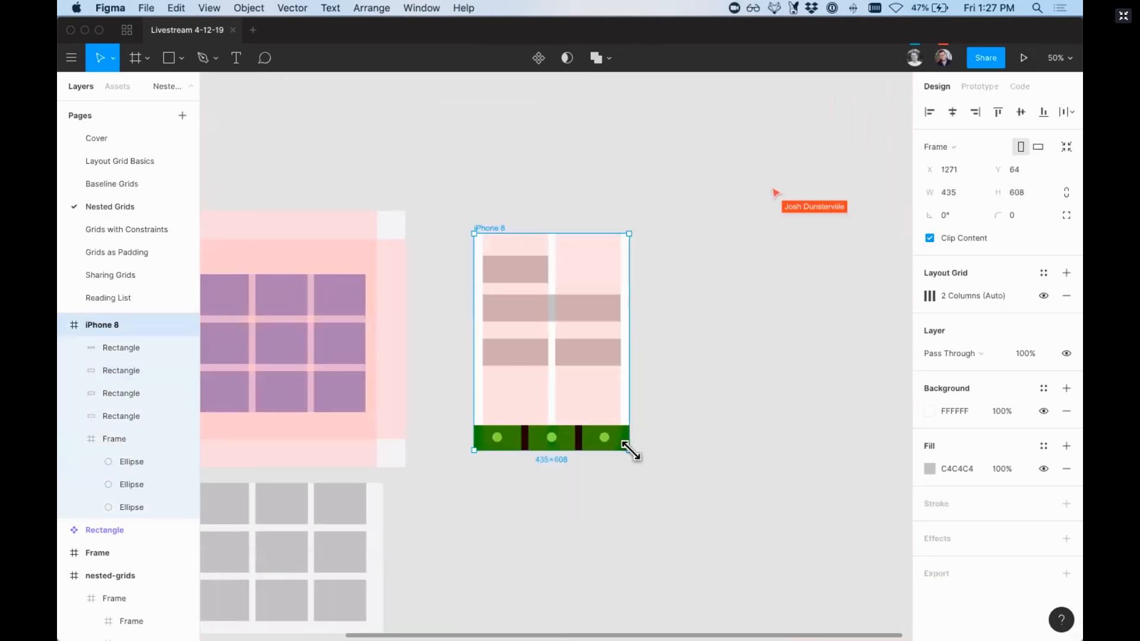
{"action": "mouse_move", "coordinate": [631, 452]}
{"action": "left_mouse_down"}
{"action": "mouse_move", "coordinate": [835, 575]}
{"action": "mouse_move", "coordinate": [595, 491]}
{"action": "mouse_move", "coordinate": [682, 476]}
{"action": "mouse_move", "coordinate": [651, 456]}
{"action": "mouse_move", "coordinate": [644, 467]}
{"action": "mouse_move", "coordinate": [614, 430]}
{"action": "mouse_move", "coordinate": [669, 469]}
{"action": "mouse_move", "coordinate": [605, 439]}
{"action": "mouse_move", "coordinate": [641, 455]}
{"action": "mouse_move", "coordinate": [630, 454]}
{"action": "left_mouse_up"}
{"action": "key", "text": "shift+0"}
{"action": "scroll", "coordinate": [624, 463], "scroll_direction": "right", "scroll_amount": 5}
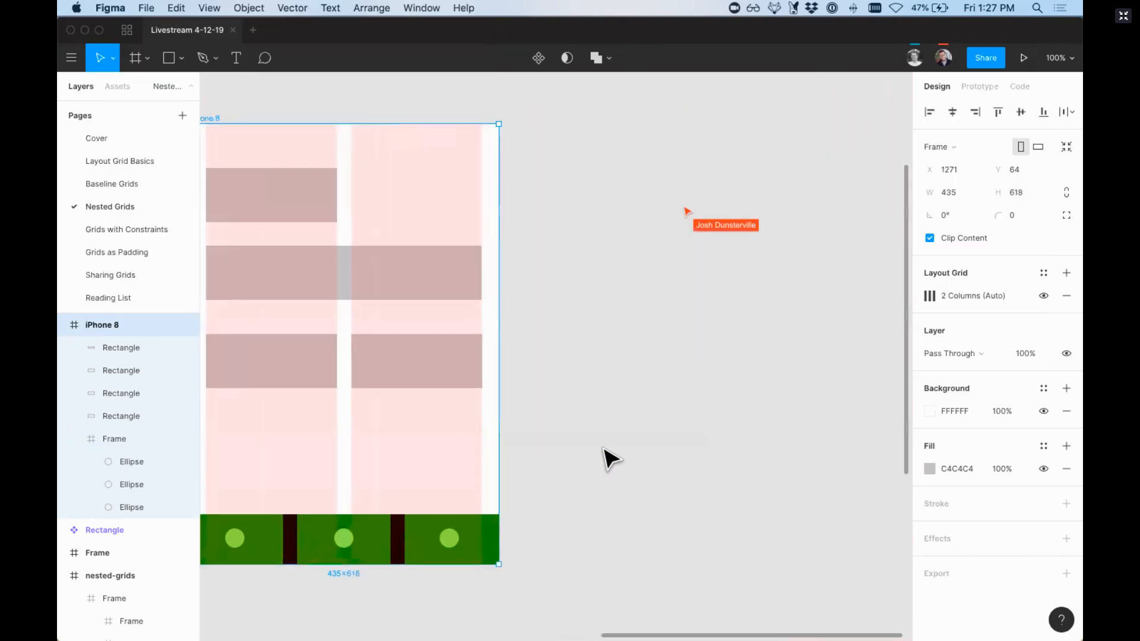
Step: Draw a 412 × 222 frame without a grid beside the phone and copy the two side-by-side rectangles into it
{"action": "left_click", "coordinate": [364, 368]}
{"action": "left_click", "coordinate": [293, 372], "text": "shift"}
{"action": "right_click", "coordinate": [288, 371]}
{"action": "left_click", "coordinate": [540, 383]}
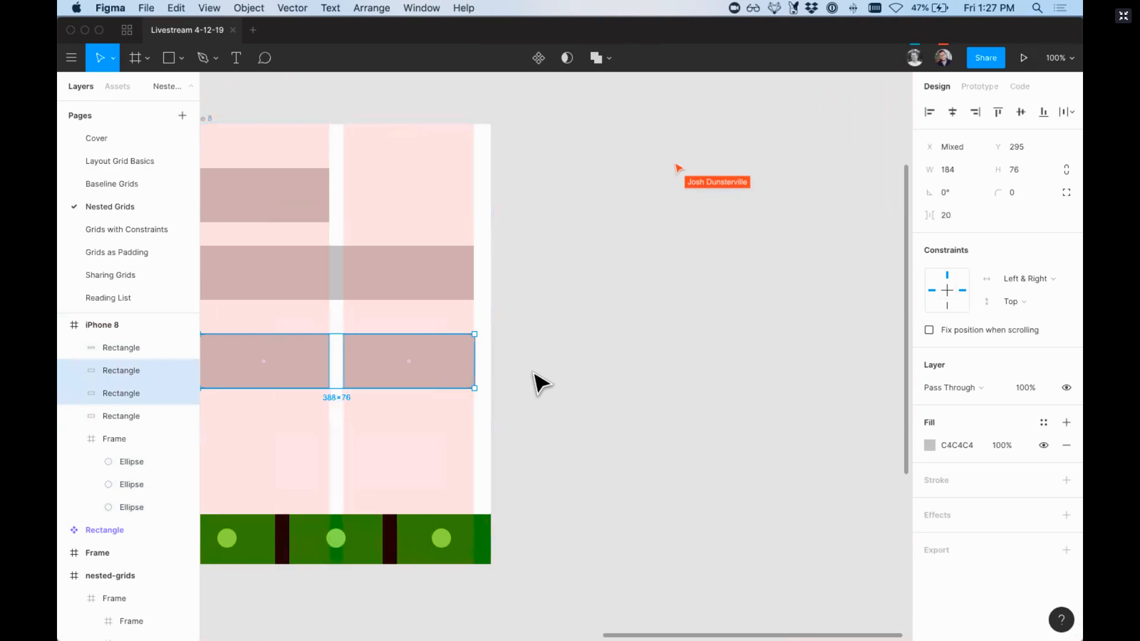
{"action": "key", "text": "f"}
{"action": "mouse_move", "coordinate": [511, 264]}
{"action": "left_mouse_down"}
{"action": "mouse_move", "coordinate": [731, 394]}
{"action": "mouse_move", "coordinate": [805, 422]}
{"action": "left_mouse_up"}
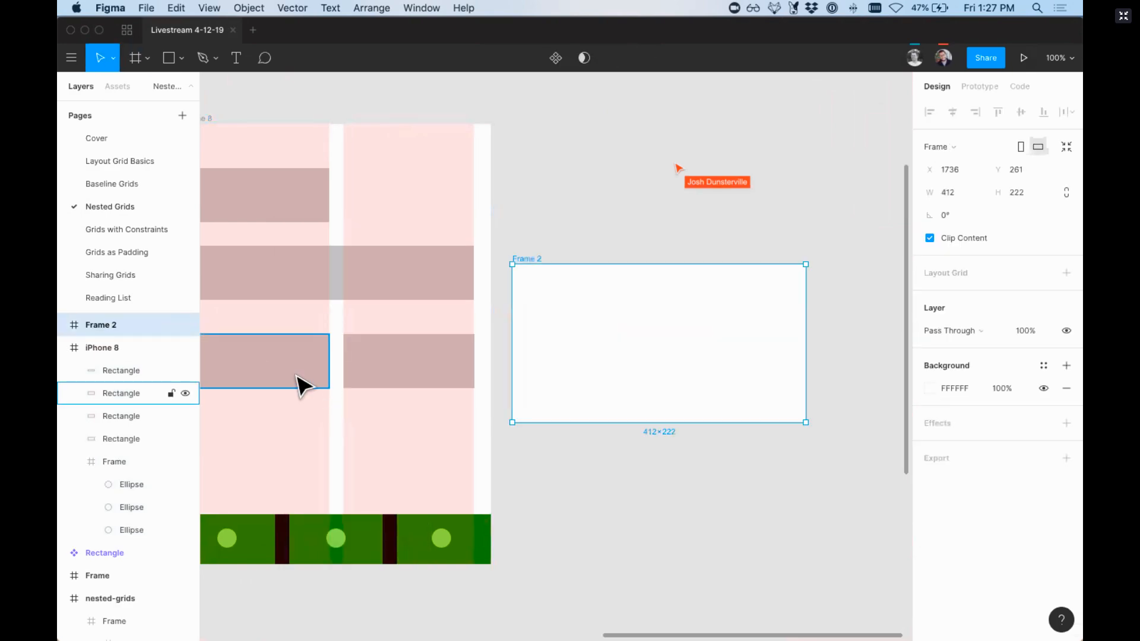
{"action": "left_click_drag", "start_coordinate": [300, 385], "coordinate": [761, 357]}
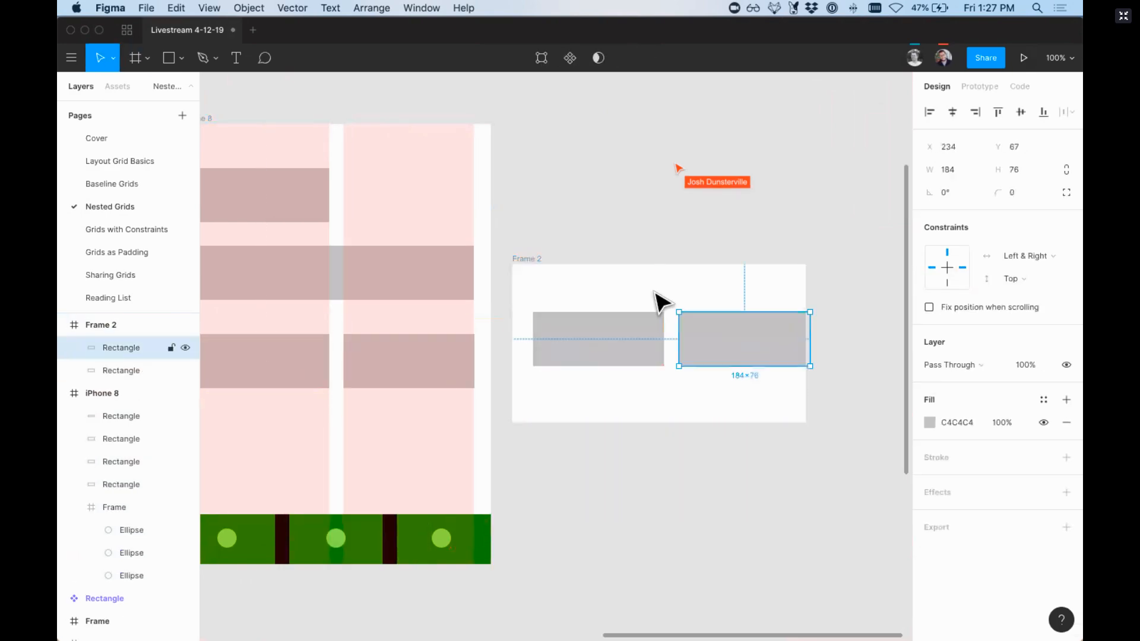
Step: Widen the new frame to 481 px to test its rectangles without a grid, and delete the right rectangle
{"action": "left_click", "coordinate": [528, 264]}
{"action": "left_click_drag", "start_coordinate": [805, 276], "coordinate": [855, 279]}
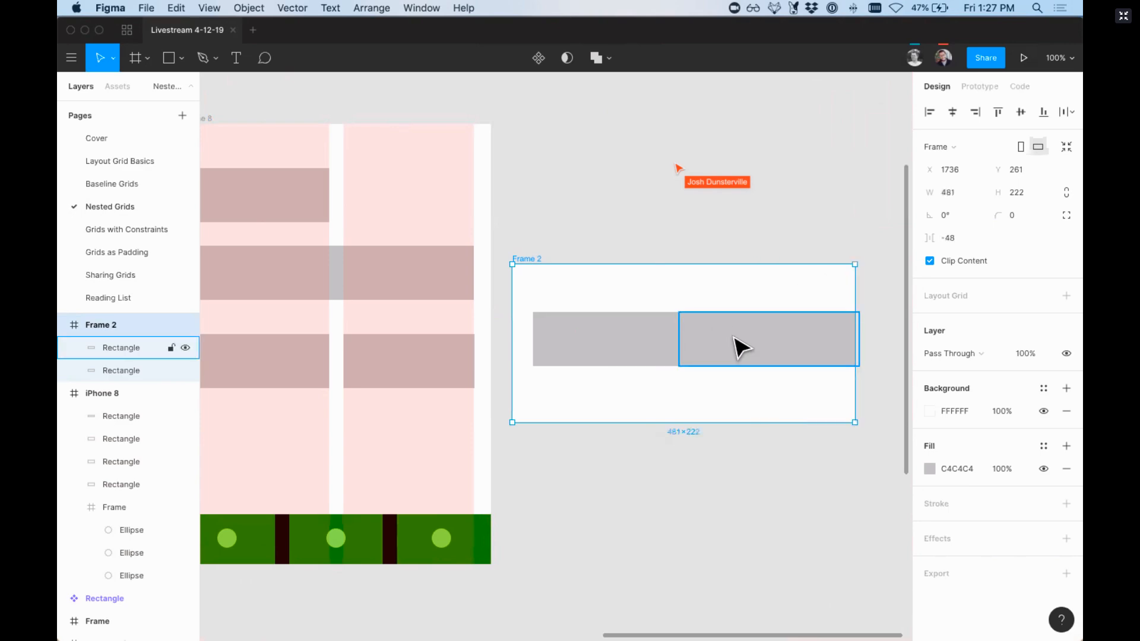
{"action": "left_click", "coordinate": [733, 338]}
{"action": "left_click", "coordinate": [652, 341], "text": "shift"}
{"action": "left_click", "coordinate": [735, 346]}
{"action": "key", "text": "Delete"}
Step: Narrow the remaining rectangle to 173 px and duplicate it to its right with a 39 px gap
{"action": "left_click", "coordinate": [669, 349]}
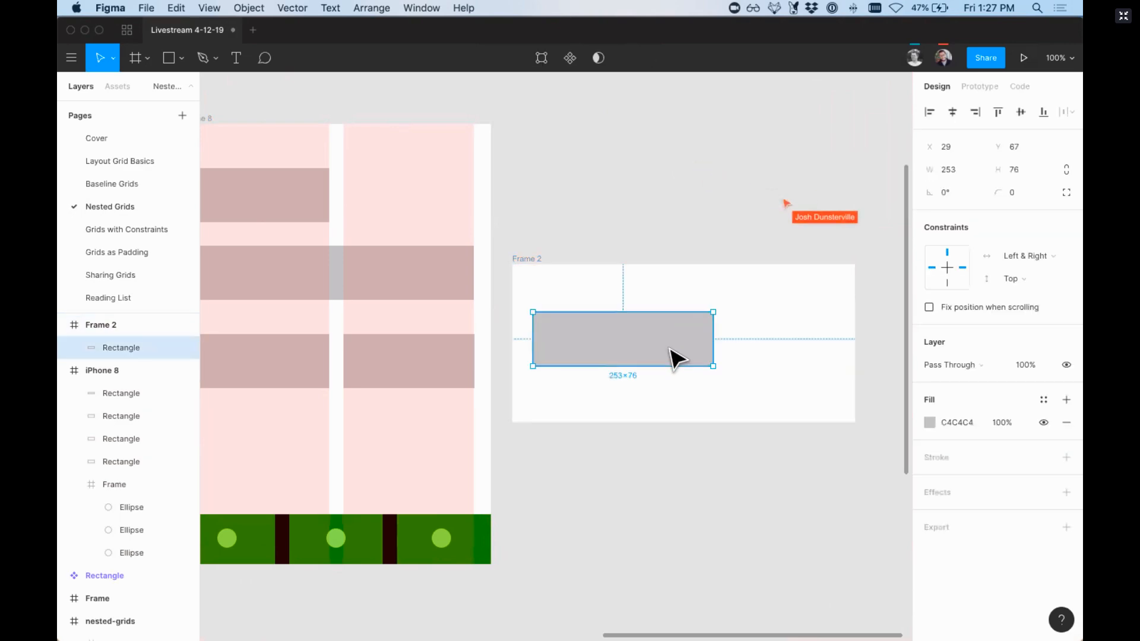
{"action": "left_click_drag", "start_coordinate": [713, 350], "coordinate": [793, 348]}
{"action": "key", "text": "alt"}
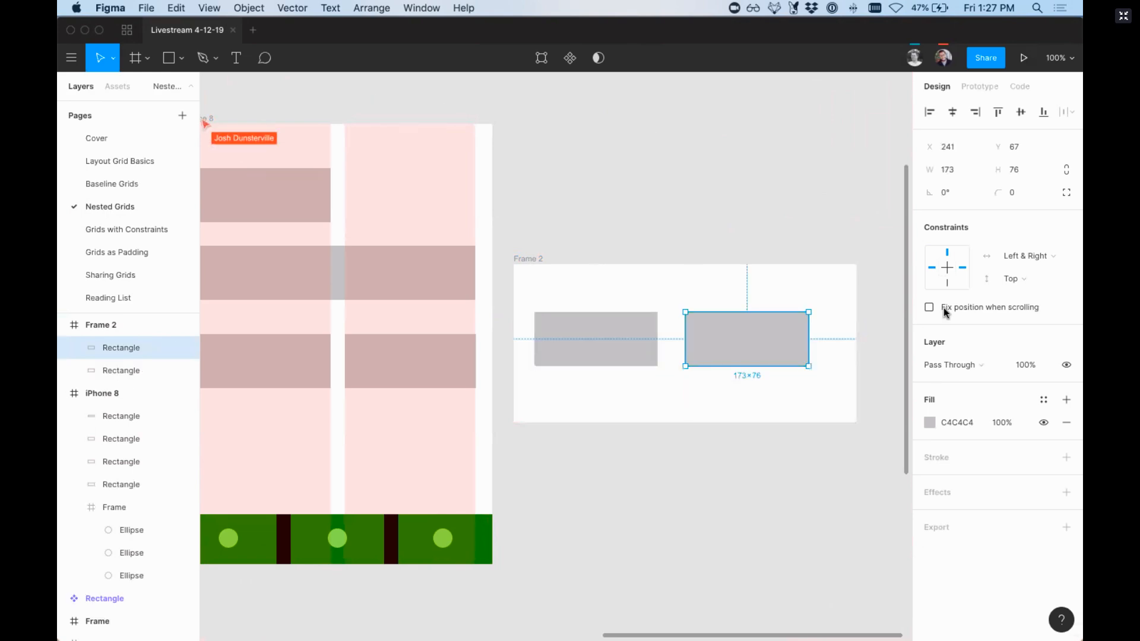
Step: Set the horizontal constraint of both rectangles to Scale and widen their frame to 564 px to test it
{"action": "left_click", "coordinate": [656, 344], "text": "shift"}
{"action": "left_click", "coordinate": [1016, 279]}
{"action": "left_click", "coordinate": [1031, 315]}
{"action": "key", "text": "super+minus"}
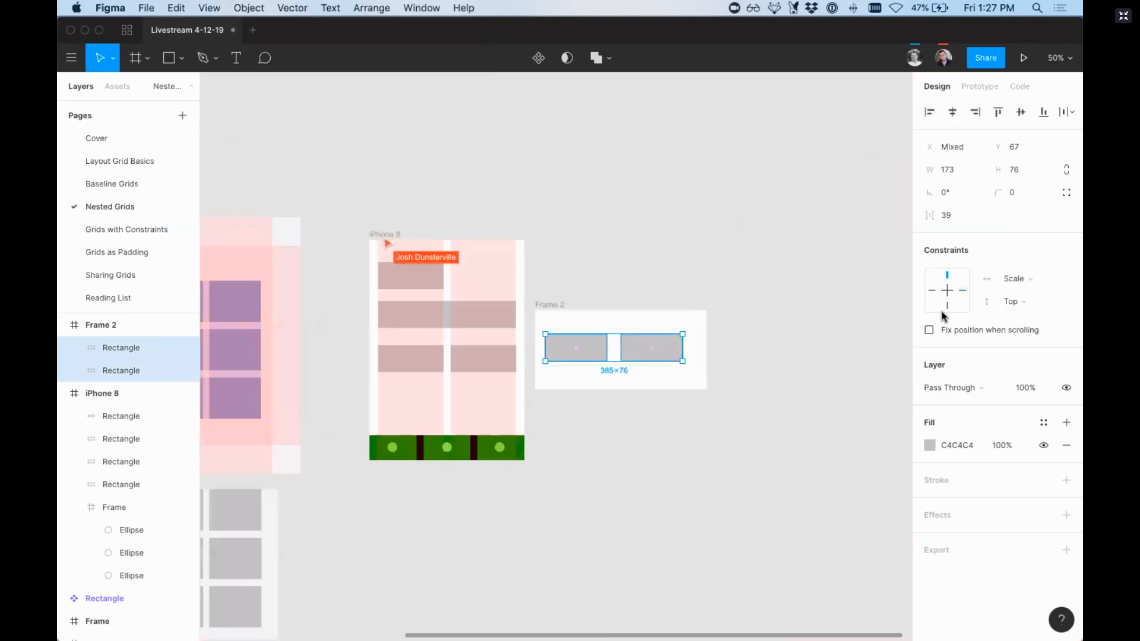
{"action": "left_click", "coordinate": [547, 307]}
{"action": "left_click_drag", "start_coordinate": [707, 333], "coordinate": [736, 333]}
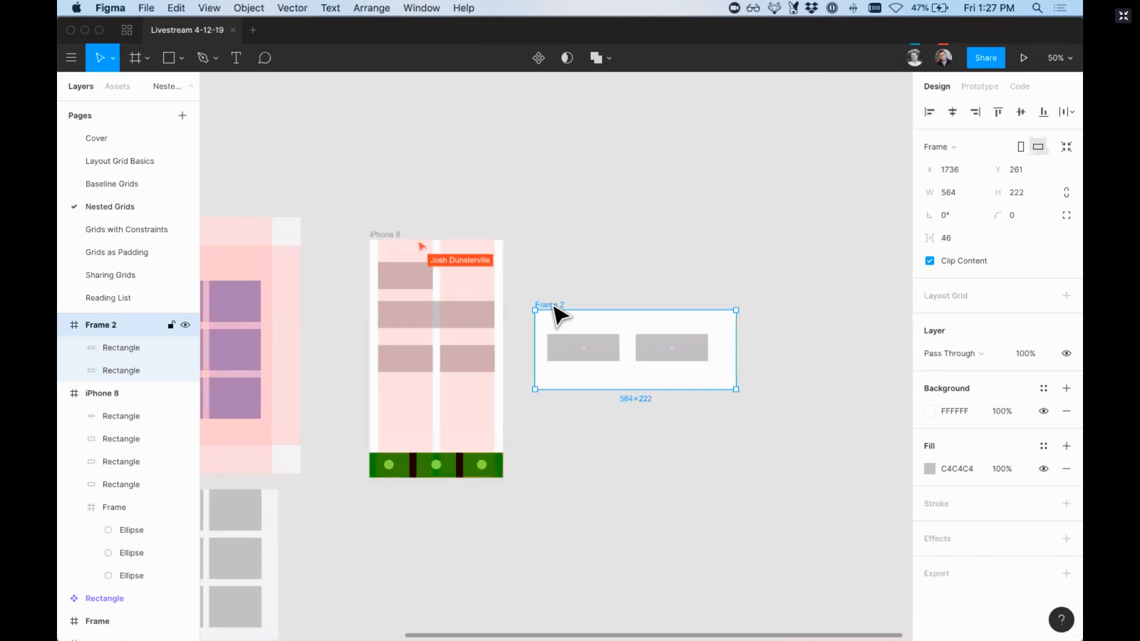
Step: Delete the gridless test frame beside the phone
{"action": "key", "text": "Delete"}
{"action": "key", "text": "z"}
{"action": "left_click_drag", "start_coordinate": [399, 196], "coordinate": [650, 516]}
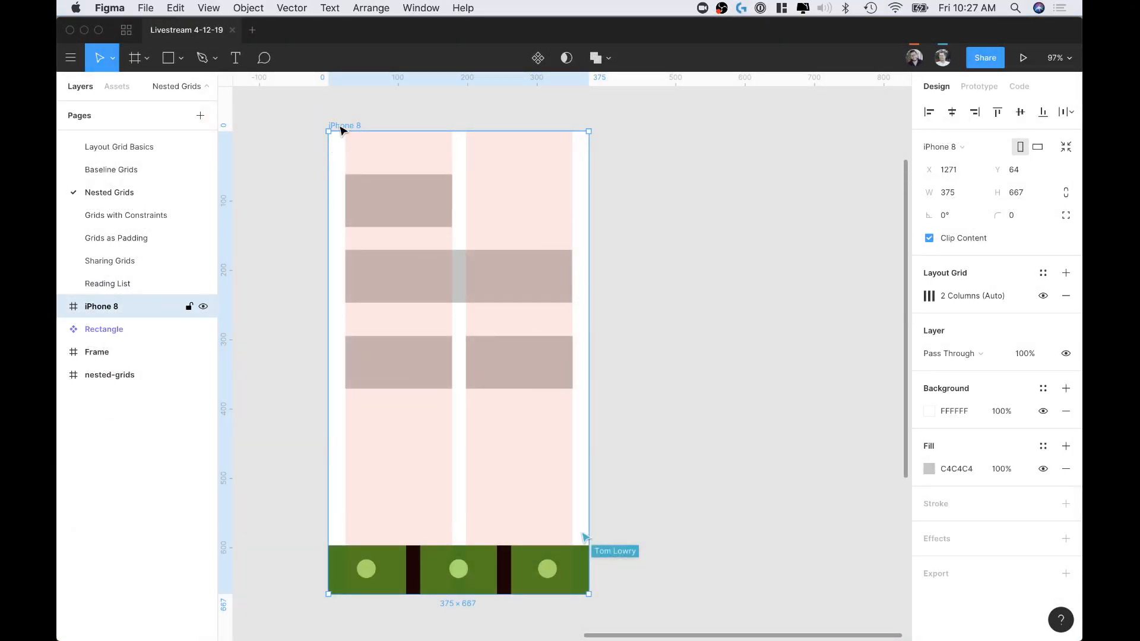
{"action": "scroll", "coordinate": [356, 423], "scroll_direction": "left", "scroll_amount": 2}
{"action": "scroll", "coordinate": [355, 424], "scroll_direction": "down", "scroll_amount": 1}
{"action": "scroll", "coordinate": [572, 357], "scroll_direction": "up", "scroll_amount": 1}
{"action": "scroll", "coordinate": [572, 357], "scroll_direction": "right", "scroll_amount": 1}
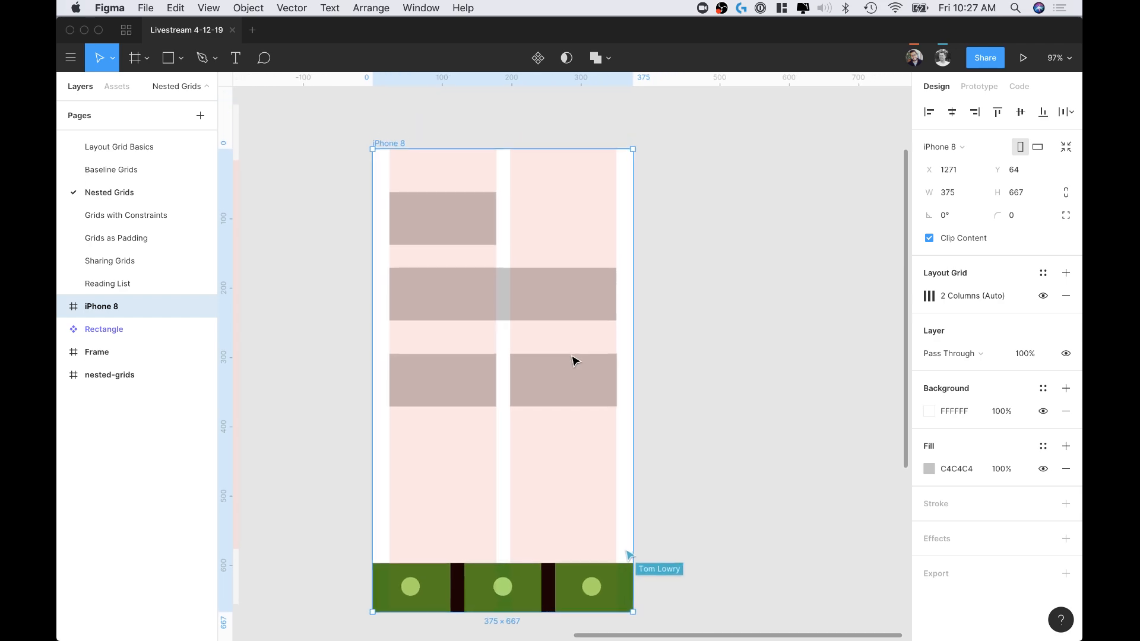
{"action": "scroll", "coordinate": [572, 357], "scroll_direction": "up", "scroll_amount": 1}
{"action": "scroll", "coordinate": [572, 357], "scroll_direction": "down", "scroll_amount": 1}
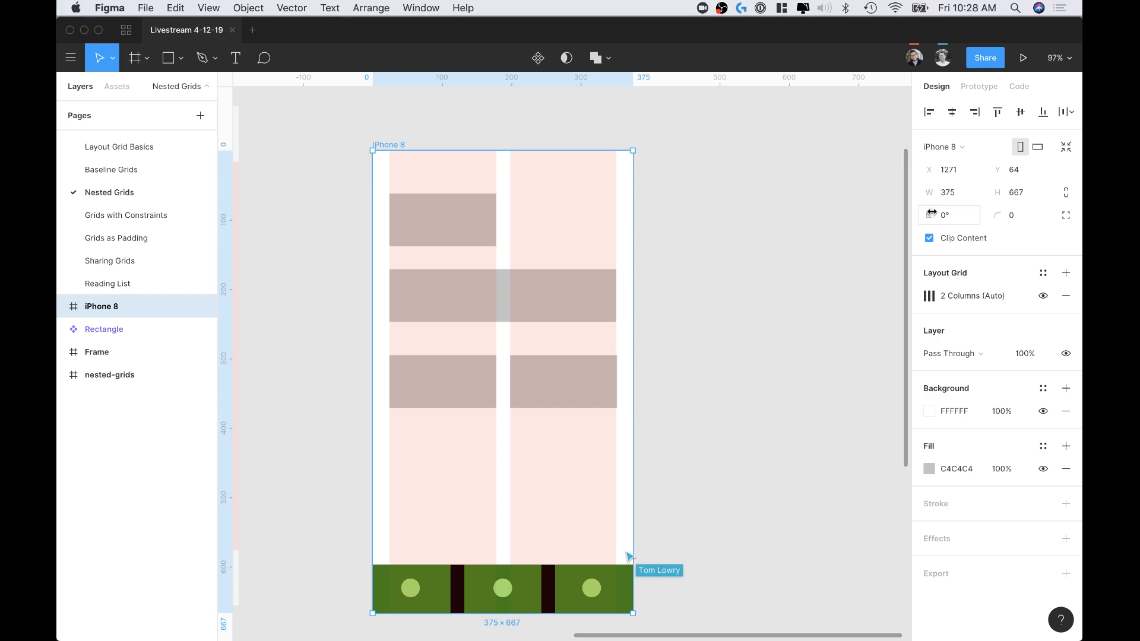
Step: Toggle the iPhone 8 frame between landscape and portrait to test the layout, ending in portrait
{"action": "left_click", "coordinate": [1037, 148]}
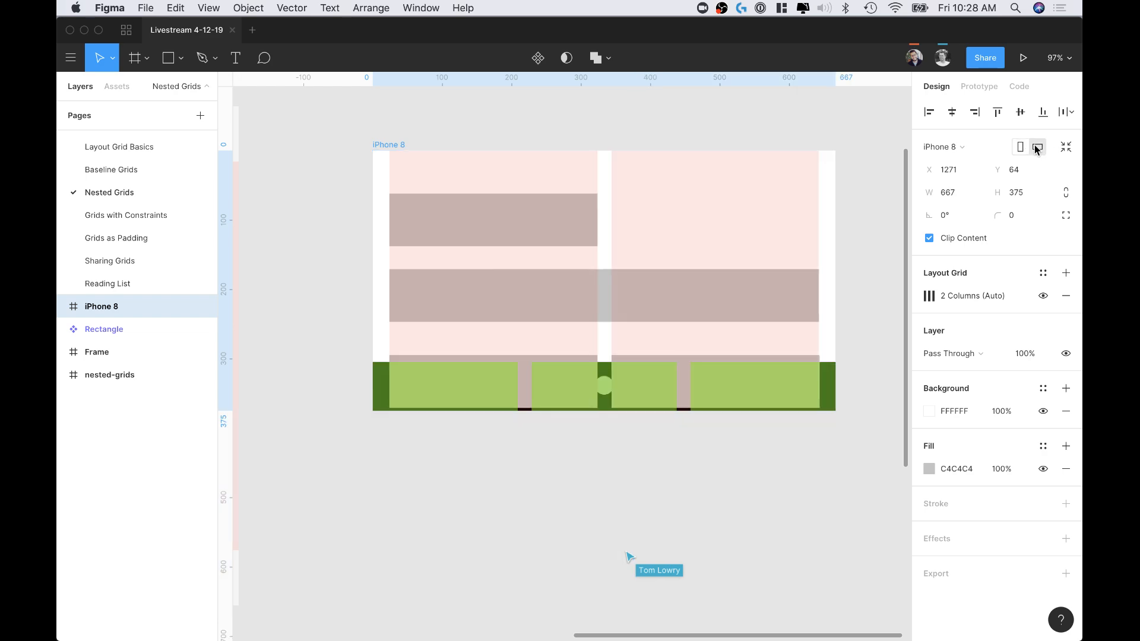
{"action": "left_click", "coordinate": [1021, 147]}
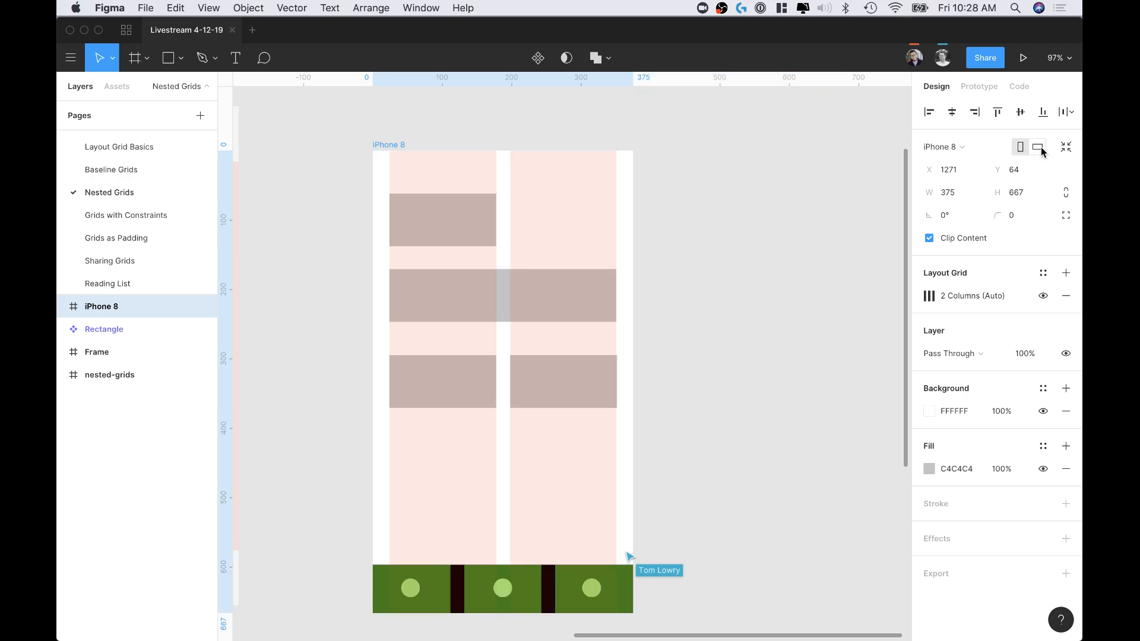
{"action": "left_click", "coordinate": [1038, 148]}
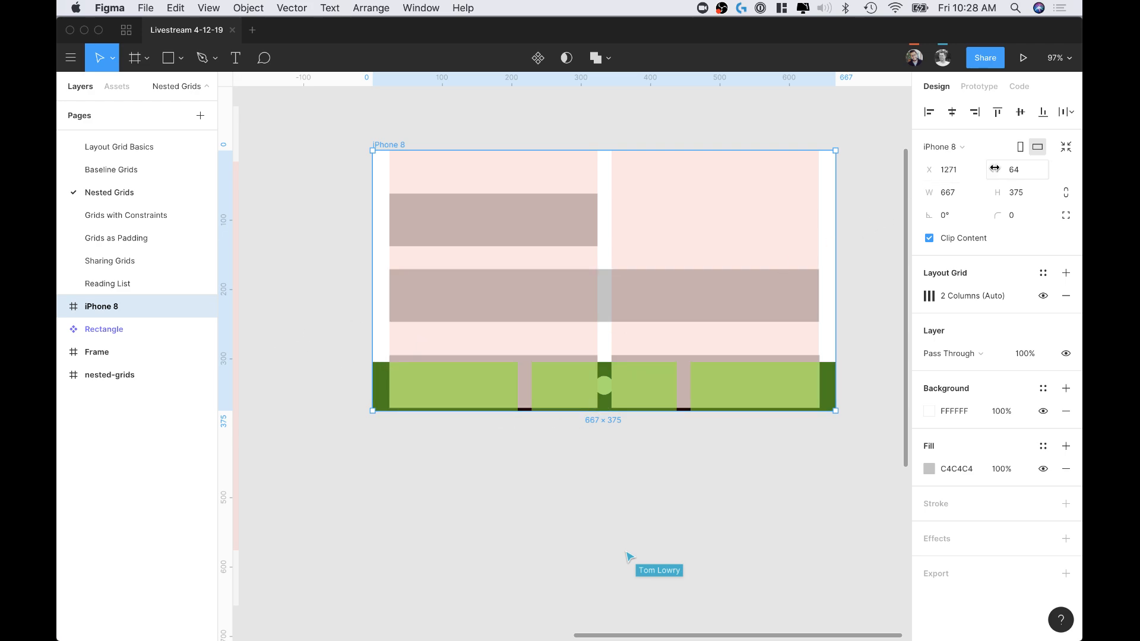
{"action": "left_click", "coordinate": [1021, 148]}
Step: Delete all four gray rectangles from the phone frame, keeping only the bottom bar
{"action": "left_click", "coordinate": [468, 389]}
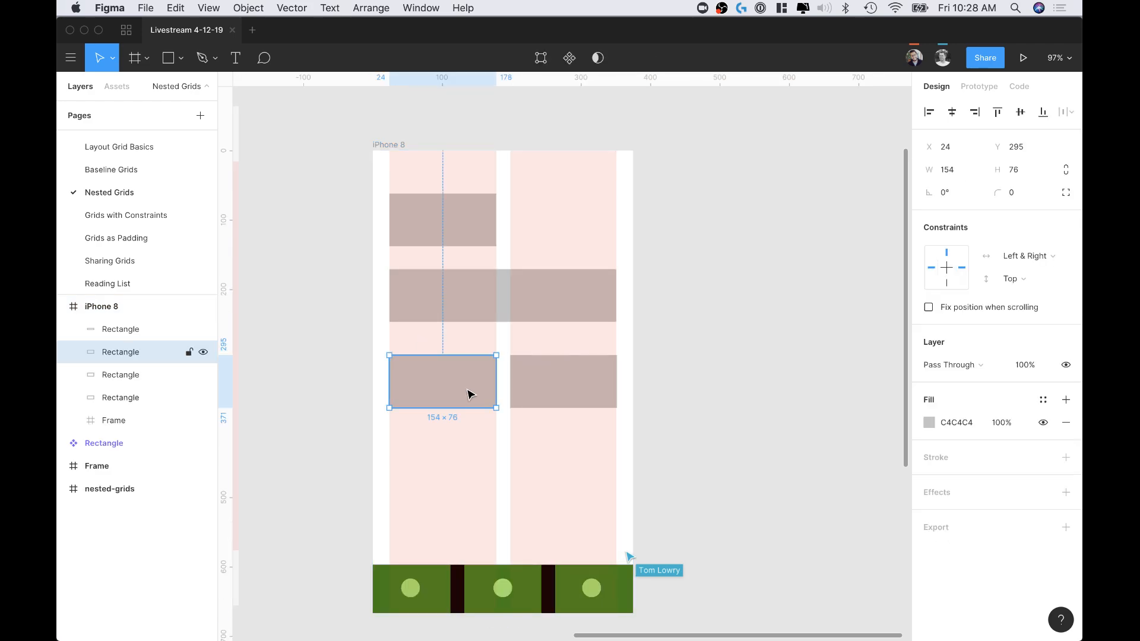
{"action": "left_click", "coordinate": [598, 394], "text": "shift"}
{"action": "left_click", "coordinate": [464, 288], "text": "shift"}
{"action": "left_click", "coordinate": [438, 197], "text": "shift"}
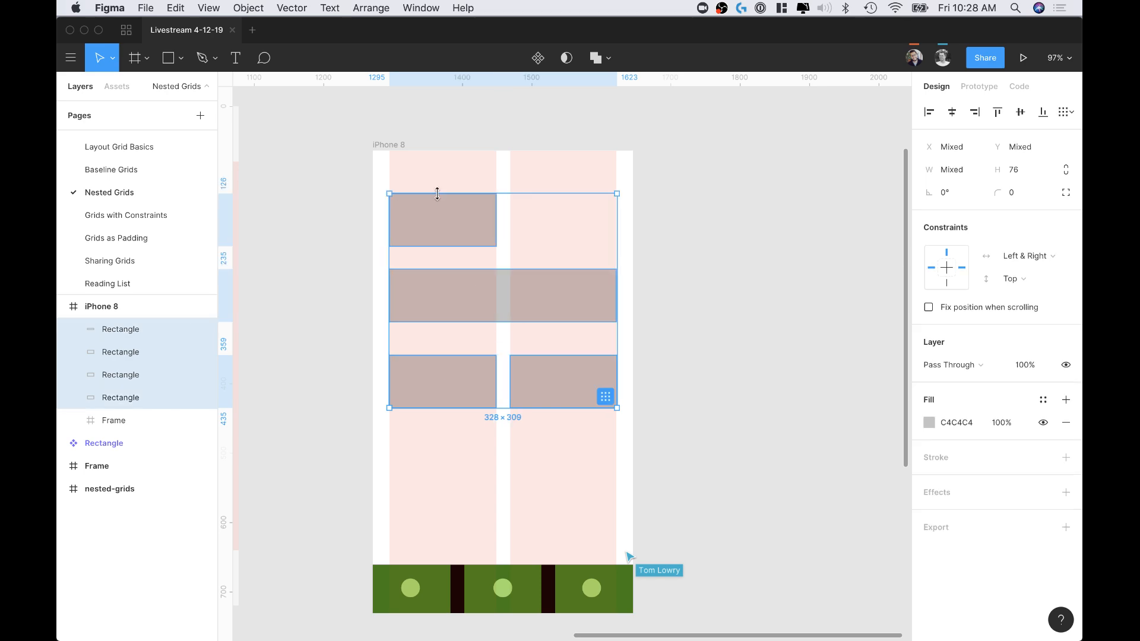
{"action": "key", "text": "Delete"}
Step: Test the bottom bar with the iPhone 8 frame in landscape, check the bar's constraints, and return the frame to portrait
{"action": "left_click", "coordinate": [392, 146]}
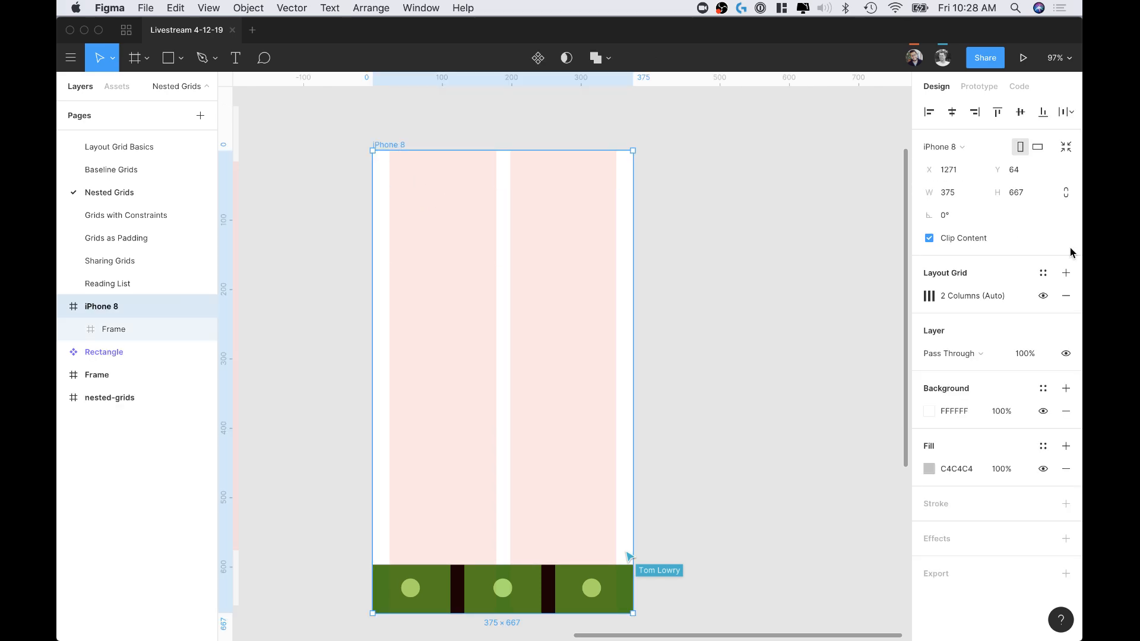
{"action": "left_click", "coordinate": [1037, 148]}
{"action": "left_click", "coordinate": [1020, 148]}
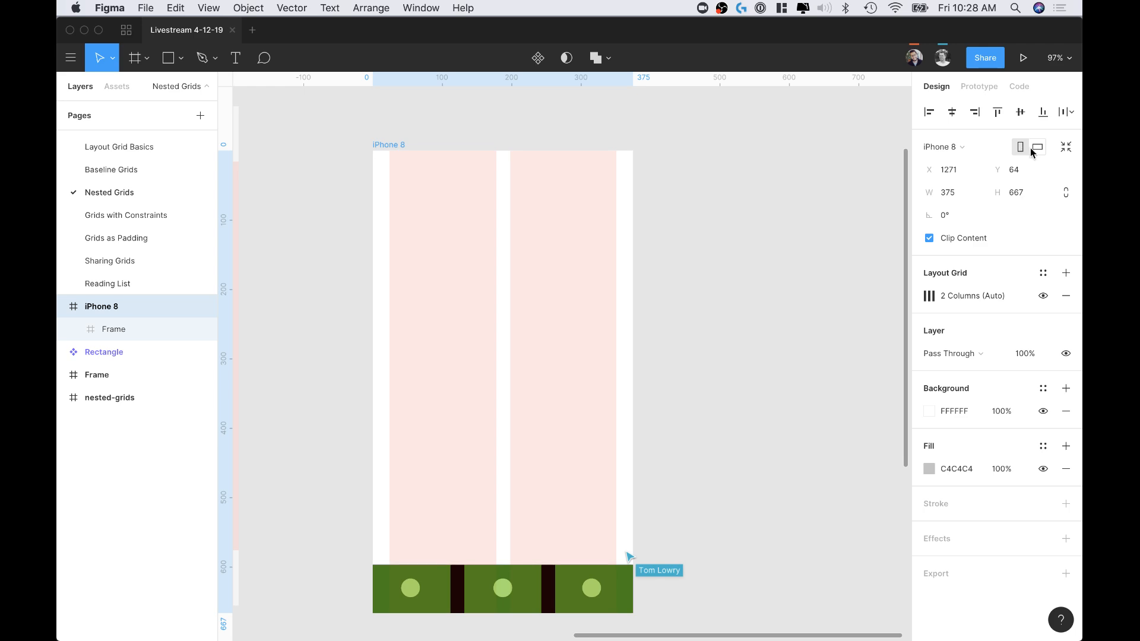
{"action": "left_click", "coordinate": [1038, 148]}
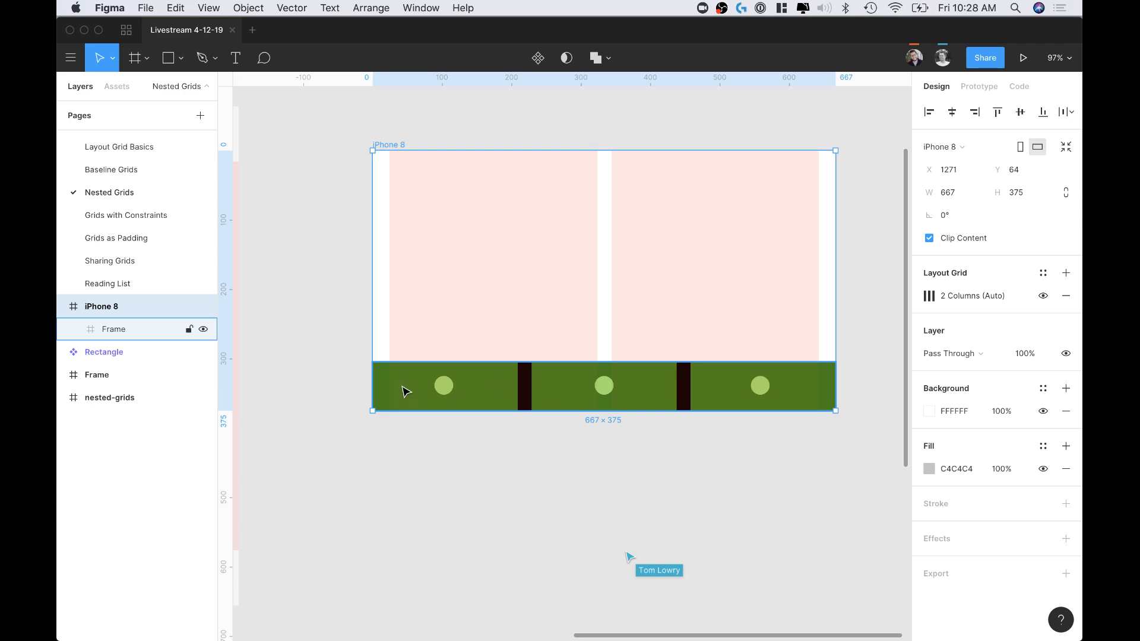
{"action": "left_click", "coordinate": [453, 390]}
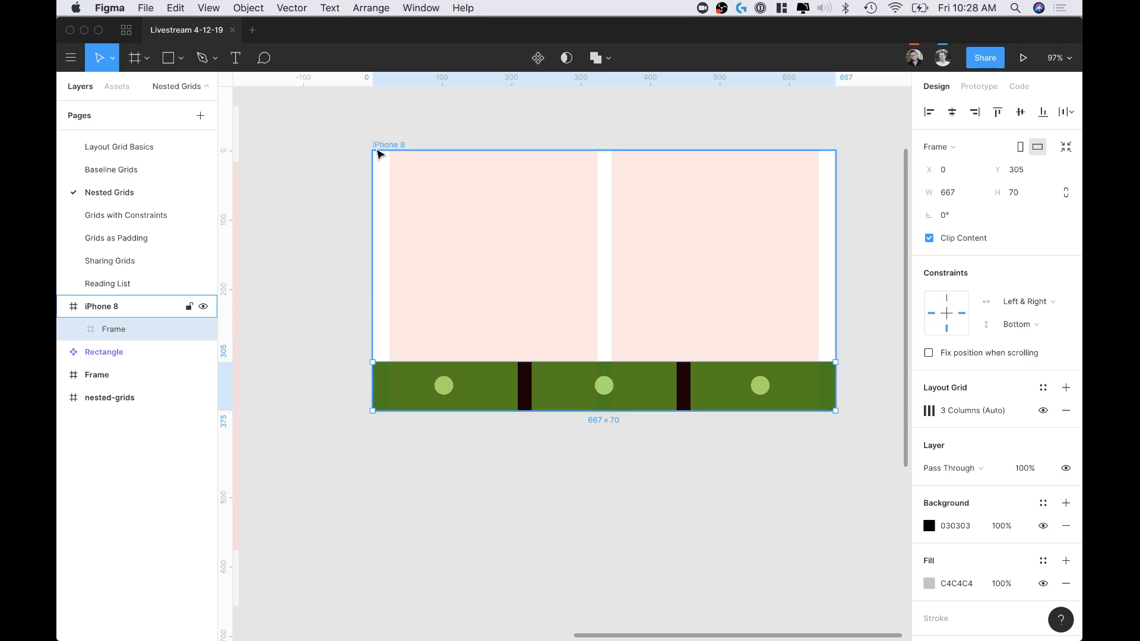
{"action": "left_click", "coordinate": [380, 146]}
{"action": "left_click", "coordinate": [1021, 147]}
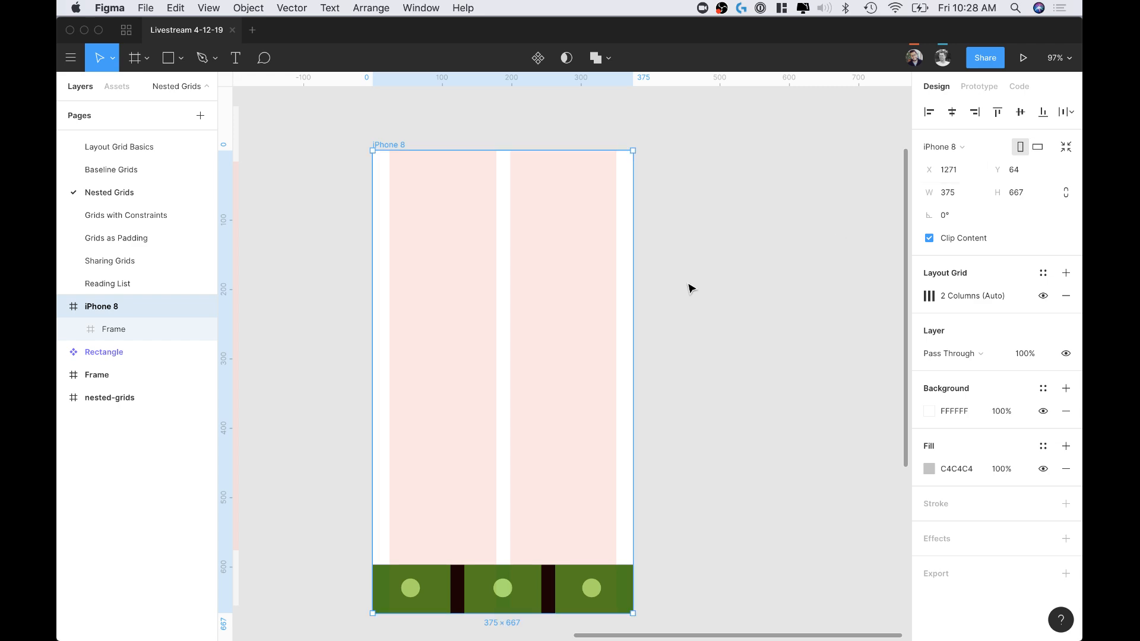
Step: Open the Grids with Constraints page
{"action": "scroll", "coordinate": [653, 306], "scroll_direction": "left", "scroll_amount": 5}
{"action": "scroll", "coordinate": [653, 306], "scroll_direction": "down", "scroll_amount": 2}
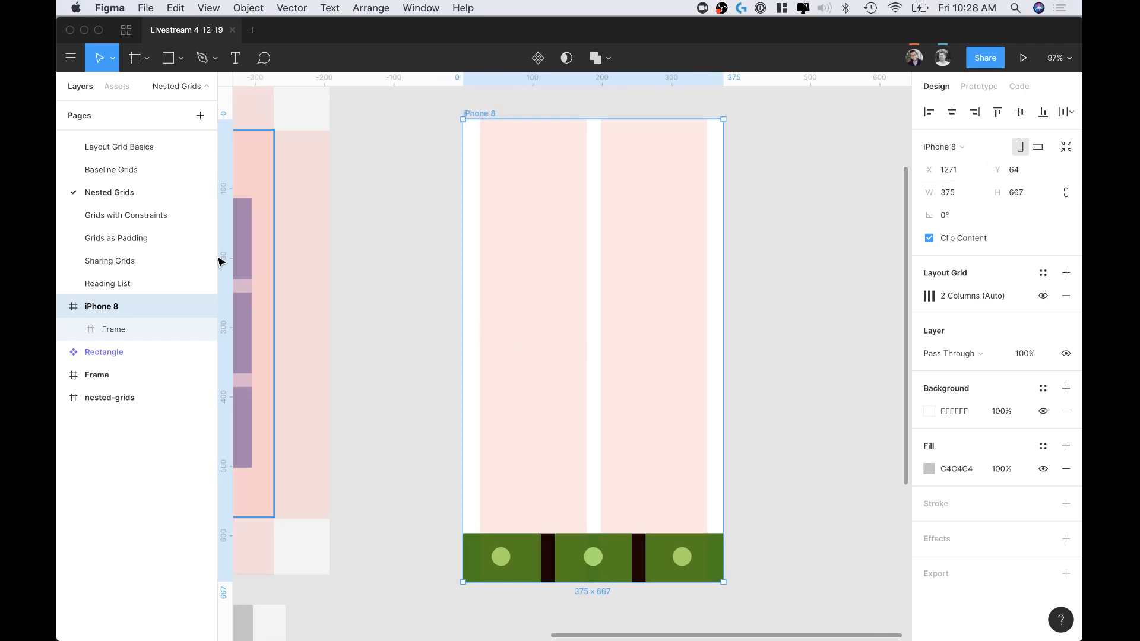
{"action": "left_click", "coordinate": [125, 215]}
{"action": "scroll", "coordinate": [465, 279], "scroll_direction": "up", "scroll_amount": 5}
{"action": "scroll", "coordinate": [465, 279], "scroll_direction": "left", "scroll_amount": 6}
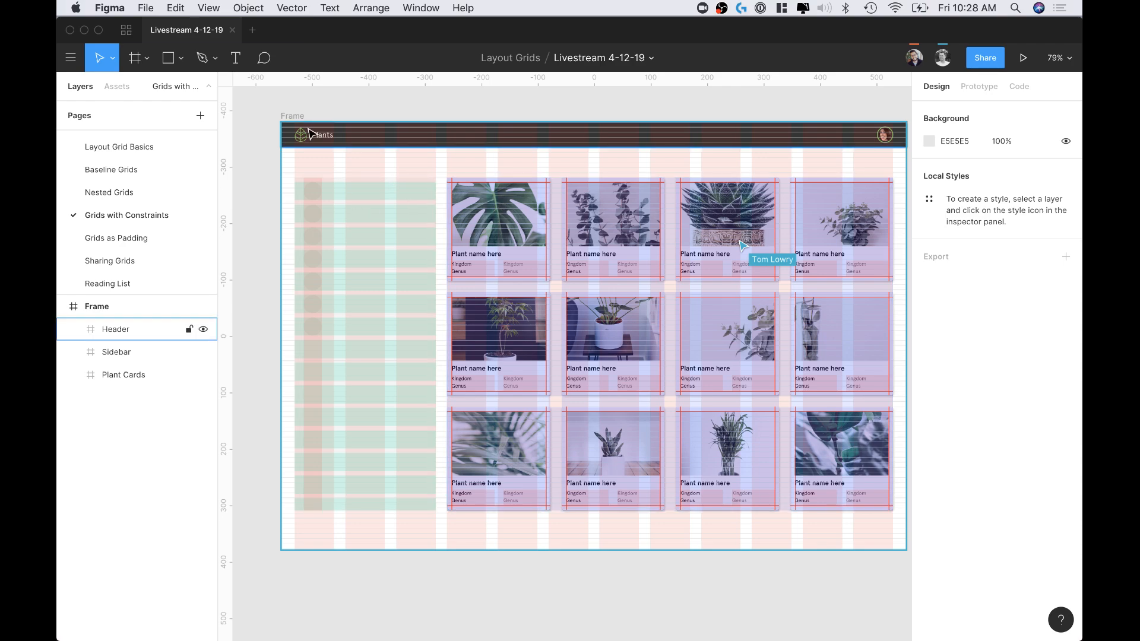
Step: Hide the layout grids on the plants page design
{"action": "left_click", "coordinate": [119, 306]}
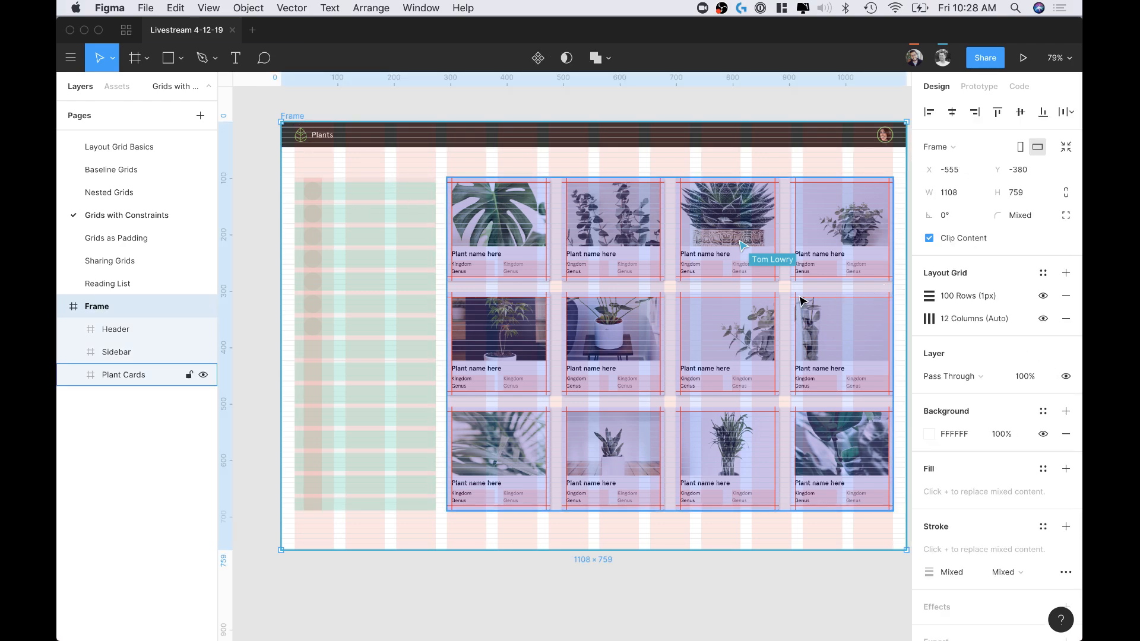
{"action": "key", "text": "ctrl+g"}
{"action": "scroll", "coordinate": [442, 220], "scroll_direction": "right", "scroll_amount": 2}
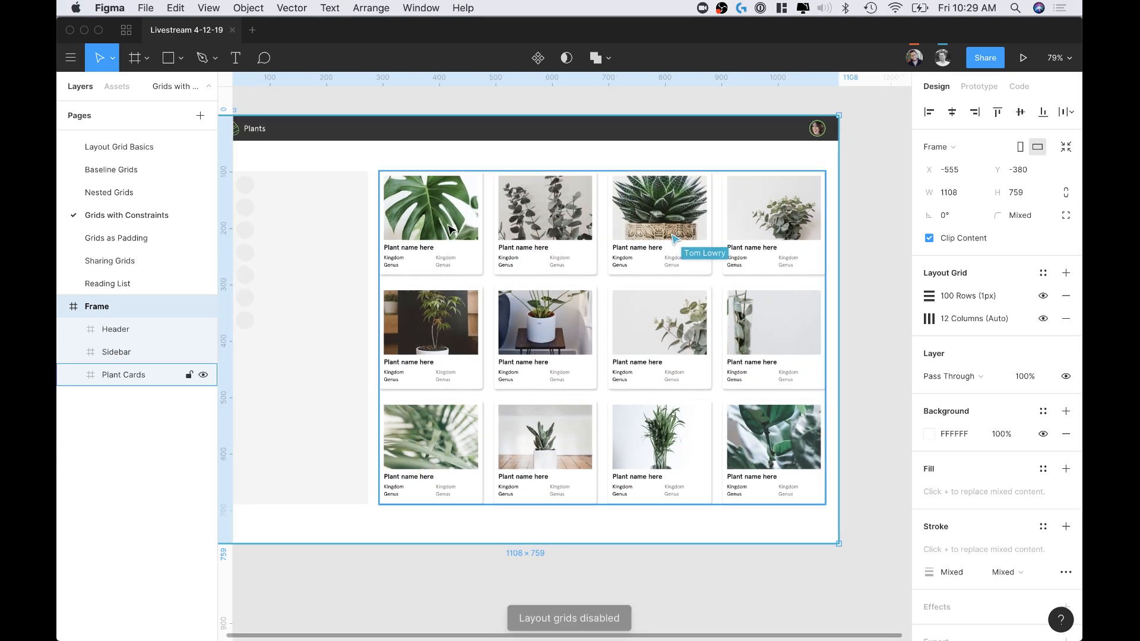
Step: In Plant Cards, move the middle row's first card to the second column and the bottom row's first card to the last column
{"action": "left_click", "coordinate": [441, 219]}
{"action": "scroll", "coordinate": [441, 220], "scroll_direction": "left", "scroll_amount": 2}
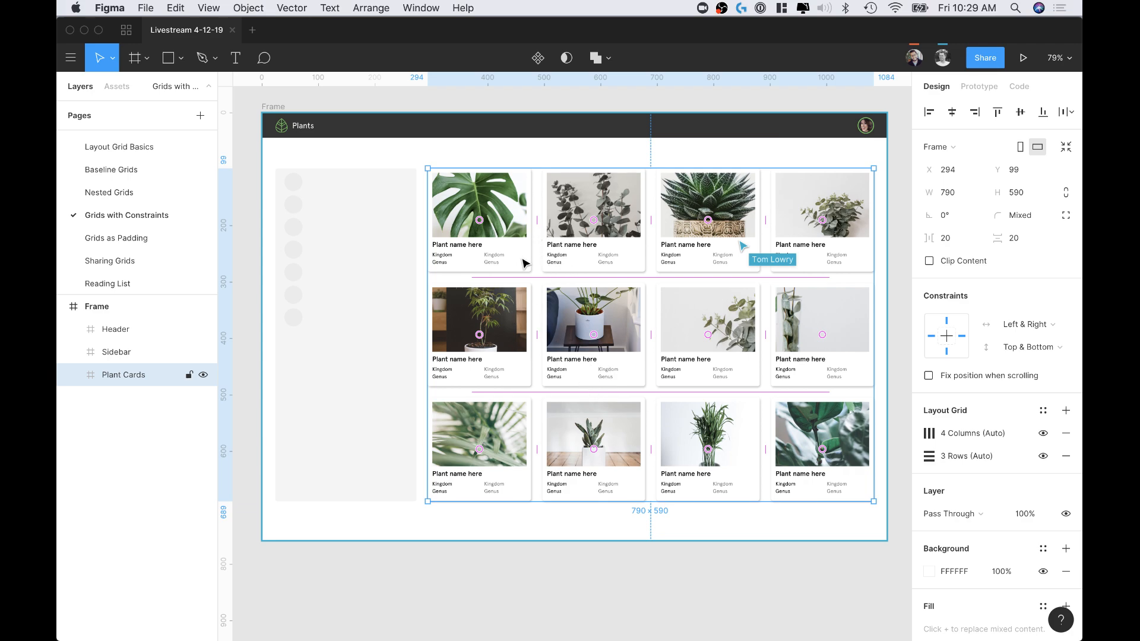
{"action": "left_click_drag", "start_coordinate": [482, 340], "coordinate": [588, 342]}
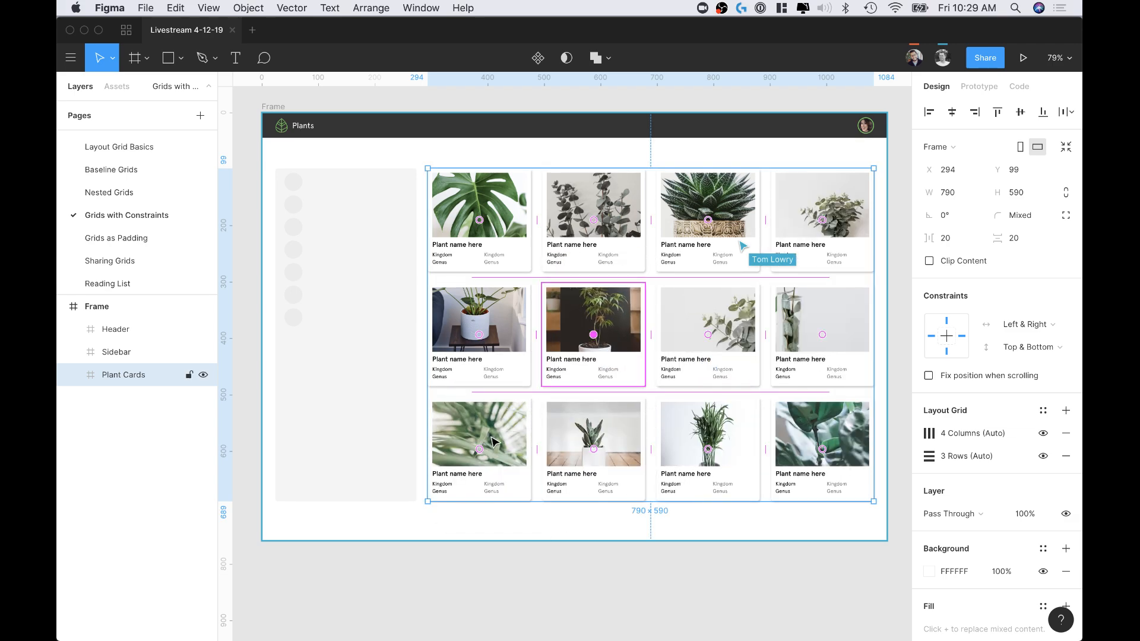
{"action": "left_click_drag", "start_coordinate": [481, 452], "coordinate": [819, 455]}
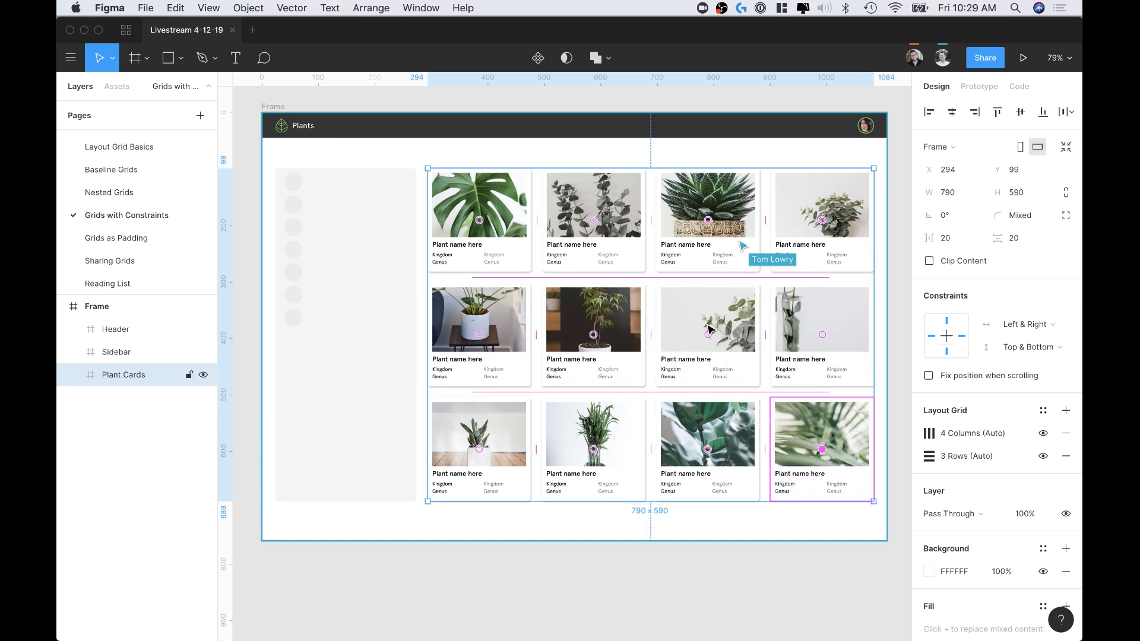
Step: Move the middle row's third card to the top row's second column, and the dark-background card to the middle row's third column
{"action": "left_click_drag", "start_coordinate": [710, 336], "coordinate": [594, 221]}
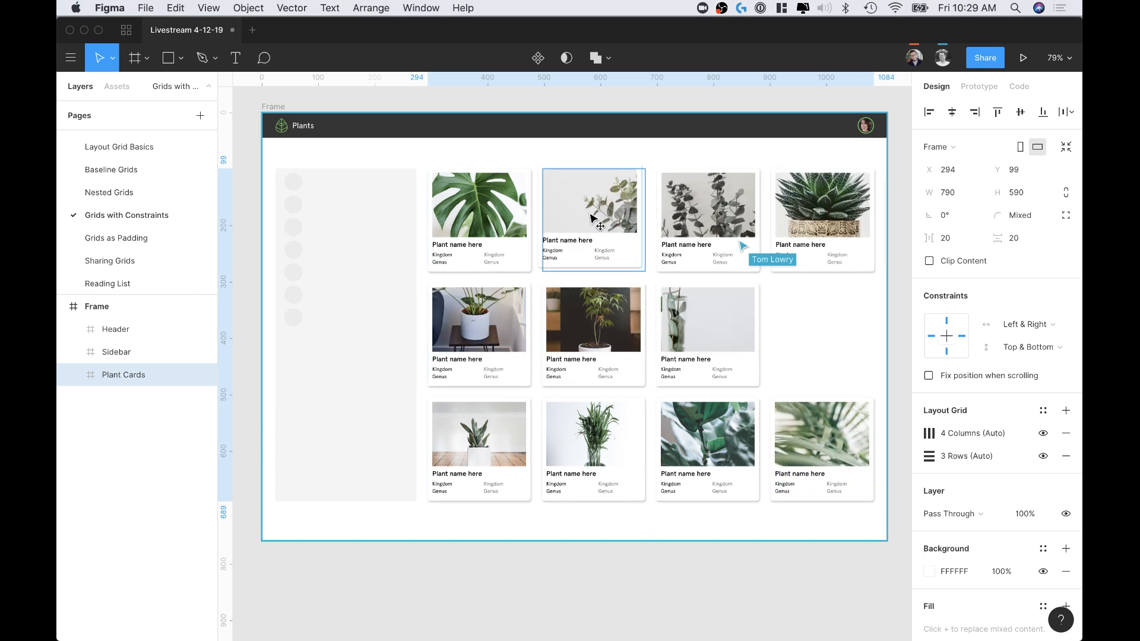
{"action": "left_click_drag", "start_coordinate": [600, 332], "coordinate": [698, 328]}
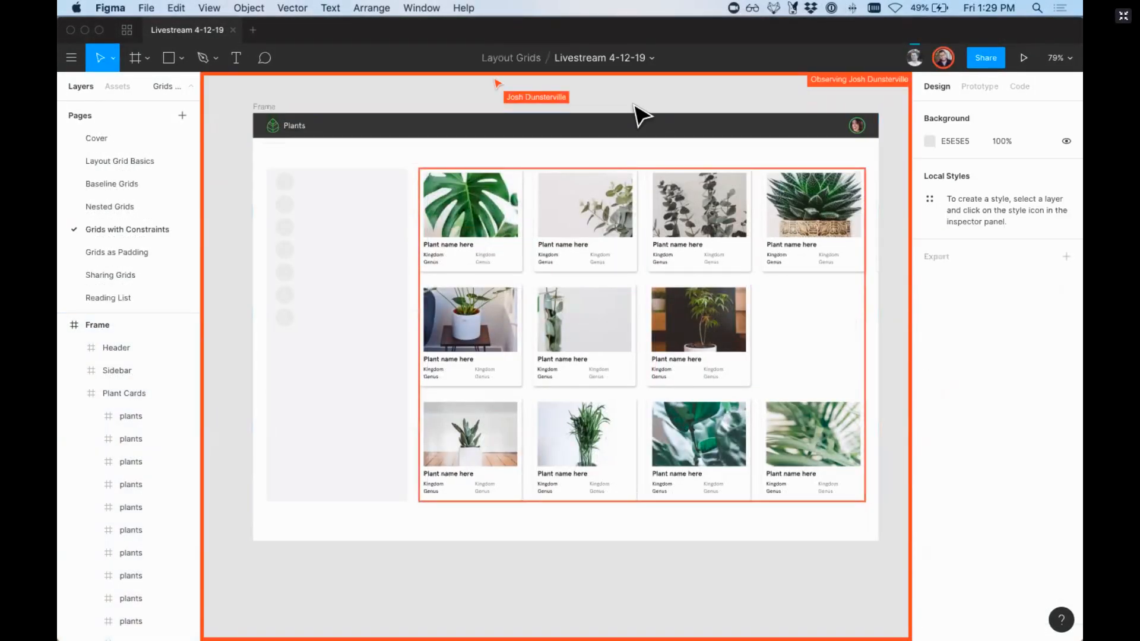
{"action": "scroll", "coordinate": [502, 237], "scroll_direction": "up", "scroll_amount": 5}
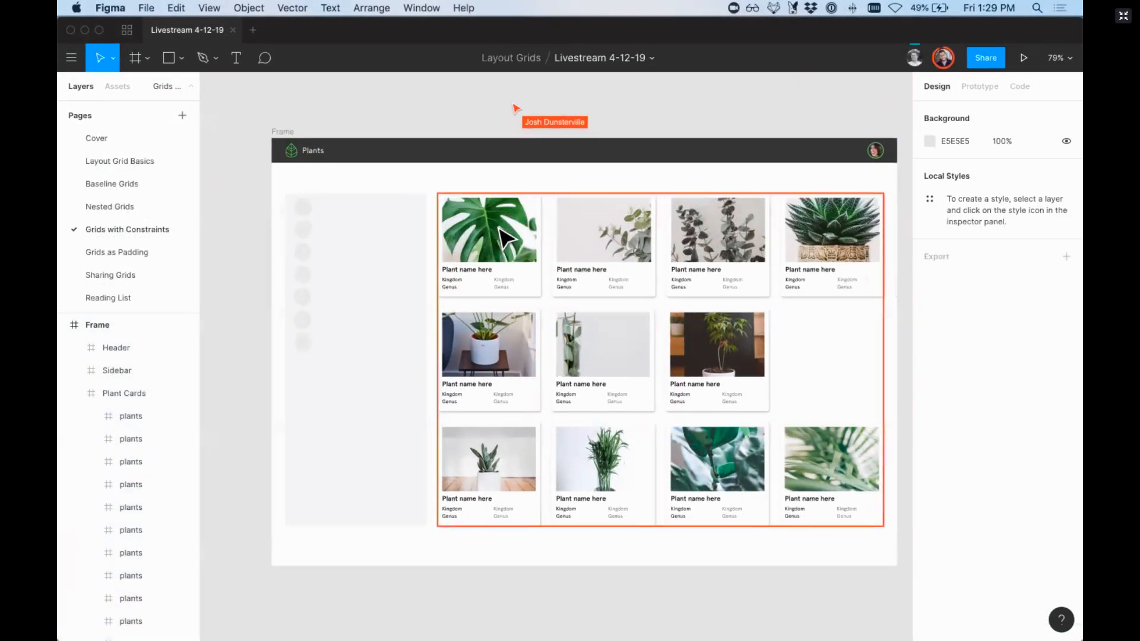
Step: Show the layout grids and examine the row and column grids on the first plant card up close
{"action": "scroll", "coordinate": [501, 238], "scroll_direction": "down", "scroll_amount": 2}
{"action": "left_click", "coordinate": [472, 318]}
{"action": "left_click", "coordinate": [472, 318]}
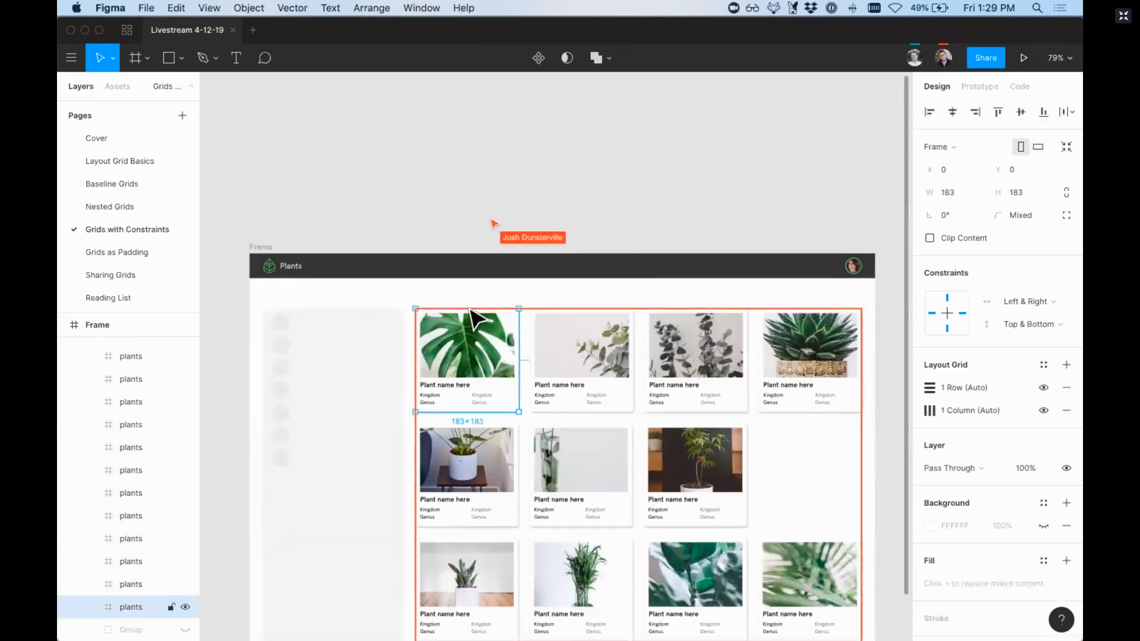
{"action": "scroll", "coordinate": [388, 273], "scroll_direction": "right", "scroll_amount": 2}
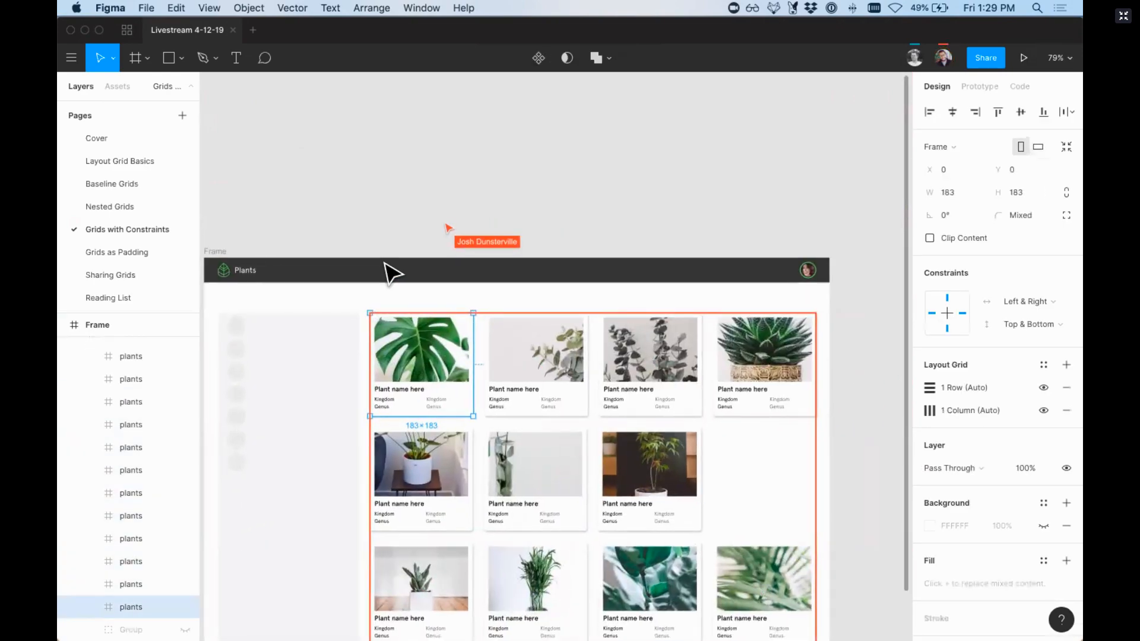
{"action": "key", "text": "ctrl+g"}
{"action": "key", "text": "z"}
{"action": "left_click_drag", "start_coordinate": [322, 282], "coordinate": [552, 453]}
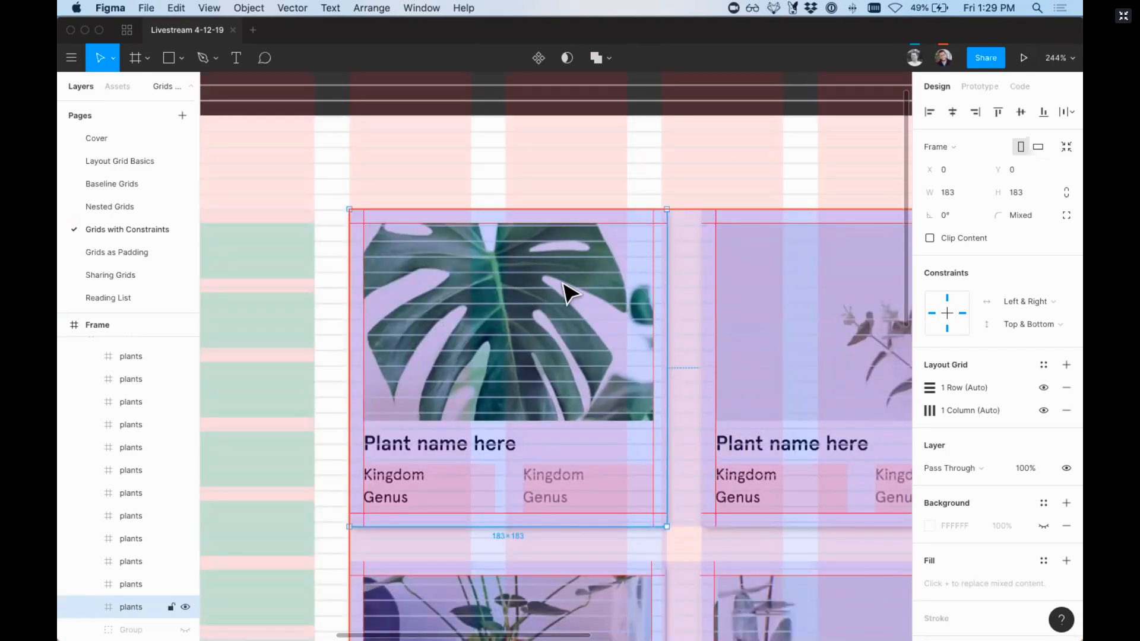
{"action": "key", "text": "shift+1"}
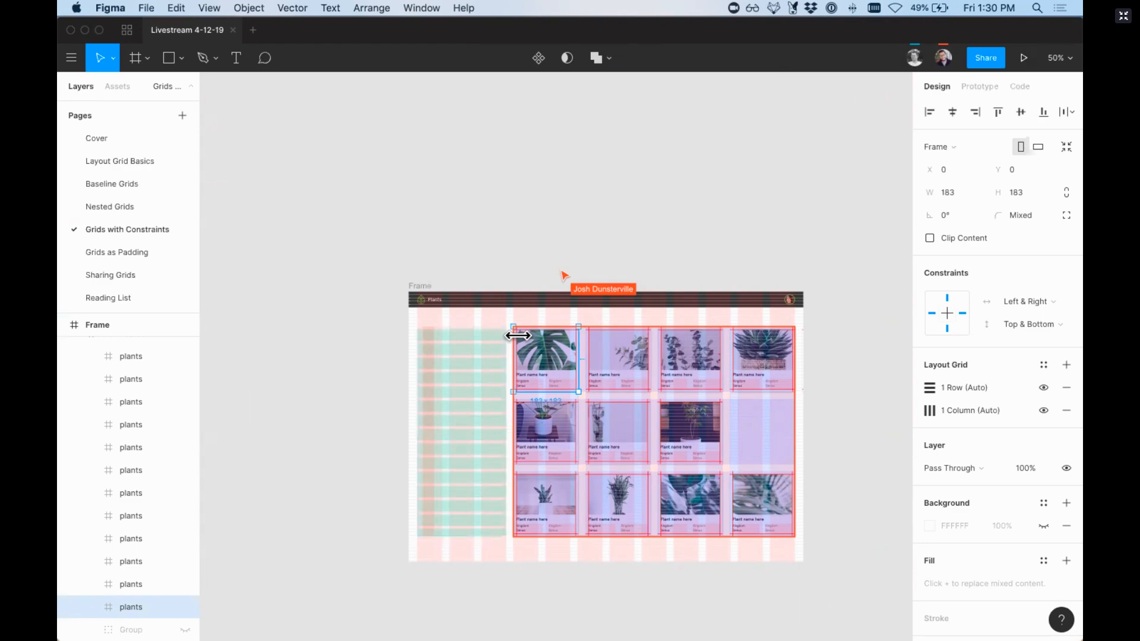
Step: Open the Nested Grids page and place an instance of the Rectangle component beside its master
{"action": "left_click", "coordinate": [116, 208]}
{"action": "scroll", "coordinate": [648, 216], "scroll_direction": "right", "scroll_amount": 3}
{"action": "scroll", "coordinate": [647, 217], "scroll_direction": "down", "scroll_amount": 1}
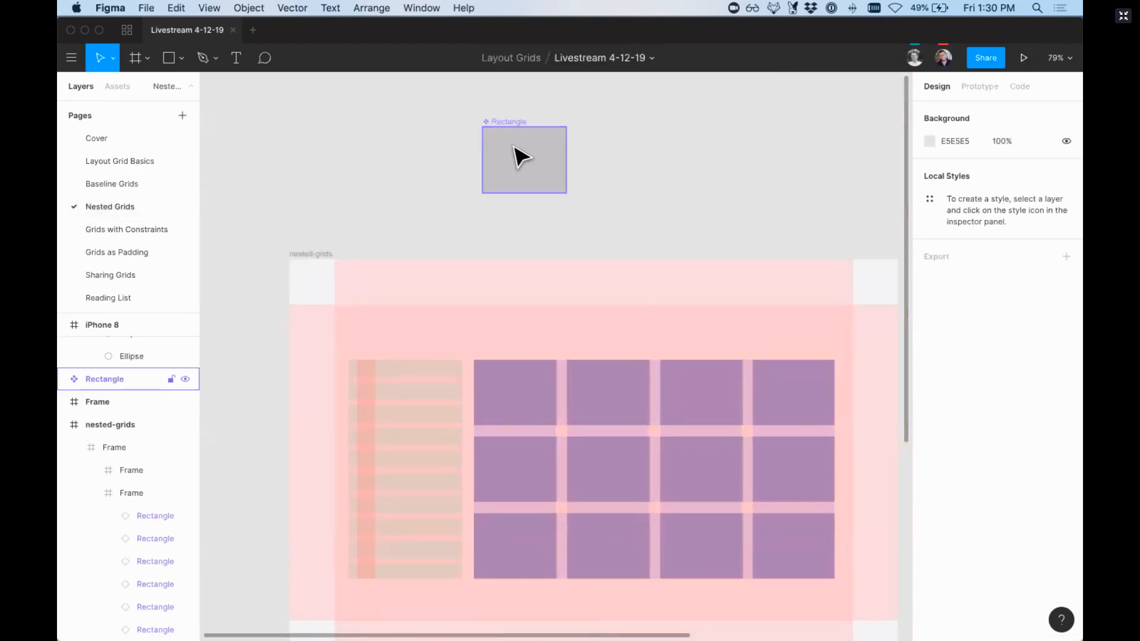
{"action": "key", "text": "o"}
{"action": "mouse_move", "coordinate": [503, 139]}
{"action": "left_mouse_down"}
{"action": "mouse_move", "coordinate": [531, 170]}
{"action": "mouse_move", "coordinate": [623, 164]}
{"action": "left_mouse_up"}
{"action": "key", "text": "Delete"}
{"action": "left_click", "coordinate": [515, 147]}
{"action": "key", "text": "o"}
{"action": "key", "text": "super+z"}
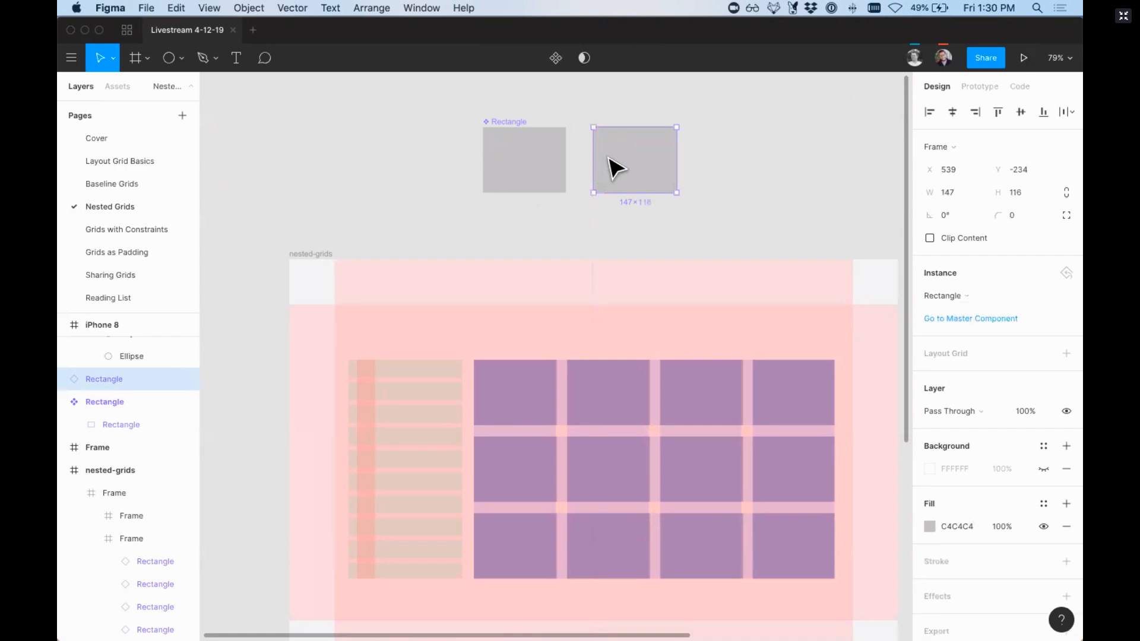
Step: Add a layout grid to the master Rectangle component, change it to Columns, and select the instance to compare
{"action": "left_click", "coordinate": [525, 152]}
{"action": "left_click_drag", "start_coordinate": [450, 96], "coordinate": [754, 250]}
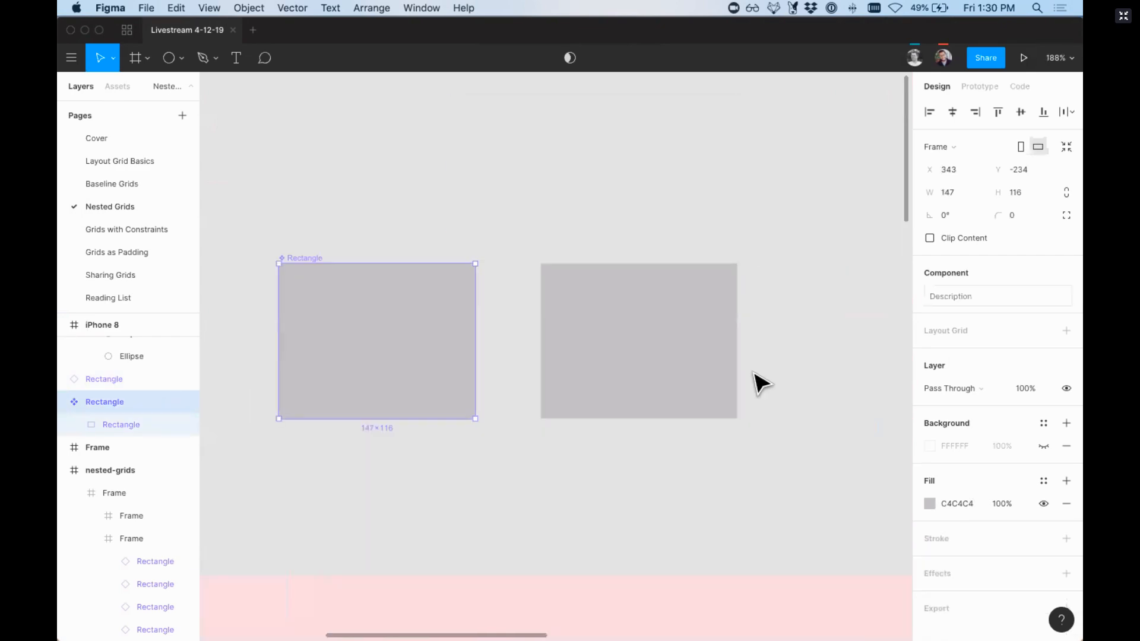
{"action": "left_click", "coordinate": [1060, 334]}
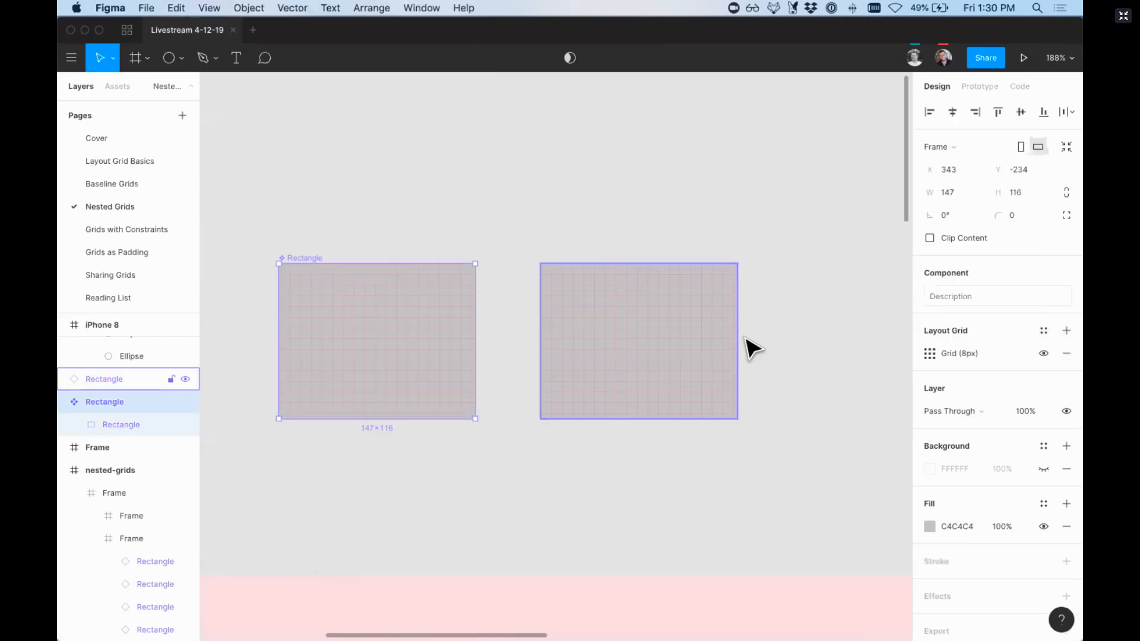
{"action": "left_click", "coordinate": [929, 354]}
{"action": "left_click", "coordinate": [764, 356]}
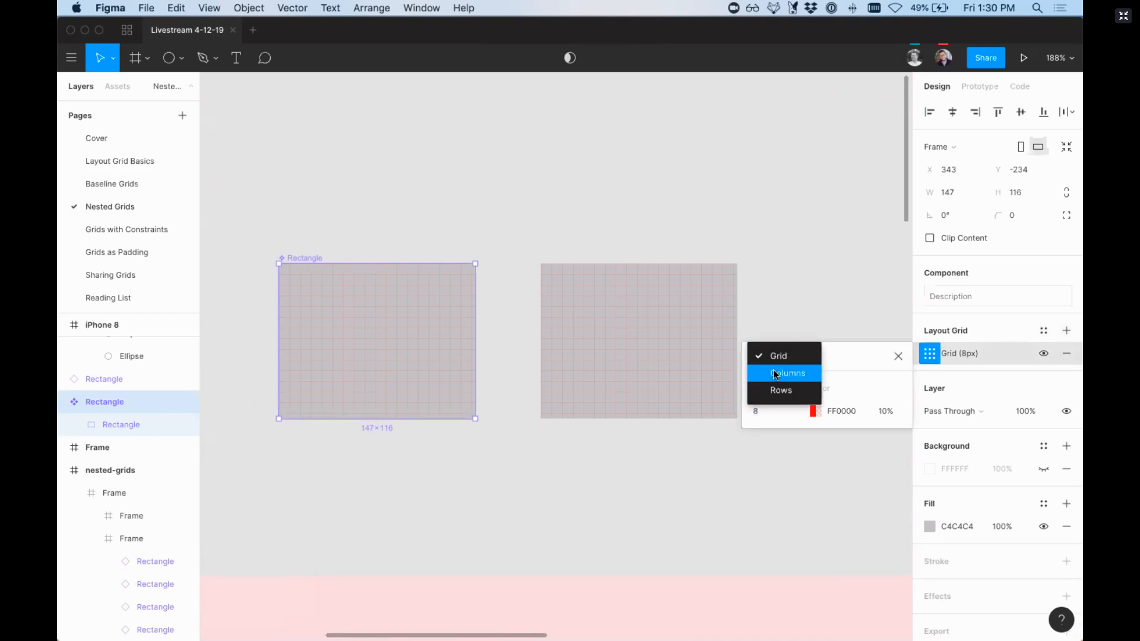
{"action": "left_click", "coordinate": [781, 371]}
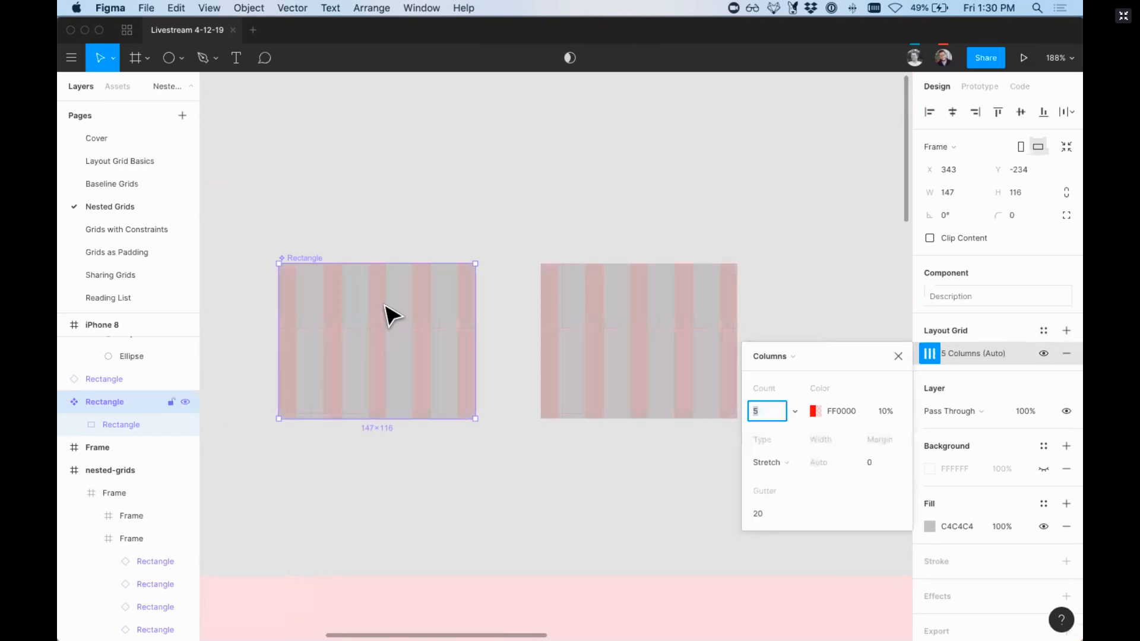
{"action": "left_click", "coordinate": [606, 289]}
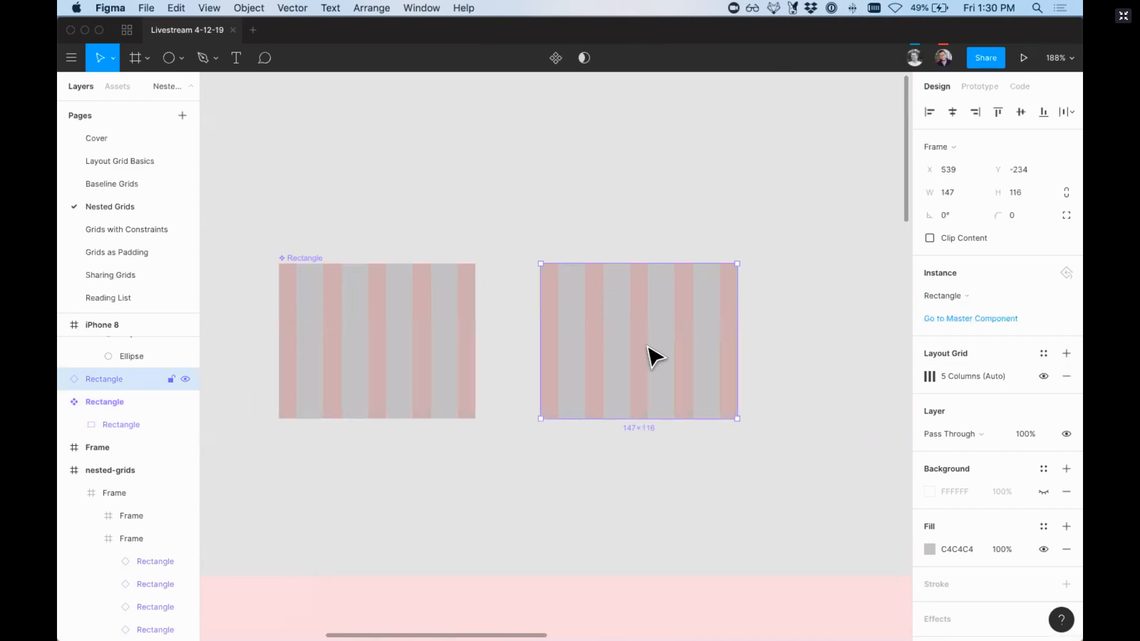
{"action": "key", "text": "shift+0"}
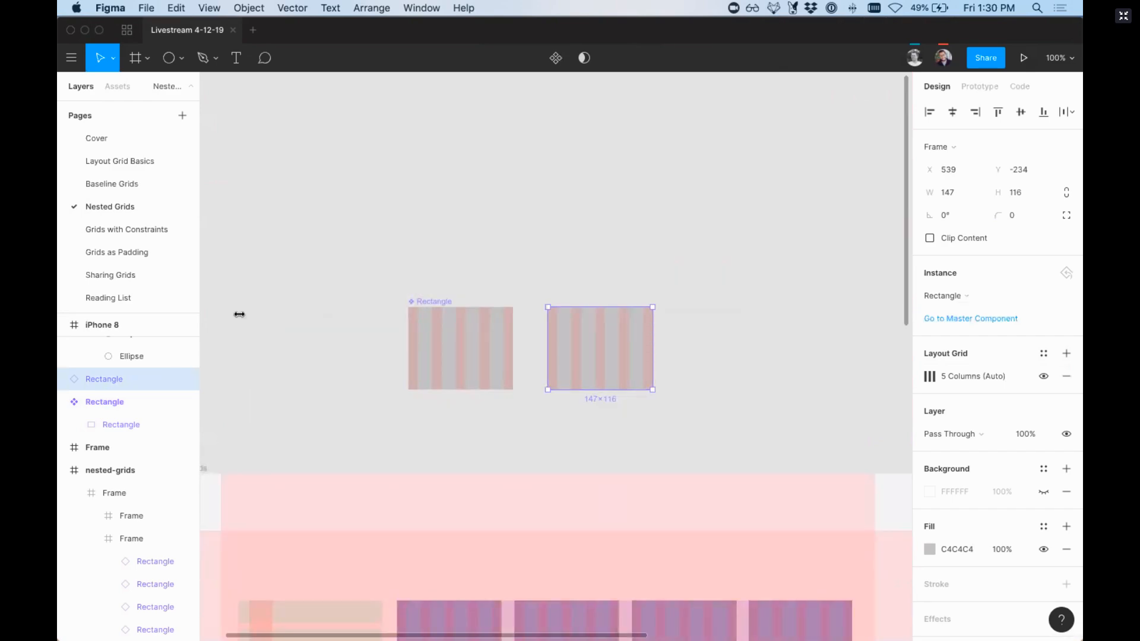
Step: Open the Grids as Padding page and hide the layout grids on the spacing example
{"action": "left_click", "coordinate": [137, 254]}
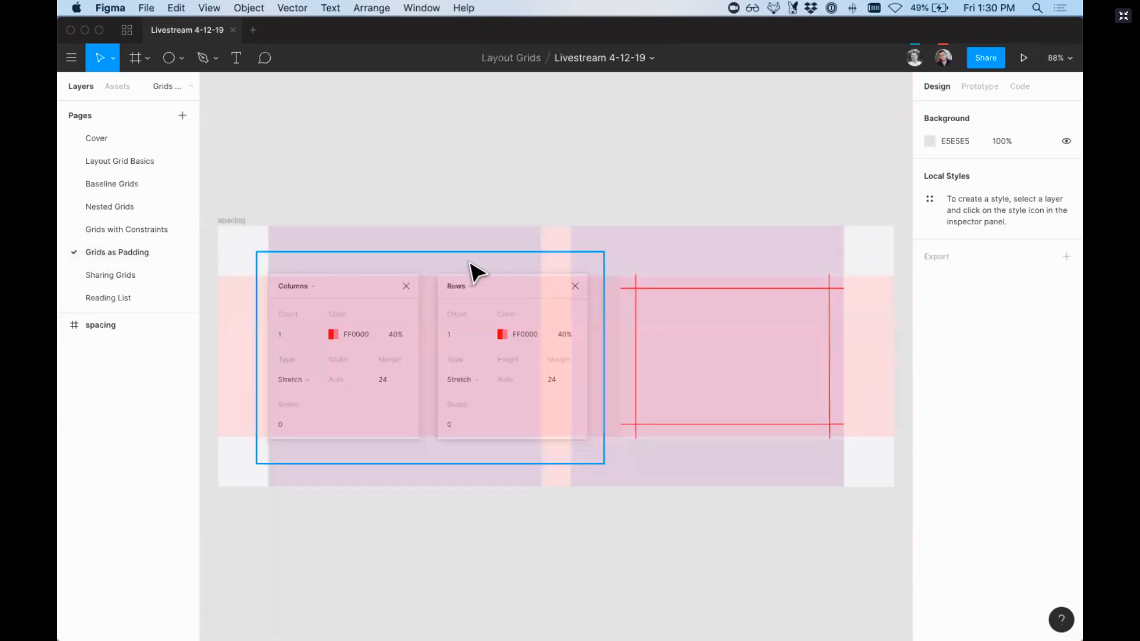
{"action": "scroll", "coordinate": [470, 268], "scroll_direction": "down", "scroll_amount": 5}
{"action": "key", "text": "ctrl+g"}
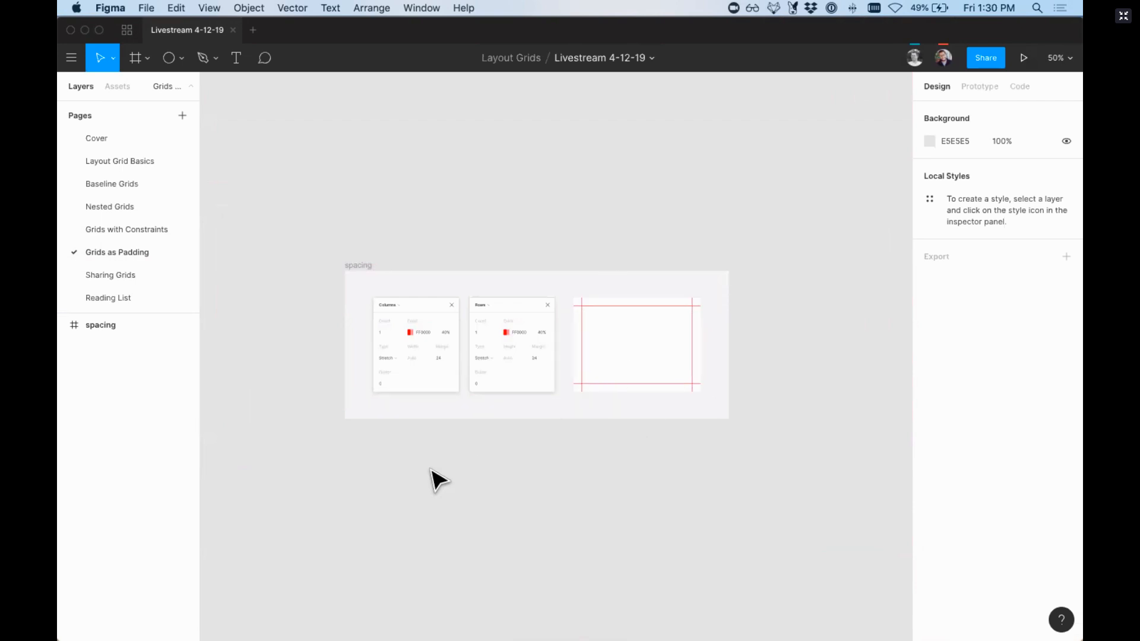
{"action": "key", "text": "z"}
{"action": "left_click_drag", "start_coordinate": [303, 242], "coordinate": [765, 521]}
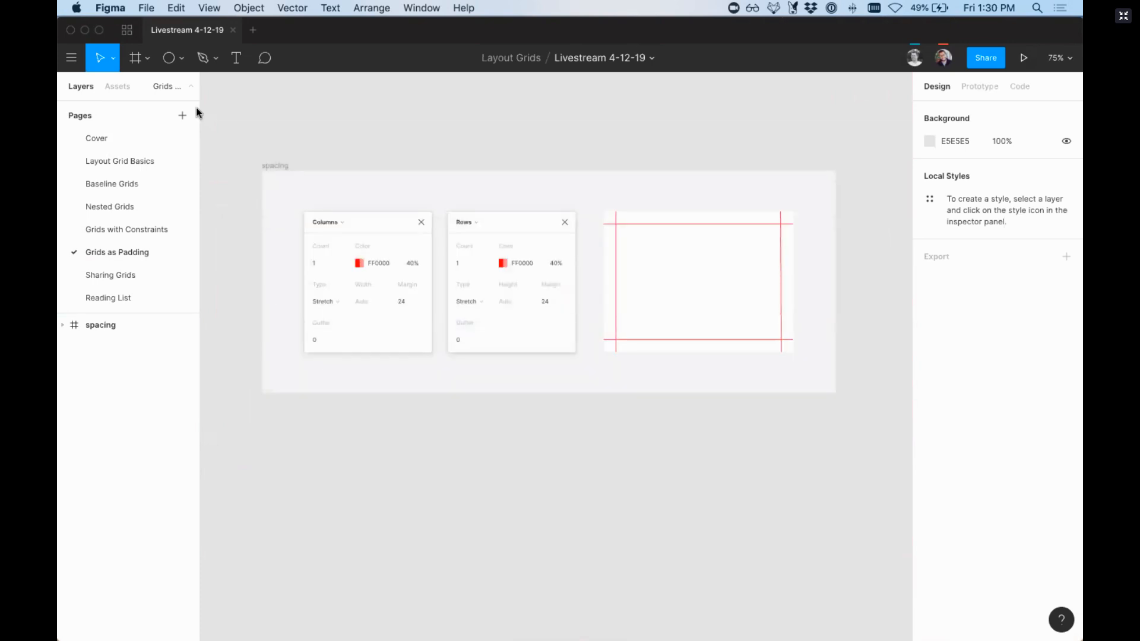
Step: Draw a frame about 245 × 245 below the spacing example
{"action": "key", "text": "f"}
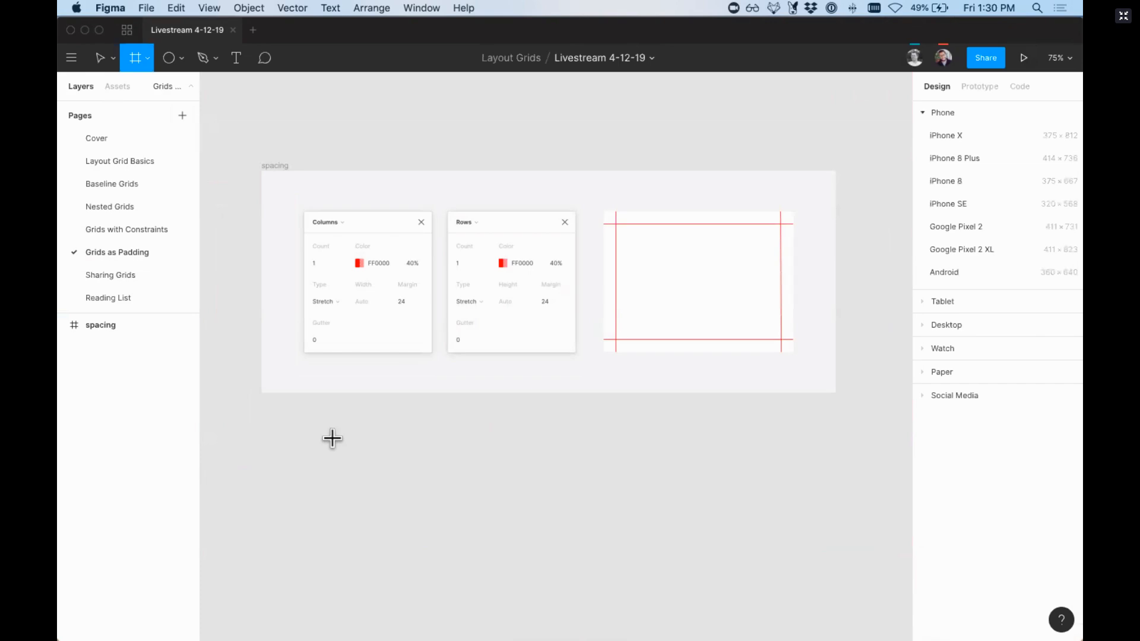
{"action": "left_click_drag", "start_coordinate": [323, 429], "coordinate": [454, 504]}
{"action": "left_click_drag", "start_coordinate": [394, 484], "coordinate": [353, 483]}
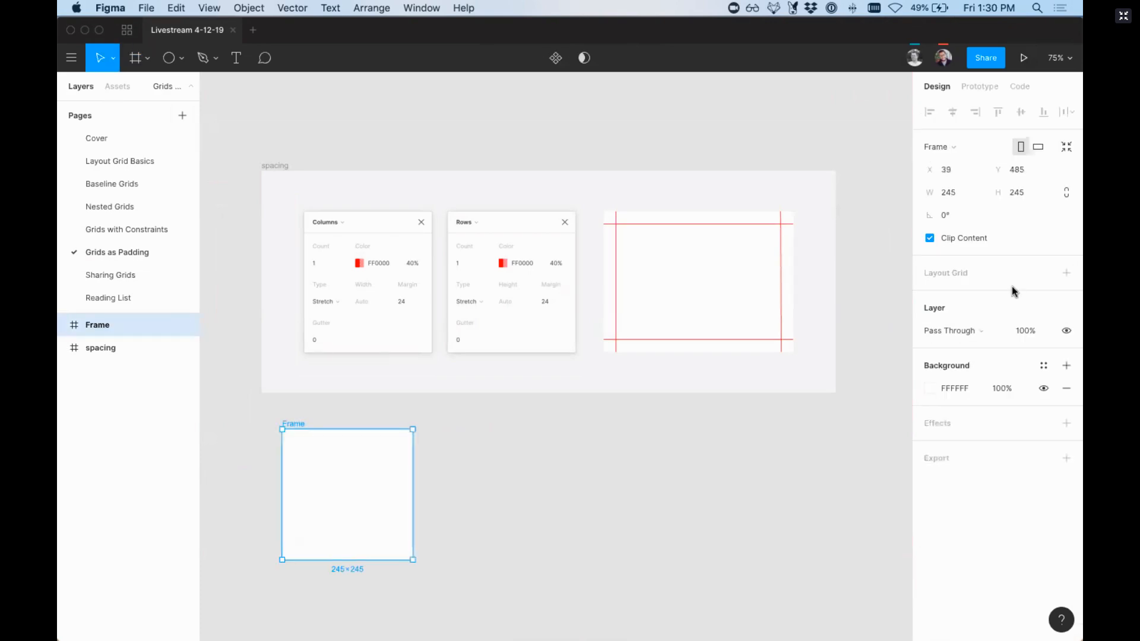
Step: Add a Columns layout grid to the new frame with a count of 1, a margin of 24 and a gutter of 0
{"action": "left_click", "coordinate": [1066, 274]}
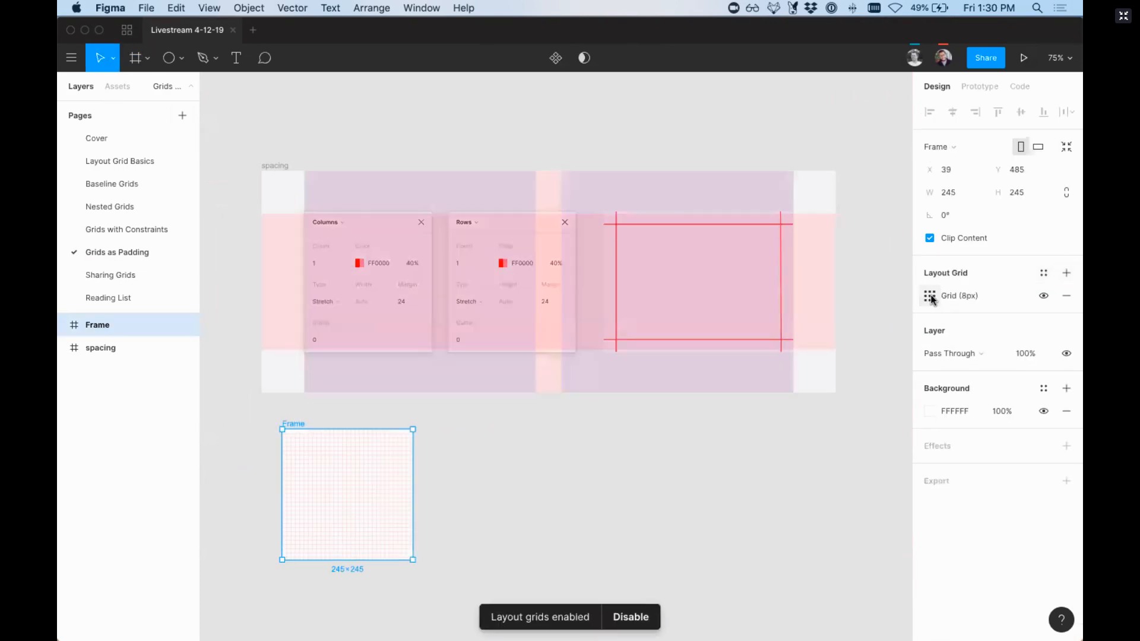
{"action": "left_click", "coordinate": [930, 297]}
{"action": "left_click", "coordinate": [785, 302]}
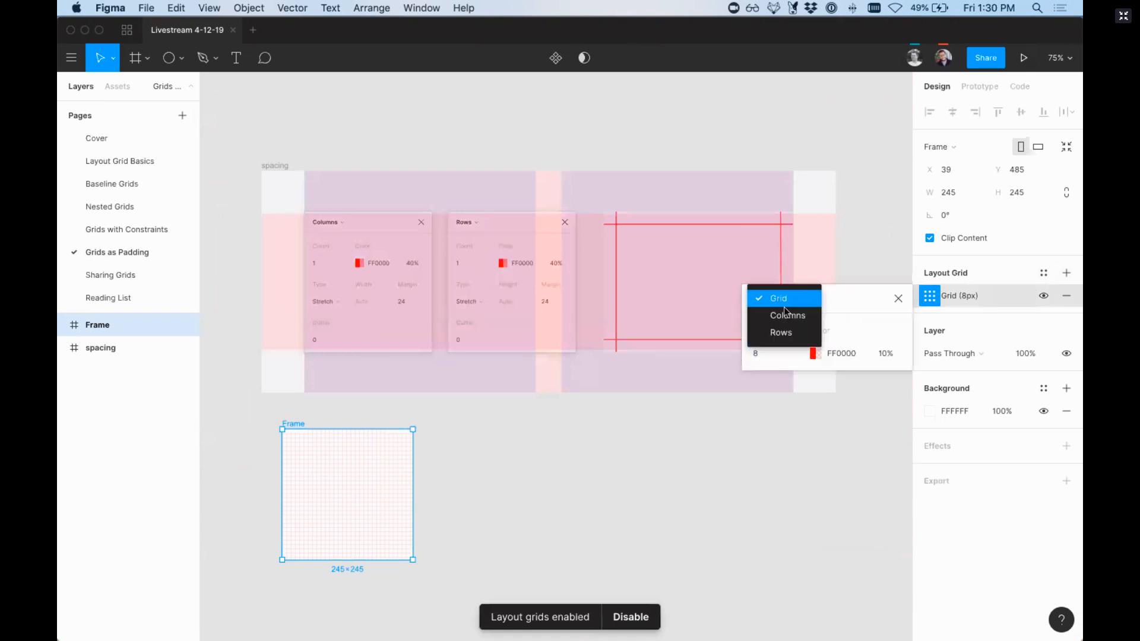
{"action": "left_click", "coordinate": [785, 314]}
{"action": "type", "text": "1"}
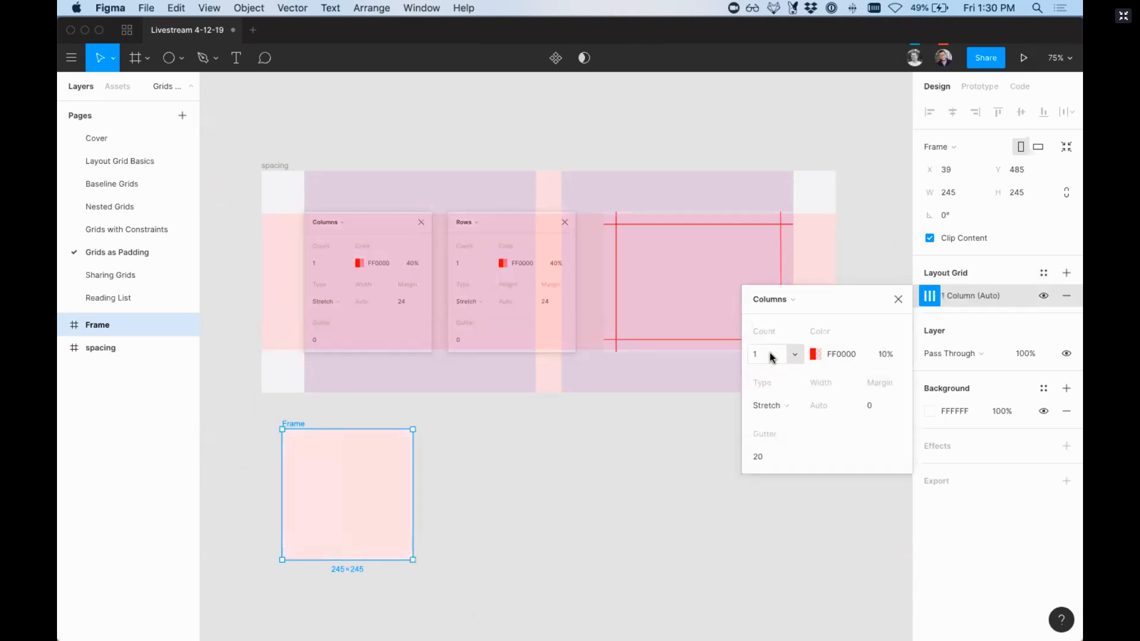
{"action": "key", "text": "Return"}
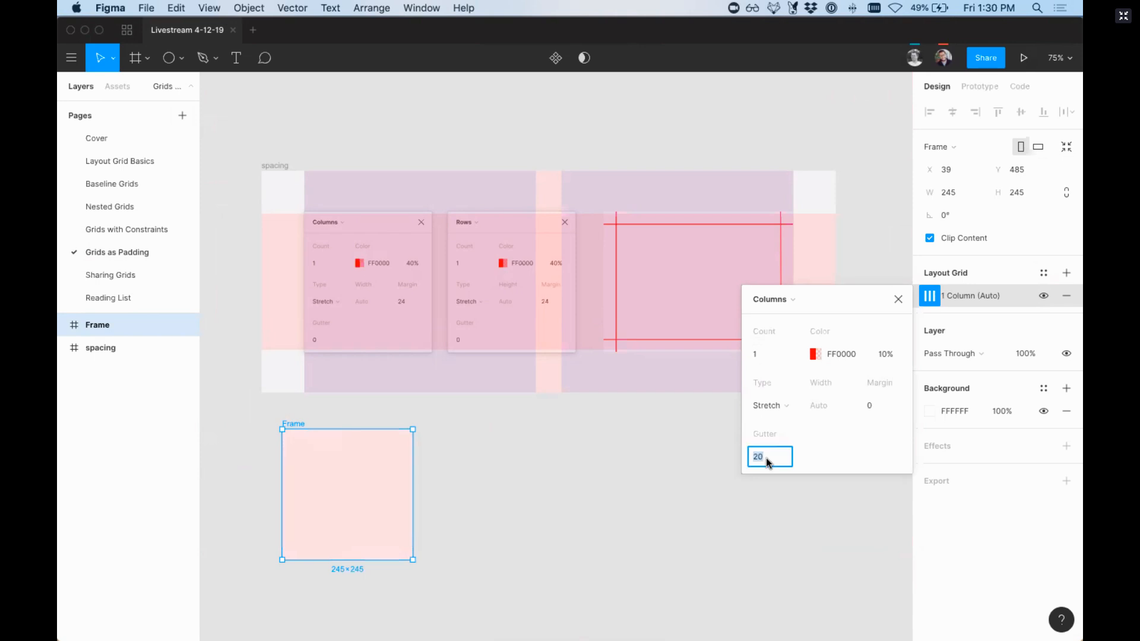
{"action": "left_click", "coordinate": [885, 410]}
{"action": "key", "text": "Return"}
{"action": "left_click", "coordinate": [772, 456]}
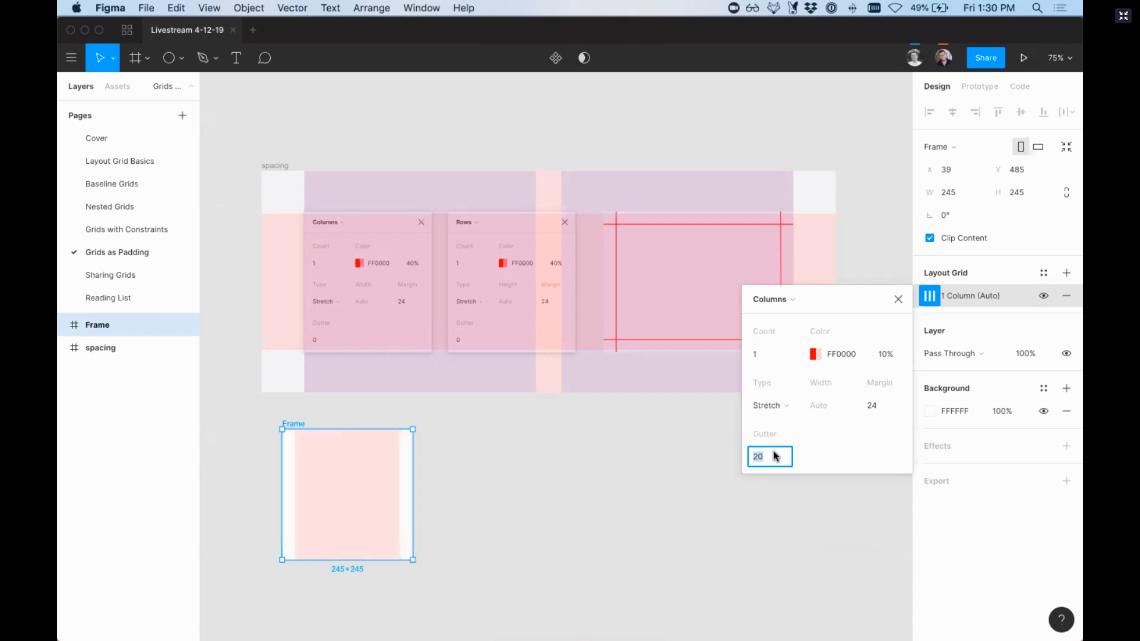
{"action": "key", "text": "Return"}
Step: Raise the opacity of the new frame's column grid colour to 50%
{"action": "key", "text": "z"}
{"action": "left_click_drag", "start_coordinate": [264, 414], "coordinate": [462, 583]}
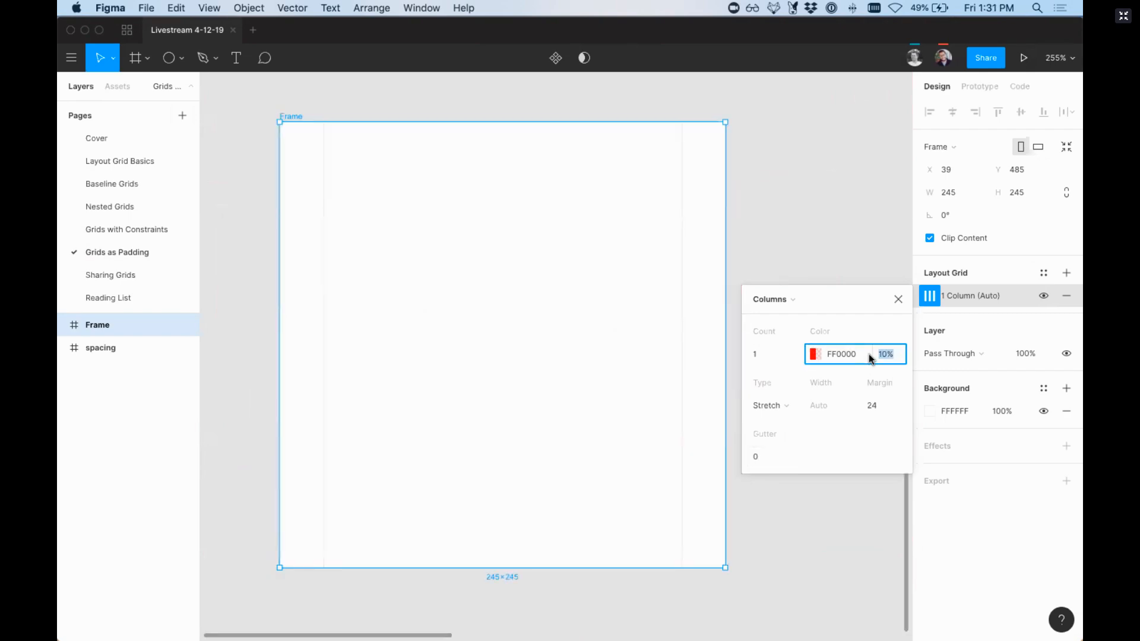
{"action": "key", "text": "shift+Up"}
{"action": "key", "text": "shift+Up"}
{"action": "key", "text": "shift+Up"}
{"action": "key", "text": "shift+Up"}
{"action": "key", "text": "shift+Up"}
{"action": "key", "text": "shift+Down"}
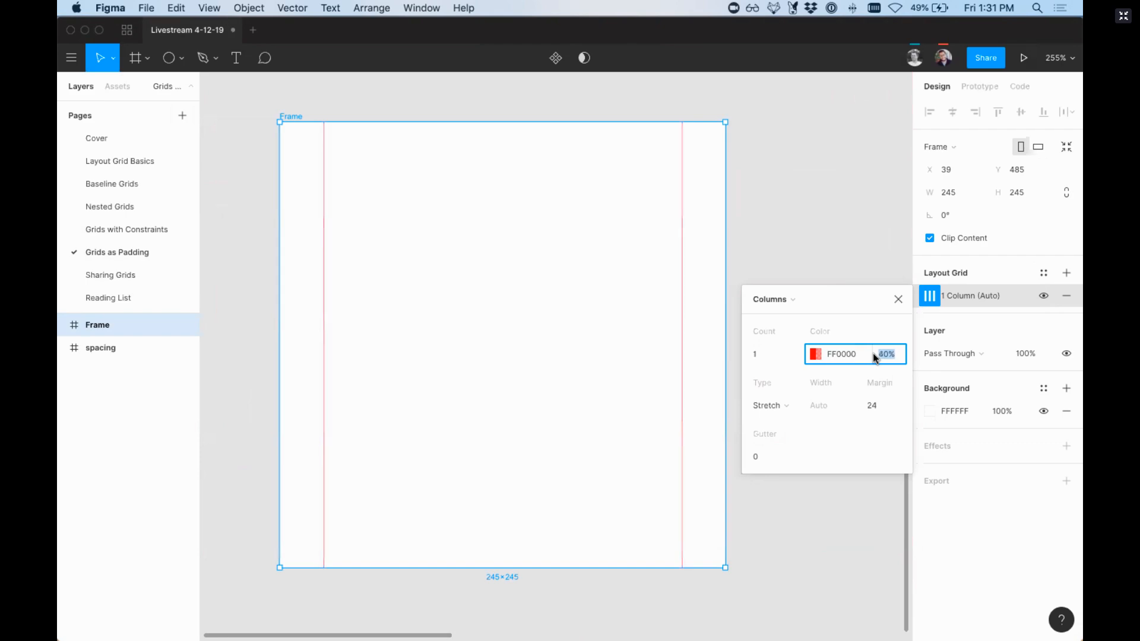
{"action": "key", "text": "shift+0"}
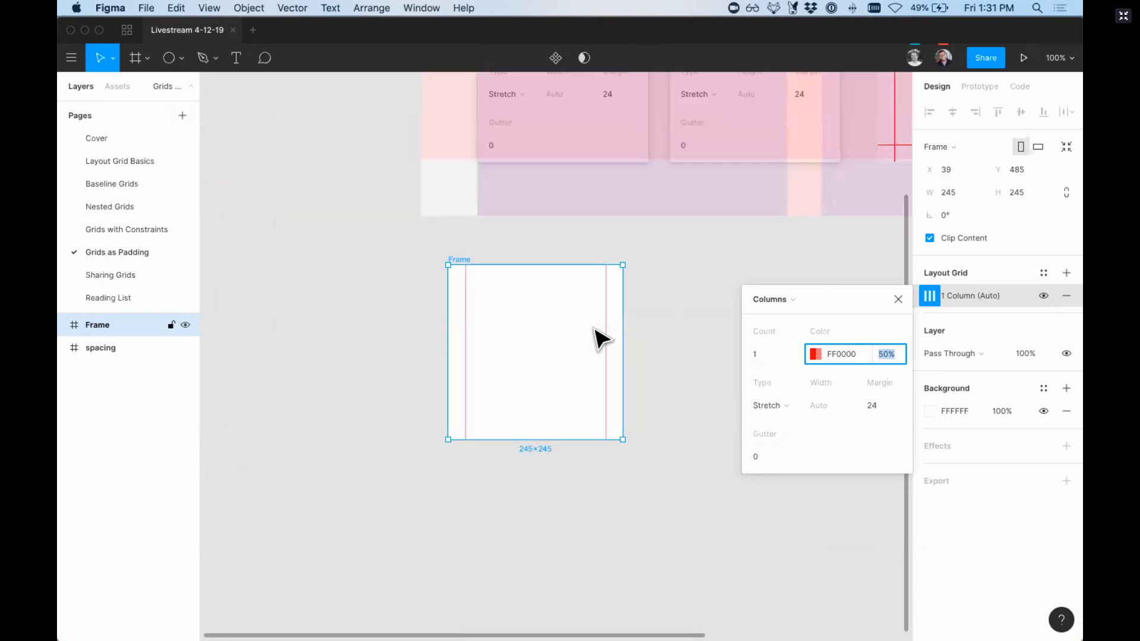
Step: Duplicate the frame's column grid and change the copy to Rows
{"action": "left_click", "coordinate": [927, 290]}
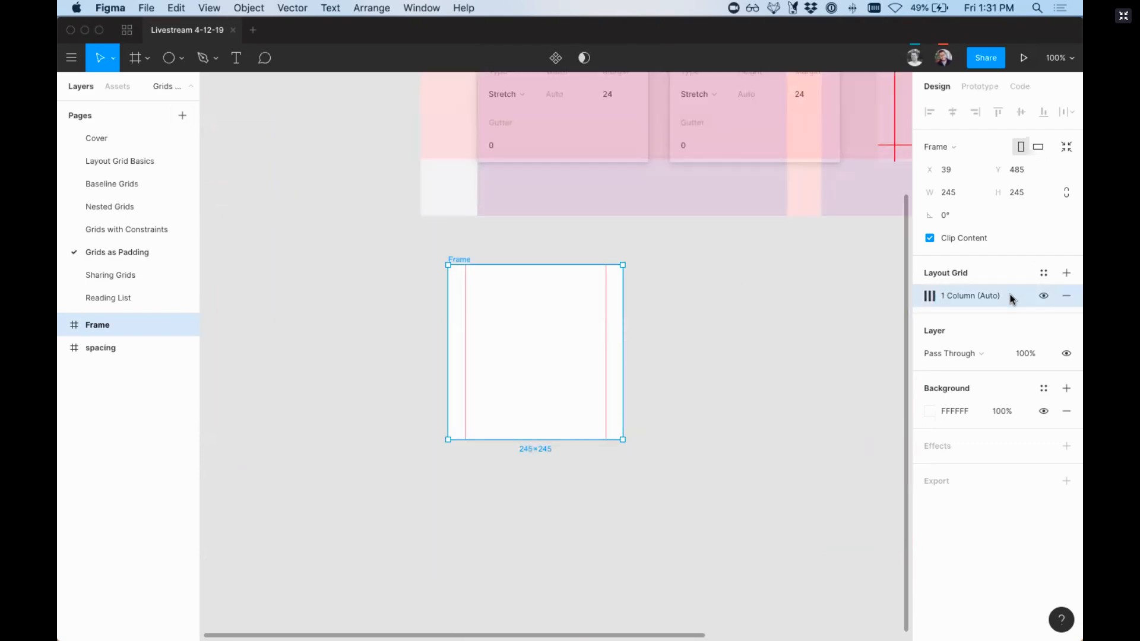
{"action": "key", "text": "super+d"}
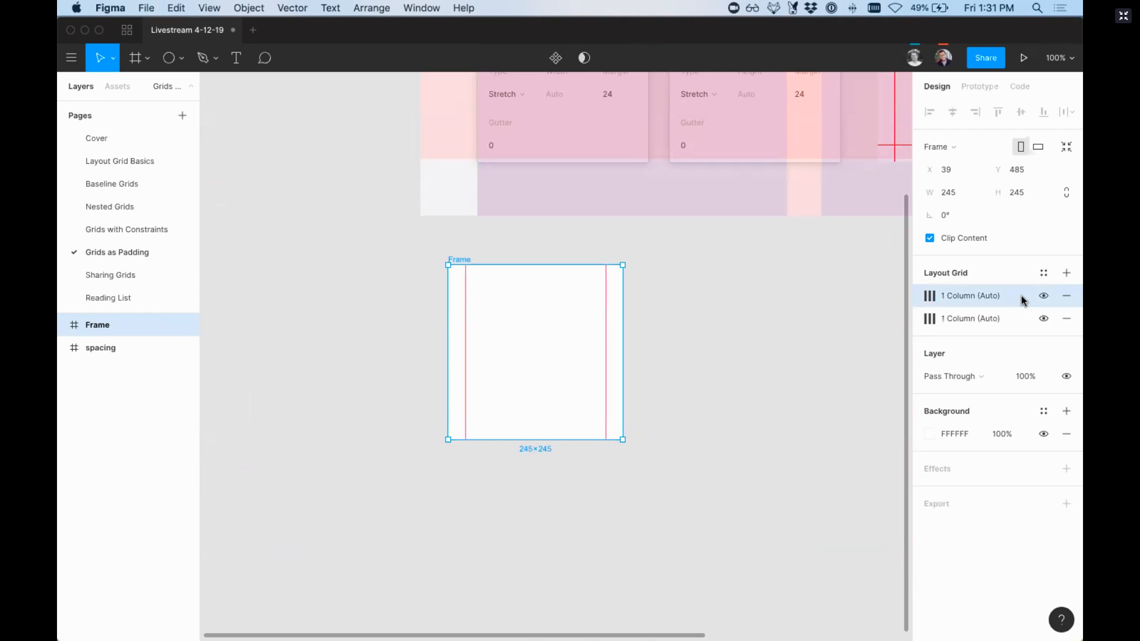
{"action": "left_click", "coordinate": [930, 297]}
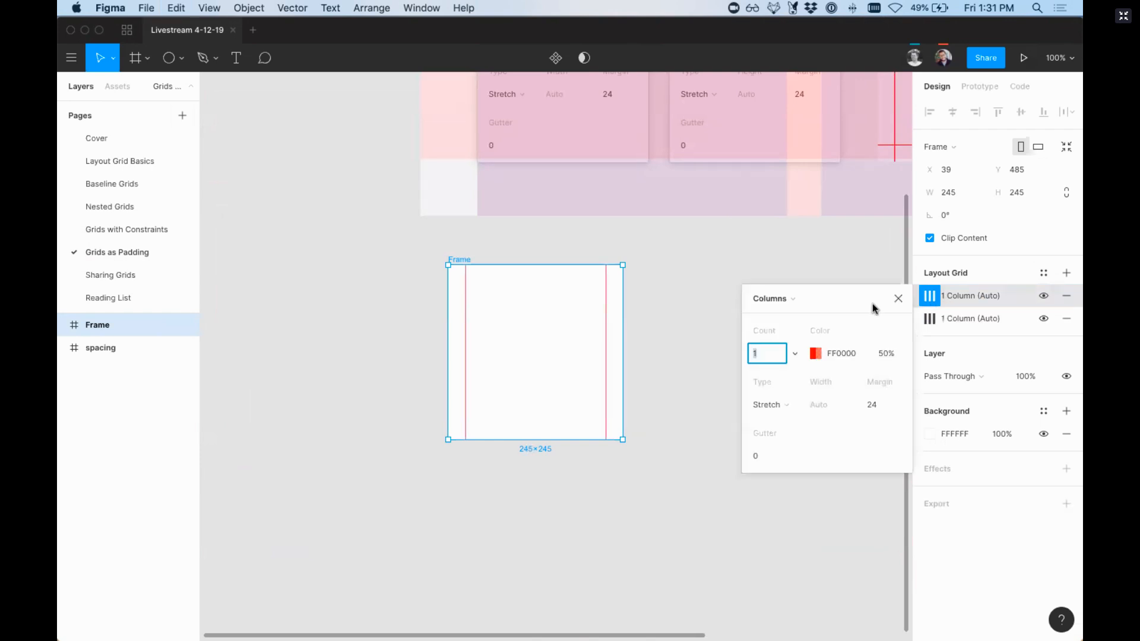
{"action": "left_click", "coordinate": [785, 298]}
{"action": "left_click", "coordinate": [788, 316]}
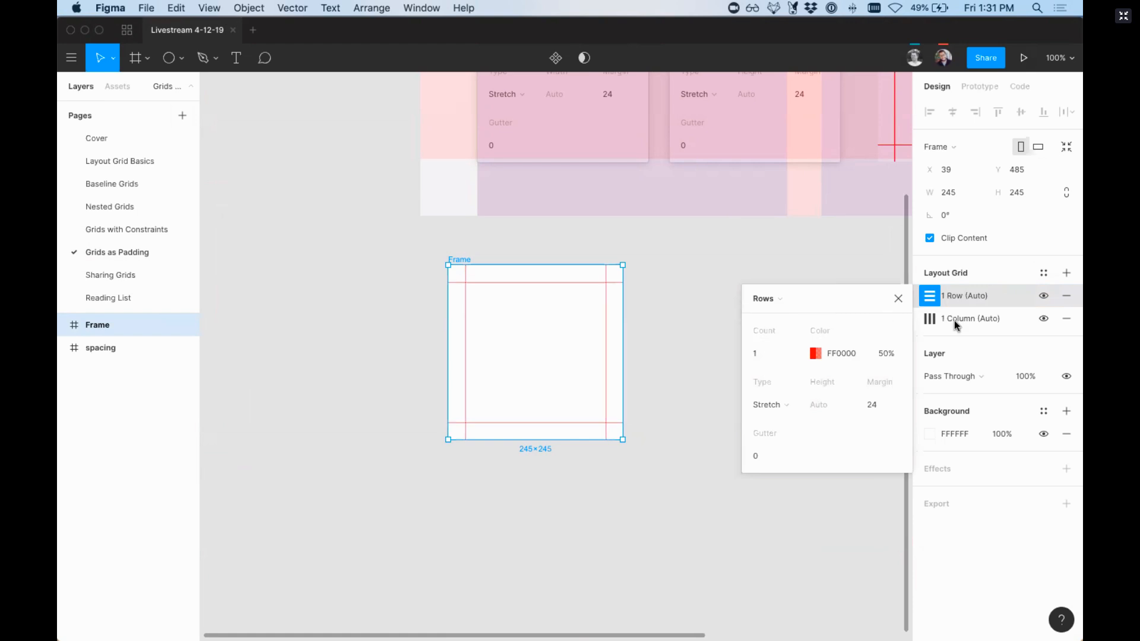
{"action": "left_click", "coordinate": [898, 298]}
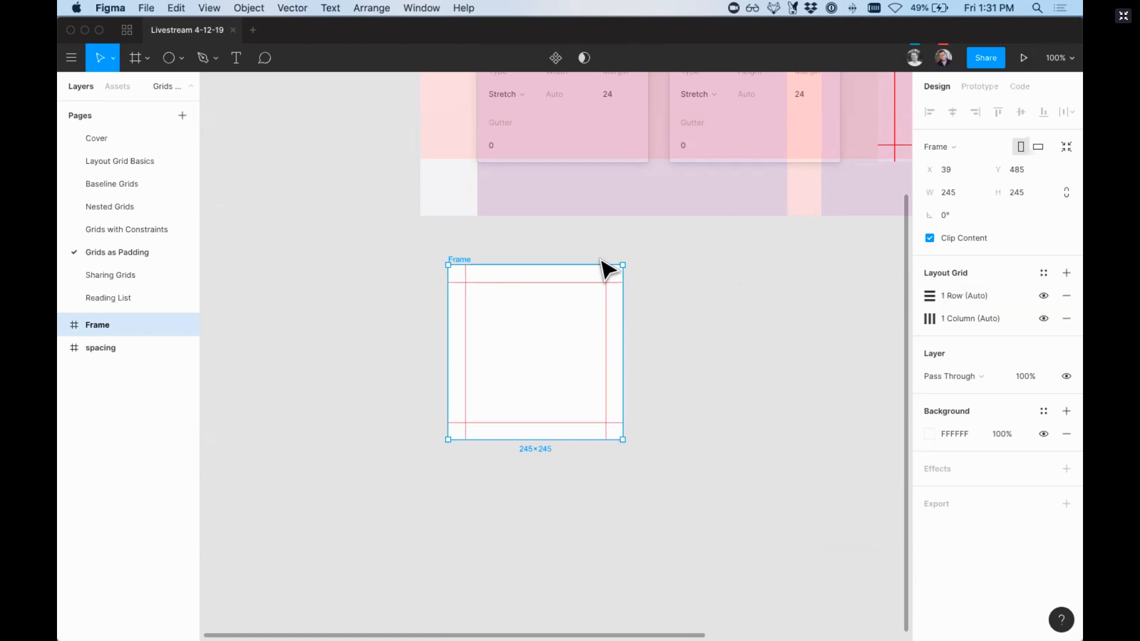
Step: Enlarge the frame and draw a nested frame of about 295 × 263 inside it, fitted to the padding lines
{"action": "left_click_drag", "start_coordinate": [653, 456], "coordinate": [692, 488]}
{"action": "key", "text": "f"}
{"action": "mouse_move", "coordinate": [478, 298]}
{"action": "left_mouse_down"}
{"action": "mouse_move", "coordinate": [582, 393]}
{"action": "mouse_move", "coordinate": [526, 351]}
{"action": "left_mouse_up"}
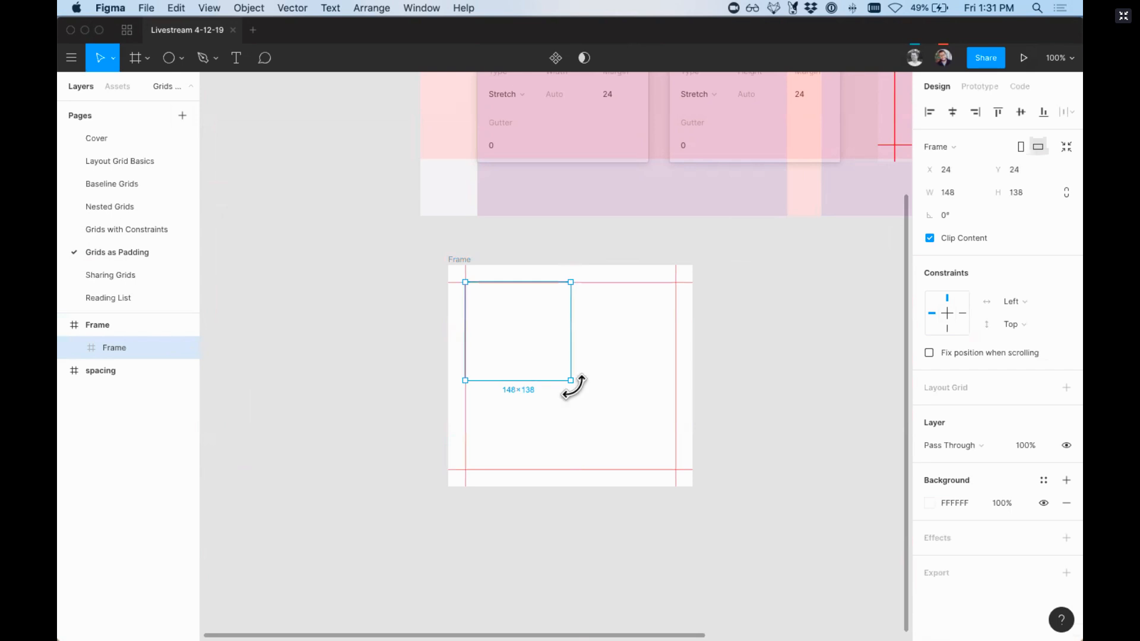
{"action": "left_click_drag", "start_coordinate": [572, 381], "coordinate": [675, 471]}
Step: Set the nested frame's constraints to Left & Right and Top & Bottom, and its background colour to DEDEDE
{"action": "left_click", "coordinate": [1013, 301]}
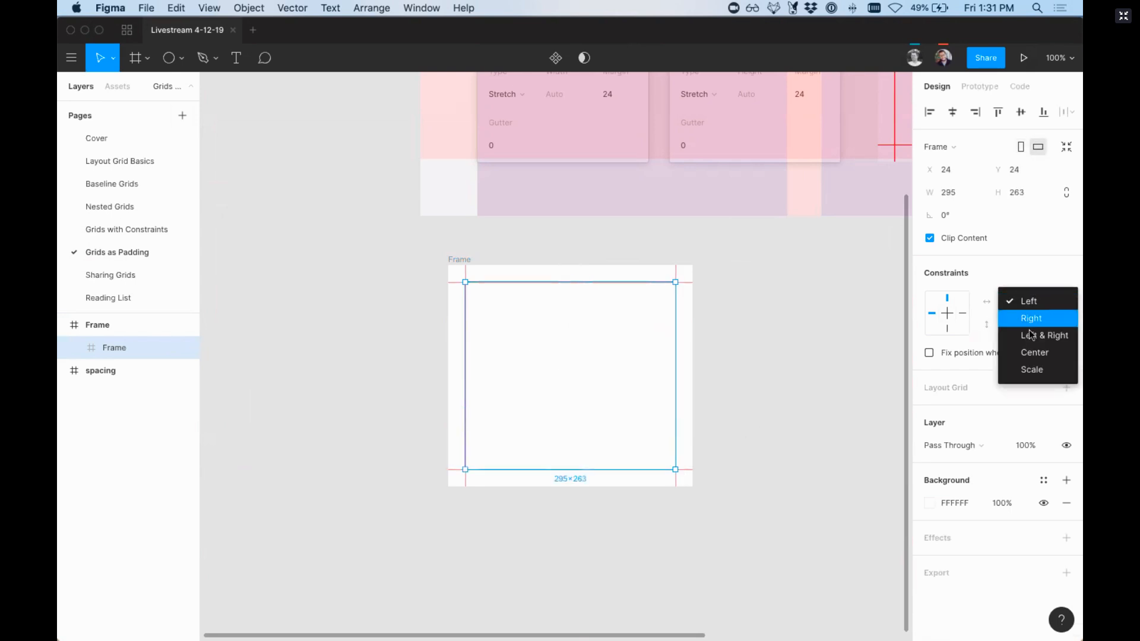
{"action": "left_click", "coordinate": [1034, 335]}
{"action": "left_click", "coordinate": [1023, 325]}
{"action": "left_click", "coordinate": [1030, 358]}
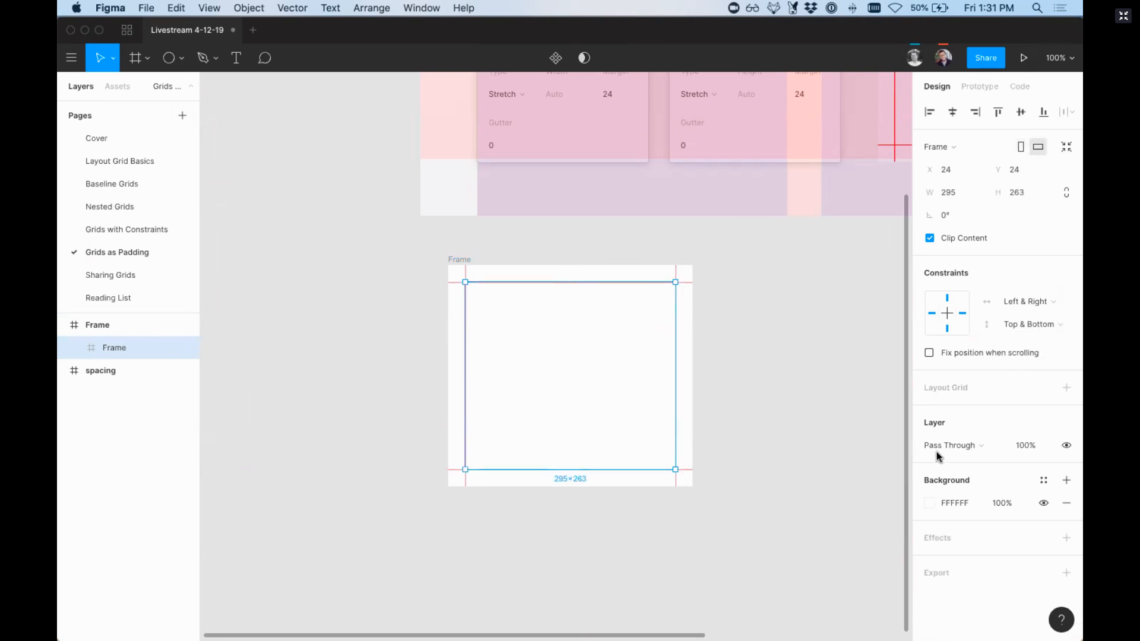
{"action": "left_click", "coordinate": [929, 503]}
{"action": "type", "text": "de"}
{"action": "key", "text": "Return"}
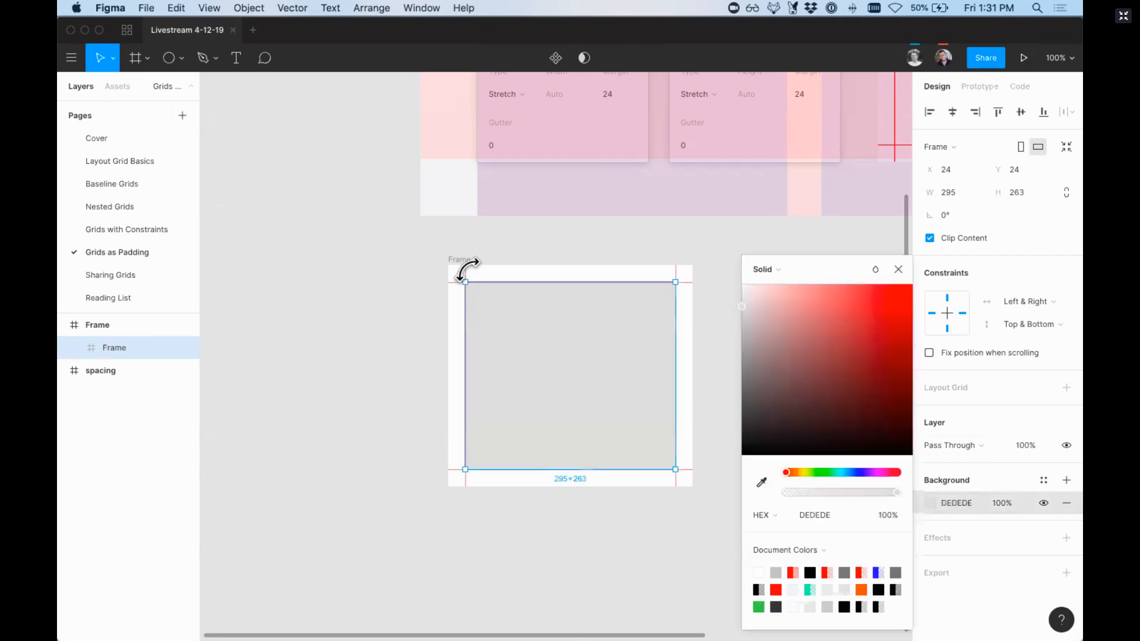
Step: Resize the outer frame to about 382 × 316 to test the nested frame's padding
{"action": "left_click", "coordinate": [460, 260]}
{"action": "left_click_drag", "start_coordinate": [692, 485], "coordinate": [721, 490]}
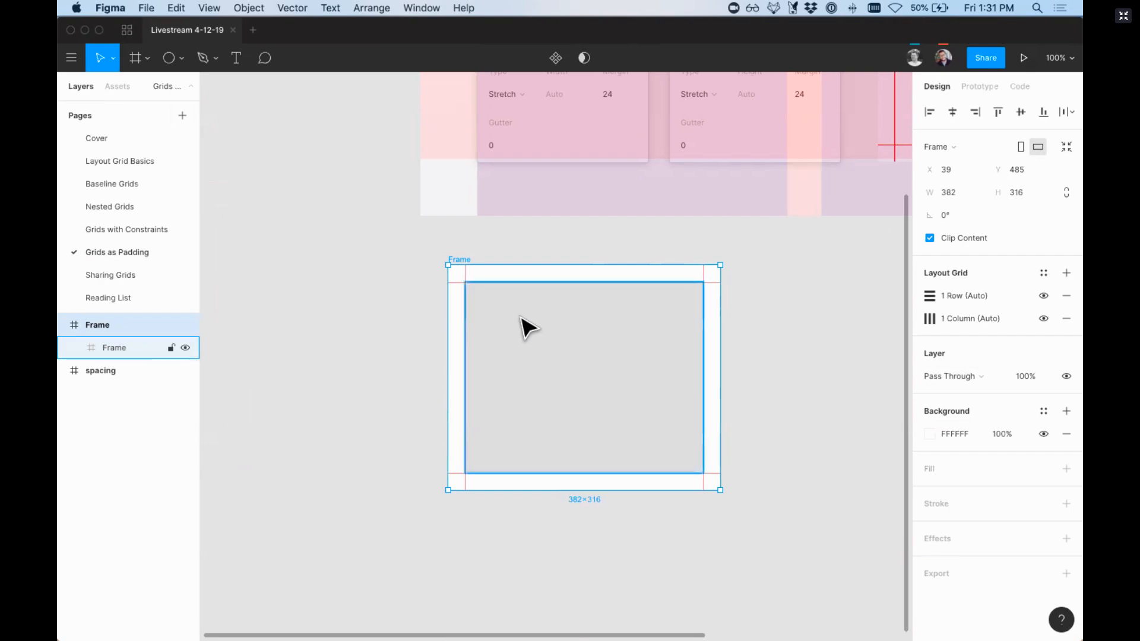
{"action": "key", "text": "super+minus"}
{"action": "scroll", "coordinate": [528, 319], "scroll_direction": "right", "scroll_amount": 1}
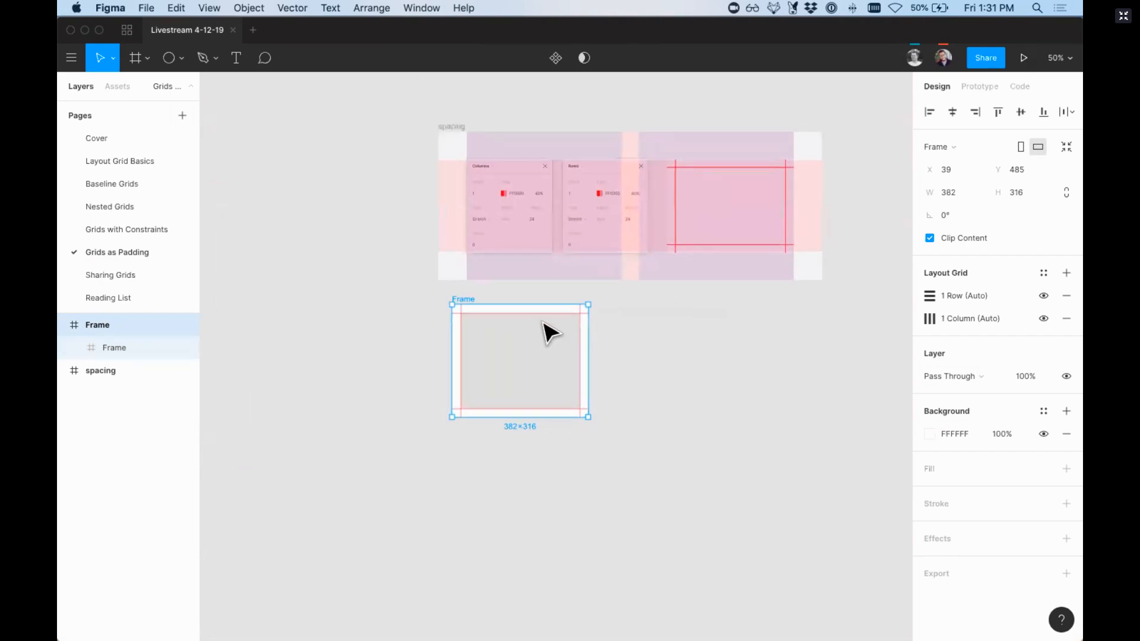
{"action": "left_click", "coordinate": [612, 321]}
{"action": "key", "text": "super+plus"}
{"action": "left_click", "coordinate": [471, 328]}
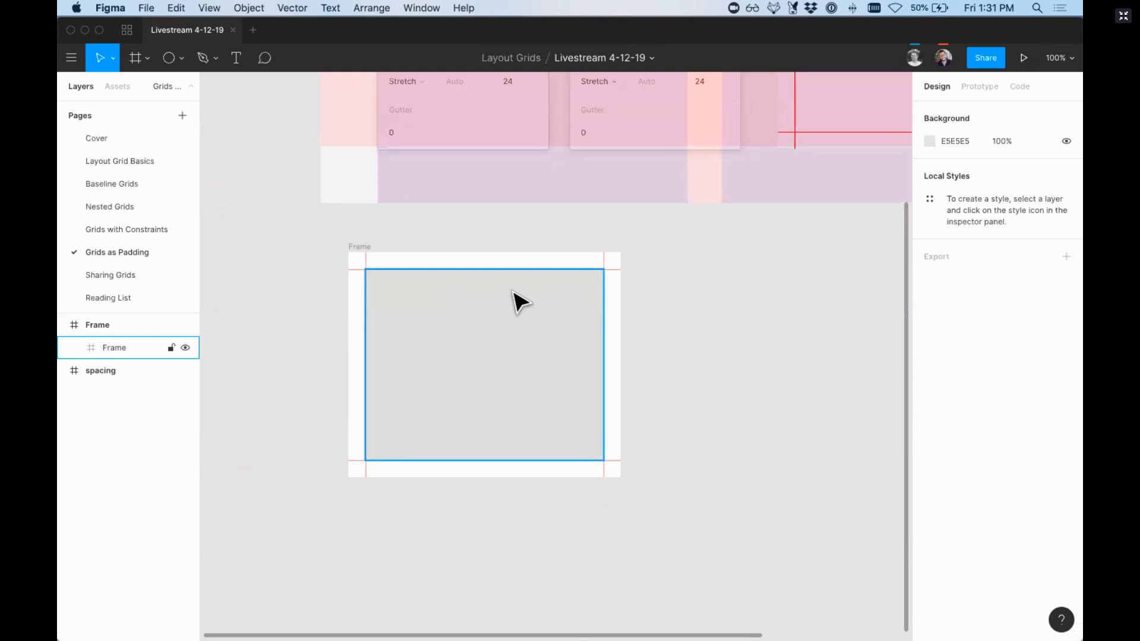
{"action": "left_click", "coordinate": [371, 221]}
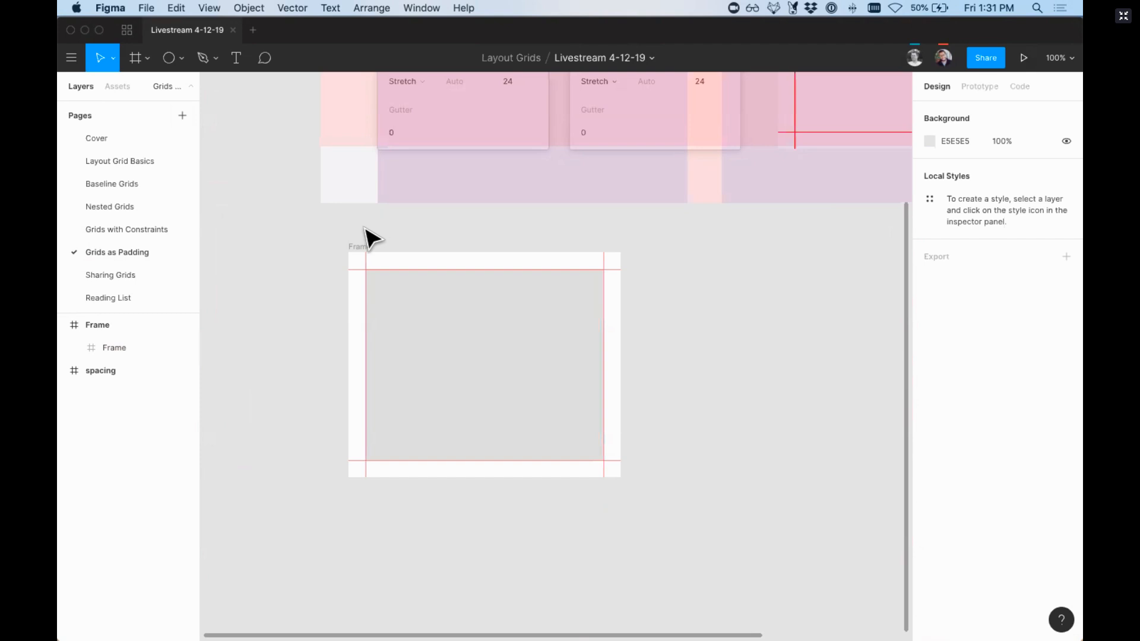
Step: Open the Sharing Grids page and hide the layout grids to examine the grid-styles frame
{"action": "left_click", "coordinate": [134, 275]}
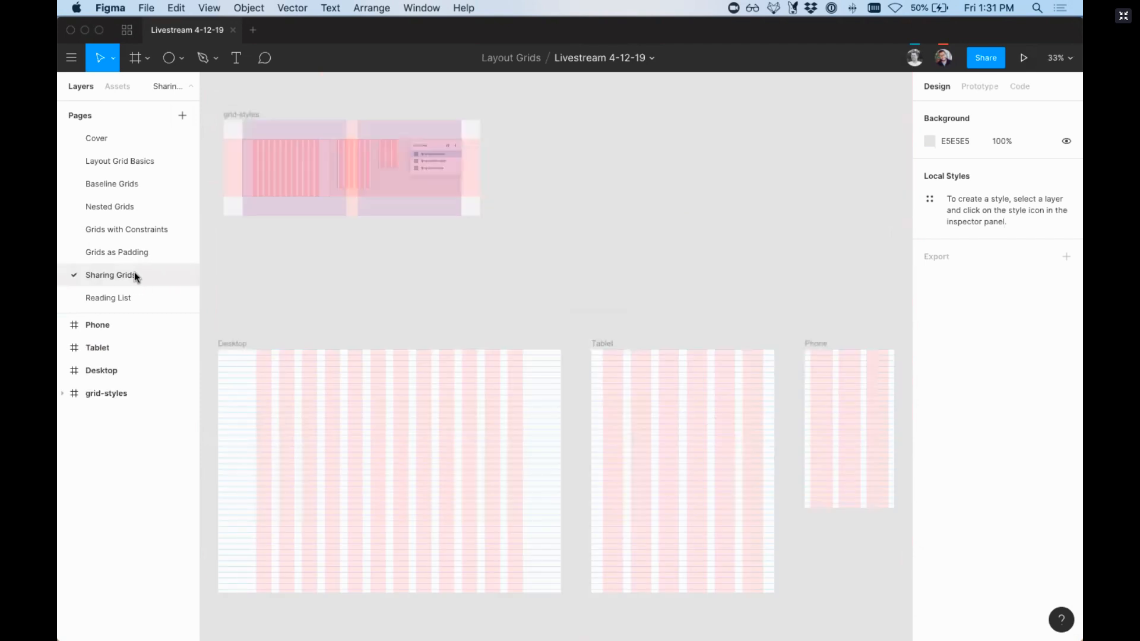
{"action": "scroll", "coordinate": [268, 297], "scroll_direction": "left", "scroll_amount": 3}
{"action": "scroll", "coordinate": [267, 297], "scroll_direction": "up", "scroll_amount": 2}
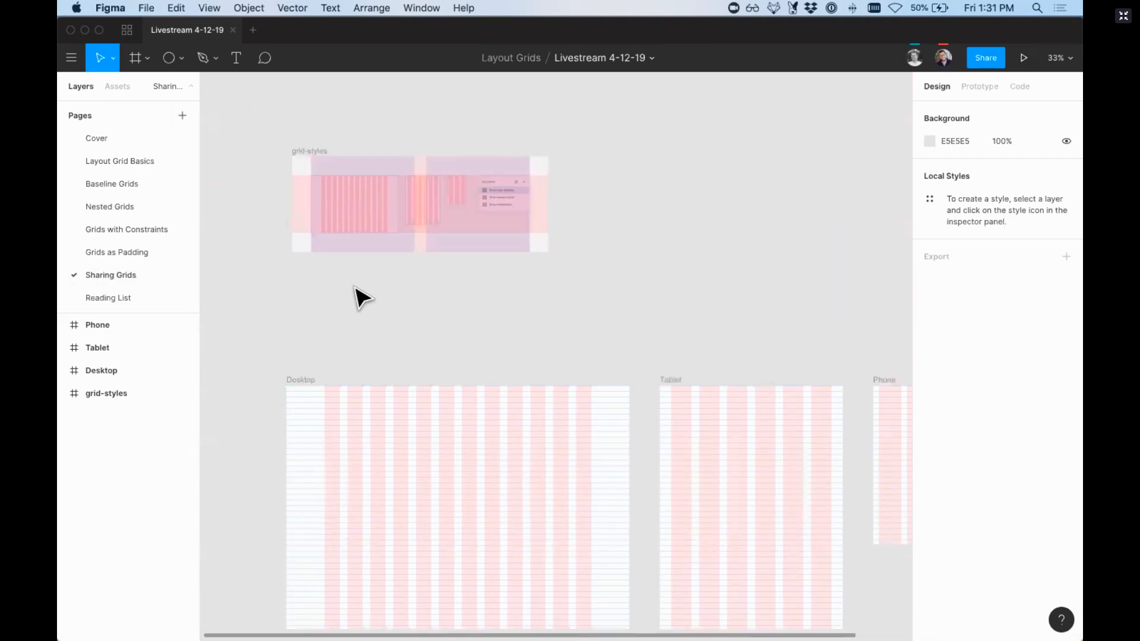
{"action": "key", "text": "ctrl+g"}
{"action": "left_click_drag", "start_coordinate": [274, 139], "coordinate": [560, 273]}
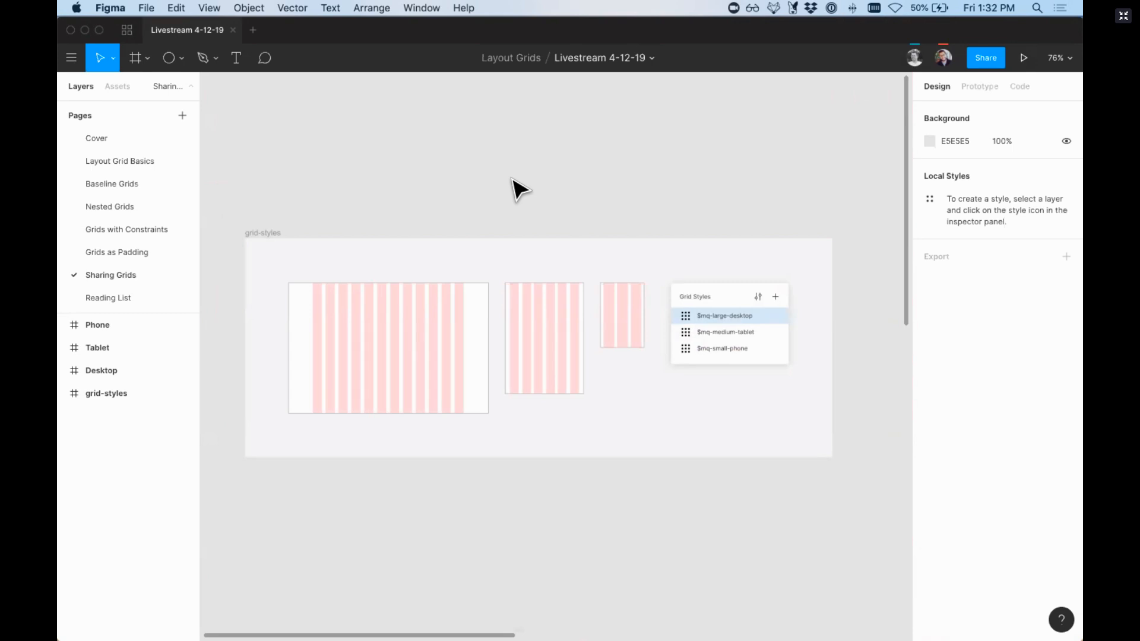
{"action": "key", "text": "minus"}
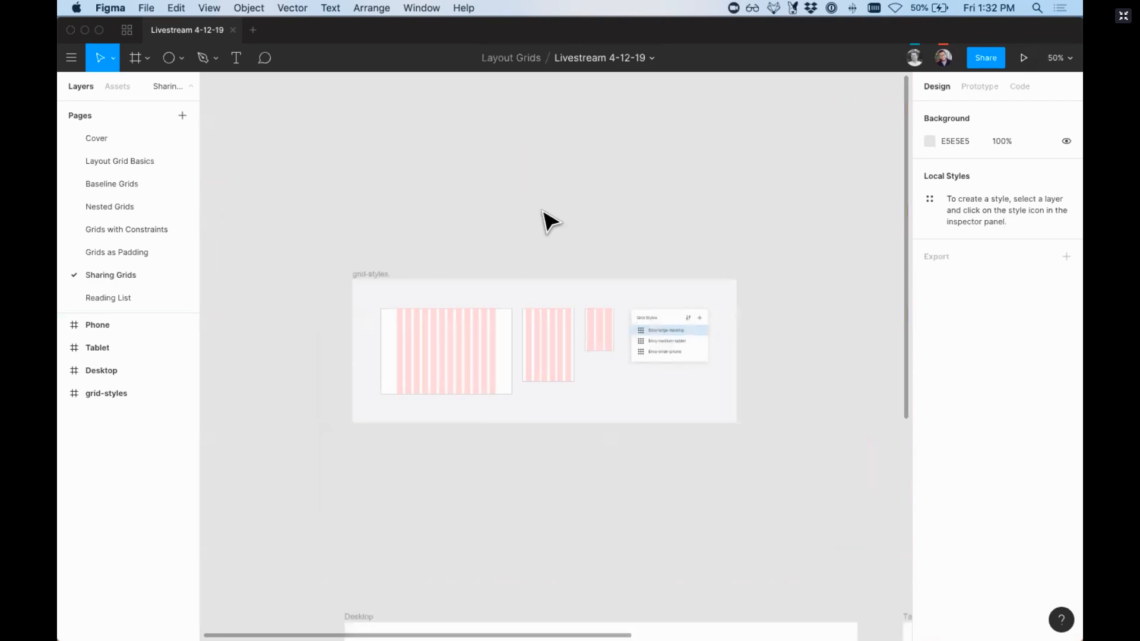
Step: Show the layout grids again and save the Desktop frame's grids as a grid style named "Desktop Grid"
{"action": "scroll", "coordinate": [564, 255], "scroll_direction": "down", "scroll_amount": 5}
{"action": "left_click", "coordinate": [357, 380]}
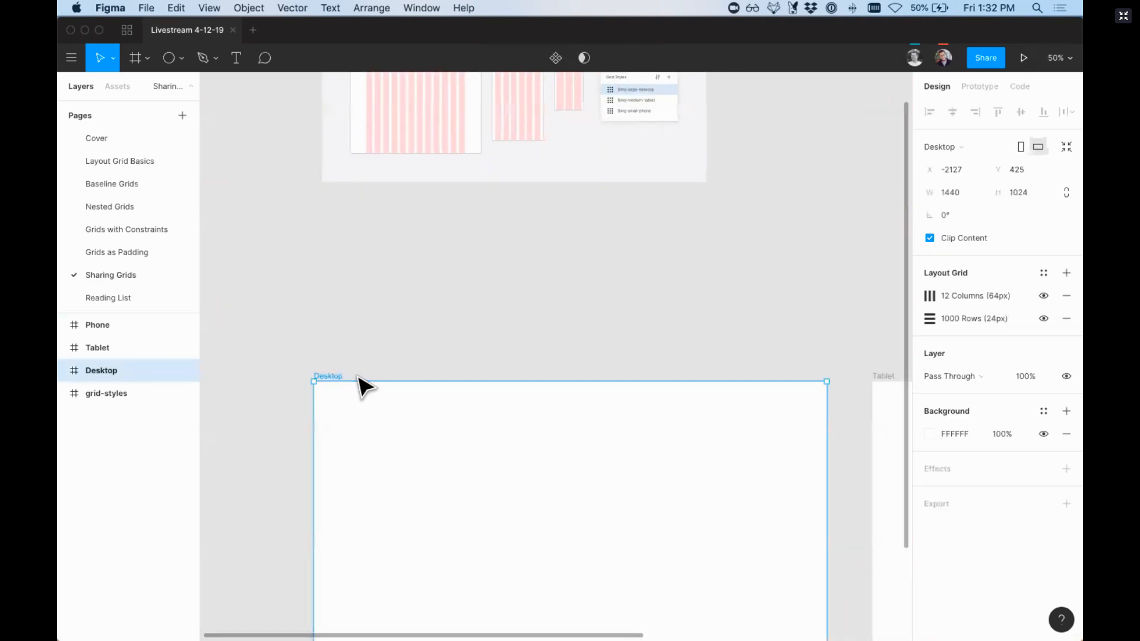
{"action": "scroll", "coordinate": [356, 382], "scroll_direction": "down", "scroll_amount": 5}
{"action": "key", "text": "ctrl+g"}
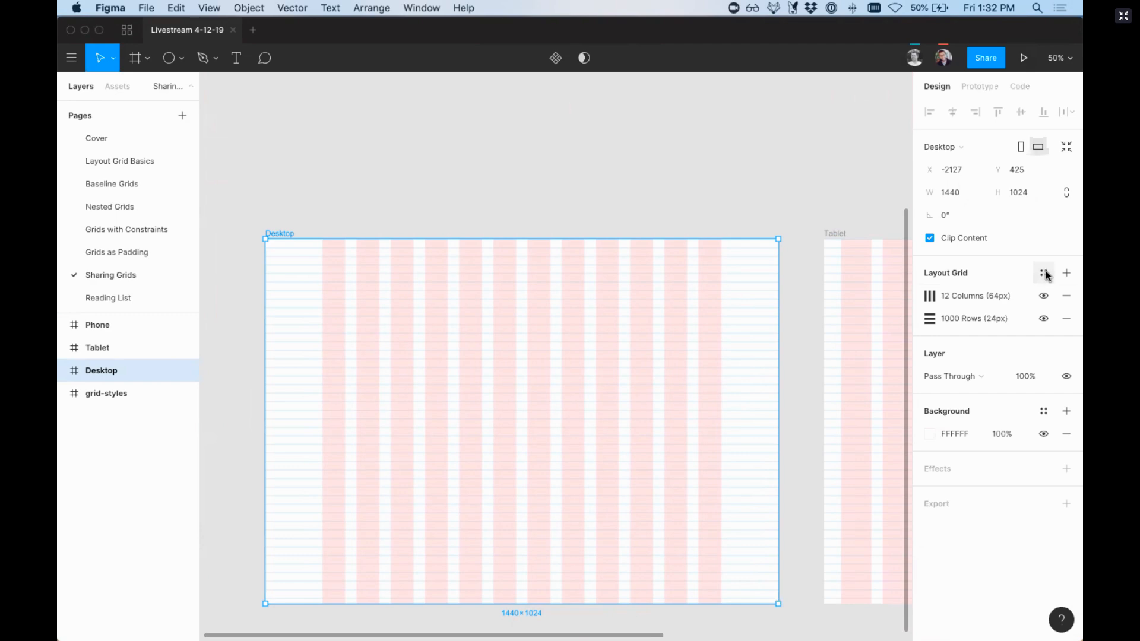
{"action": "left_click", "coordinate": [1044, 274]}
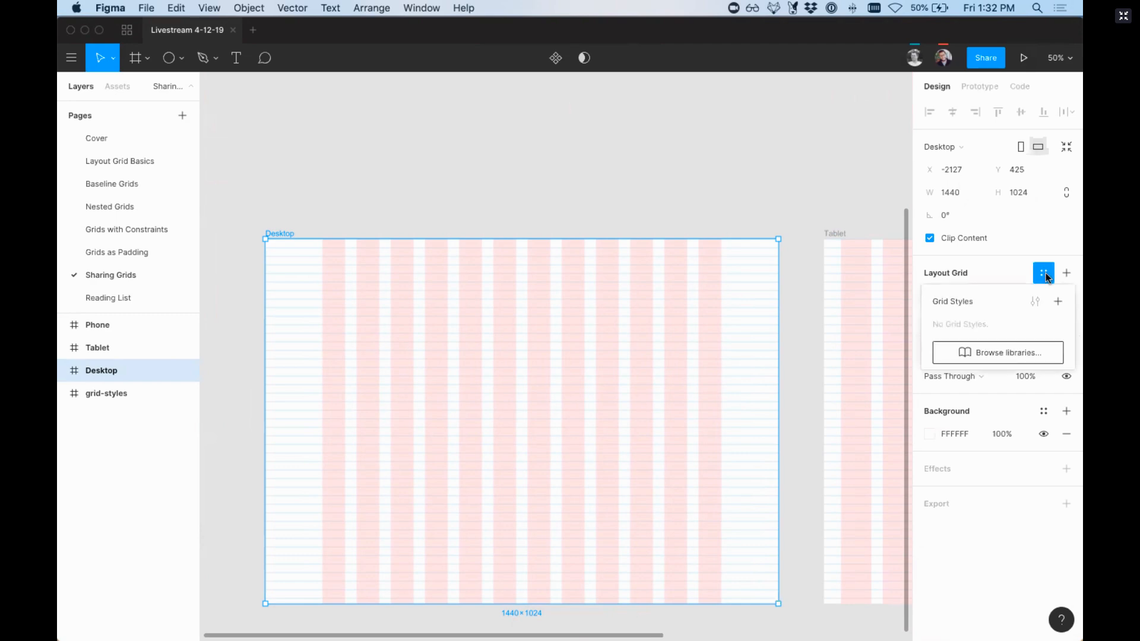
{"action": "left_click", "coordinate": [1057, 302]}
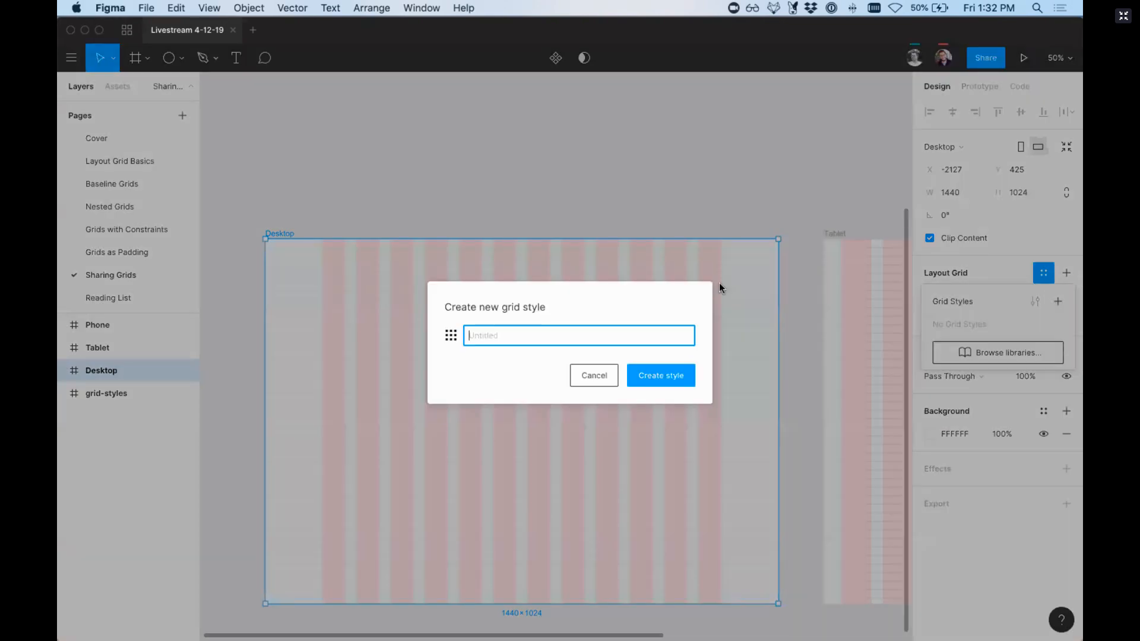
{"action": "type", "text": "Desktop Grid"}
{"action": "key", "text": "Return"}
Step: Save the Tablet frame's layout grids as a new grid style named "Tablet Grid"
{"action": "scroll", "coordinate": [721, 287], "scroll_direction": "right", "scroll_amount": 5}
{"action": "scroll", "coordinate": [729, 295], "scroll_direction": "right", "scroll_amount": 3}
{"action": "left_click", "coordinate": [539, 260]}
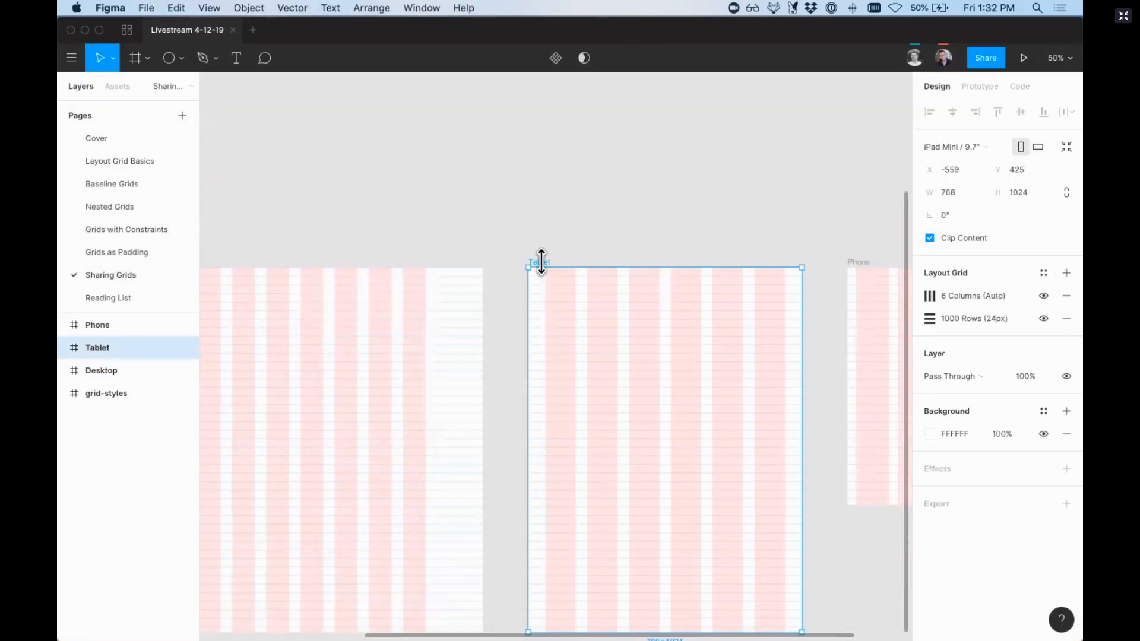
{"action": "left_click", "coordinate": [1045, 273]}
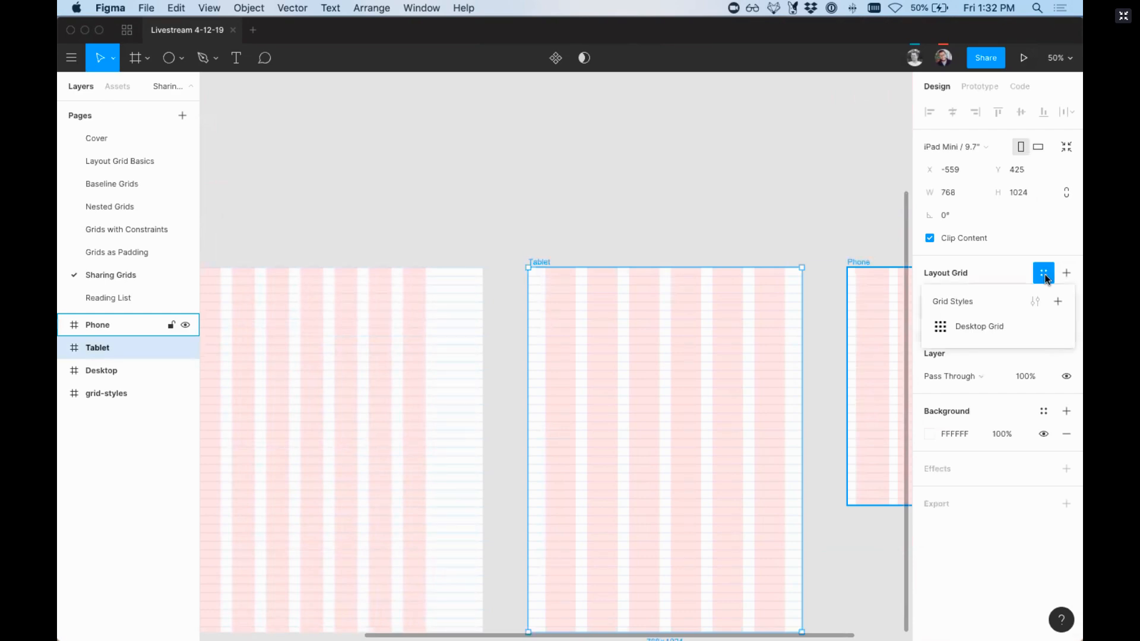
{"action": "left_click", "coordinate": [1056, 301]}
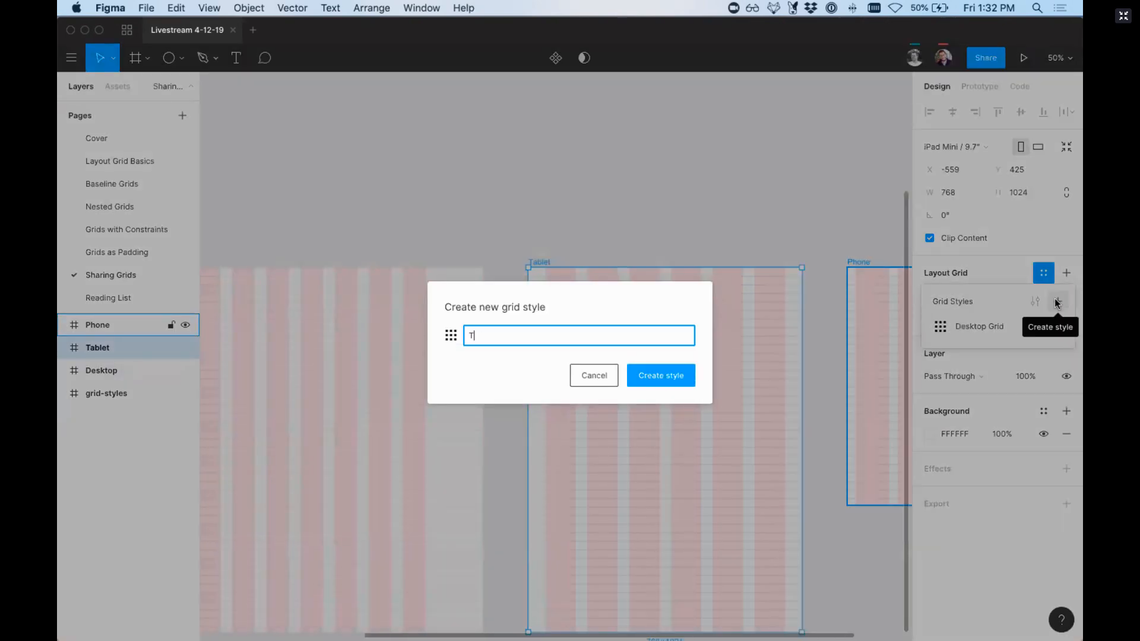
{"action": "type", "text": "Tablet Grid"}
{"action": "key", "text": "Return"}
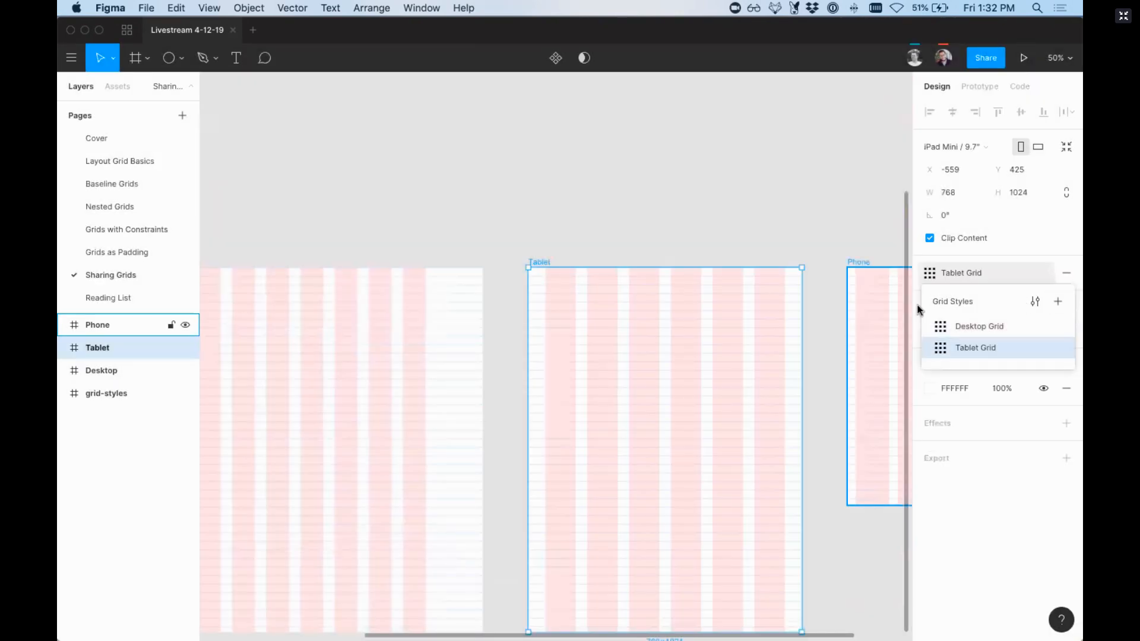
Step: Save the Phone frame's layout grids as a new grid style named "Phone Grid" and clear the selection
{"action": "scroll", "coordinate": [682, 255], "scroll_direction": "right", "scroll_amount": 5}
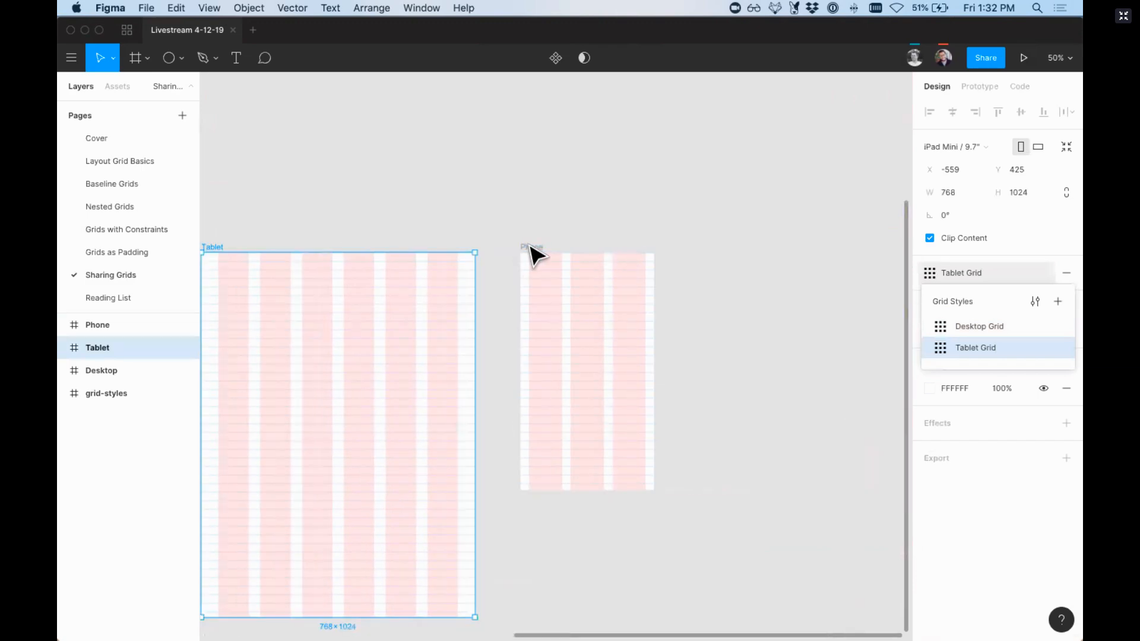
{"action": "left_click", "coordinate": [535, 249]}
{"action": "left_click", "coordinate": [1043, 273]}
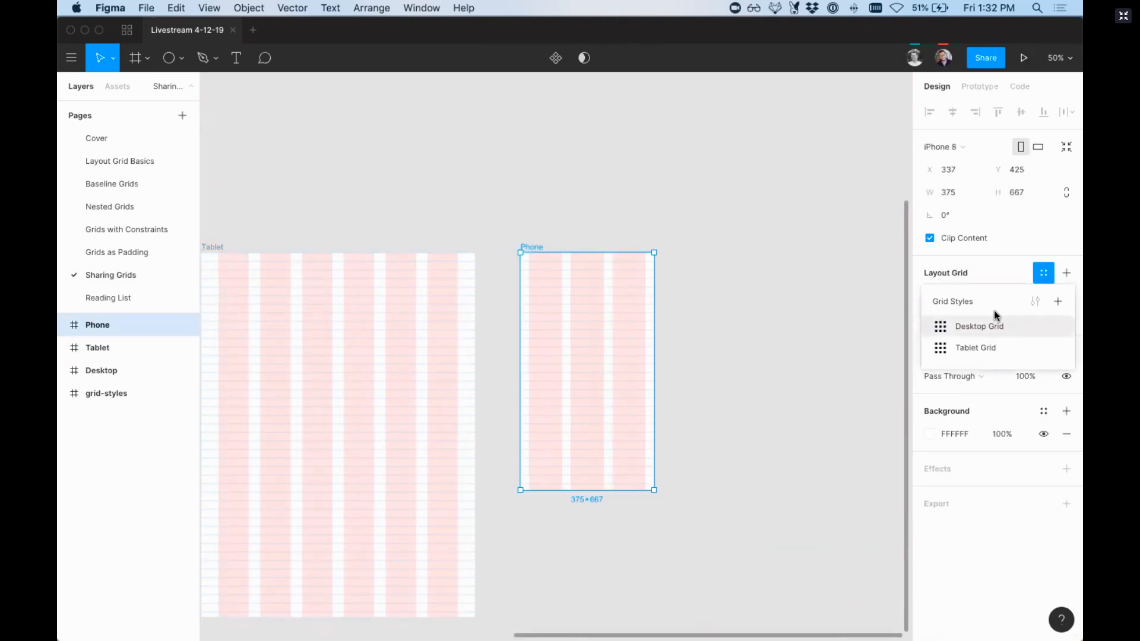
{"action": "left_click", "coordinate": [1057, 304]}
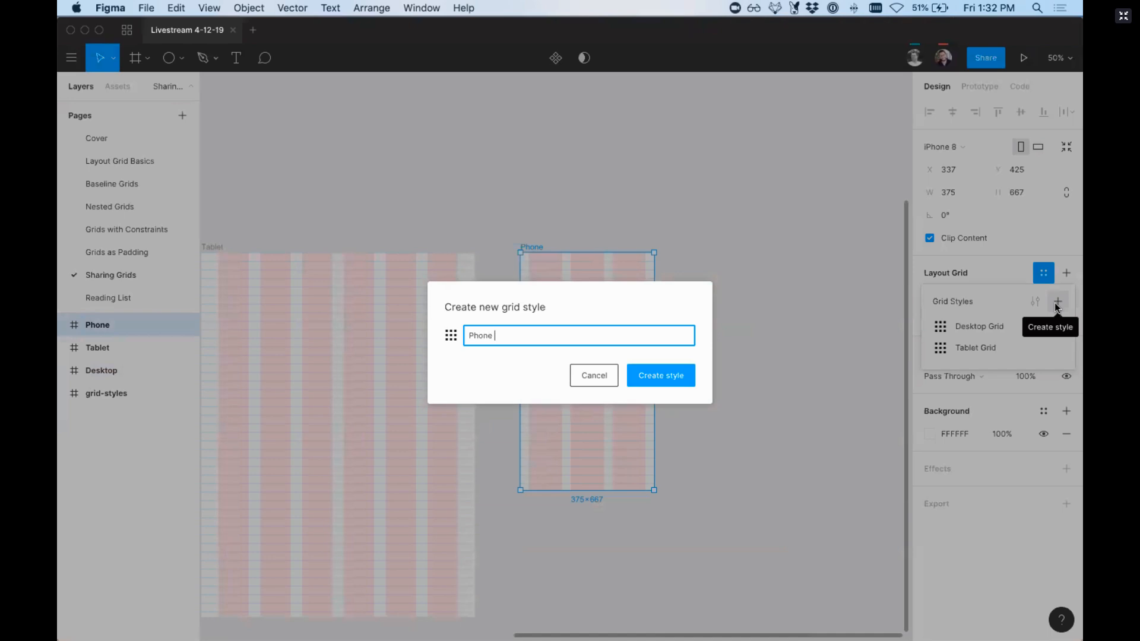
{"action": "type", "text": "Phone Grid"}
{"action": "key", "text": "Return"}
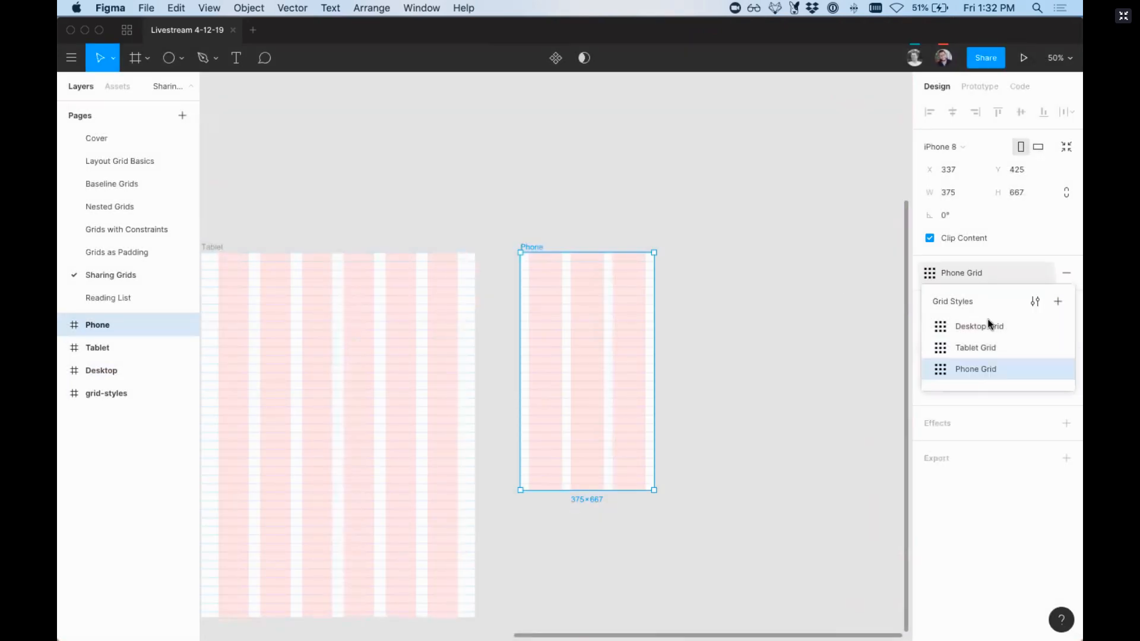
{"action": "left_click", "coordinate": [814, 351]}
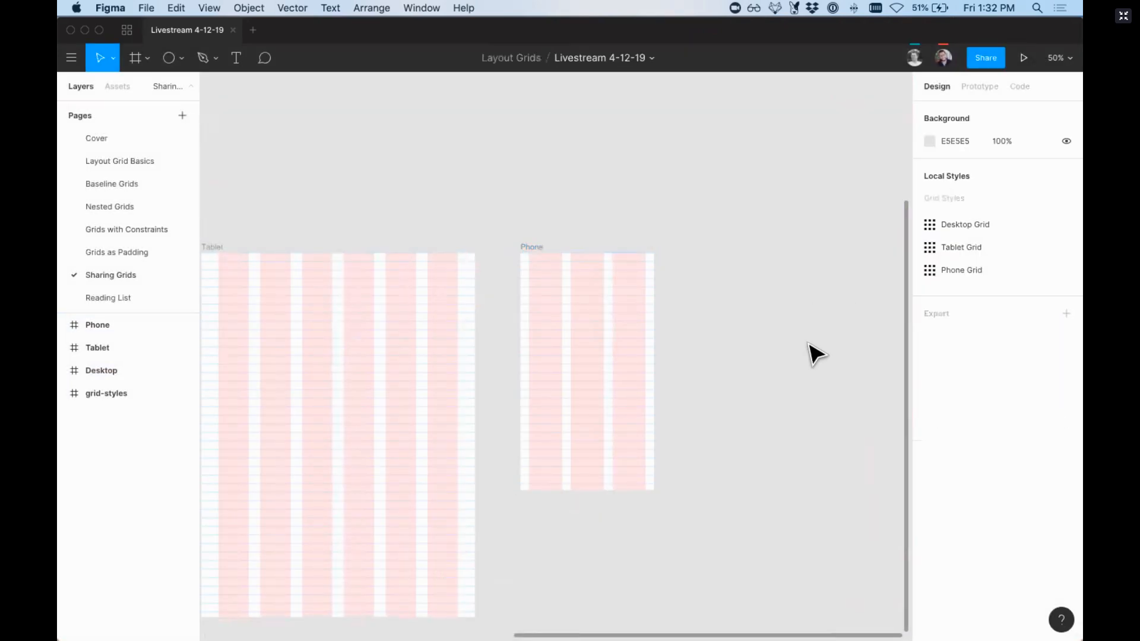
Step: Draw a frame of about 1236 × 1572 beside the Phone frame, apply the Desktop Grid style and move it slightly away
{"action": "key", "text": "minus"}
{"action": "left_click", "coordinate": [603, 315]}
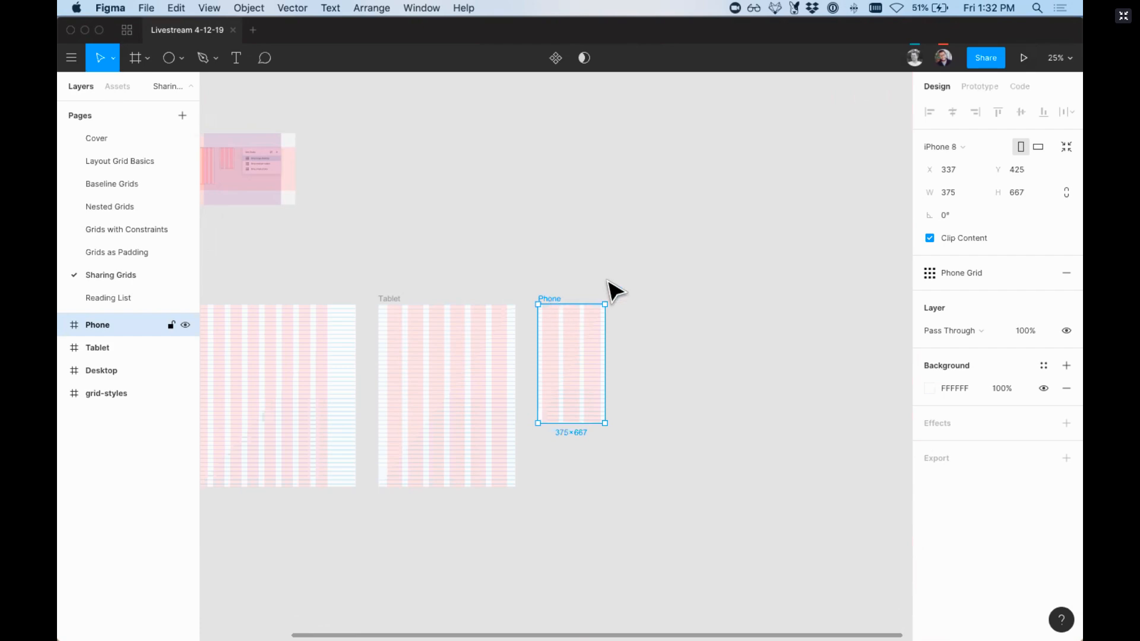
{"action": "scroll", "coordinate": [610, 288], "scroll_direction": "right", "scroll_amount": 2}
{"action": "key", "text": "f"}
{"action": "left_click_drag", "start_coordinate": [571, 169], "coordinate": [792, 448]}
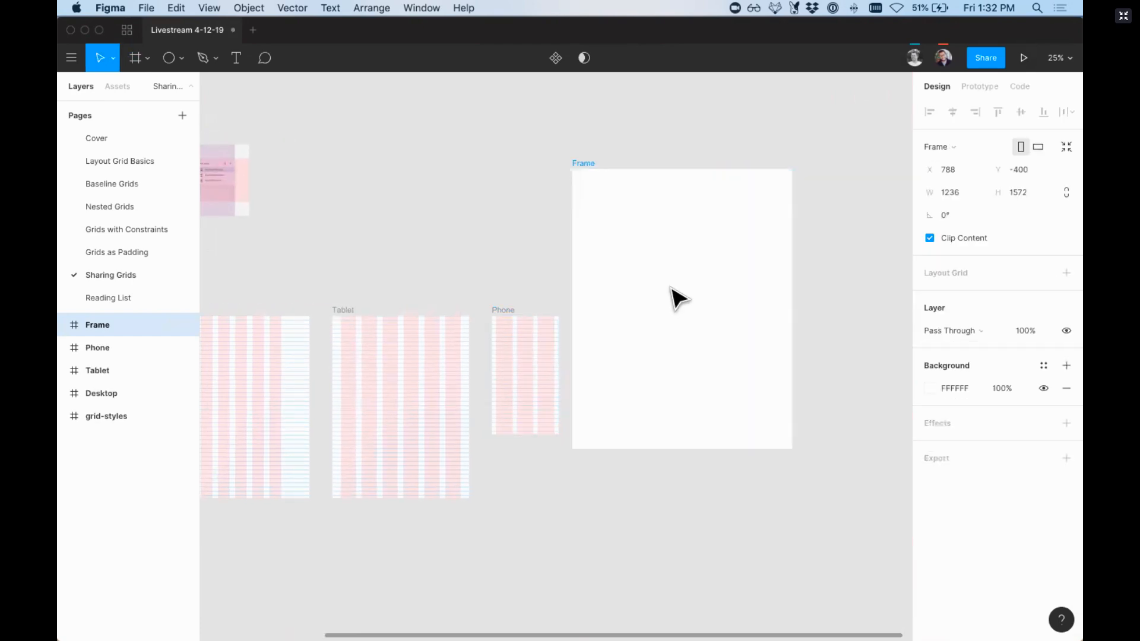
{"action": "left_click", "coordinate": [1043, 274]}
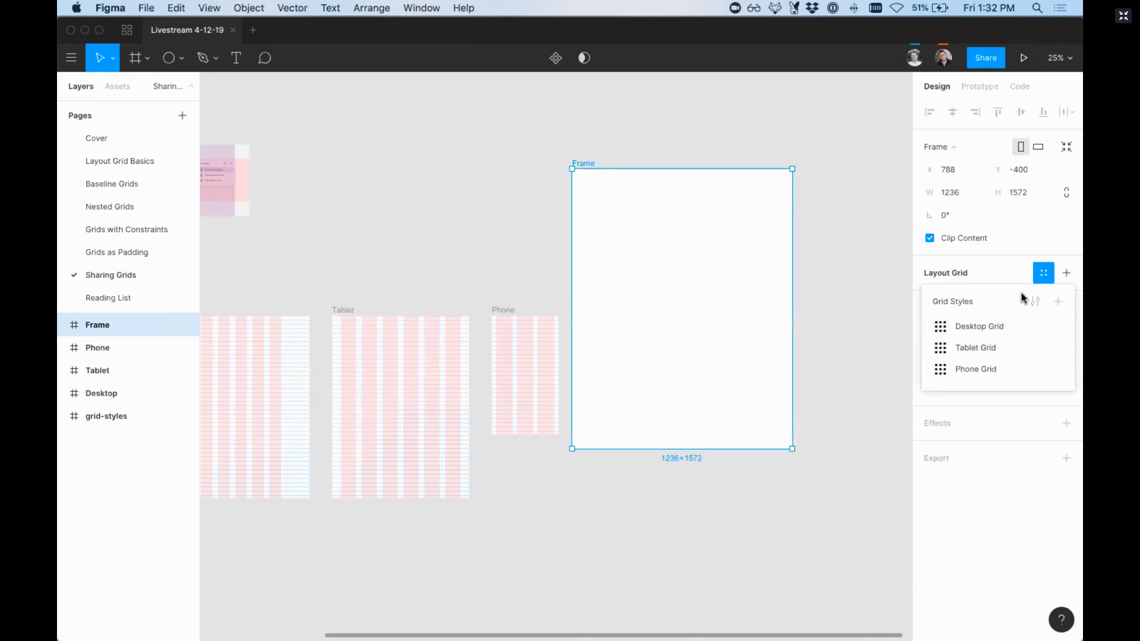
{"action": "left_click", "coordinate": [973, 326]}
{"action": "scroll", "coordinate": [793, 184], "scroll_direction": "right", "scroll_amount": 3}
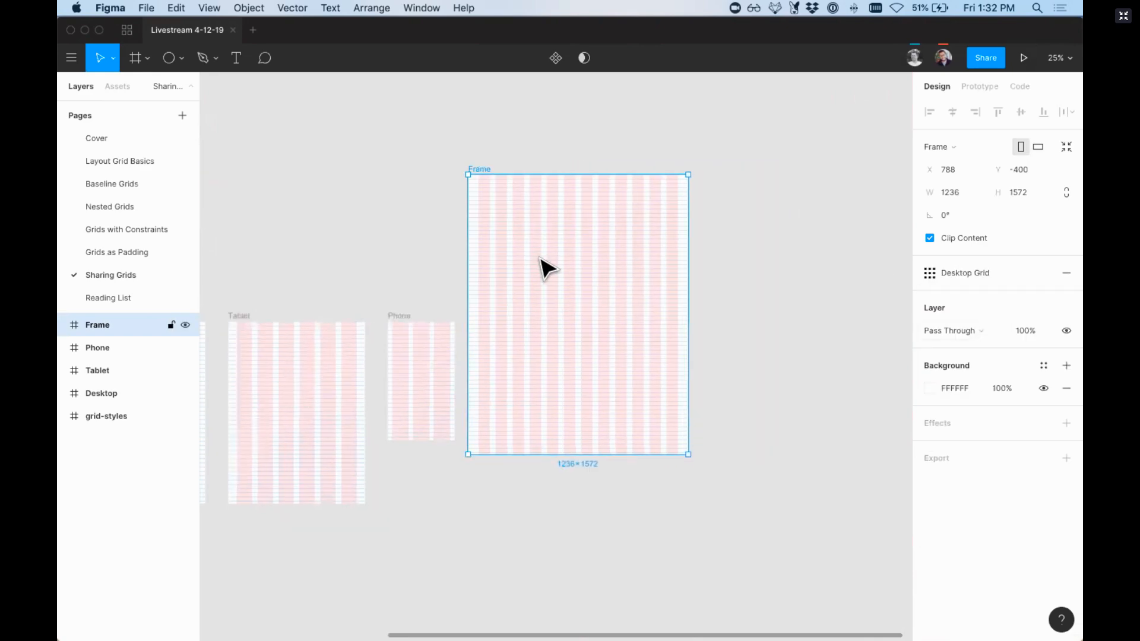
{"action": "left_click_drag", "start_coordinate": [567, 299], "coordinate": [602, 336]}
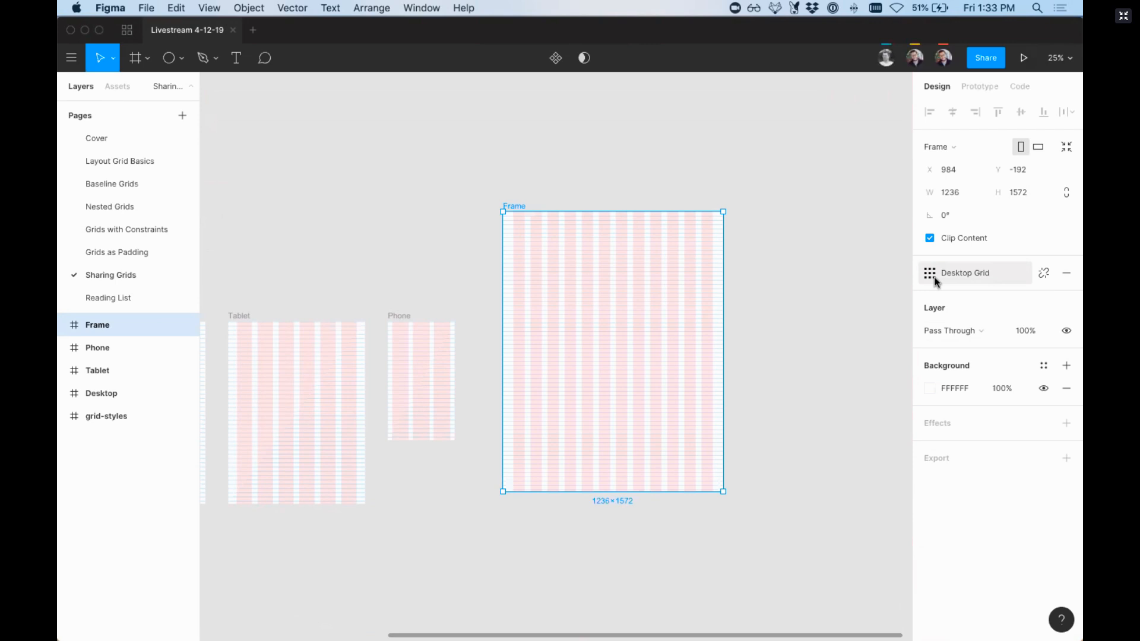
Step: Open the team libraries, view the Publish Library dialog for the current file and cancel publishing
{"action": "left_click", "coordinate": [611, 140]}
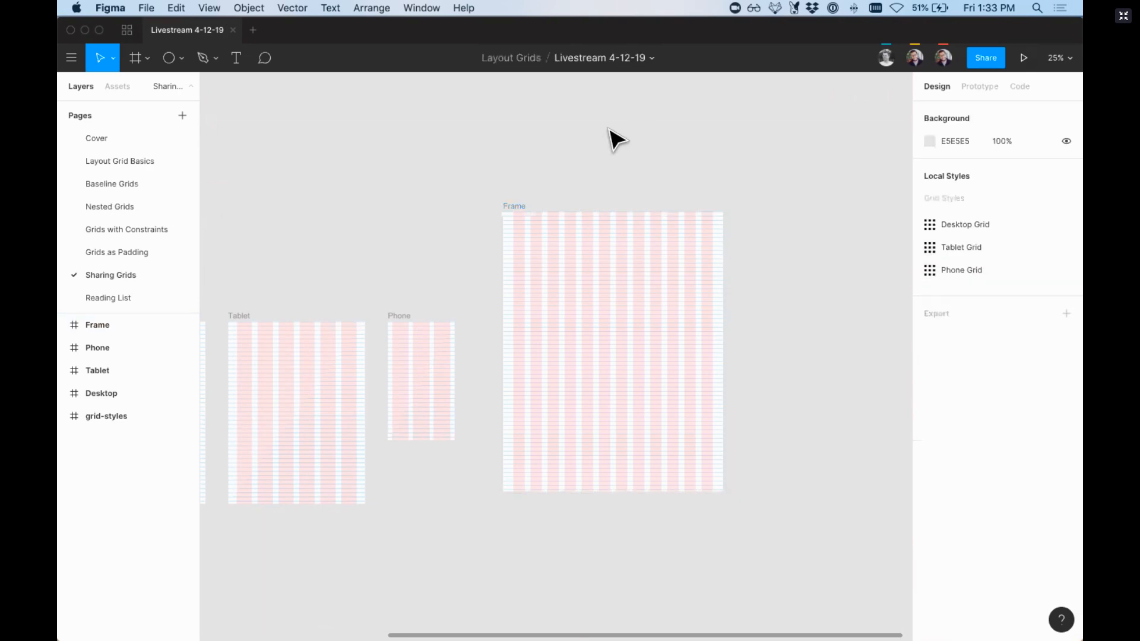
{"action": "left_click", "coordinate": [117, 86]}
{"action": "left_click", "coordinate": [182, 114]}
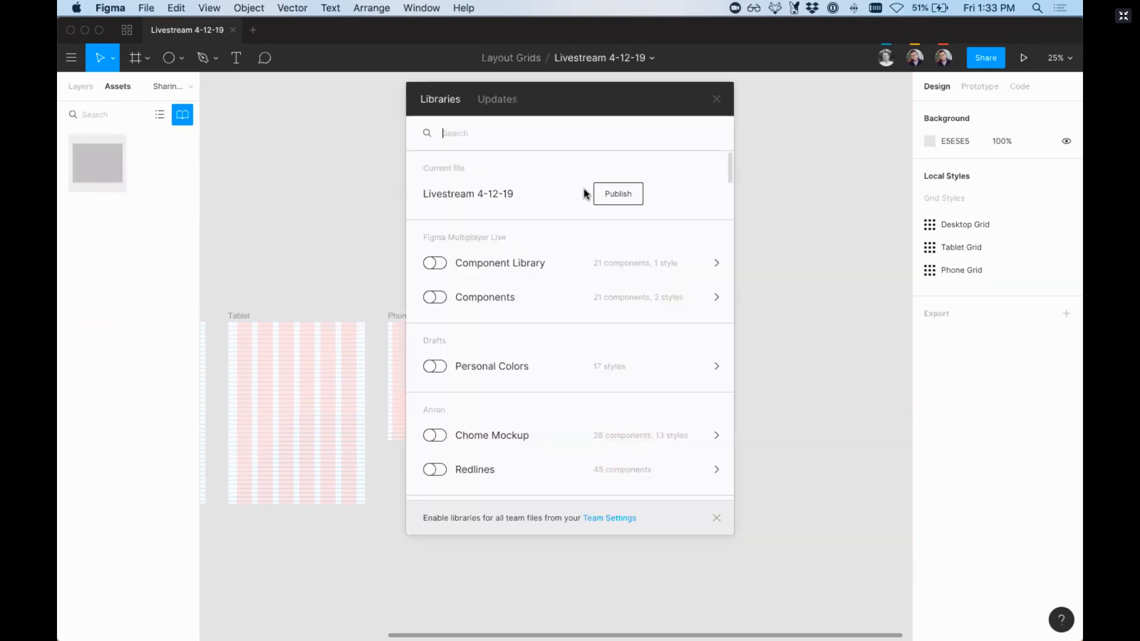
{"action": "left_click", "coordinate": [620, 194]}
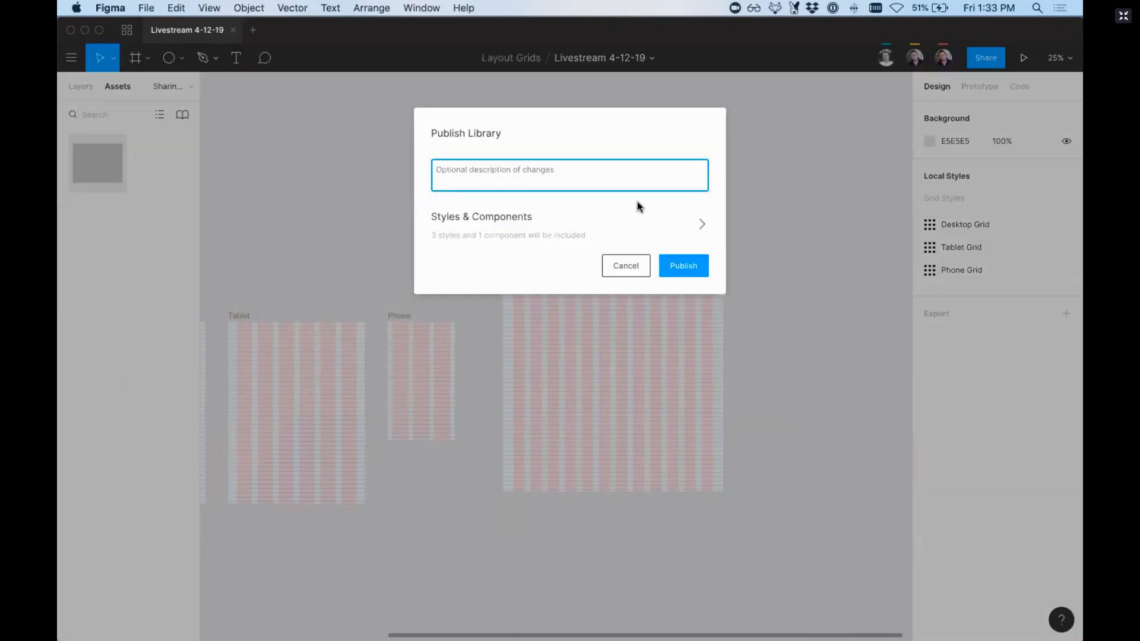
{"action": "left_click", "coordinate": [637, 266]}
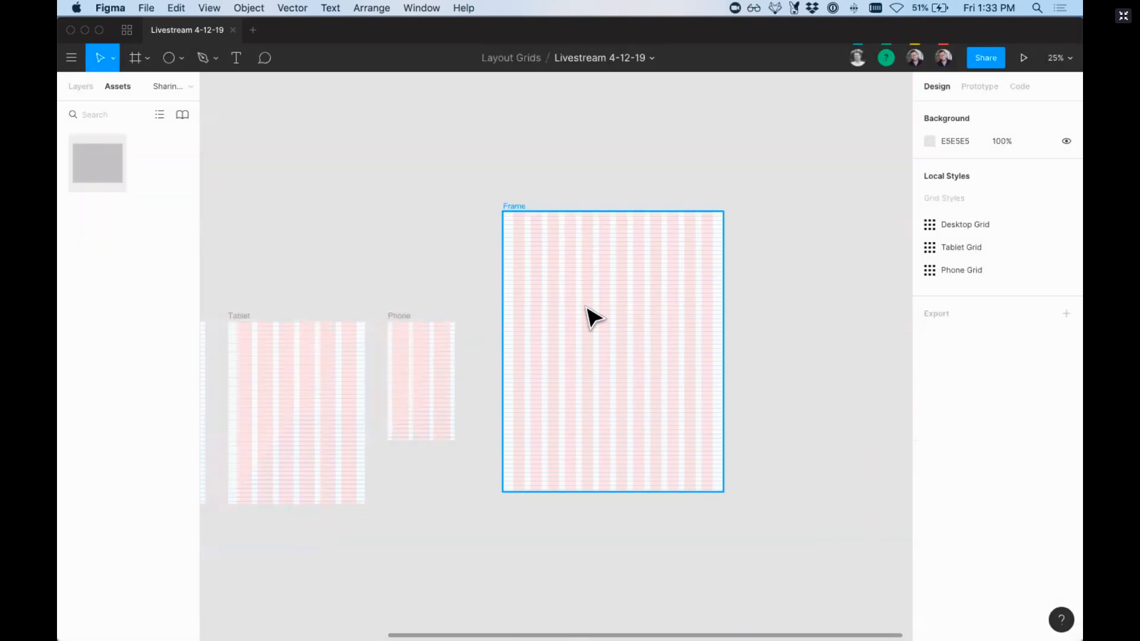
Step: Delete the test frame that uses the Desktop Grid style beside the Phone frame
{"action": "scroll", "coordinate": [586, 307], "scroll_direction": "down", "scroll_amount": 2}
{"action": "scroll", "coordinate": [586, 307], "scroll_direction": "up", "scroll_amount": 2}
{"action": "scroll", "coordinate": [586, 307], "scroll_direction": "left", "scroll_amount": 2}
{"action": "scroll", "coordinate": [649, 316], "scroll_direction": "left", "scroll_amount": 1}
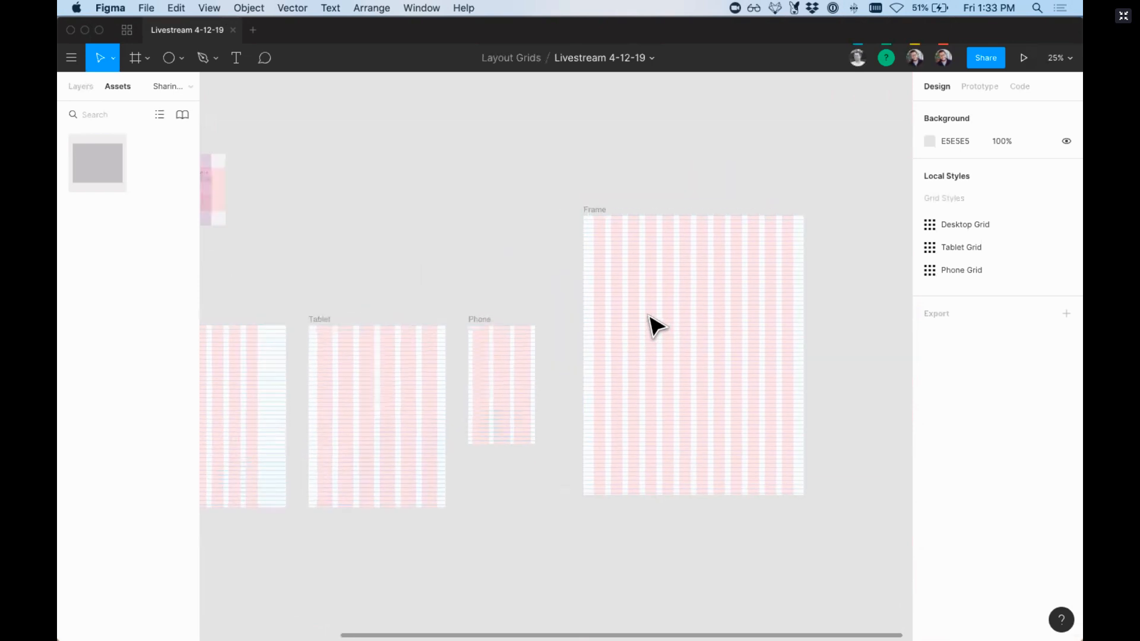
{"action": "scroll", "coordinate": [654, 326], "scroll_direction": "left", "scroll_amount": 1}
{"action": "scroll", "coordinate": [653, 326], "scroll_direction": "down", "scroll_amount": 1}
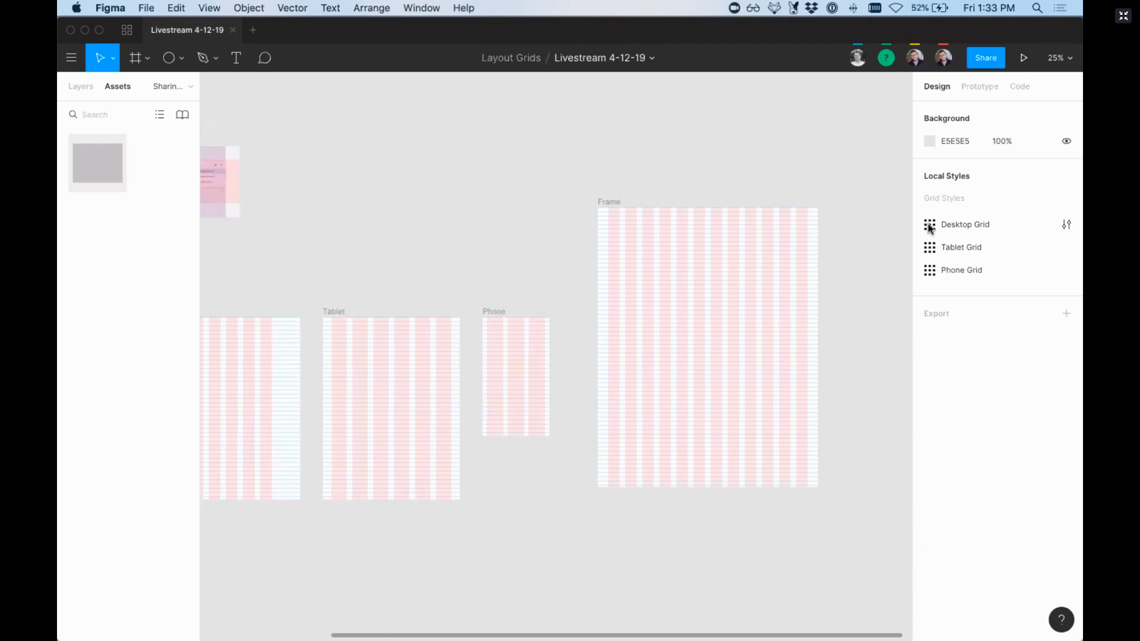
{"action": "scroll", "coordinate": [764, 301], "scroll_direction": "left", "scroll_amount": 5}
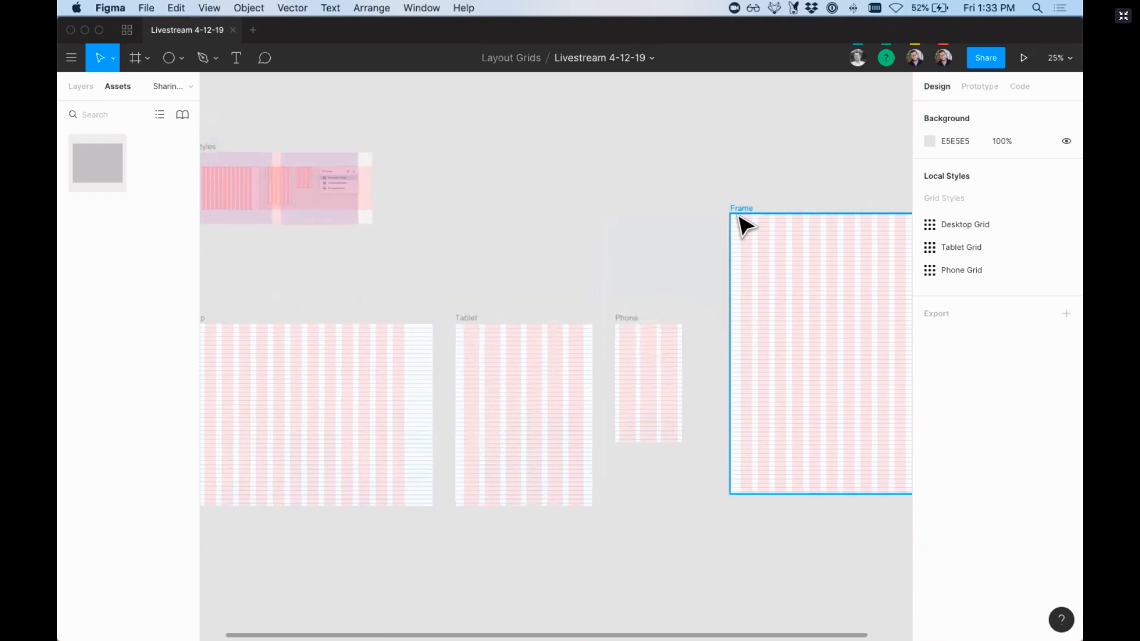
{"action": "left_click", "coordinate": [743, 224]}
{"action": "key", "text": "Delete"}
{"action": "scroll", "coordinate": [747, 225], "scroll_direction": "left", "scroll_amount": 4}
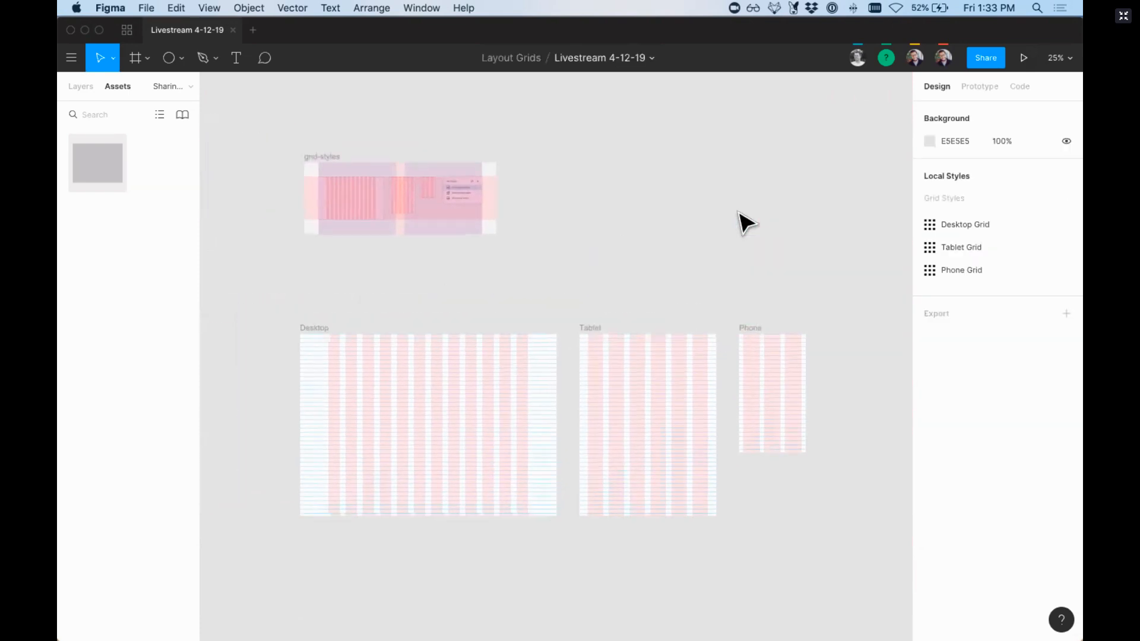
{"action": "scroll", "coordinate": [746, 224], "scroll_direction": "left", "scroll_amount": 1}
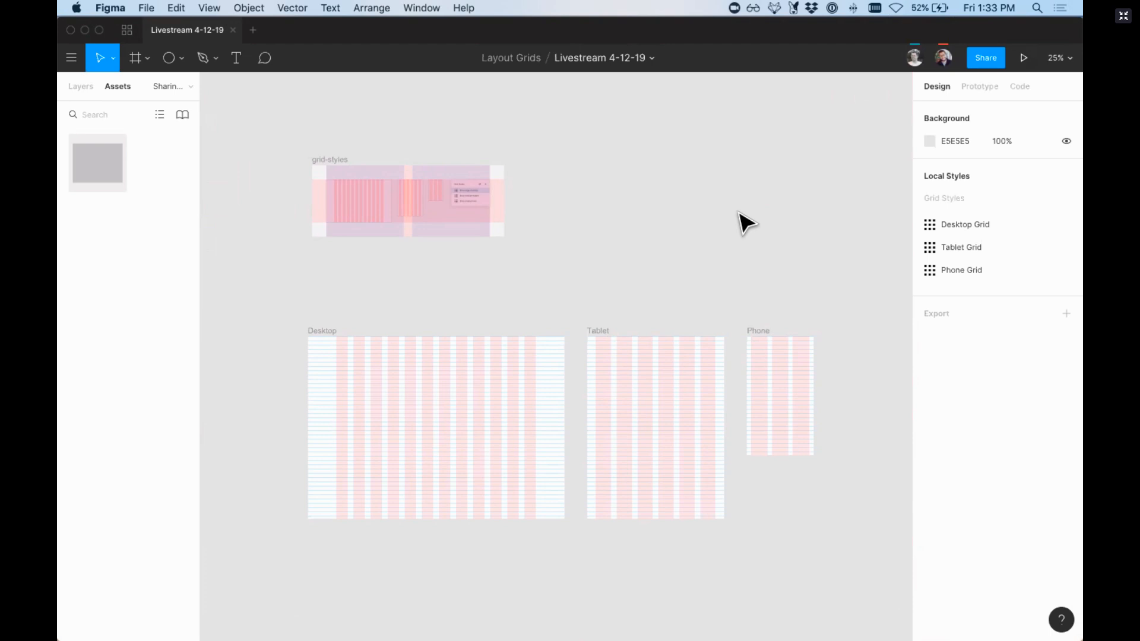
{"action": "key", "text": "super+minus"}
{"action": "scroll", "coordinate": [741, 212], "scroll_direction": "left", "scroll_amount": 4}
{"action": "key", "text": "super+plus"}
{"action": "key", "text": "super+plus"}
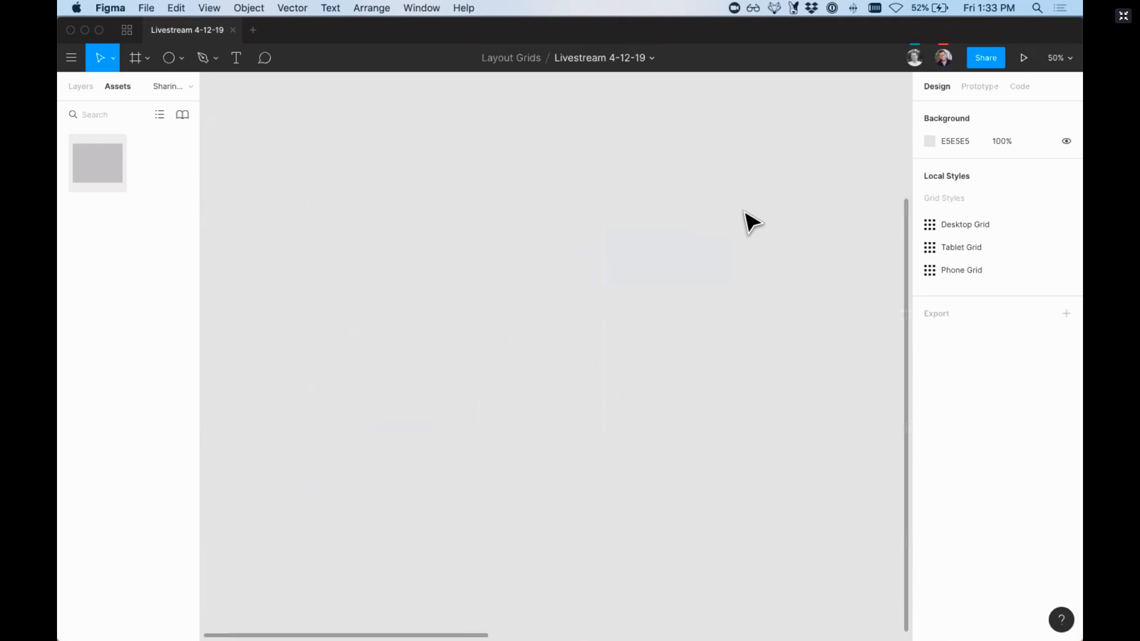
Step: Open the Grids as Padding page and select the outer frame with the padding grids below the spacing frame
{"action": "scroll", "coordinate": [745, 215], "scroll_direction": "right", "scroll_amount": 10}
{"action": "left_click", "coordinate": [85, 86]}
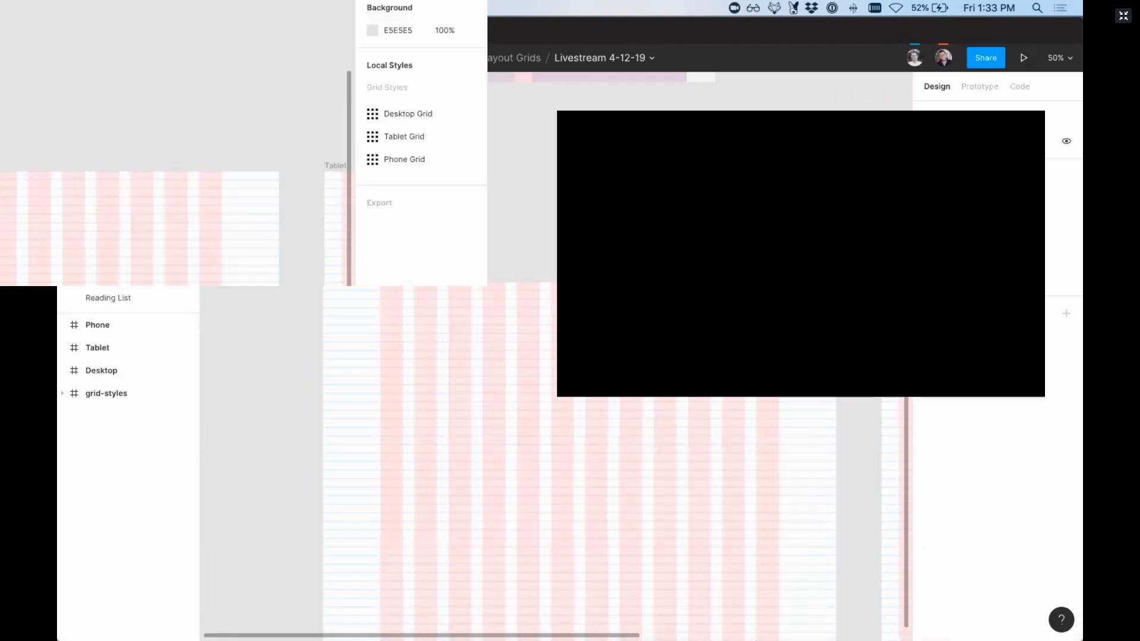
{"action": "left_click", "coordinate": [113, 251]}
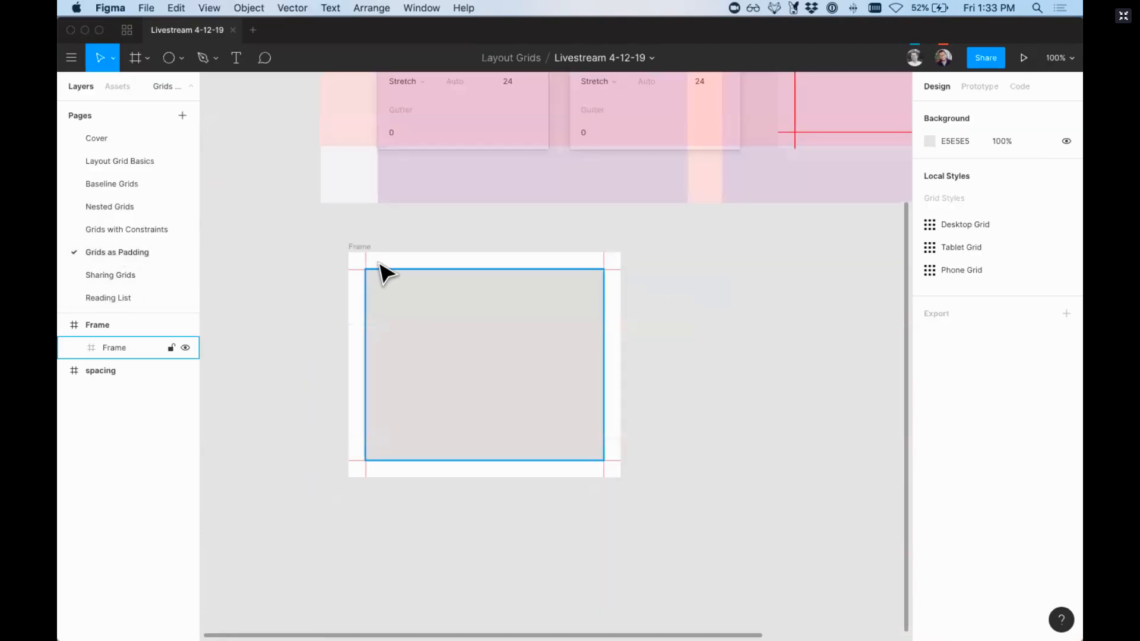
{"action": "left_click", "coordinate": [378, 261]}
{"action": "scroll", "coordinate": [399, 232], "scroll_direction": "up", "scroll_amount": 2}
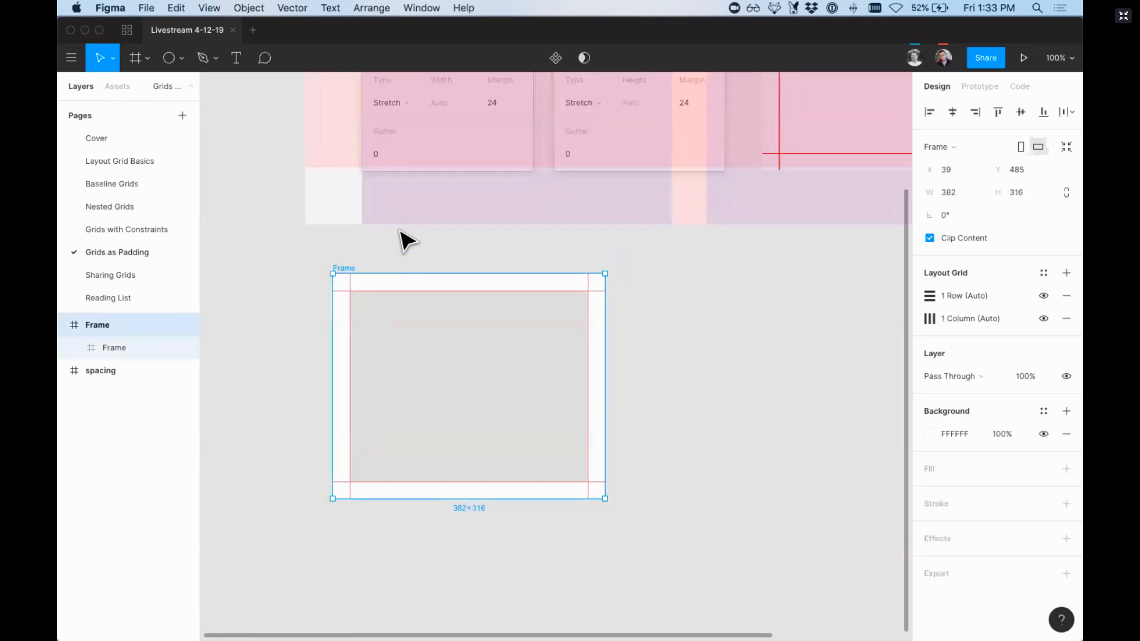
{"action": "scroll", "coordinate": [404, 241], "scroll_direction": "up", "scroll_amount": 2}
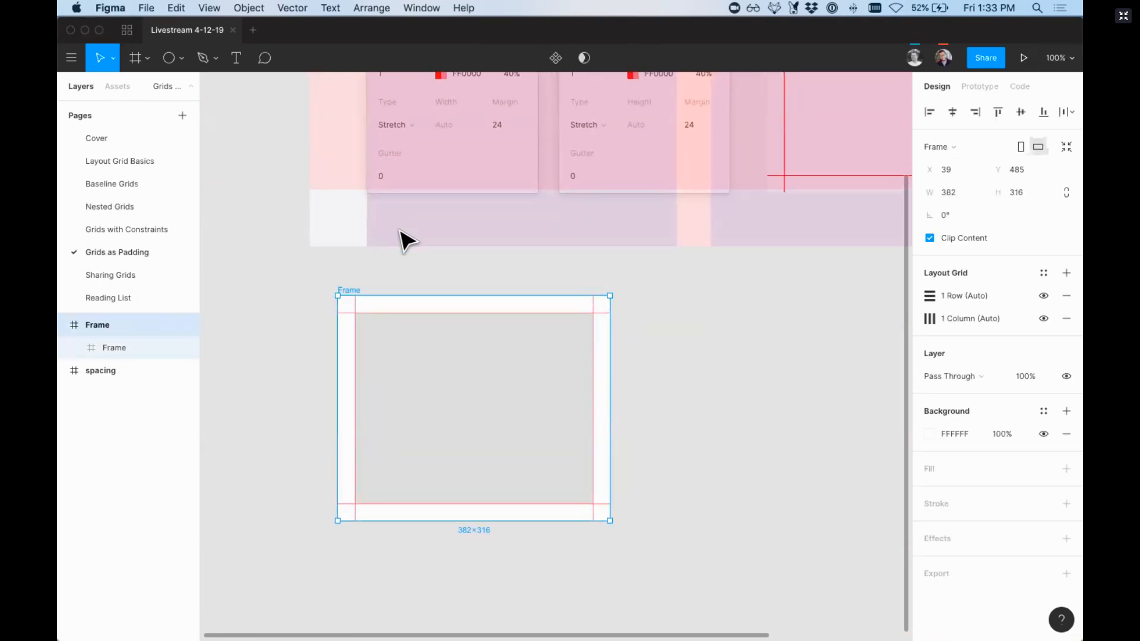
{"action": "key", "text": "minus"}
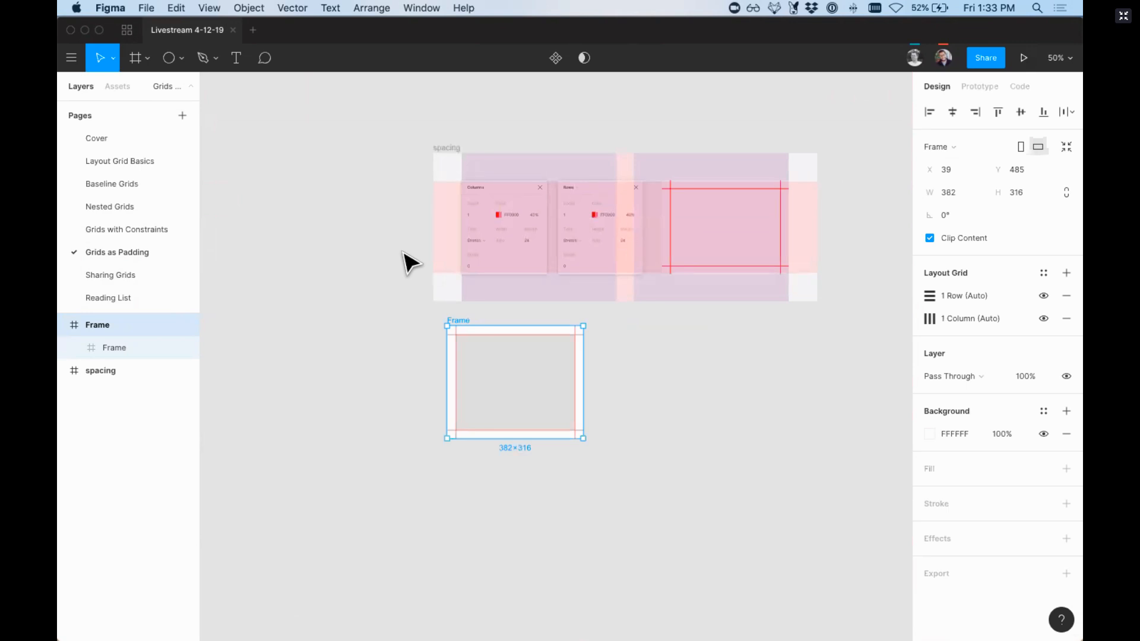
Step: Save the selected frame's row and column grids as a new grid style named "Spacign 24px" and clear the selection
{"action": "left_click", "coordinate": [1044, 272]}
{"action": "left_click", "coordinate": [1059, 301]}
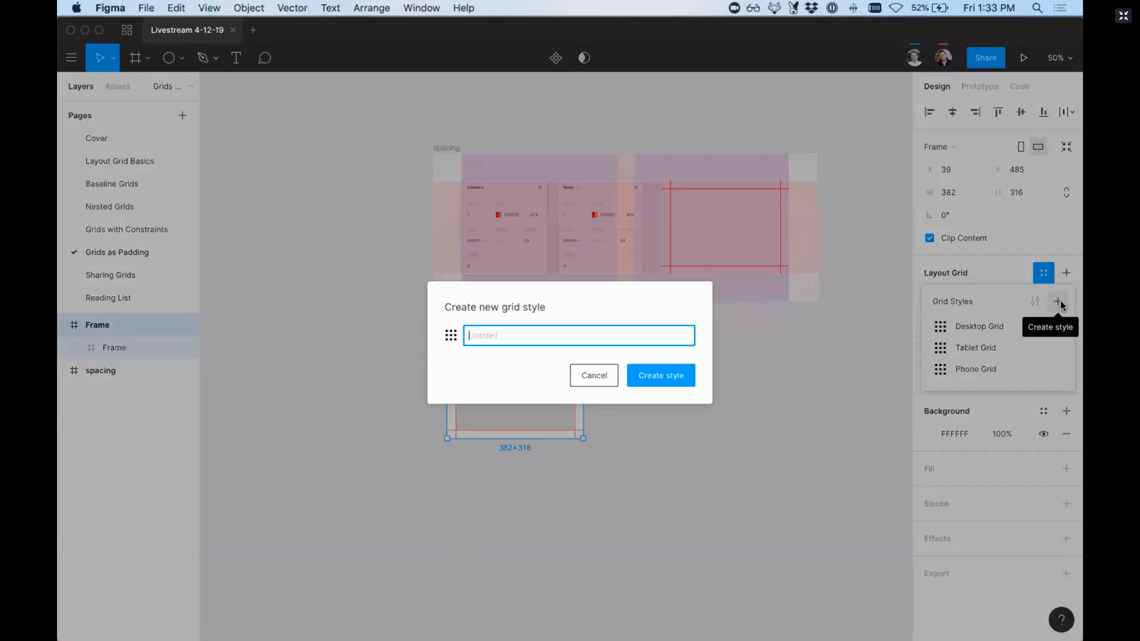
{"action": "type", "text": "Spacign 24px"}
{"action": "key", "text": "Return"}
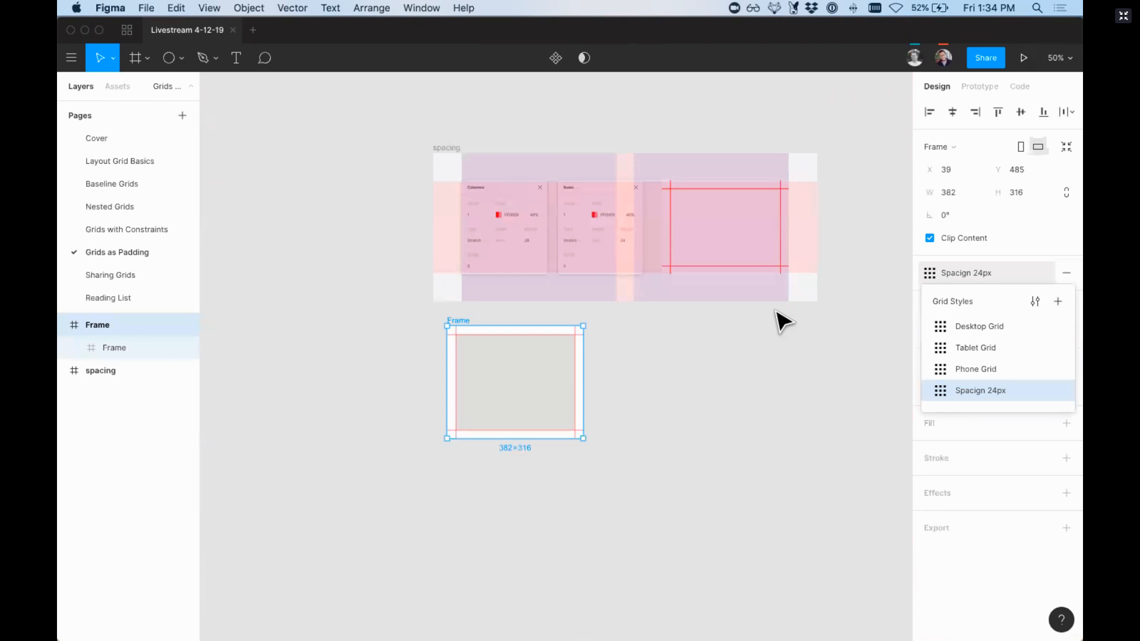
{"action": "left_click", "coordinate": [682, 343]}
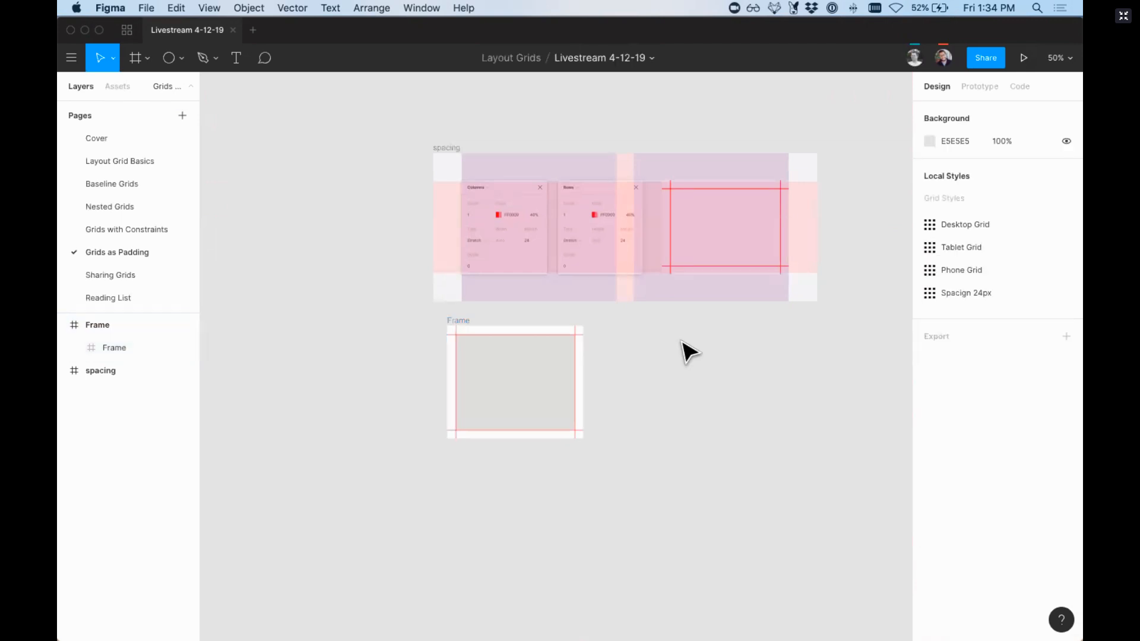
Step: Draw a frame of about 489 × 402 beside the padded frame and apply the Spacign 24px grid style to it
{"action": "key", "text": "f"}
{"action": "left_click_drag", "start_coordinate": [625, 332], "coordinate": [799, 475]}
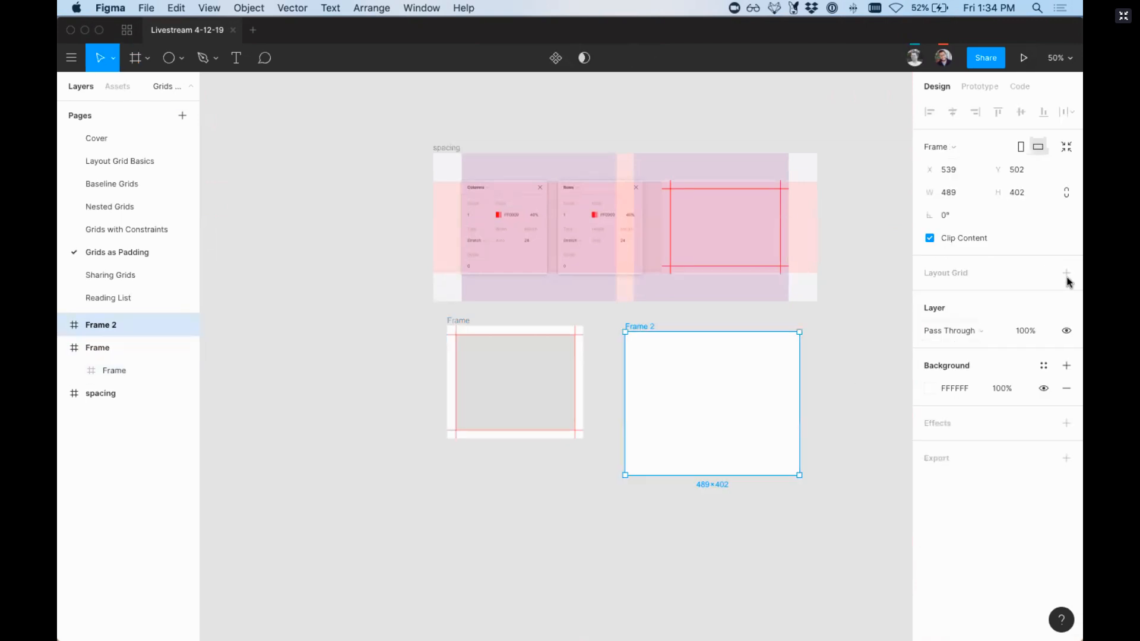
{"action": "left_click", "coordinate": [1043, 273]}
{"action": "left_click", "coordinate": [972, 390]}
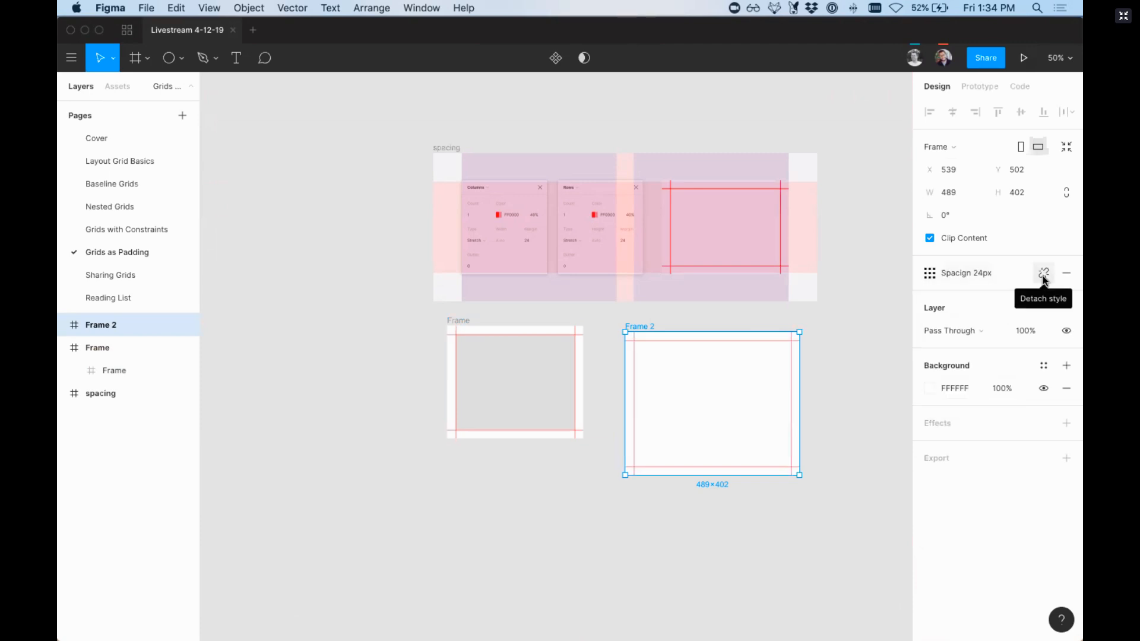
Step: Detach the grid style from the new frame and set both its row and column grid margins to 48
{"action": "left_click", "coordinate": [1043, 274]}
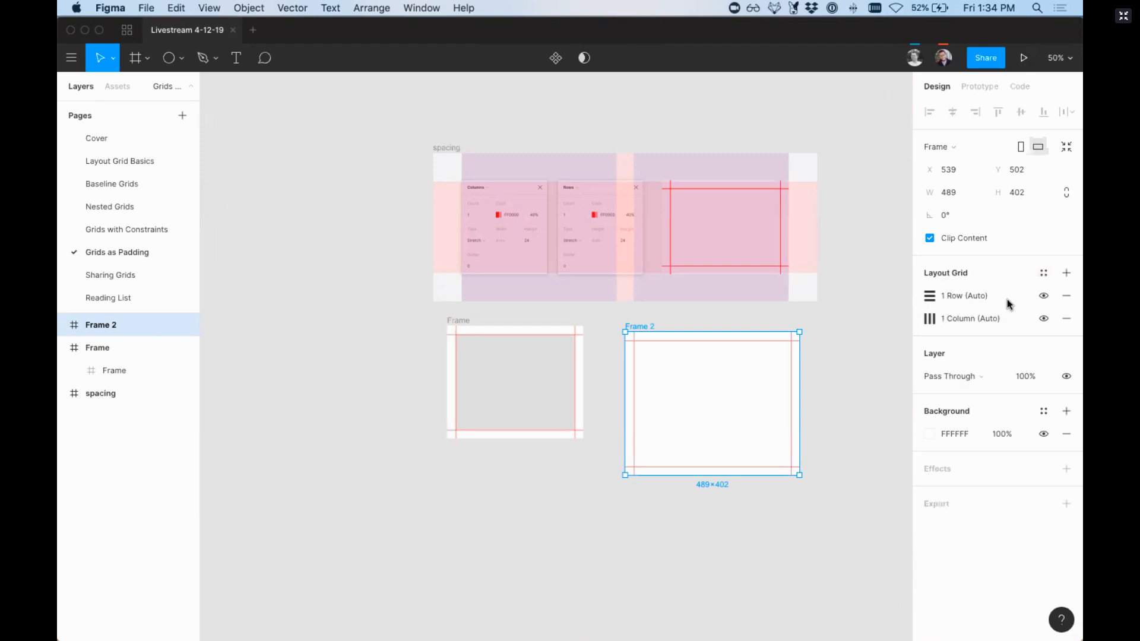
{"action": "left_click", "coordinate": [930, 297]}
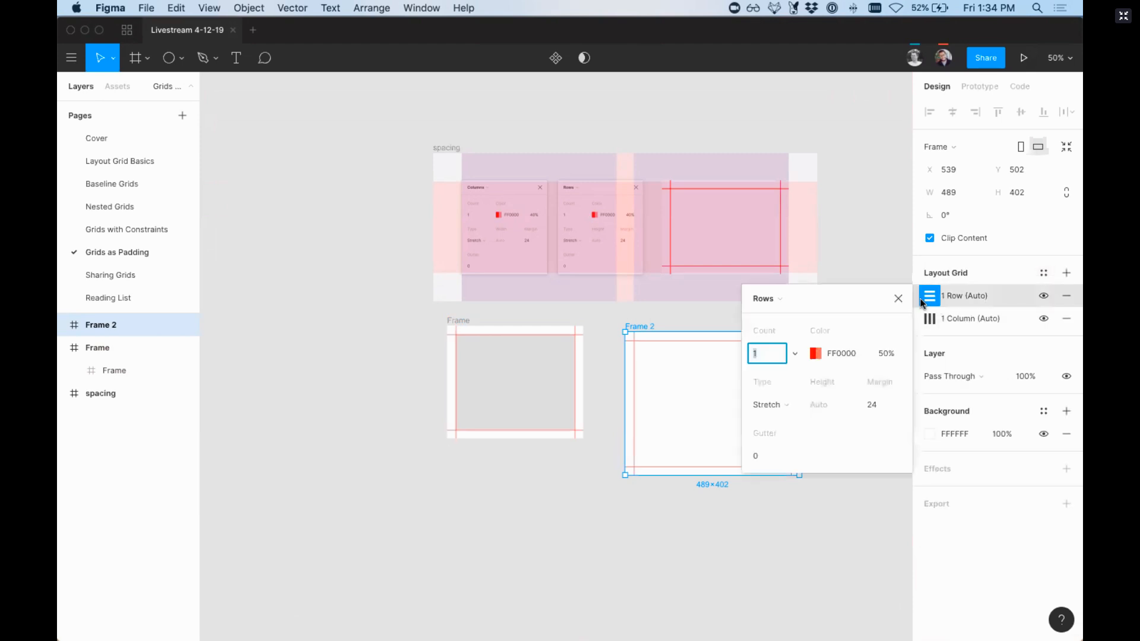
{"action": "left_click", "coordinate": [886, 405]}
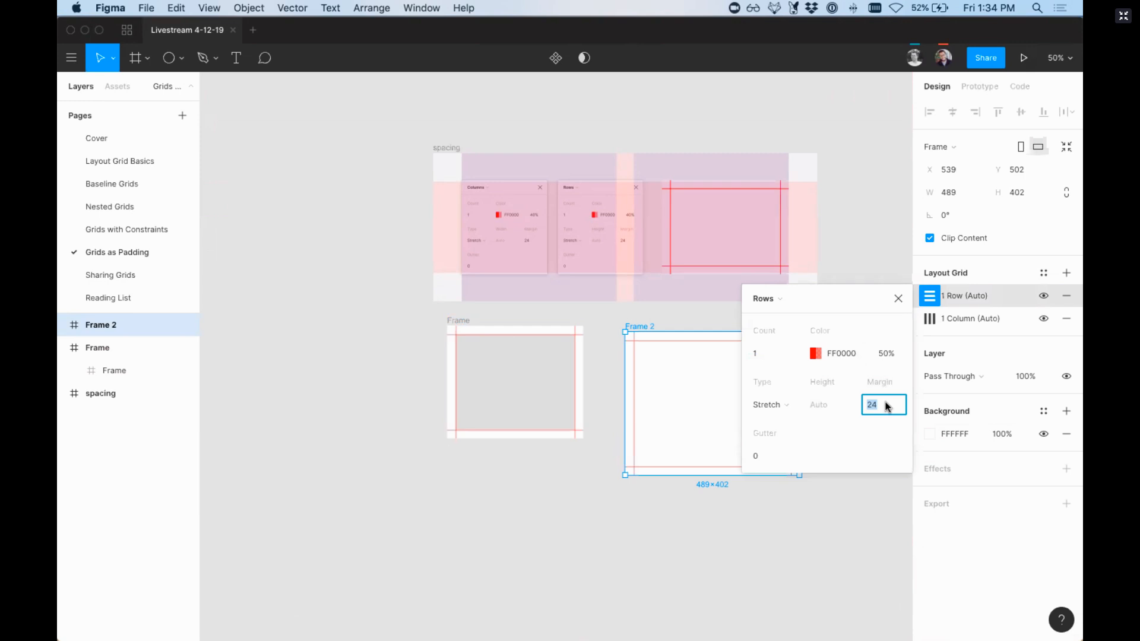
{"action": "type", "text": "48"}
{"action": "key", "text": "Return"}
{"action": "left_click", "coordinate": [930, 319]}
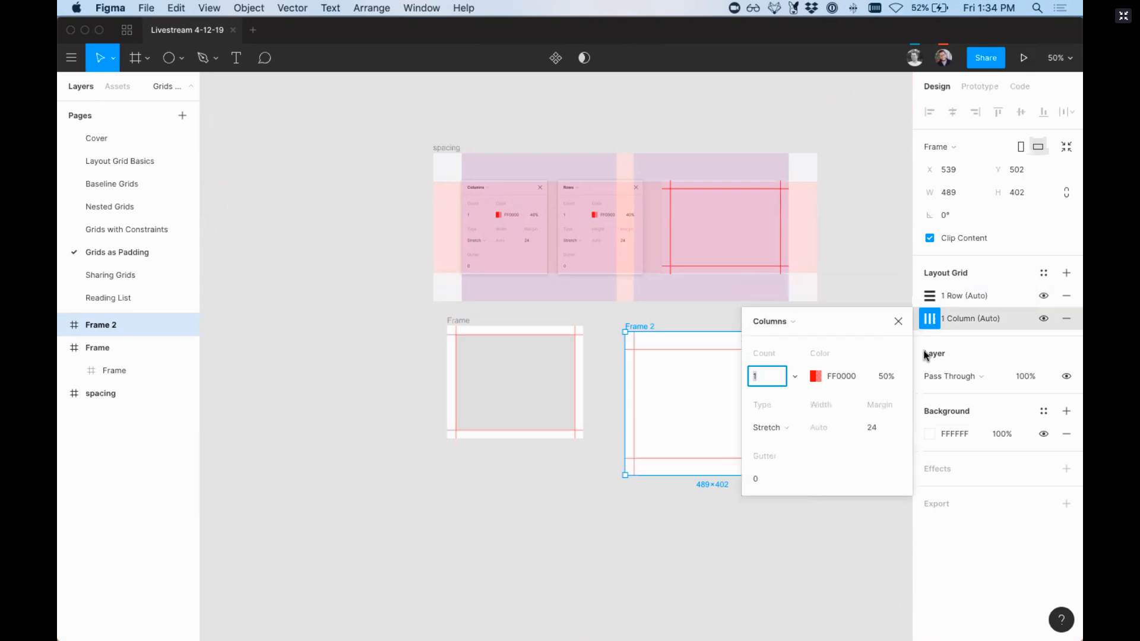
{"action": "left_click", "coordinate": [880, 432]}
{"action": "type", "text": "48"}
{"action": "key", "text": "Return"}
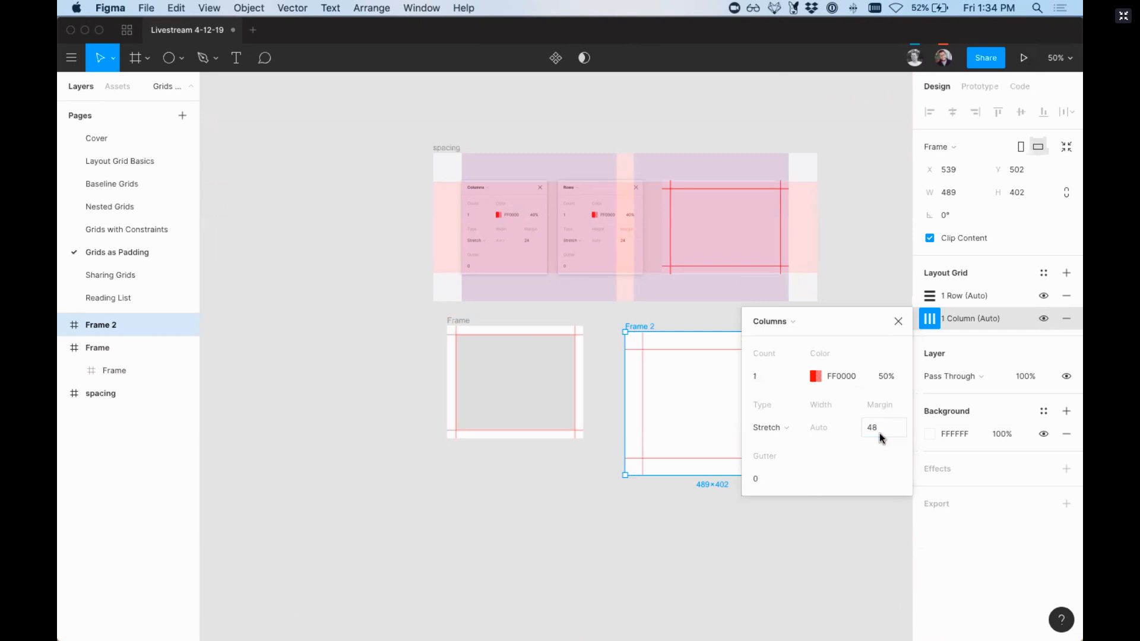
{"action": "left_click", "coordinate": [899, 321]}
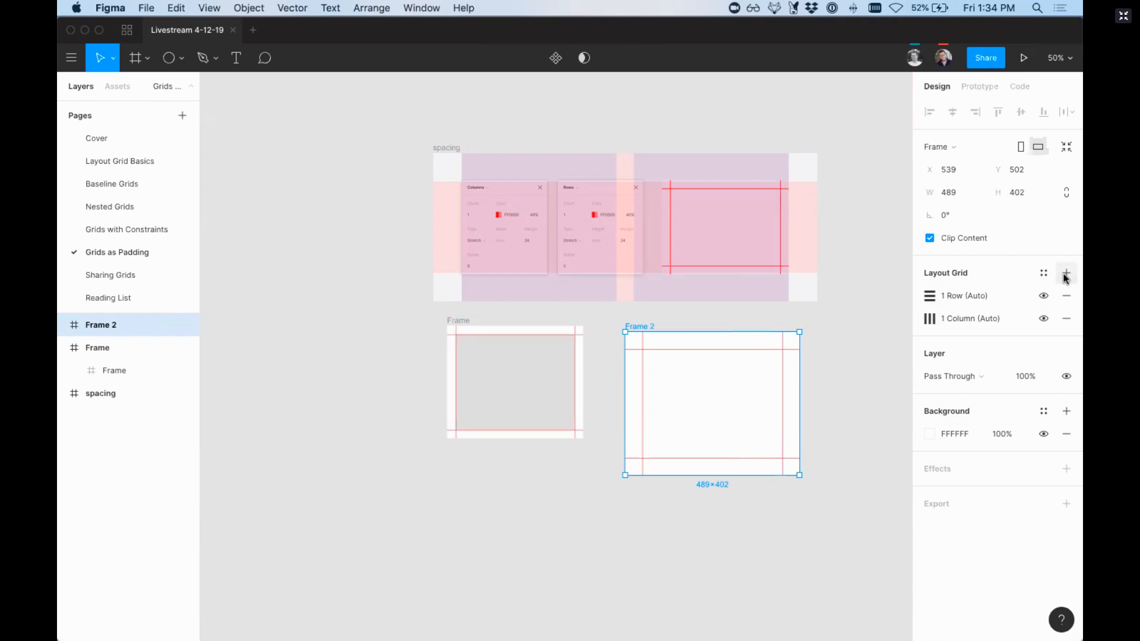
Step: Save Frame 2's layout grids as a new grid style named "Spacing 48px" and clear the selection
{"action": "left_click", "coordinate": [1044, 272]}
{"action": "left_click", "coordinate": [1058, 301]}
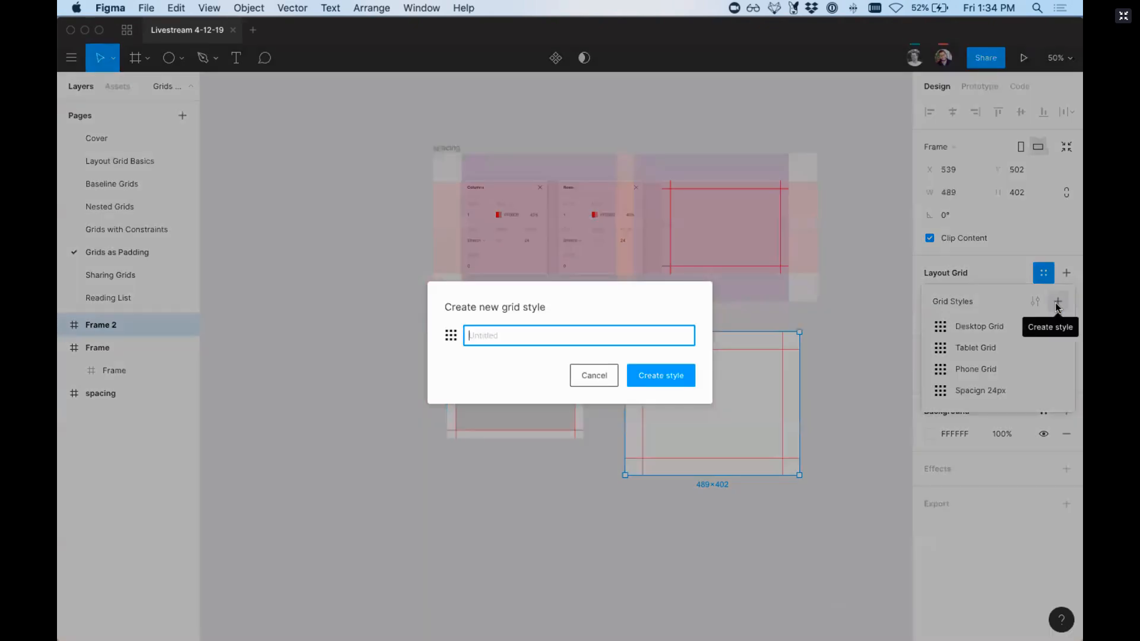
{"action": "type", "text": "Spacing 48px"}
{"action": "key", "text": "Return"}
{"action": "left_click", "coordinate": [847, 426]}
Step: Draw a frame of about 400 × 236 below the two padded frames and apply the Spacing 48px grid style
{"action": "key", "text": "f"}
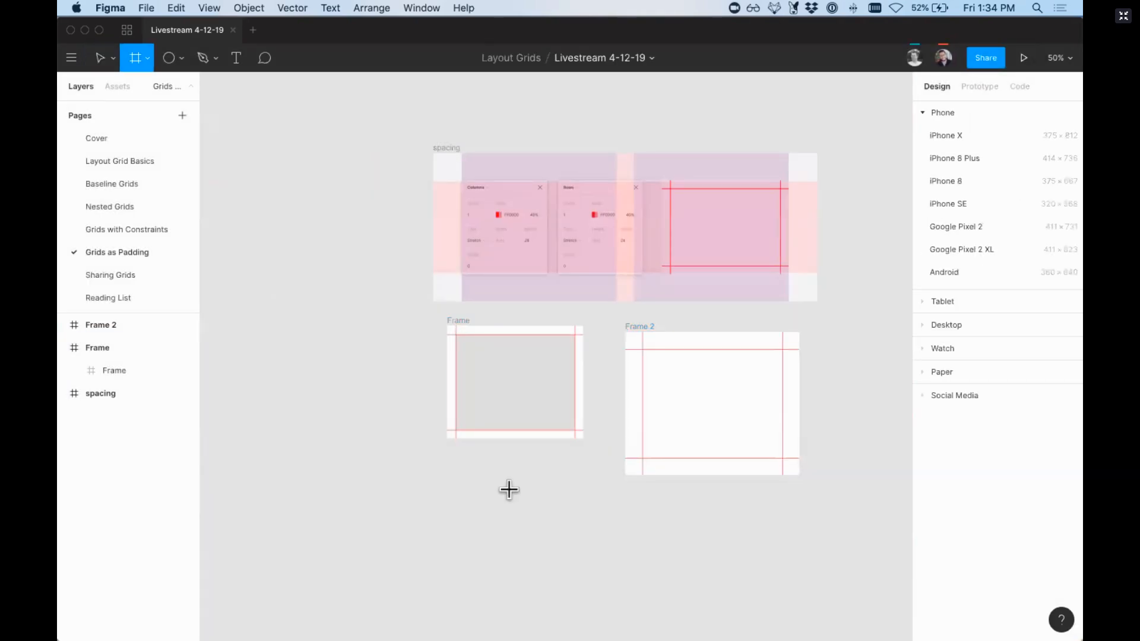
{"action": "left_click_drag", "start_coordinate": [505, 488], "coordinate": [648, 573]}
{"action": "left_click", "coordinate": [1043, 273]}
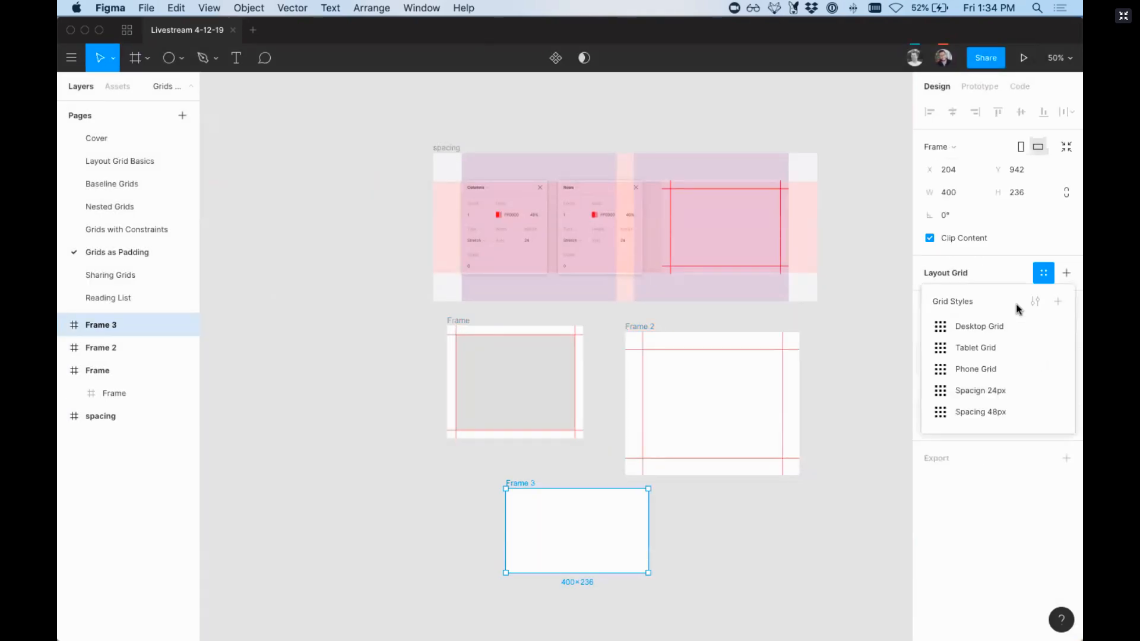
{"action": "left_click", "coordinate": [975, 413]}
Step: On the Nested Grids page, apply the Spacign 24px grid style to the master Rectangle component and clear the selection
{"action": "scroll", "coordinate": [589, 367], "scroll_direction": "up", "scroll_amount": 5}
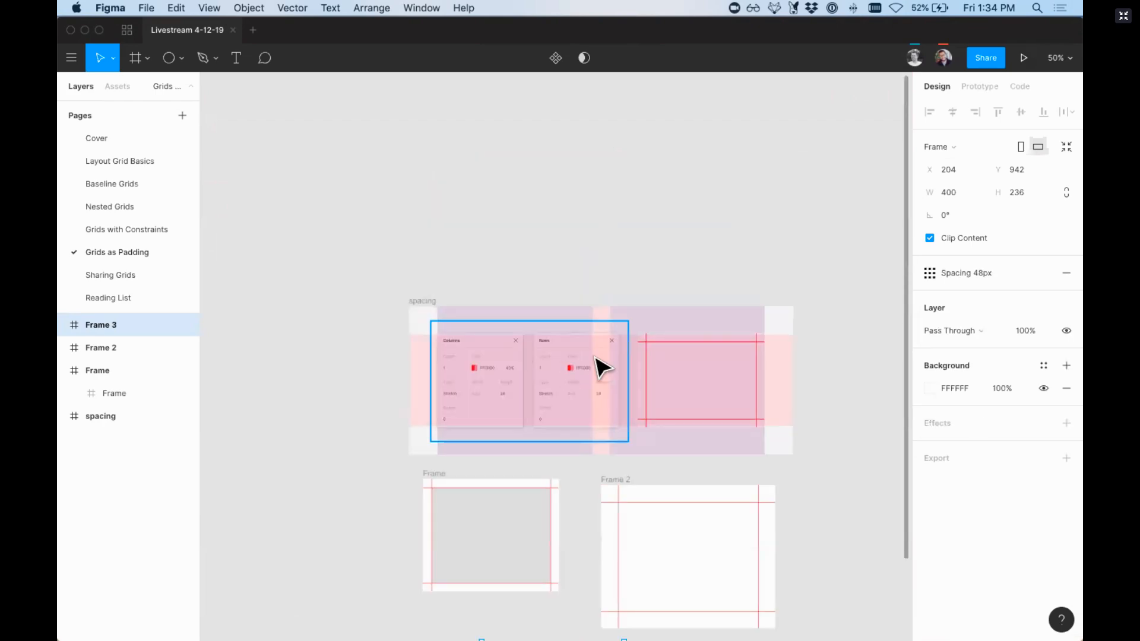
{"action": "scroll", "coordinate": [455, 250], "scroll_direction": "left", "scroll_amount": 2}
{"action": "scroll", "coordinate": [454, 250], "scroll_direction": "down", "scroll_amount": 1}
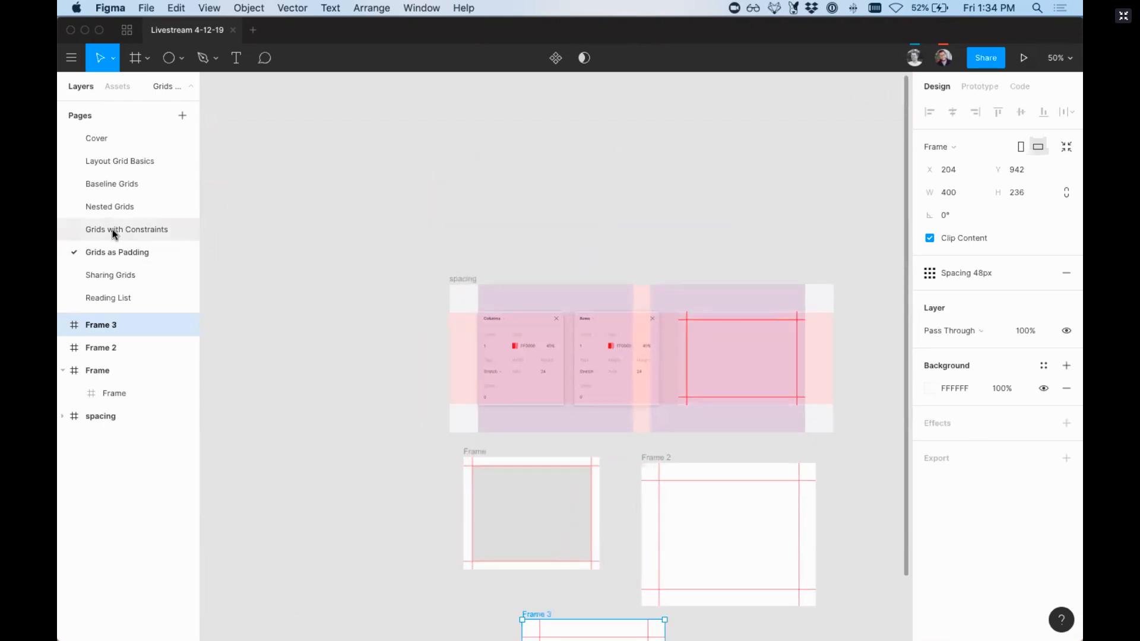
{"action": "left_click", "coordinate": [136, 230]}
{"action": "left_click", "coordinate": [111, 206]}
{"action": "left_click_drag", "start_coordinate": [392, 270], "coordinate": [529, 386]}
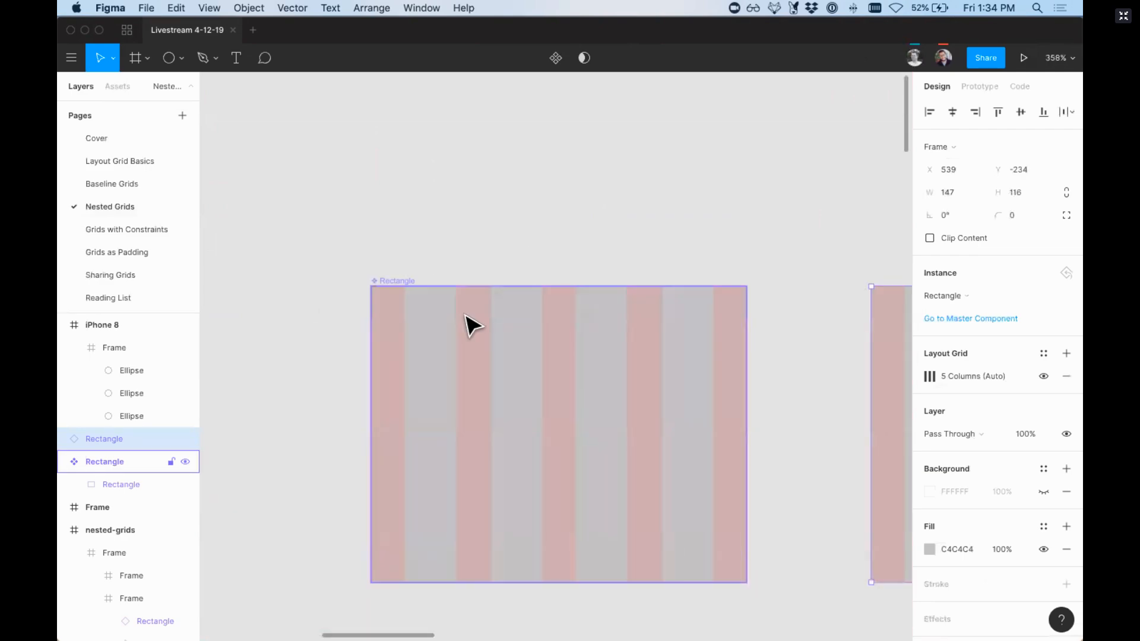
{"action": "left_click", "coordinate": [402, 282]}
{"action": "left_click", "coordinate": [1040, 332]}
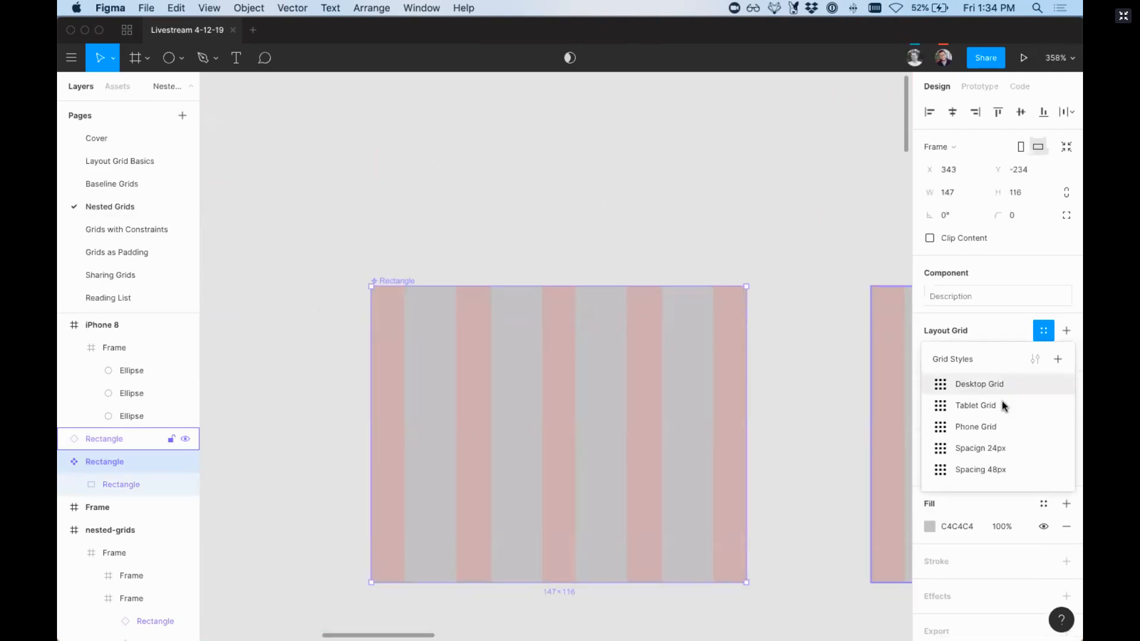
{"action": "left_click", "coordinate": [978, 448]}
{"action": "left_click", "coordinate": [616, 266]}
Step: Examine how the component's padding grid carries over to its instances in the nested-grids frame and the frame below it
{"action": "key", "text": "shift+0"}
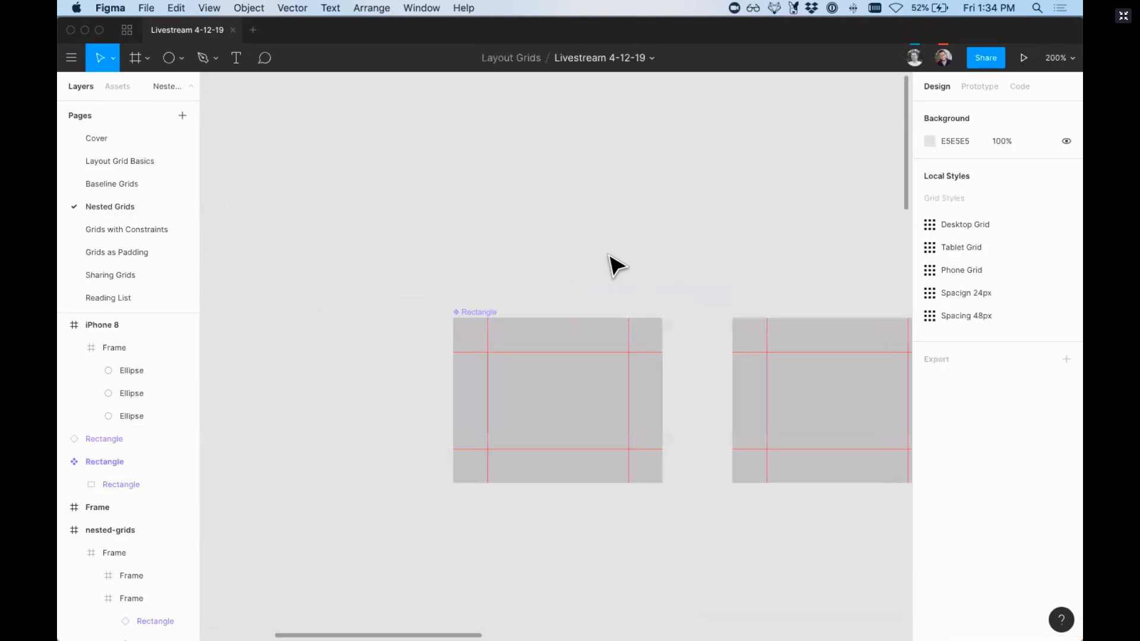
{"action": "scroll", "coordinate": [616, 266], "scroll_direction": "right", "scroll_amount": 2}
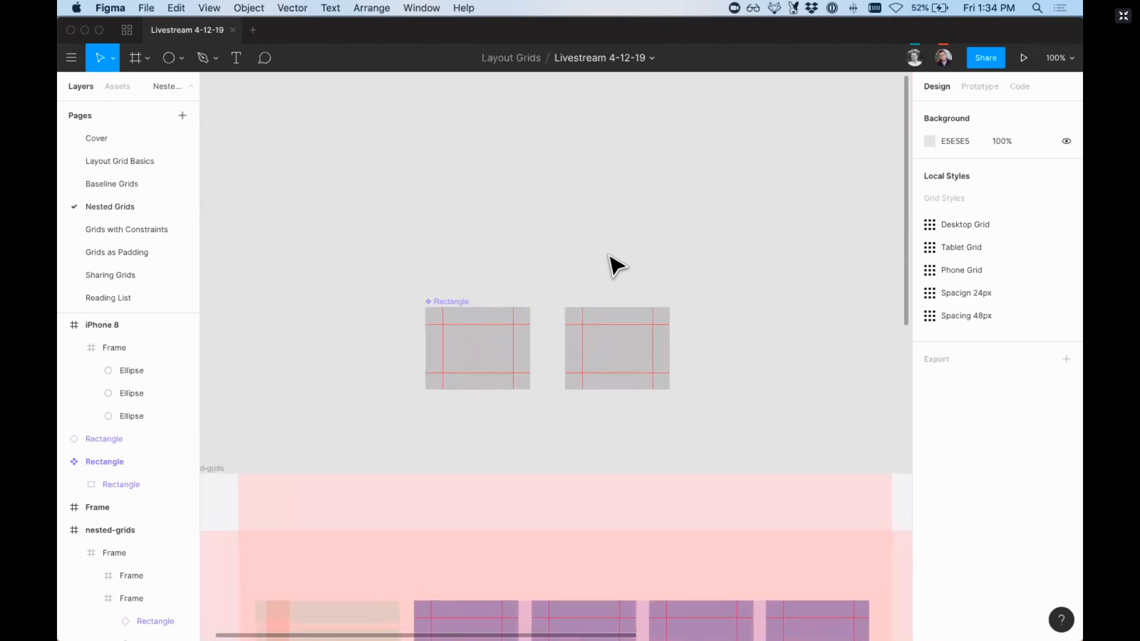
{"action": "scroll", "coordinate": [616, 266], "scroll_direction": "left", "scroll_amount": 2}
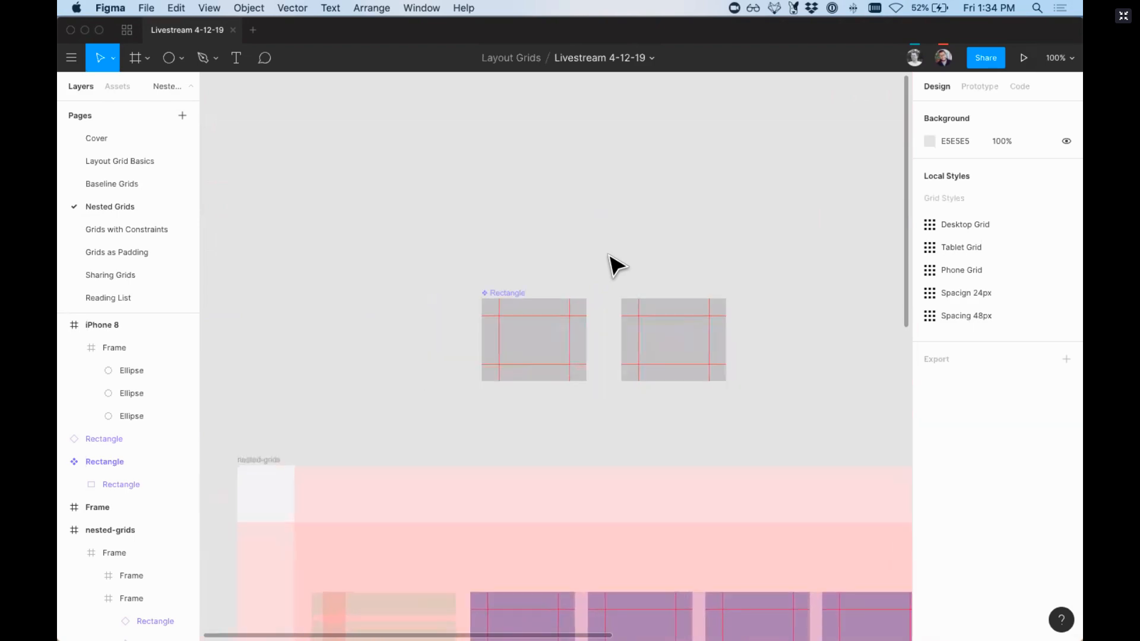
{"action": "key", "text": "minus"}
{"action": "scroll", "coordinate": [616, 266], "scroll_direction": "down", "scroll_amount": 2}
{"action": "scroll", "coordinate": [617, 266], "scroll_direction": "down", "scroll_amount": 5}
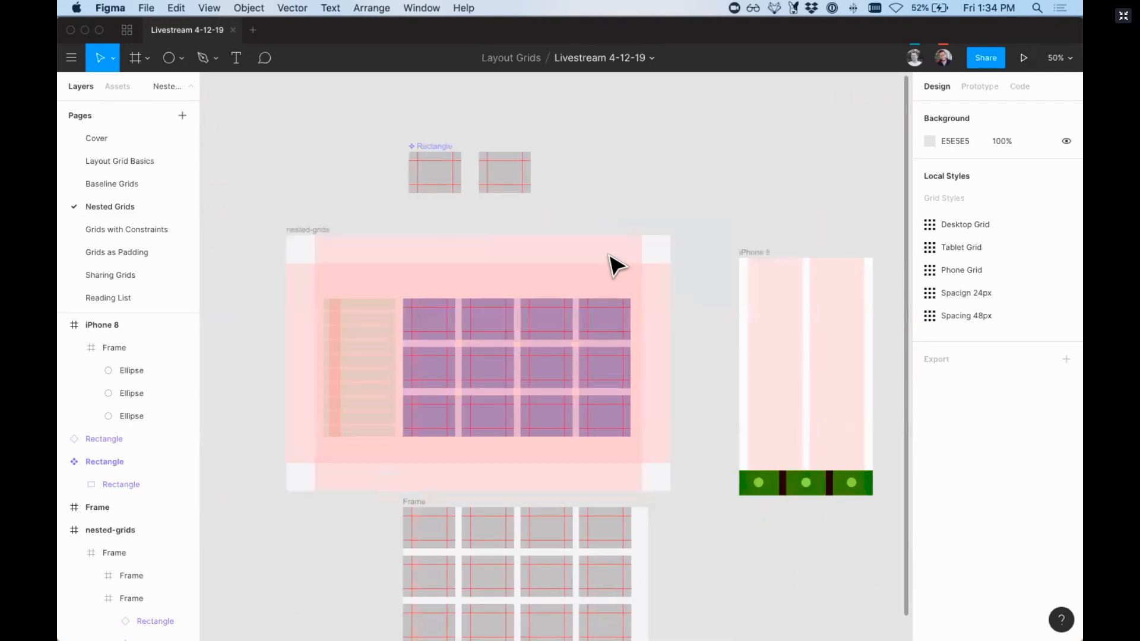
{"action": "scroll", "coordinate": [616, 266], "scroll_direction": "right", "scroll_amount": 5}
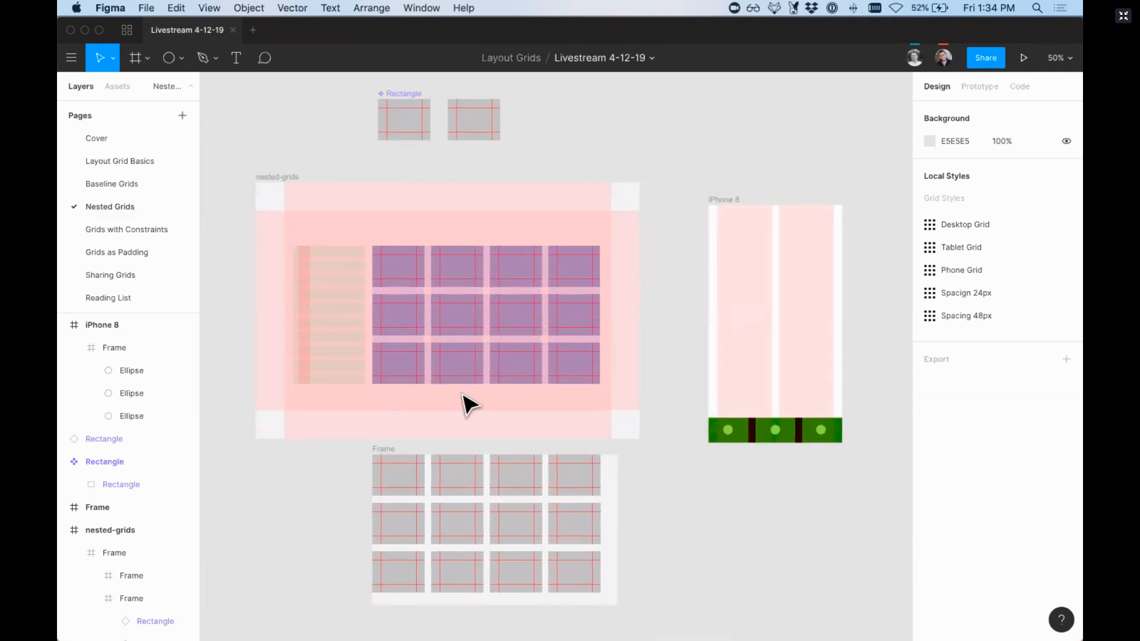
{"action": "left_click", "coordinate": [389, 450]}
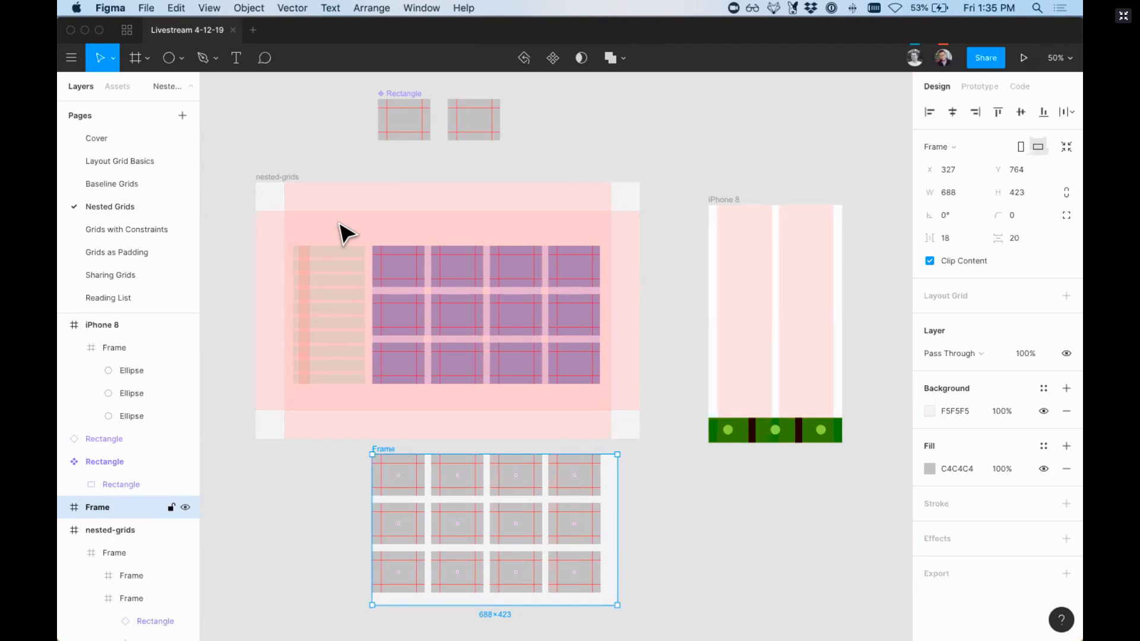
{"action": "left_click", "coordinate": [308, 141]}
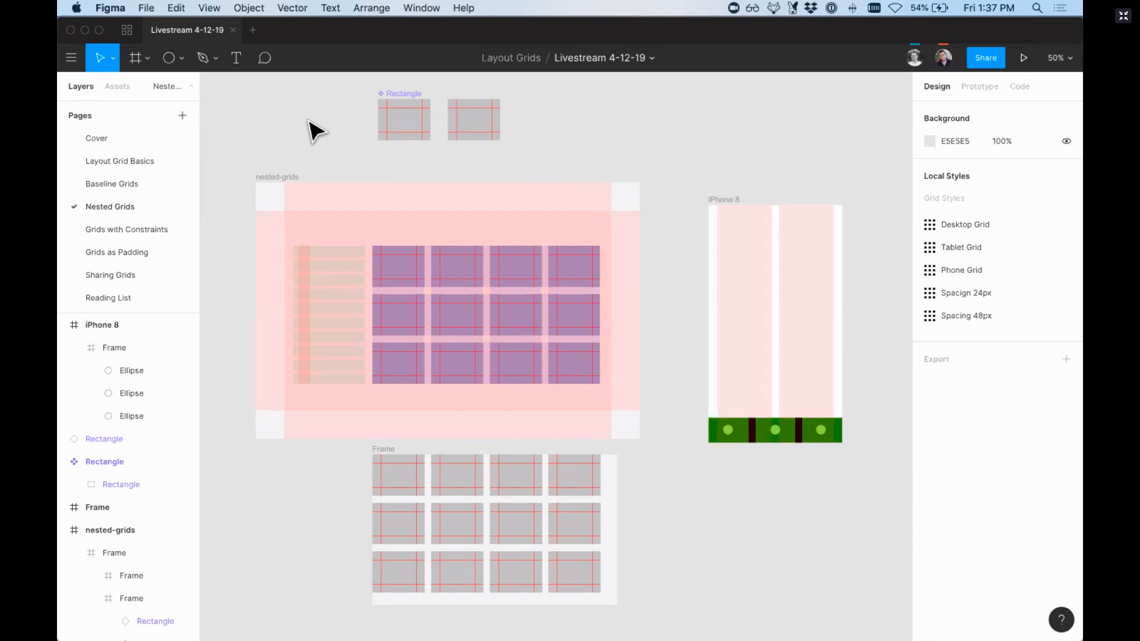
Step: Select the master Rectangle component at the top of the page and detach its Spacign 24px grid style
{"action": "scroll", "coordinate": [354, 133], "scroll_direction": "up", "scroll_amount": 2}
{"action": "key", "text": "z"}
{"action": "left_click_drag", "start_coordinate": [353, 131], "coordinate": [501, 242]}
{"action": "left_click", "coordinate": [441, 248]}
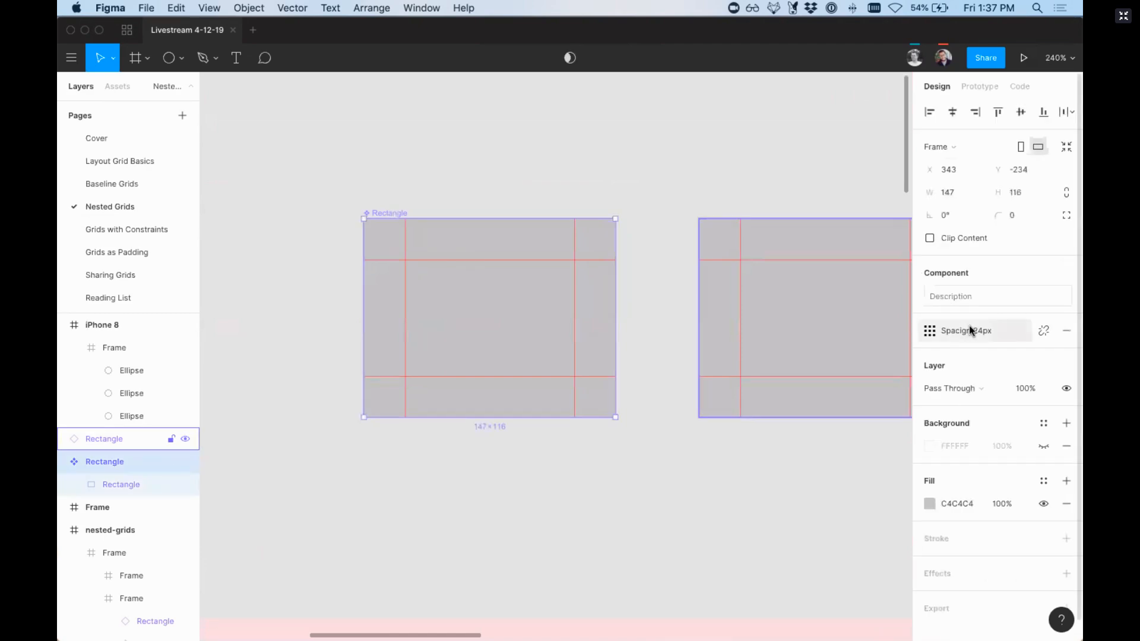
{"action": "left_click", "coordinate": [1040, 335]}
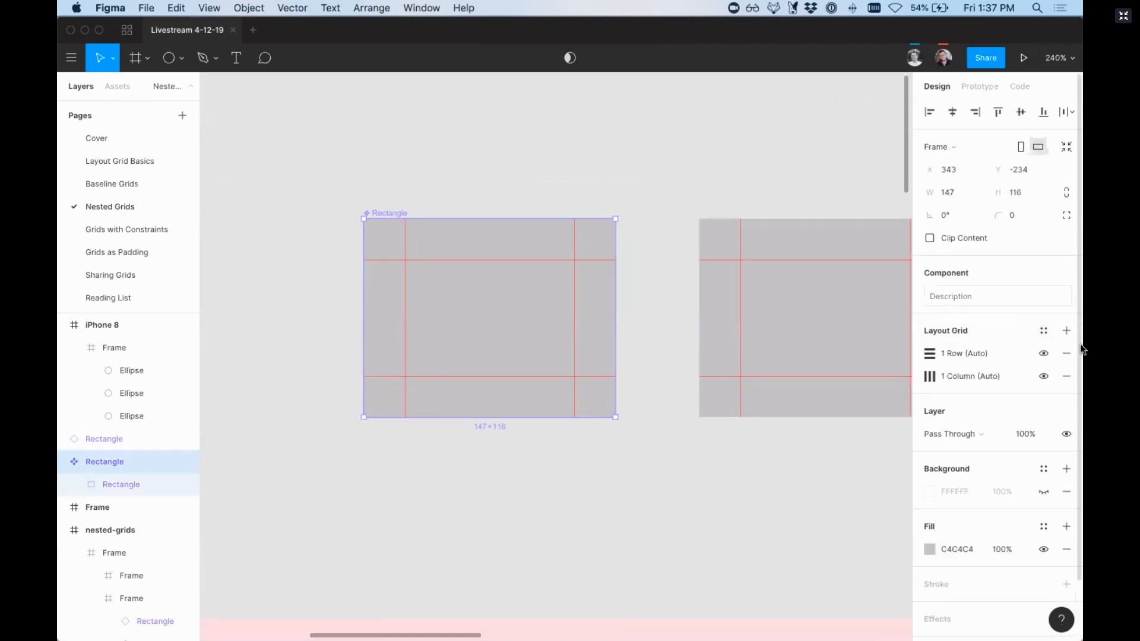
Step: Add an 8 px uniform grid to the Rectangle component and set its colour opacity to 40%
{"action": "left_click", "coordinate": [1065, 331]}
{"action": "left_click", "coordinate": [930, 353]}
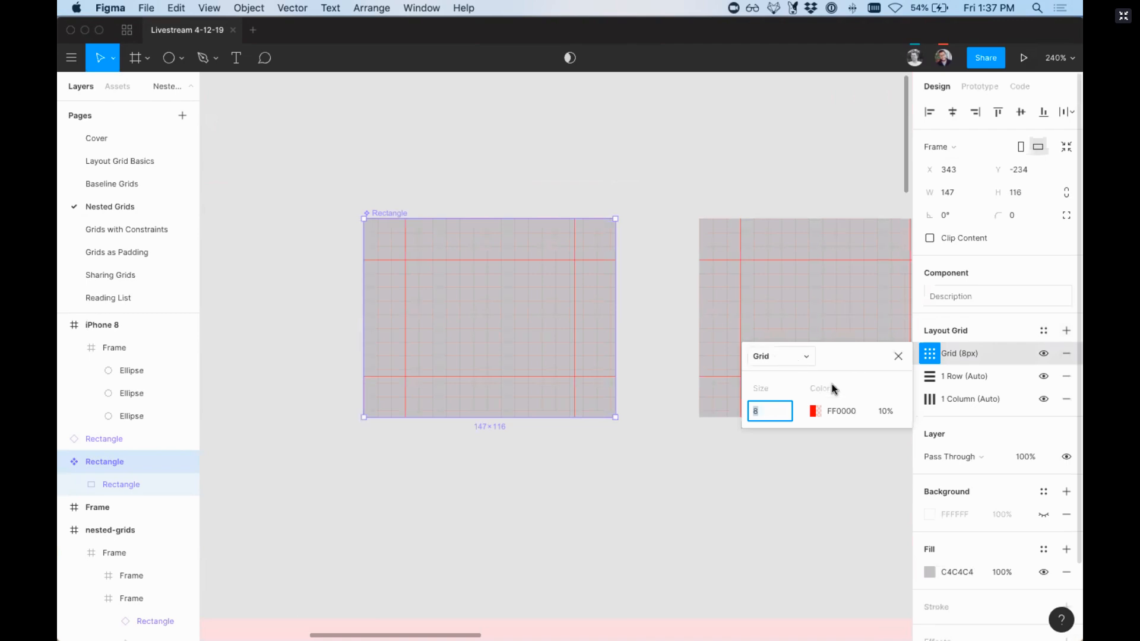
{"action": "left_click", "coordinate": [895, 412]}
{"action": "key", "text": "super+a"}
{"action": "type", "text": "40"}
{"action": "key", "text": "Return"}
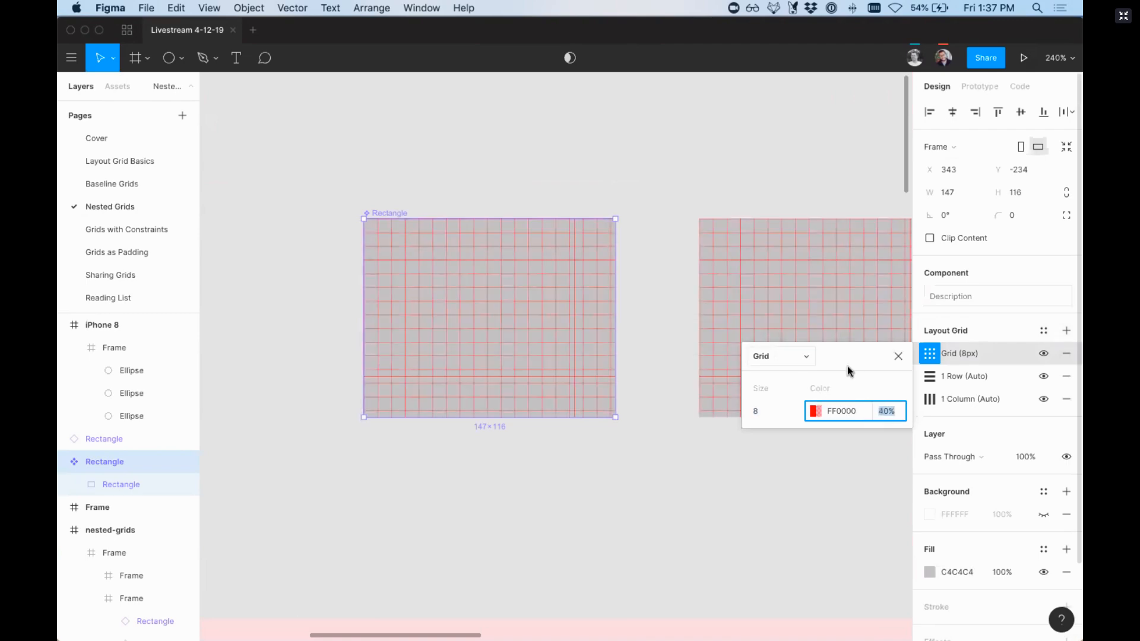
{"action": "left_click", "coordinate": [898, 357]}
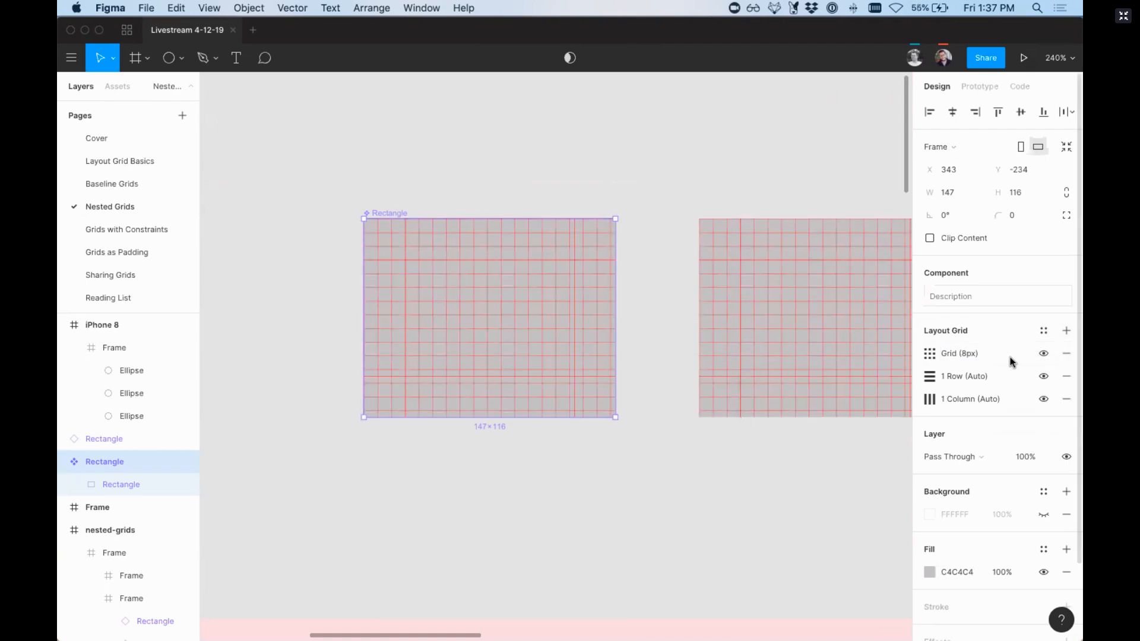
Step: Hide the 8 px uniform grid on the master Rectangle component and clear the selection
{"action": "left_click", "coordinate": [1042, 356]}
{"action": "left_click", "coordinate": [588, 136]}
{"action": "key", "text": "super+minus"}
{"action": "key", "text": "super+minus"}
{"action": "key", "text": "super+minus"}
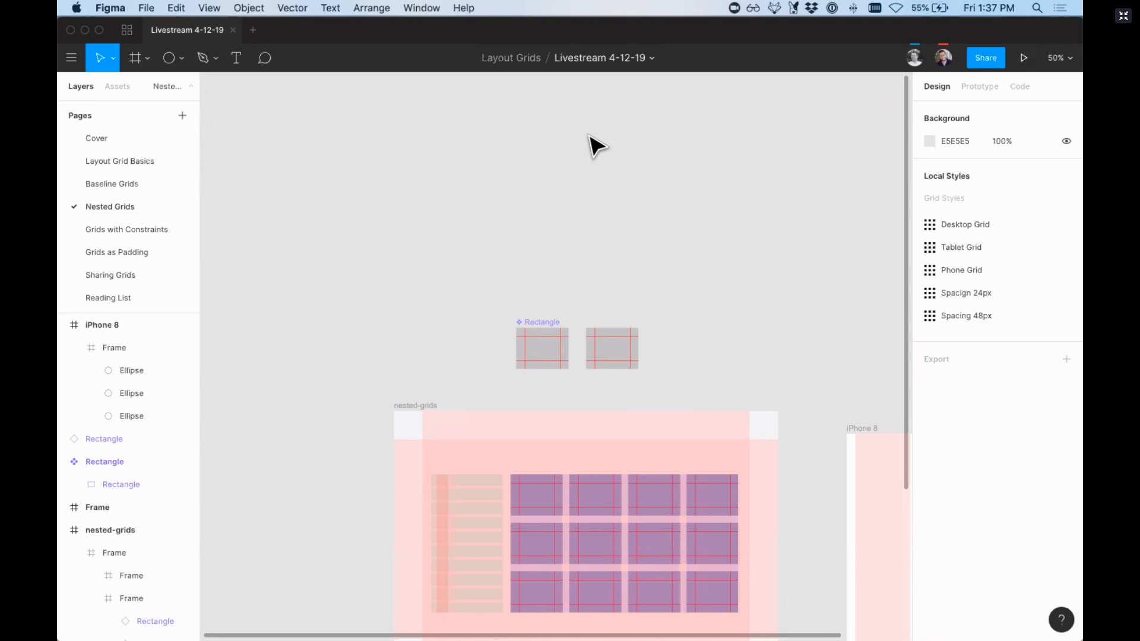
Step: Select the iPhone 8 frame beside the nested-grids frame
{"action": "scroll", "coordinate": [593, 146], "scroll_direction": "down", "scroll_amount": 5}
{"action": "scroll", "coordinate": [593, 146], "scroll_direction": "right", "scroll_amount": 6}
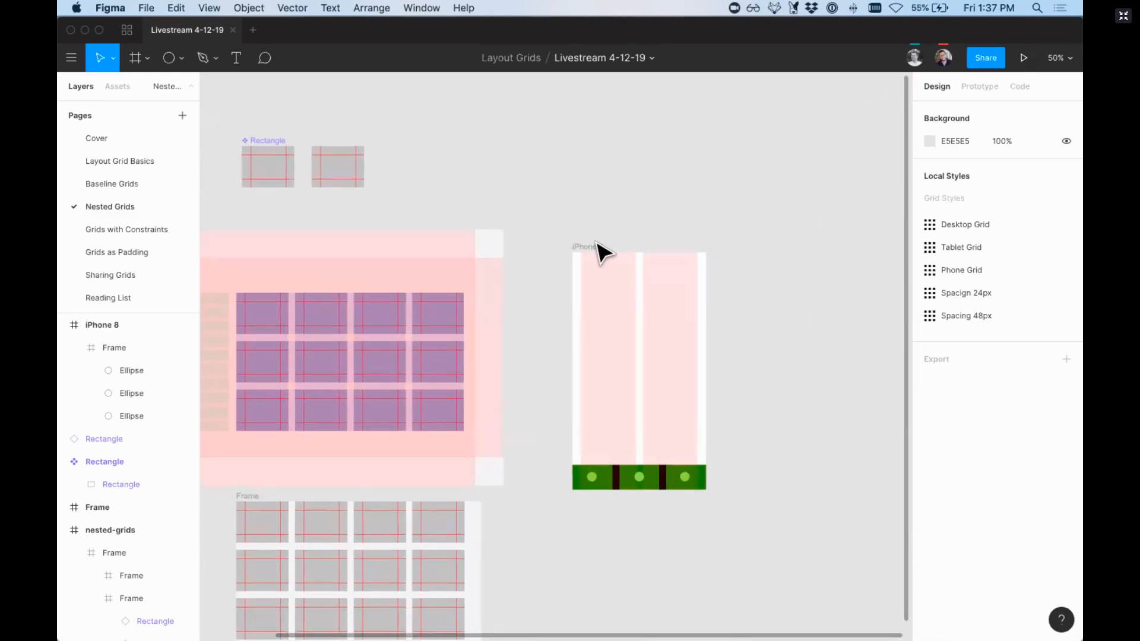
{"action": "left_click", "coordinate": [589, 248]}
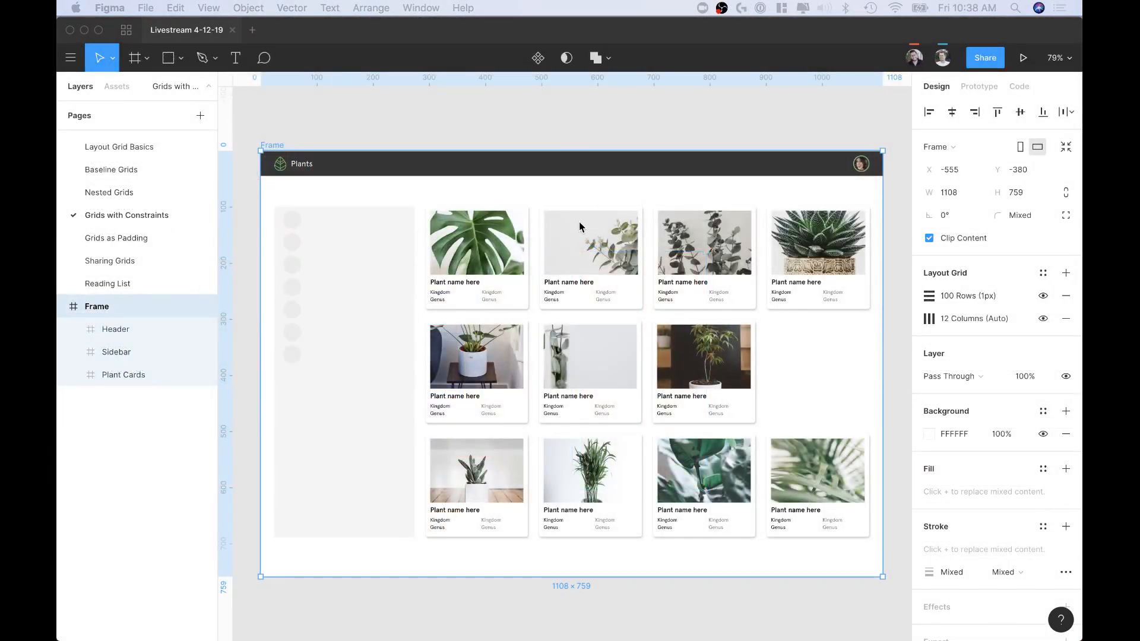
Step: On the Grids with Constraints page, extend the Plants frame downward to about 1250 px tall and clear the selection
{"action": "scroll", "coordinate": [592, 229], "scroll_direction": "down", "scroll_amount": 3}
{"action": "scroll", "coordinate": [515, 274], "scroll_direction": "left", "scroll_amount": 2}
{"action": "scroll", "coordinate": [333, 80], "scroll_direction": "up", "scroll_amount": 2}
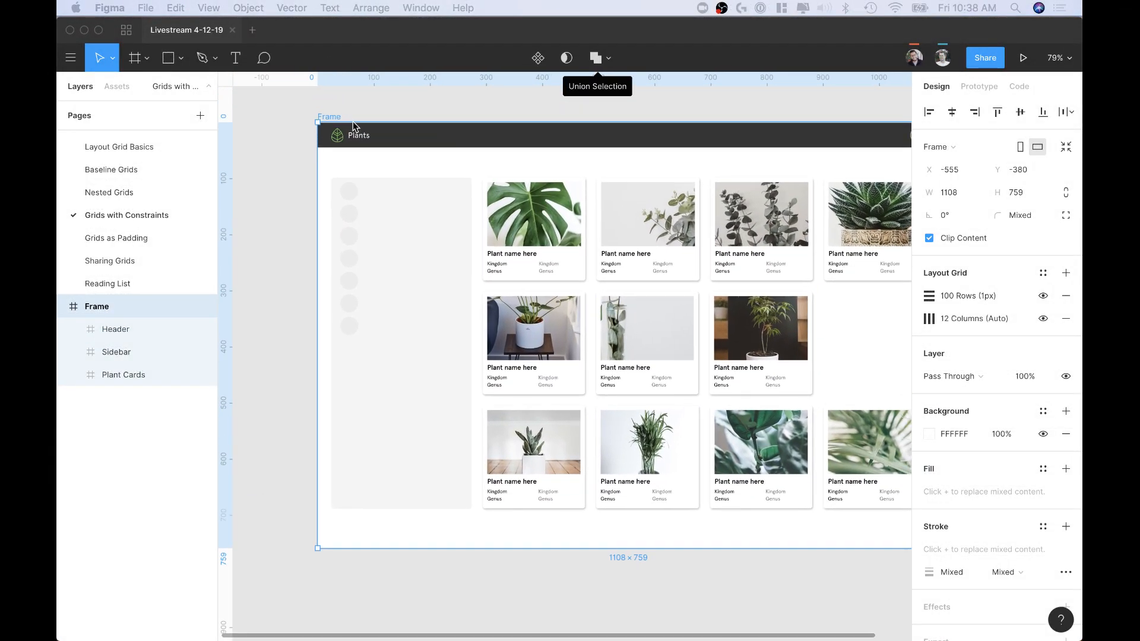
{"action": "left_click", "coordinate": [333, 120]}
{"action": "scroll", "coordinate": [576, 344], "scroll_direction": "down", "scroll_amount": 2}
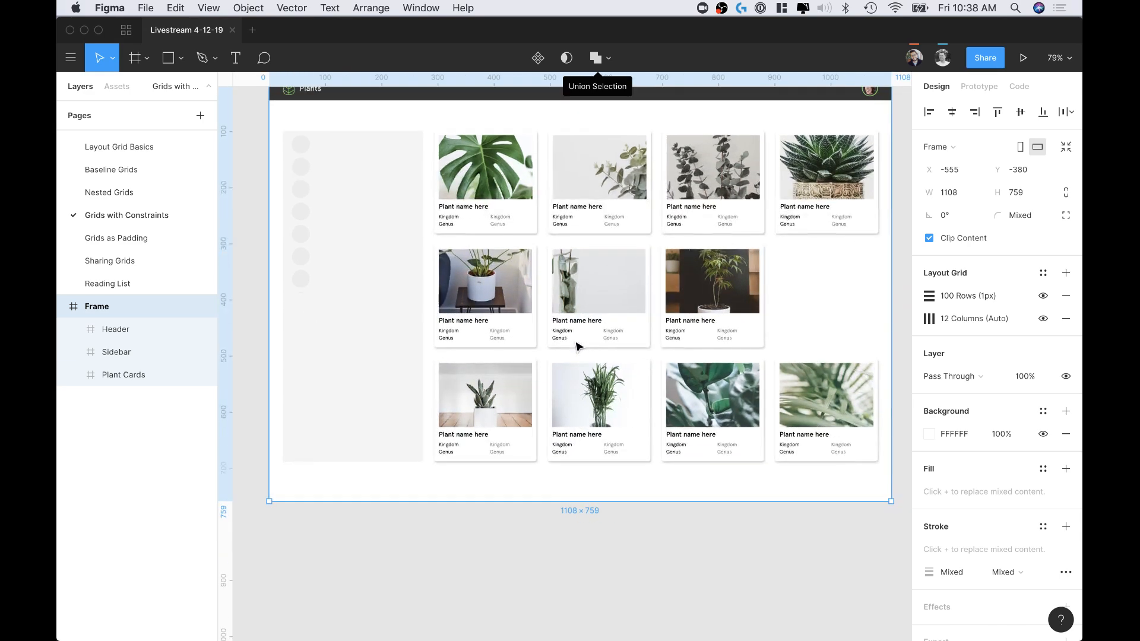
{"action": "left_click", "coordinate": [516, 519]}
{"action": "scroll", "coordinate": [410, 178], "scroll_direction": "up", "scroll_amount": 2}
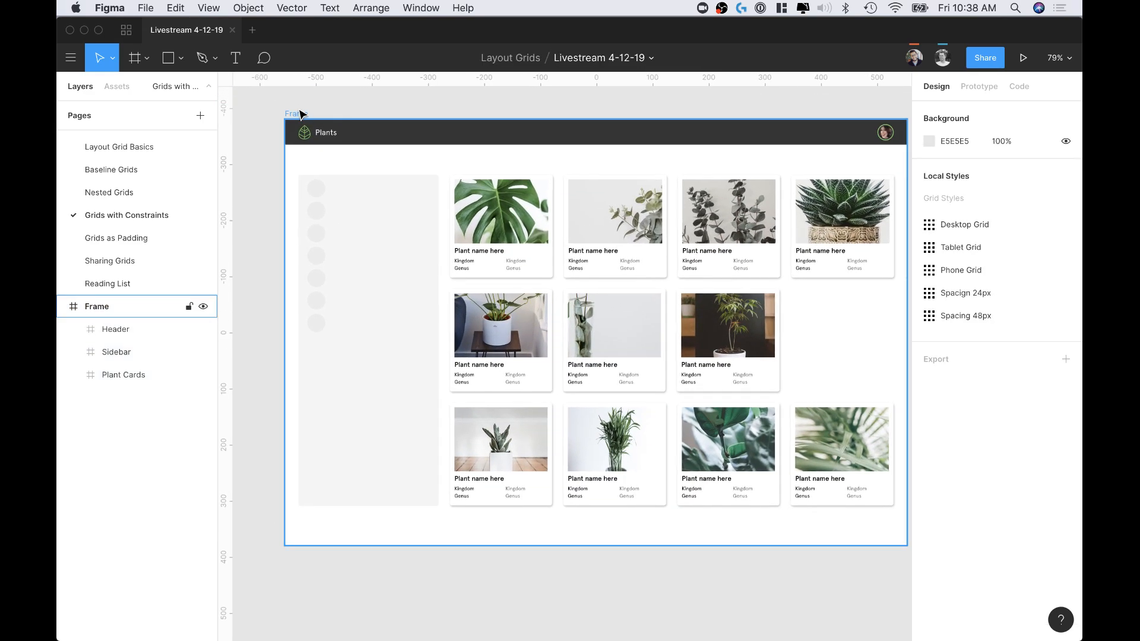
{"action": "left_click", "coordinate": [299, 114]}
{"action": "scroll", "coordinate": [585, 510], "scroll_direction": "down", "scroll_amount": 1}
{"action": "scroll", "coordinate": [587, 536], "scroll_direction": "down", "scroll_amount": 1}
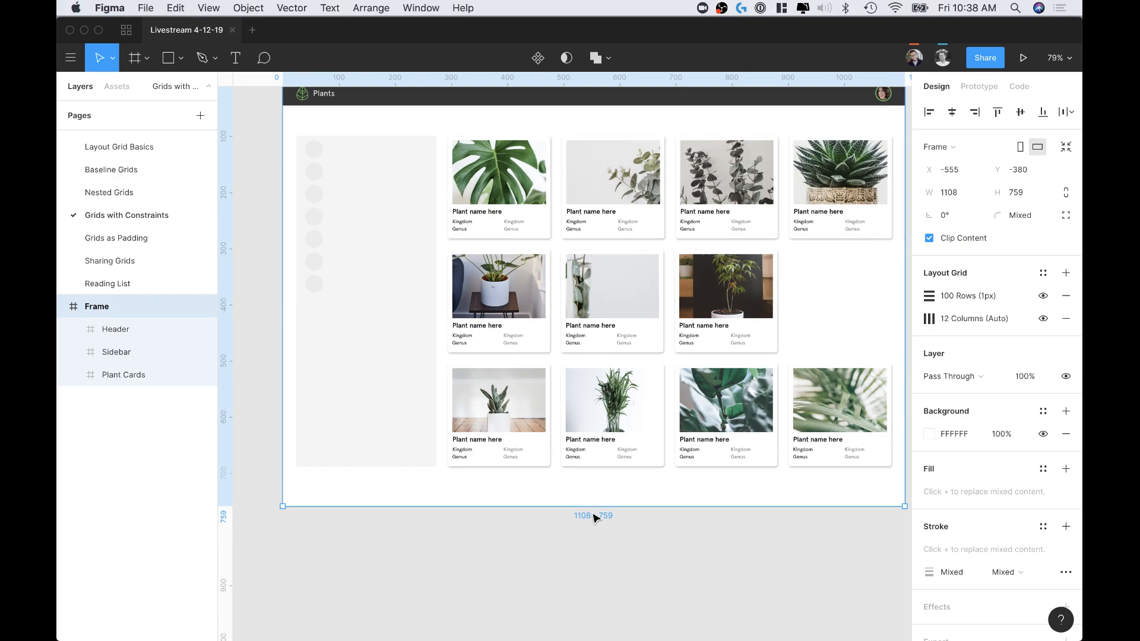
{"action": "mouse_move", "coordinate": [594, 508]}
{"action": "left_mouse_down"}
{"action": "mouse_move", "coordinate": [588, 619]}
{"action": "mouse_move", "coordinate": [588, 429]}
{"action": "mouse_move", "coordinate": [600, 638]}
{"action": "mouse_move", "coordinate": [606, 497]}
{"action": "left_mouse_up"}
{"action": "key", "text": "Escape"}
Step: Add a text box of about 474 × 190 px reading "Section 2" in the empty area below the plant cards
{"action": "key", "text": "t"}
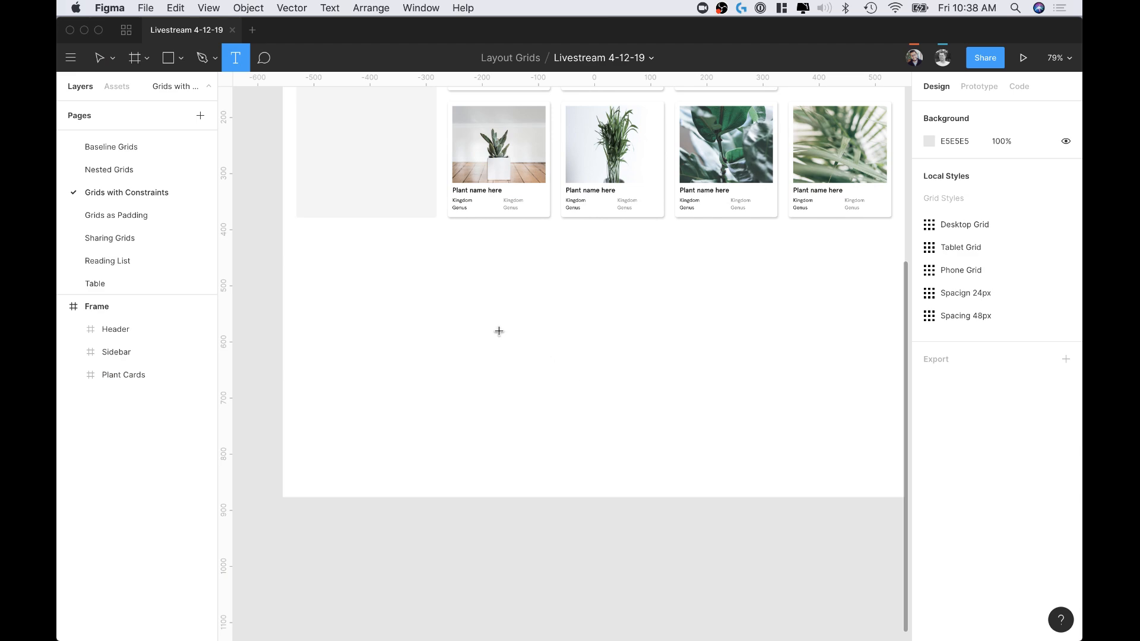
{"action": "left_click_drag", "start_coordinate": [499, 331], "coordinate": [764, 438]}
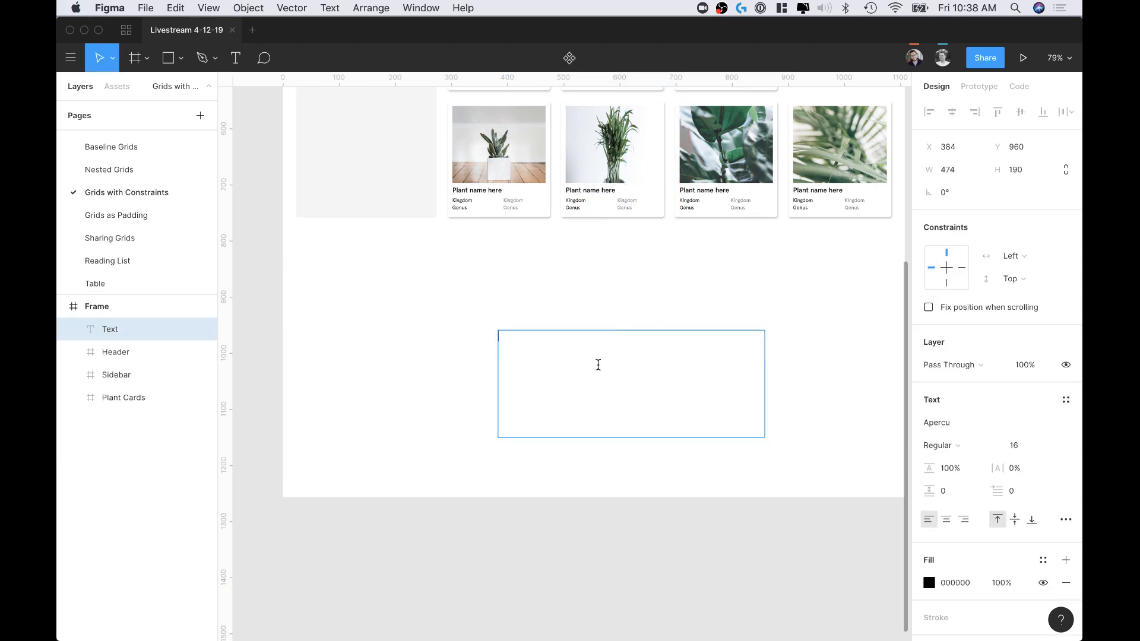
{"action": "type", "text": "Section 2"}
{"action": "left_click", "coordinate": [540, 303]}
Step: Reposition the "Section 2" text box within the Plants frame to about X 393, Y 945
{"action": "left_click_drag", "start_coordinate": [516, 336], "coordinate": [626, 347]}
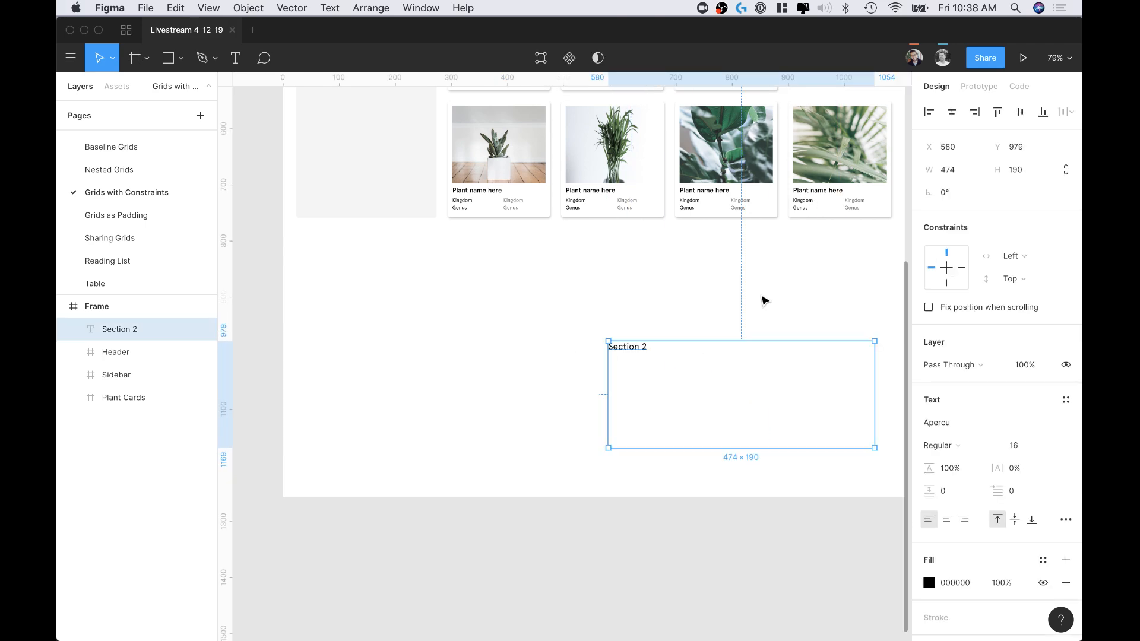
{"action": "left_click", "coordinate": [699, 306]}
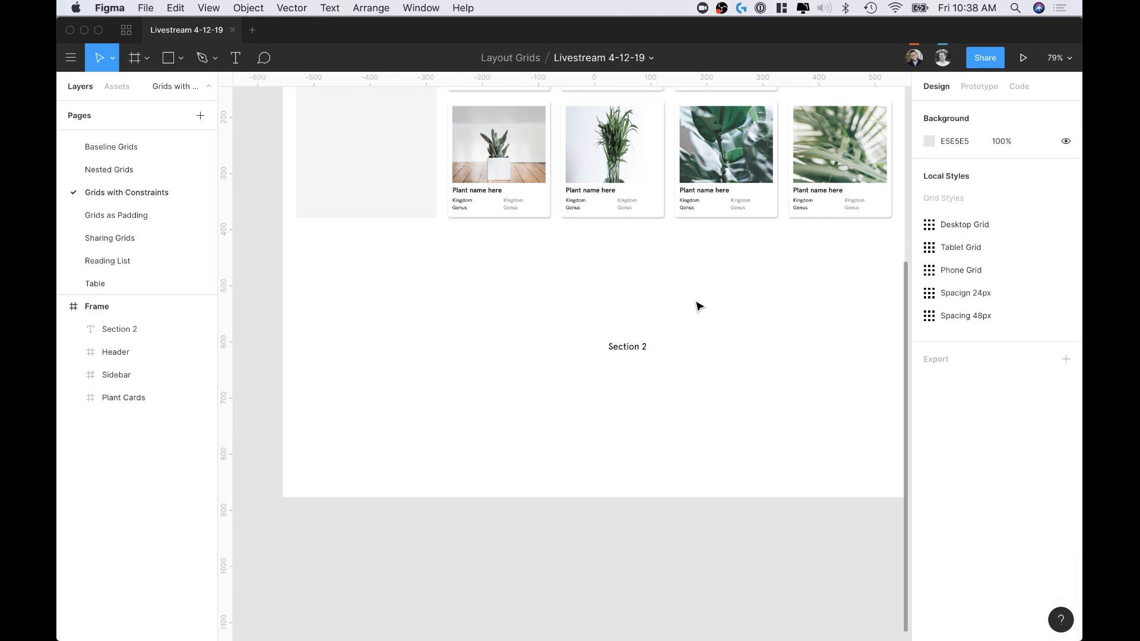
{"action": "left_click_drag", "start_coordinate": [617, 348], "coordinate": [513, 328]}
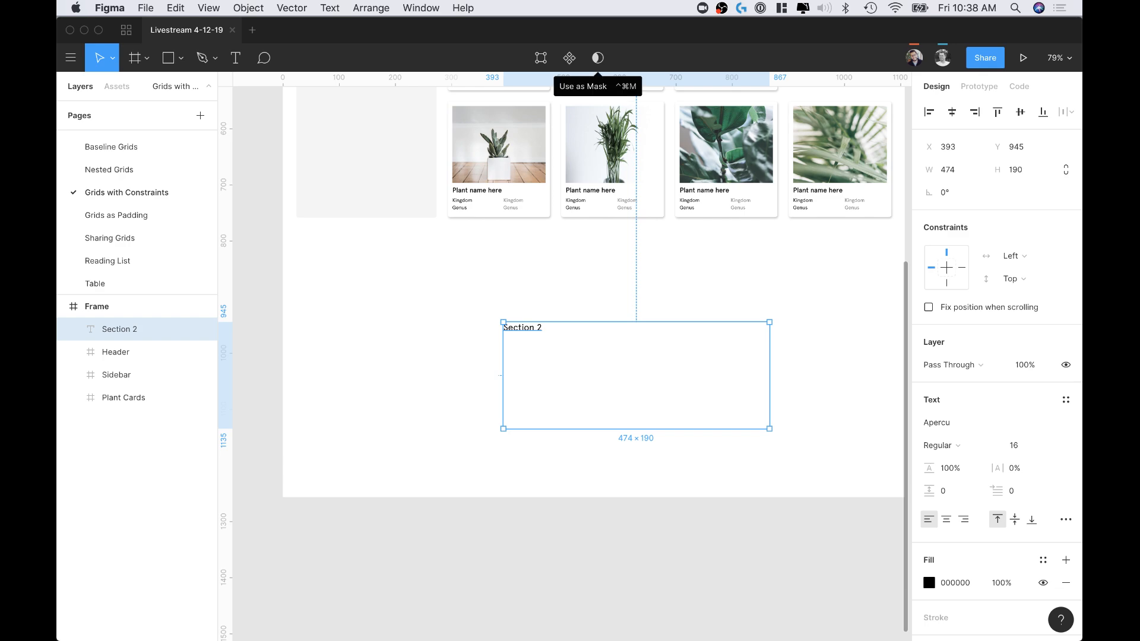
Step: On the Table page, add a text box about 151 × 17 px reading "Column Header" across the frame's third and fourth grid columns
{"action": "left_click_drag", "start_coordinate": [497, 316], "coordinate": [580, 330]}
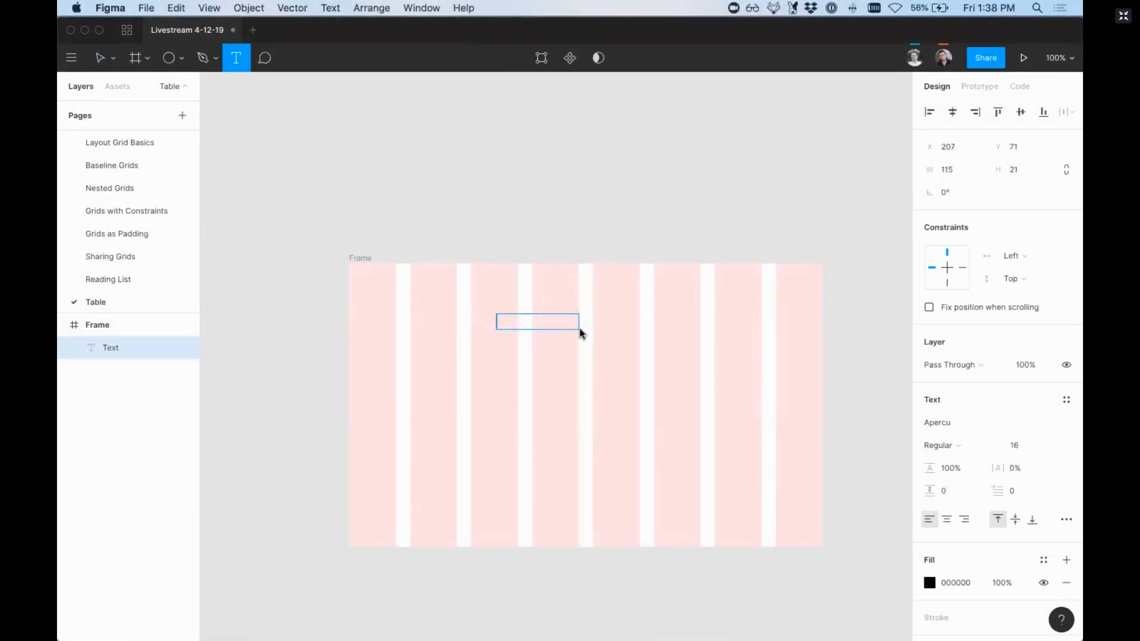
{"action": "left_click", "coordinate": [499, 327]}
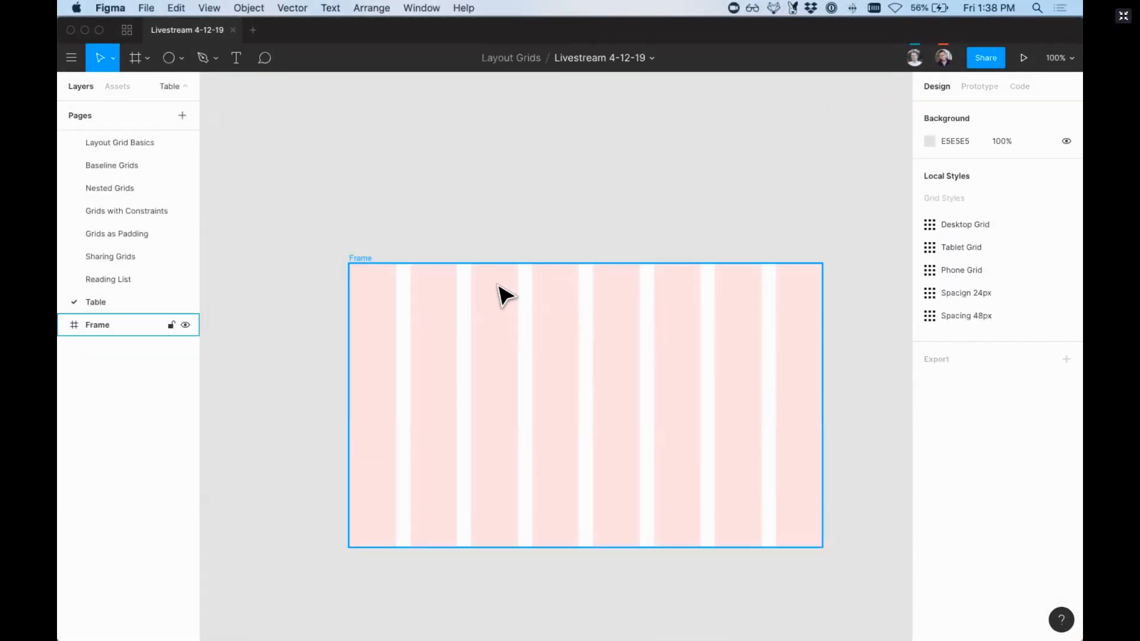
{"action": "key", "text": "t"}
{"action": "left_click_drag", "start_coordinate": [471, 309], "coordinate": [586, 330]}
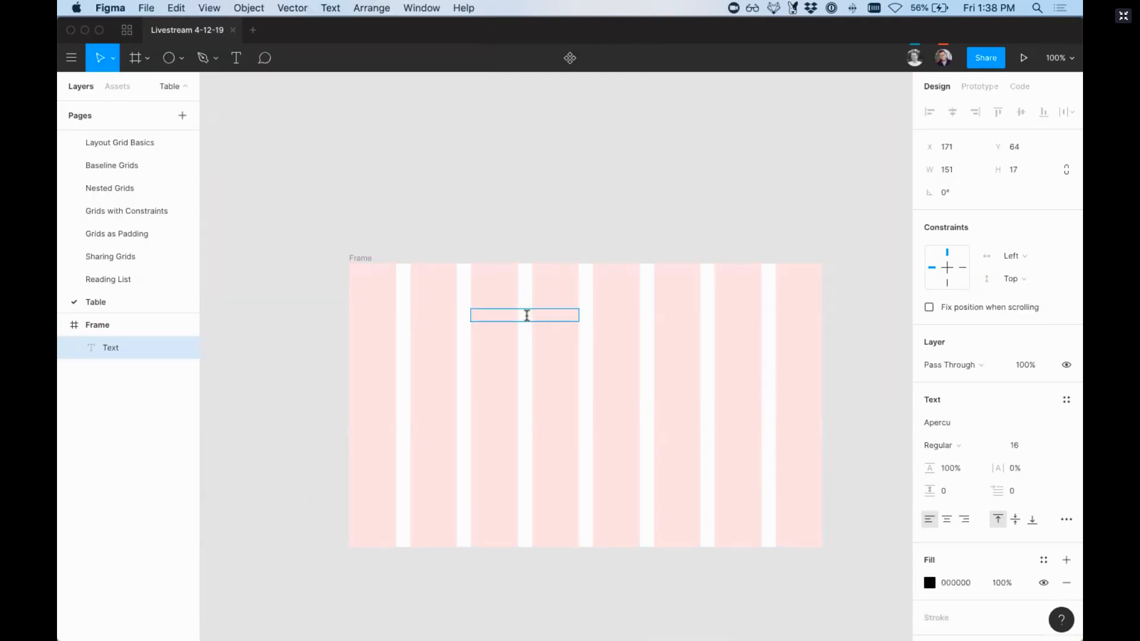
{"action": "type", "text": "Table"}
{"action": "key", "text": "super+a"}
{"action": "type", "text": "Column"}
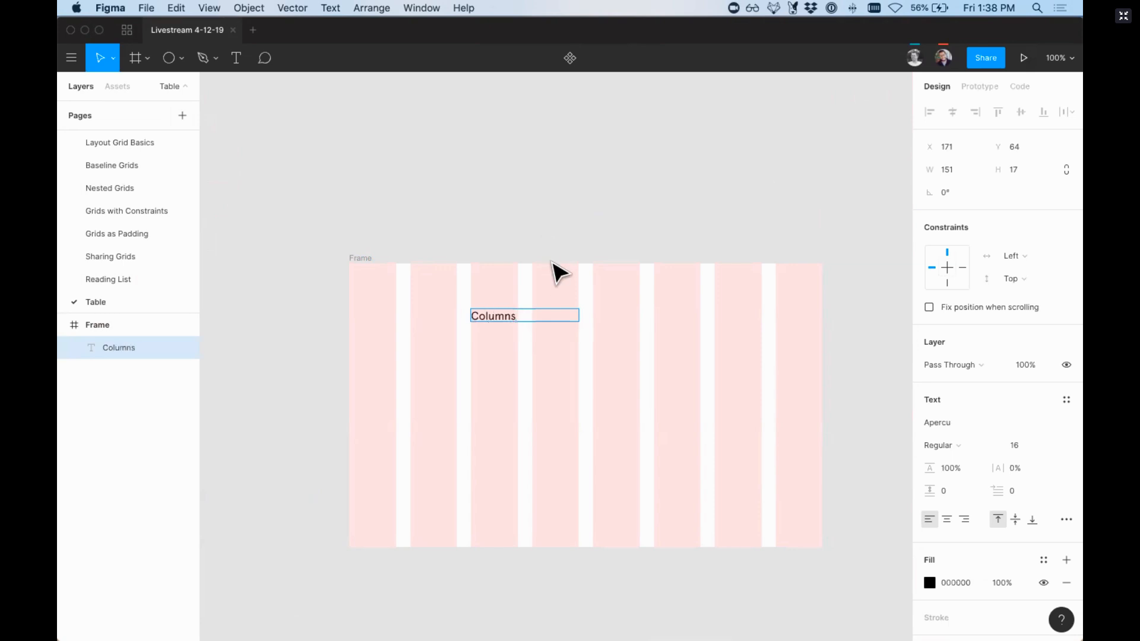
{"action": "type", "text": " Header"}
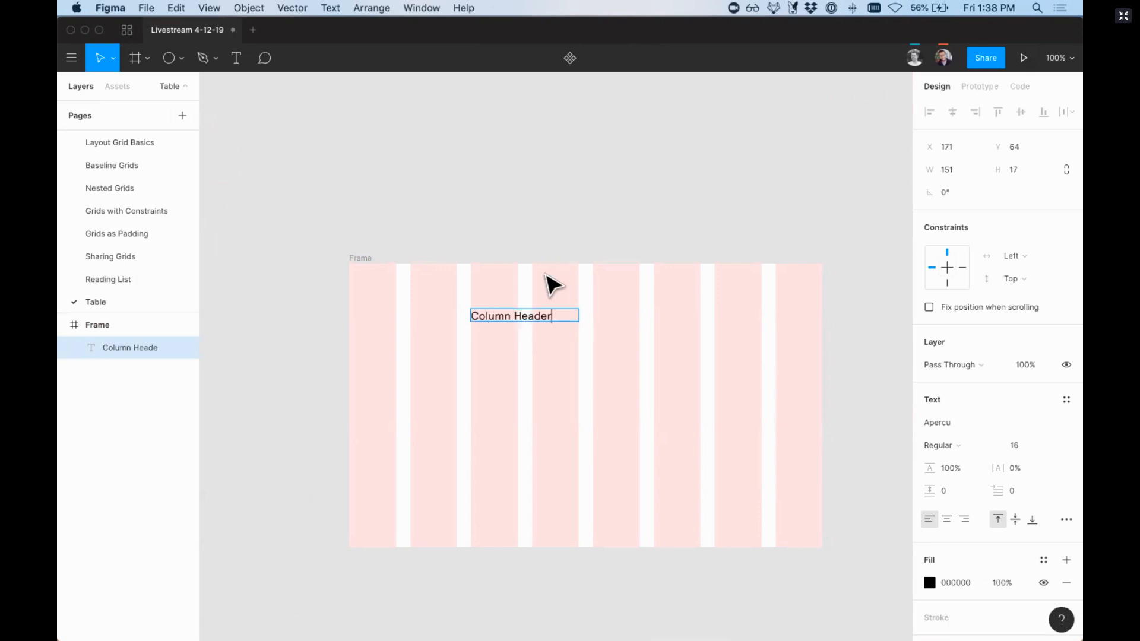
Step: Make the "Column Header" text bold and move it up to about Y 35 in the frame
{"action": "key", "text": "Escape"}
{"action": "key", "text": "super+b"}
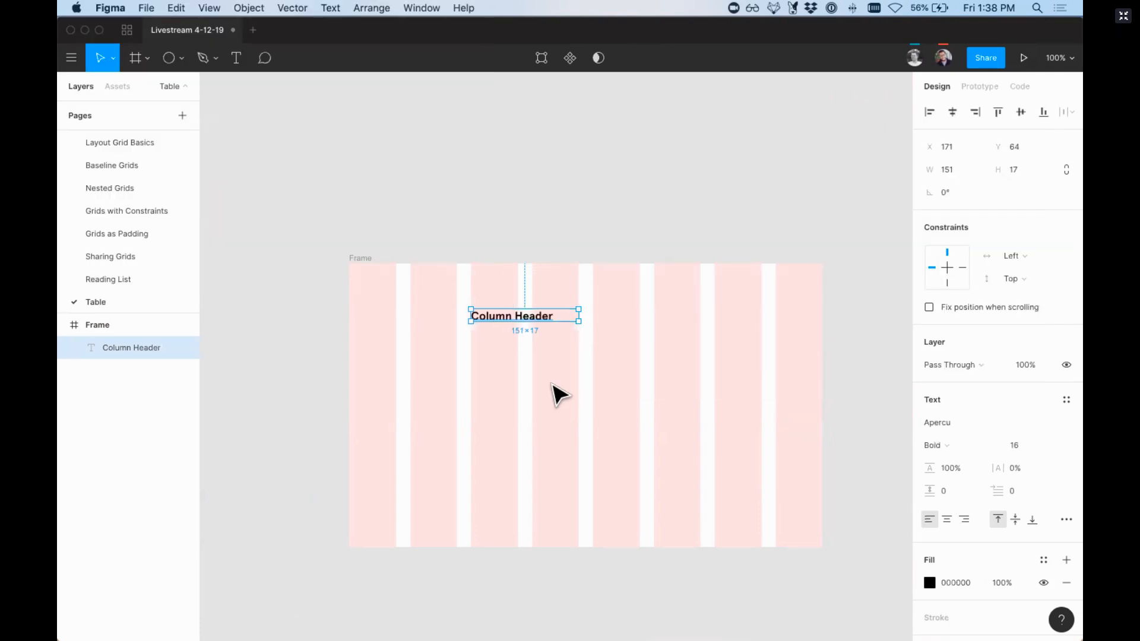
{"action": "left_click", "coordinate": [511, 343]}
{"action": "left_click", "coordinate": [511, 316]}
{"action": "left_click_drag", "start_coordinate": [511, 316], "coordinate": [514, 296]}
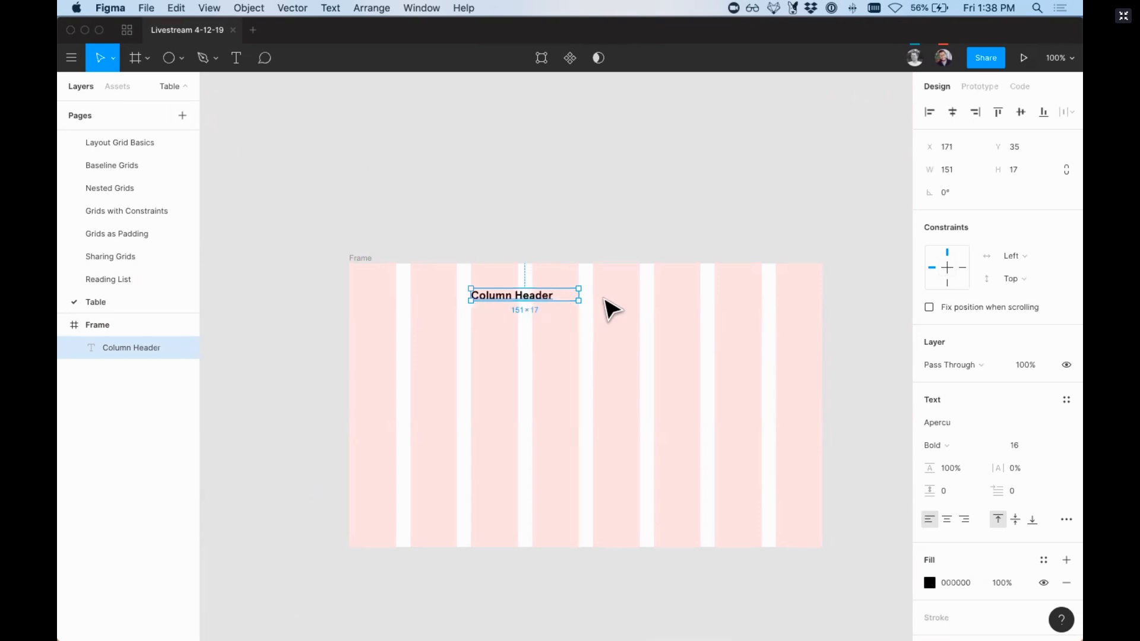
Step: Move the bold "Column Header" text up to about Y 27 in the frame
{"action": "left_click_drag", "start_coordinate": [549, 299], "coordinate": [547, 289]}
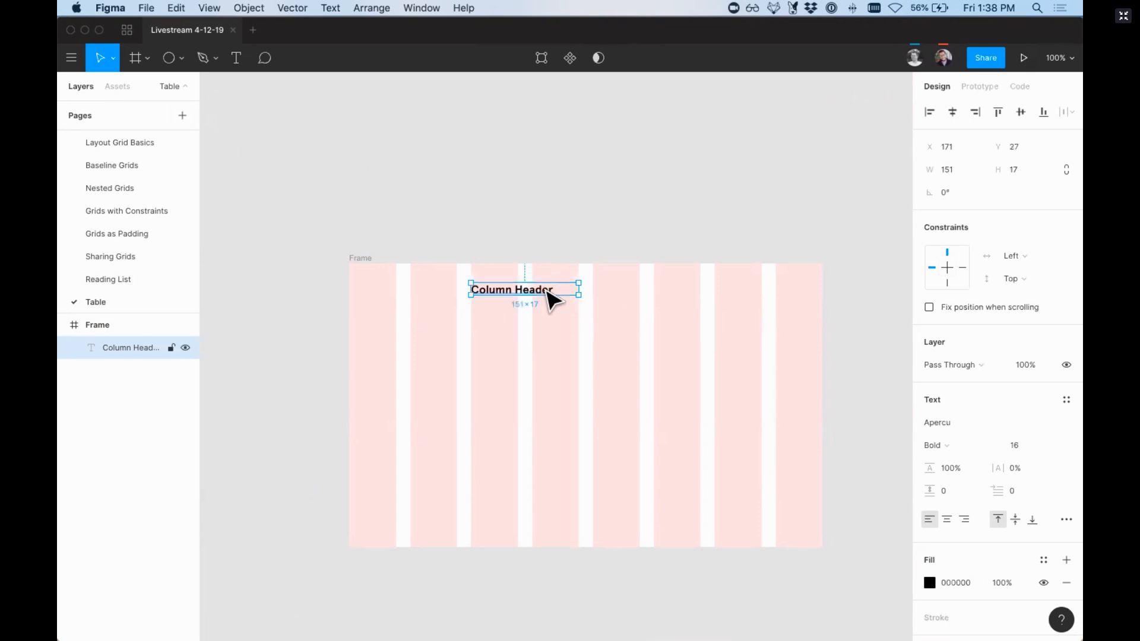
{"action": "key", "text": "z"}
{"action": "left_click_drag", "start_coordinate": [436, 243], "coordinate": [631, 358]}
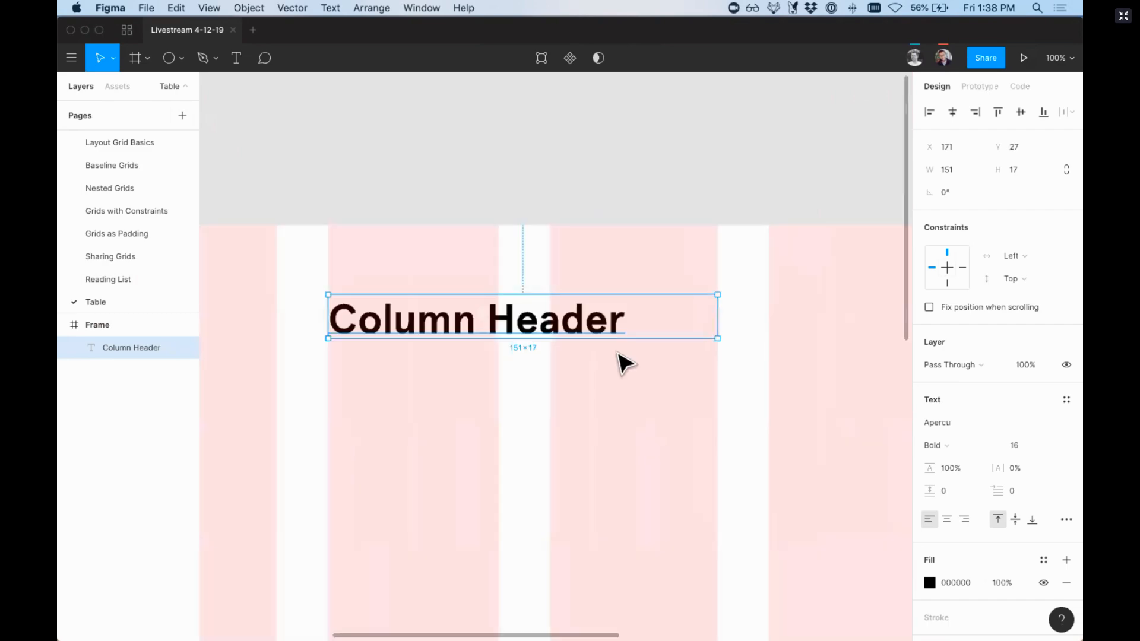
Step: Duplicate the "Column Header" text below itself at about Y 57 and set the copy to Regular weight, size 14
{"action": "left_click_drag", "start_coordinate": [437, 320], "coordinate": [437, 398], "text": "alt"}
{"action": "key", "text": "minus"}
{"action": "key", "text": "super+b"}
{"action": "scroll", "coordinate": [523, 395], "scroll_direction": "down", "scroll_amount": 3}
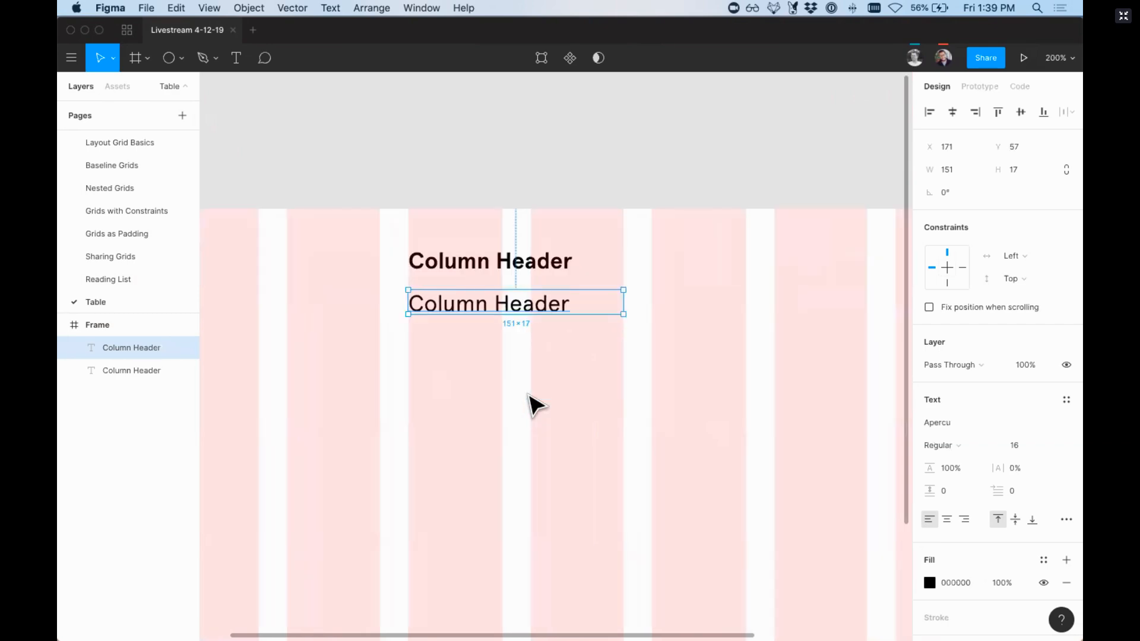
{"action": "left_click", "coordinate": [1009, 445]}
{"action": "type", "text": "14"}
{"action": "key", "text": "Return"}
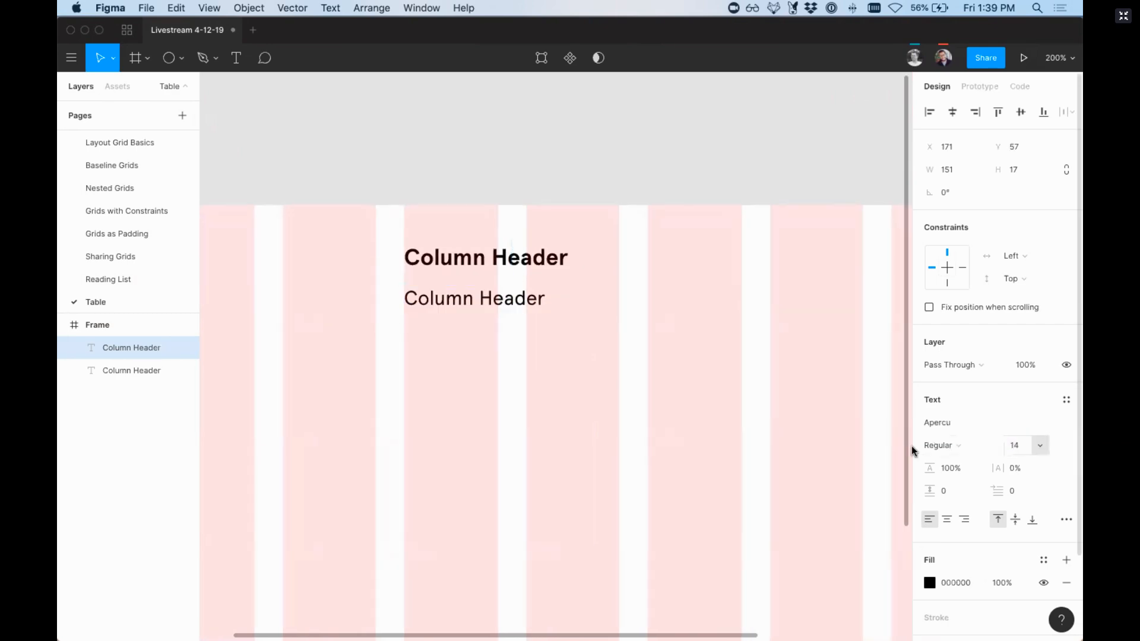
Step: Copy the size 14 text down to Y 92 and repeat the duplicate at the same spacing until Y 512
{"action": "left_click_drag", "start_coordinate": [509, 305], "coordinate": [506, 359], "text": "alt"}
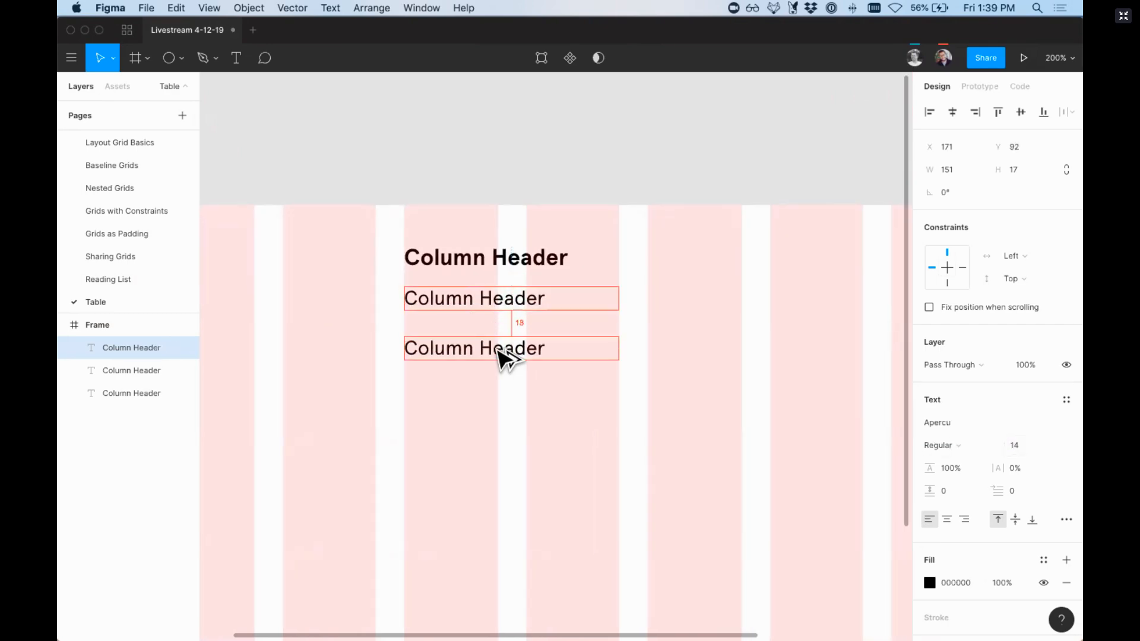
{"action": "key", "text": "minus"}
{"action": "key", "text": "minus"}
{"action": "key", "text": "plus"}
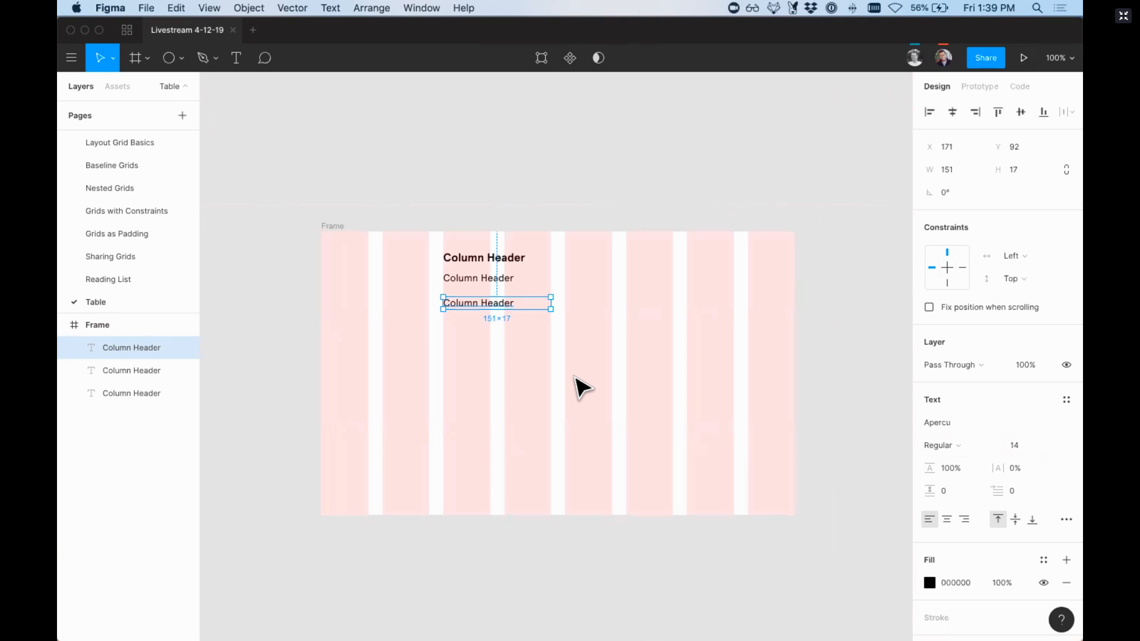
{"action": "key", "text": "super+d"}
{"action": "key", "text": "super+d"}
{"action": "key", "text": "super+d"}
{"action": "key", "text": "super+d"}
{"action": "key", "text": "super+d"}
{"action": "key", "text": "super+d"}
{"action": "key", "text": "super+d"}
{"action": "key", "text": "super+d"}
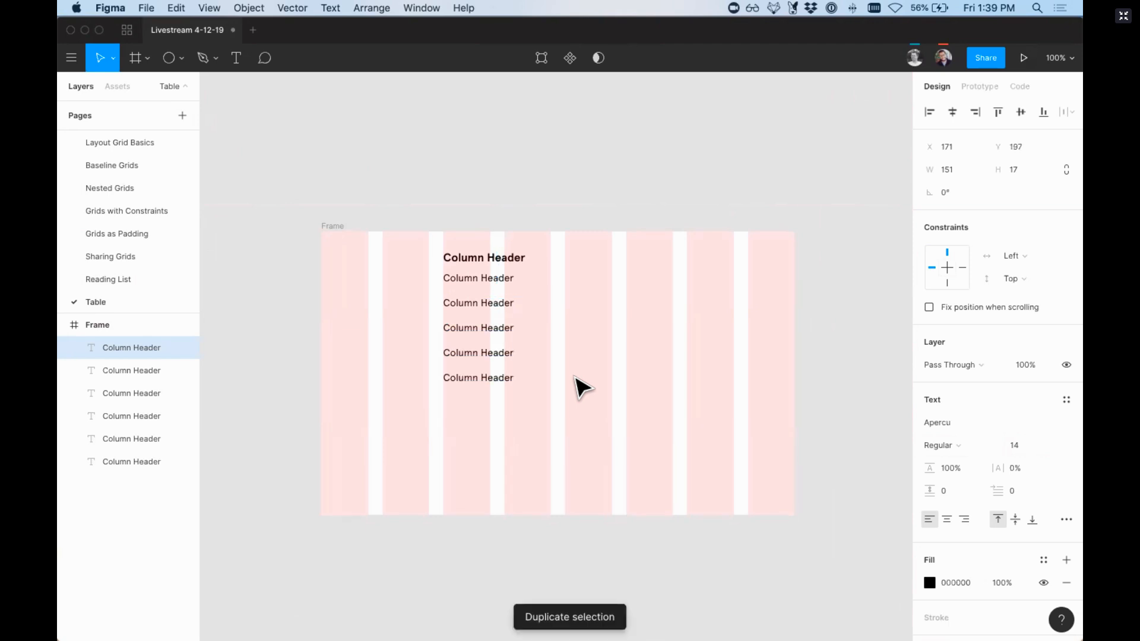
{"action": "key", "text": "super+d"}
{"action": "key", "text": "super+d"}
{"action": "key", "text": "super+d"}
{"action": "key", "text": "super+d"}
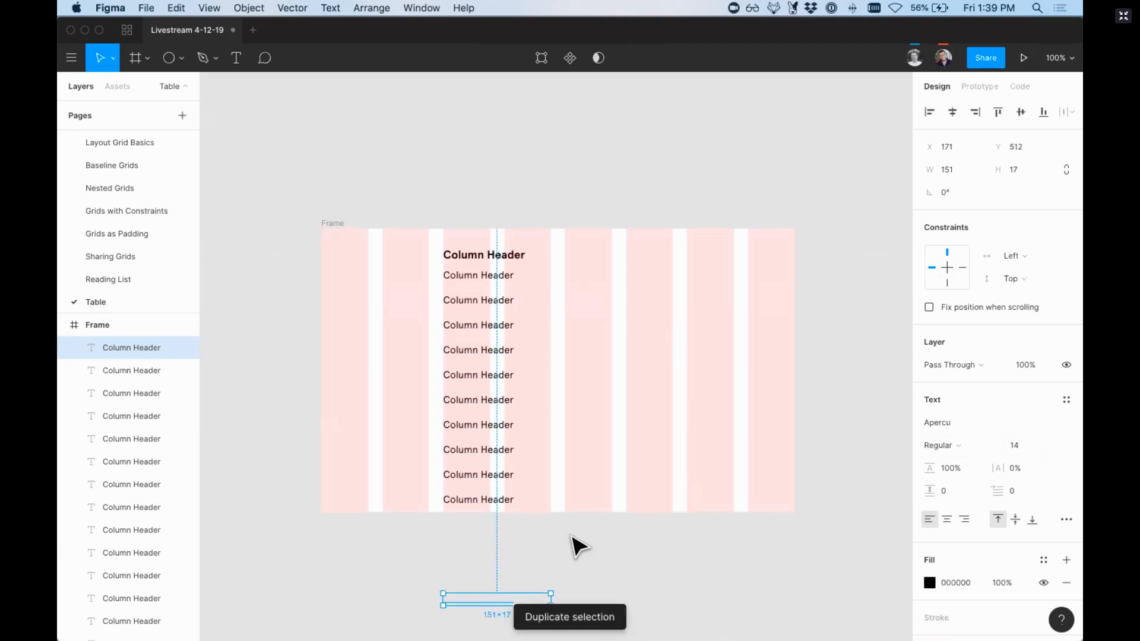
Step: Select the header and all the row texts beneath it and turn them into one component
{"action": "scroll", "coordinate": [575, 542], "scroll_direction": "down", "scroll_amount": 3}
{"action": "left_click_drag", "start_coordinate": [514, 547], "coordinate": [427, 148]}
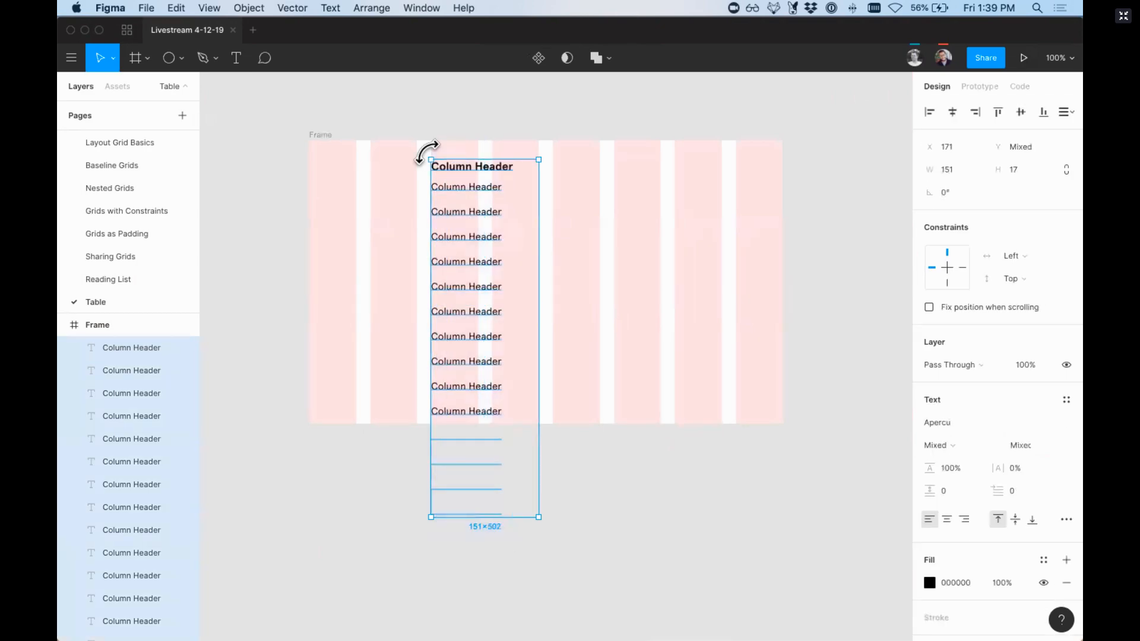
{"action": "scroll", "coordinate": [433, 165], "scroll_direction": "up", "scroll_amount": 3}
{"action": "key", "text": "alt+super+k"}
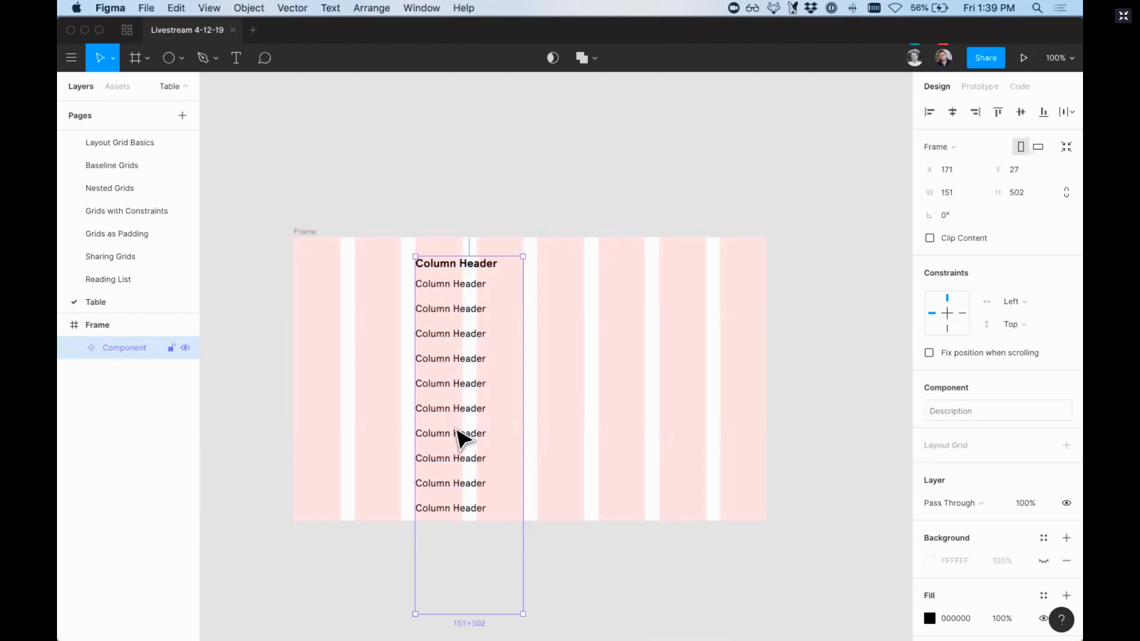
{"action": "scroll", "coordinate": [461, 438], "scroll_direction": "up", "scroll_amount": 3}
{"action": "left_click_drag", "start_coordinate": [460, 438], "coordinate": [454, 50]}
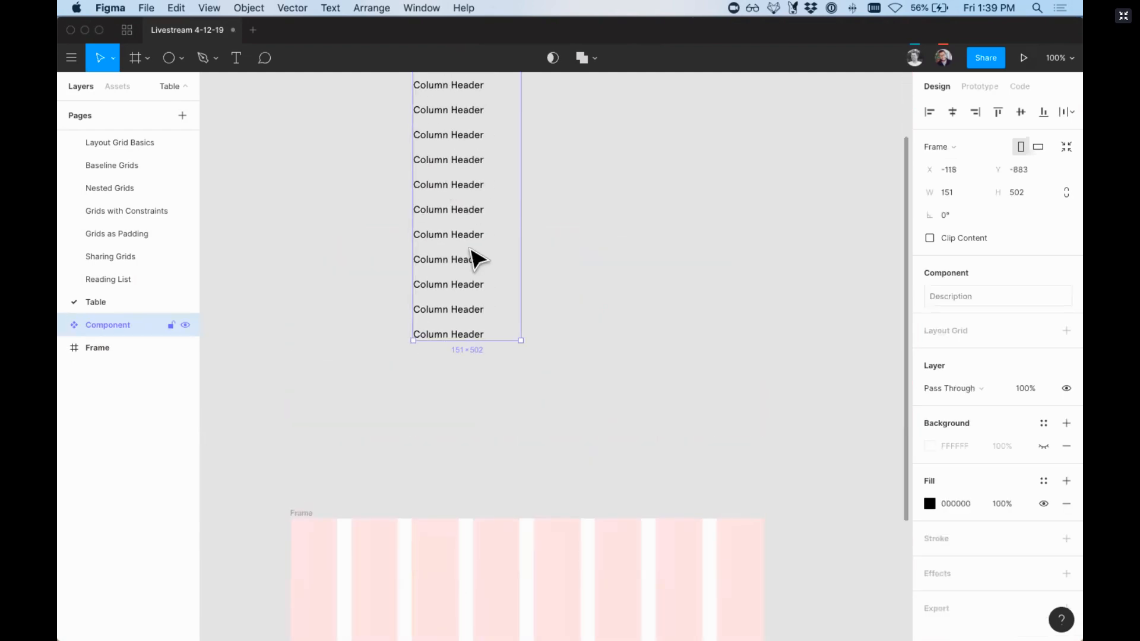
{"action": "scroll", "coordinate": [443, 310], "scroll_direction": "down", "scroll_amount": 3}
{"action": "key", "text": "r"}
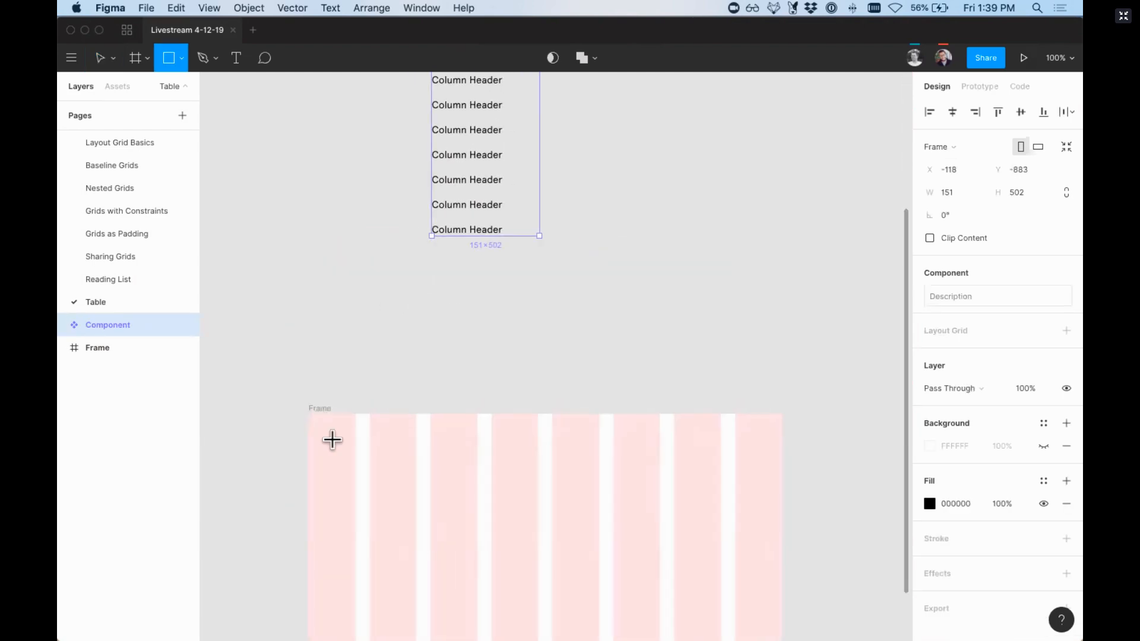
{"action": "left_click_drag", "start_coordinate": [316, 444], "coordinate": [766, 470]}
{"action": "key", "text": "super+z"}
{"action": "key", "text": "super+z"}
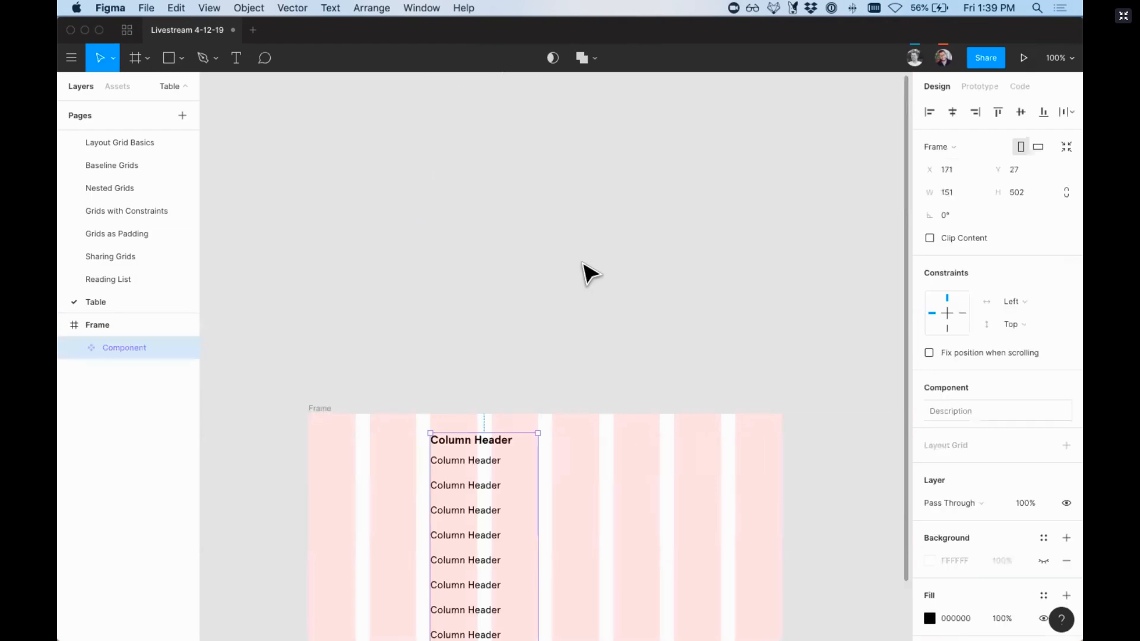
Step: Draw a 664 × 29 rectangle across the frame's full width and place it at Y 51 behind the text column component
{"action": "scroll", "coordinate": [492, 331], "scroll_direction": "down", "scroll_amount": 2}
{"action": "key", "text": "r"}
{"action": "left_click_drag", "start_coordinate": [357, 360], "coordinate": [519, 380]}
{"action": "left_click_drag", "start_coordinate": [651, 405], "coordinate": [784, 381]}
{"action": "left_click_drag", "start_coordinate": [356, 361], "coordinate": [306, 367]}
{"action": "key", "text": "super+z"}
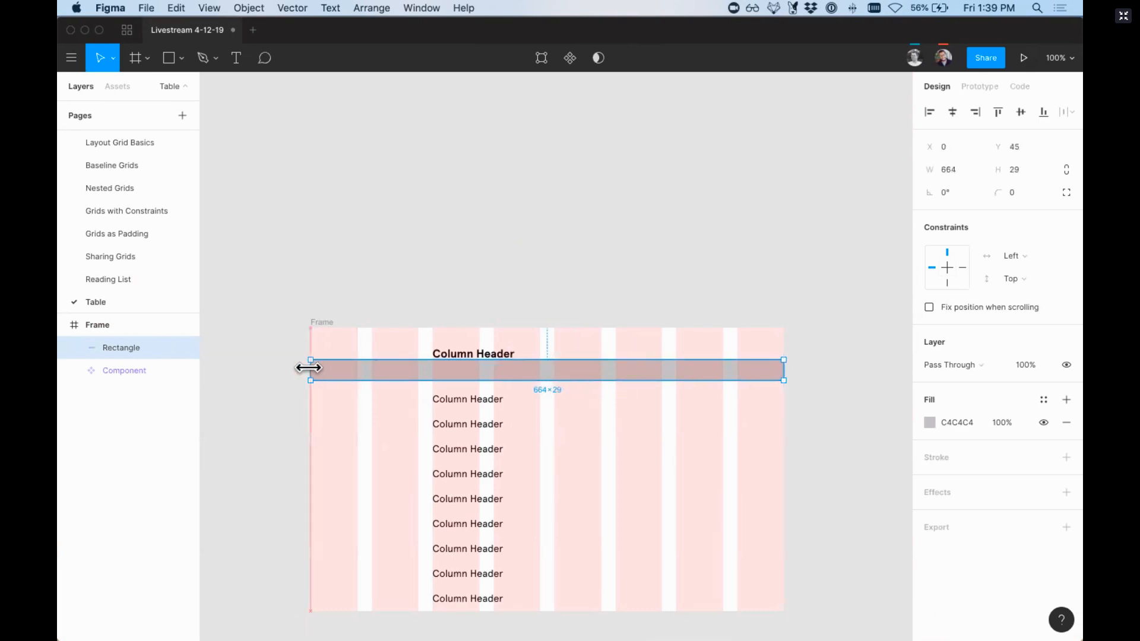
{"action": "left_click_drag", "start_coordinate": [422, 369], "coordinate": [421, 375]}
{"action": "key", "text": "super+bracketleft"}
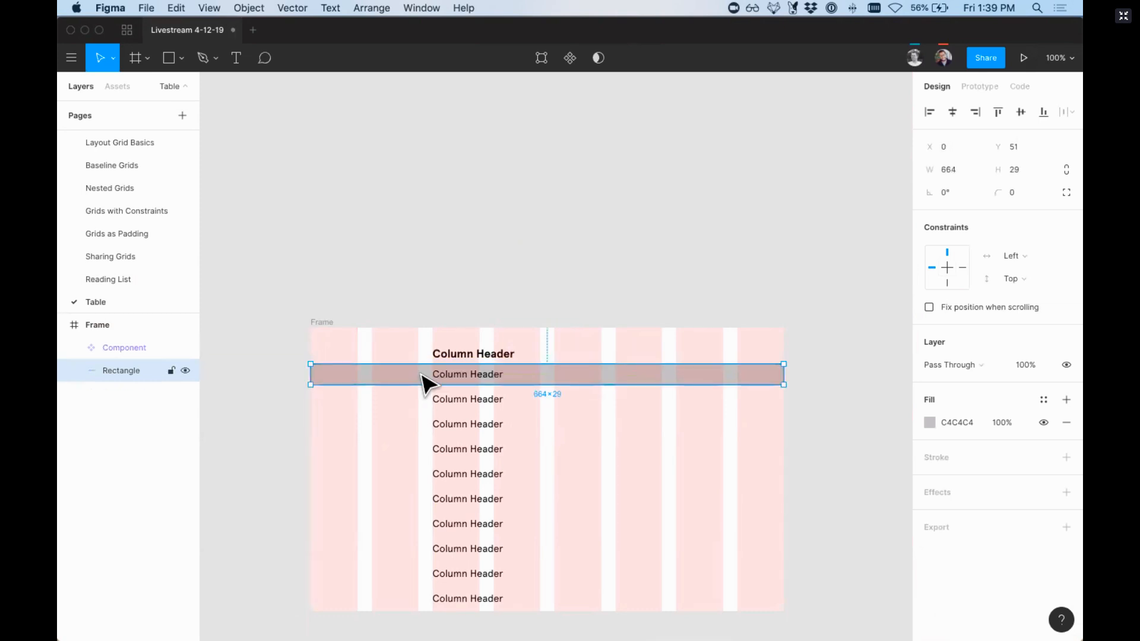
Step: Set the row rectangle's fill colour to F5F5F5
{"action": "left_click", "coordinate": [958, 419]}
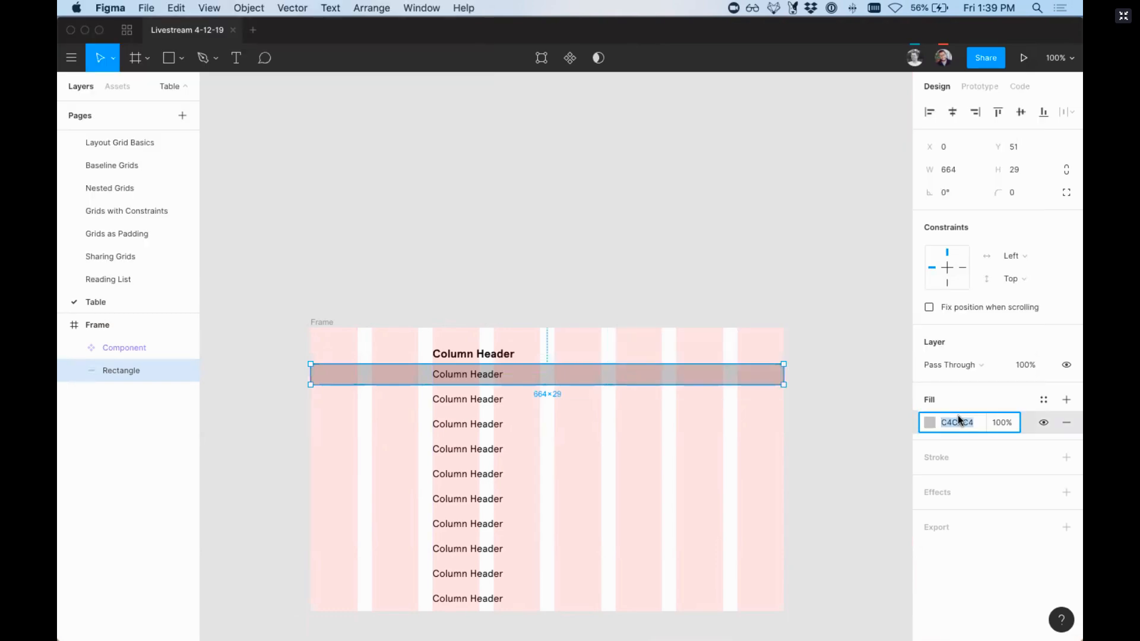
{"action": "type", "text": "f5f5f5"}
{"action": "key", "text": "Return"}
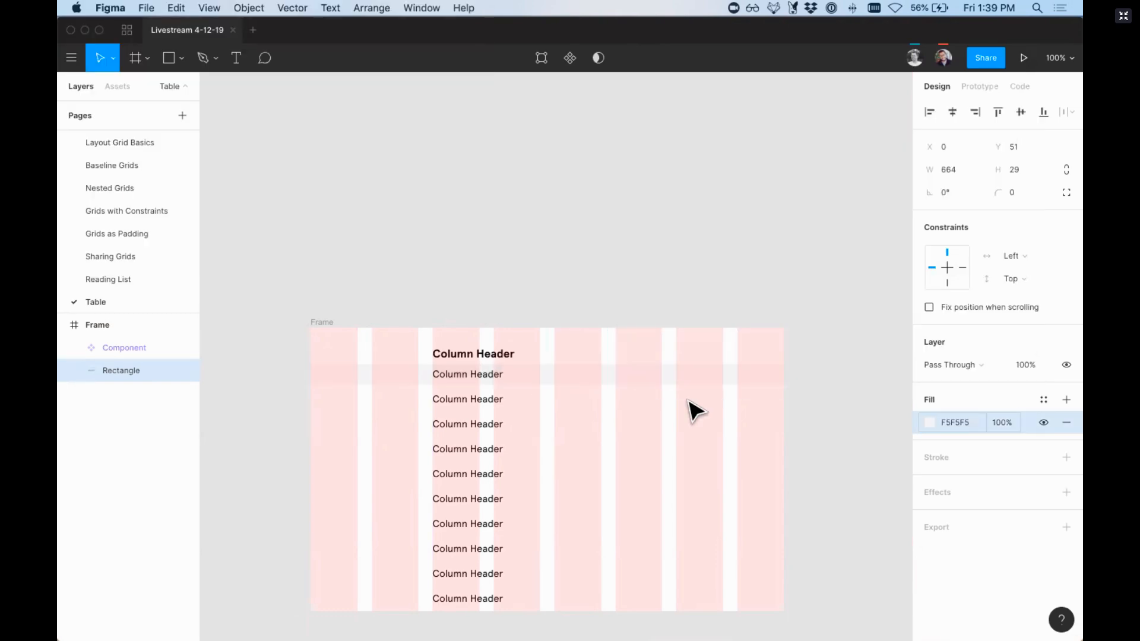
Step: Draw a checkbox square about 9 × 9 px near the start of the row rectangle, at about X 12, Y 61
{"action": "key", "text": "super+equal"}
{"action": "scroll", "coordinate": [389, 375], "scroll_direction": "left", "scroll_amount": 2}
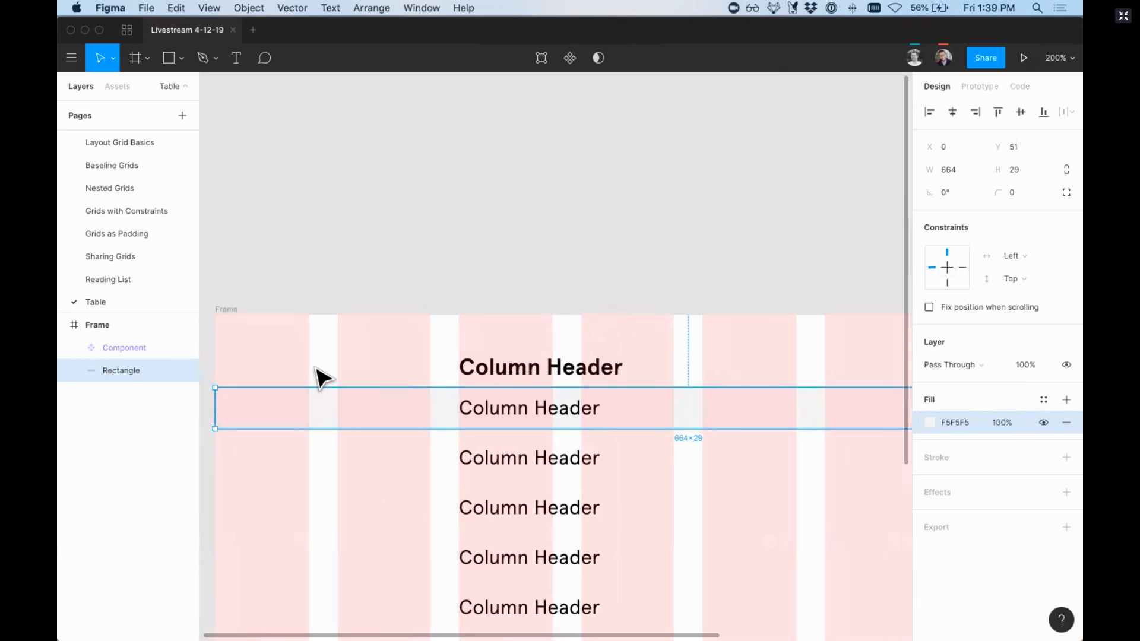
{"action": "scroll", "coordinate": [320, 376], "scroll_direction": "down", "scroll_amount": 2}
{"action": "key", "text": "r"}
{"action": "left_click_drag", "start_coordinate": [246, 381], "coordinate": [258, 397]}
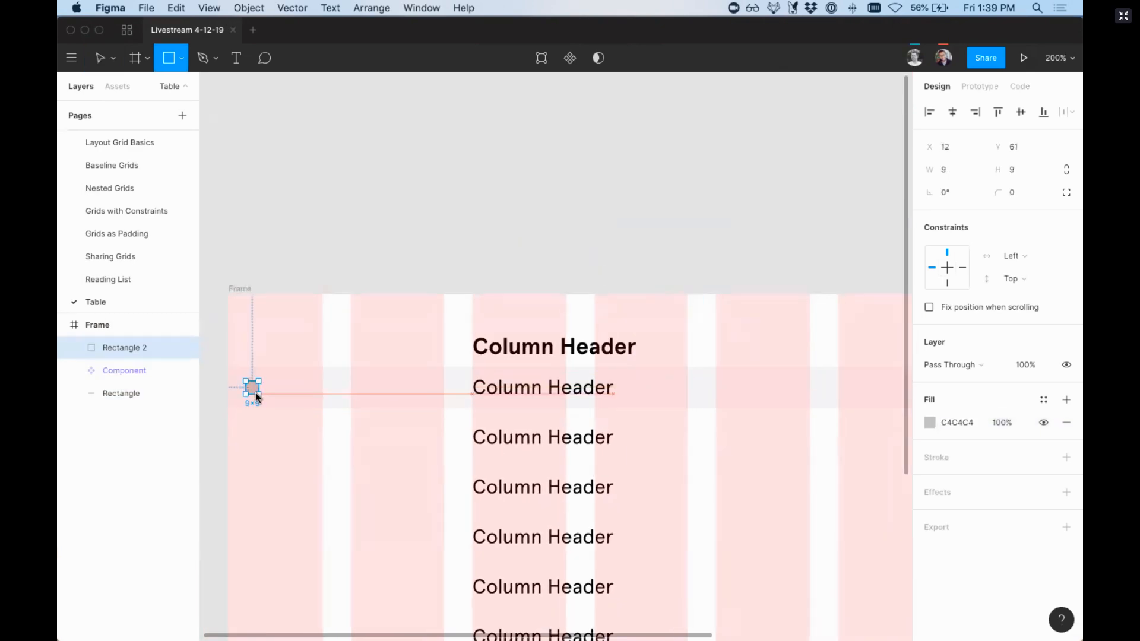
Step: Combine the checkbox square and the row rectangle into a component
{"action": "left_click", "coordinate": [303, 404], "text": "shift"}
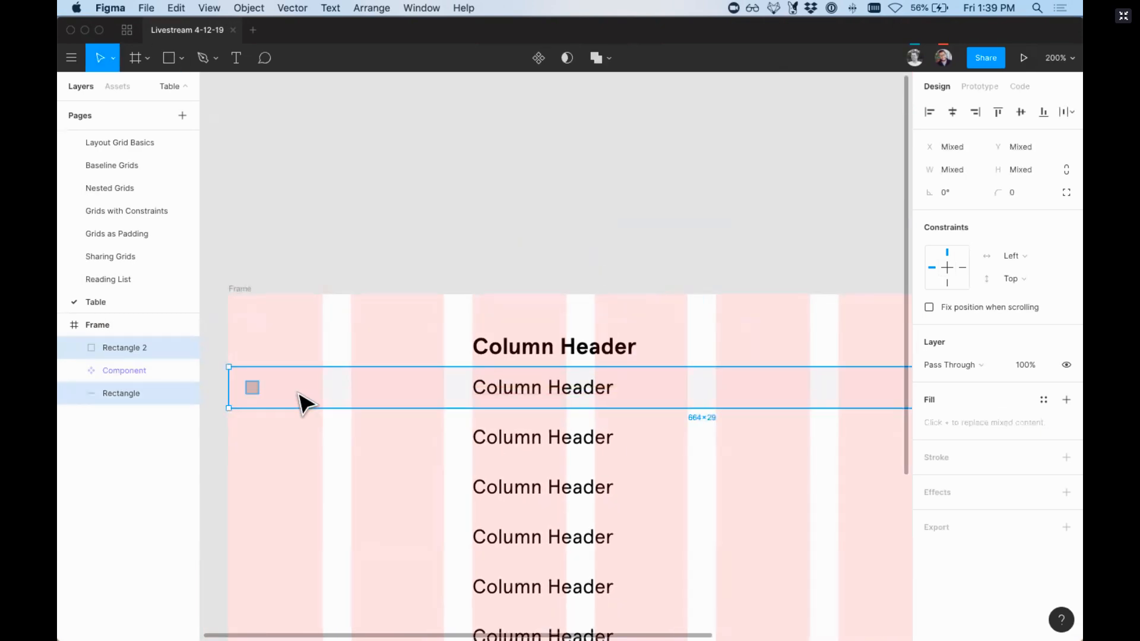
{"action": "key", "text": "alt+super+k"}
{"action": "key", "text": "shift+0"}
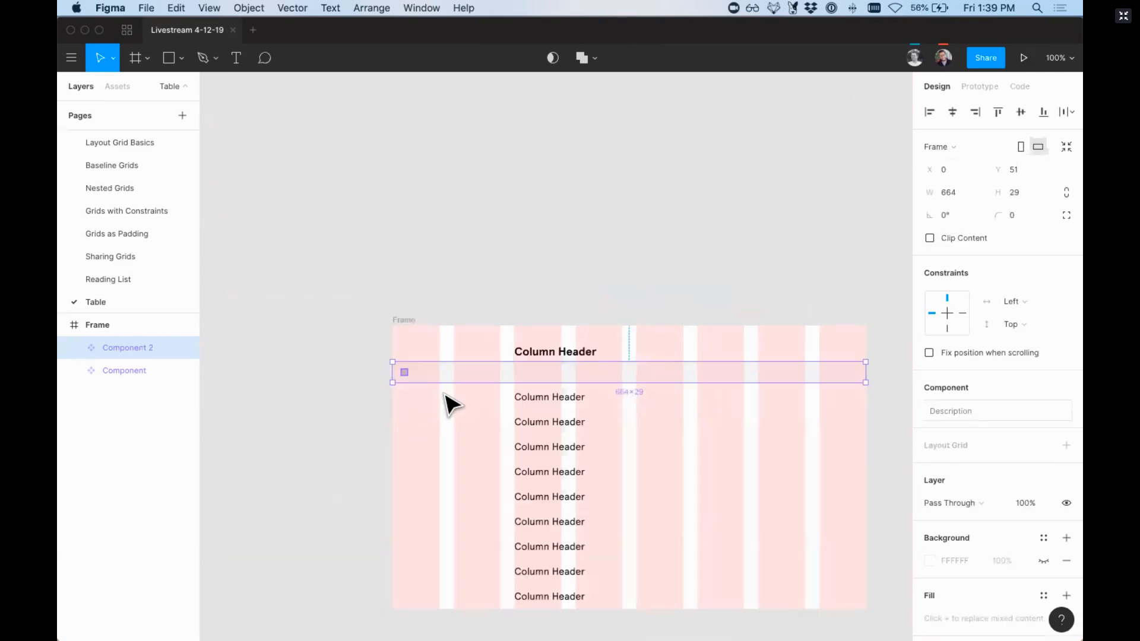
Step: Move both the row and text column components out of the frame onto the empty canvas above it
{"action": "left_click", "coordinate": [573, 476], "text": "shift"}
{"action": "left_click_drag", "start_coordinate": [573, 476], "coordinate": [675, 83]}
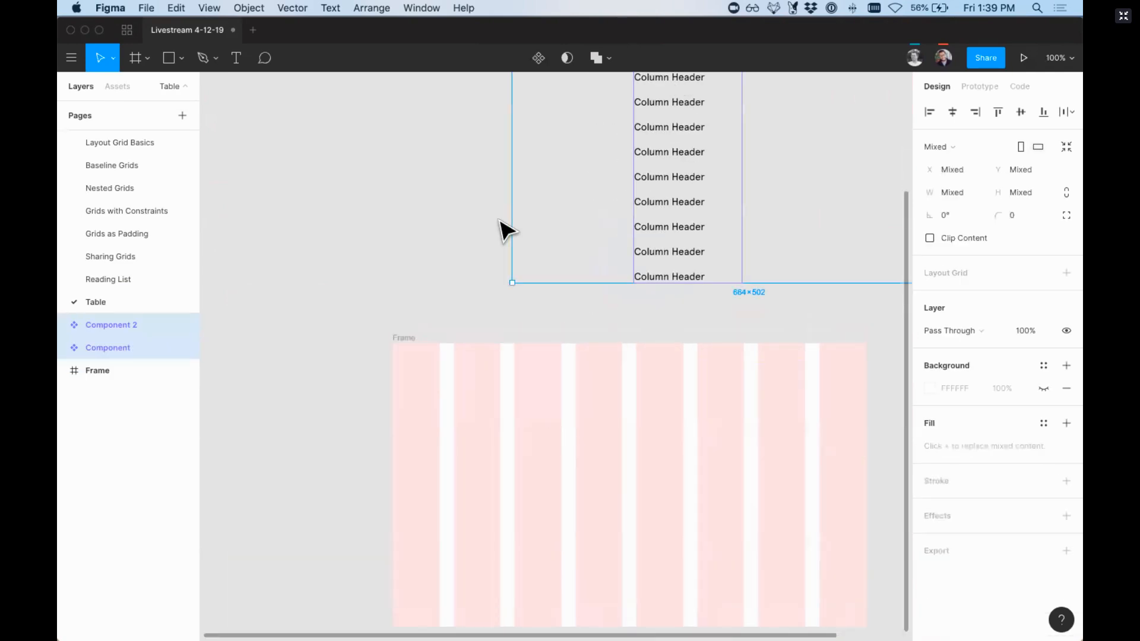
{"action": "scroll", "coordinate": [499, 220], "scroll_direction": "up", "scroll_amount": 3}
{"action": "scroll", "coordinate": [499, 220], "scroll_direction": "right", "scroll_amount": 1}
{"action": "left_click", "coordinate": [499, 220]}
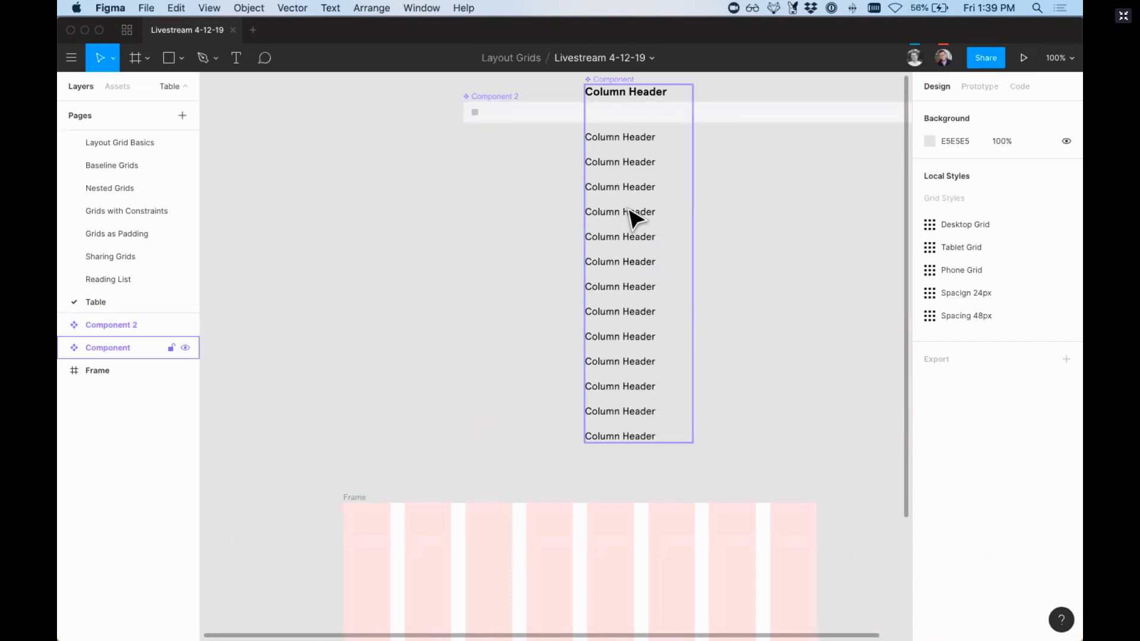
Step: Set the constraints of all text layers inside the column component to Left & Right and Top
{"action": "left_click", "coordinate": [632, 217]}
{"action": "left_click", "coordinate": [631, 217]}
{"action": "scroll", "coordinate": [633, 219], "scroll_direction": "right", "scroll_amount": 1}
{"action": "scroll", "coordinate": [634, 220], "scroll_direction": "up", "scroll_amount": 2}
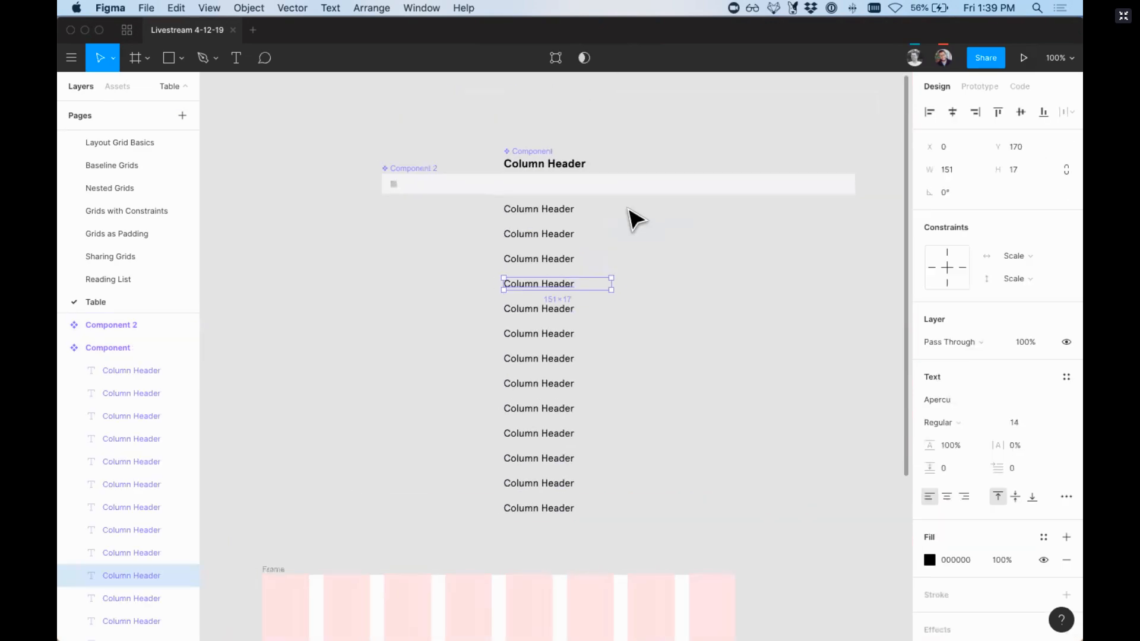
{"action": "left_click", "coordinate": [74, 343]}
{"action": "key", "text": "Return"}
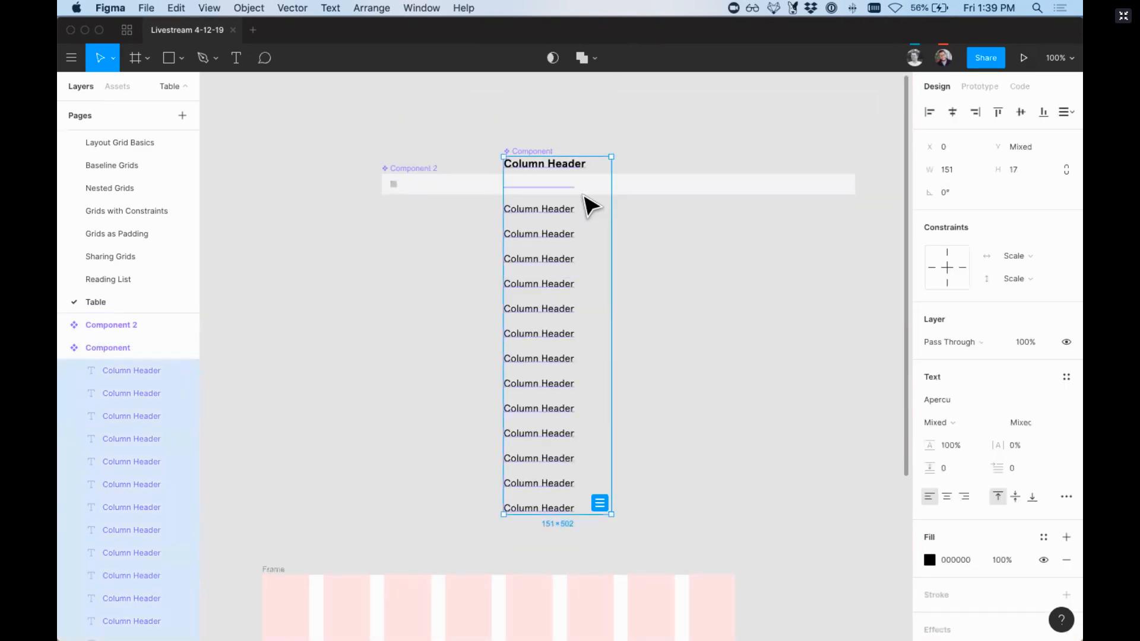
{"action": "left_click", "coordinate": [1023, 263]}
{"action": "left_click", "coordinate": [1035, 226]}
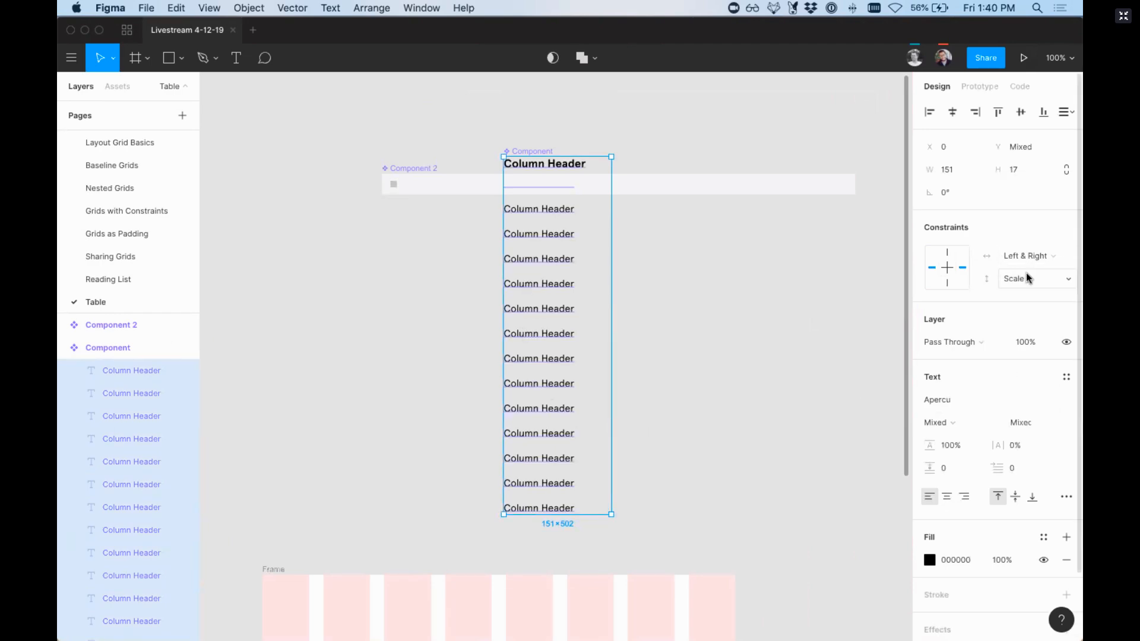
{"action": "left_click", "coordinate": [1027, 278]}
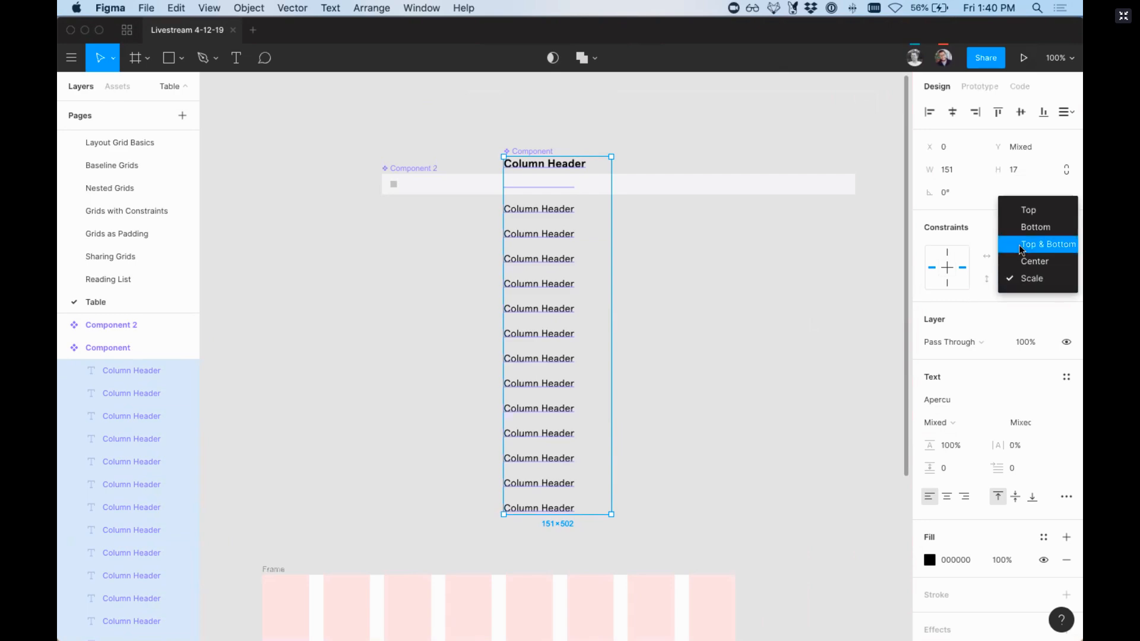
{"action": "left_click", "coordinate": [1028, 211]}
Step: Turn on Clip Content for the column component and shorten it to a height of about 248
{"action": "left_click", "coordinate": [546, 152]}
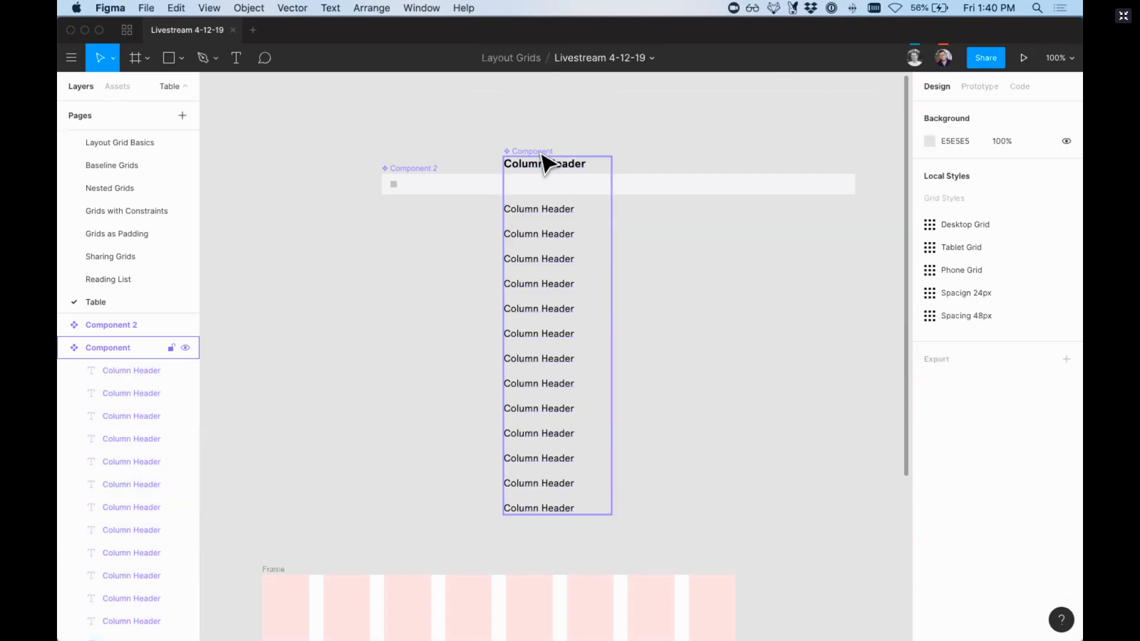
{"action": "left_click", "coordinate": [930, 238]}
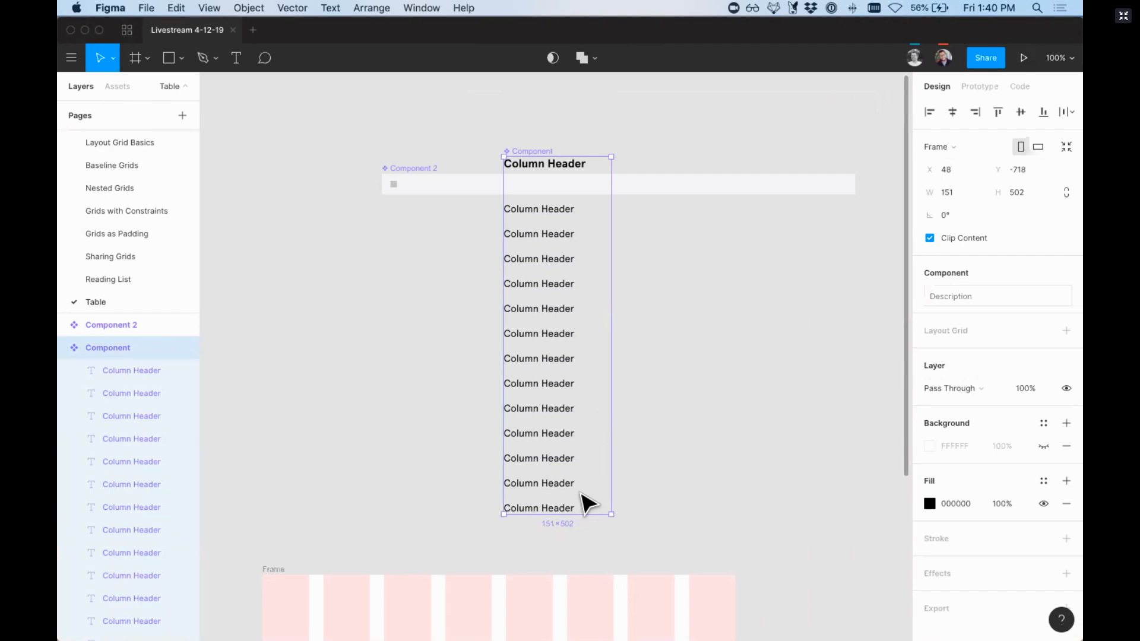
{"action": "left_click_drag", "start_coordinate": [586, 514], "coordinate": [581, 333]}
{"action": "scroll", "coordinate": [583, 334], "scroll_direction": "down", "scroll_amount": 1}
{"action": "scroll", "coordinate": [583, 344], "scroll_direction": "down", "scroll_amount": 1}
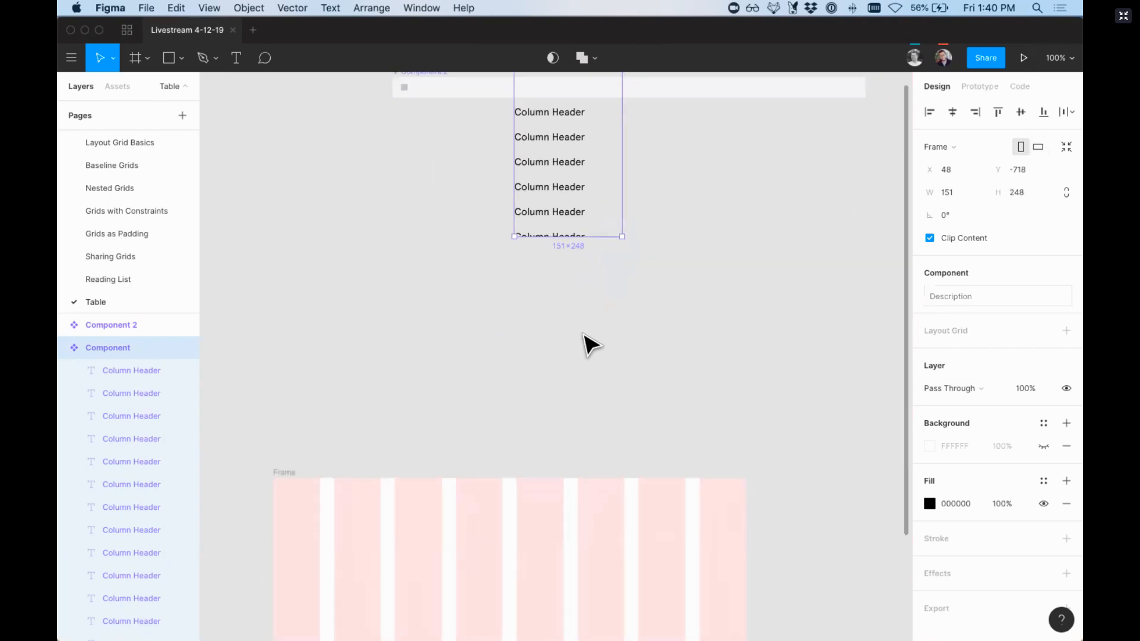
Step: Place an instance of the row component and one of the column component in the frame, the column at X 171, Y 10
{"action": "scroll", "coordinate": [486, 173], "scroll_direction": "left", "scroll_amount": 1}
{"action": "left_click", "coordinate": [472, 114]}
{"action": "left_click_drag", "start_coordinate": [485, 118], "coordinate": [364, 540]}
{"action": "left_click_drag", "start_coordinate": [550, 163], "coordinate": [416, 359]}
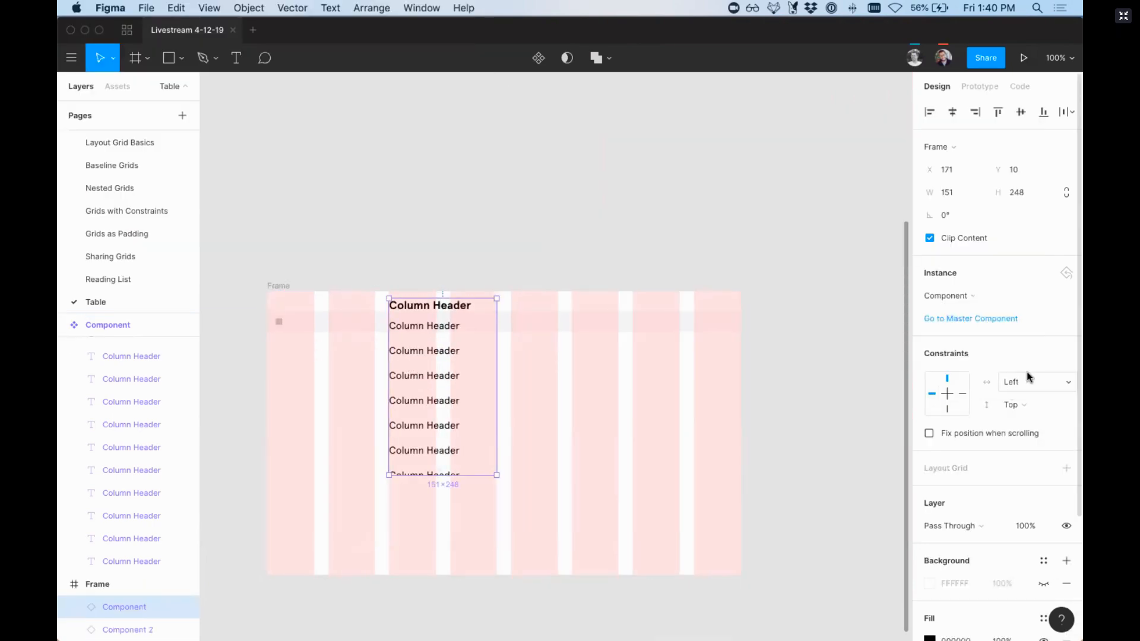
Step: Set the column instance's horizontal constraint to Left & Right, duplicate it twice across the grid with 20 px gaps, and select all three columns
{"action": "left_click", "coordinate": [1013, 382]}
{"action": "left_click", "coordinate": [1030, 411]}
{"action": "left_click_drag", "start_coordinate": [440, 397], "coordinate": [571, 398]}
{"action": "key", "text": "super+d"}
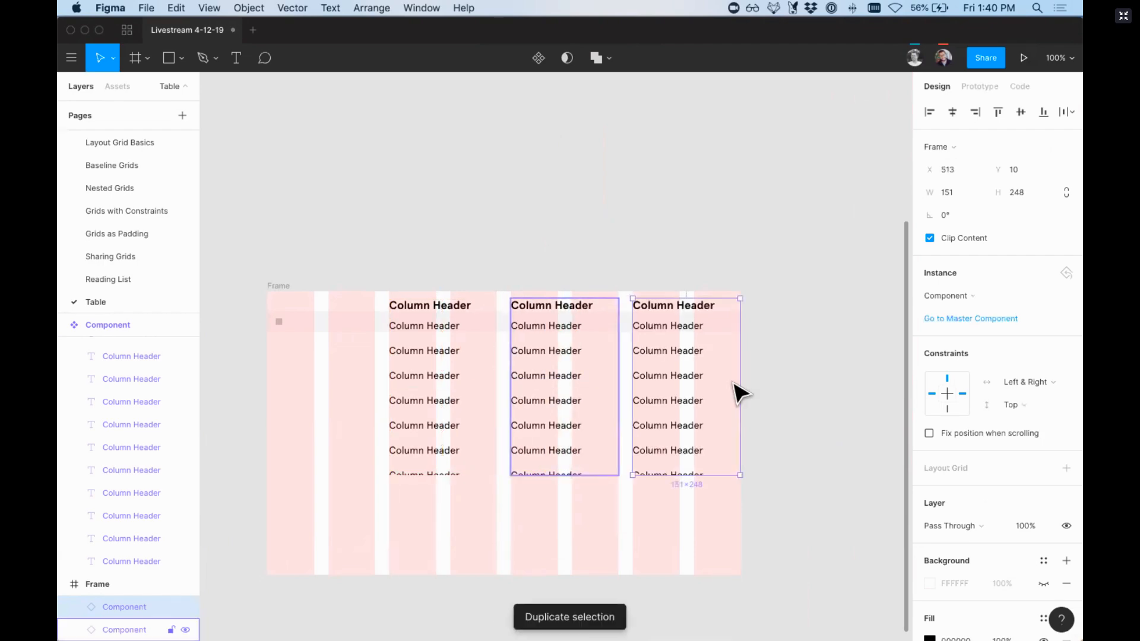
{"action": "left_click", "coordinate": [561, 397], "text": "shift"}
{"action": "left_click", "coordinate": [441, 399], "text": "shift"}
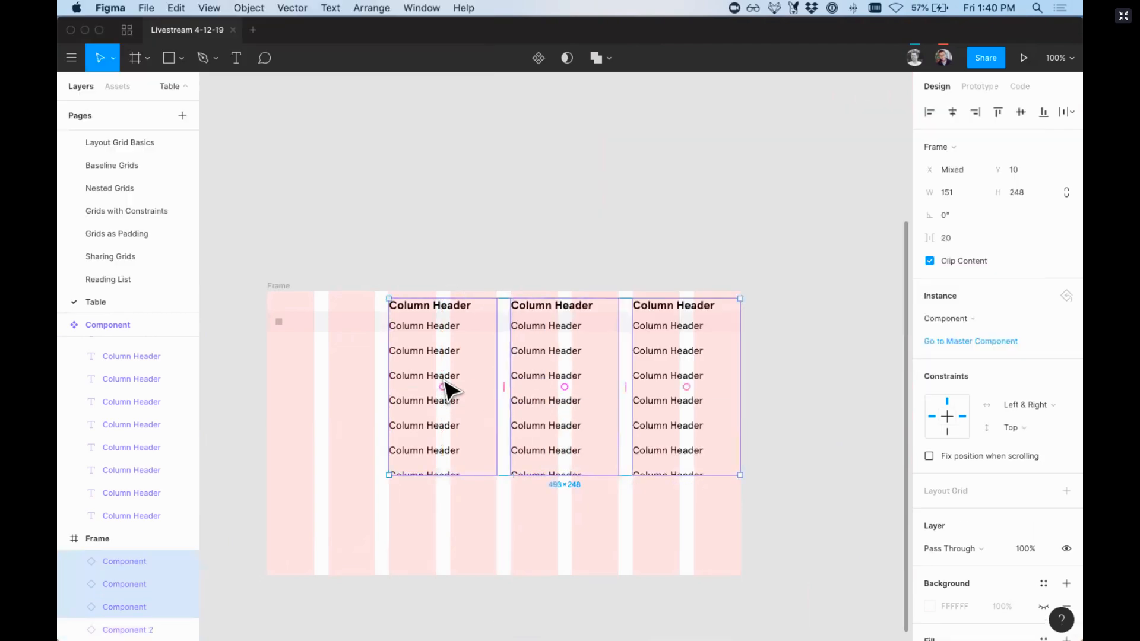
Step: Duplicate the checkbox row instance repeatedly down the frame behind the text rows, until the last one sits at Y 349
{"action": "left_click_drag", "start_coordinate": [346, 322], "coordinate": [349, 355]}
{"action": "key", "text": "super+d"}
{"action": "key", "text": "super+d"}
{"action": "key", "text": "super+d"}
{"action": "key", "text": "super+d"}
{"action": "key", "text": "super+d"}
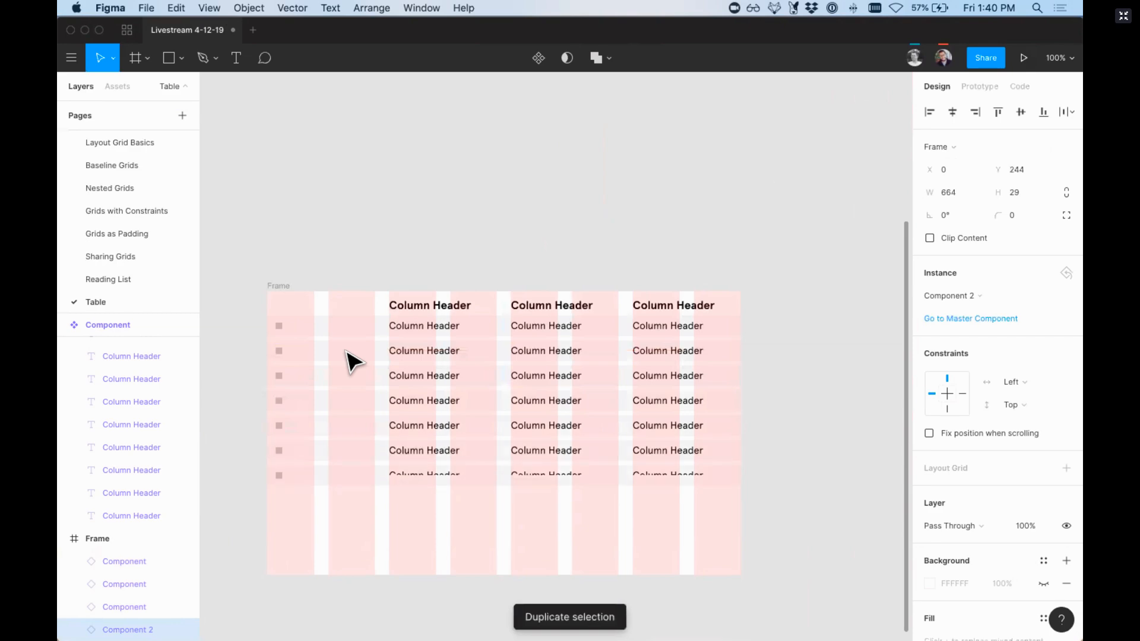
{"action": "key", "text": "super+d"}
{"action": "key", "text": "super+d"}
{"action": "key", "text": "super+d"}
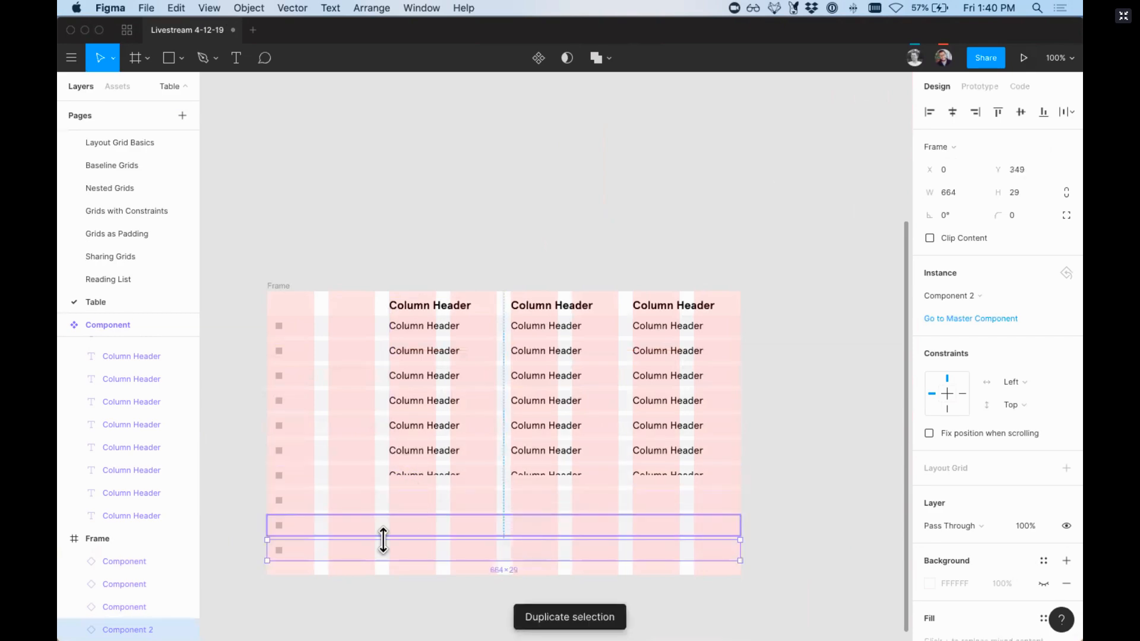
Step: Select all the checkbox row instances, move them out above the frame, and turn them into one component
{"action": "left_click_drag", "start_coordinate": [329, 590], "coordinate": [352, 315]}
{"action": "scroll", "coordinate": [343, 336], "scroll_direction": "up", "scroll_amount": 2}
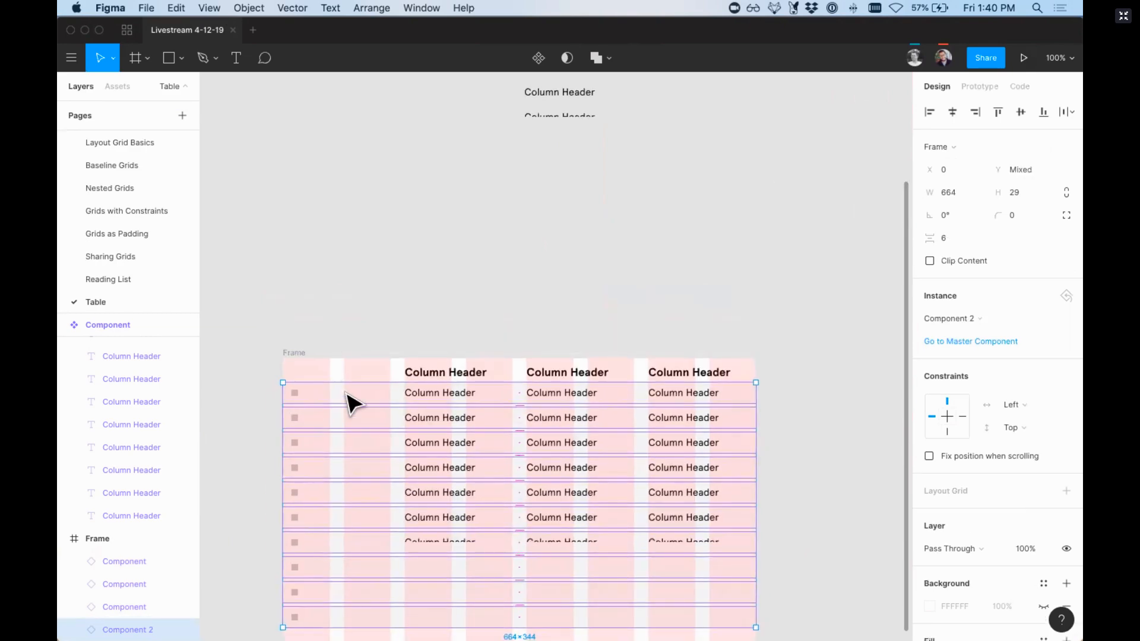
{"action": "left_click_drag", "start_coordinate": [347, 392], "coordinate": [346, 205]}
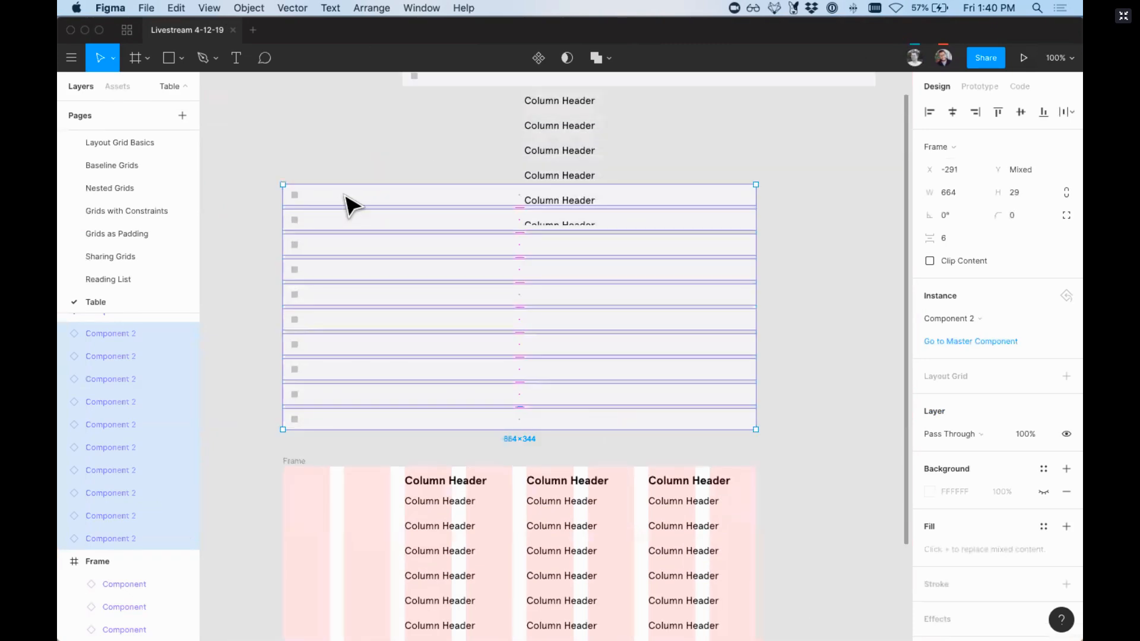
{"action": "key", "text": "super+alt+k"}
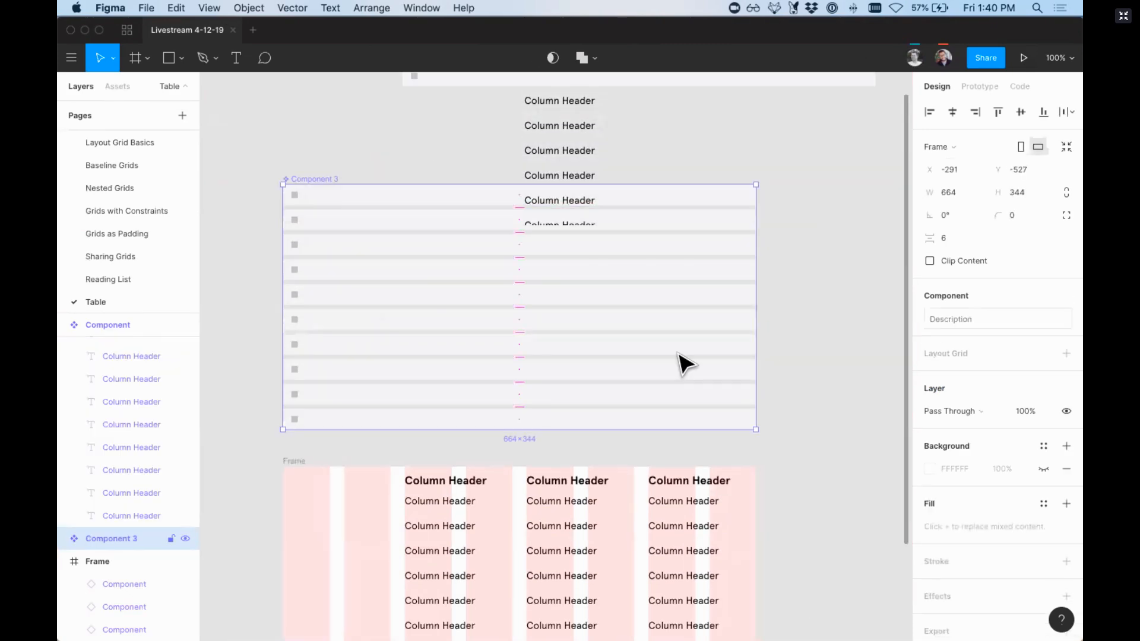
Step: Set the constraints of all rows inside the row-stack component to Left & Right and Top
{"action": "key", "text": "Return"}
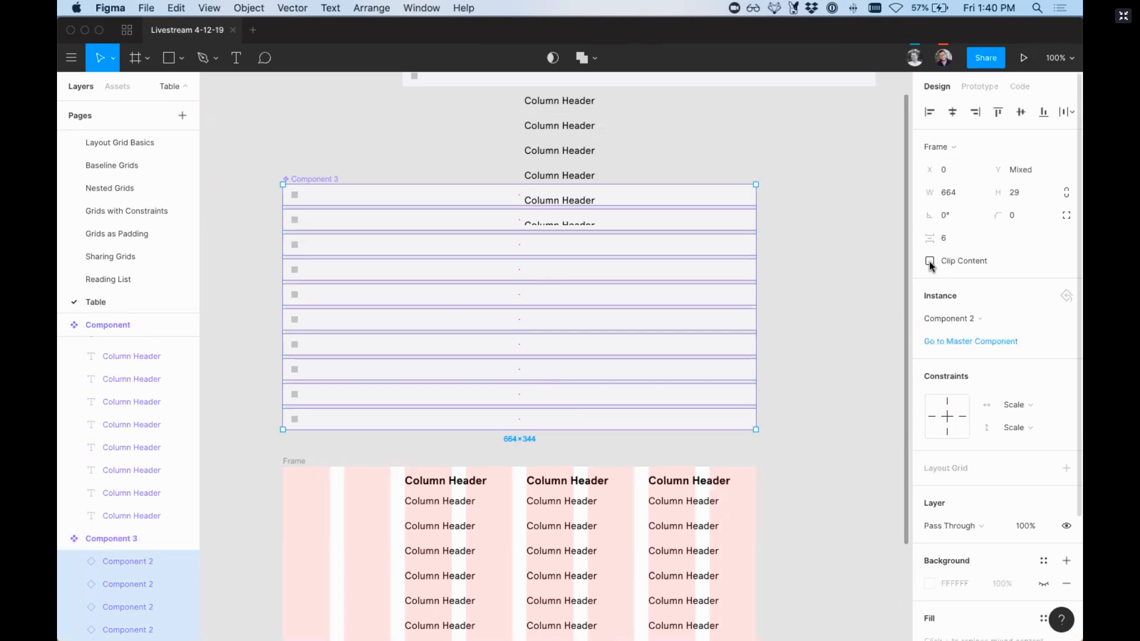
{"action": "left_click", "coordinate": [1018, 404]}
{"action": "left_click", "coordinate": [1045, 369]}
{"action": "left_click", "coordinate": [1021, 427]}
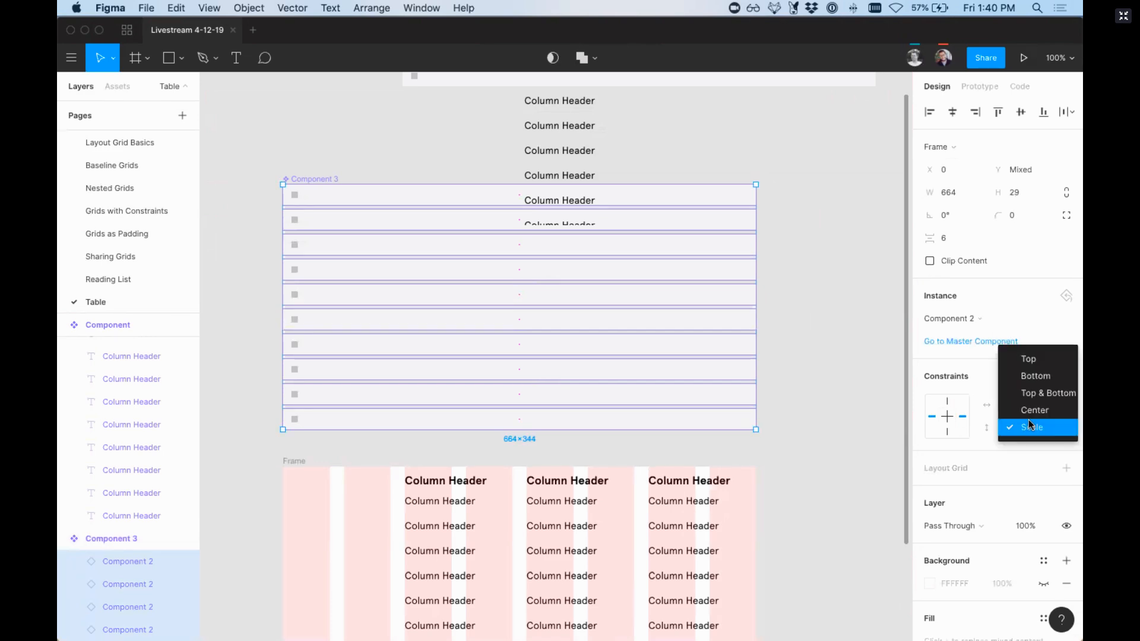
{"action": "left_click", "coordinate": [758, 381]}
{"action": "left_click", "coordinate": [710, 392]}
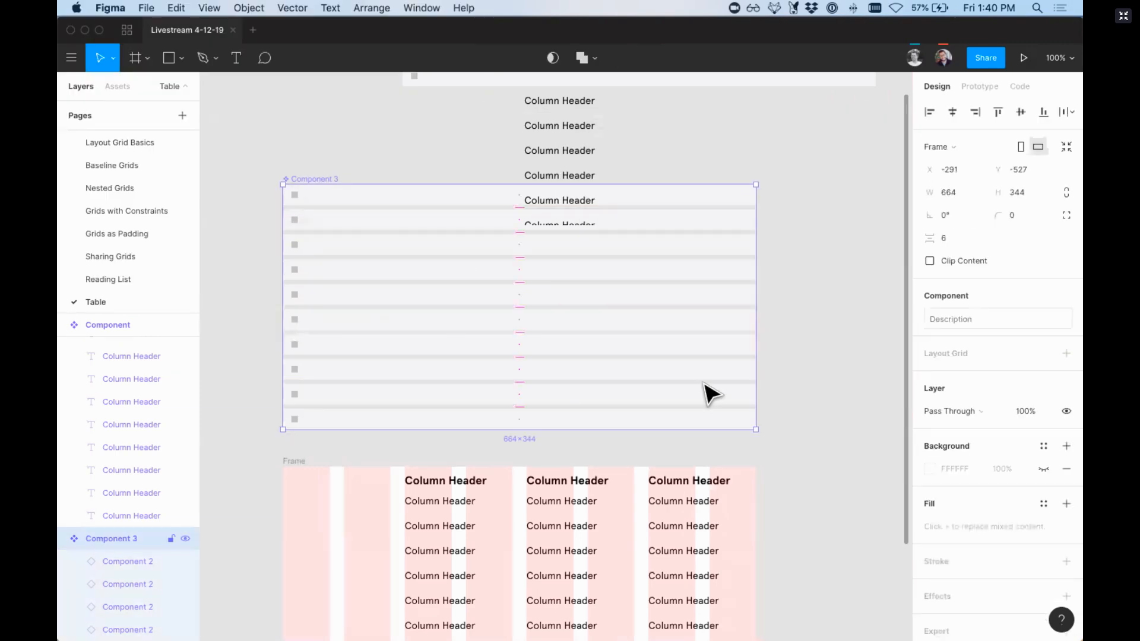
Step: Turn on Clip Content for the row-stack component and shorten it to a height of 124
{"action": "left_click", "coordinate": [930, 261]}
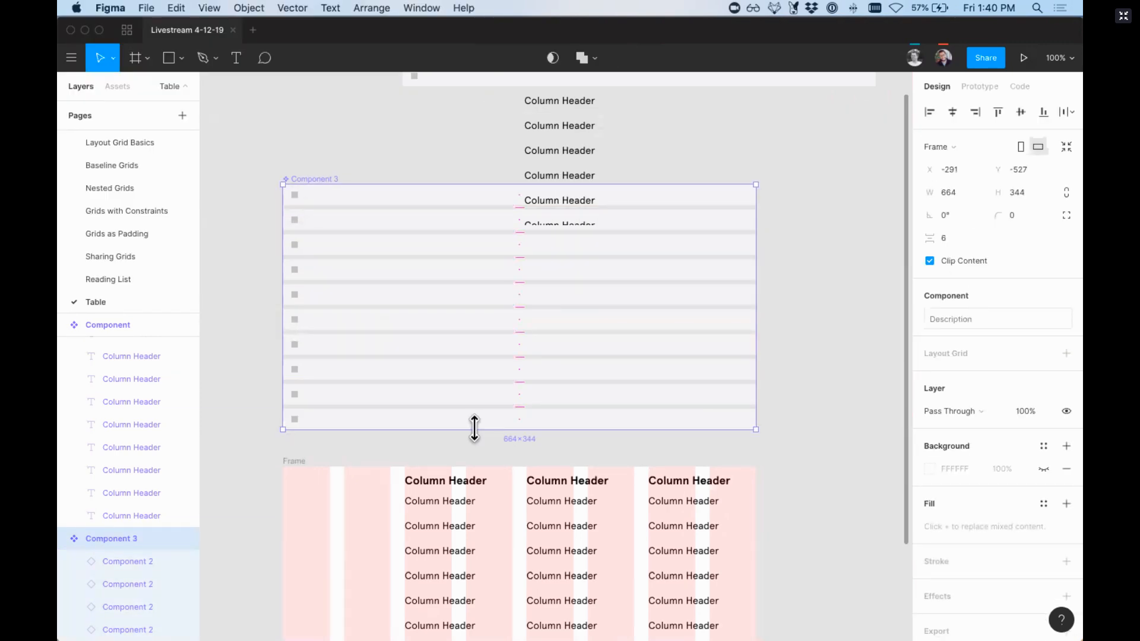
{"action": "left_click_drag", "start_coordinate": [473, 428], "coordinate": [491, 273]}
{"action": "scroll", "coordinate": [471, 331], "scroll_direction": "down", "scroll_amount": 2}
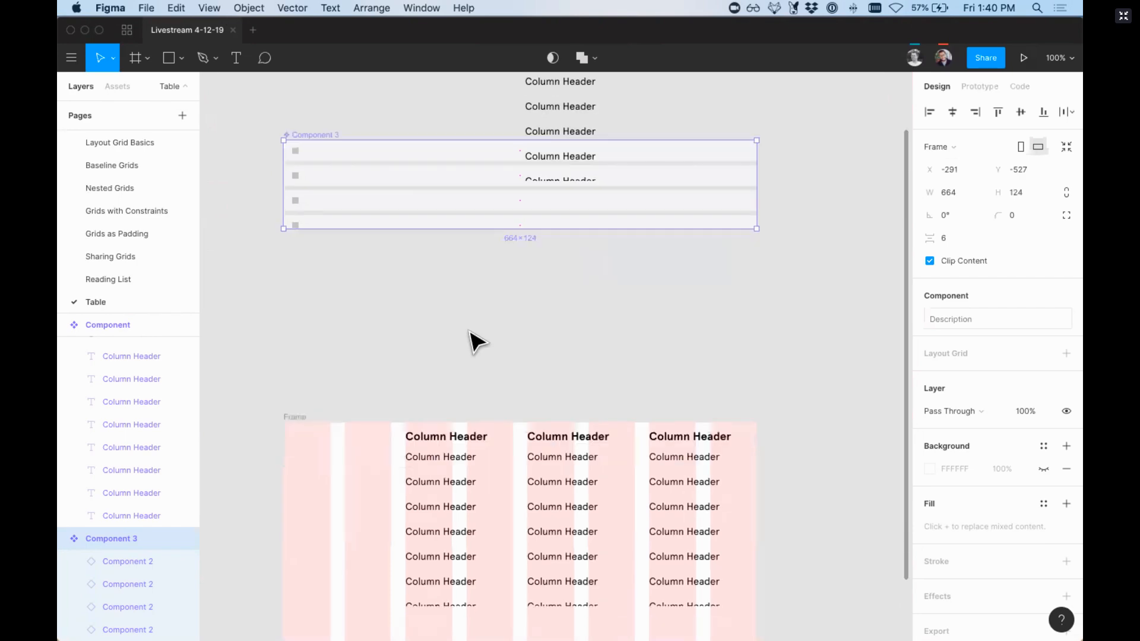
Step: Place an instance of the row-stack component behind the columns at X 0, Y 34 and extend its height to 224
{"action": "left_click_drag", "start_coordinate": [389, 138], "coordinate": [396, 437]}
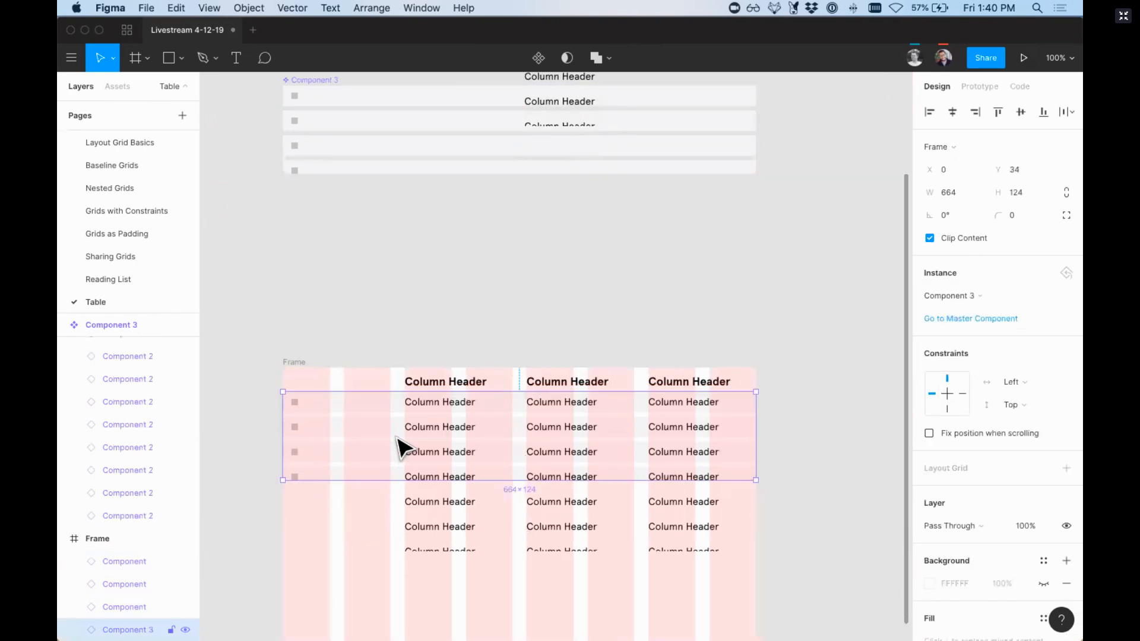
{"action": "scroll", "coordinate": [400, 445], "scroll_direction": "down", "scroll_amount": 3}
{"action": "left_click_drag", "start_coordinate": [390, 387], "coordinate": [390, 458]}
Step: Shorten the table frame to a height of 258 so it ends with the rows
{"action": "left_click", "coordinate": [296, 268]}
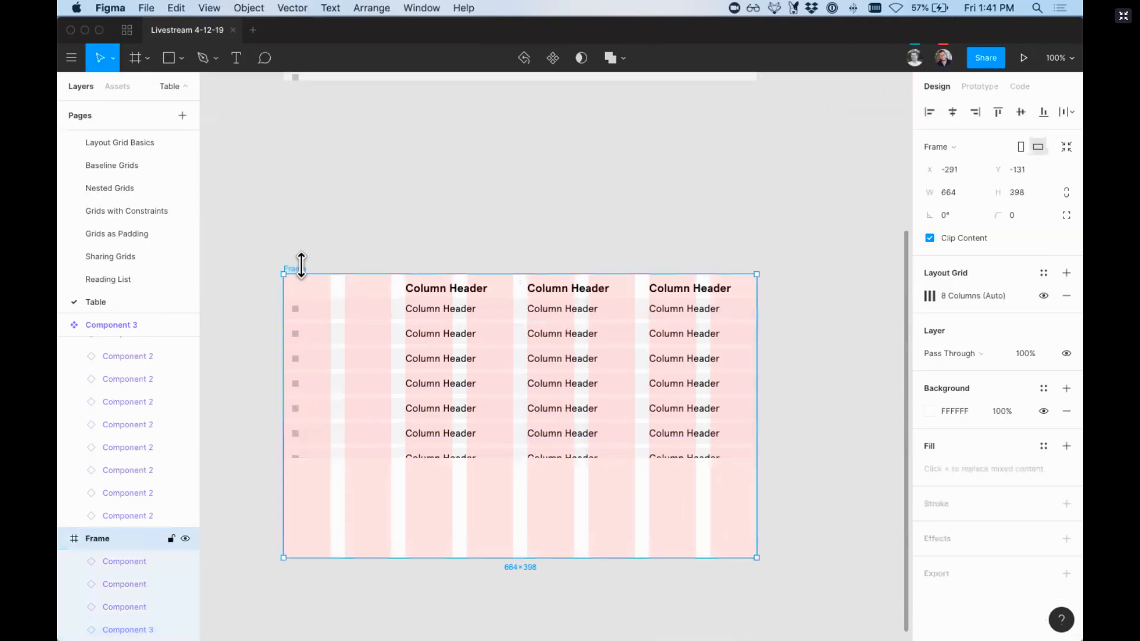
{"action": "left_click_drag", "start_coordinate": [501, 561], "coordinate": [500, 459]}
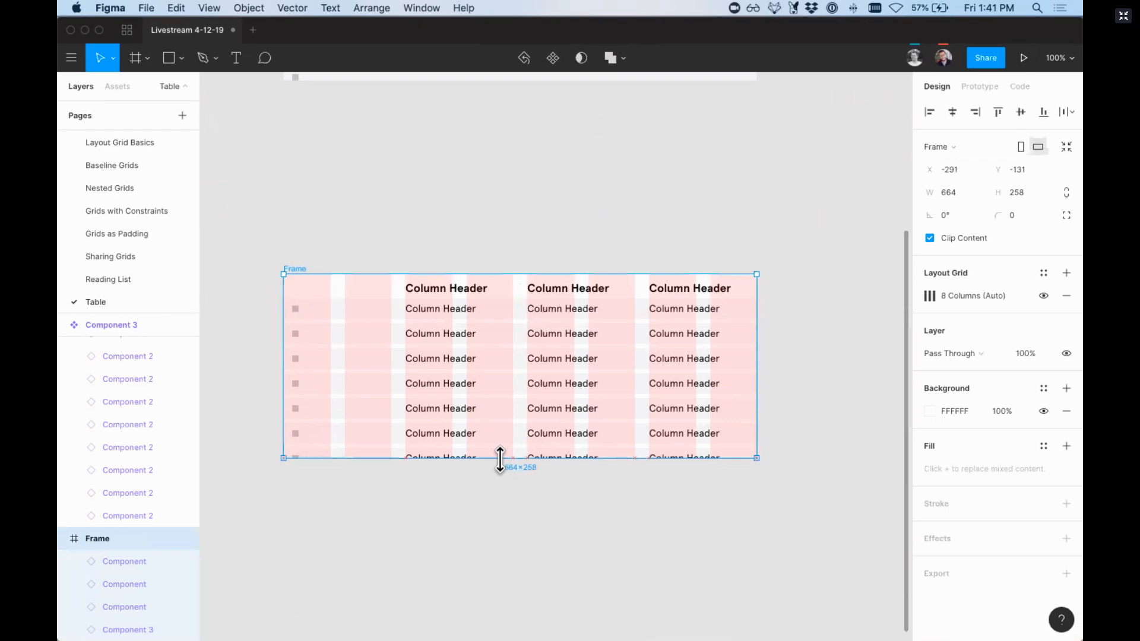
{"action": "left_click", "coordinate": [522, 509]}
Step: Set the row-stack instance's constraints to Left & Right and Top & Bottom
{"action": "left_click", "coordinate": [369, 326]}
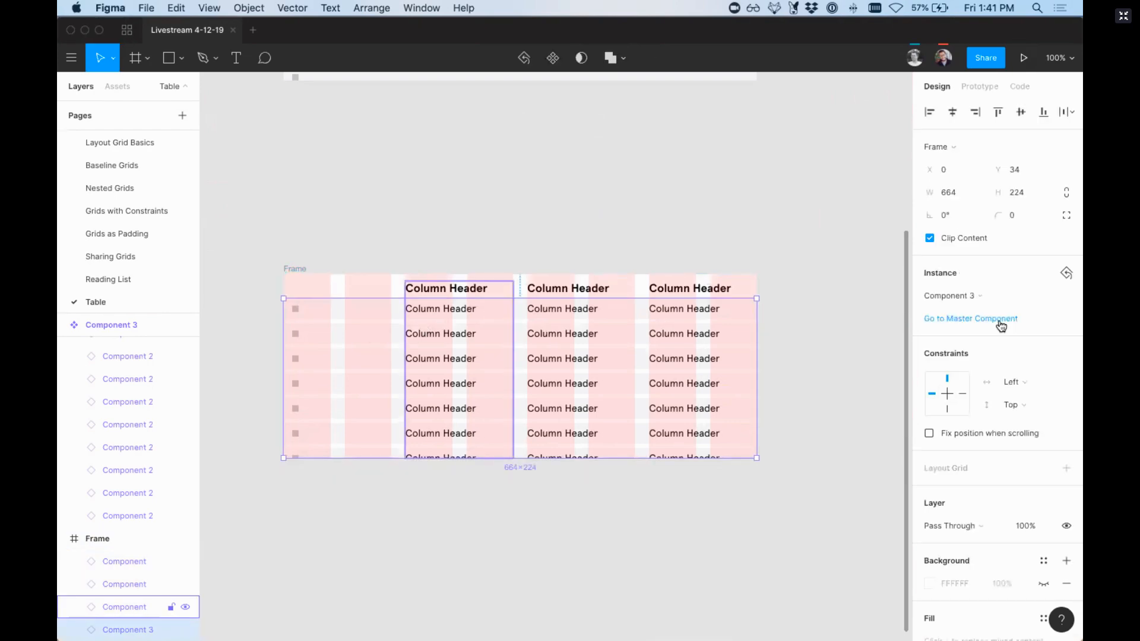
{"action": "left_click", "coordinate": [1014, 383]}
{"action": "left_click", "coordinate": [1029, 415]}
{"action": "left_click", "coordinate": [1019, 405]}
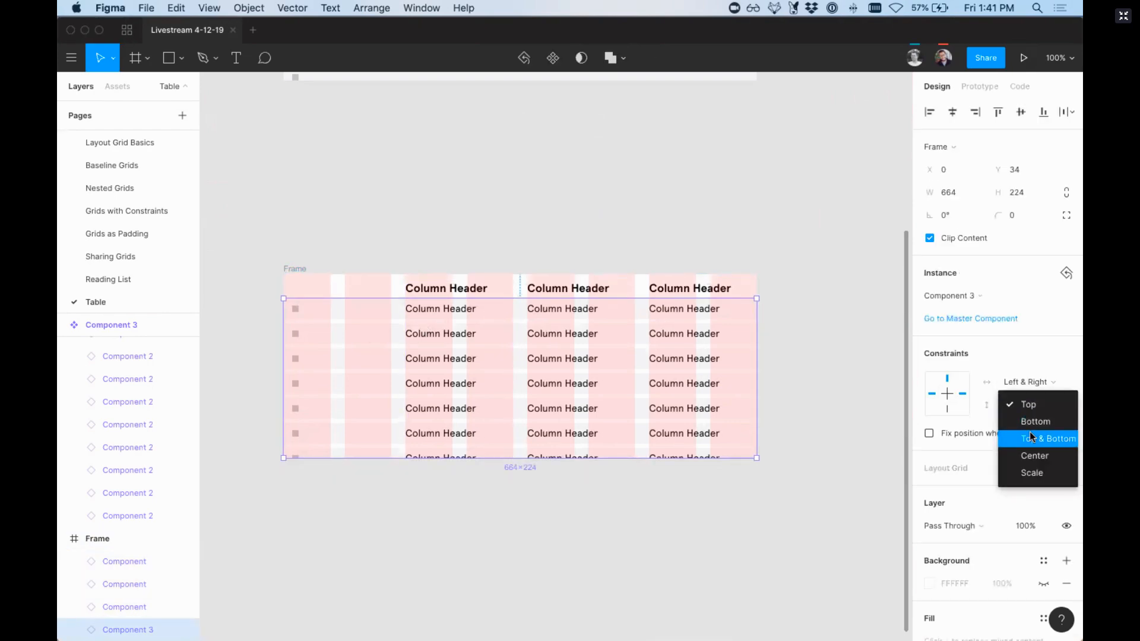
{"action": "left_click", "coordinate": [1048, 438]}
{"action": "left_click", "coordinate": [774, 504]}
Step: Widen the table frame to 797 to test how the rows and columns stretch
{"action": "scroll", "coordinate": [475, 268], "scroll_direction": "down", "scroll_amount": 3}
{"action": "scroll", "coordinate": [475, 267], "scroll_direction": "right", "scroll_amount": 2}
{"action": "left_click", "coordinate": [279, 190]}
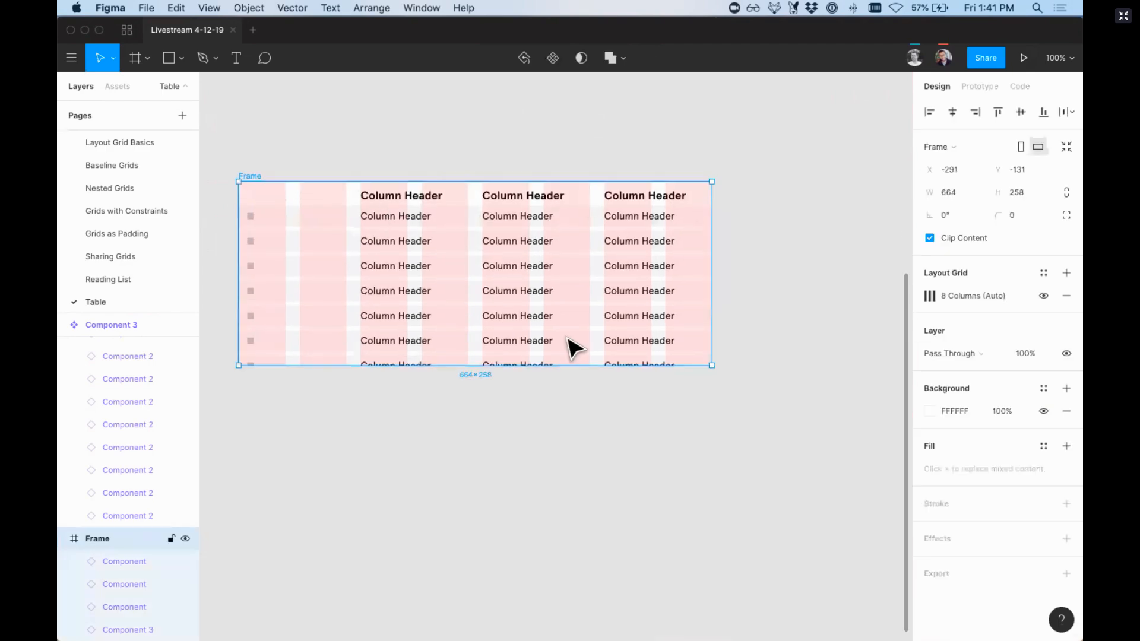
{"action": "left_click_drag", "start_coordinate": [712, 308], "coordinate": [794, 303]}
Step: Stretch the frame slightly taller, check the columns, and undo back to a frame height of 238
{"action": "mouse_move", "coordinate": [630, 366]}
{"action": "left_mouse_down"}
{"action": "mouse_move", "coordinate": [628, 351]}
{"action": "mouse_move", "coordinate": [631, 448]}
{"action": "mouse_move", "coordinate": [628, 376]}
{"action": "left_mouse_up"}
{"action": "left_click", "coordinate": [450, 333]}
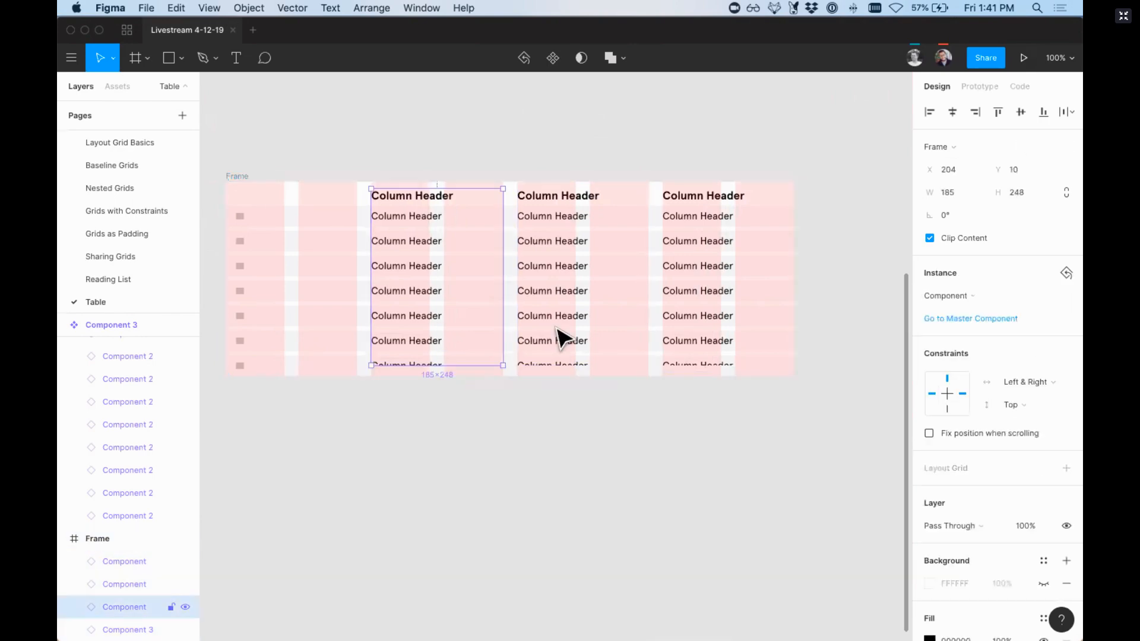
{"action": "left_click", "coordinate": [571, 335], "text": "shift"}
{"action": "key", "text": "super+z"}
{"action": "key", "text": "super+z"}
{"action": "key", "text": "super+z"}
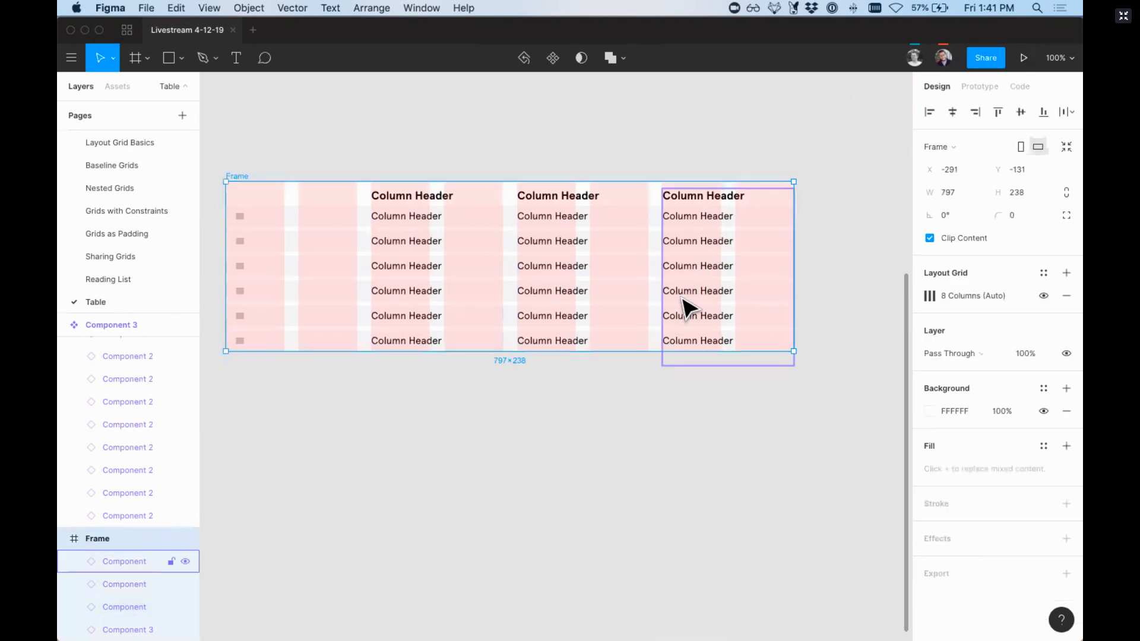
Step: Shorten all three column instances to a height of 228 and set their vertical constraint to Top & Bottom
{"action": "left_click", "coordinate": [680, 297]}
{"action": "left_click", "coordinate": [552, 295], "text": "shift"}
{"action": "left_click", "coordinate": [419, 302], "text": "shift"}
{"action": "left_click_drag", "start_coordinate": [465, 370], "coordinate": [467, 355]}
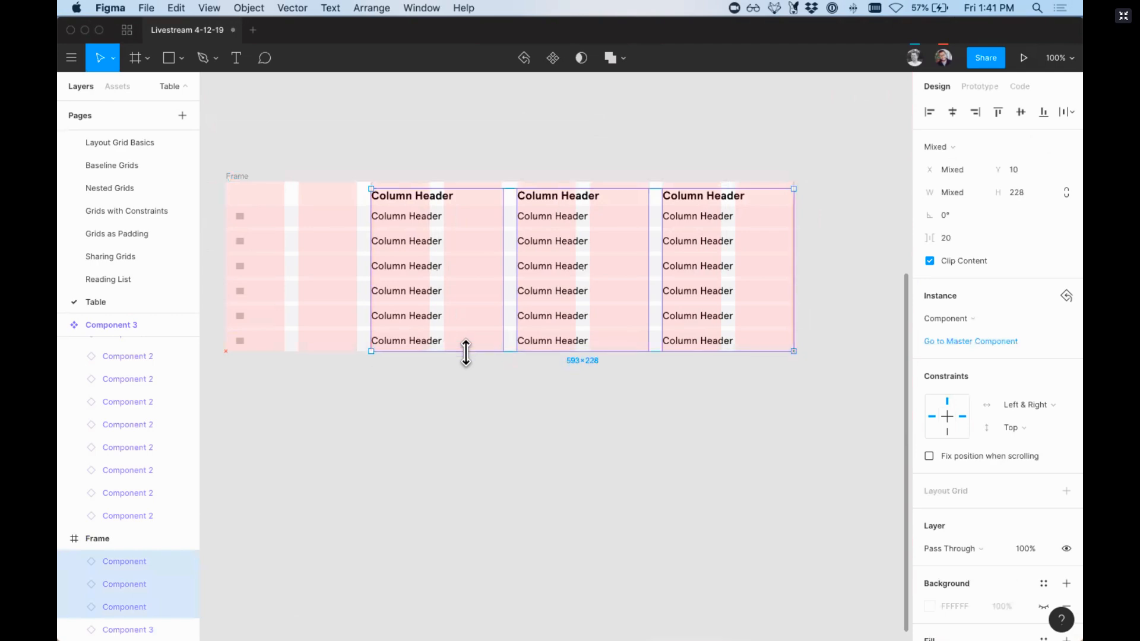
{"action": "left_click", "coordinate": [1011, 428]}
{"action": "left_click", "coordinate": [1038, 458]}
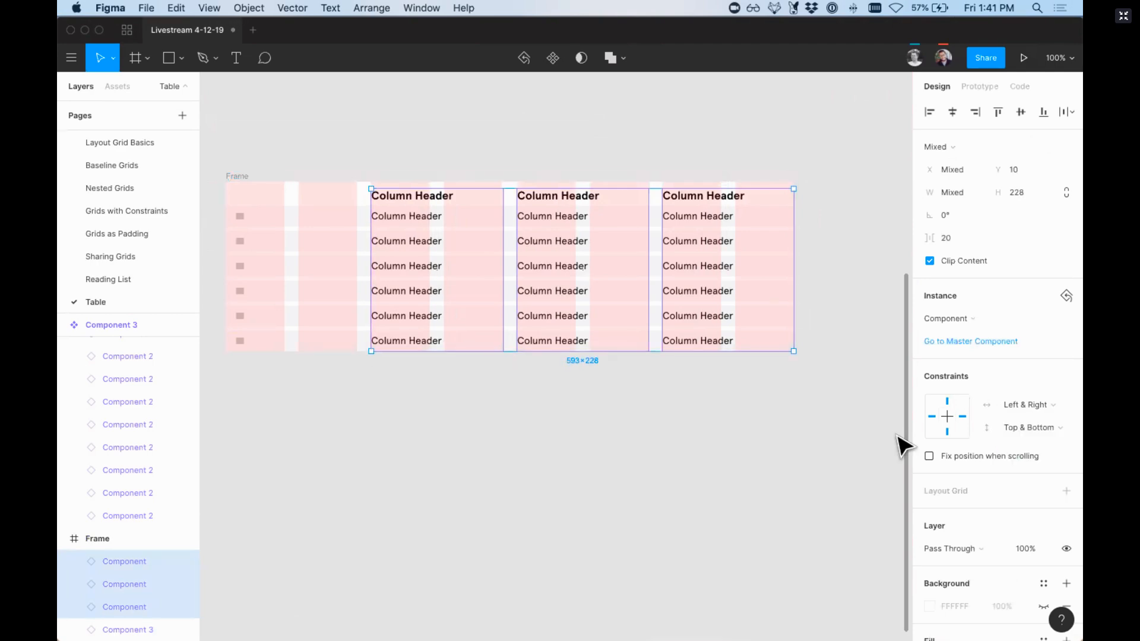
{"action": "left_click", "coordinate": [843, 410]}
Step: Resize the table frame to a height of 378 and a width of 743
{"action": "left_click", "coordinate": [237, 175]}
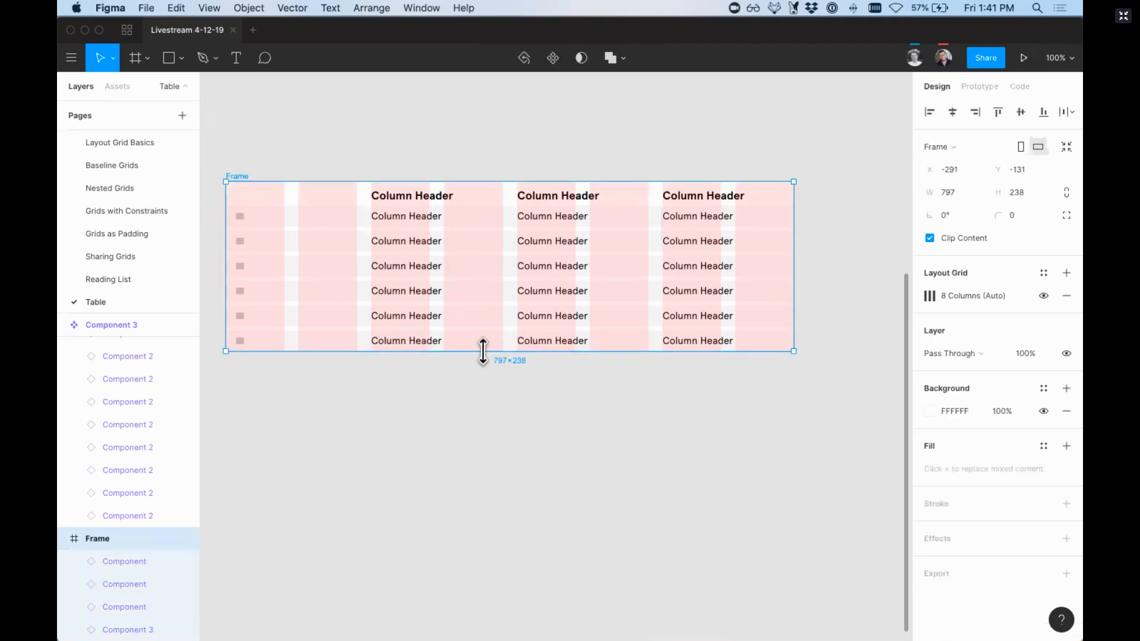
{"action": "left_click_drag", "start_coordinate": [482, 354], "coordinate": [468, 451]}
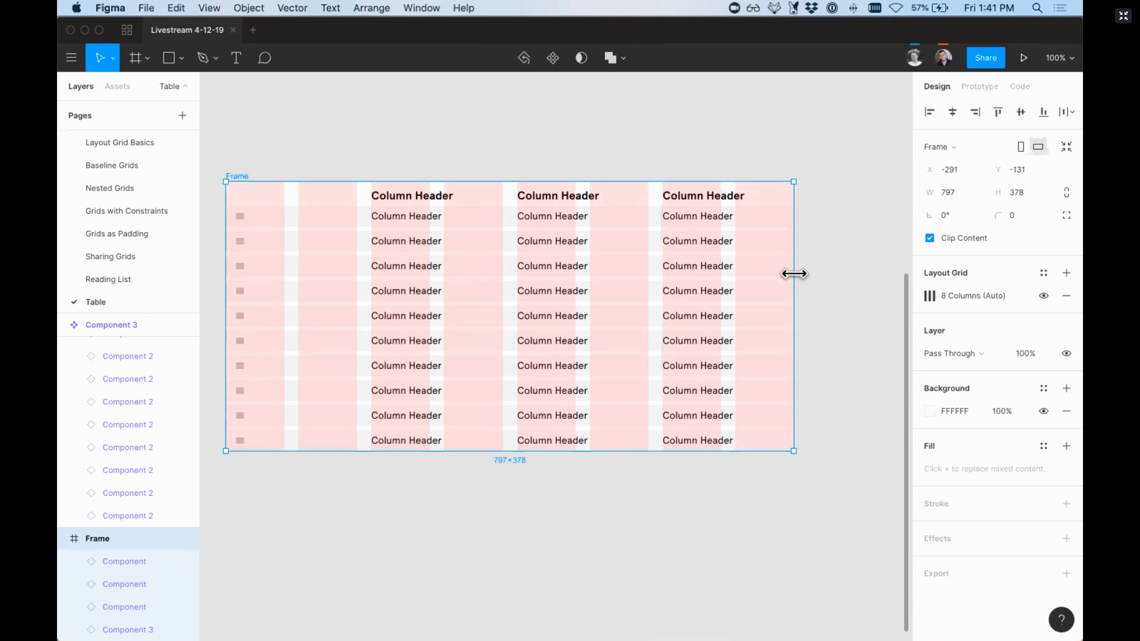
{"action": "left_click_drag", "start_coordinate": [794, 273], "coordinate": [755, 295]}
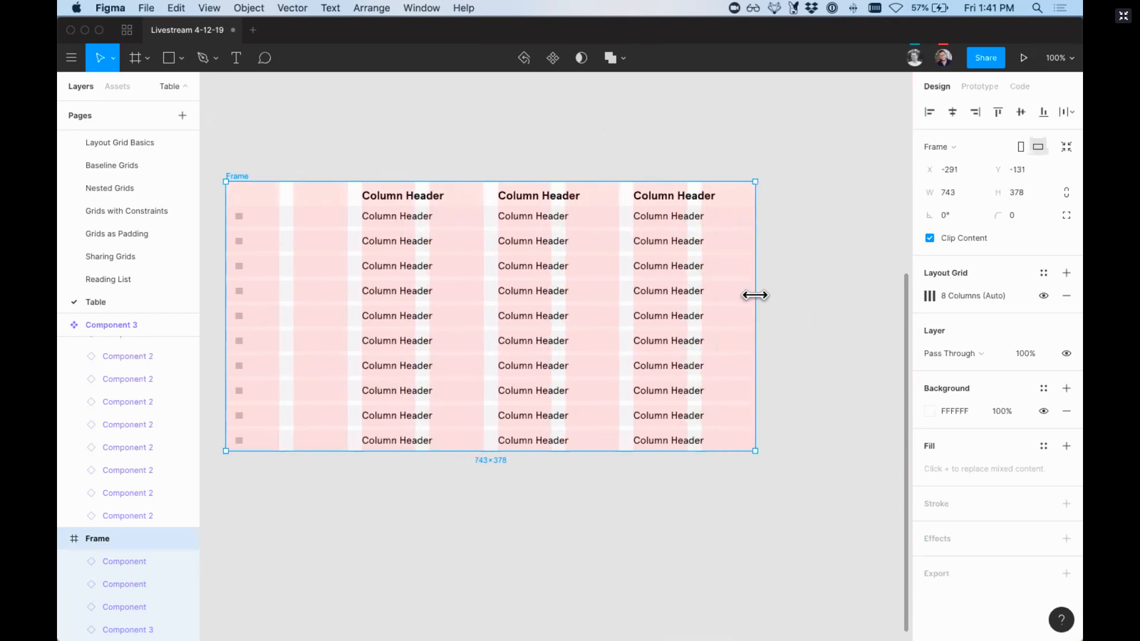
Step: Turn the whole table frame into a component
{"action": "key", "text": "super+minus"}
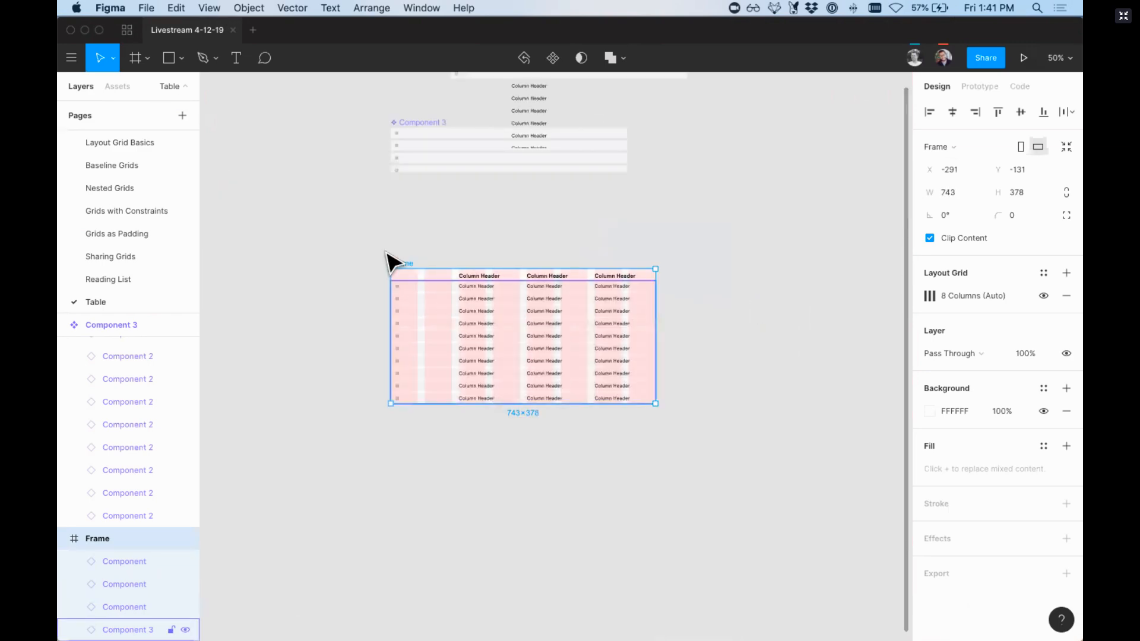
{"action": "key", "text": "z"}
{"action": "left_click_drag", "start_coordinate": [351, 235], "coordinate": [714, 462]}
{"action": "key", "text": "super+alt+k"}
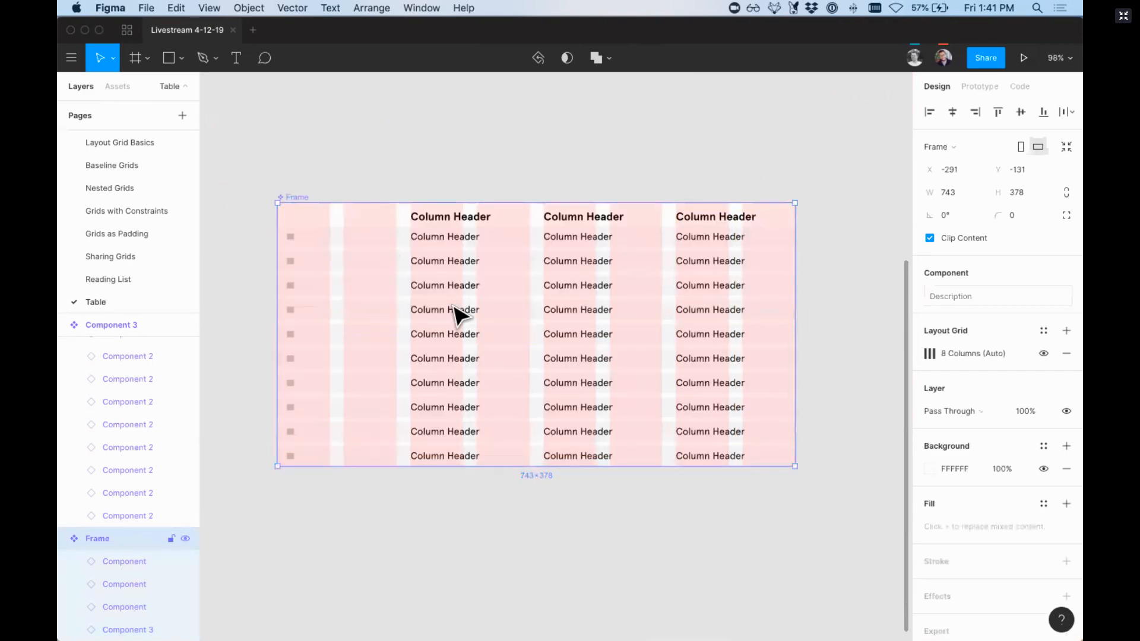
Step: Place an instance of the table component below the original at X -147, Y 129
{"action": "key", "text": "super+minus"}
{"action": "left_click_drag", "start_coordinate": [499, 341], "coordinate": [549, 421]}
{"action": "key", "text": "super+equal"}
{"action": "scroll", "coordinate": [550, 420], "scroll_direction": "down", "scroll_amount": 5}
{"action": "scroll", "coordinate": [550, 420], "scroll_direction": "right", "scroll_amount": 3}
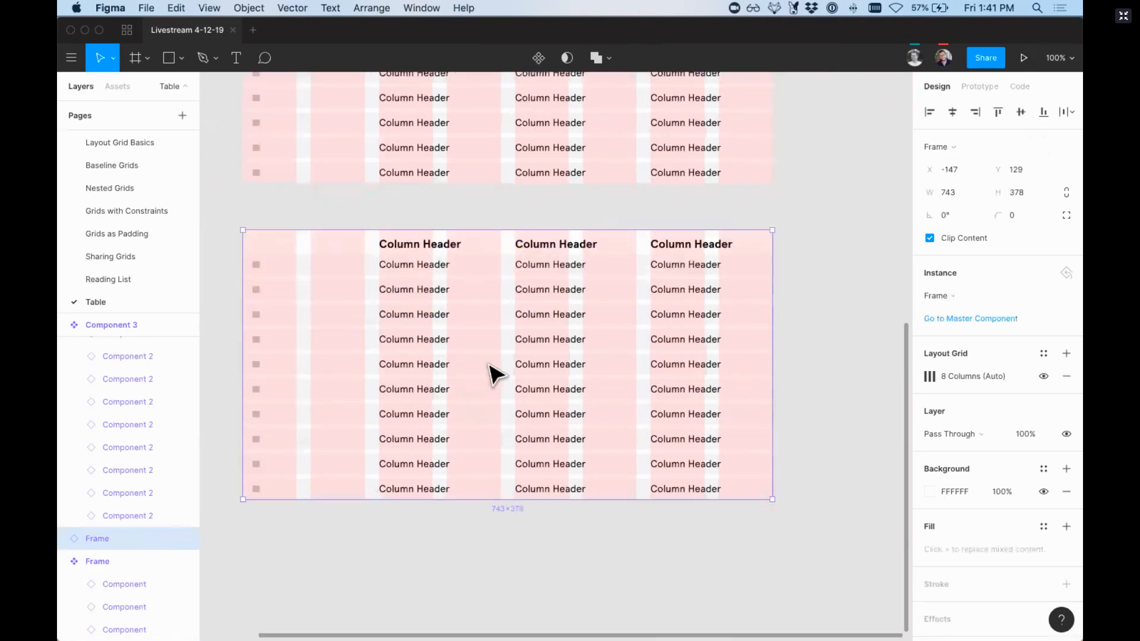
Step: Detach the table instance from its component and select the individual columns inside it
{"action": "right_click", "coordinate": [492, 372]}
{"action": "left_click", "coordinate": [530, 466]}
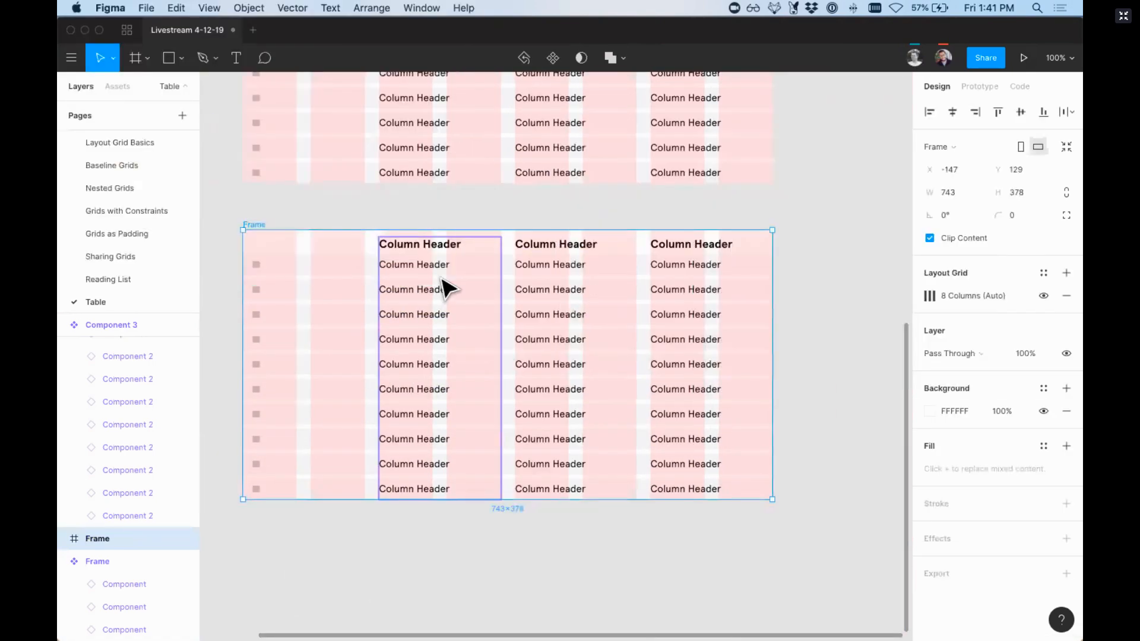
{"action": "left_click", "coordinate": [530, 300]}
{"action": "left_click", "coordinate": [665, 308], "text": "shift"}
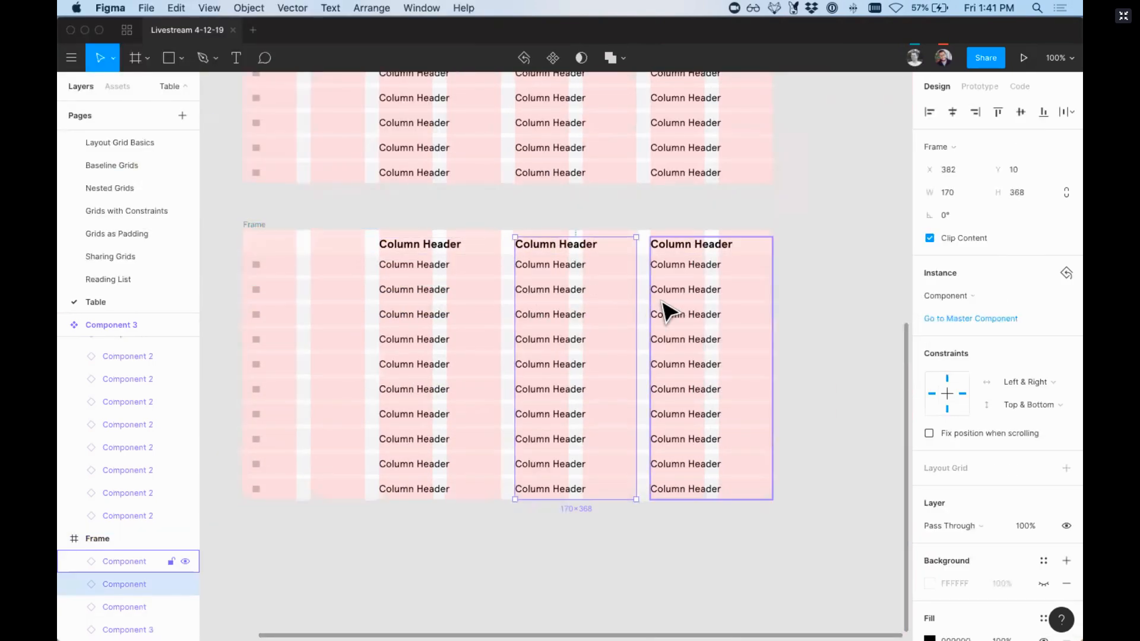
{"action": "left_click", "coordinate": [442, 300]}
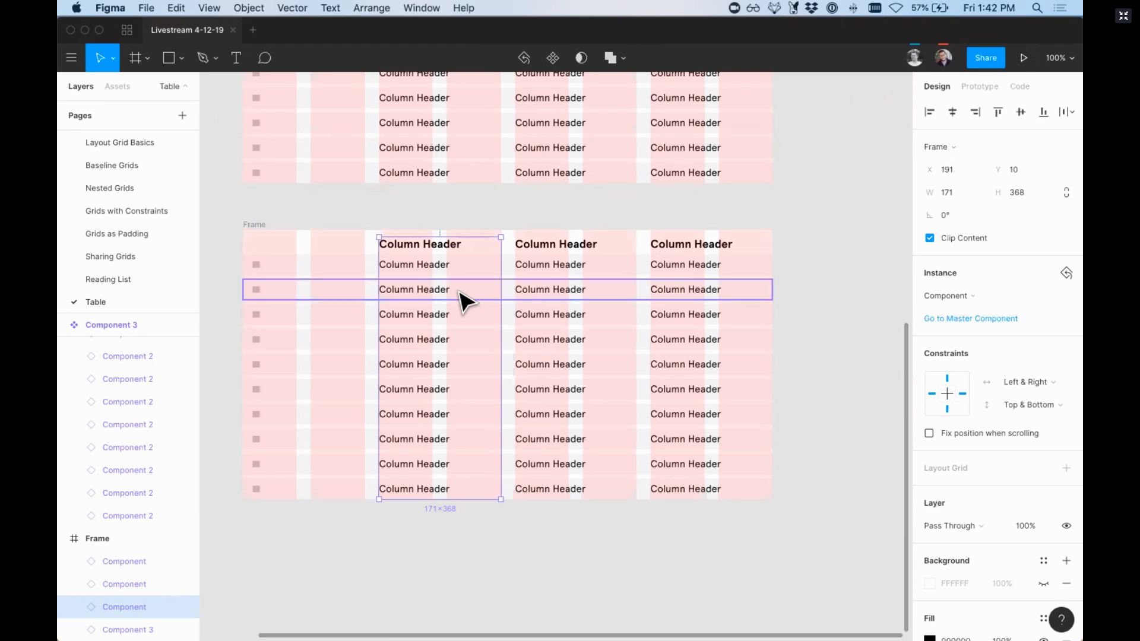
Step: Tidy the source components, moving the column component to X 596, Y -694 and the row-stack component to X -123, Y -607
{"action": "key", "text": "super+minus"}
{"action": "left_click", "coordinate": [339, 217]}
{"action": "scroll", "coordinate": [336, 215], "scroll_direction": "up", "scroll_amount": 5}
{"action": "left_click", "coordinate": [433, 223]}
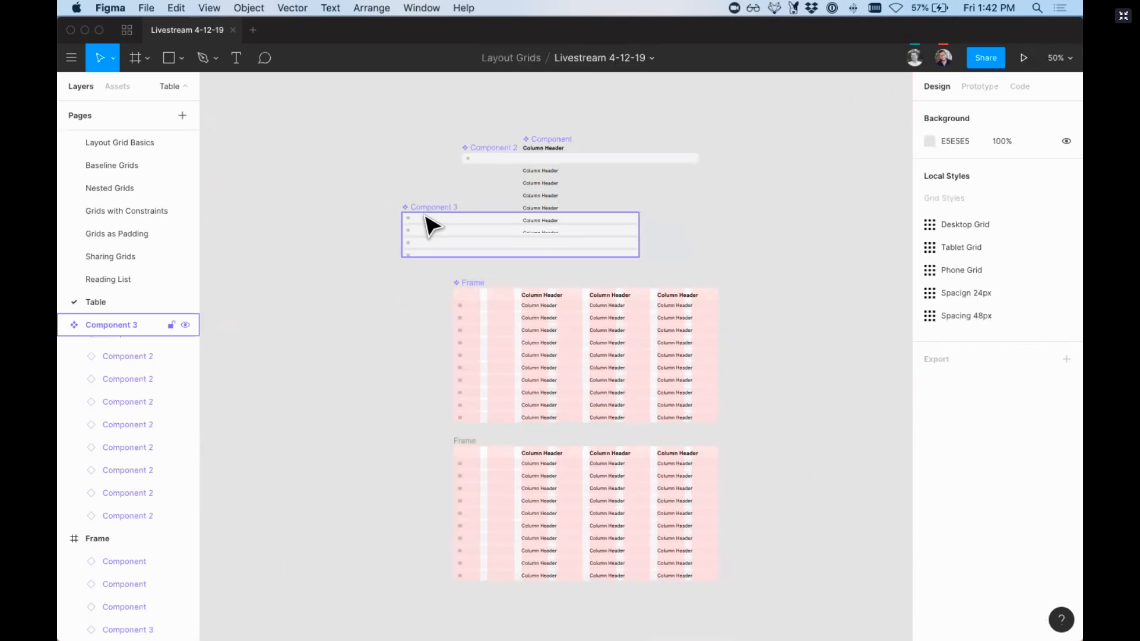
{"action": "left_click_drag", "start_coordinate": [545, 188], "coordinate": [745, 199]}
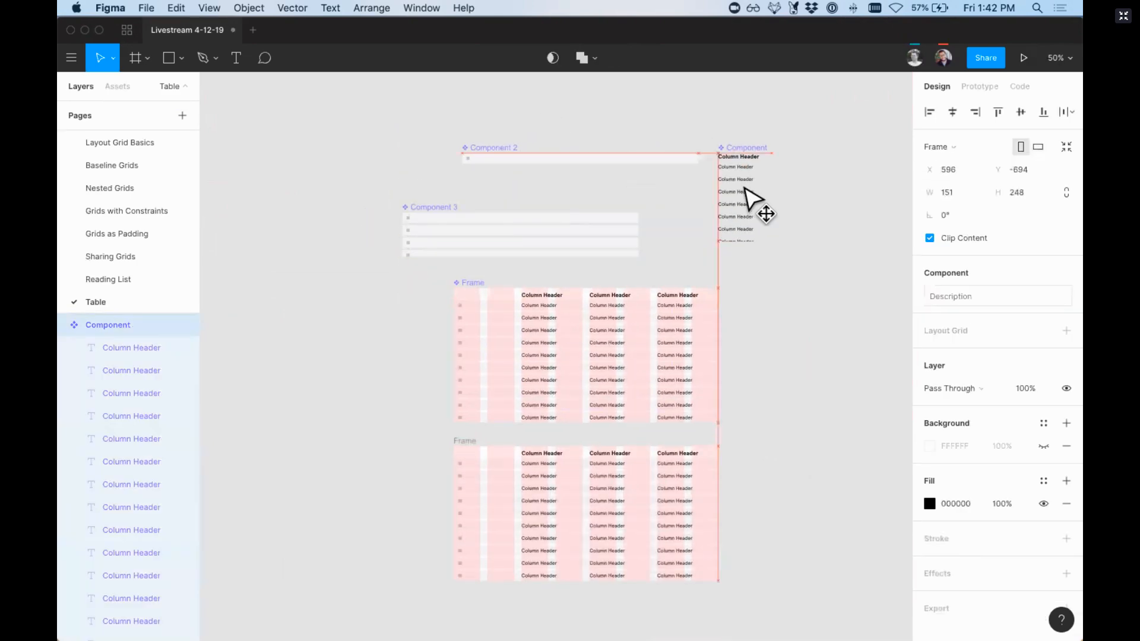
{"action": "left_click_drag", "start_coordinate": [513, 238], "coordinate": [575, 209]}
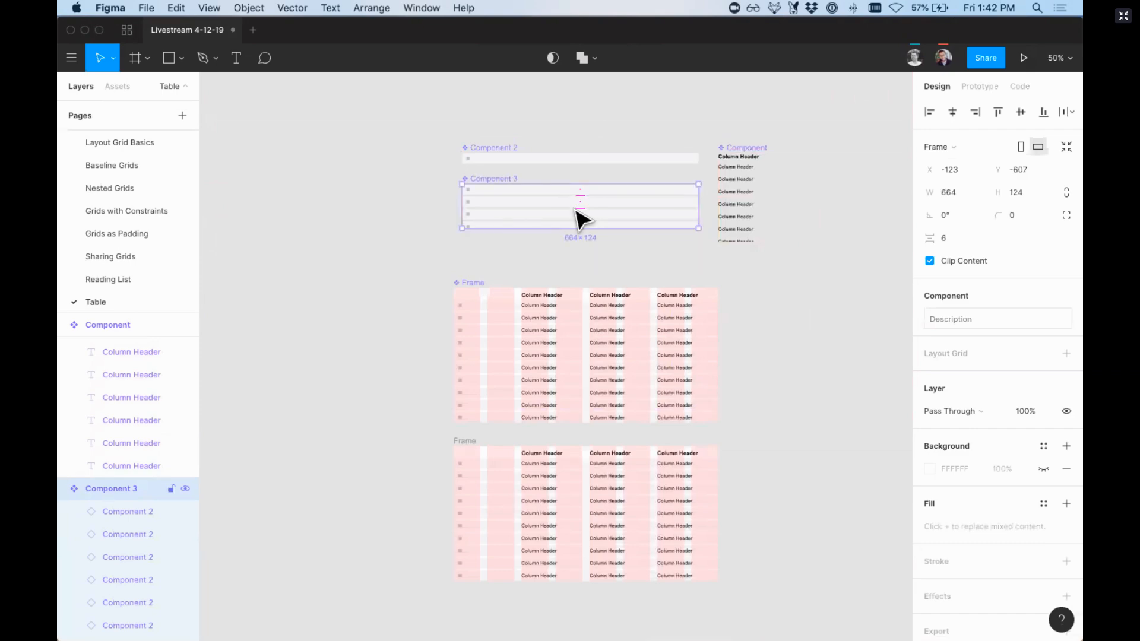
{"action": "left_click", "coordinate": [423, 195]}
Step: Open the Cover page of the file
{"action": "scroll", "coordinate": [423, 195], "scroll_direction": "down", "scroll_amount": 2}
{"action": "scroll", "coordinate": [424, 195], "scroll_direction": "left", "scroll_amount": 2}
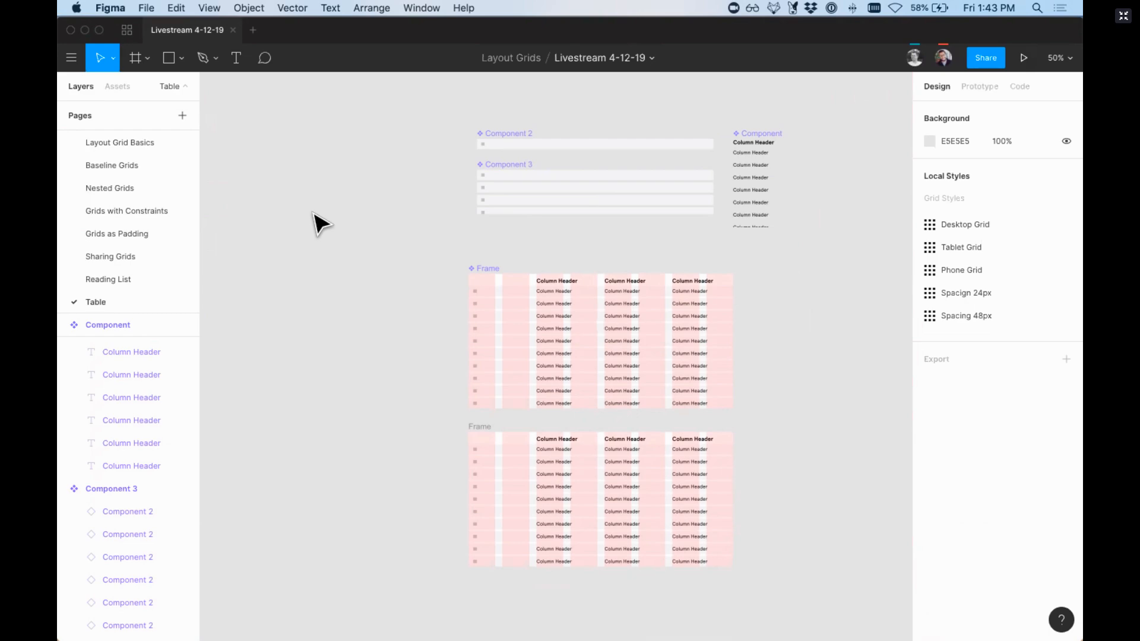
{"action": "scroll", "coordinate": [198, 180], "scroll_direction": "up", "scroll_amount": 2}
{"action": "left_click", "coordinate": [141, 137]}
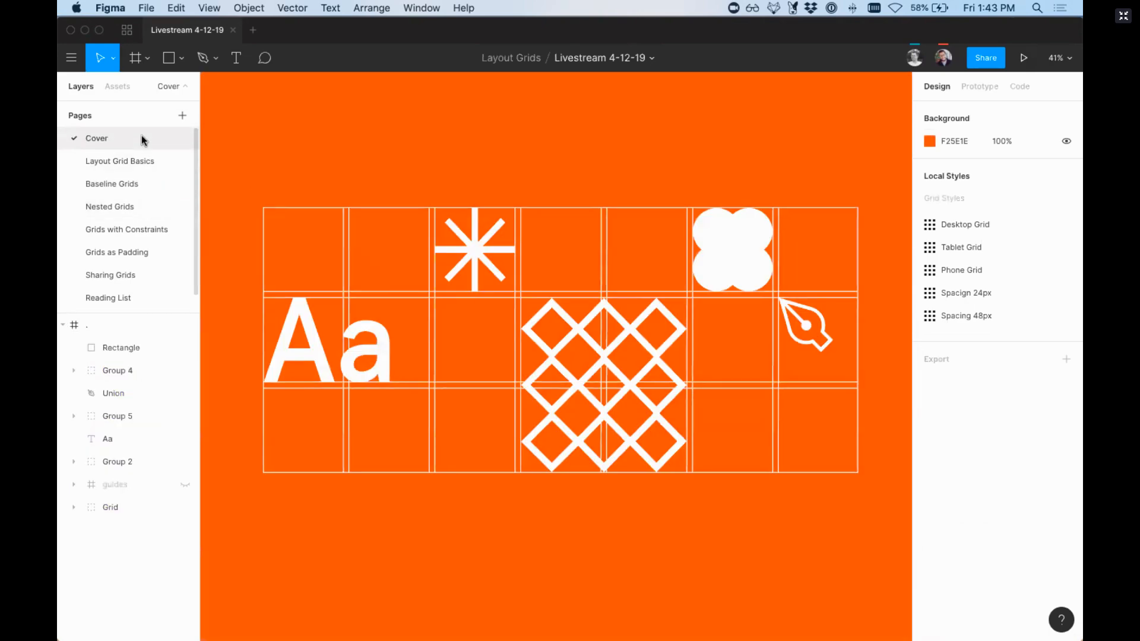